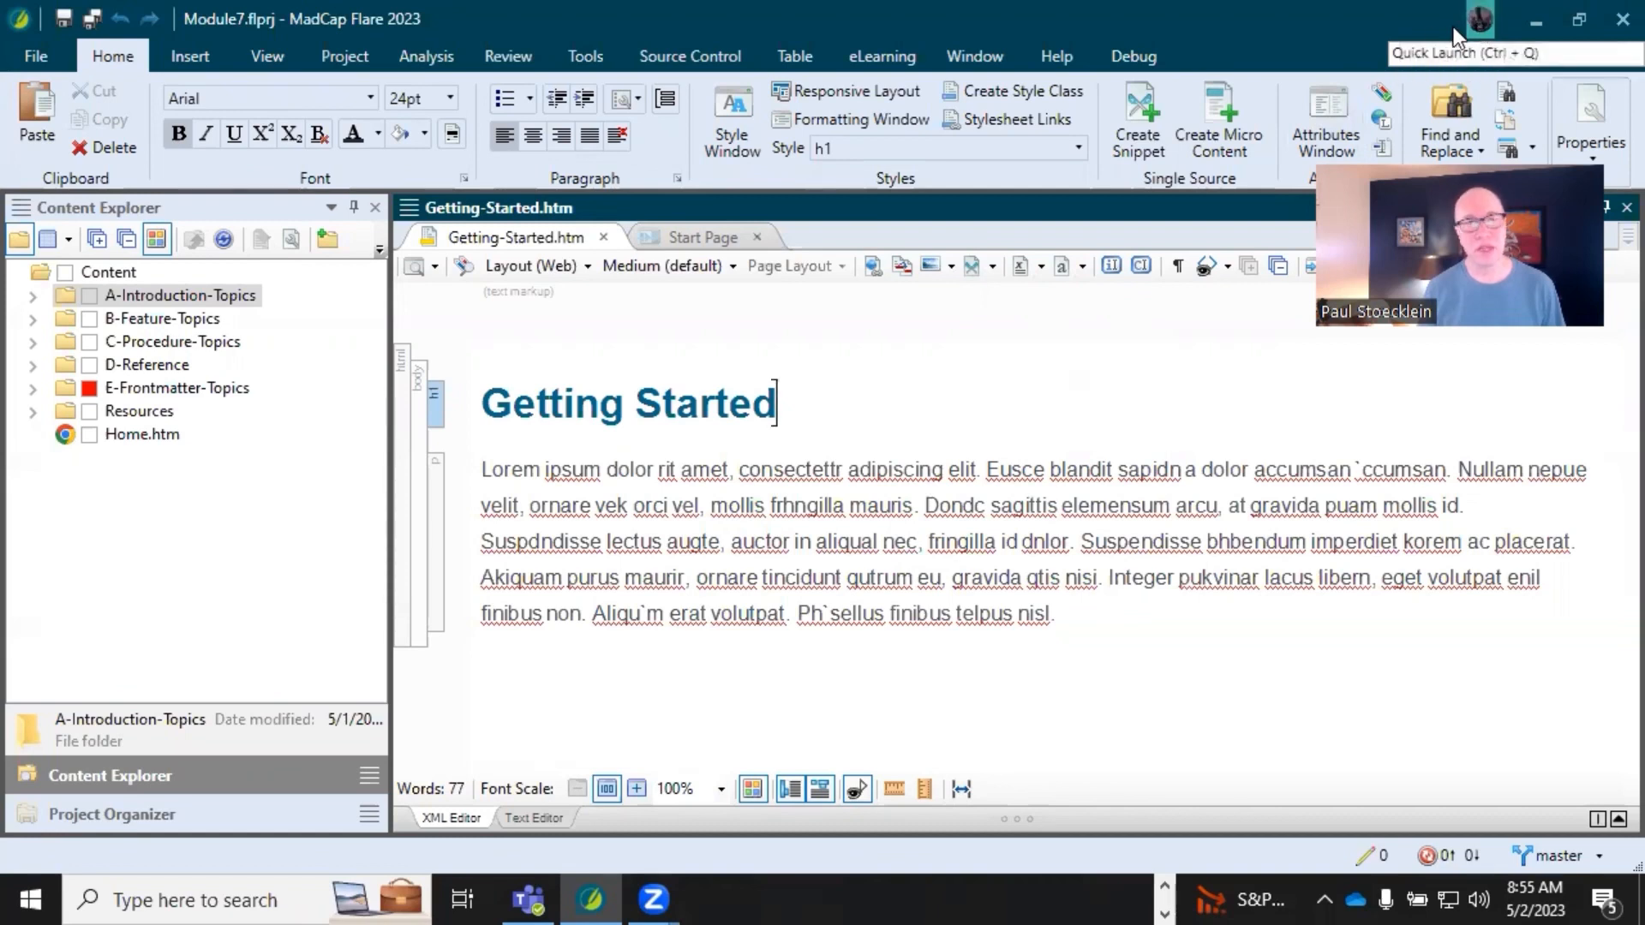
# Open the MadCap Central window to view the Module7 project's properties.
pyautogui.click(262, 58)
pyautogui.click(410, 125)
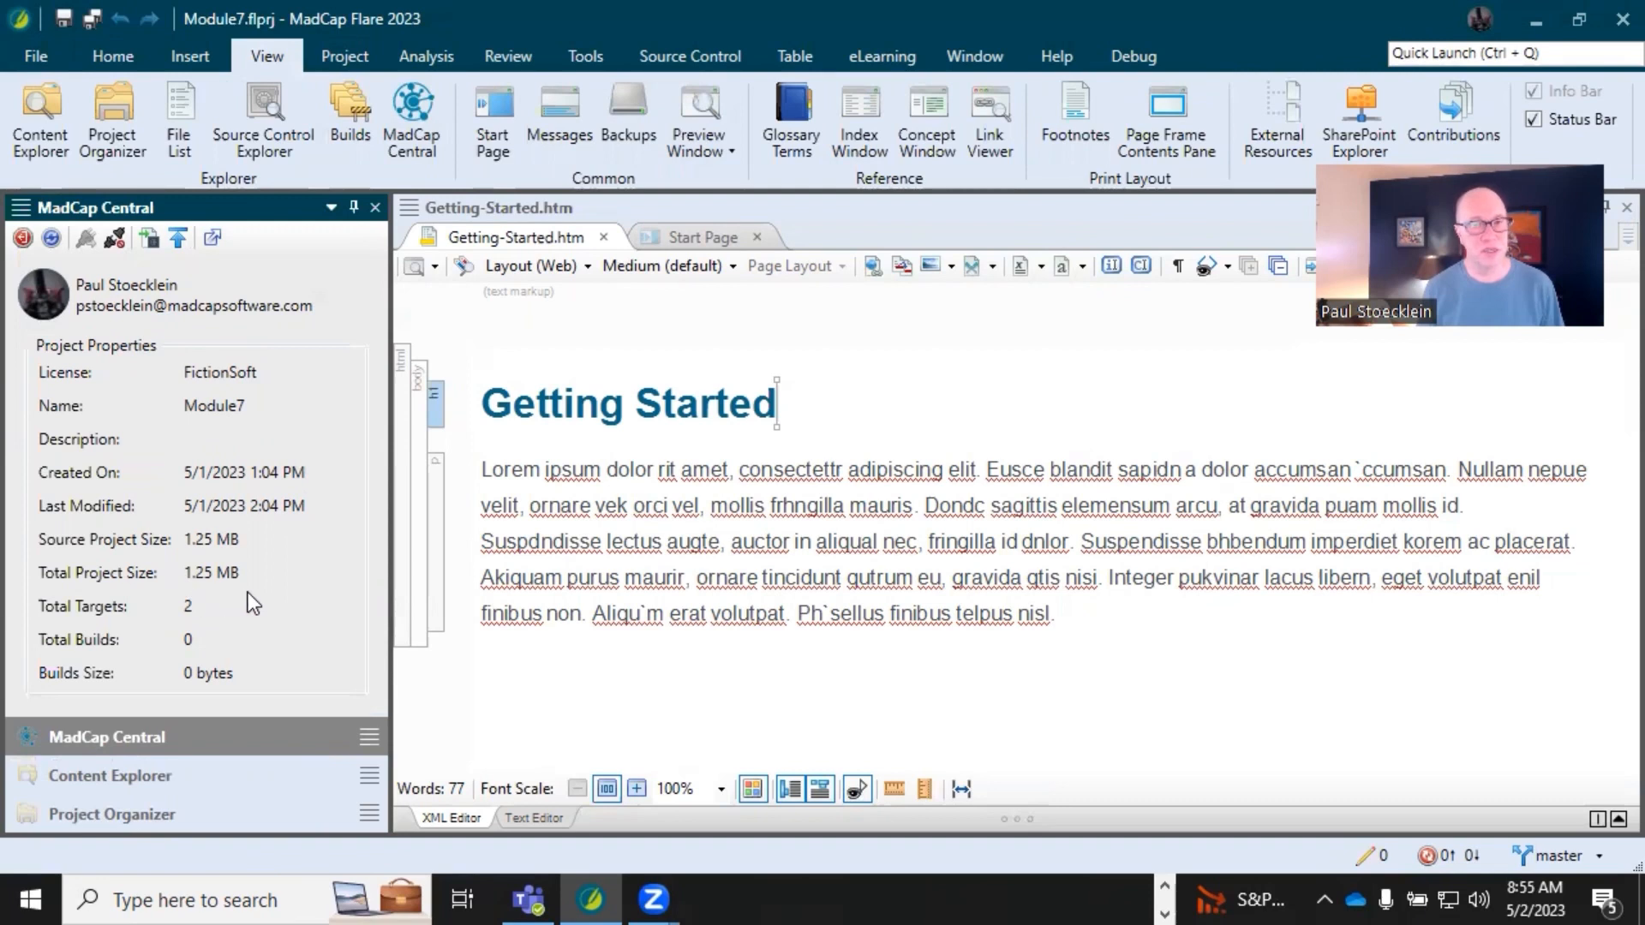
pyautogui.click(603, 409)
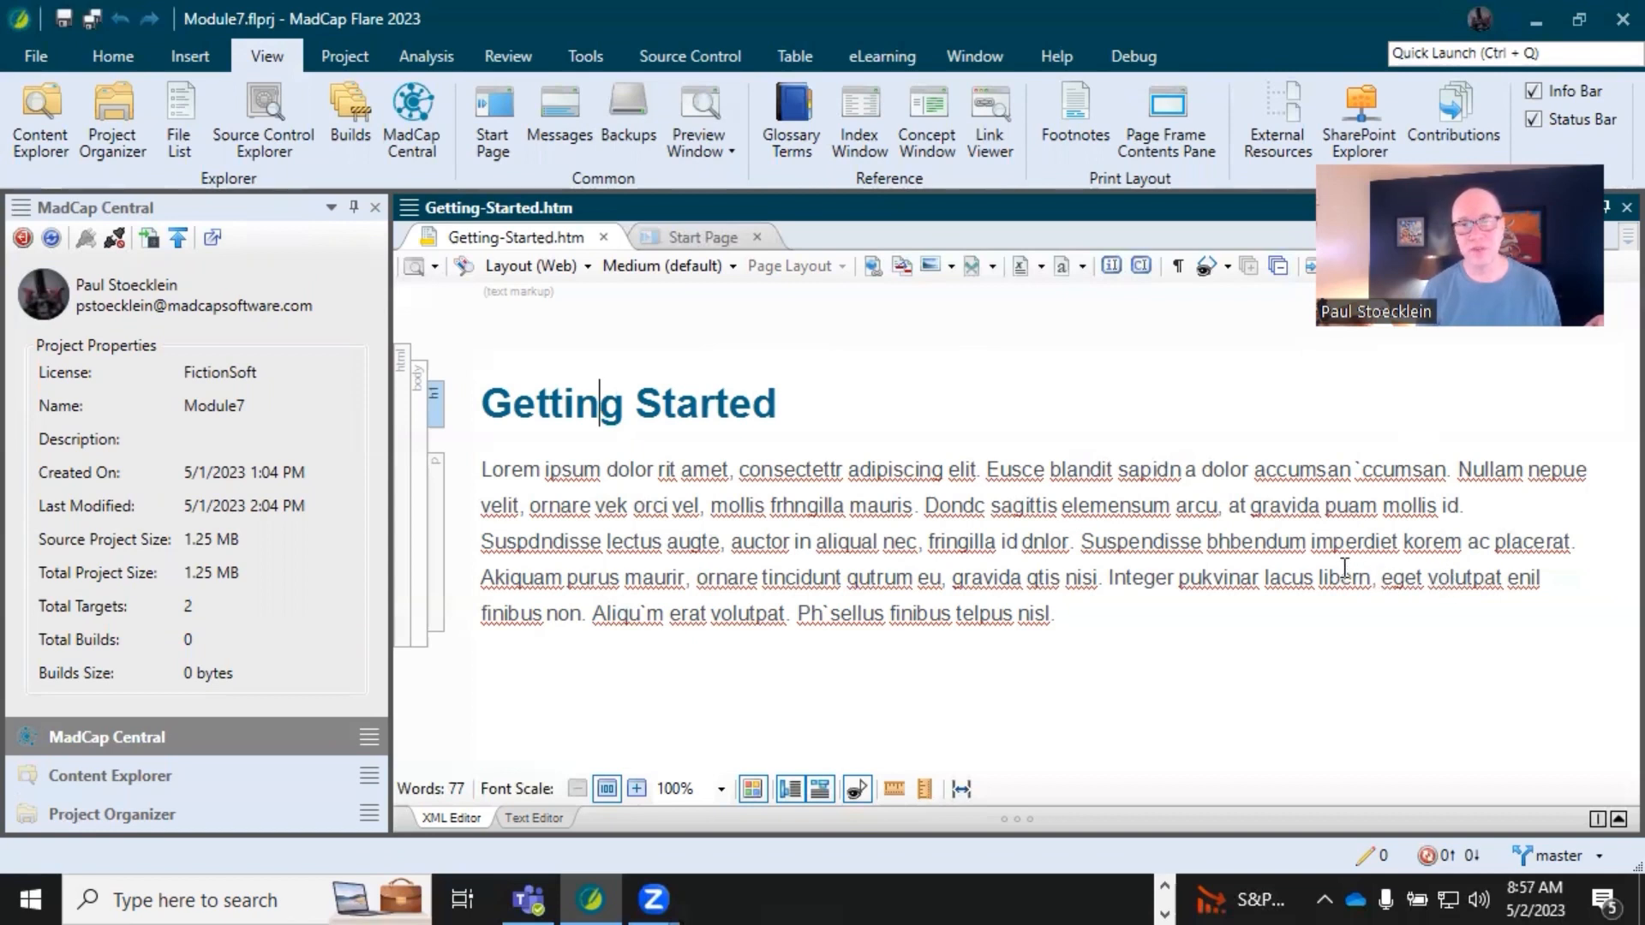
# View the list of available source control branches for the project and close it without switching.
pyautogui.click(1559, 859)
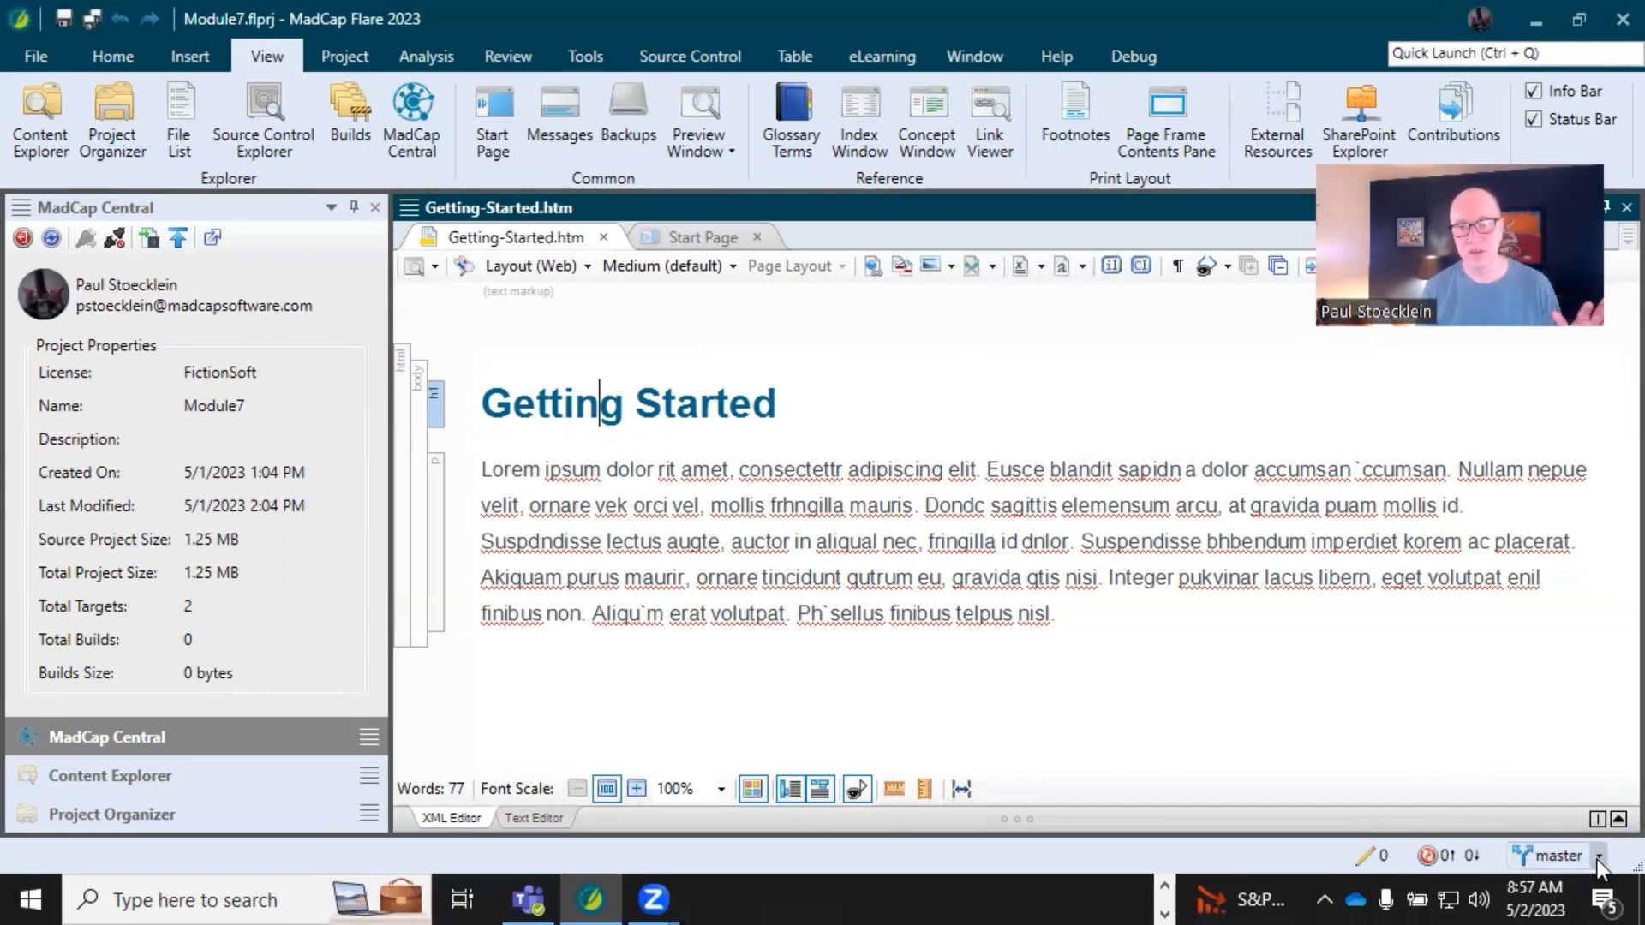
pyautogui.click(1596, 857)
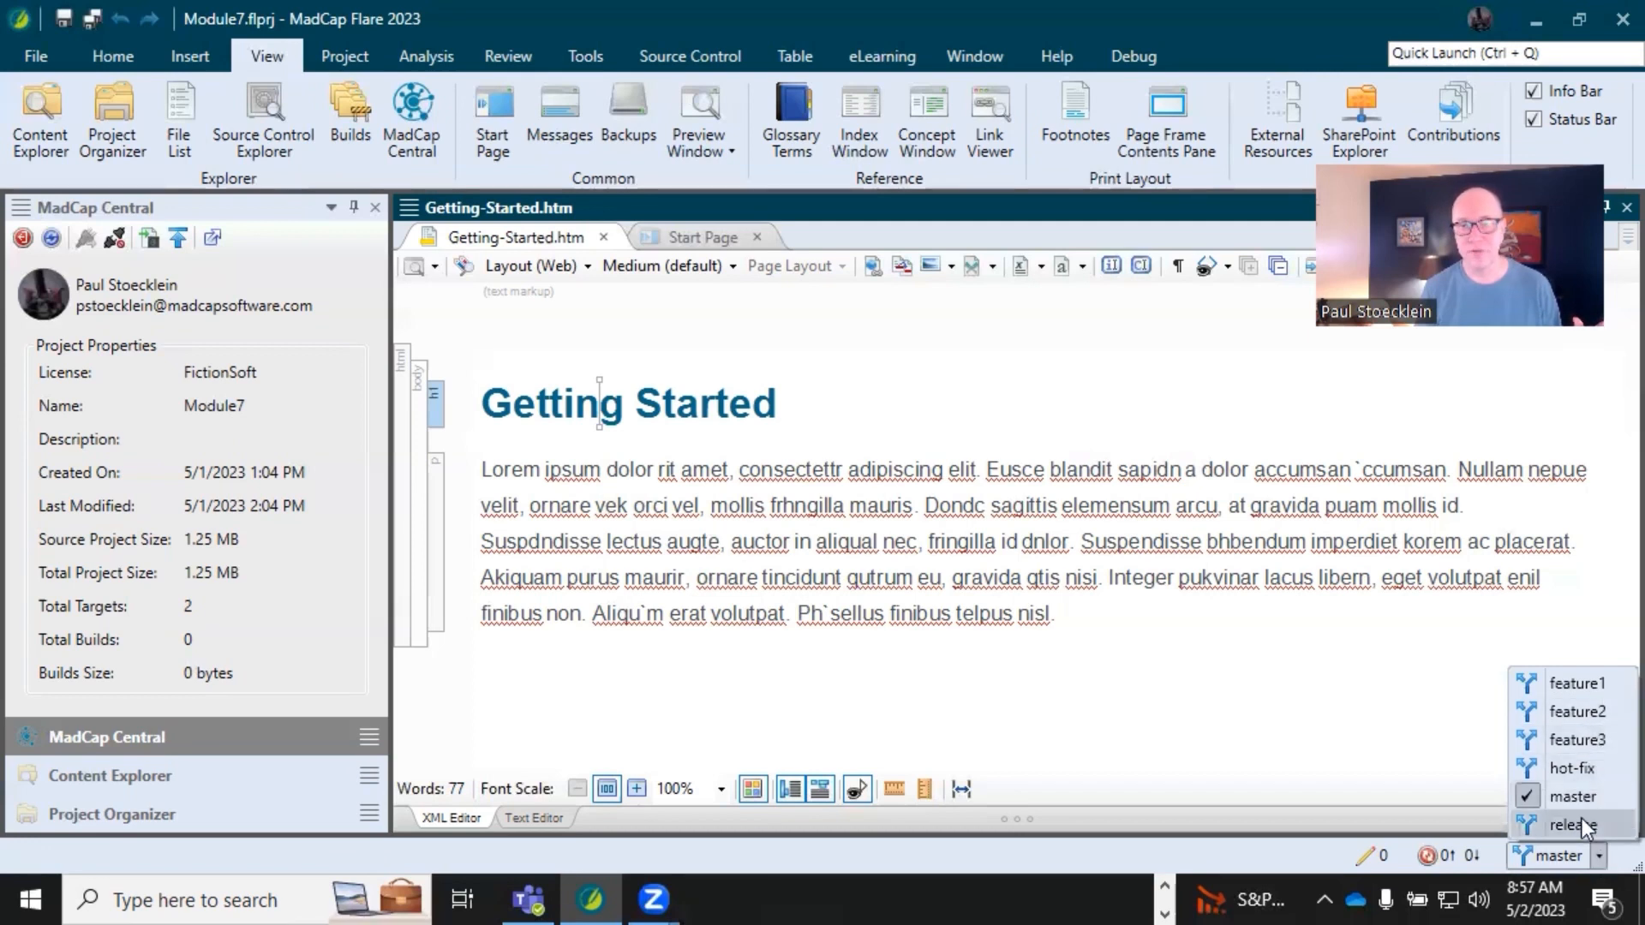
pyautogui.click(1126, 623)
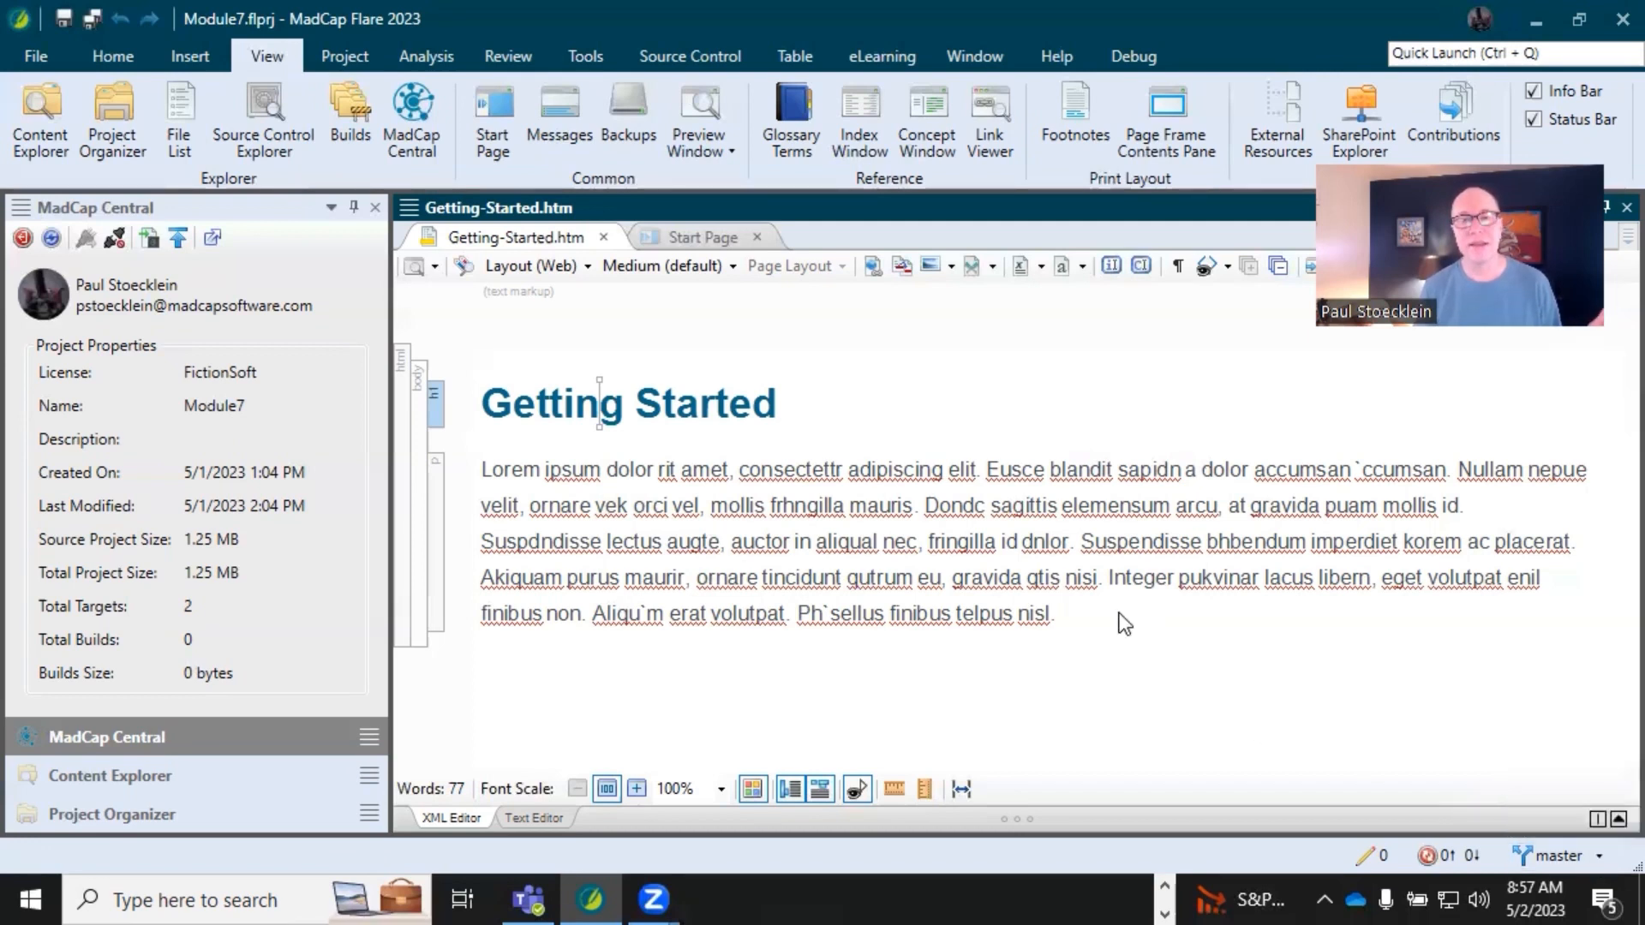
pyautogui.click(1103, 613)
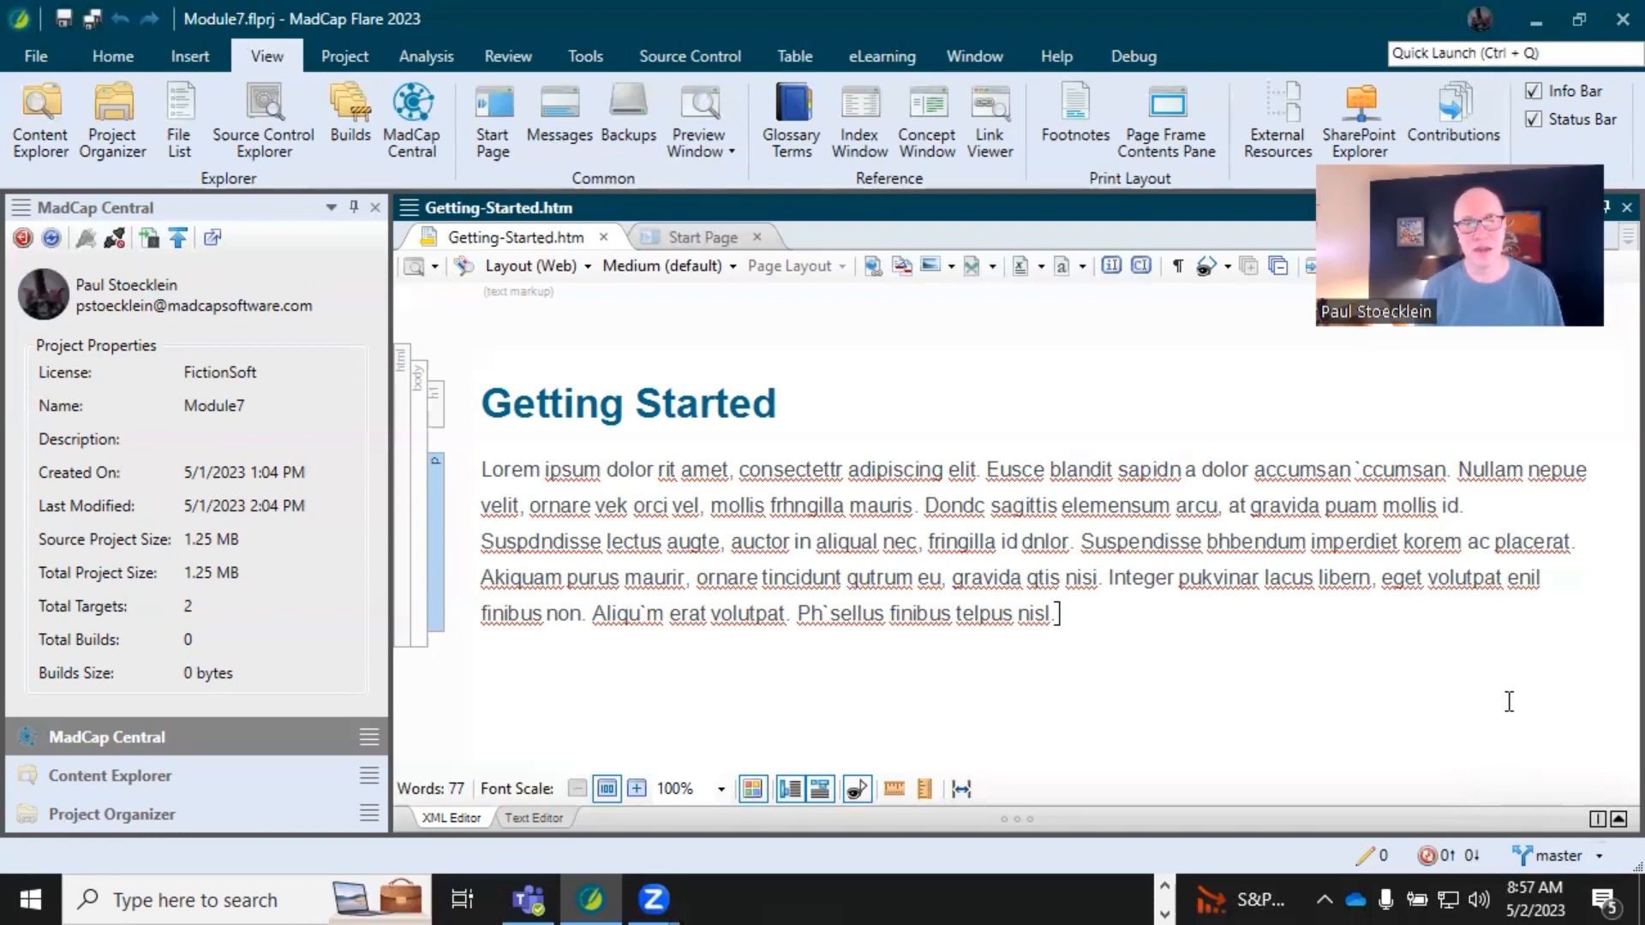
# Switch the project to the feature2 branch.
pyautogui.click(1598, 853)
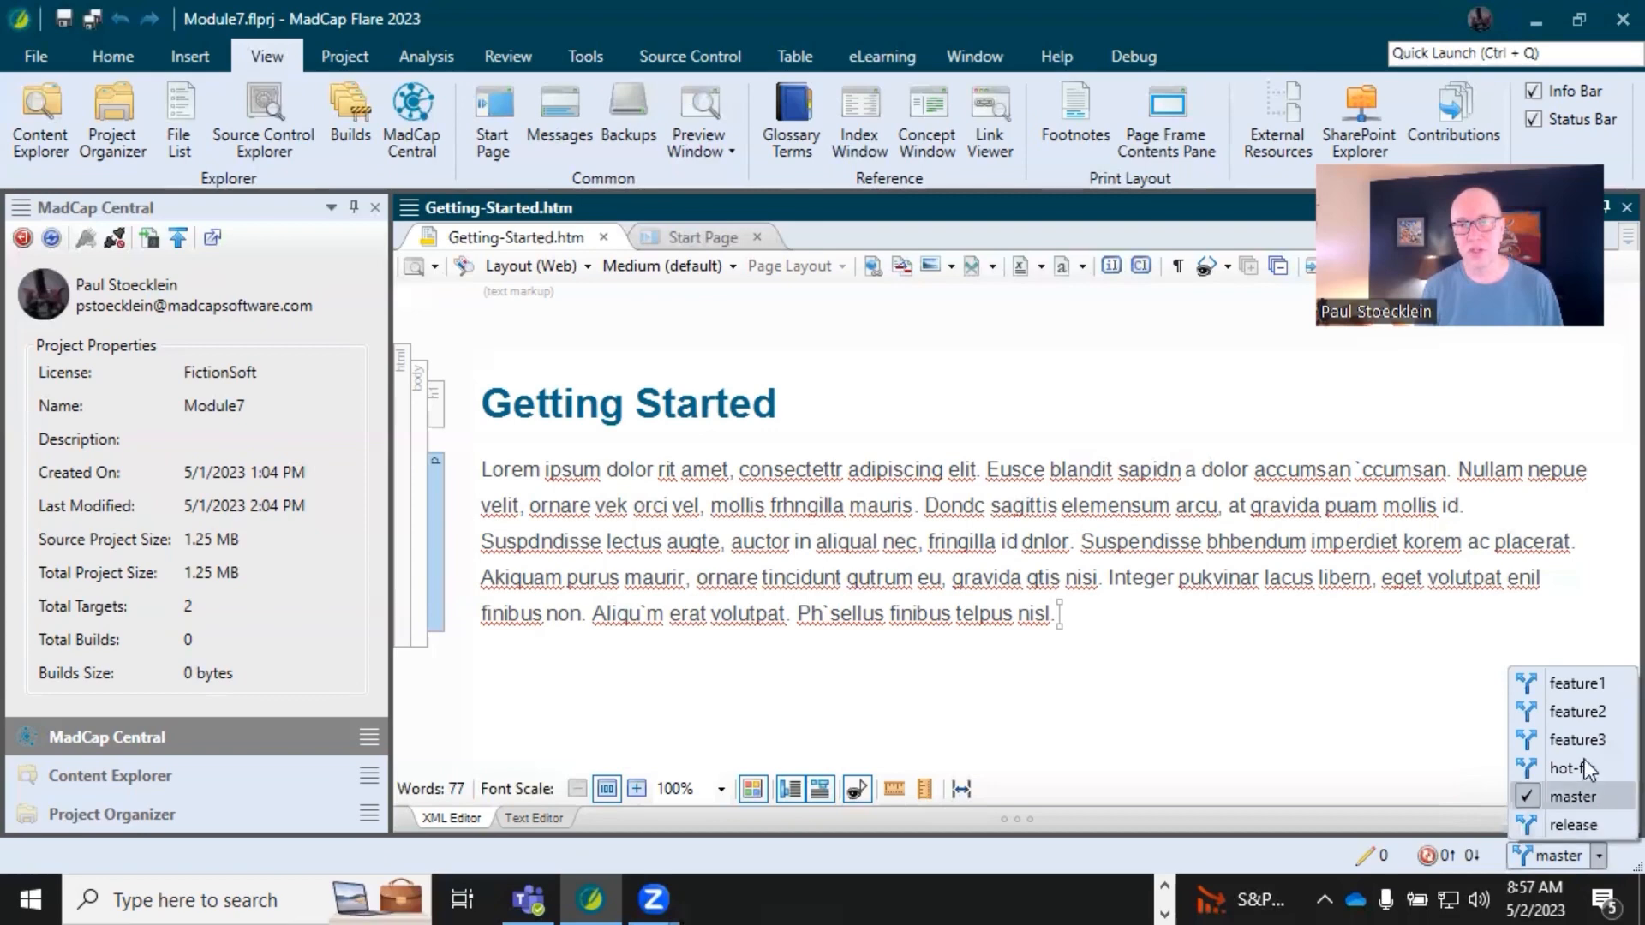
pyautogui.click(1581, 711)
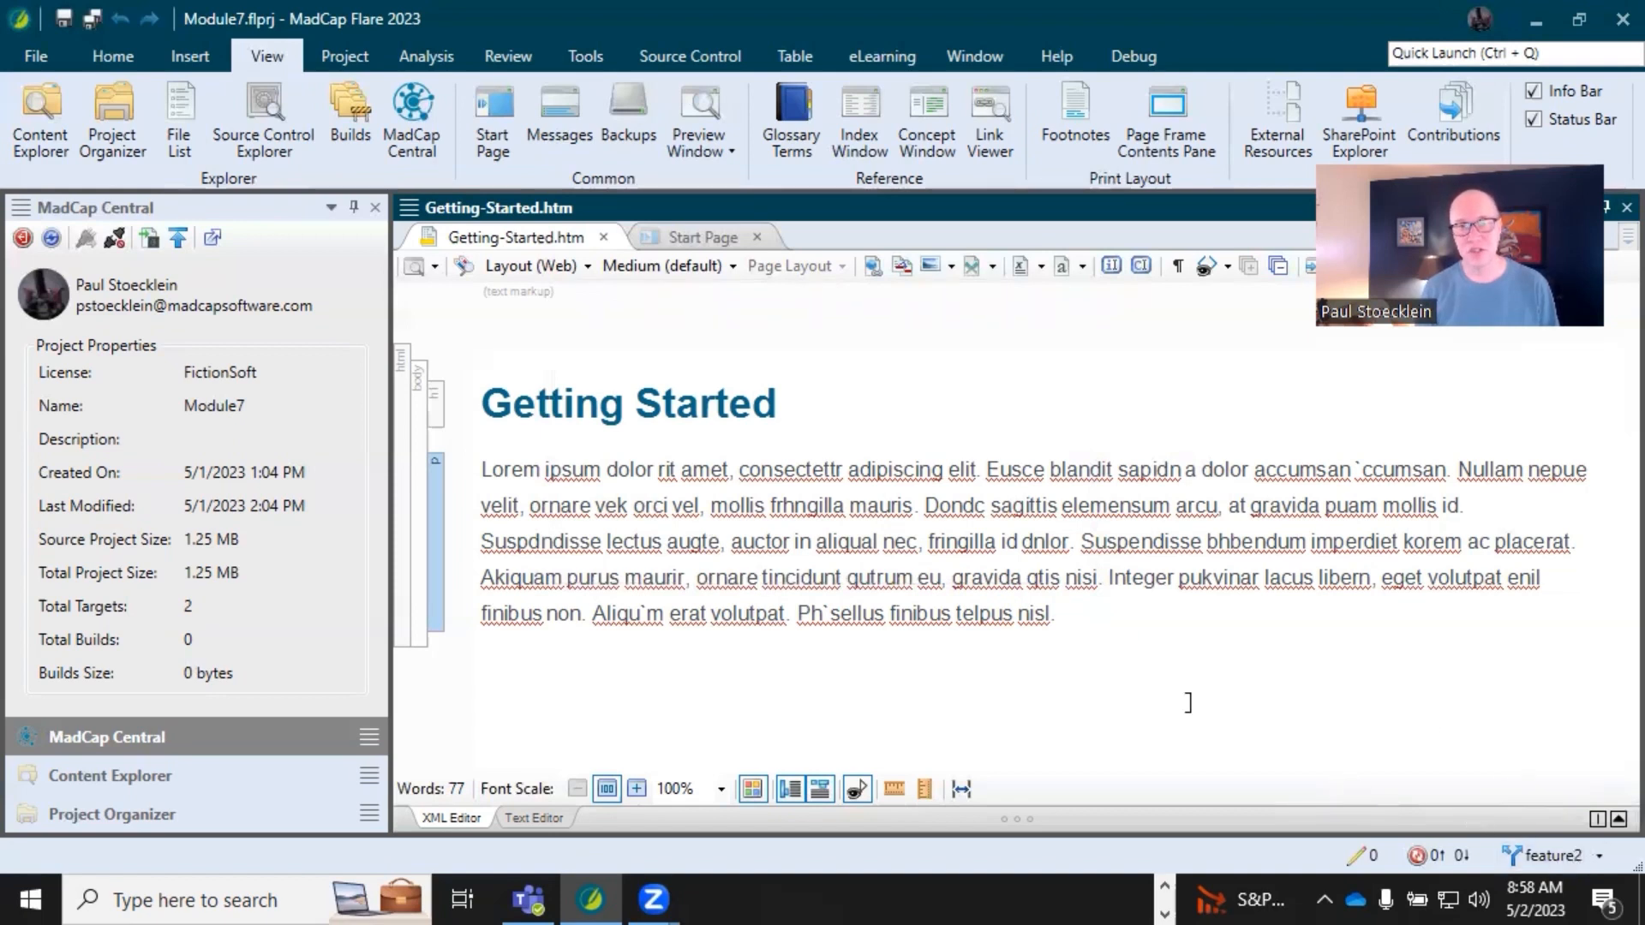
pyautogui.click(1064, 615)
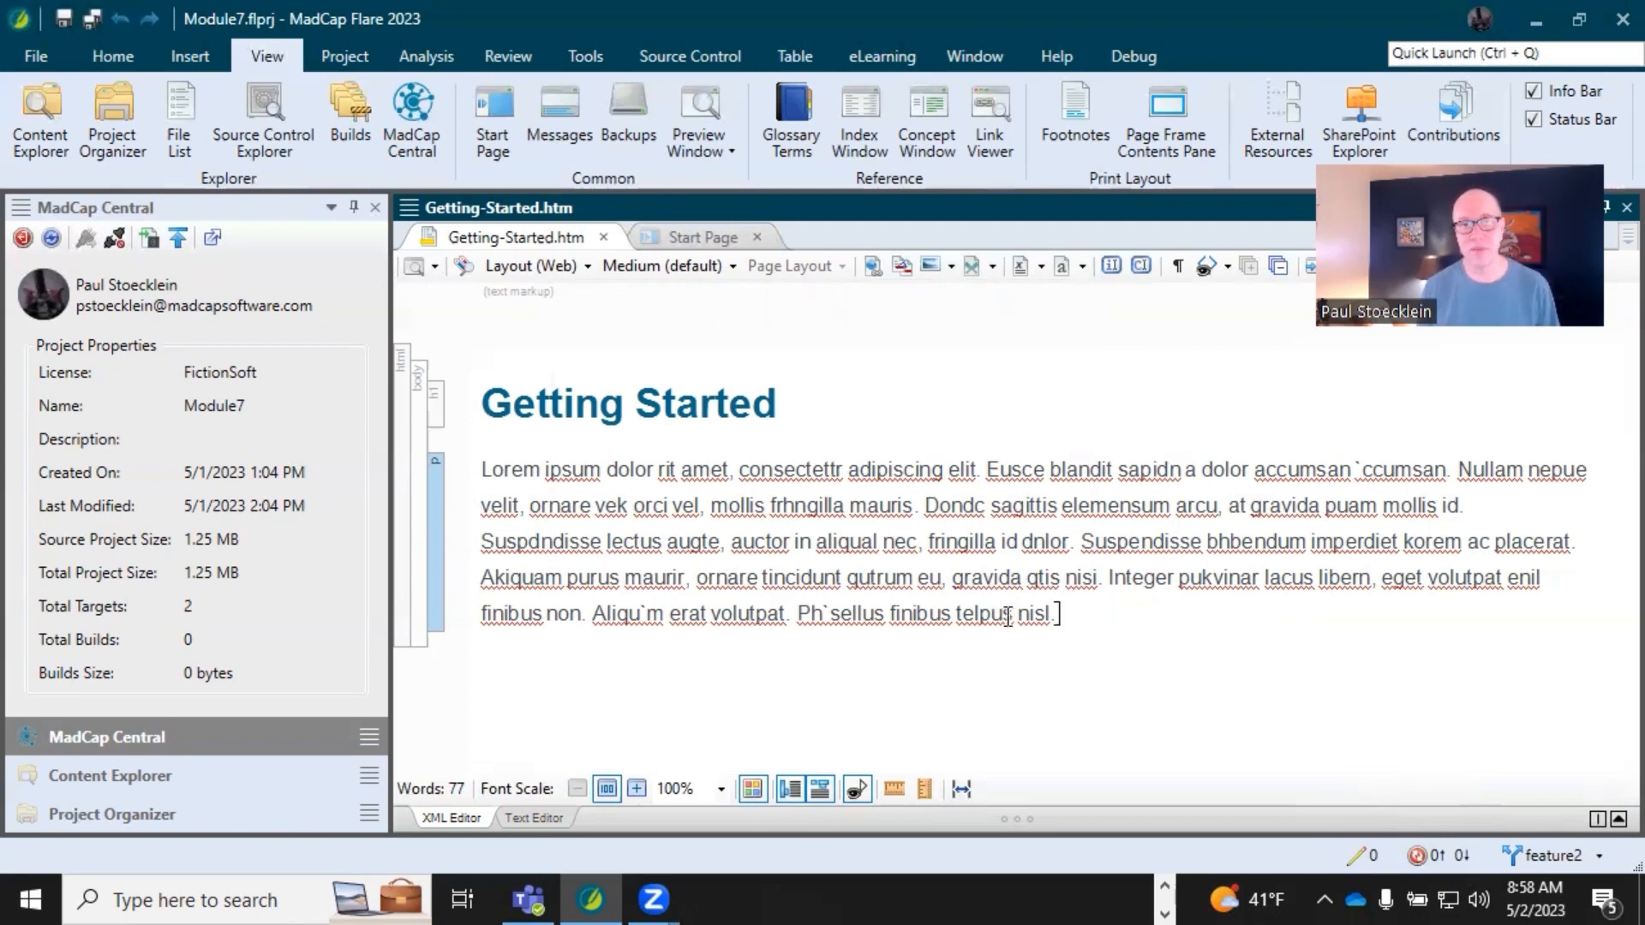
pyautogui.click(798, 409)
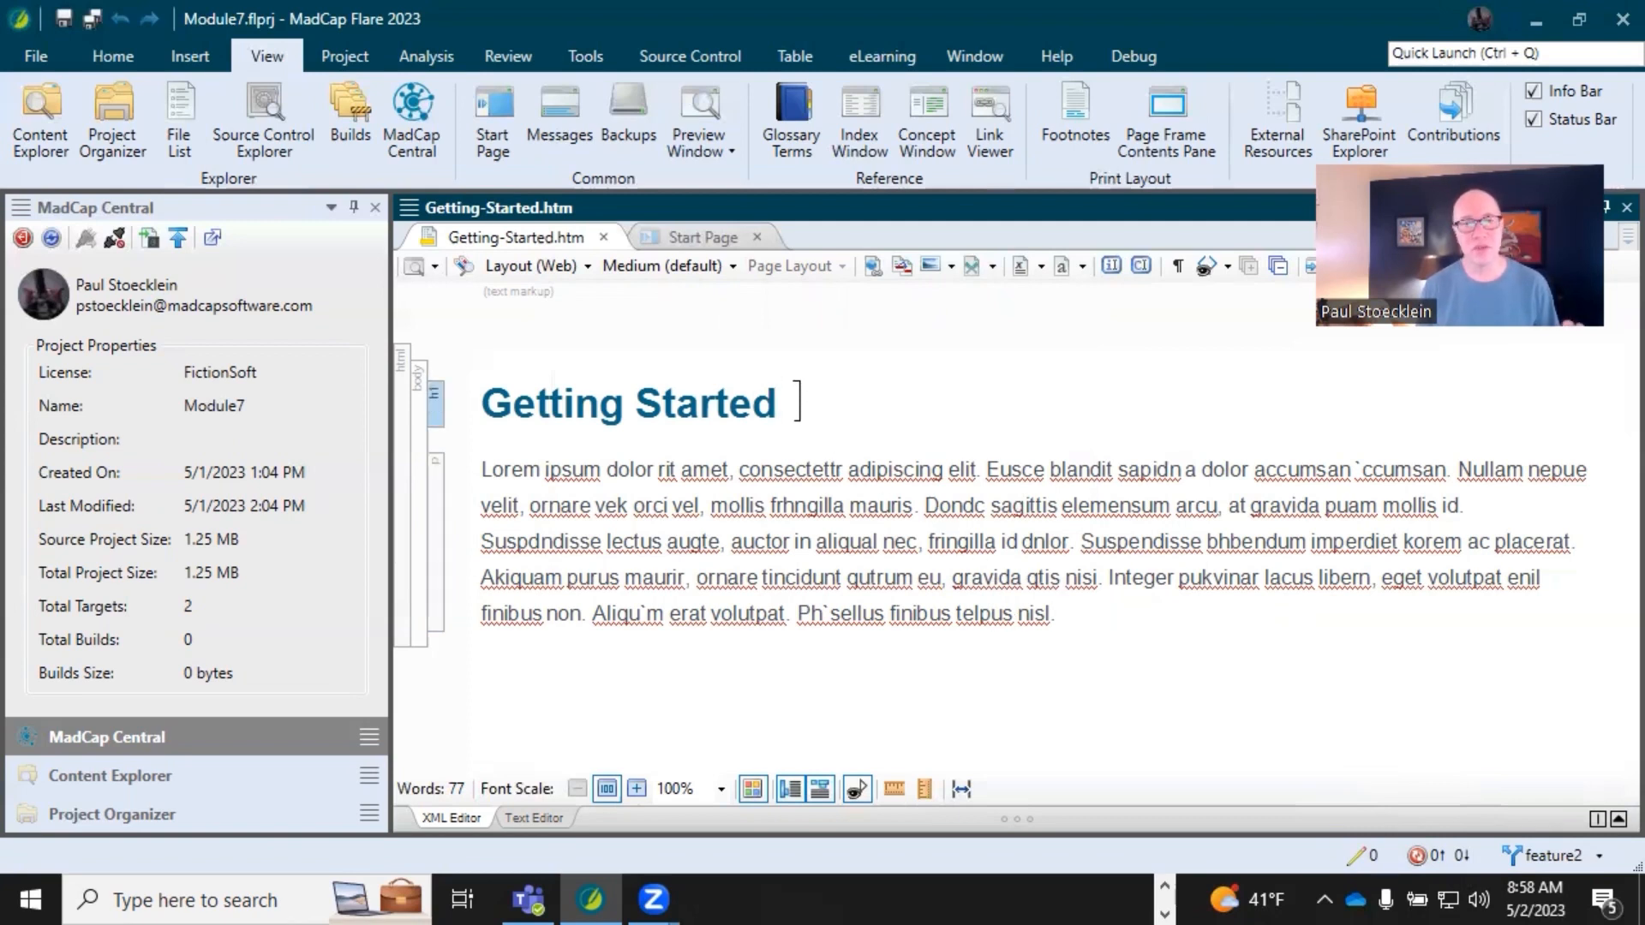
pyautogui.click(628, 392)
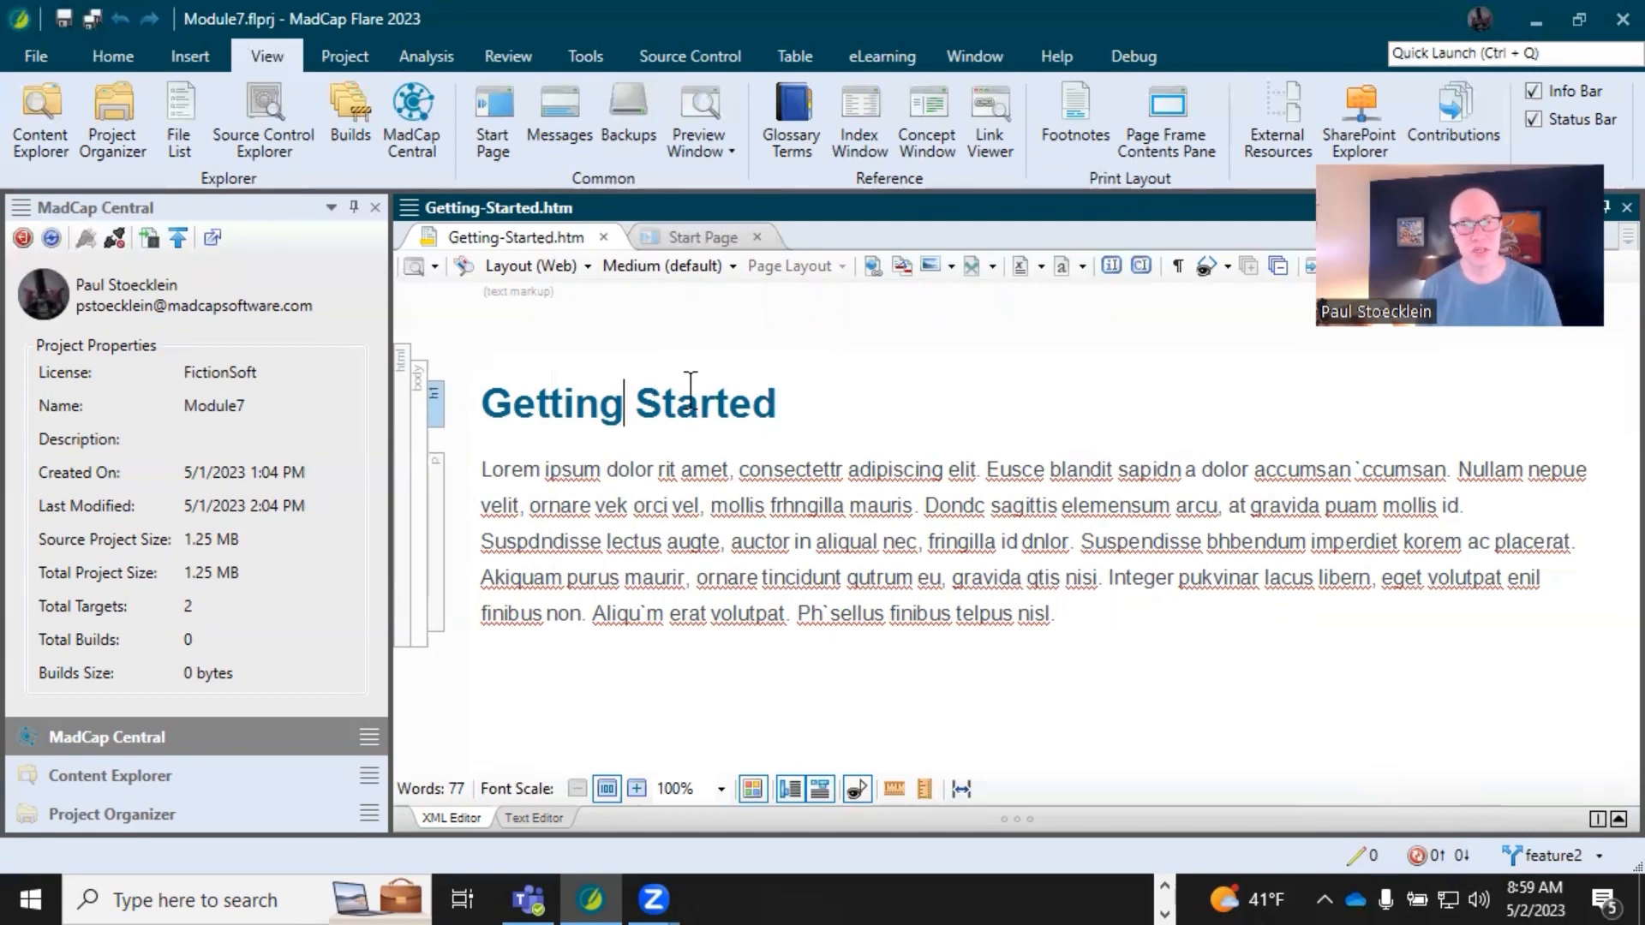
pyautogui.click(806, 412)
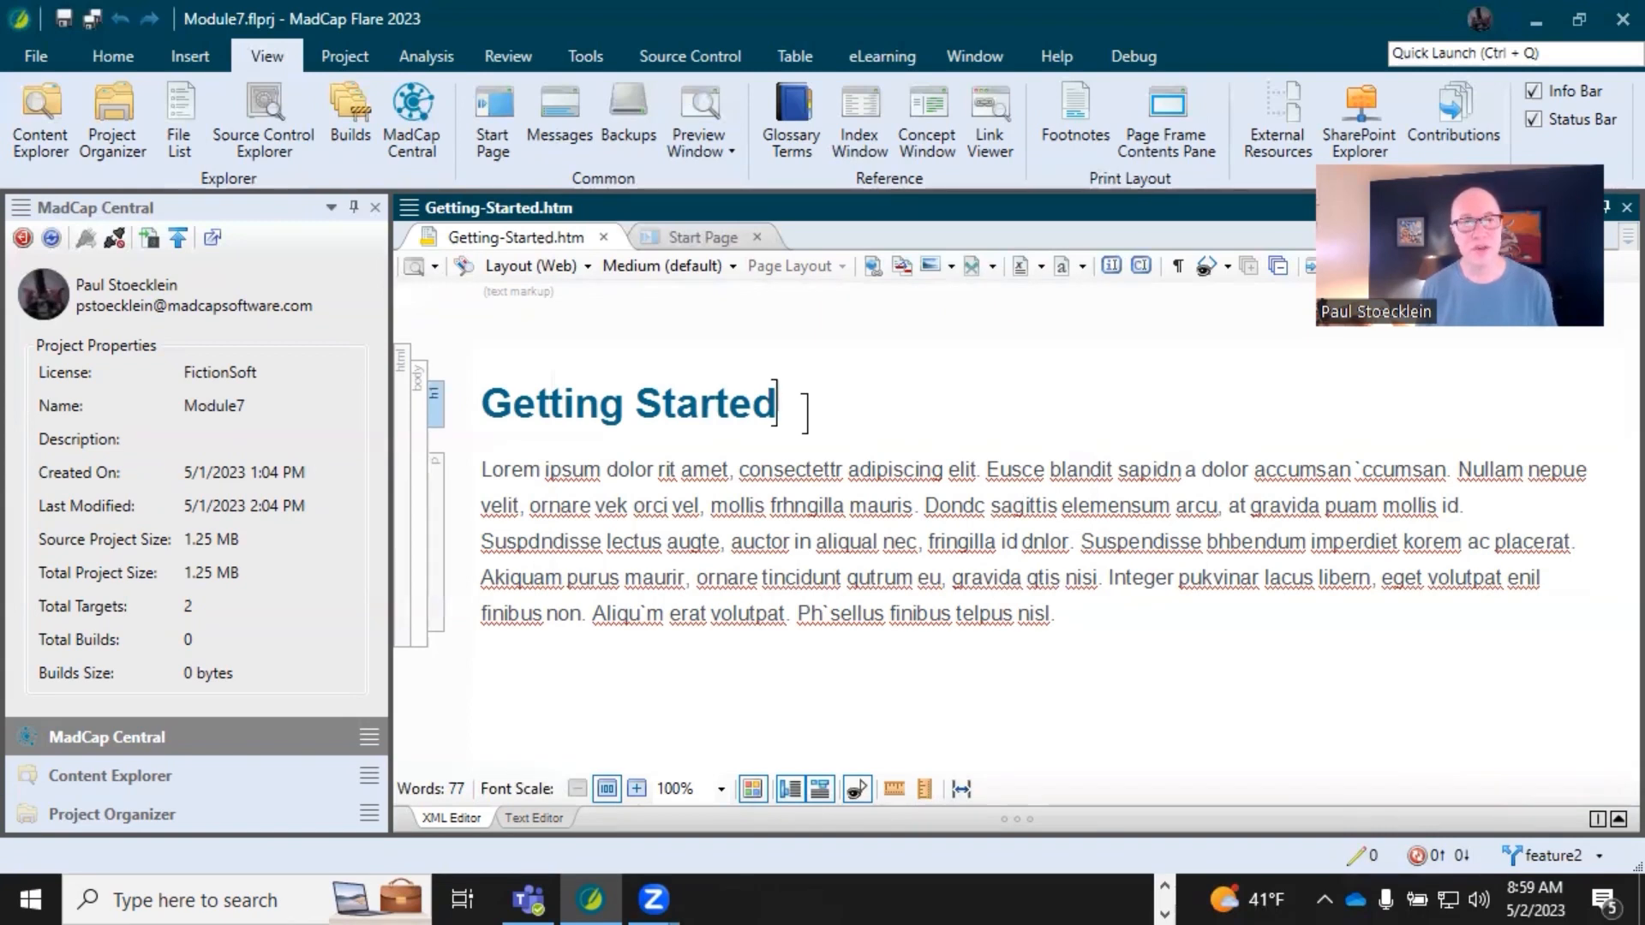
pyautogui.click(746, 401)
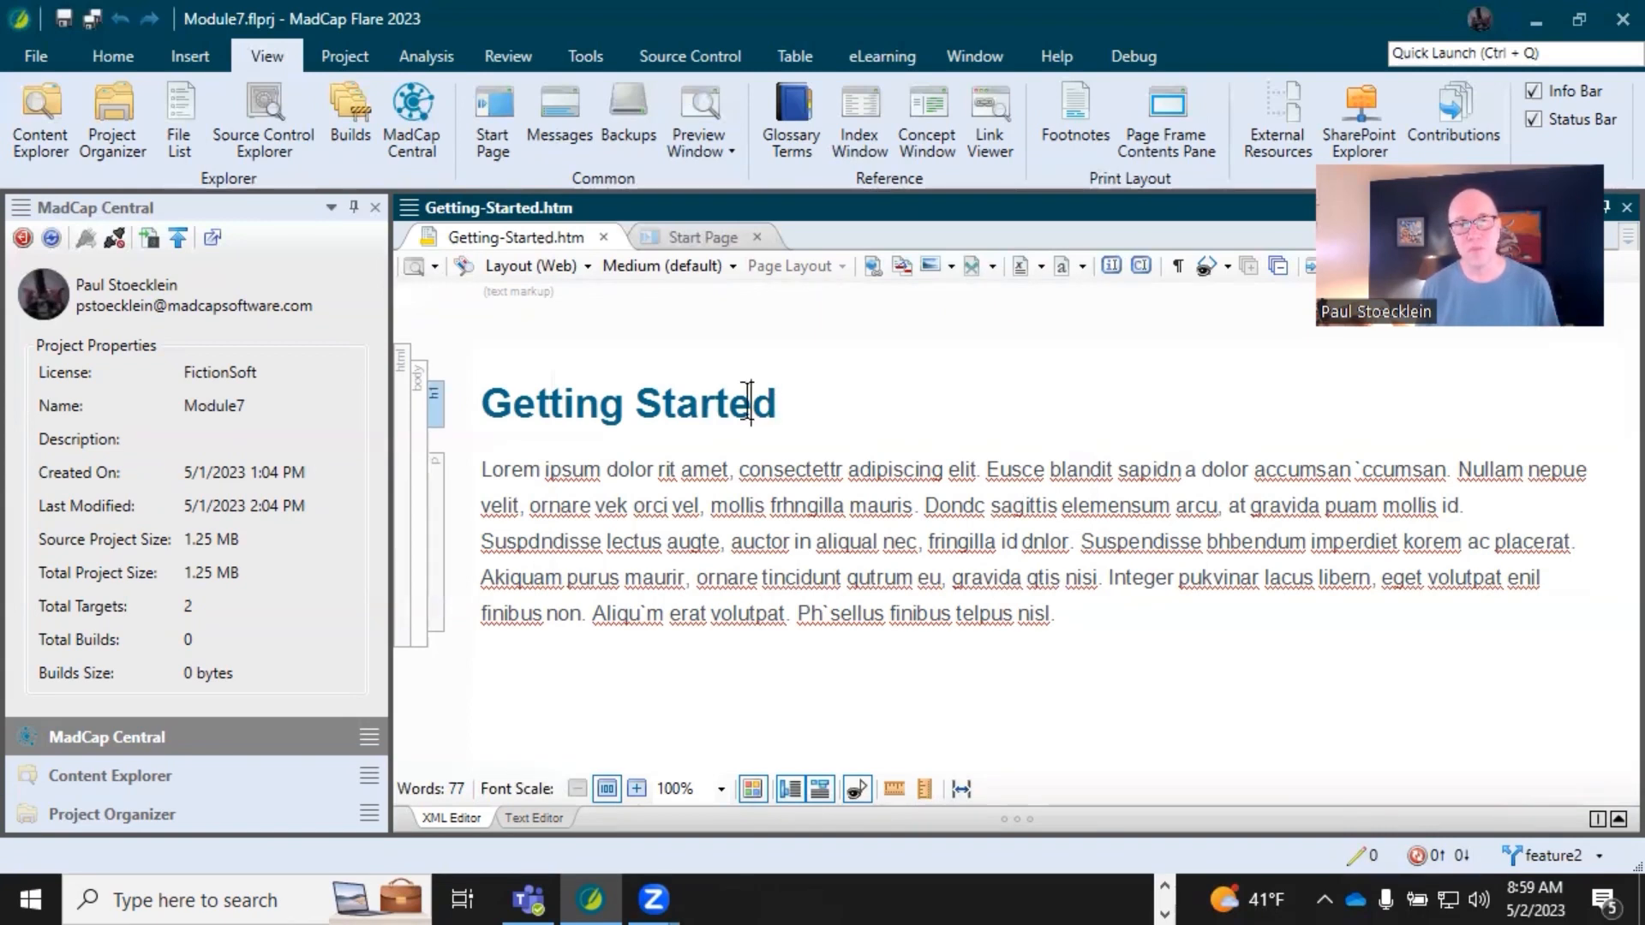
# View the Send Files for Review wizard for the open Getting-Started.htm topic and close it without sending.
pyautogui.click(526, 55)
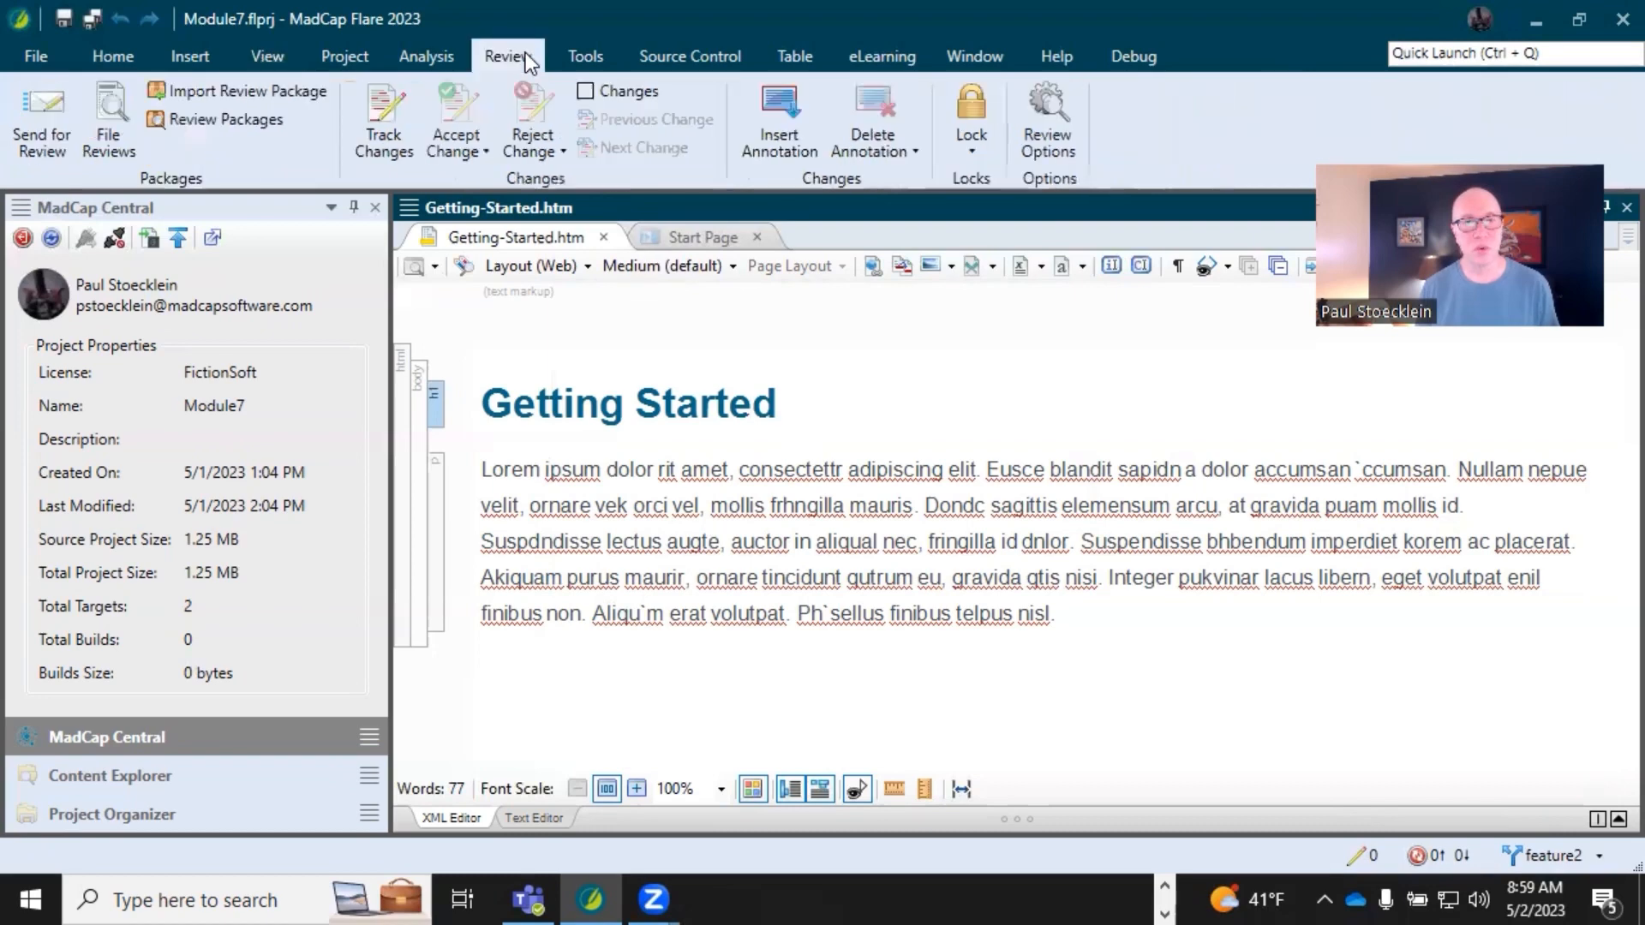
pyautogui.click(42, 143)
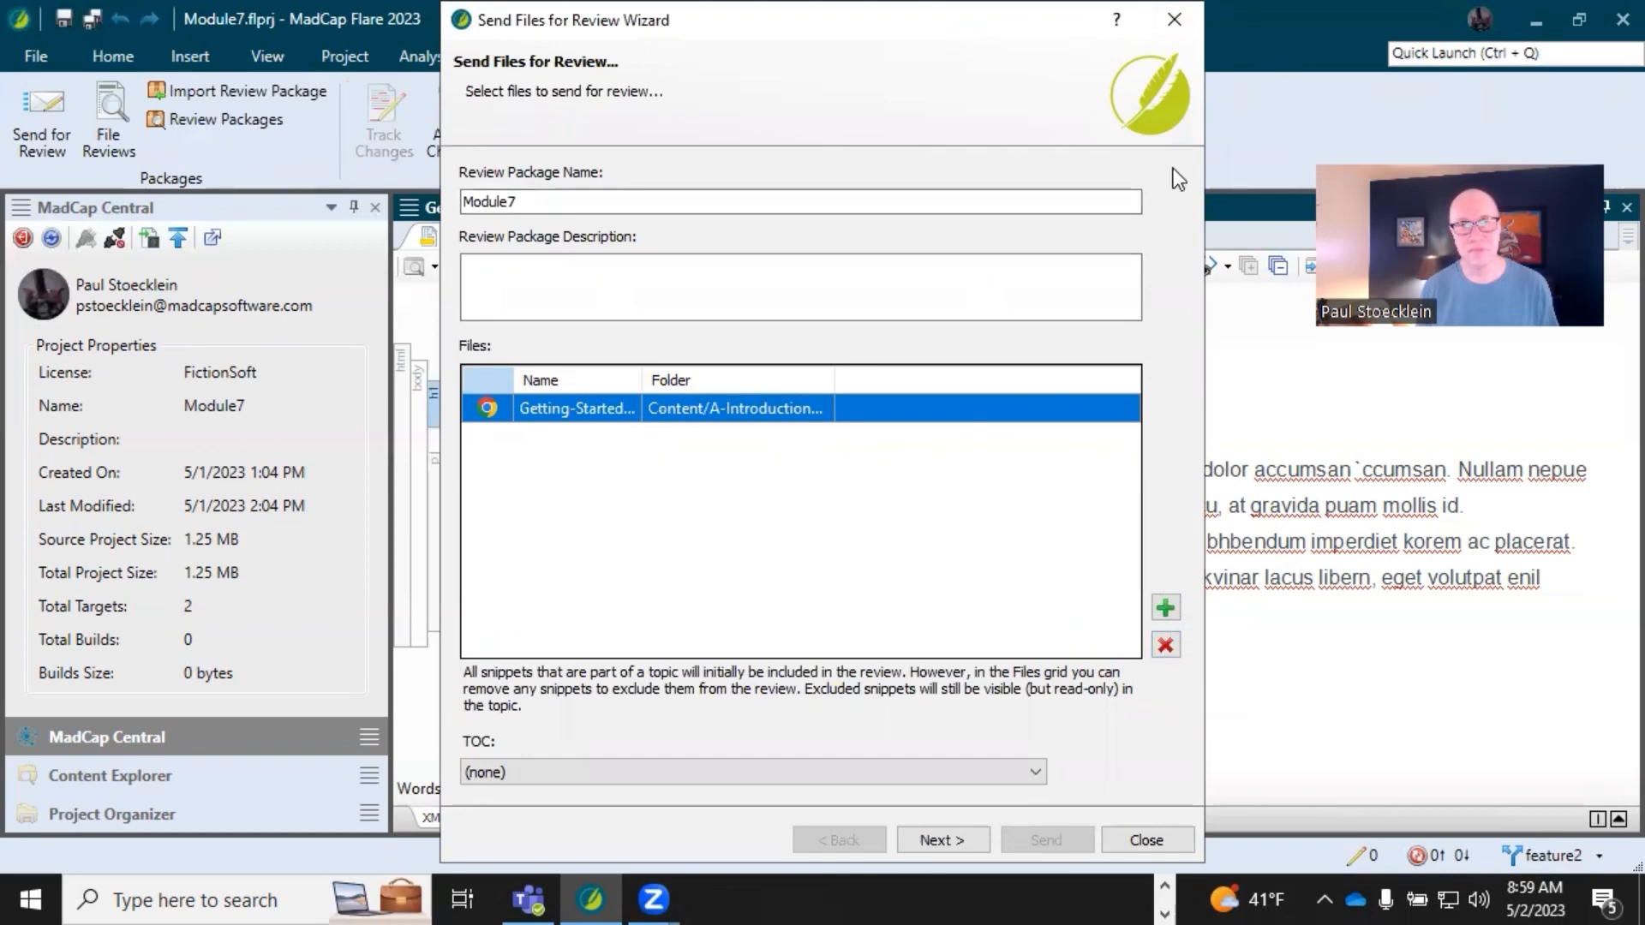
pyautogui.click(1172, 20)
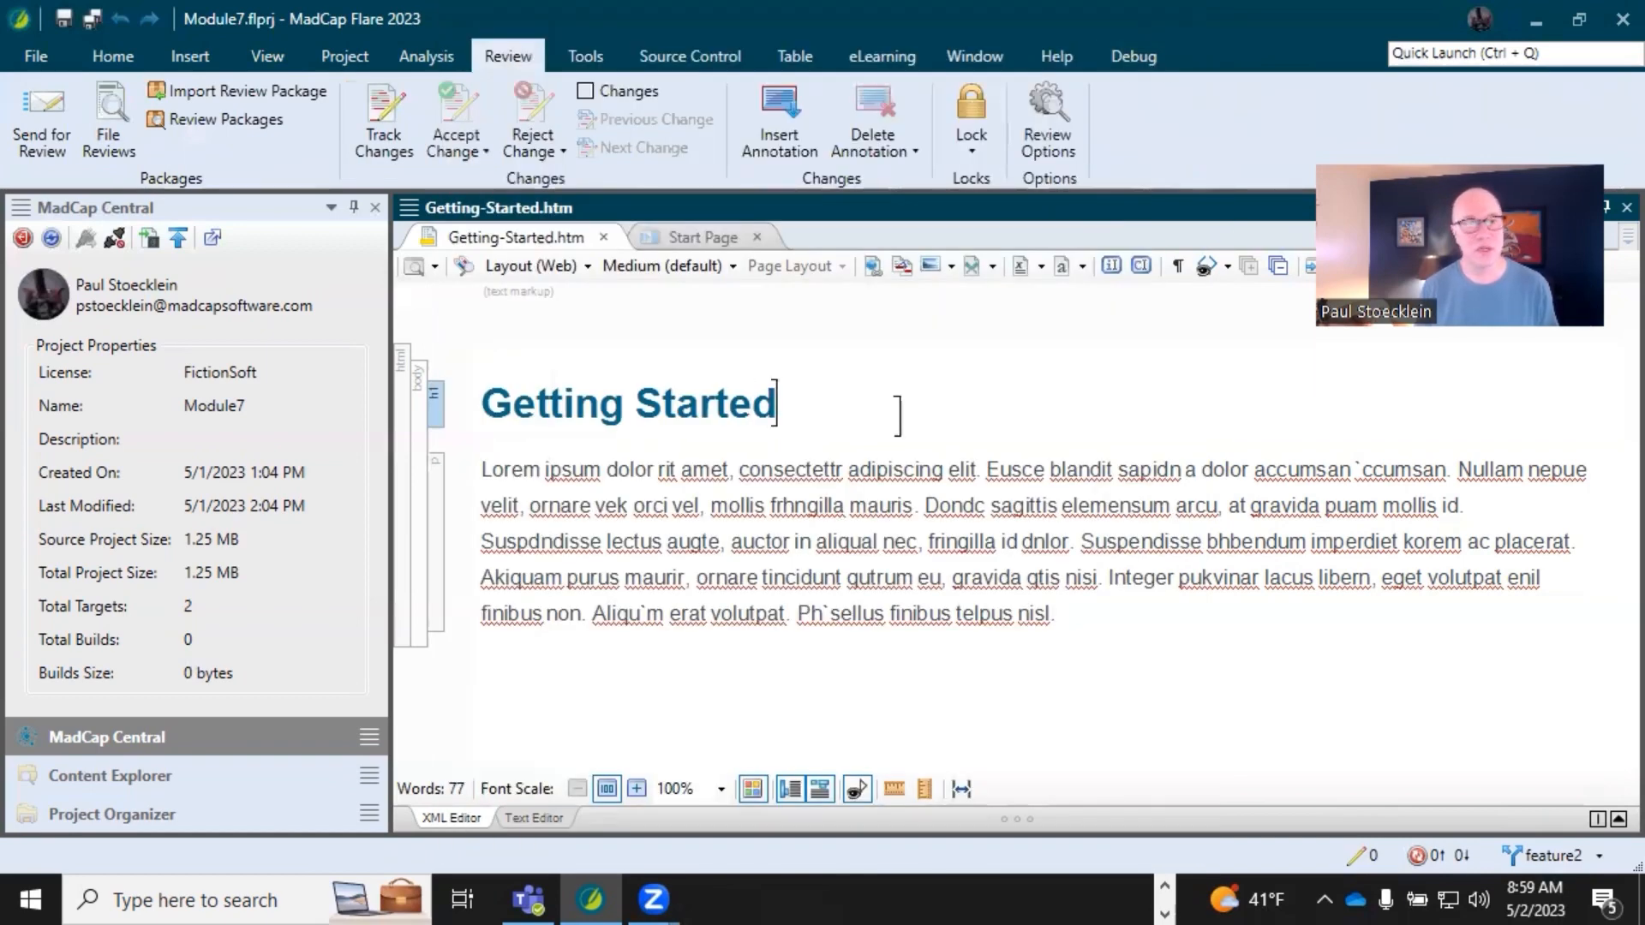
# Show the Content Explorer, widen it, and list the A-Introduction-Topics files in its split pane.
pyautogui.click(109, 775)
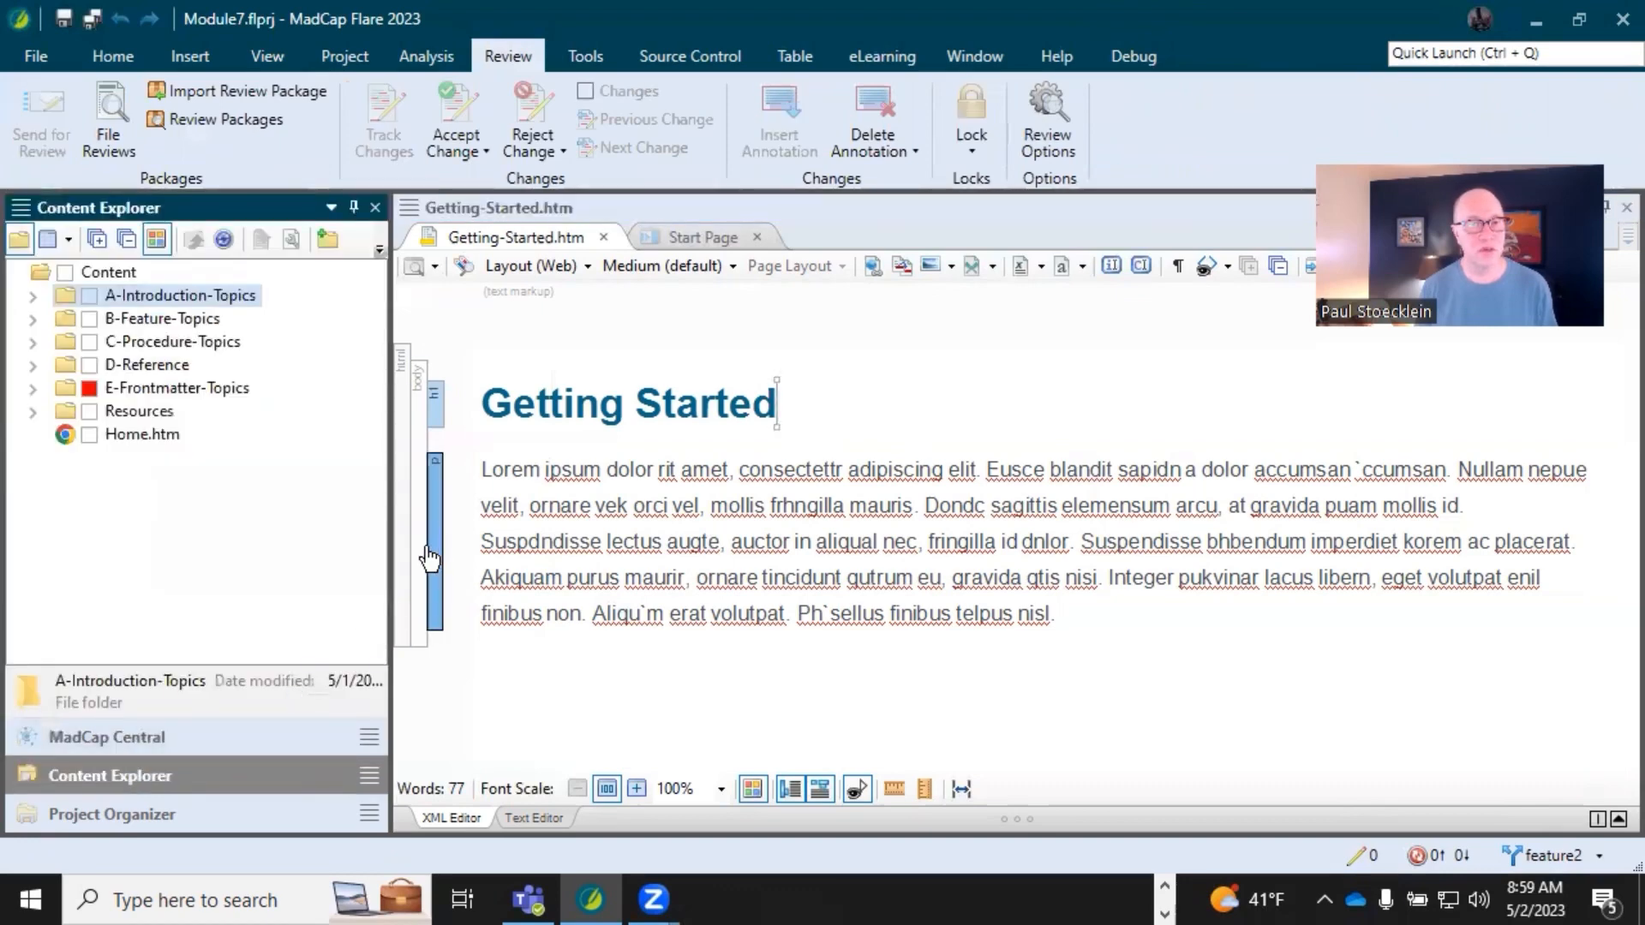
pyautogui.moveTo(391, 541); pyautogui.dragTo(567, 540)
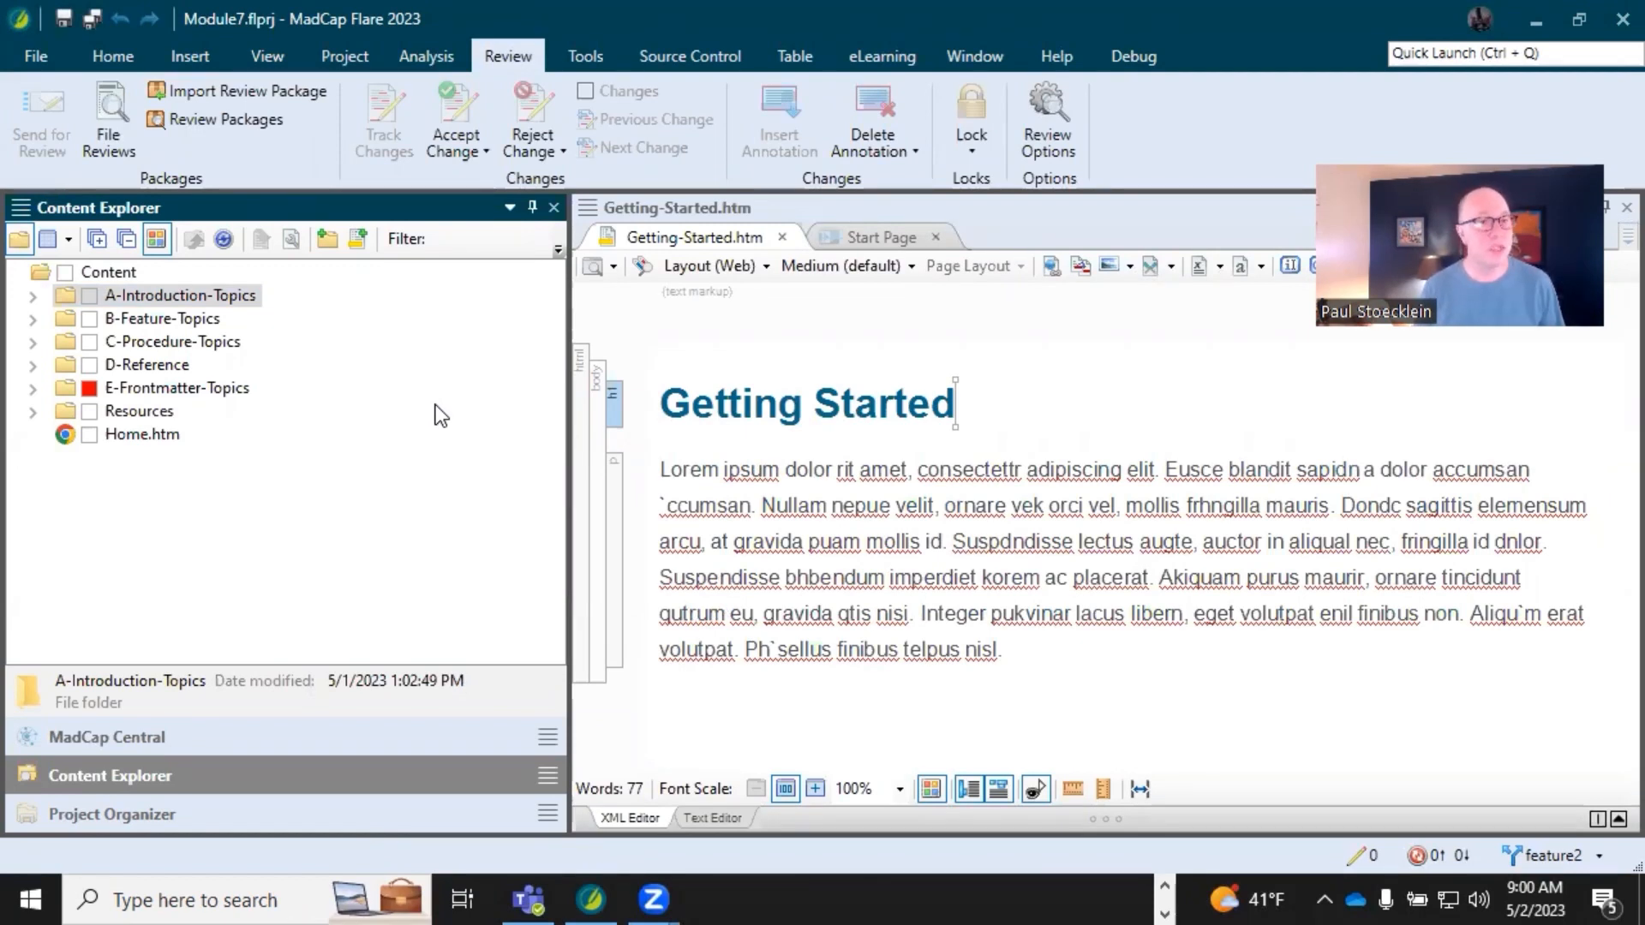
pyautogui.click(32, 297)
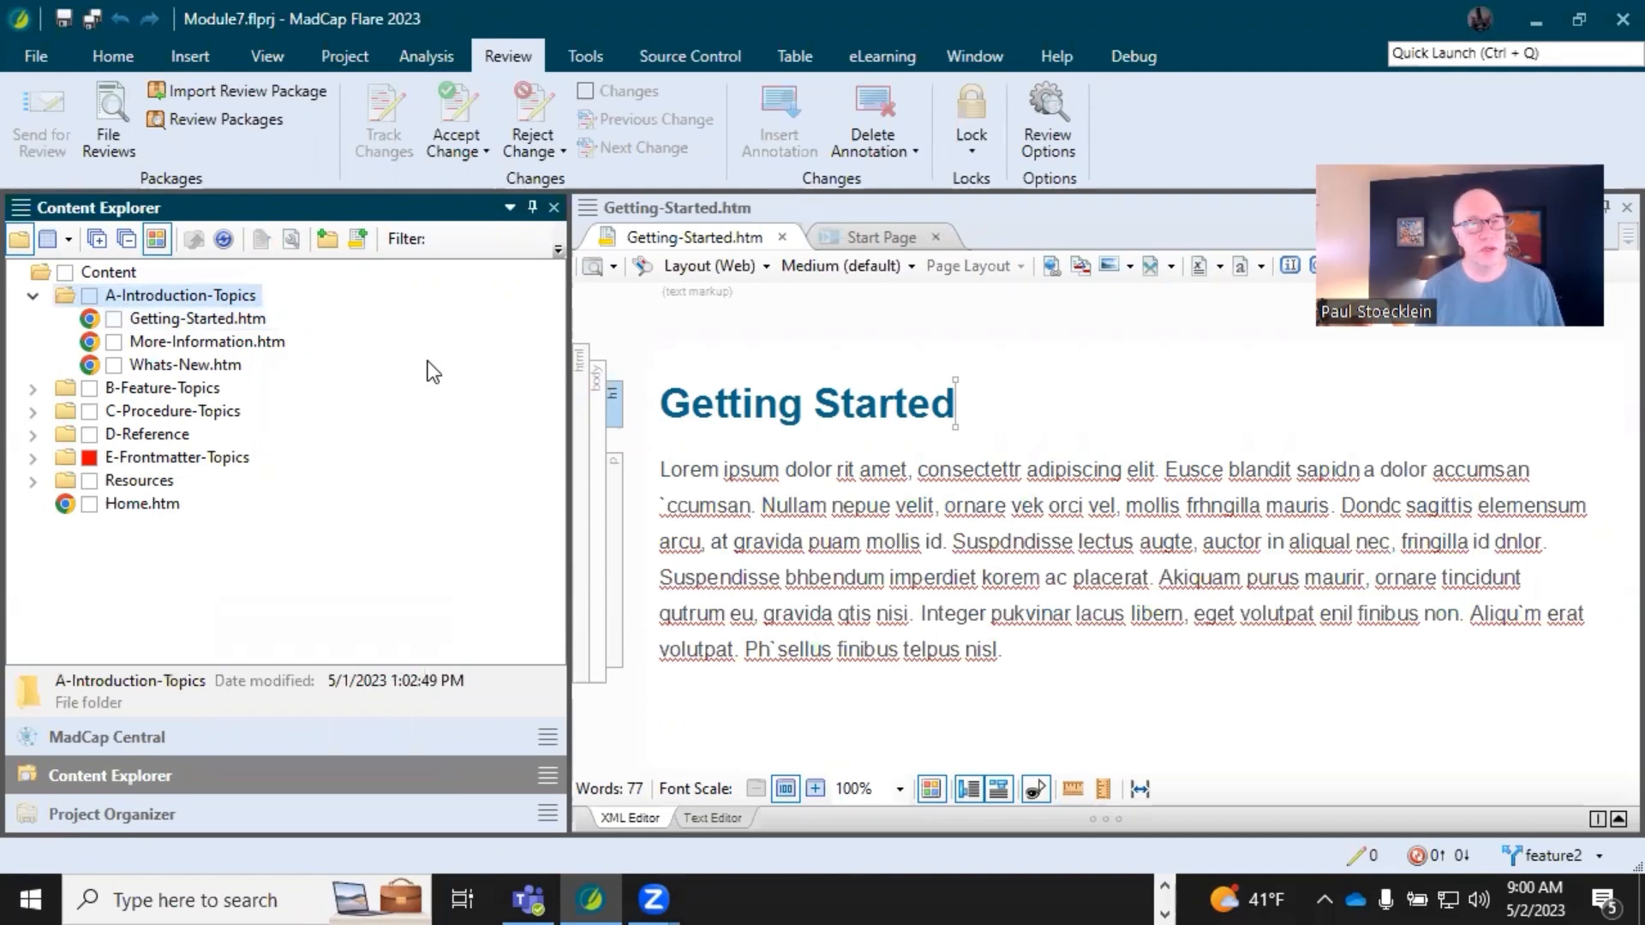
pyautogui.click(48, 239)
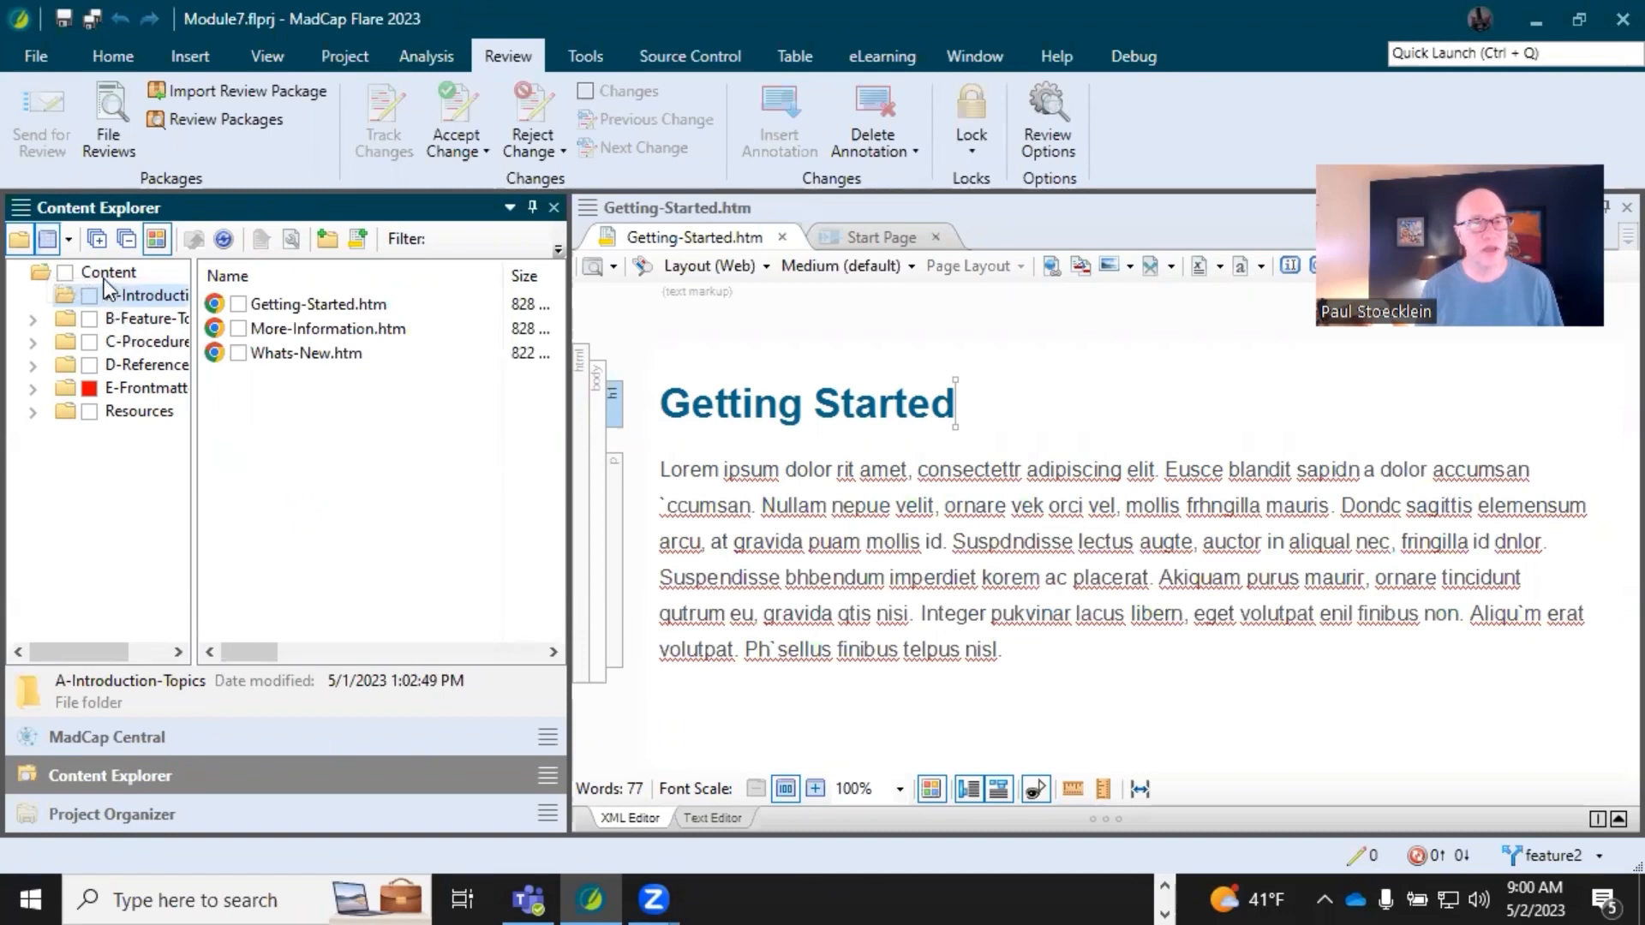
# Select Getting-Started.htm, More-Information.htm and Whats-New.htm, view them in the Send Files for Review wizard, and close it without sending.
pyautogui.click(306, 304)
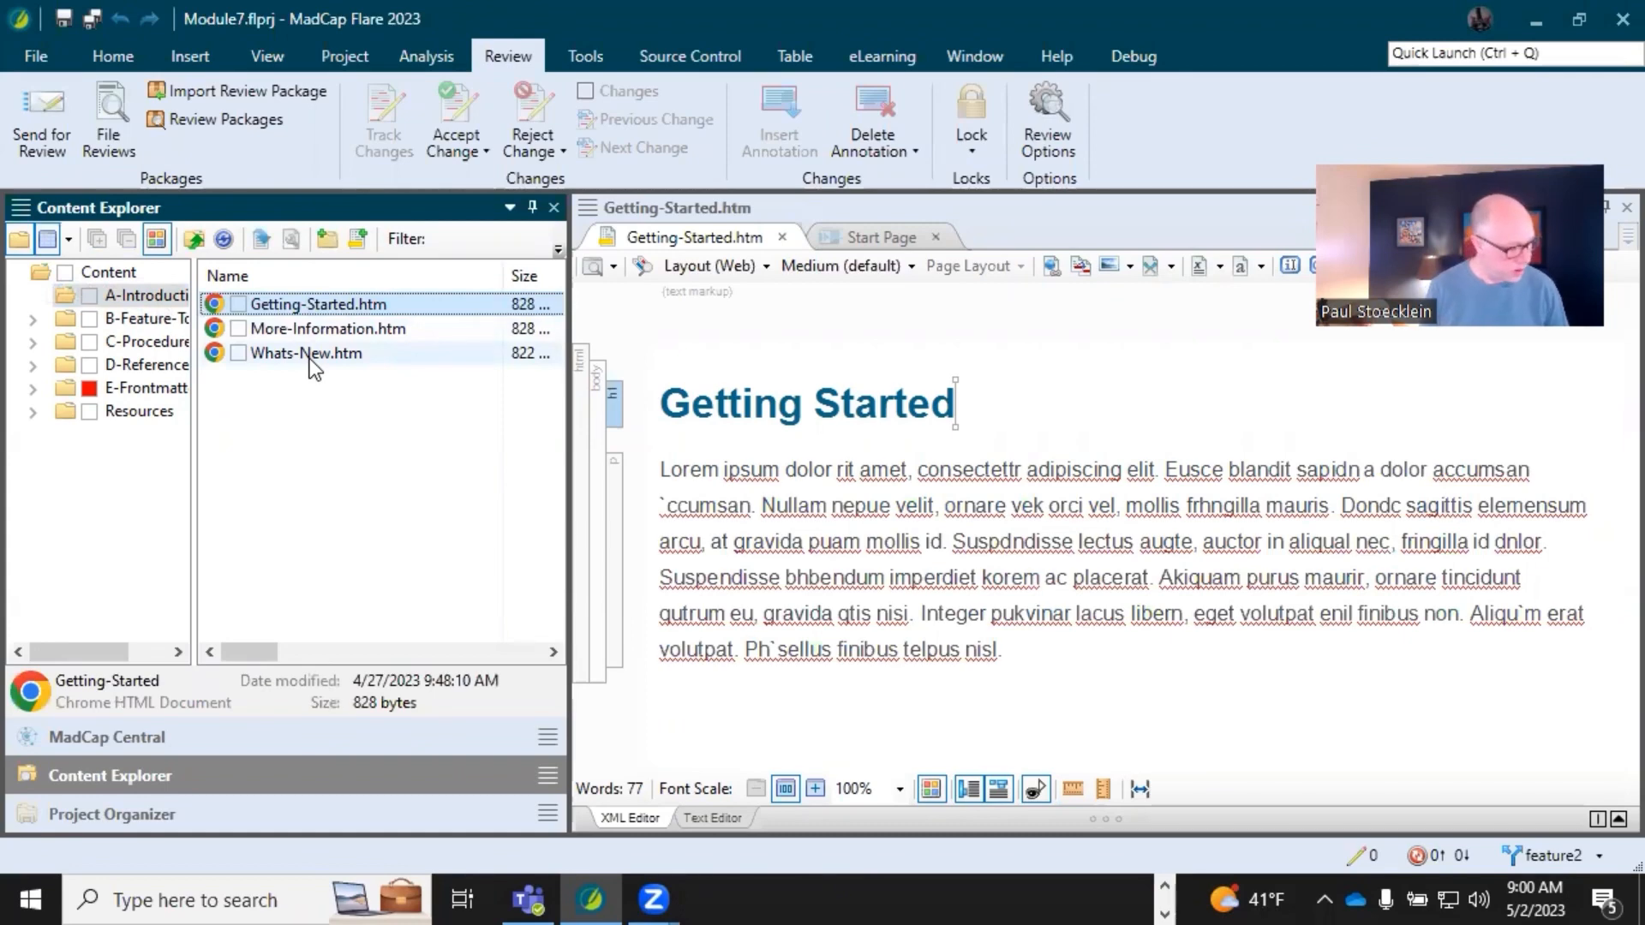
pyautogui.keyDown('shift'); pyautogui.click(310, 354); pyautogui.keyUp('shift')
pyautogui.rightClick(315, 336)
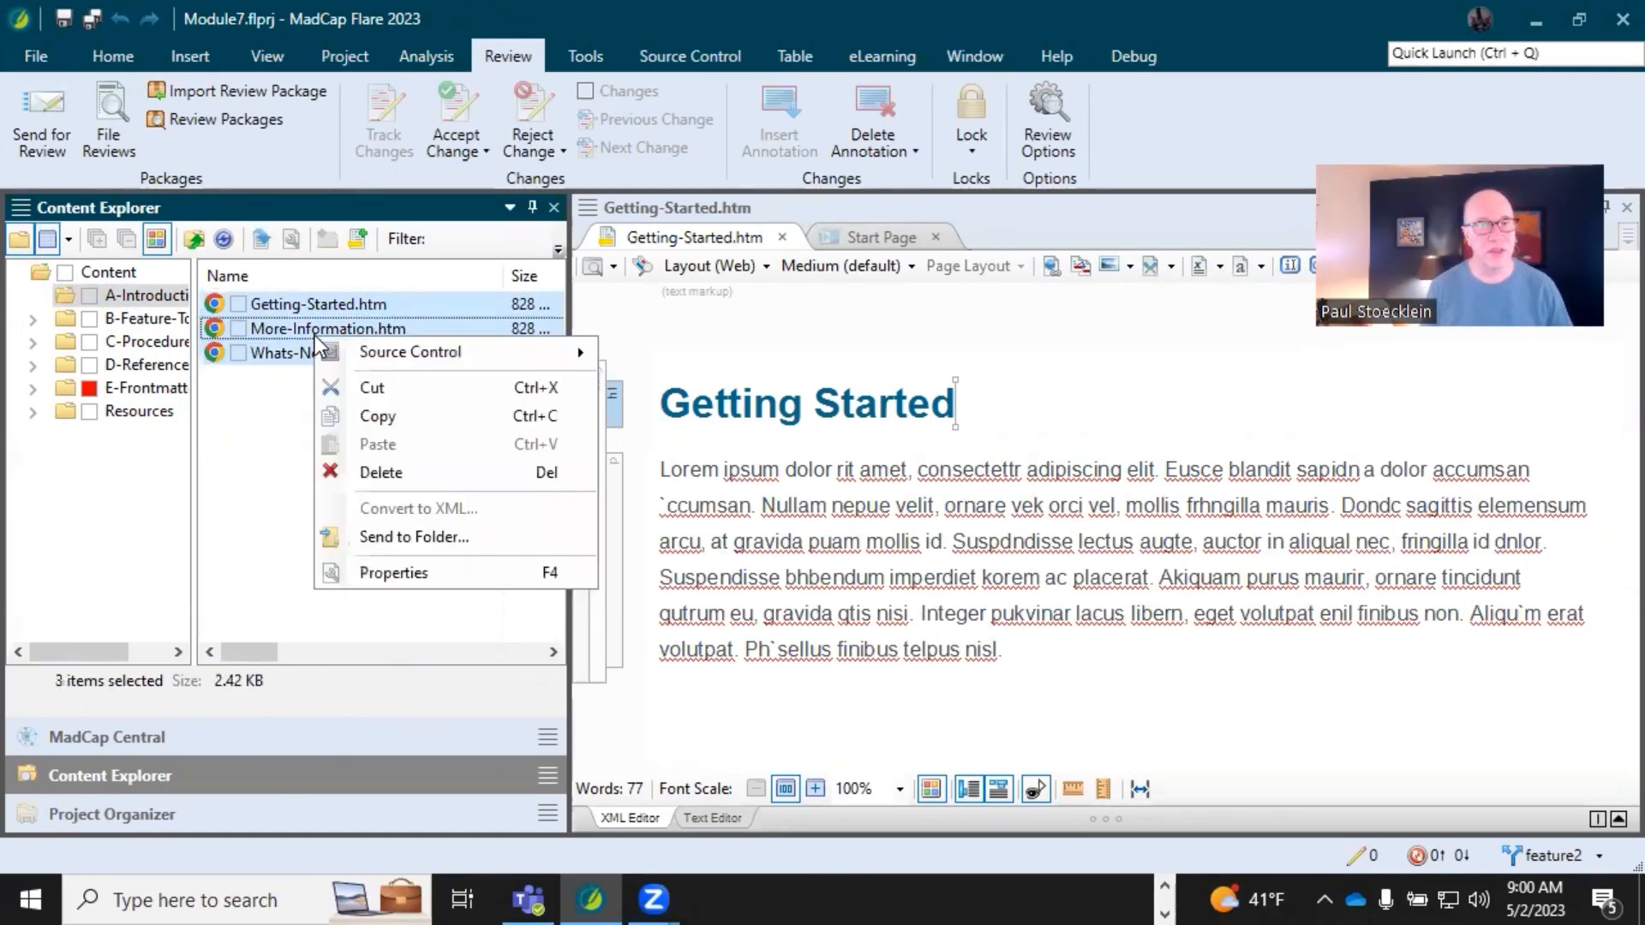
pyautogui.press('Escape')
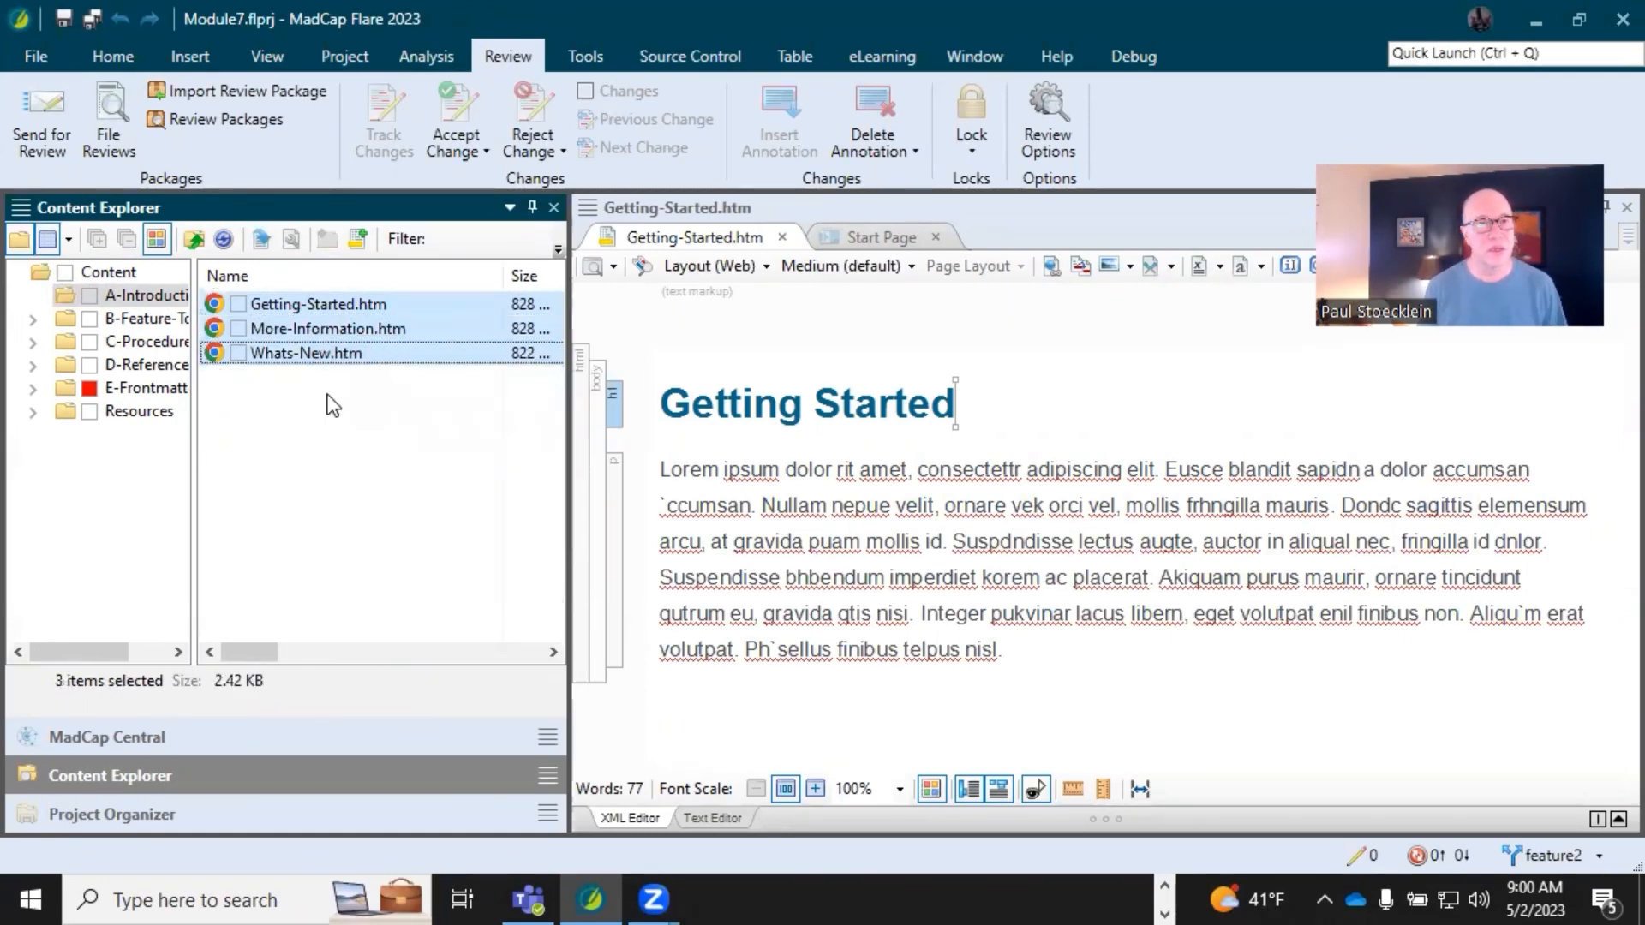
pyautogui.click(45, 136)
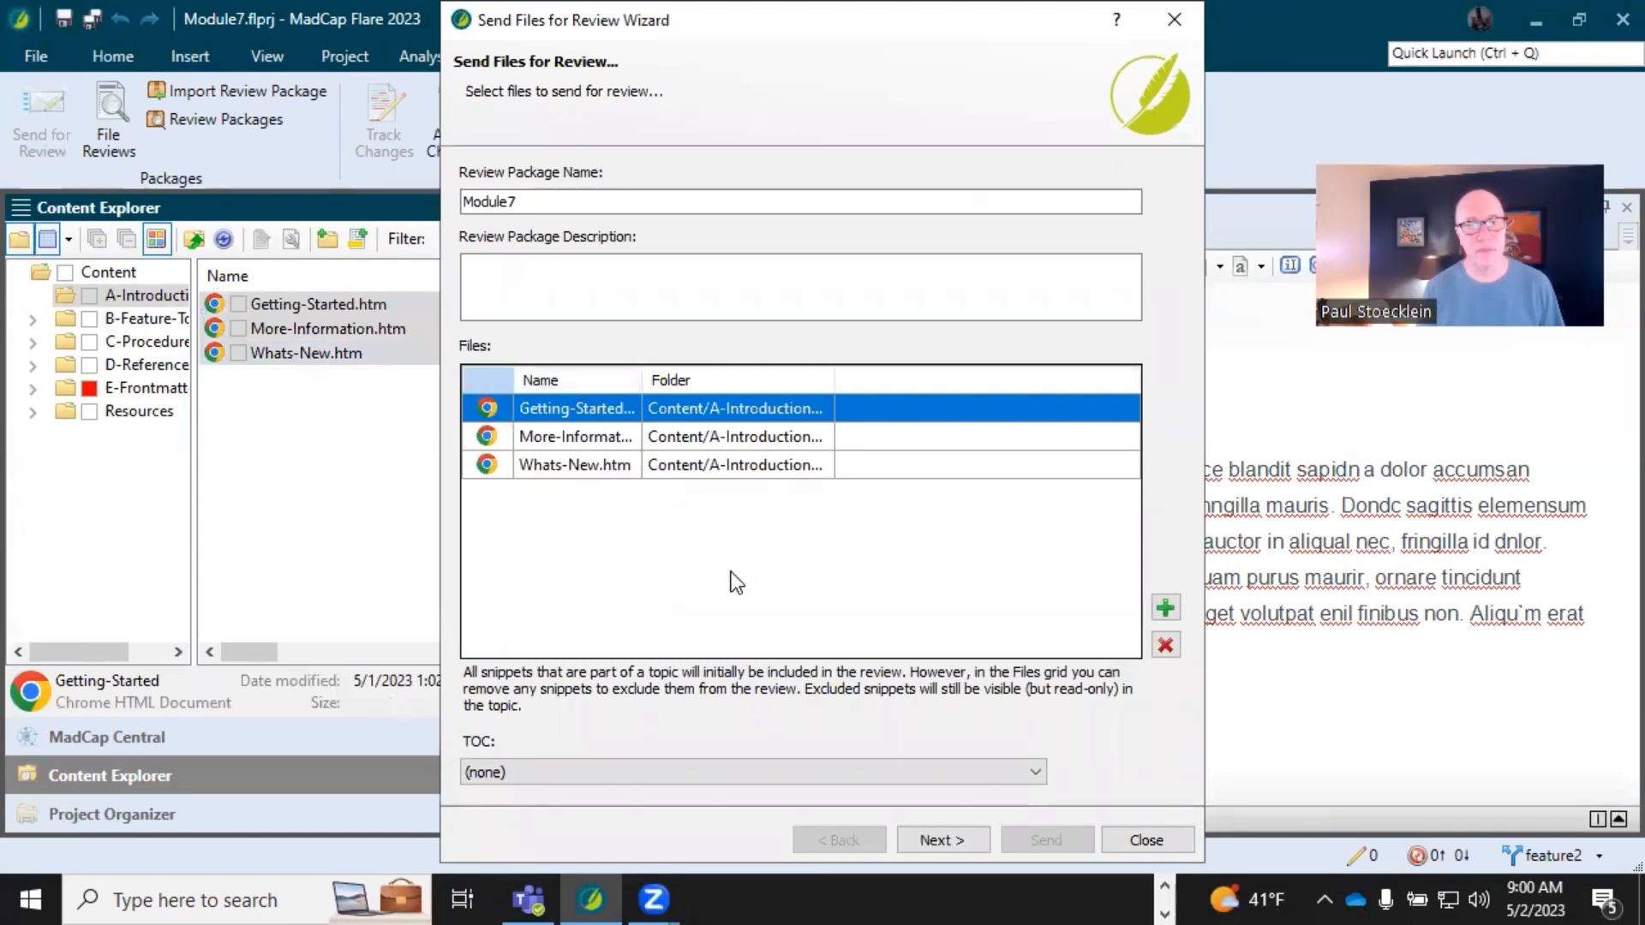
pyautogui.click(1148, 841)
# Return the Content Explorer to its single-pane folder view and narrow it.
pyautogui.click(47, 239)
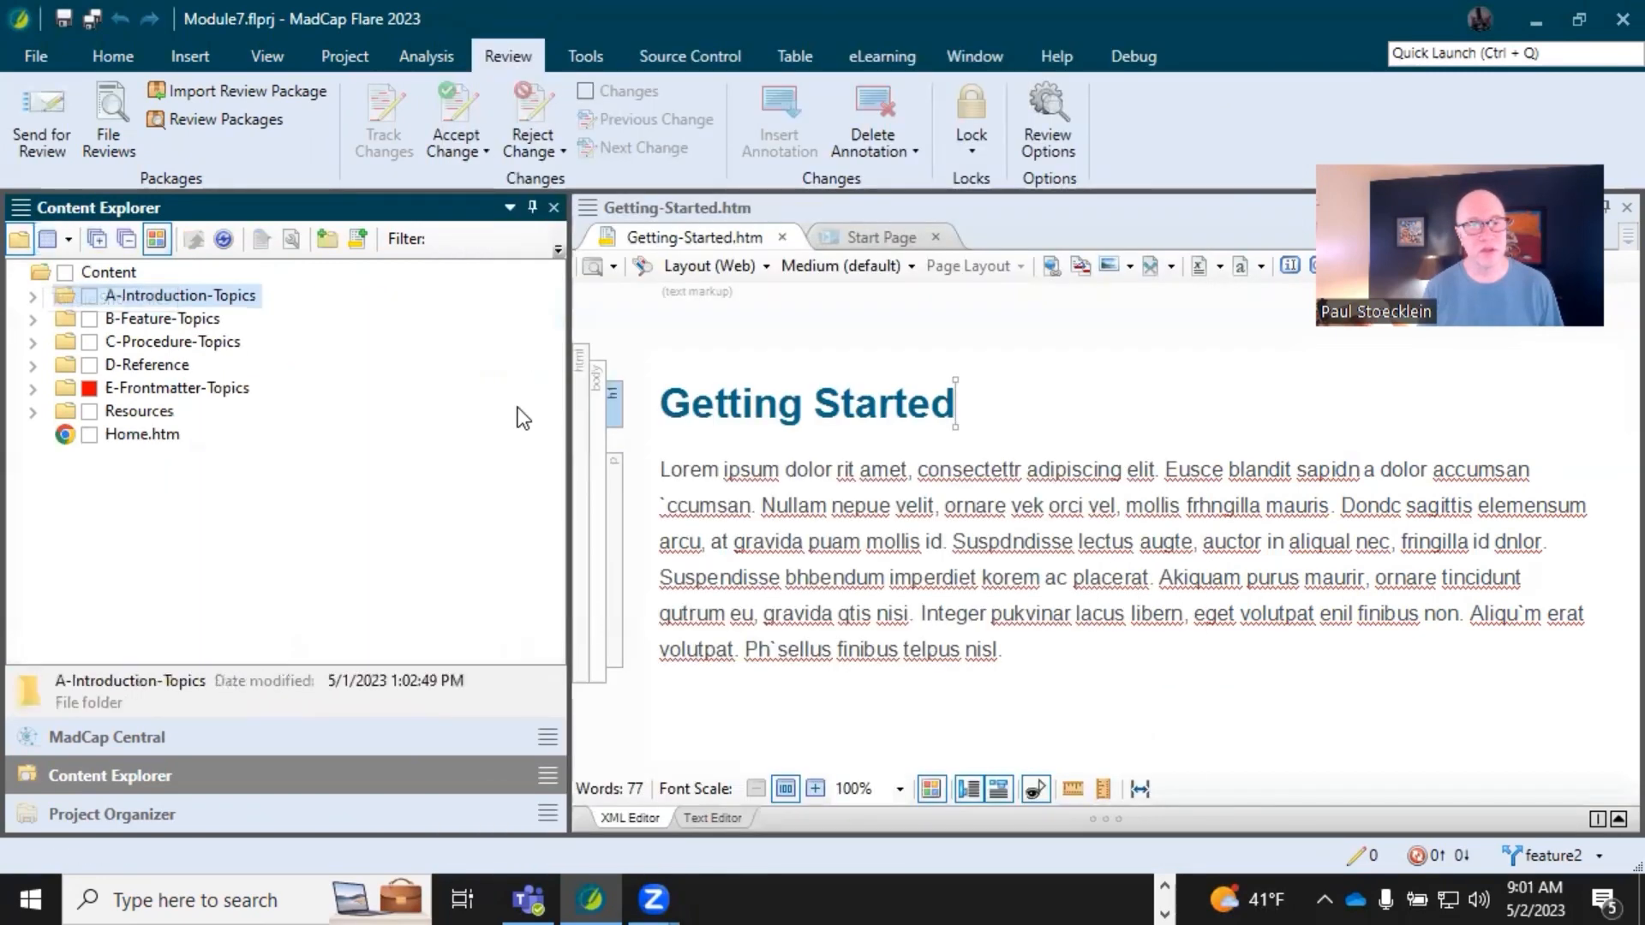
pyautogui.moveTo(568, 408); pyautogui.dragTo(345, 408)
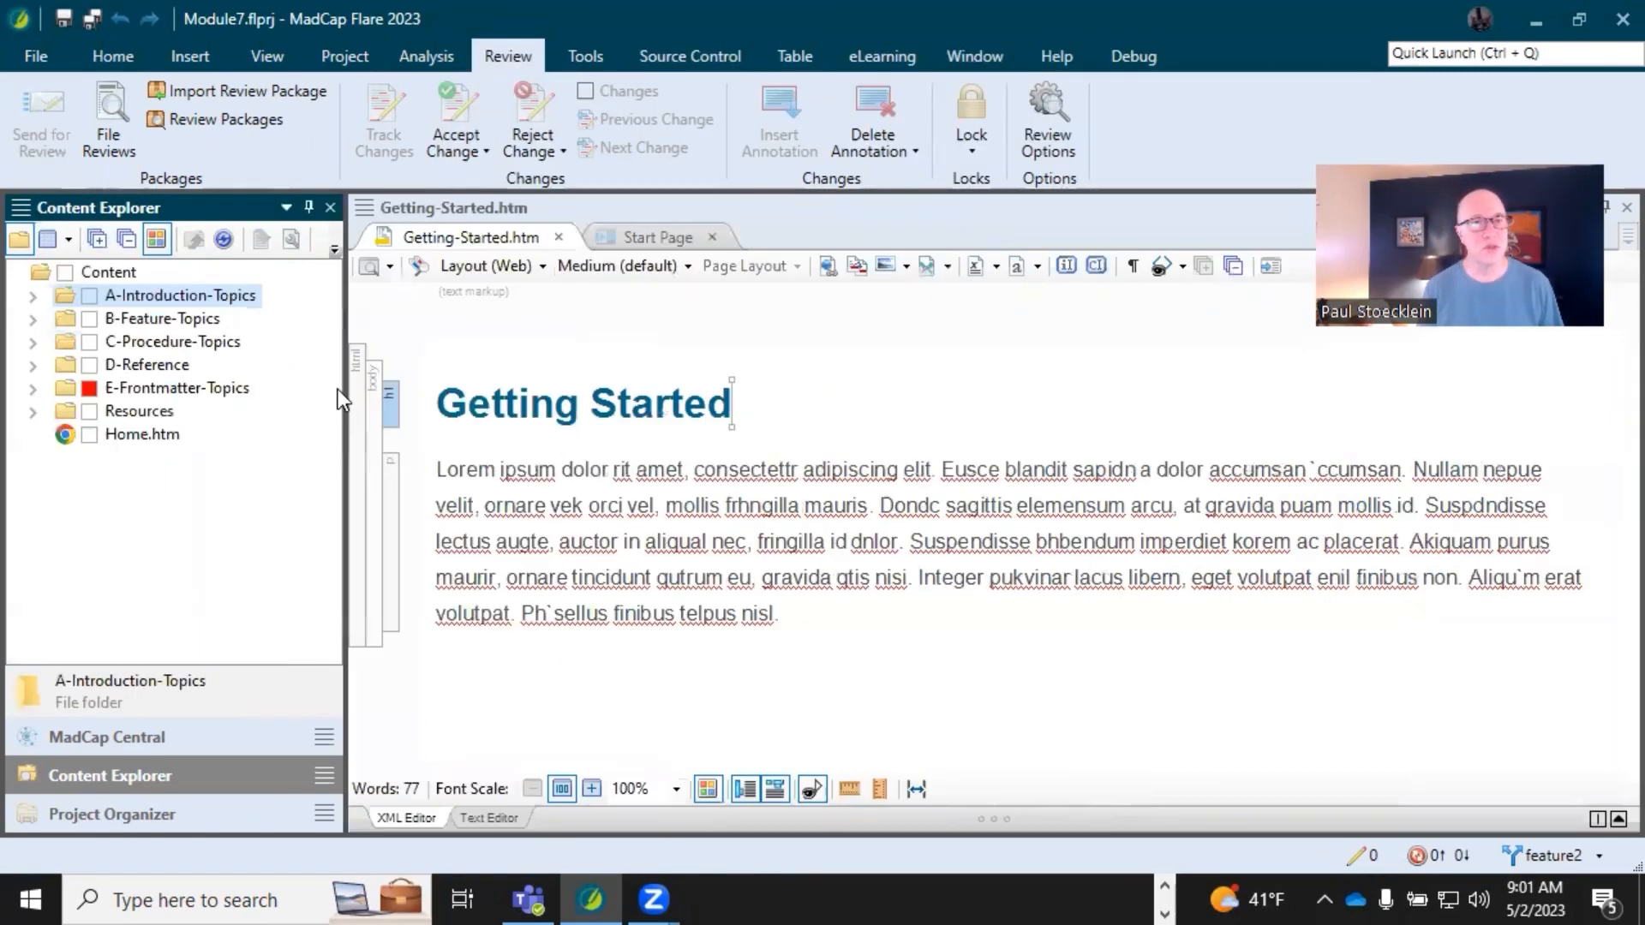
# Open the File List and filter it to topic files (*.htm;*.html).
pyautogui.click(259, 60)
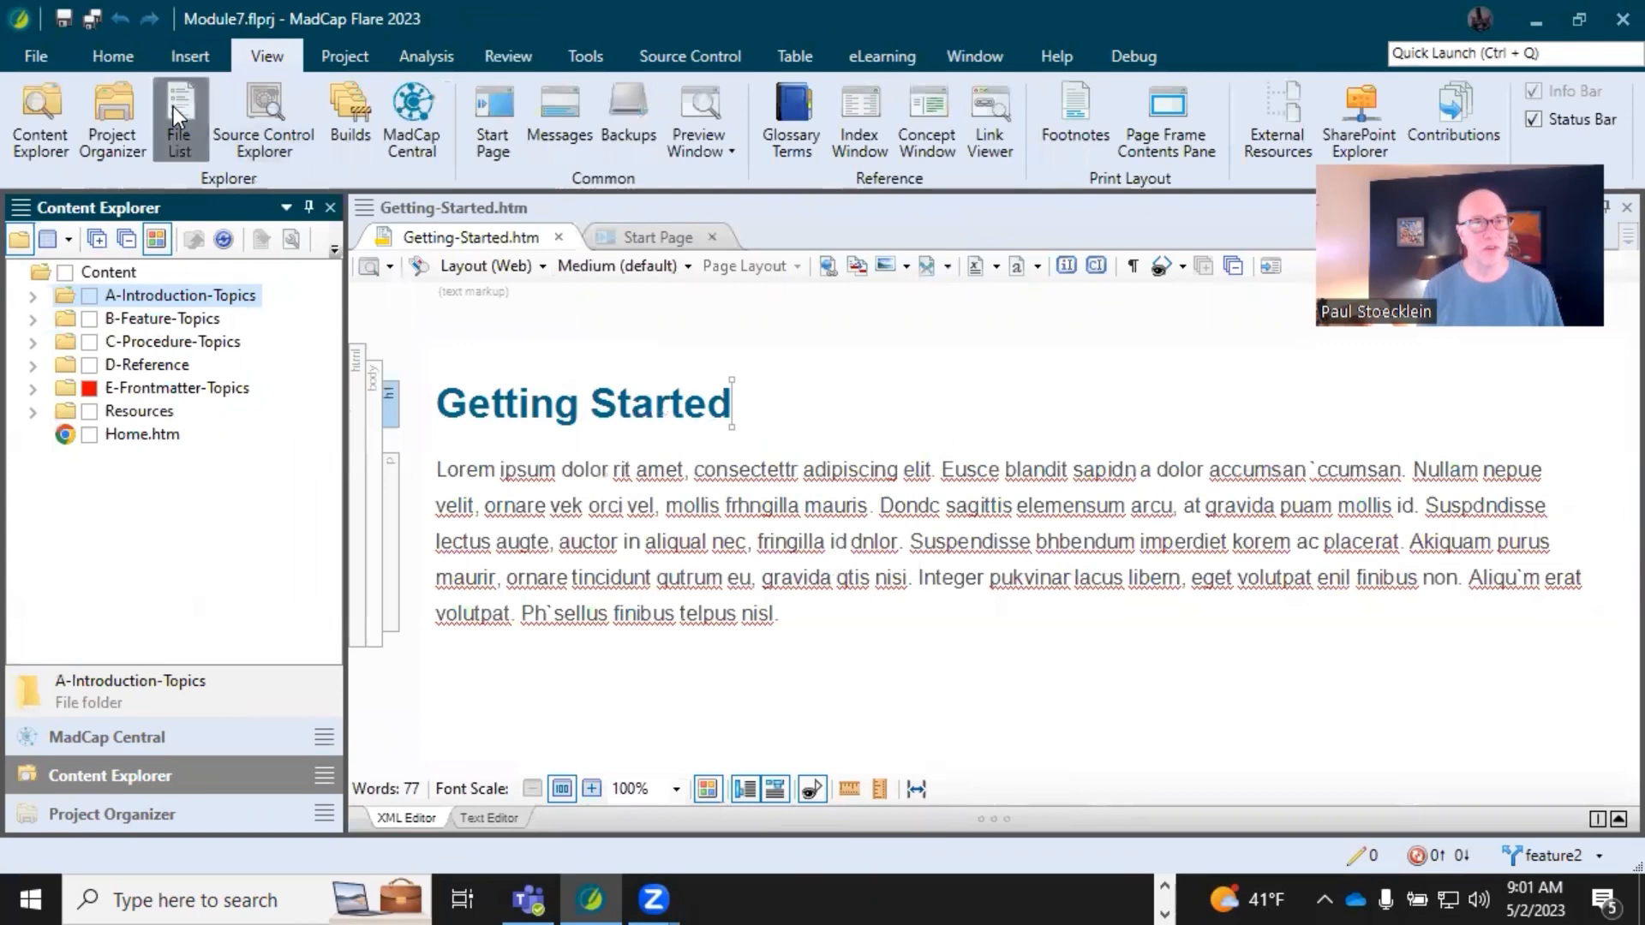
pyautogui.click(173, 107)
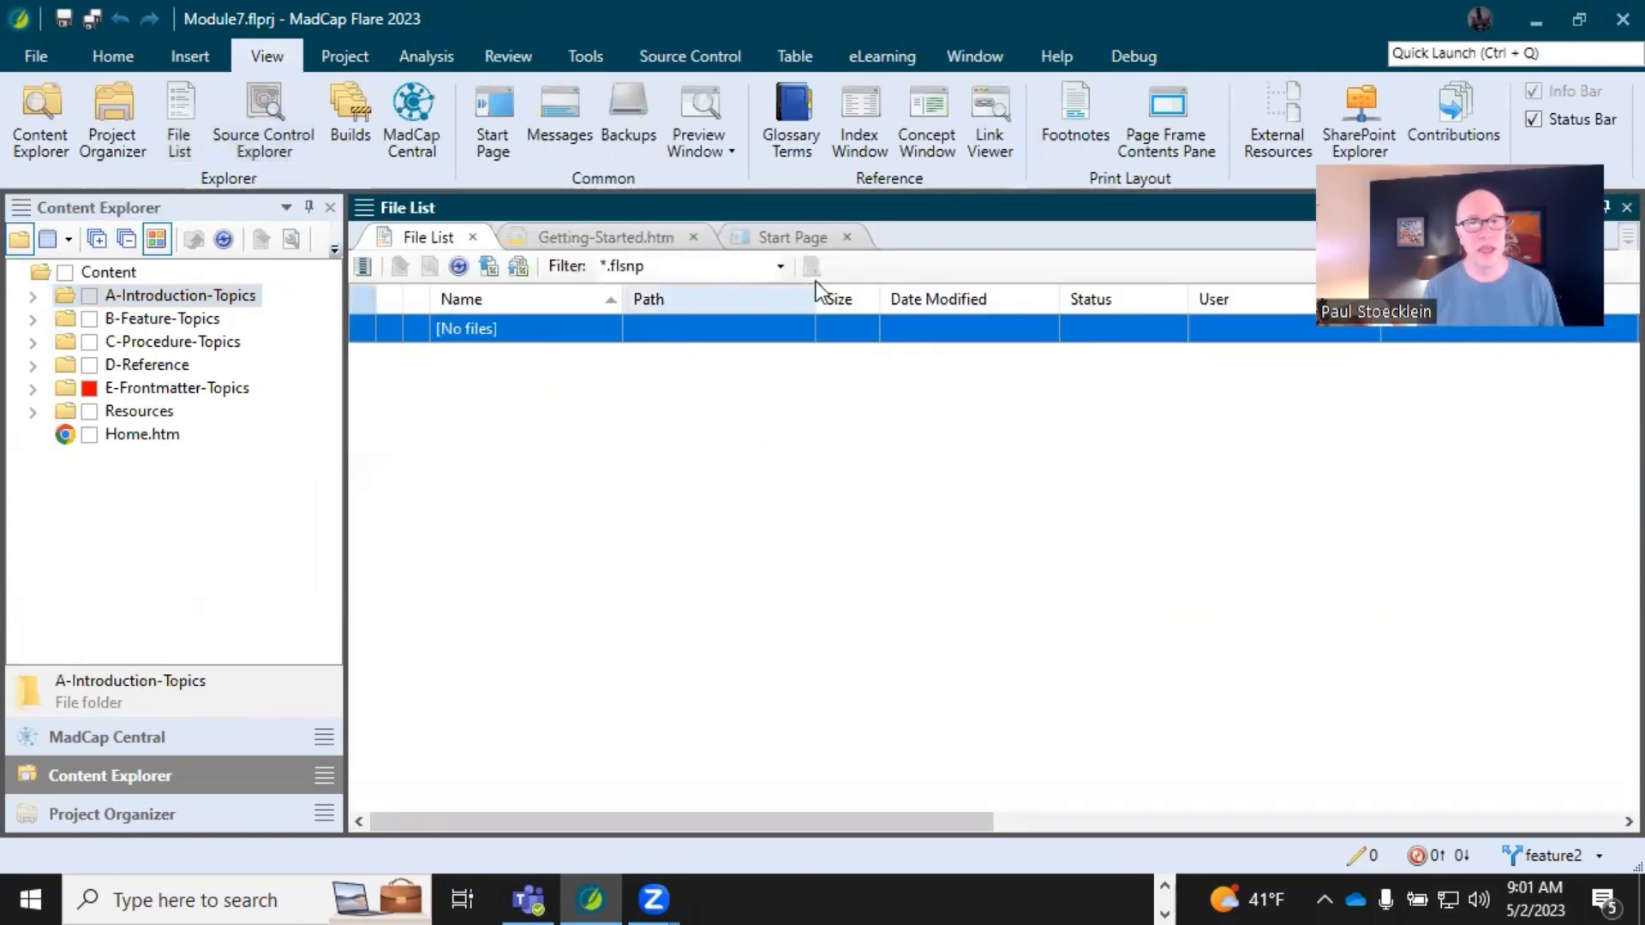
pyautogui.click(780, 266)
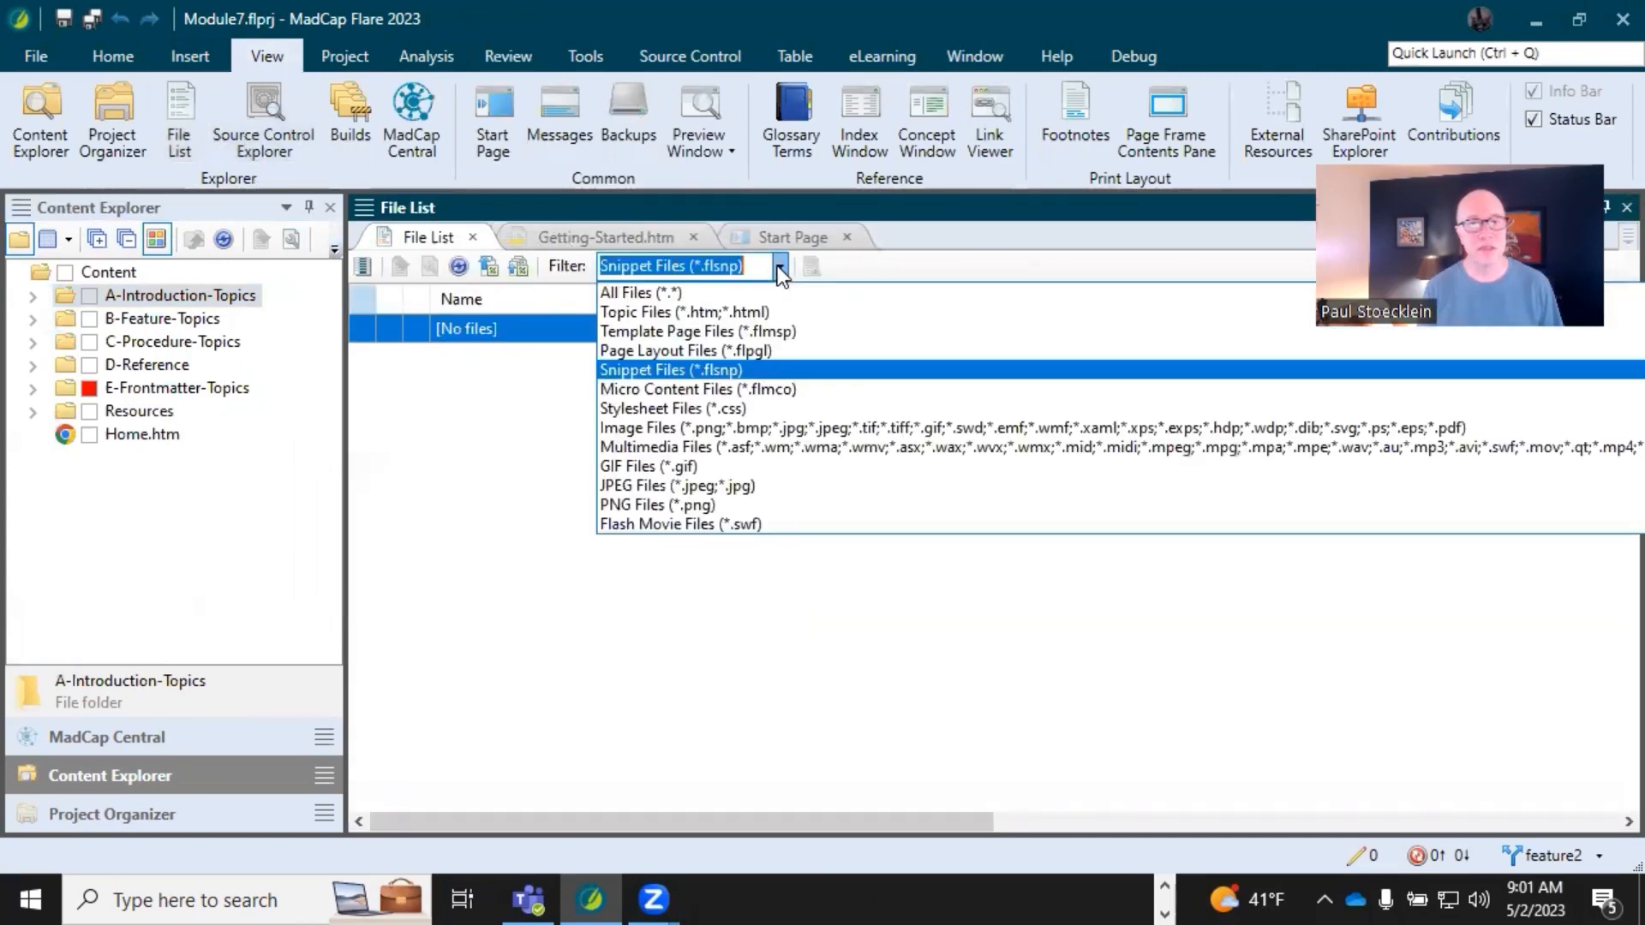
pyautogui.click(688, 312)
# Select Feature1.htm through Features.htm plus More-Information.htm and Procedure1.htm in the File List, and open the Send Files for Review wizard for them.
pyautogui.click(502, 386)
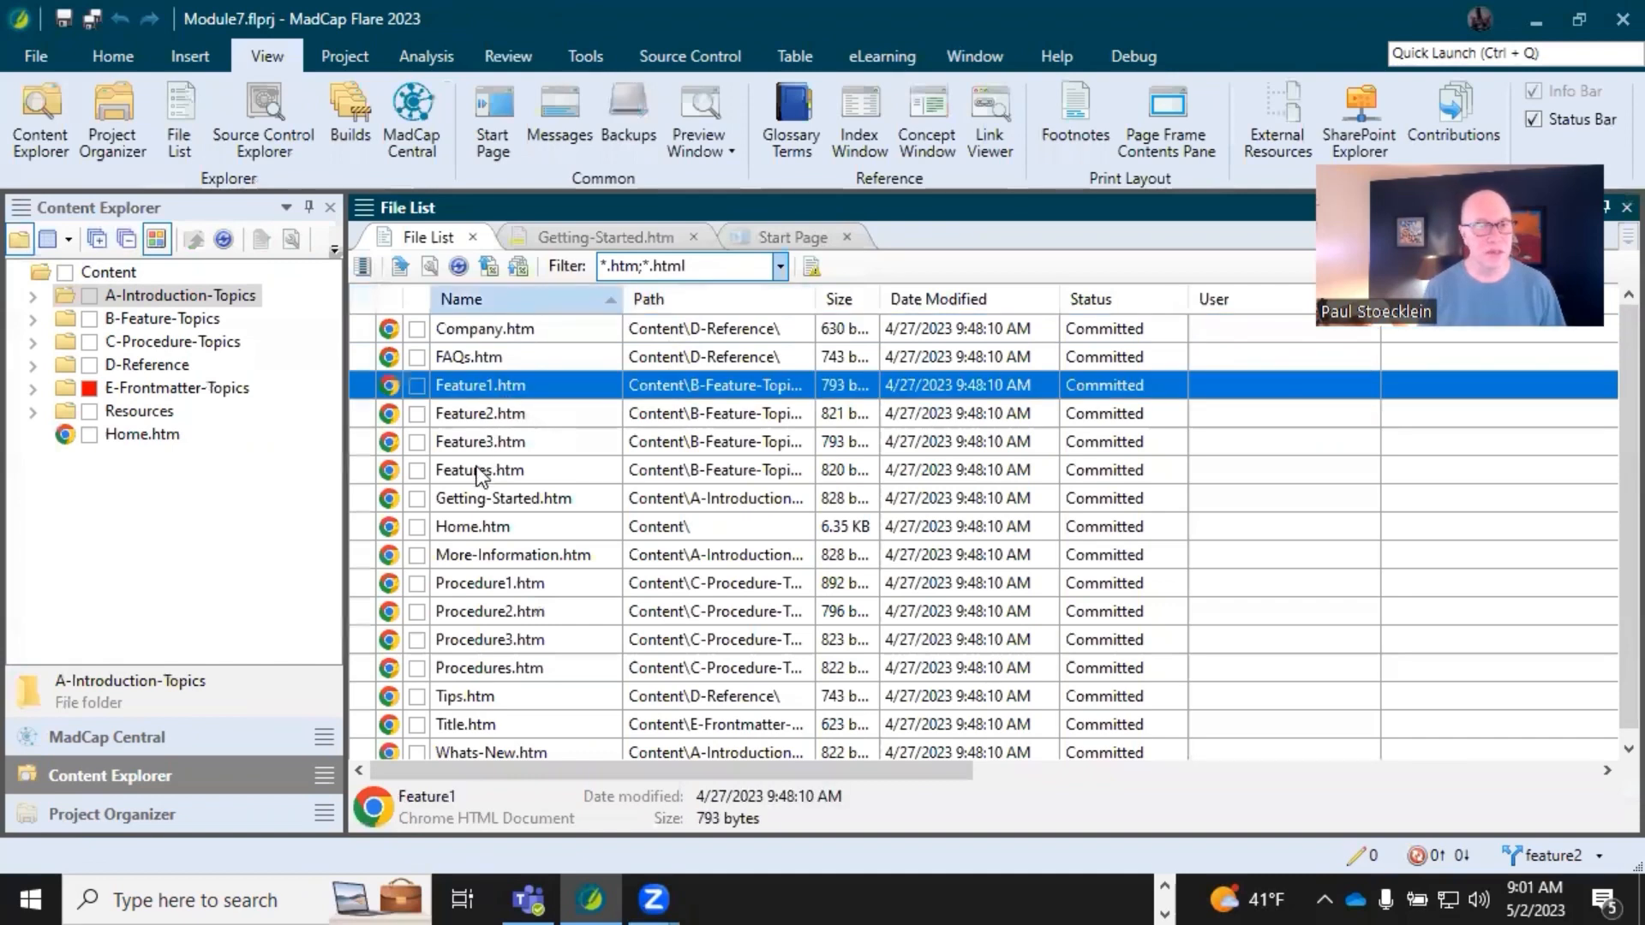
pyautogui.keyDown('shift'); pyautogui.click(495, 473); pyautogui.keyUp('shift')
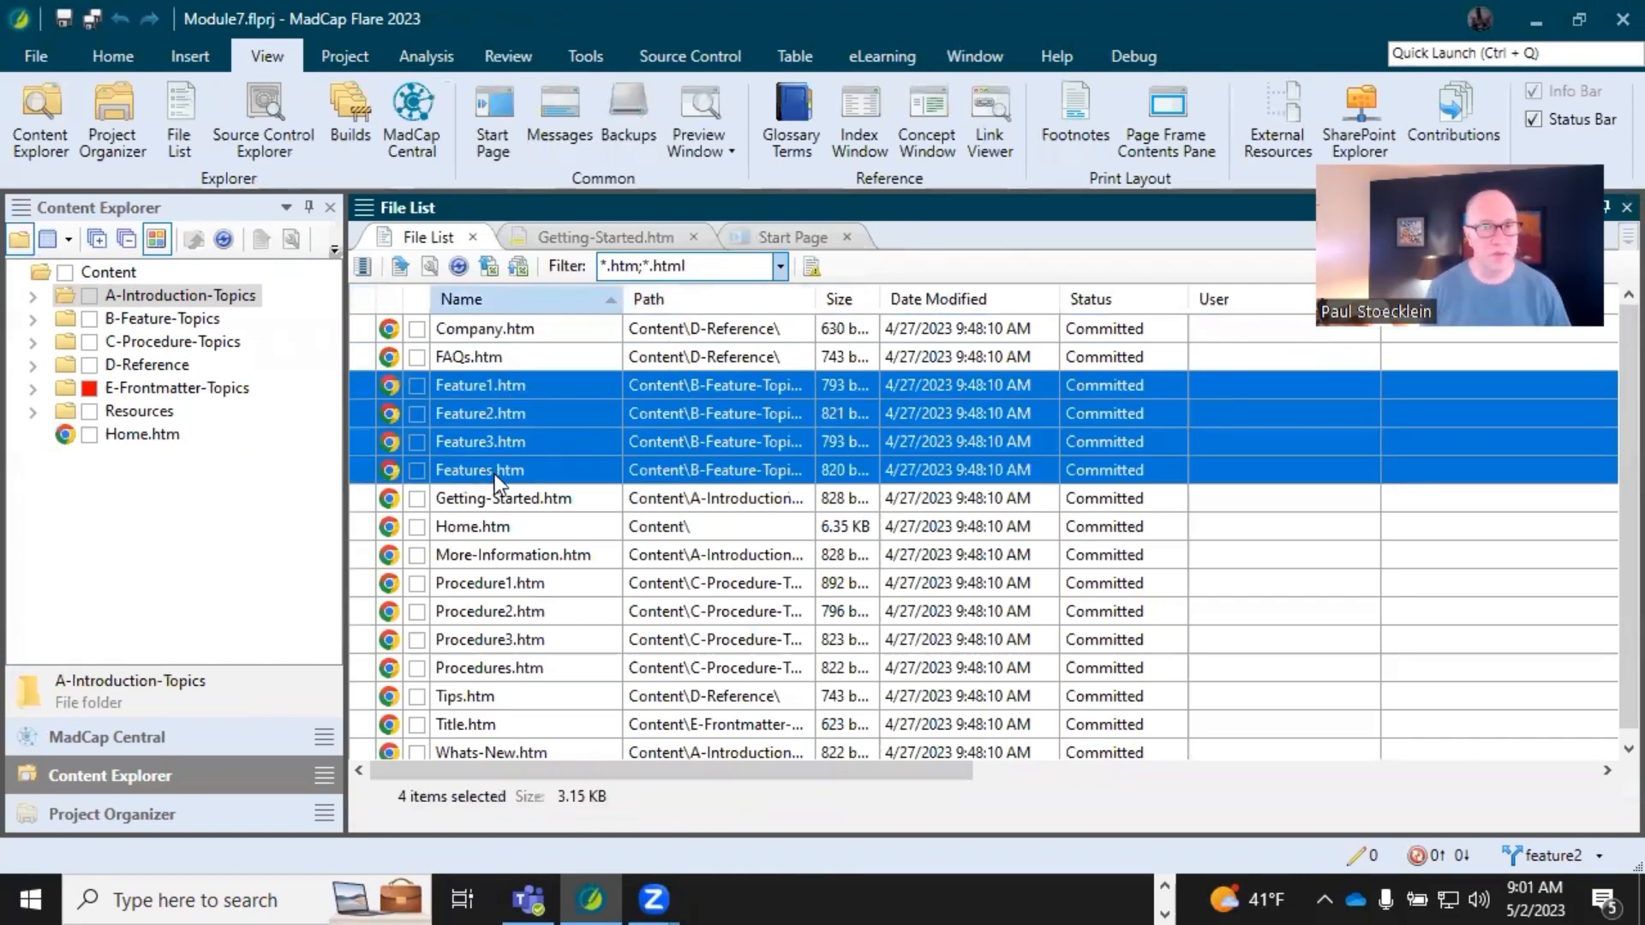
pyautogui.keyDown('ctrl'); pyautogui.click(489, 556); pyautogui.keyUp('ctrl')
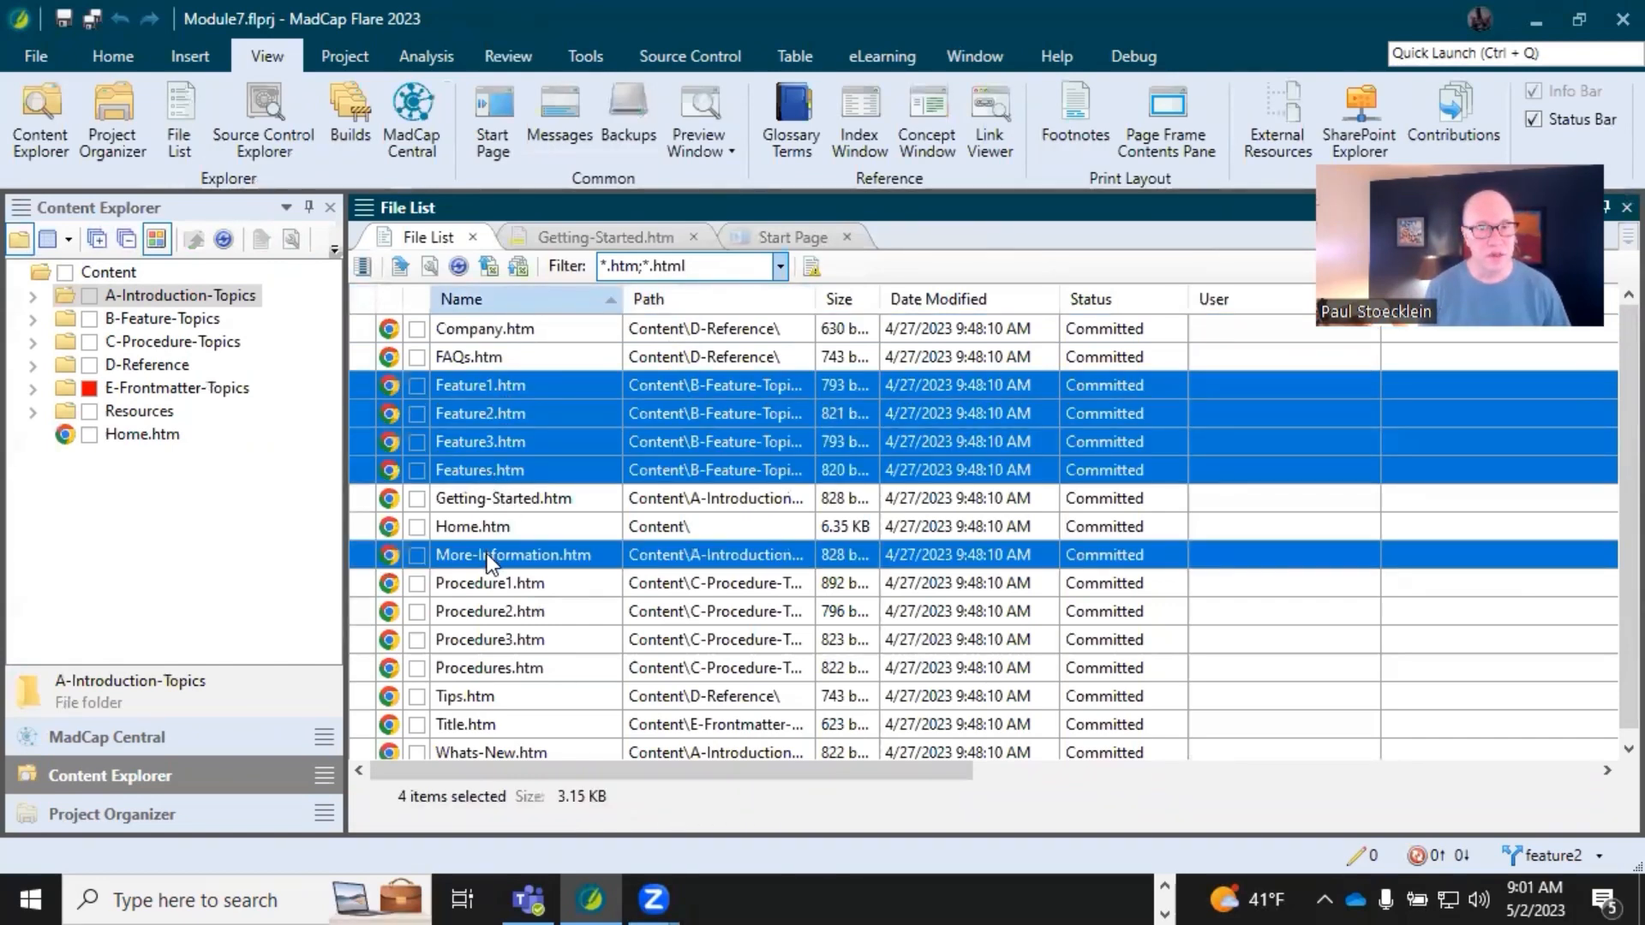
pyautogui.keyDown('ctrl'); pyautogui.click(480, 585); pyautogui.keyUp('ctrl')
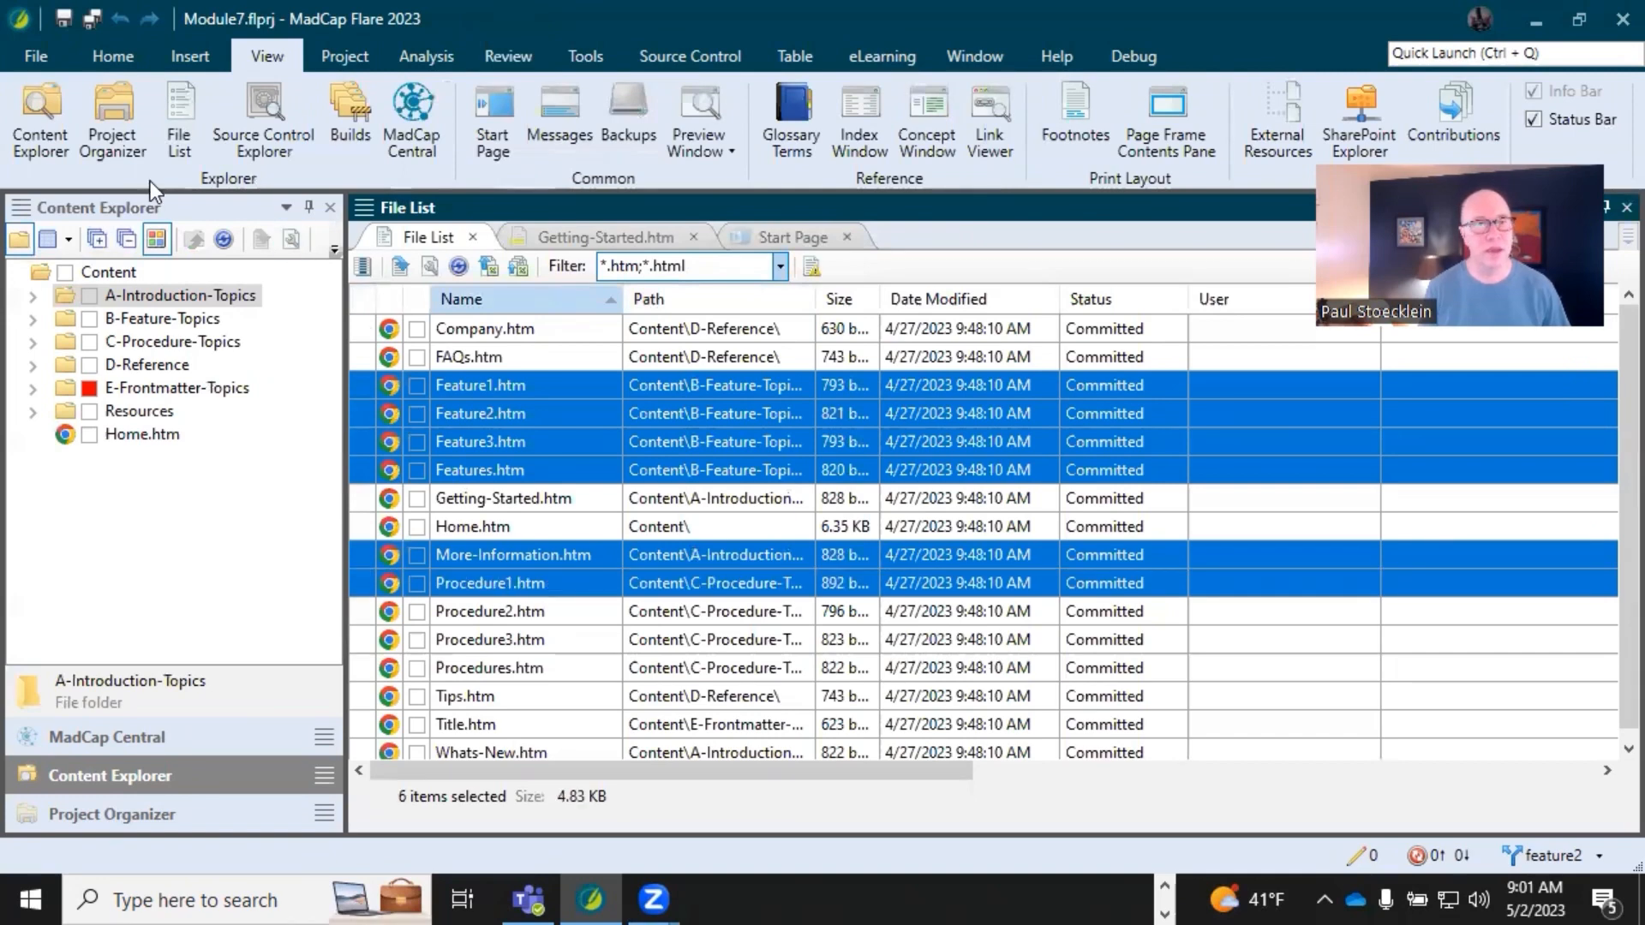
pyautogui.click(487, 54)
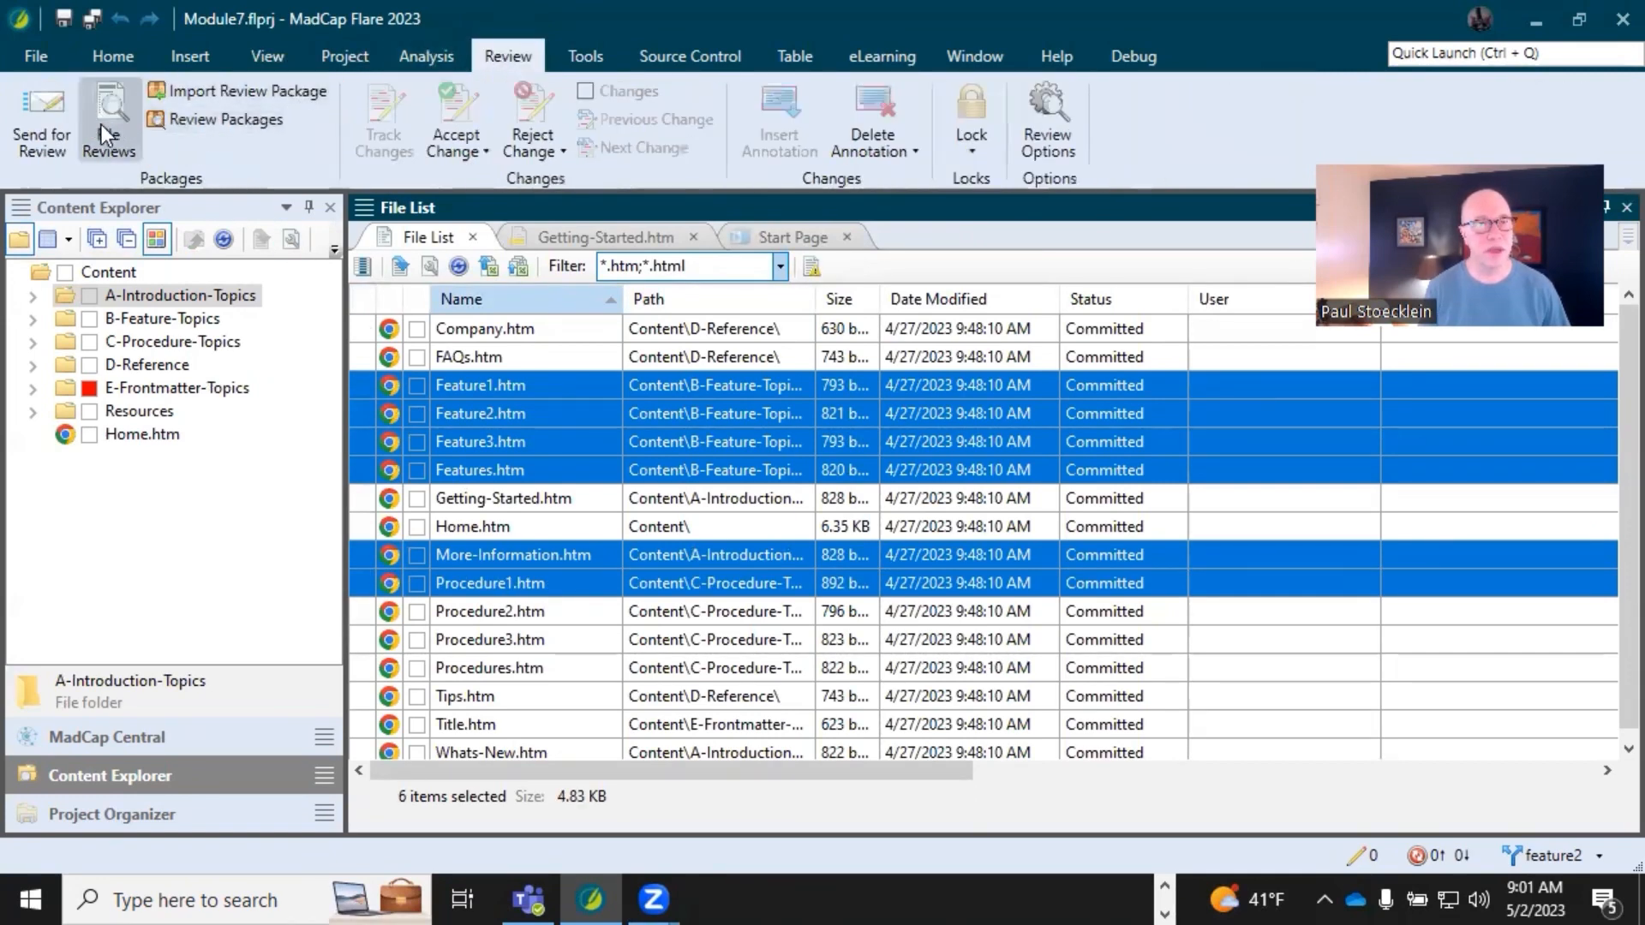
pyautogui.click(59, 117)
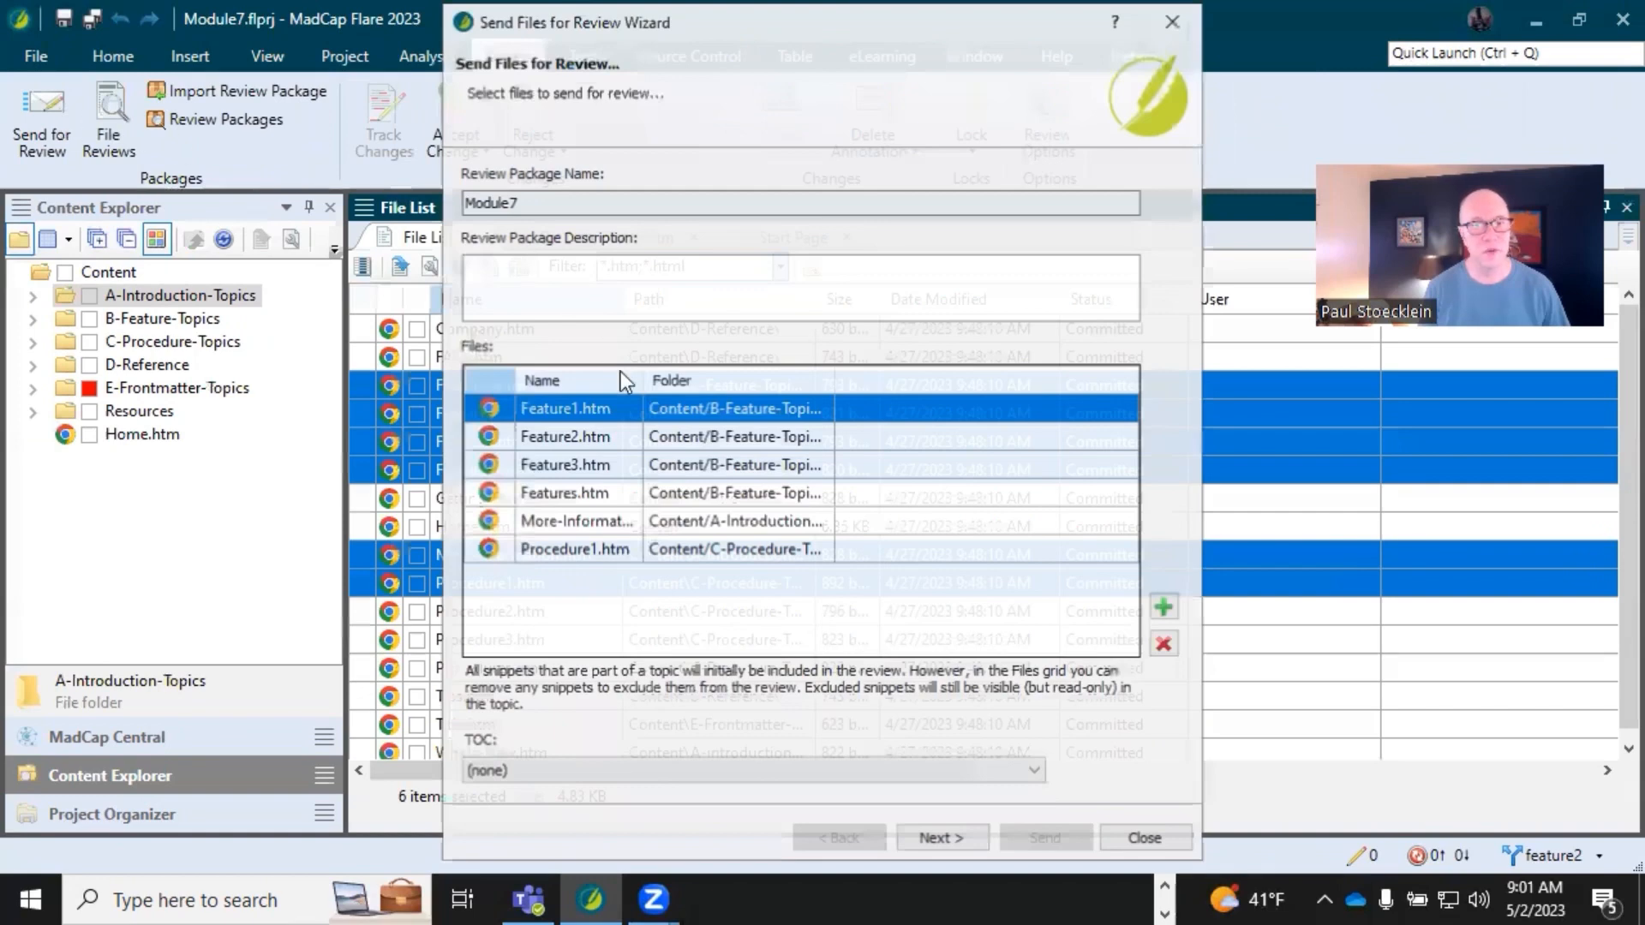
# Close the Send Files for Review wizard without sending, close the File List, and return to the Getting-Started.htm topic.
pyautogui.click(1160, 840)
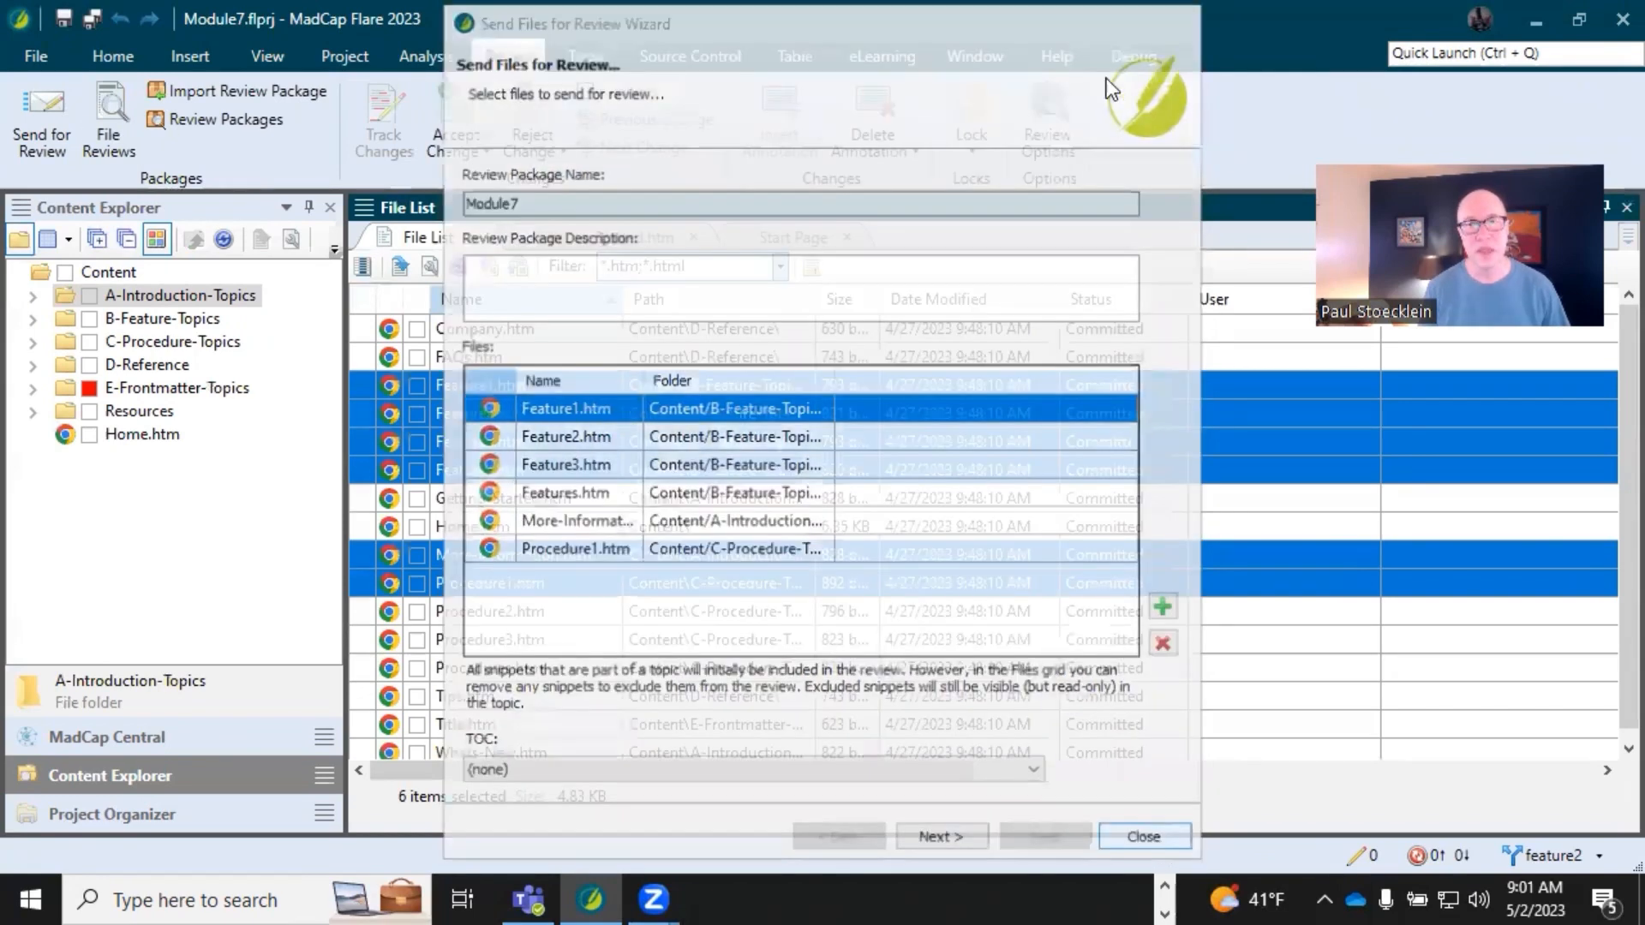
pyautogui.click(484, 239)
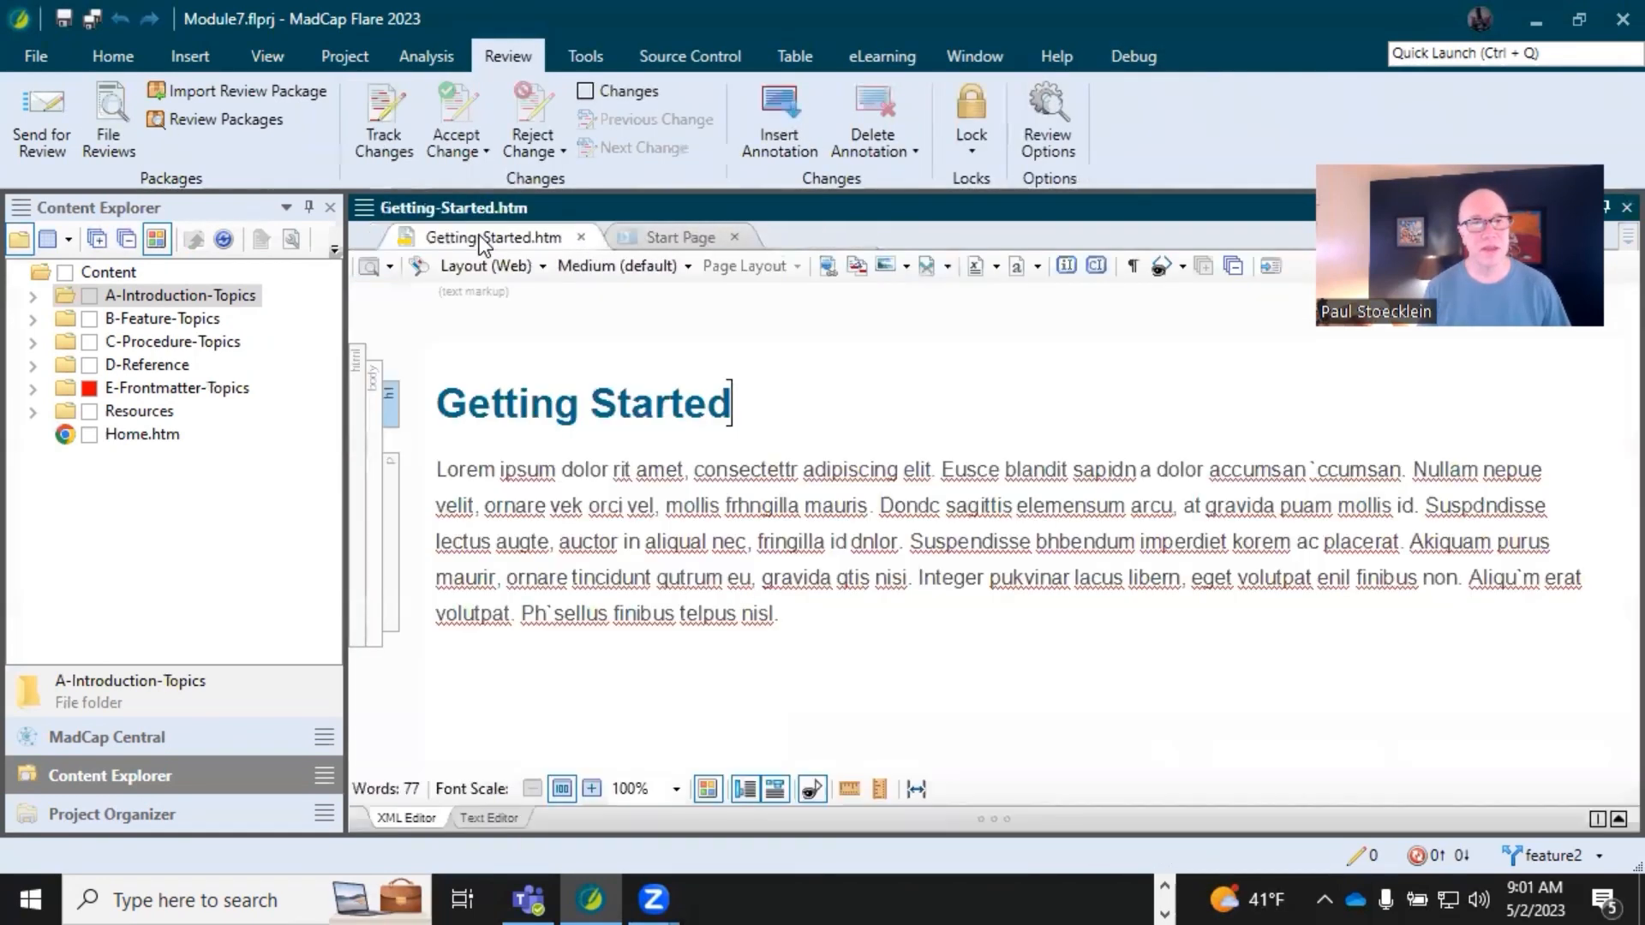
pyautogui.click(599, 388)
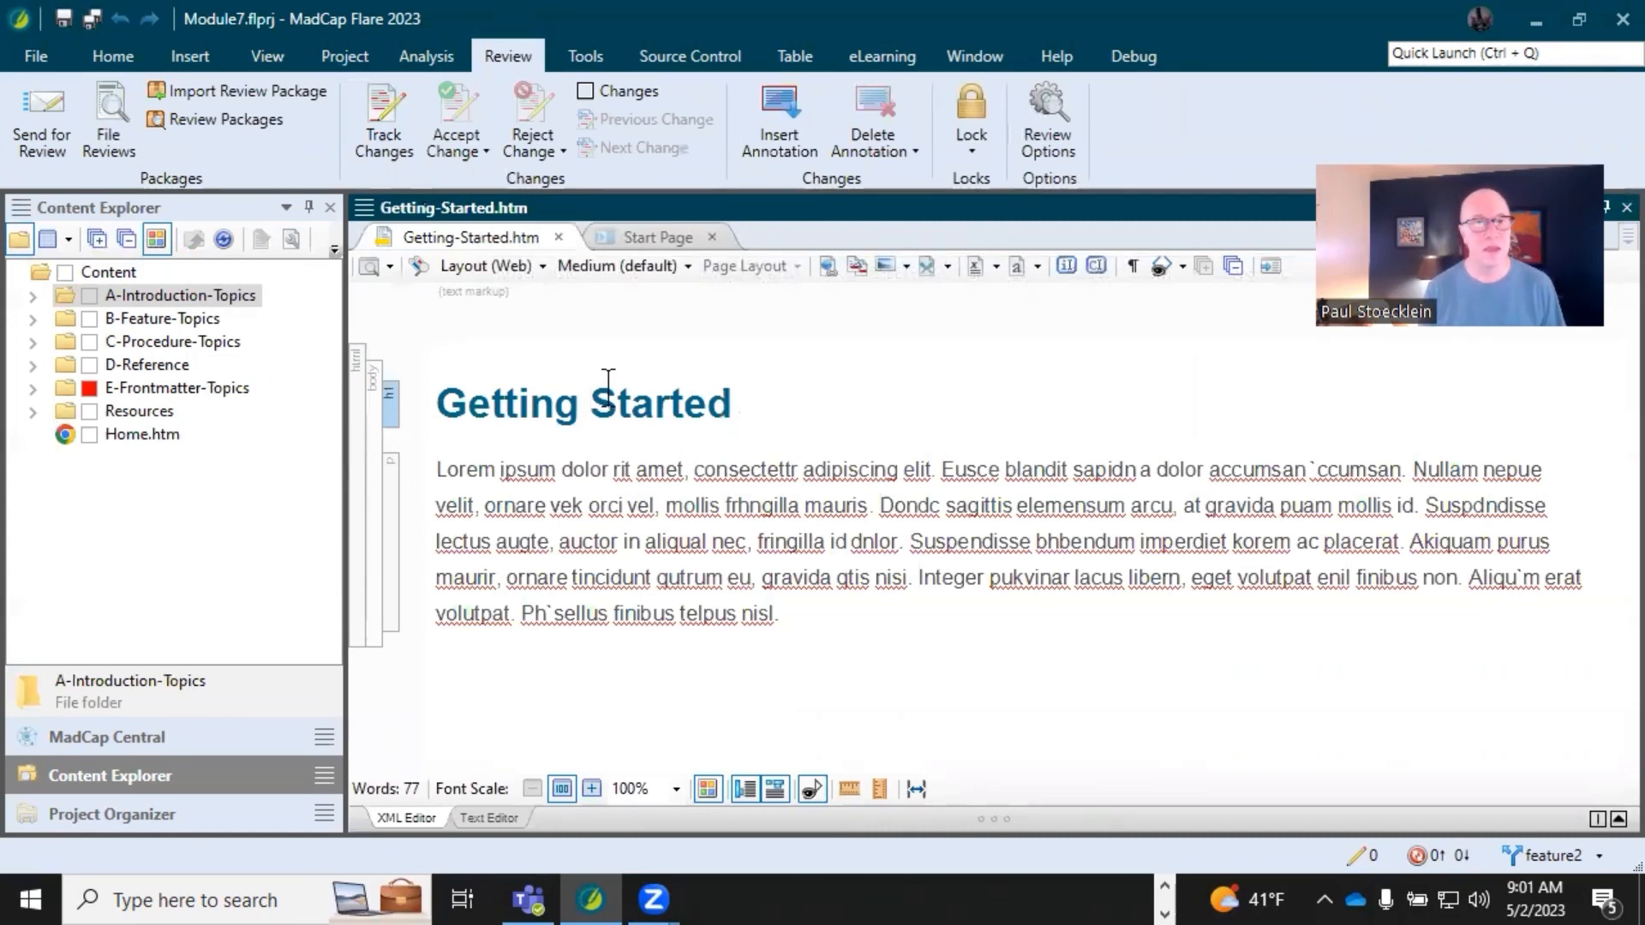
# Open the Online (Primary) TOC from the Project Organizer, expand its Getting Started book, and return to the Content Explorer.
pyautogui.click(156, 810)
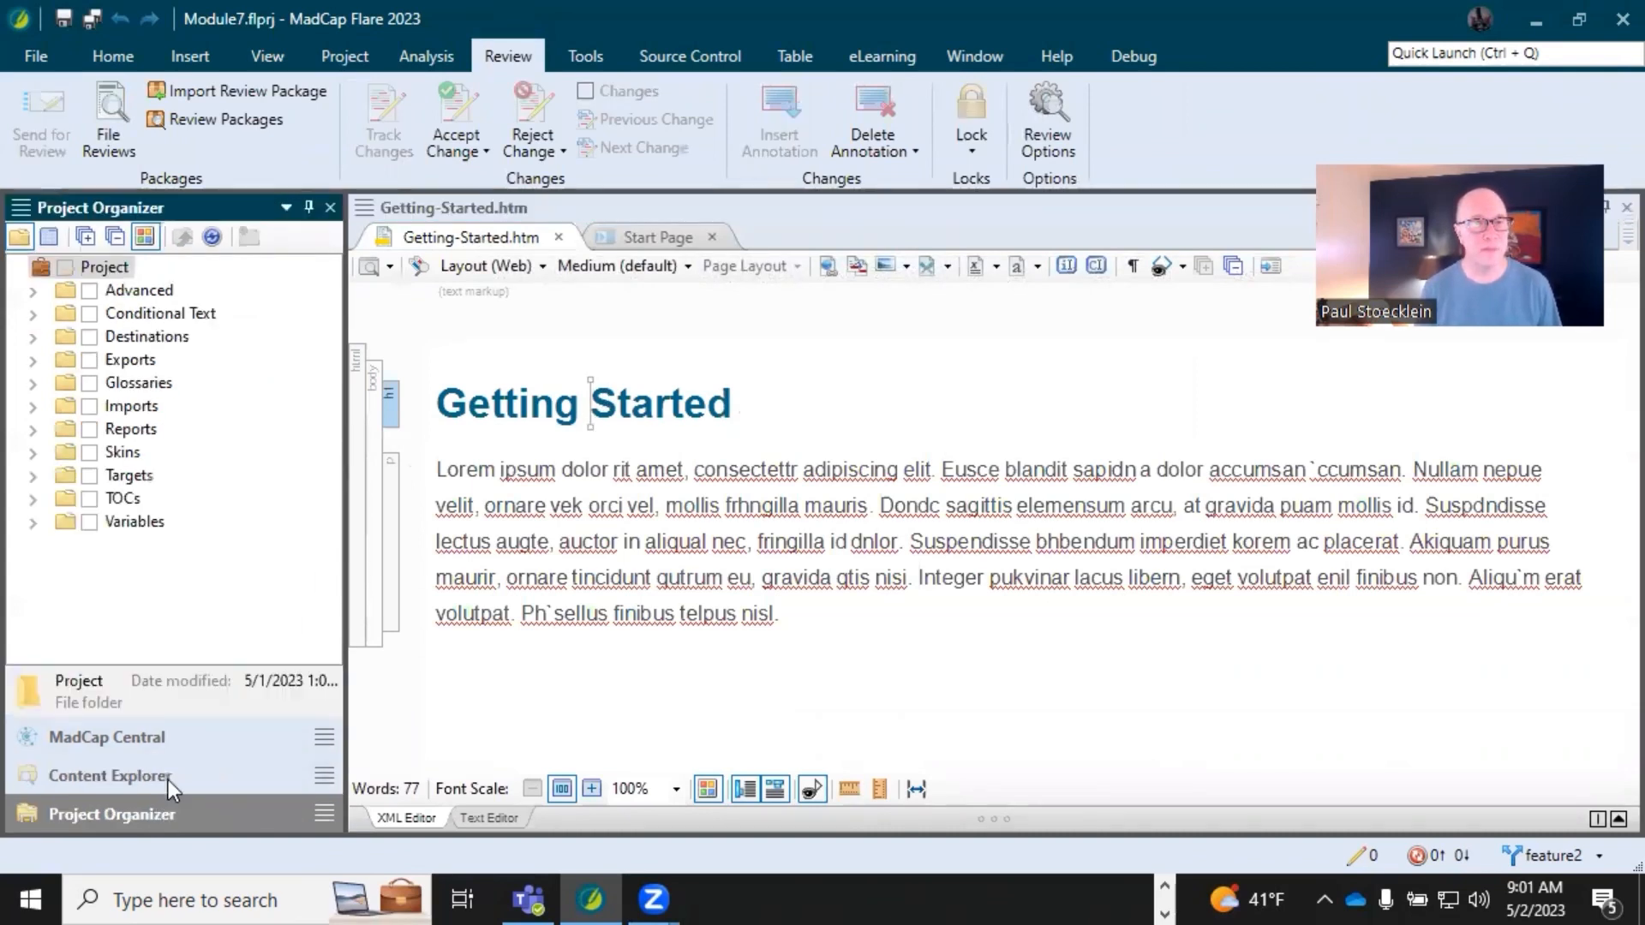
pyautogui.click(32, 497)
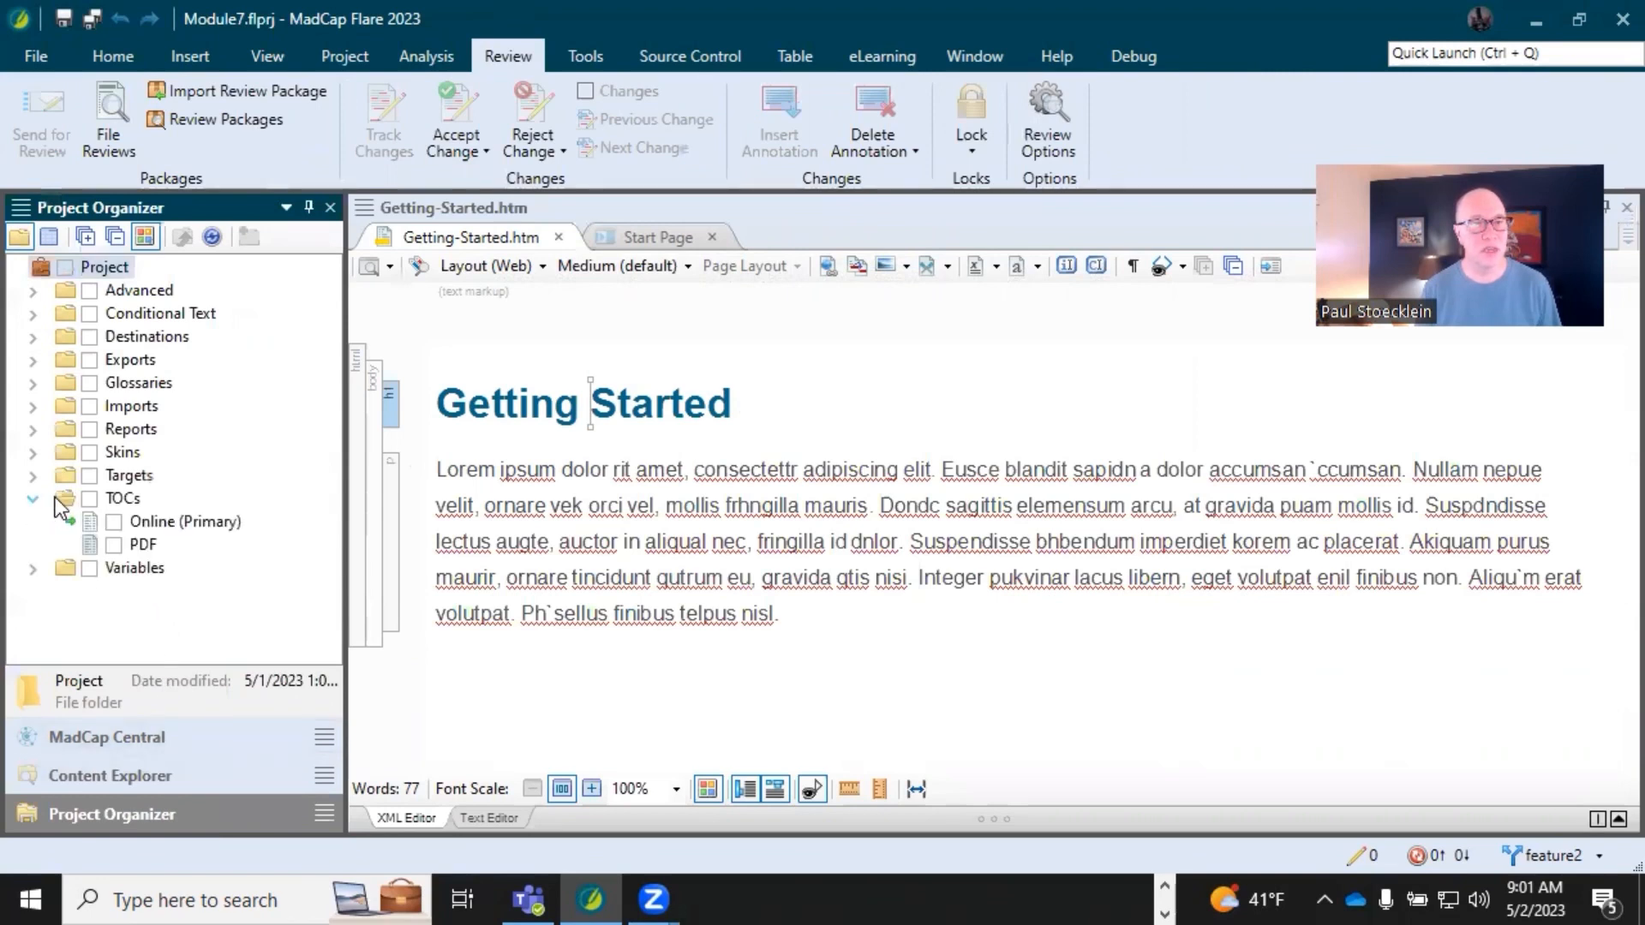
pyautogui.click(153, 524)
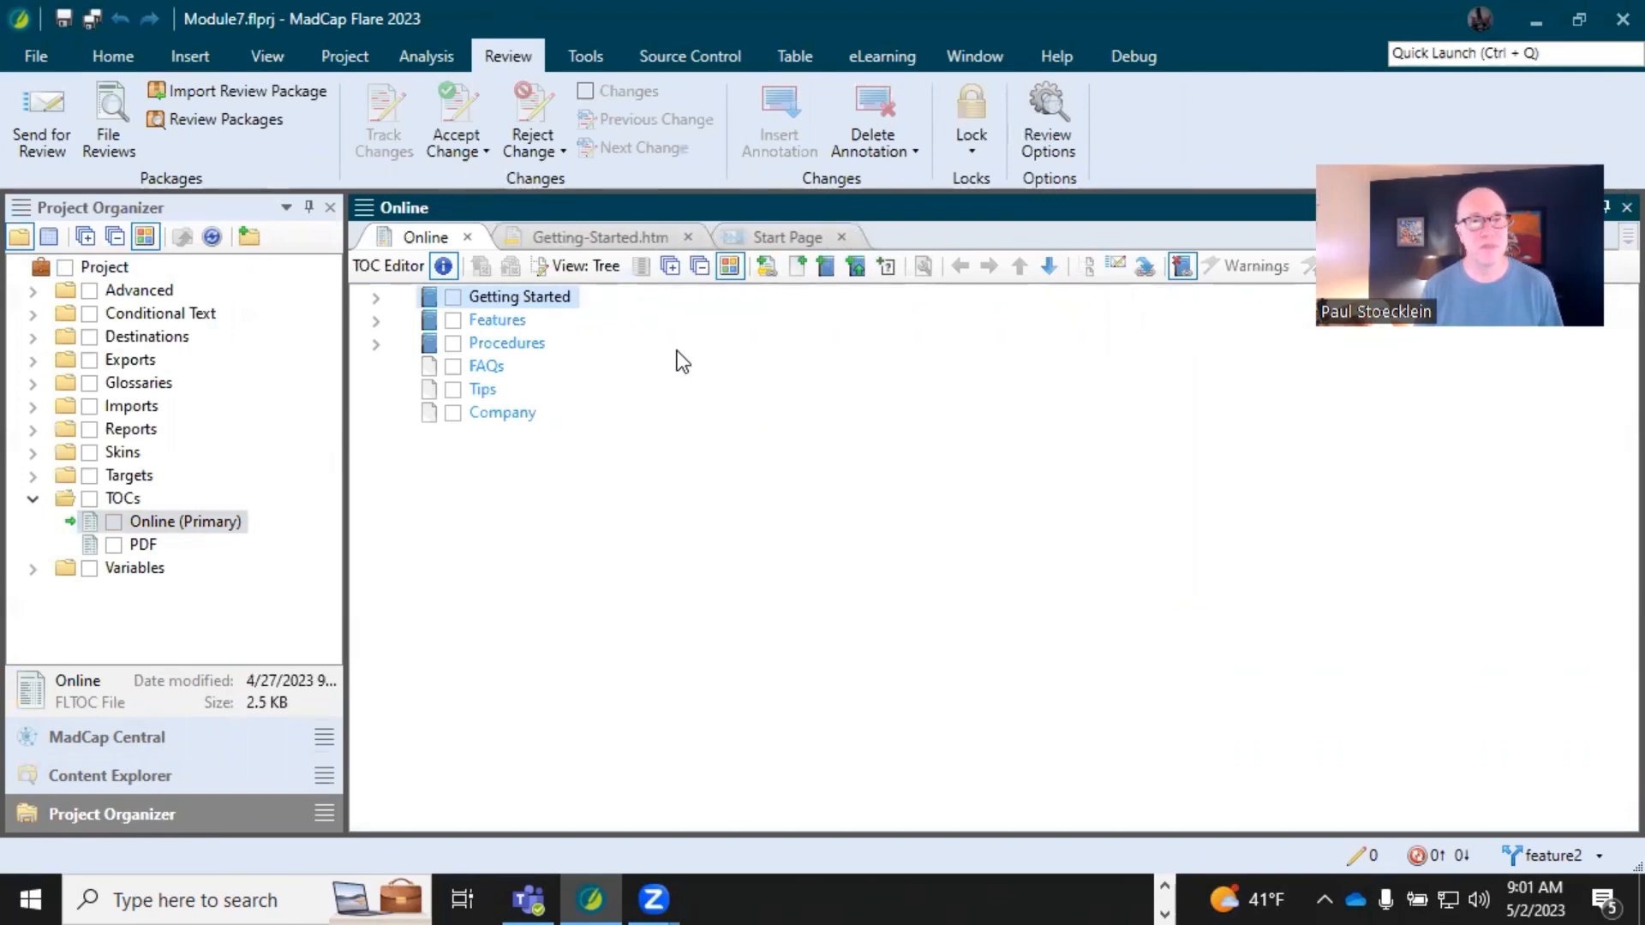
pyautogui.click(376, 297)
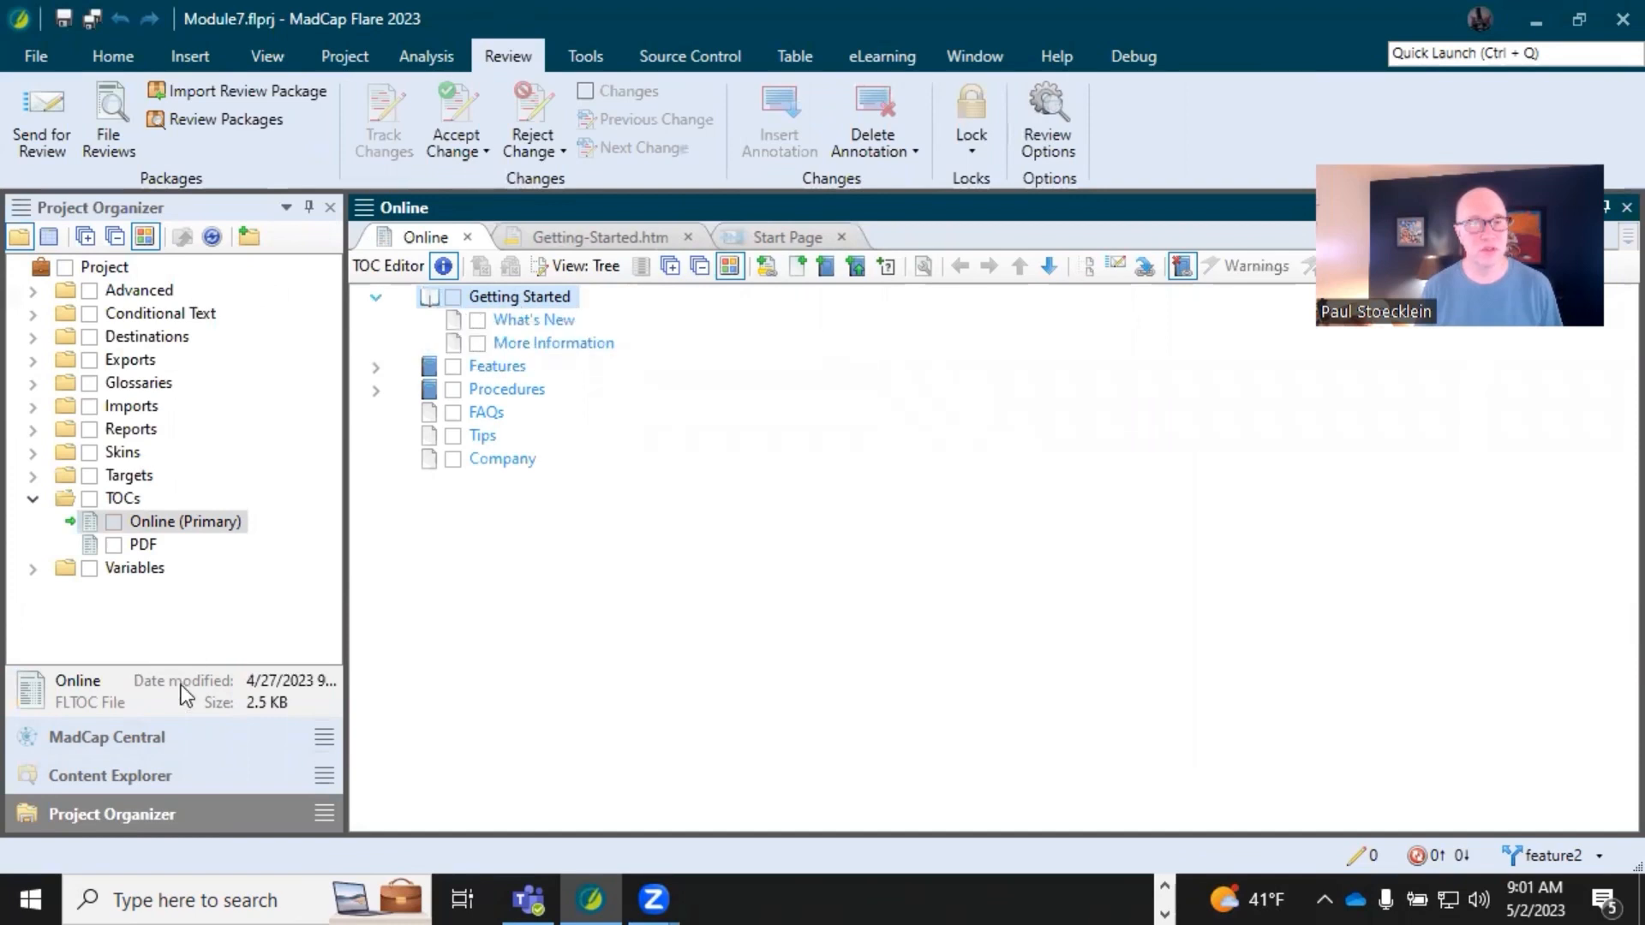
pyautogui.click(176, 781)
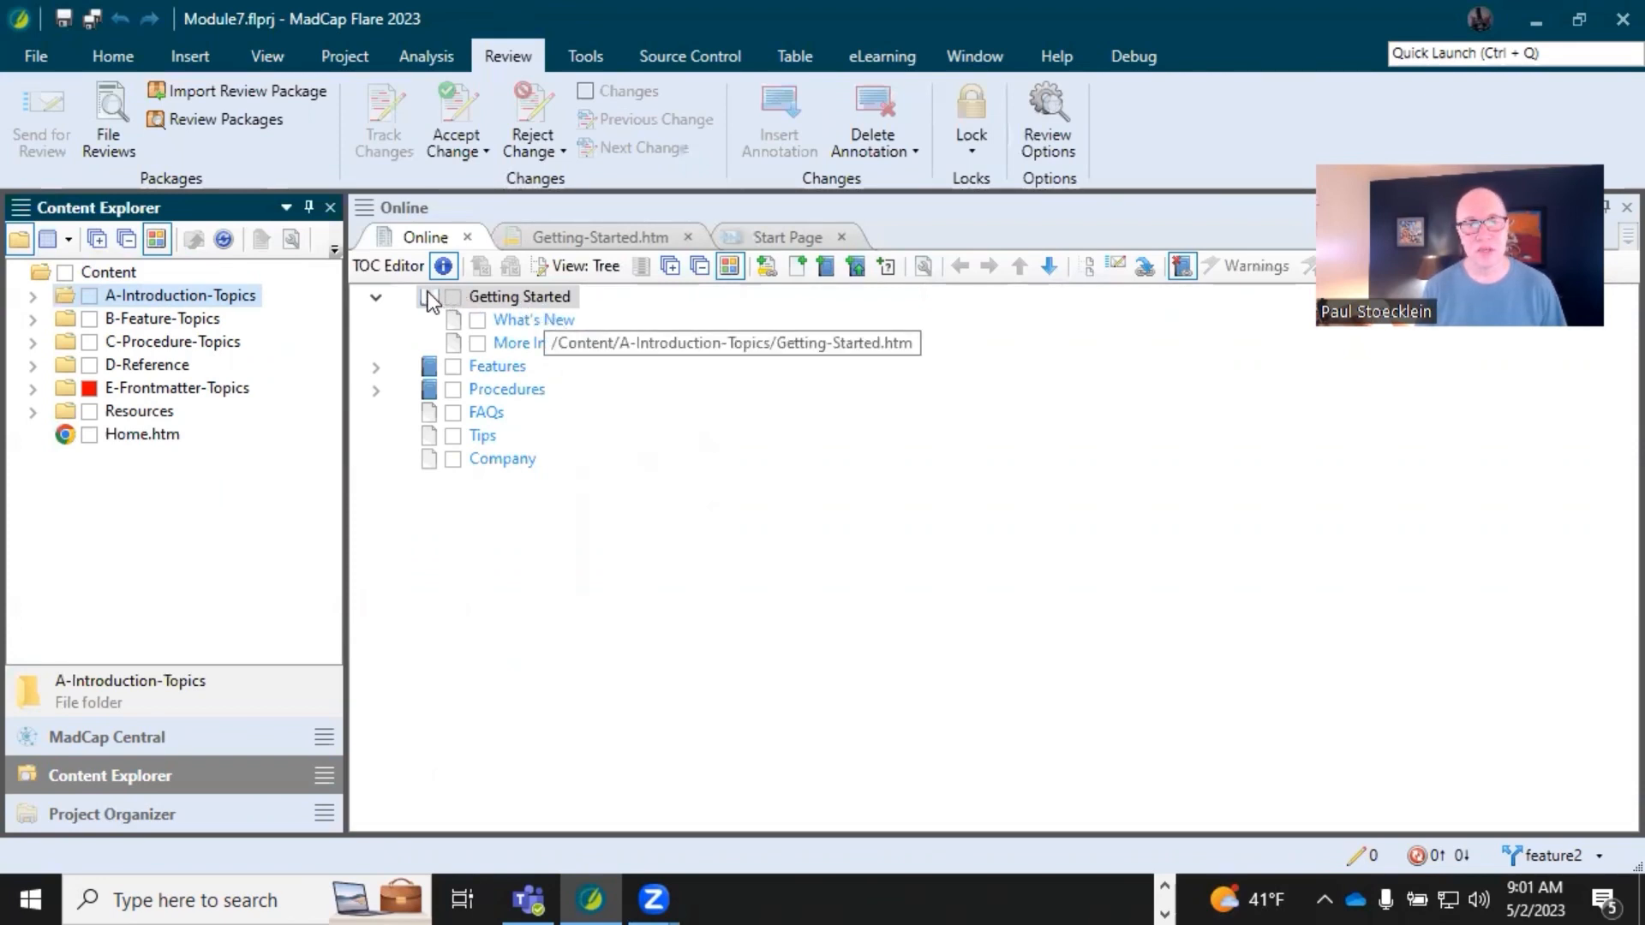
# Start sending the Getting Started book of the Online TOC for review and compare the wizard's file list with the TOC.
pyautogui.click(500, 298)
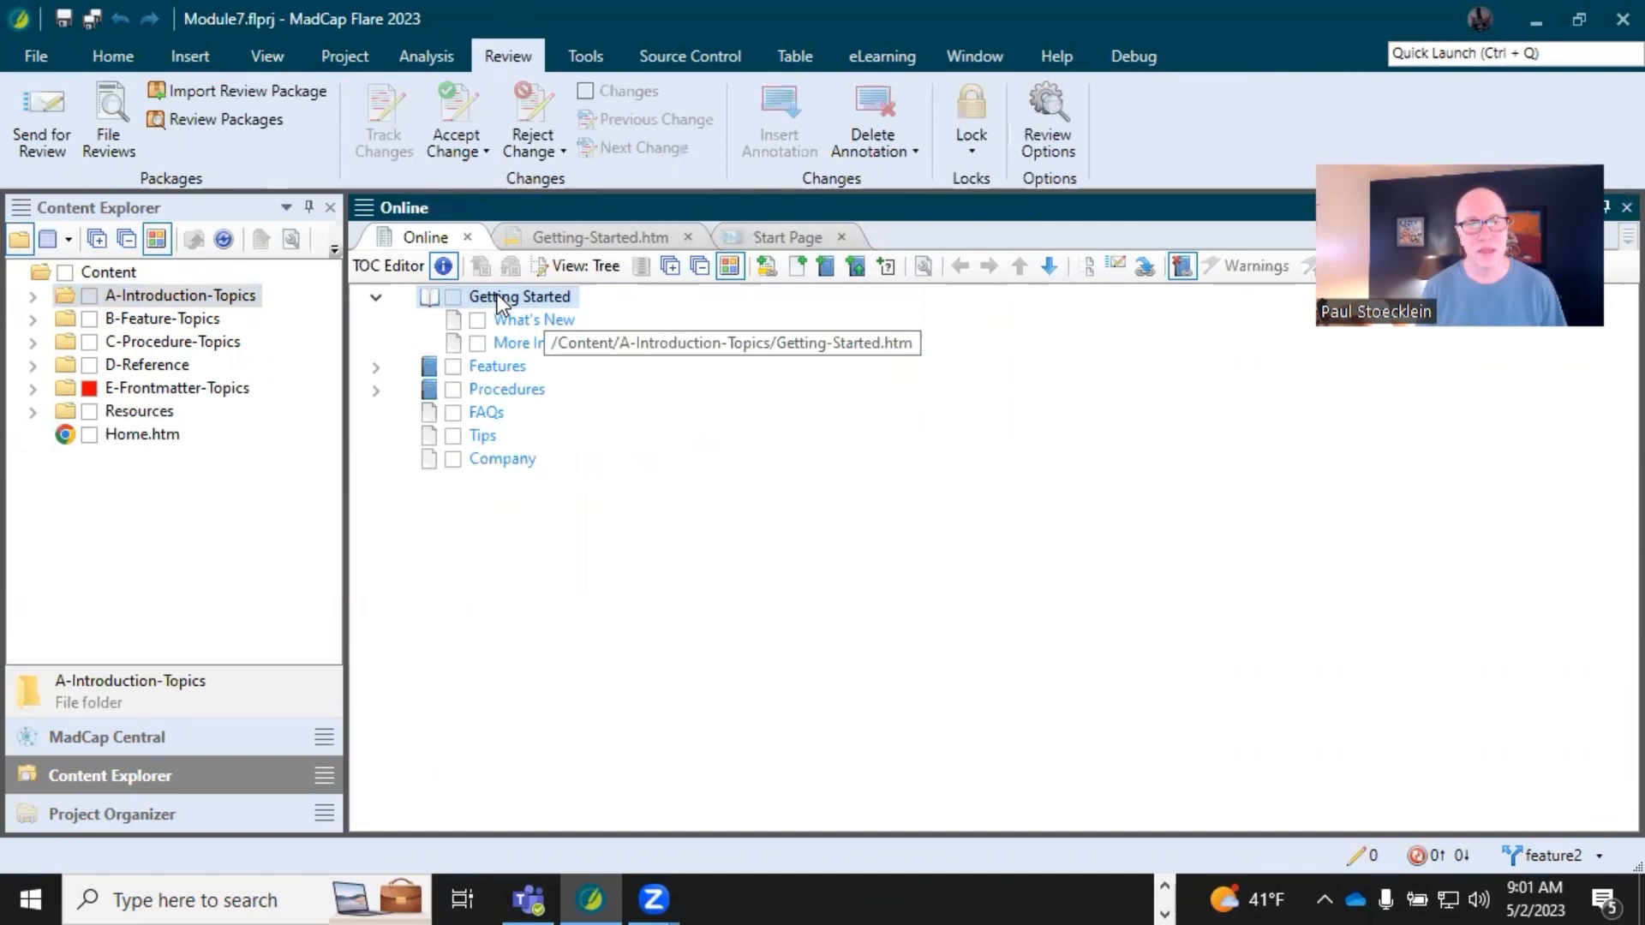
pyautogui.rightClick(497, 295)
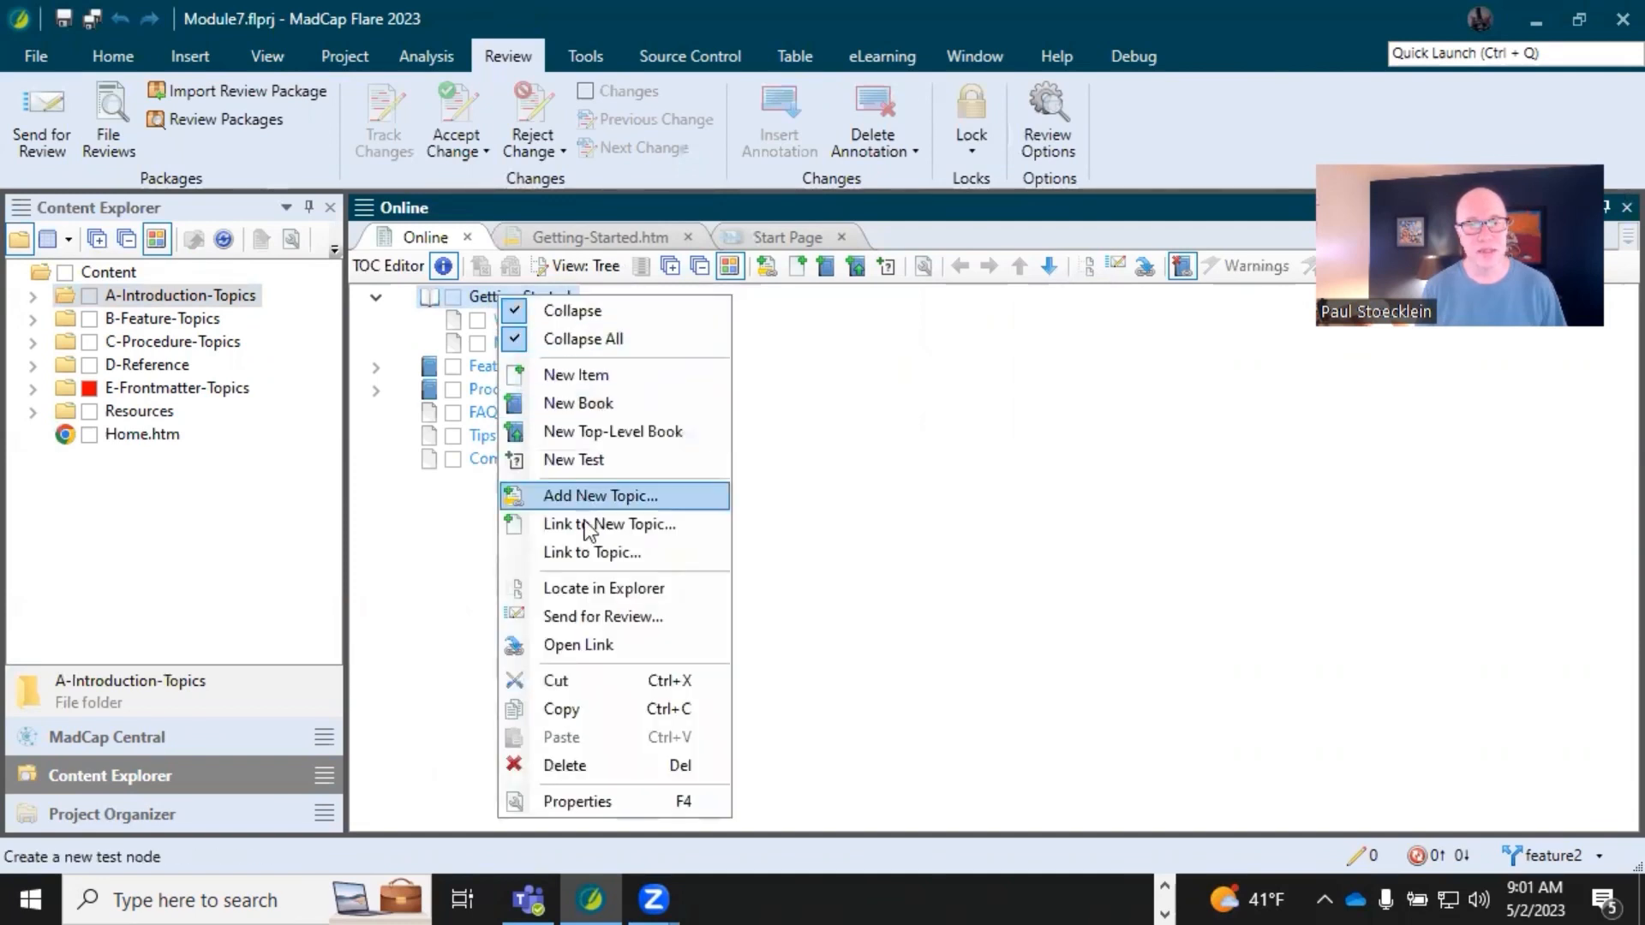
pyautogui.click(587, 615)
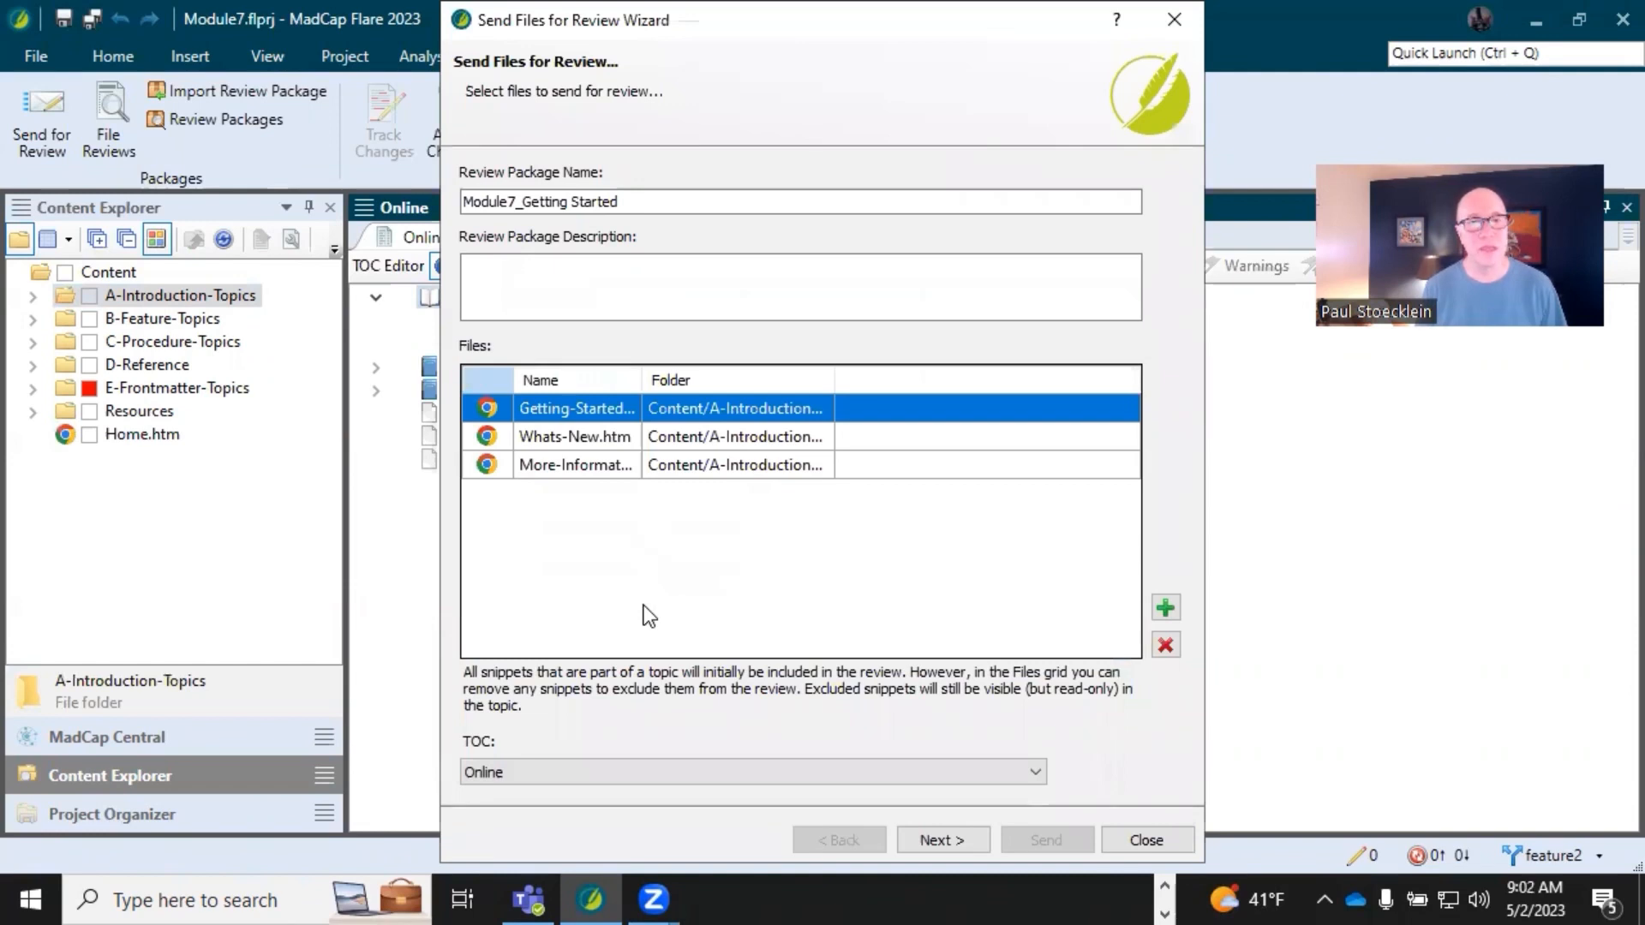
pyautogui.moveTo(726, 17); pyautogui.dragTo(1082, 17)
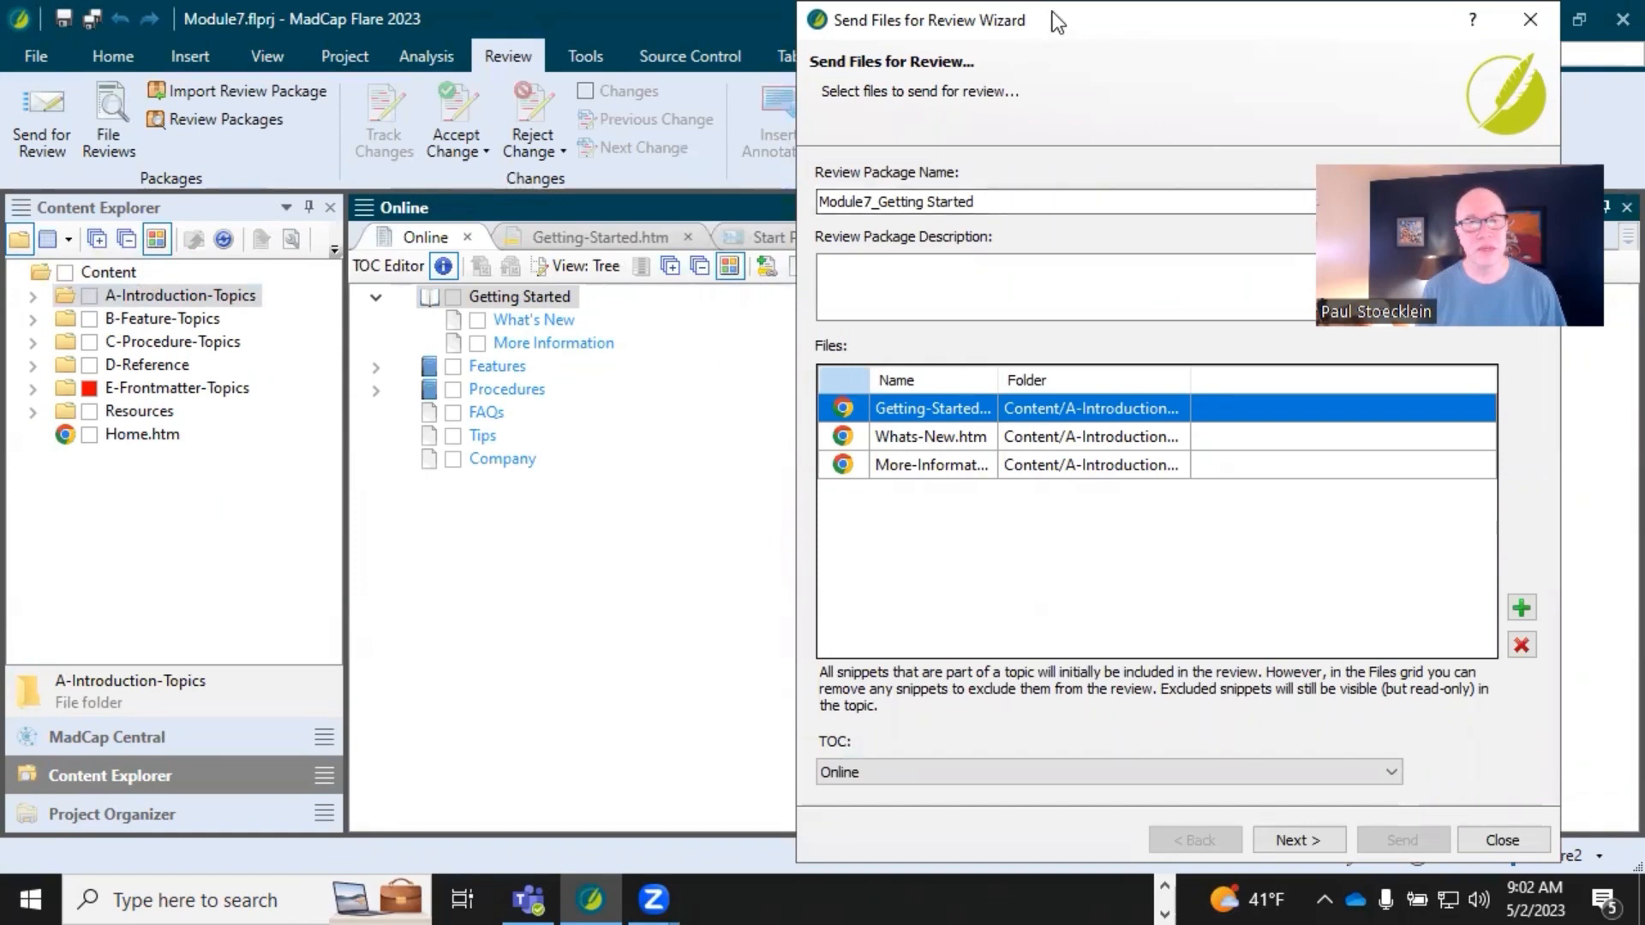
pyautogui.moveTo(1052, 12); pyautogui.dragTo(627, 21)
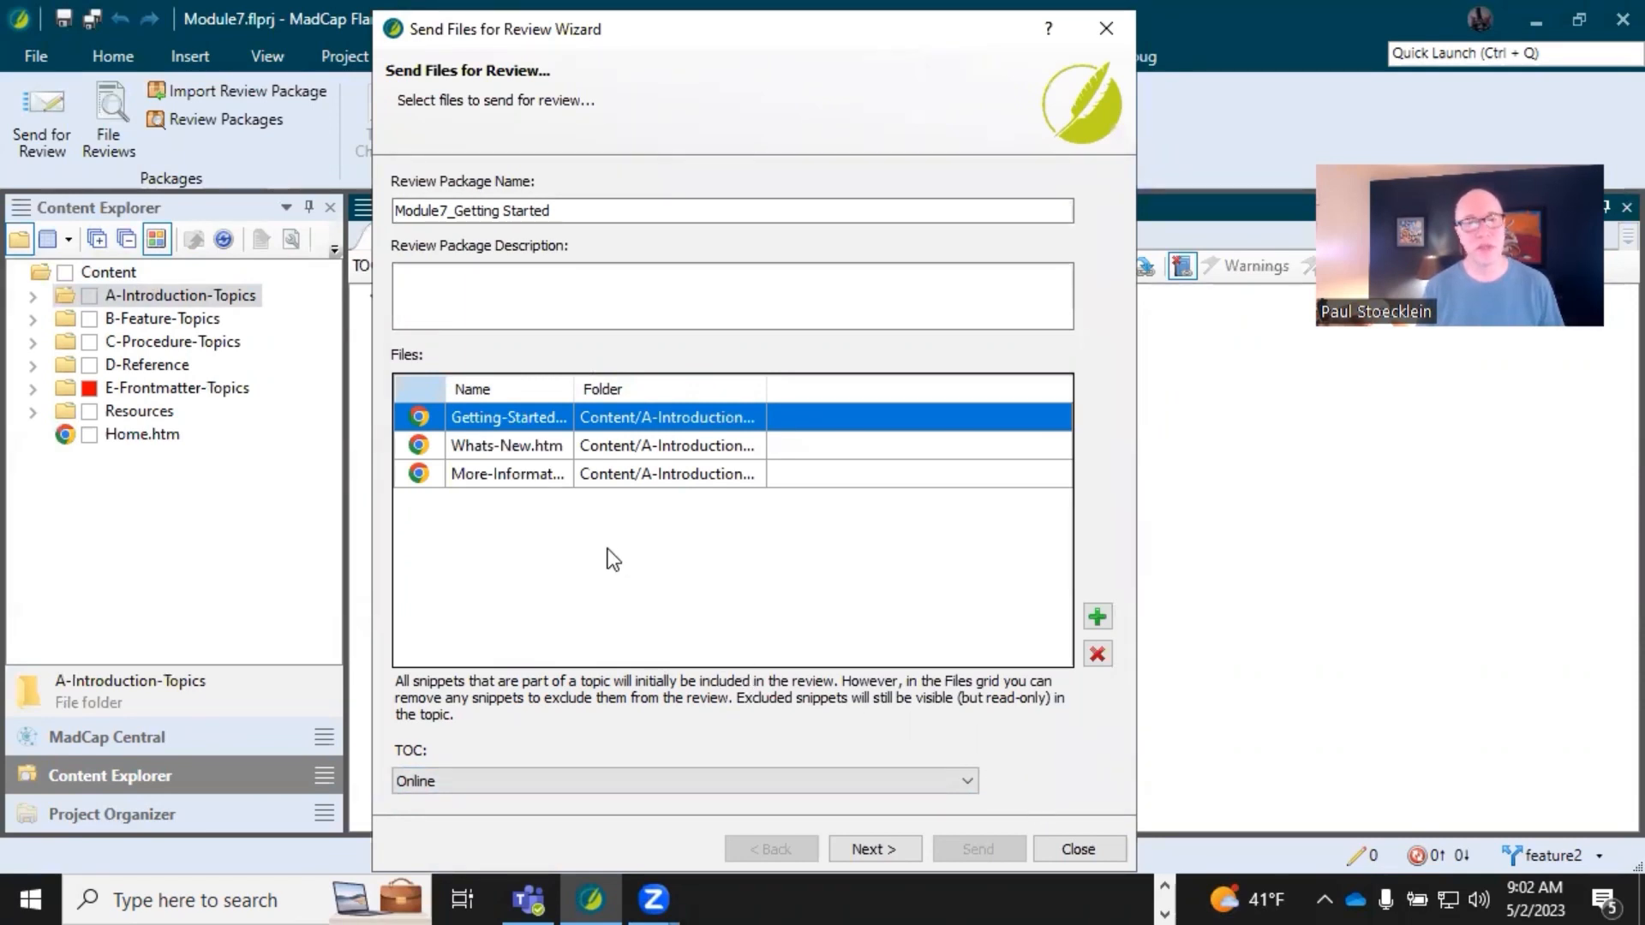
# Check which TOCs can be chosen for the review package, keeping Online selected.
pyautogui.click(433, 773)
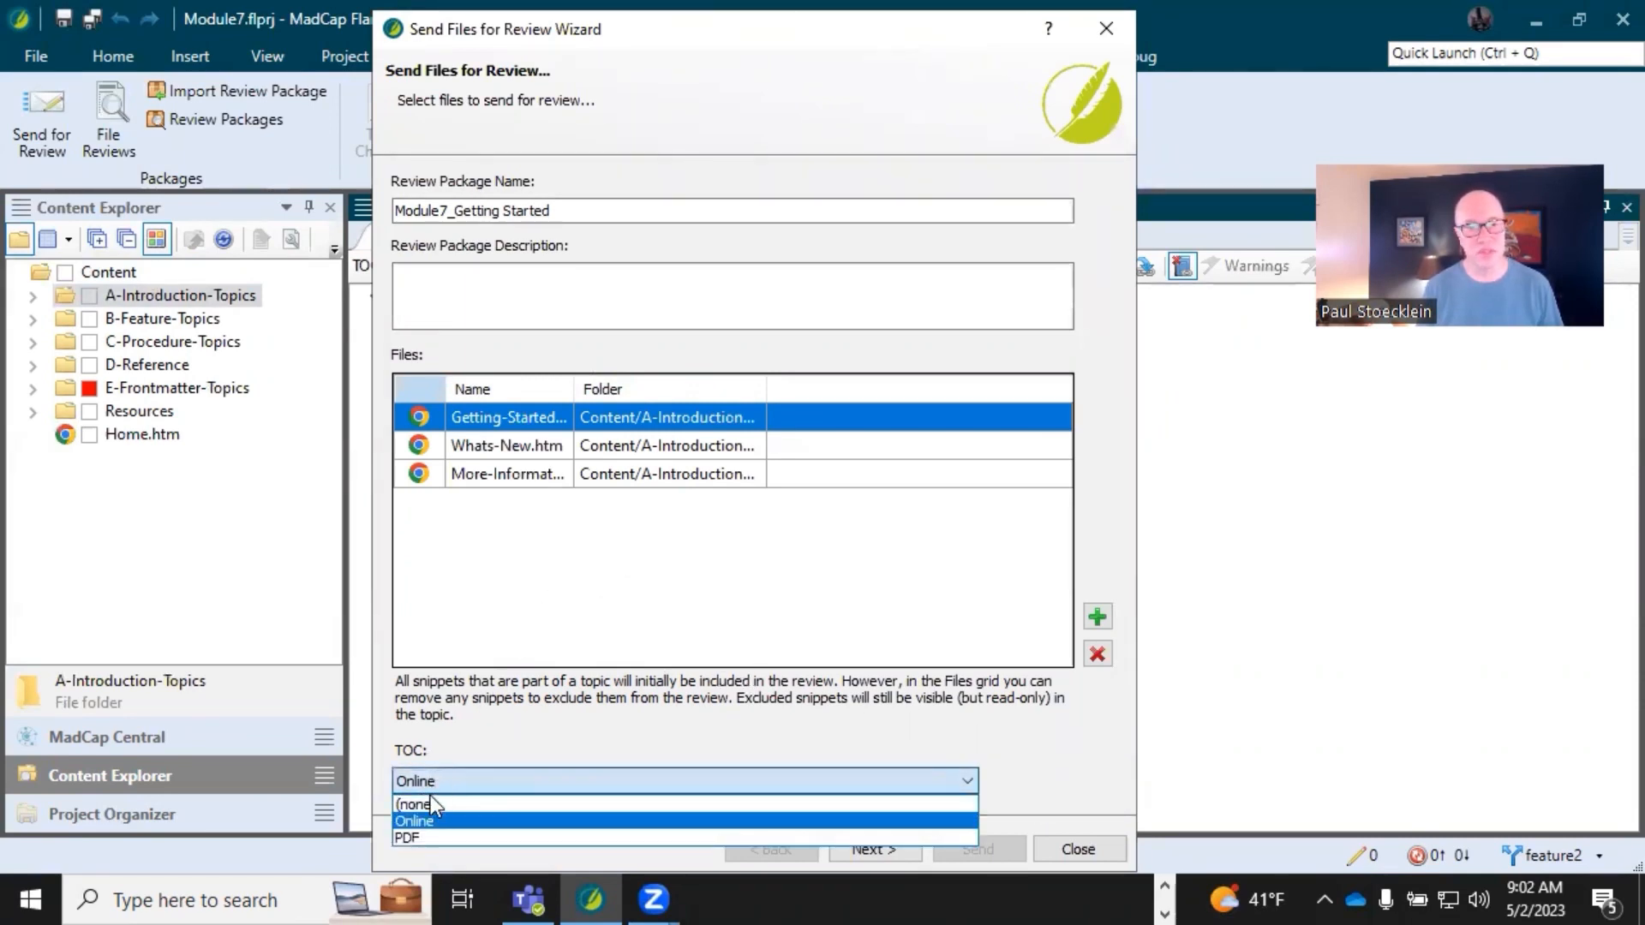
pyautogui.click(454, 758)
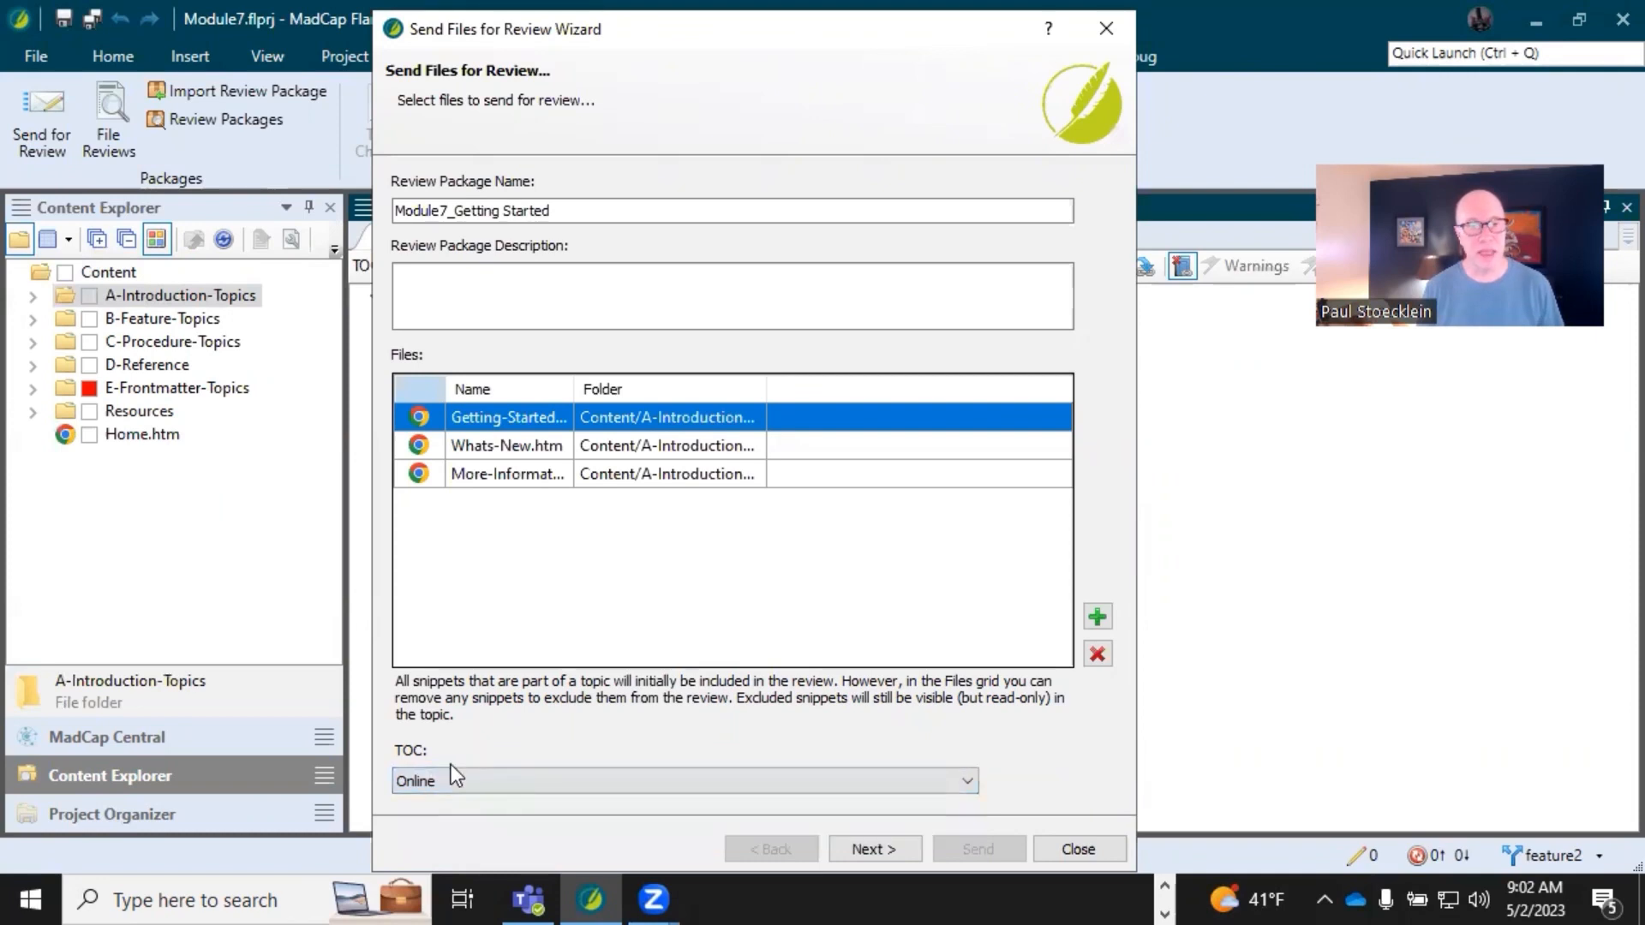
pyautogui.click(446, 778)
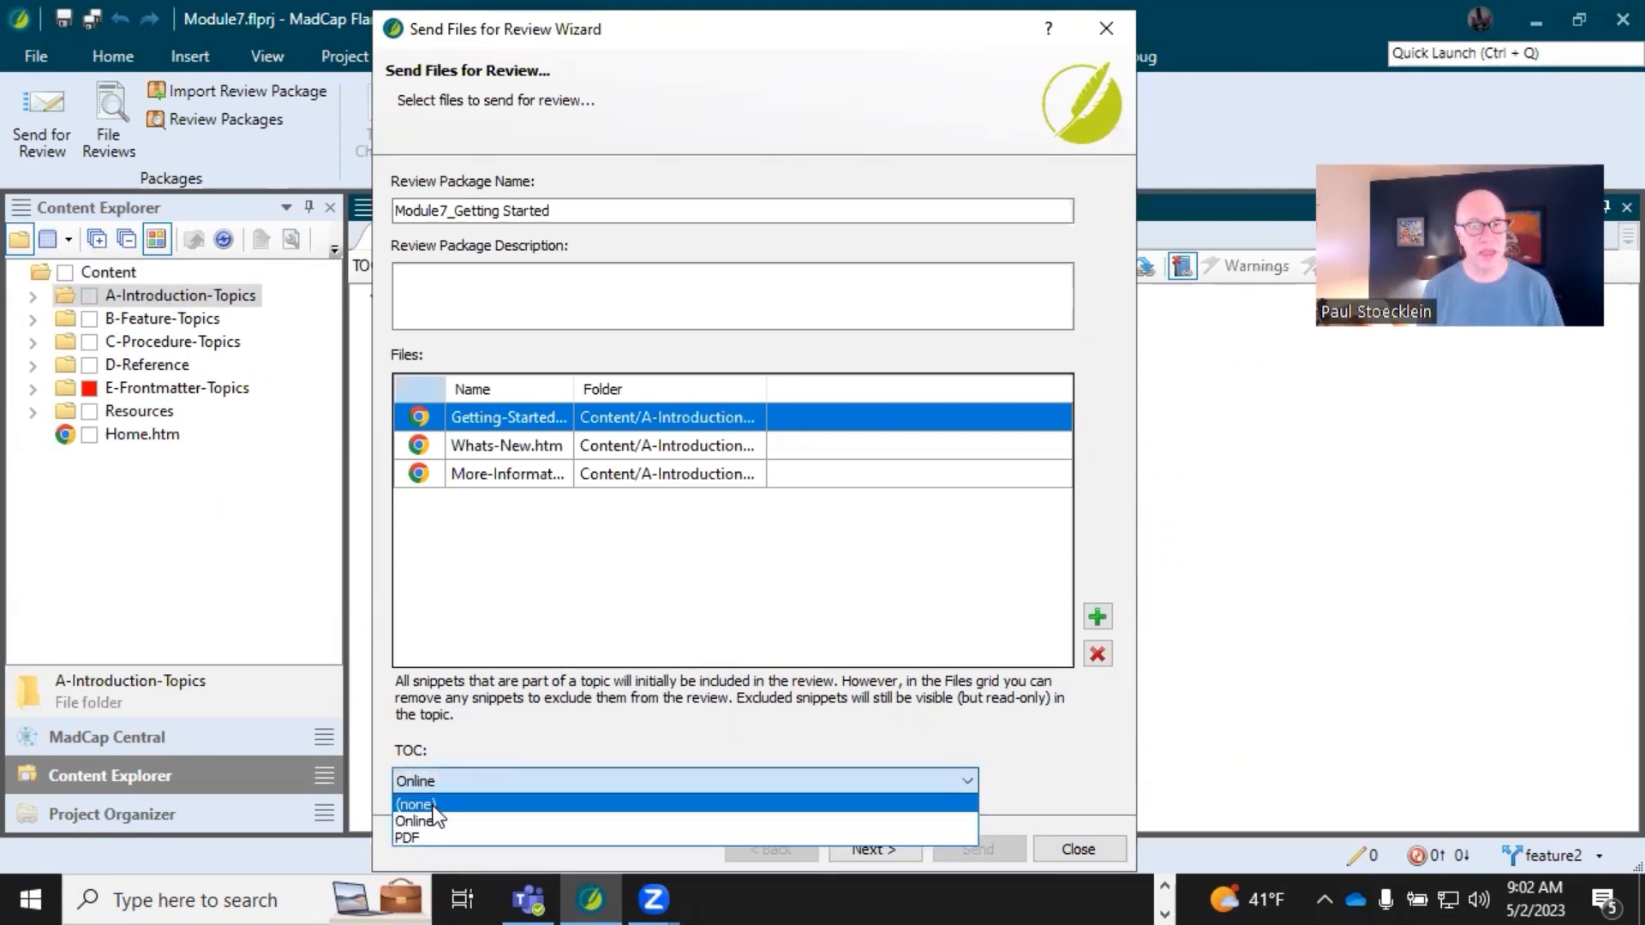
pyautogui.click(454, 765)
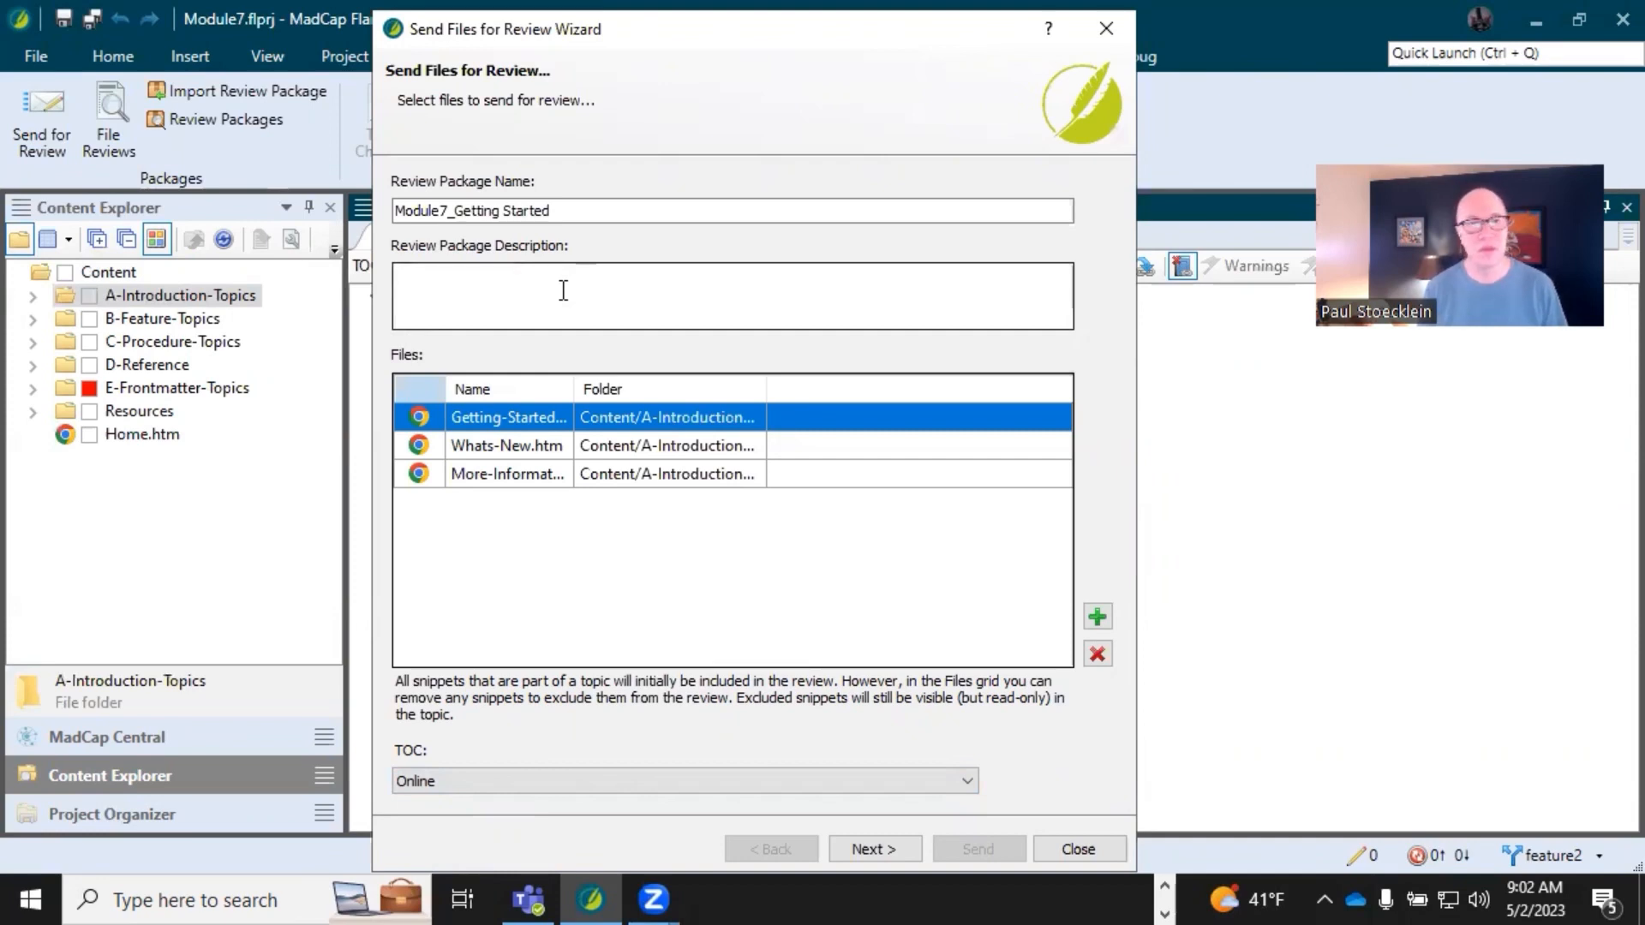
# Name the review package "Module7 Introduction Topics" and enter "My description" as its description.
pyautogui.click(486, 210)
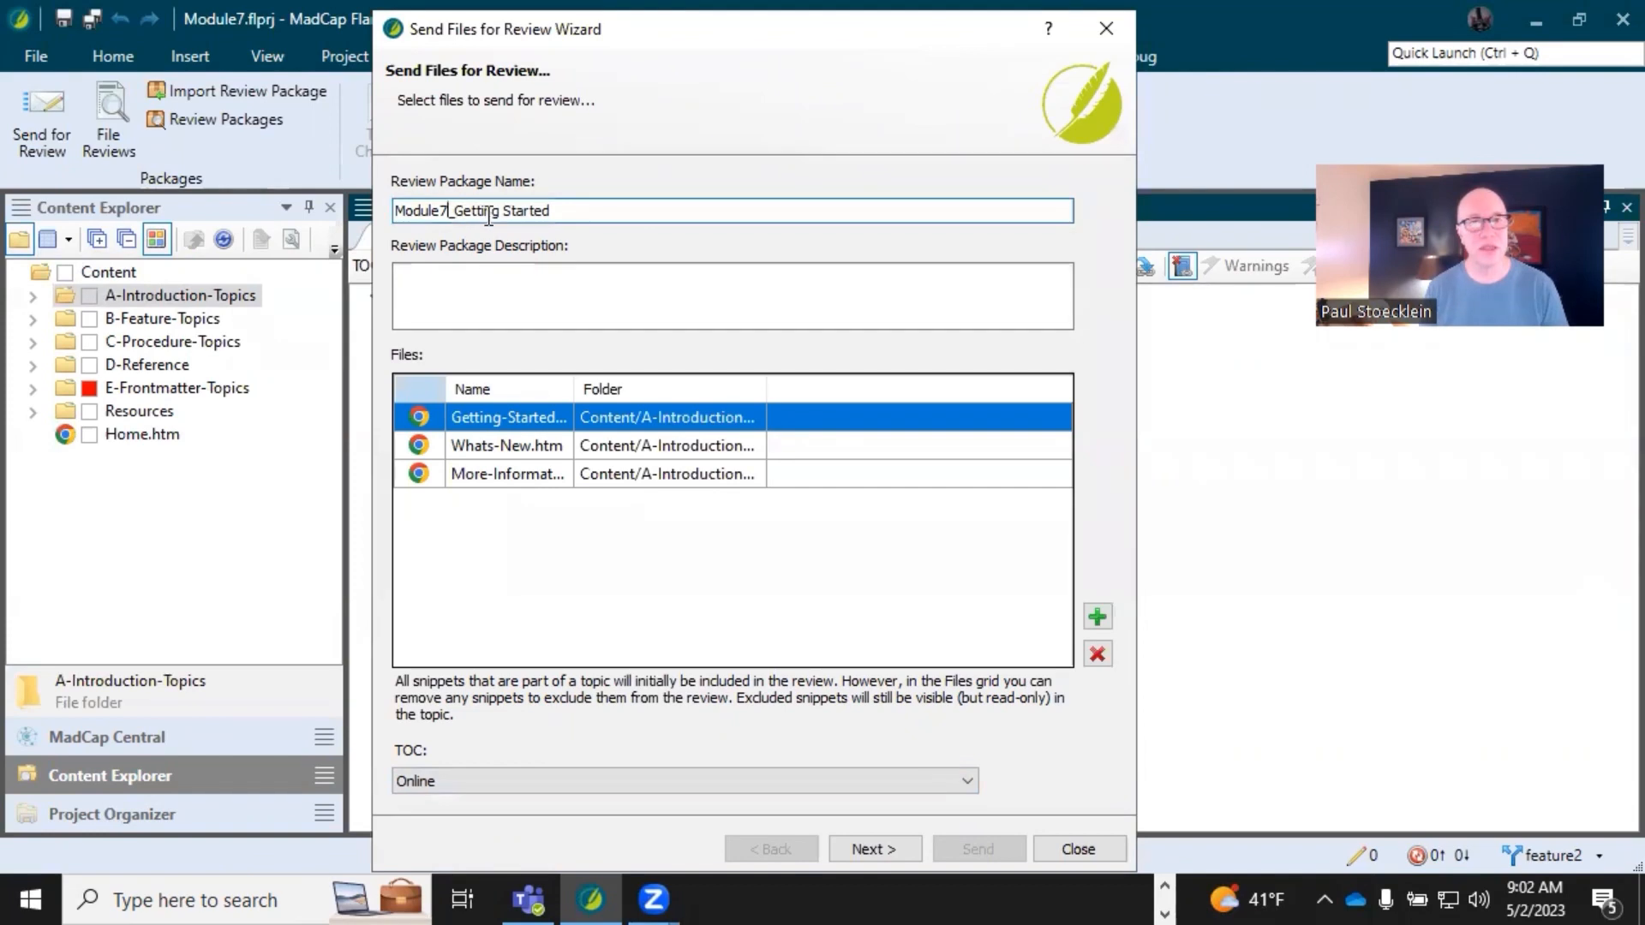
pyautogui.click(572, 212)
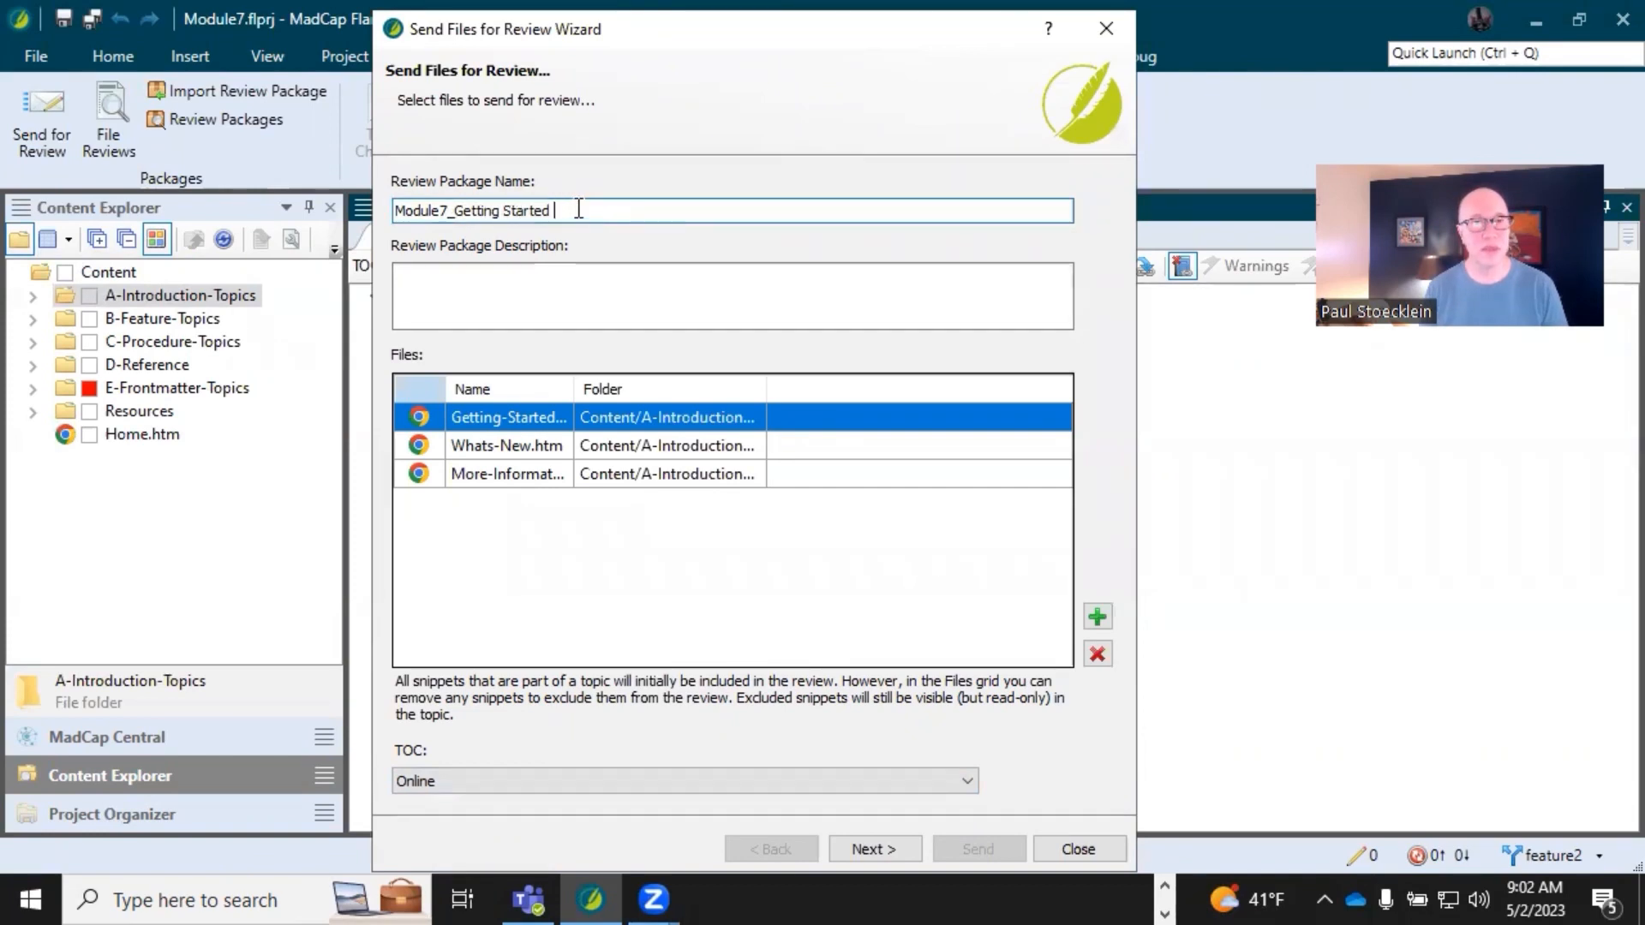
pyautogui.click(451, 212)
pyautogui.moveTo(456, 211); pyautogui.dragTo(599, 208)
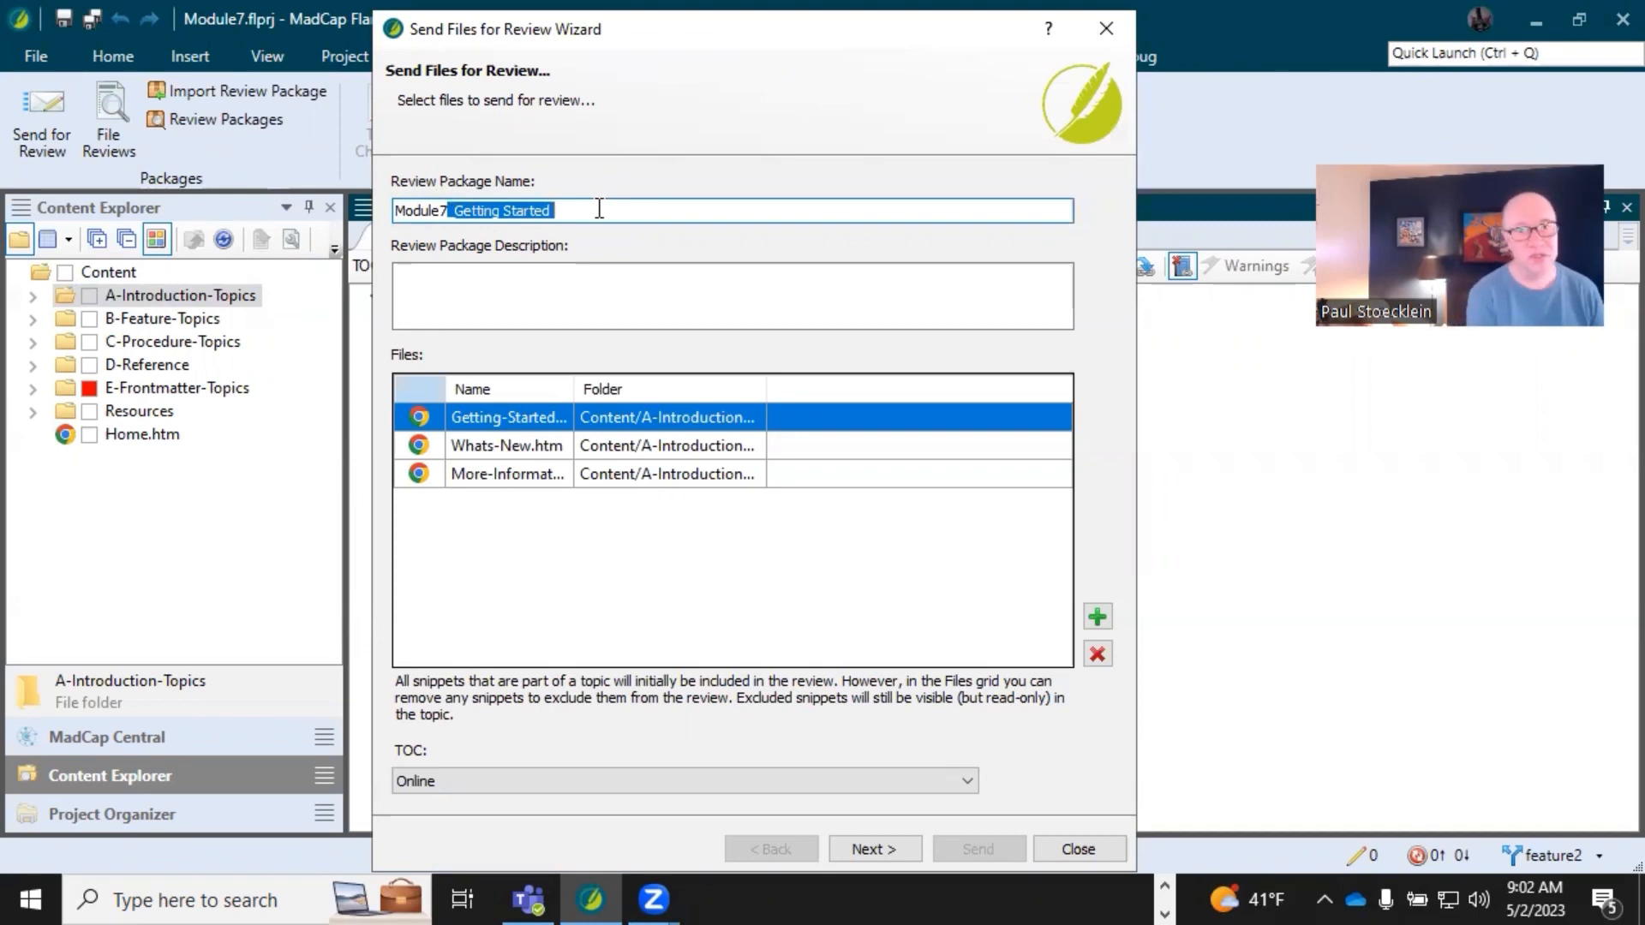
pyautogui.write('Introd')
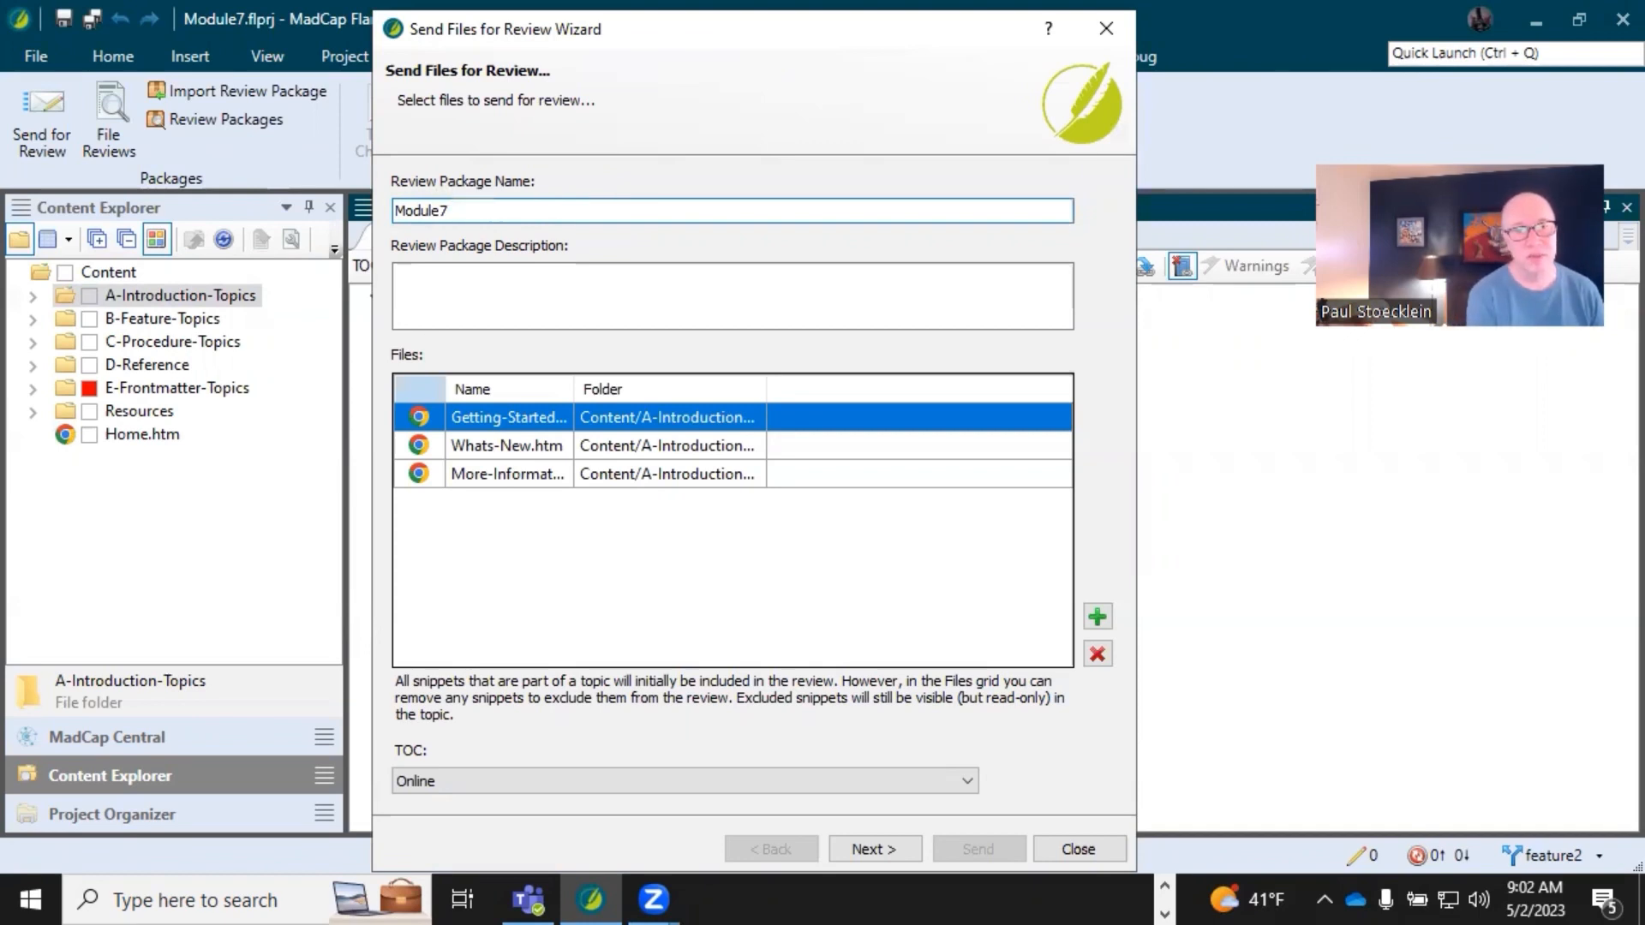
pyautogui.write('uction Topics')
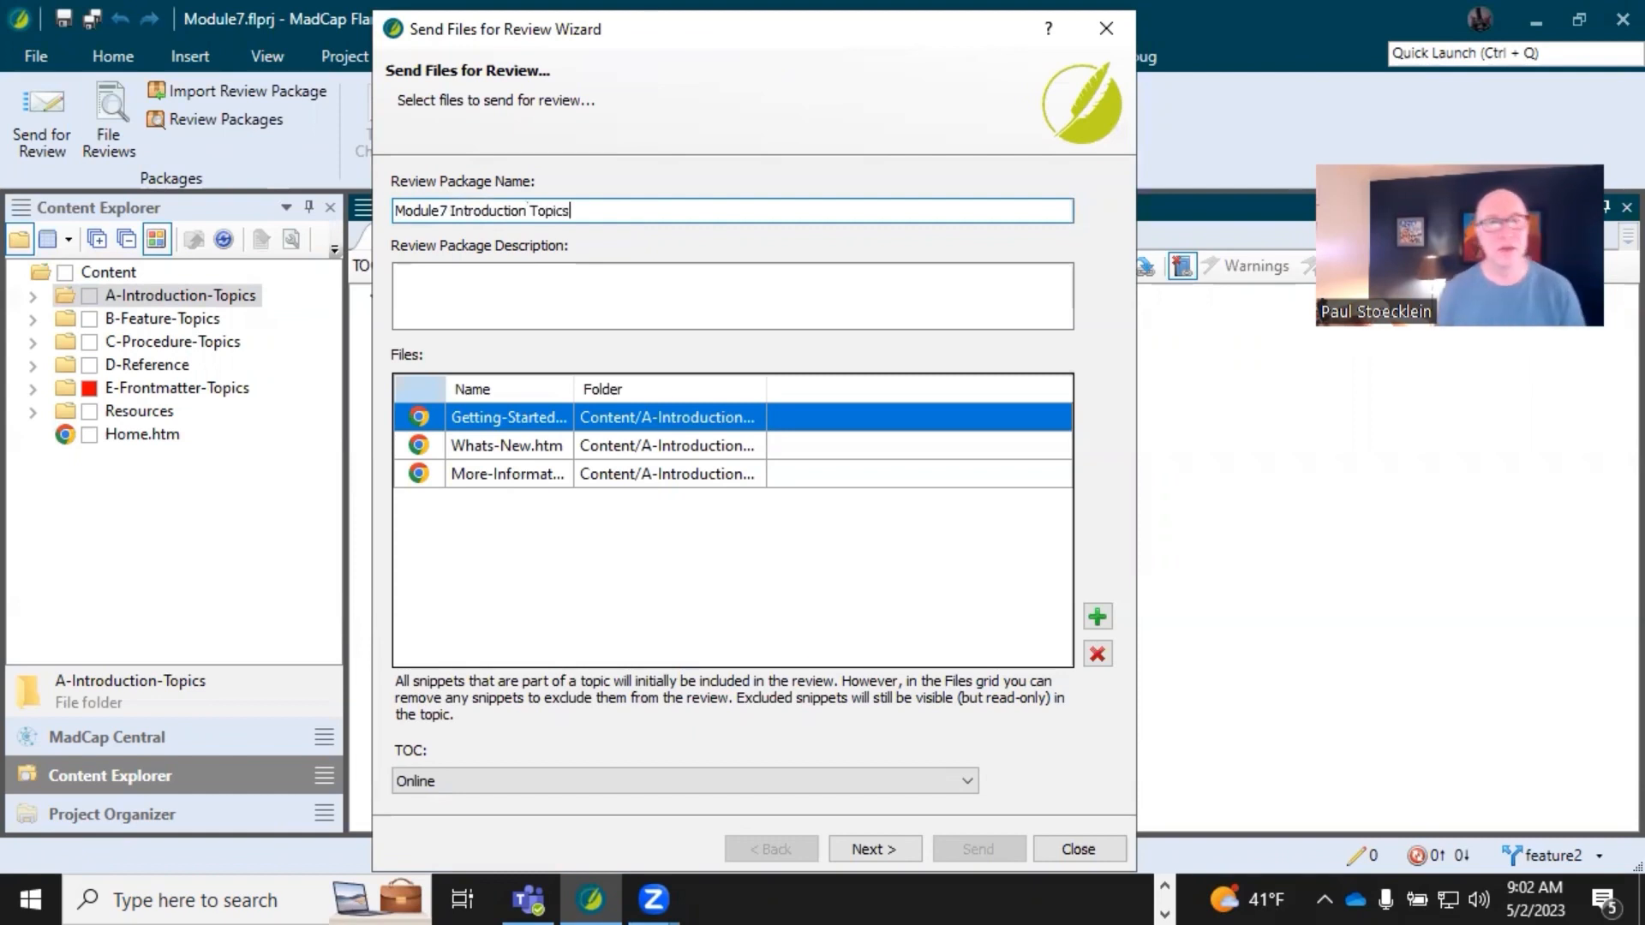
pyautogui.click(622, 294)
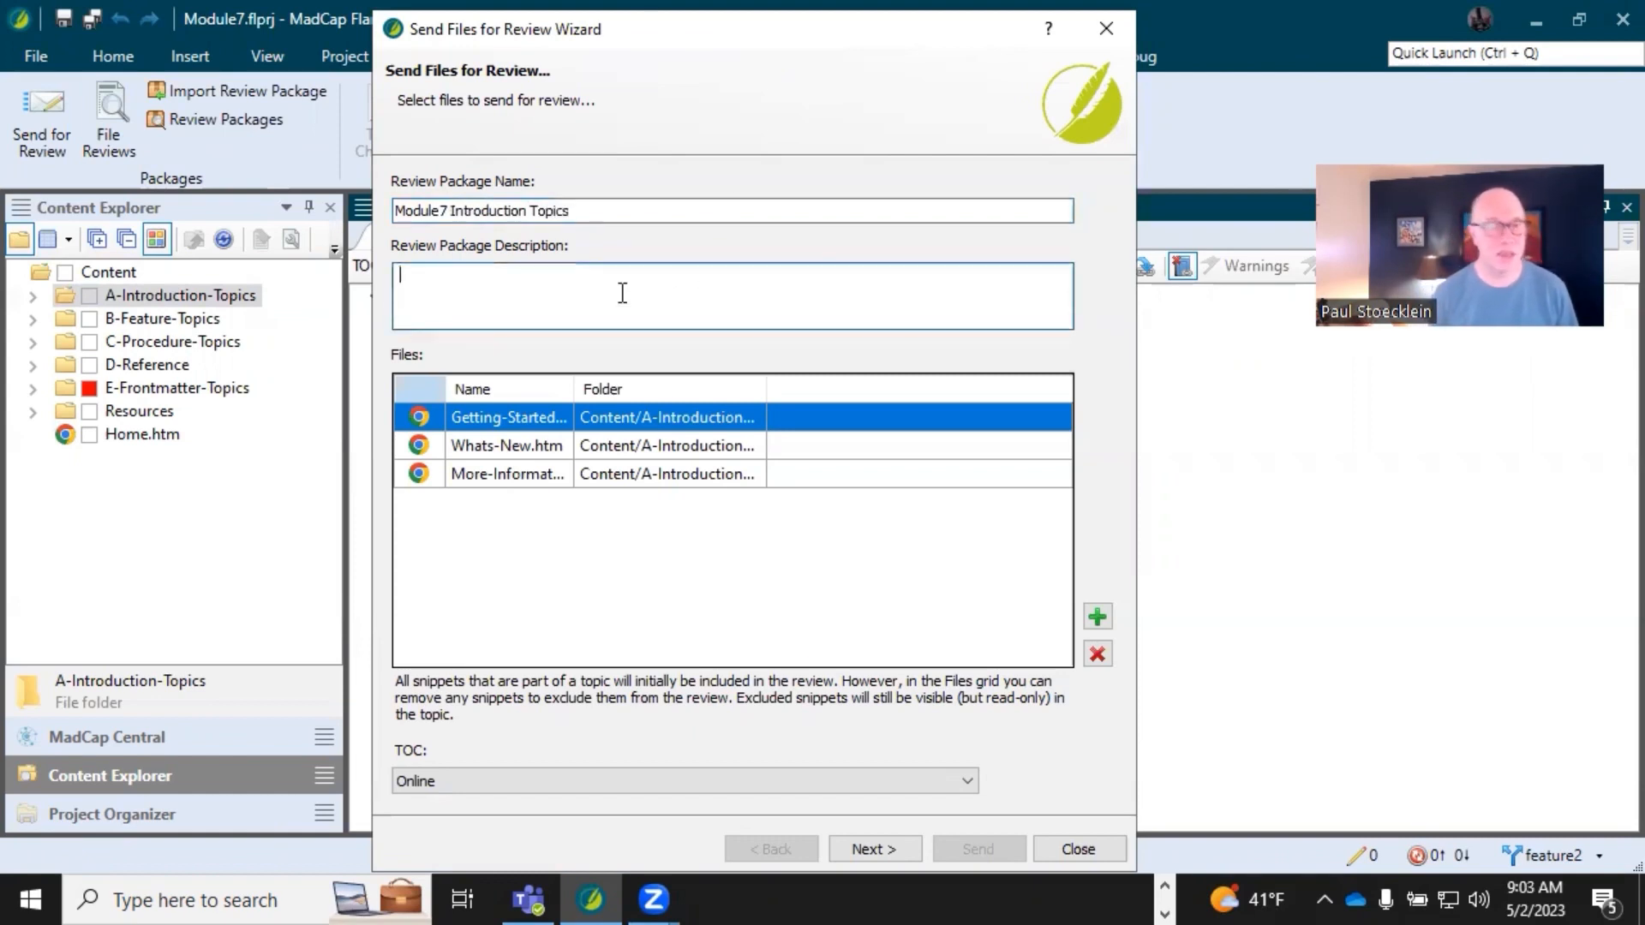
pyautogui.write('My de')
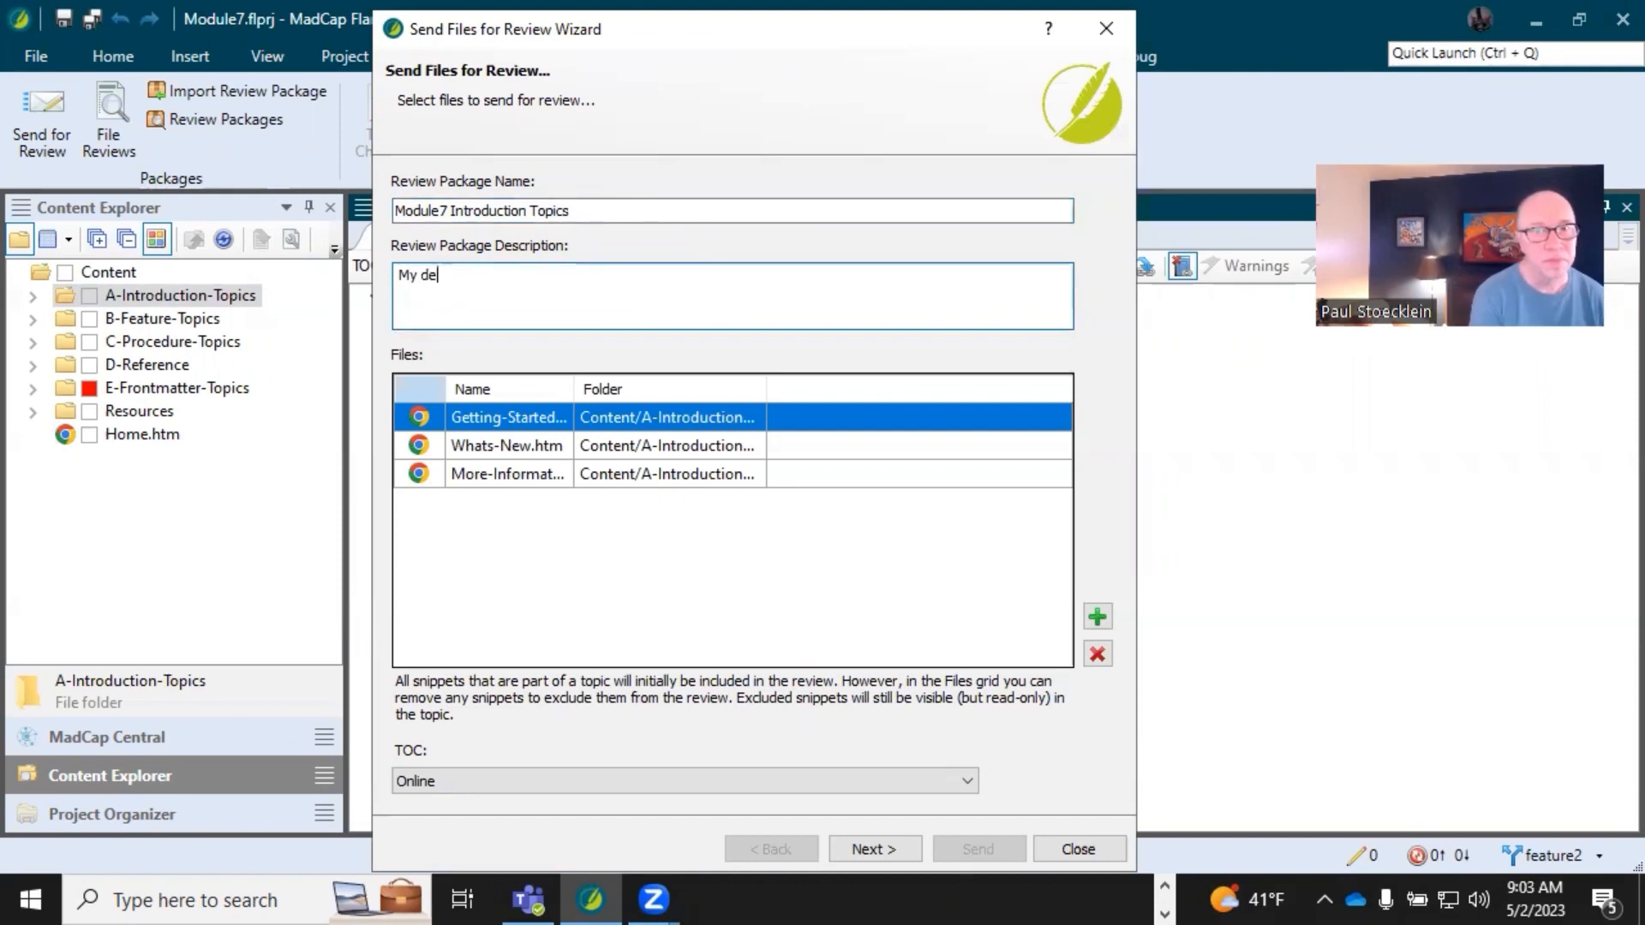
pyautogui.write('scription')
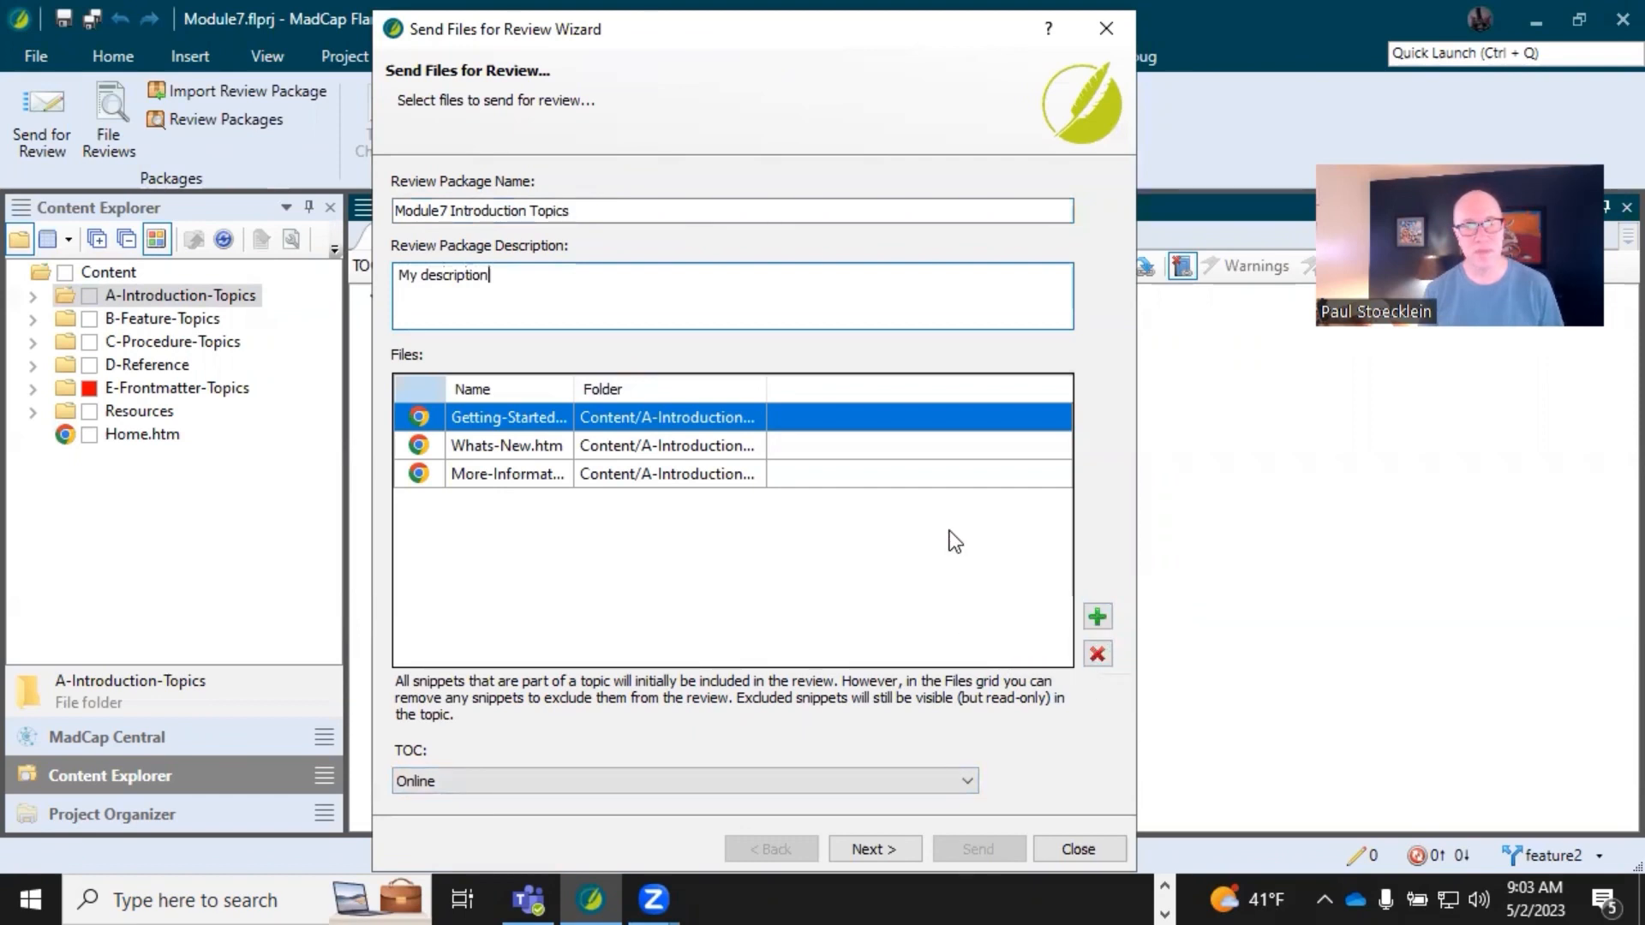
# Send the package for review to MadCap Central, assigning three reviewers from the lower part of the reviewer list.
pyautogui.click(892, 849)
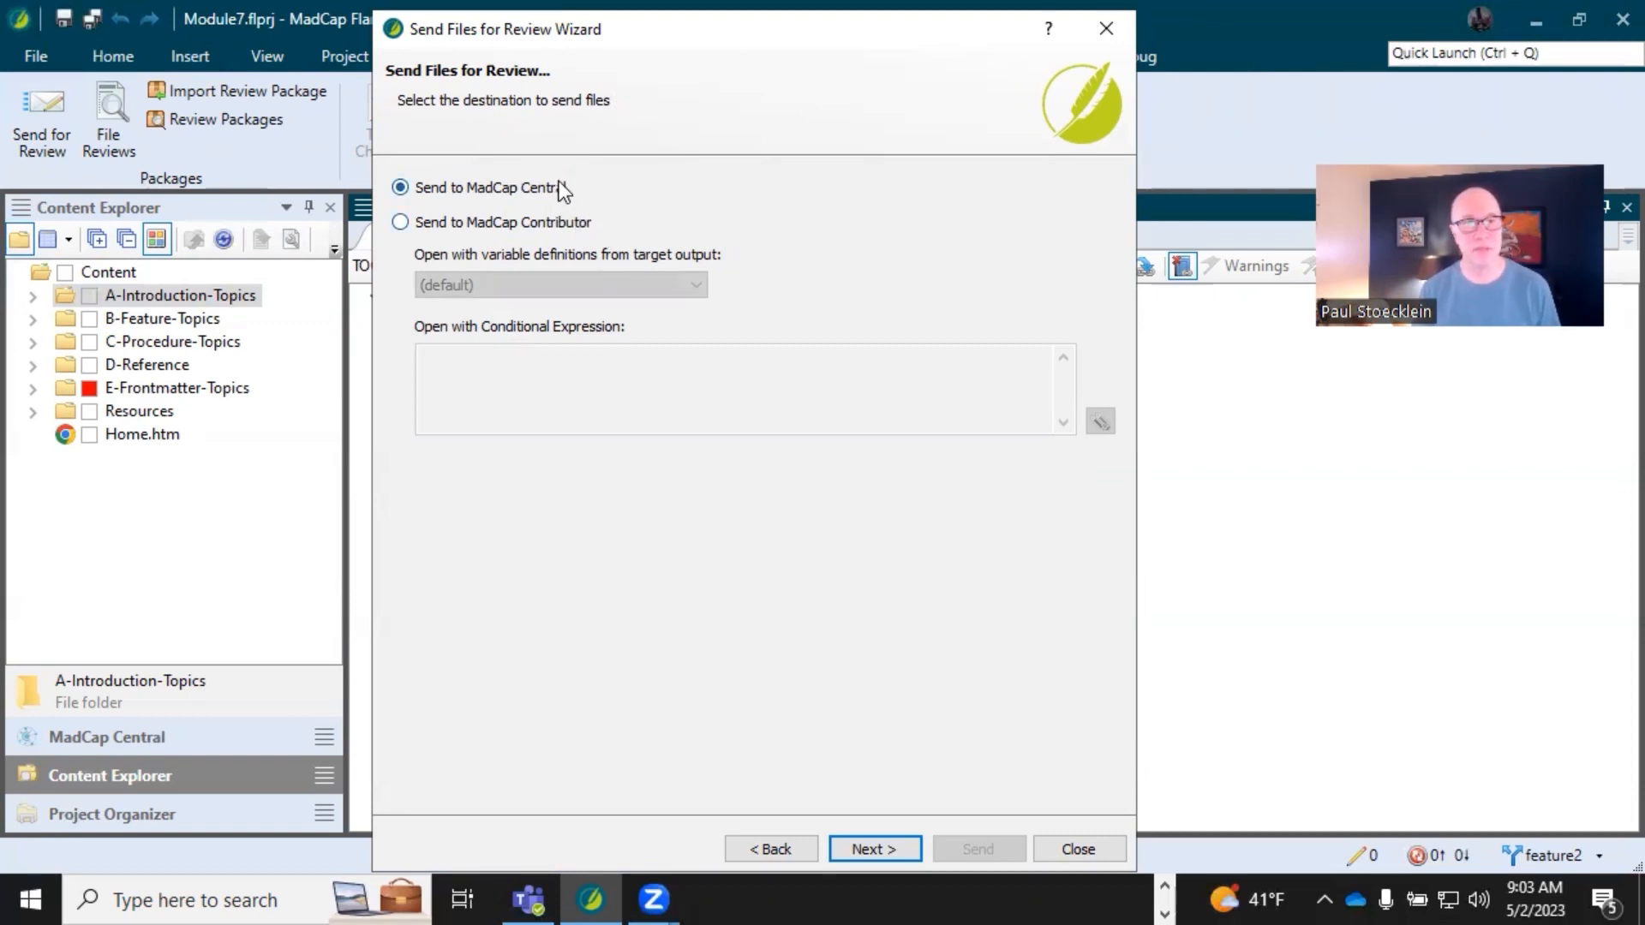
pyautogui.click(882, 849)
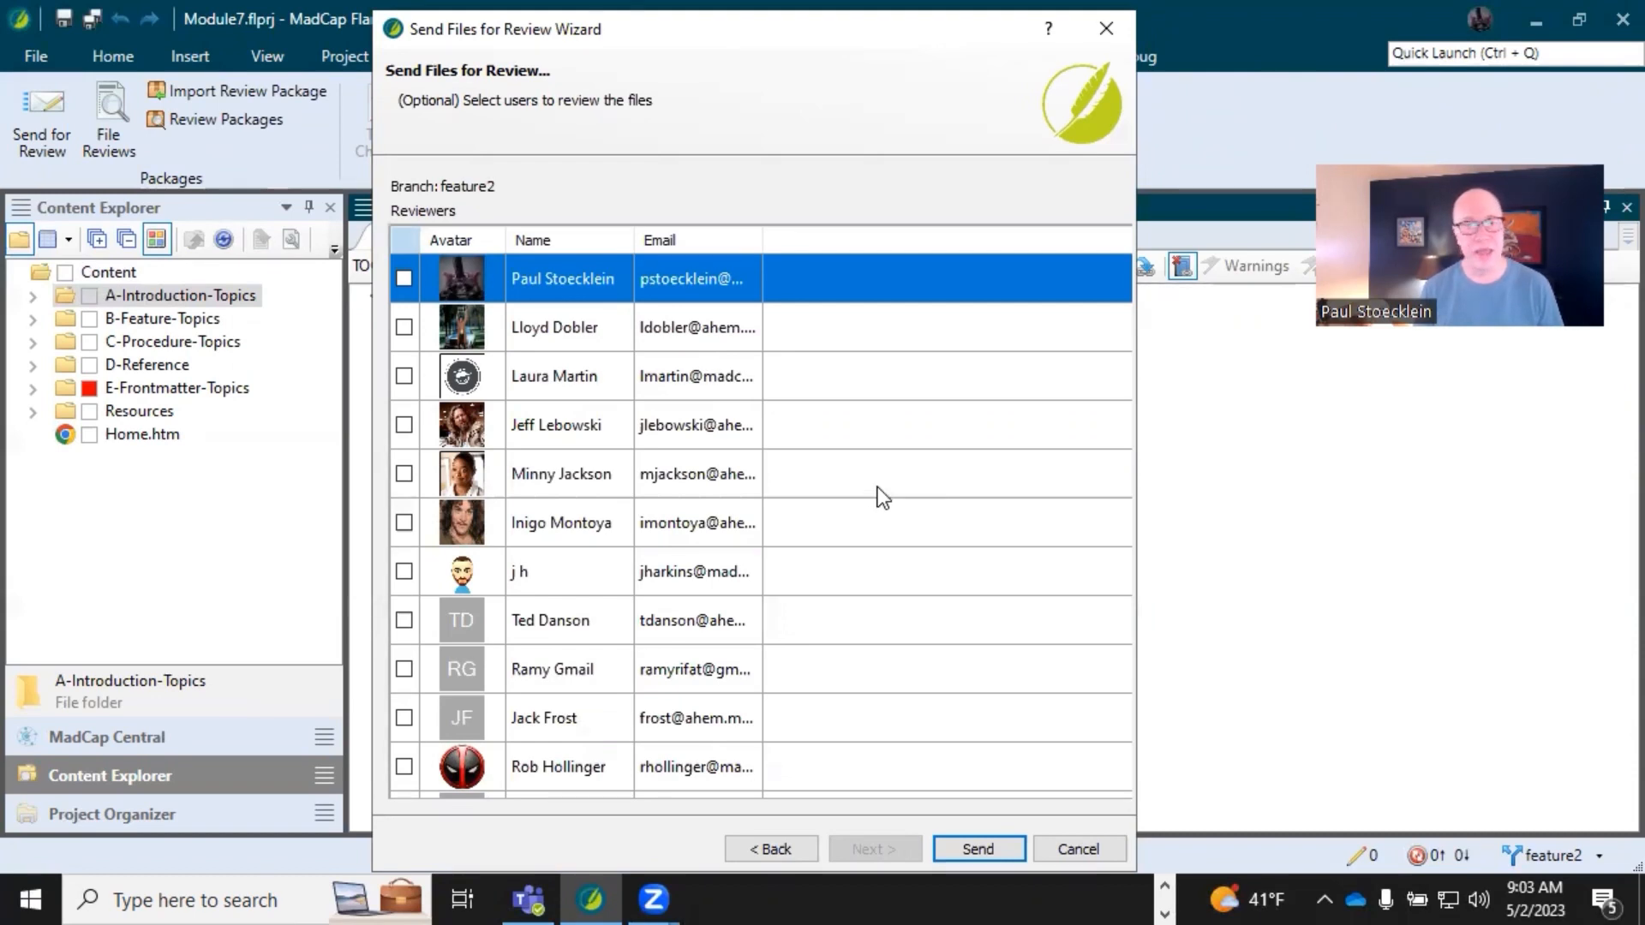
pyautogui.scroll(-3, 877, 487)
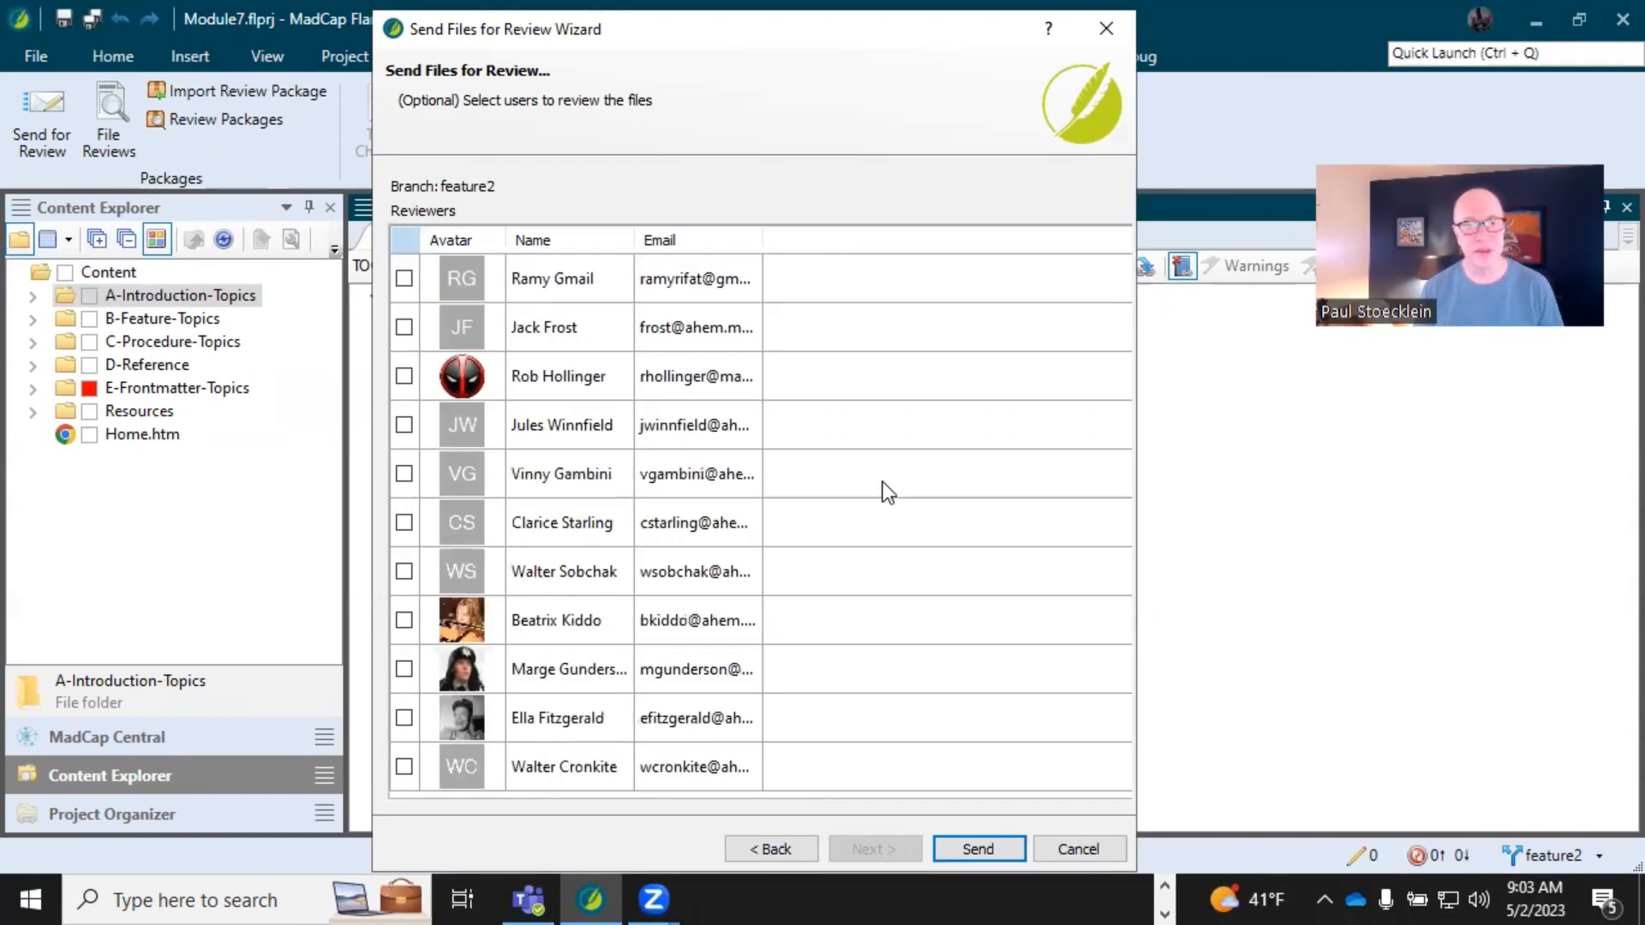
pyautogui.click(407, 672)
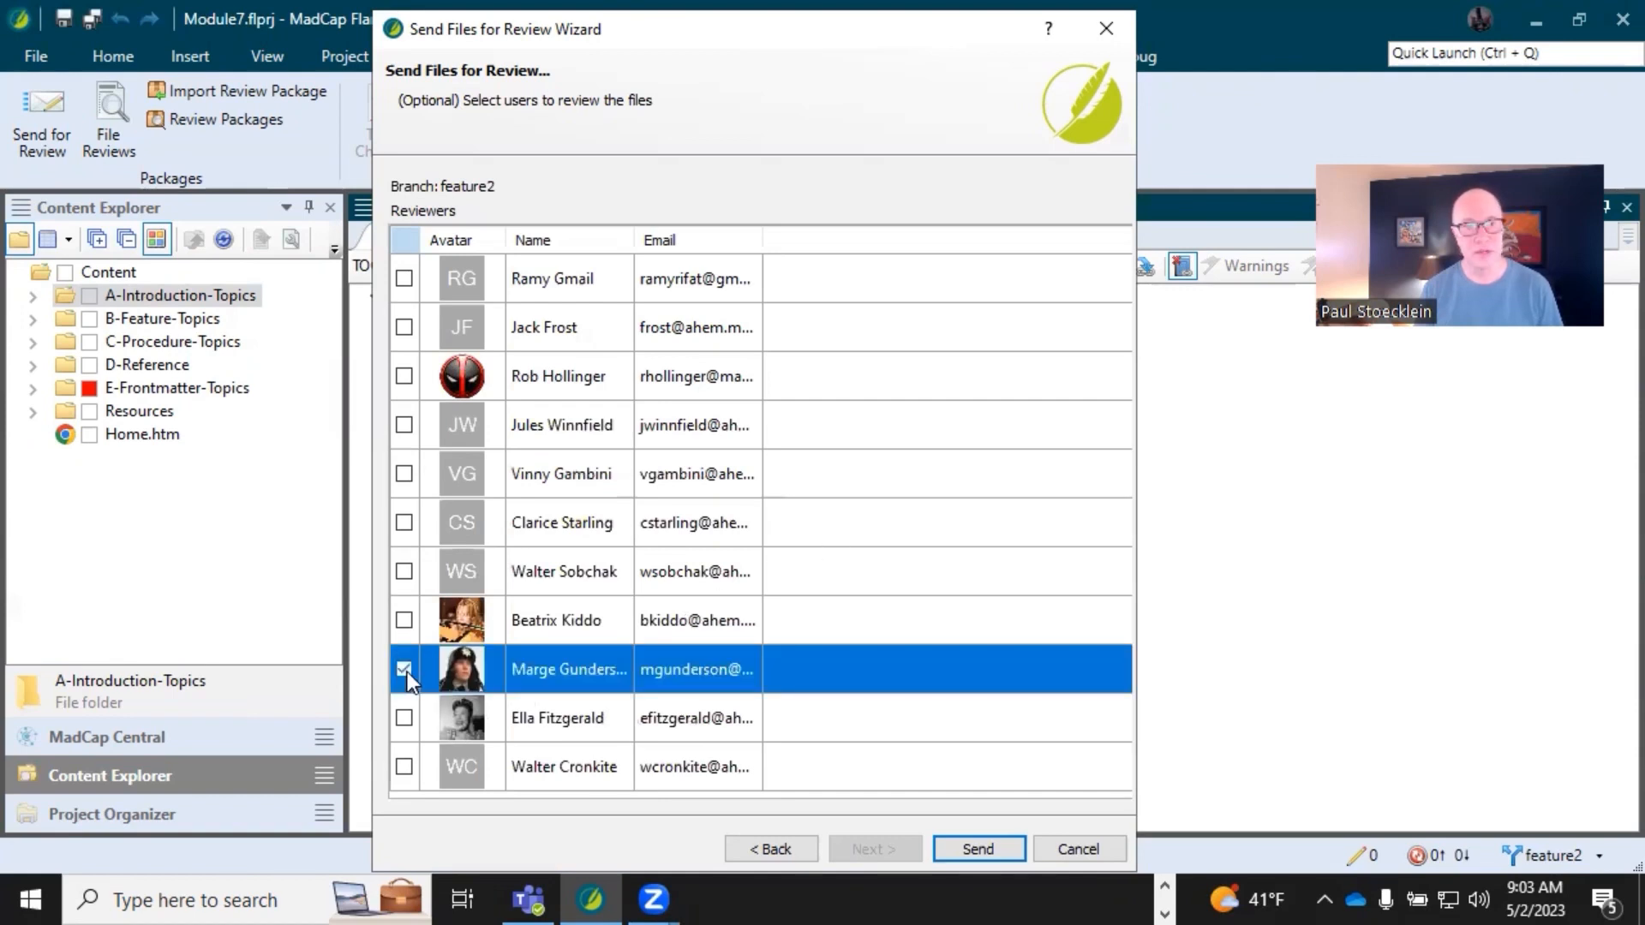
pyautogui.click(404, 621)
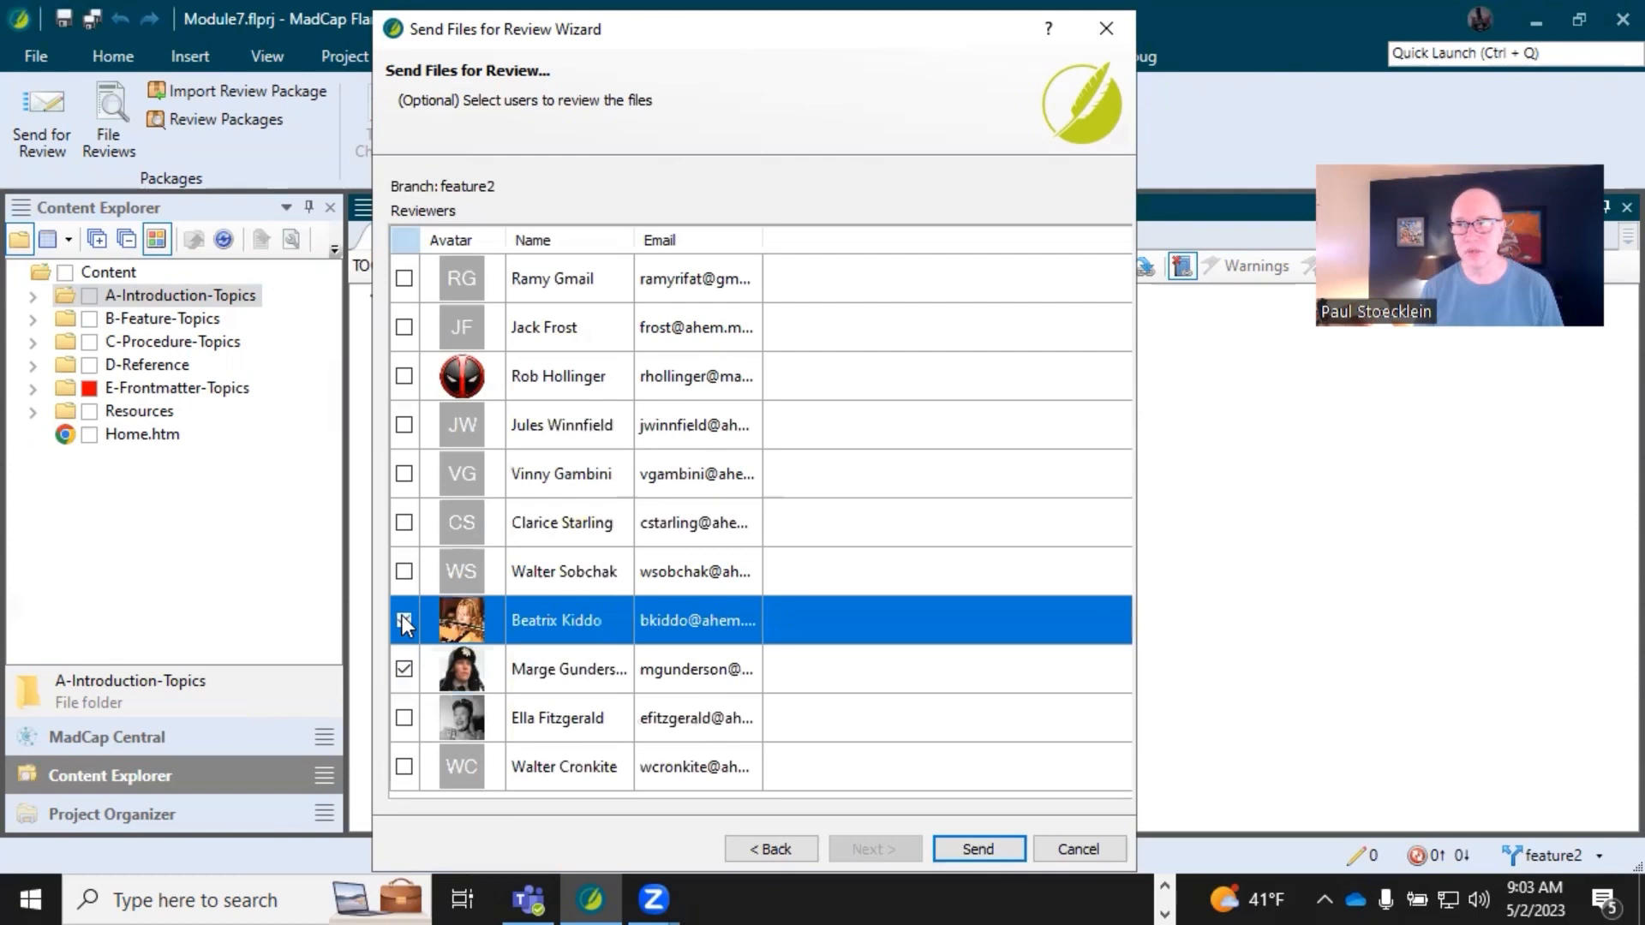
pyautogui.click(404, 620)
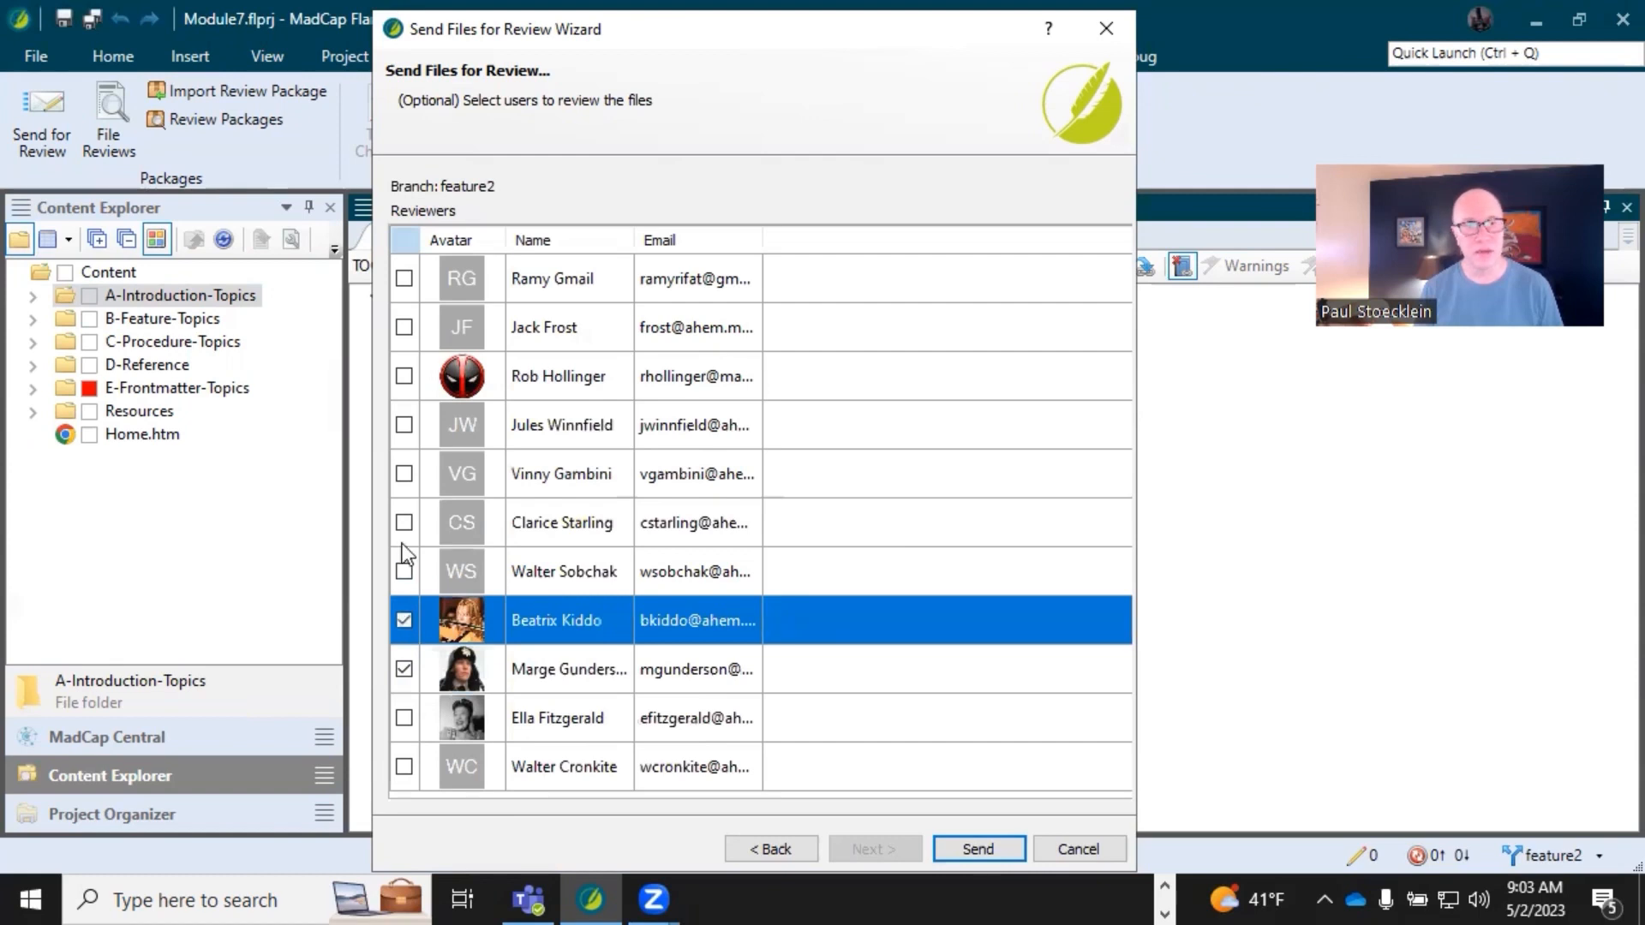
pyautogui.click(403, 477)
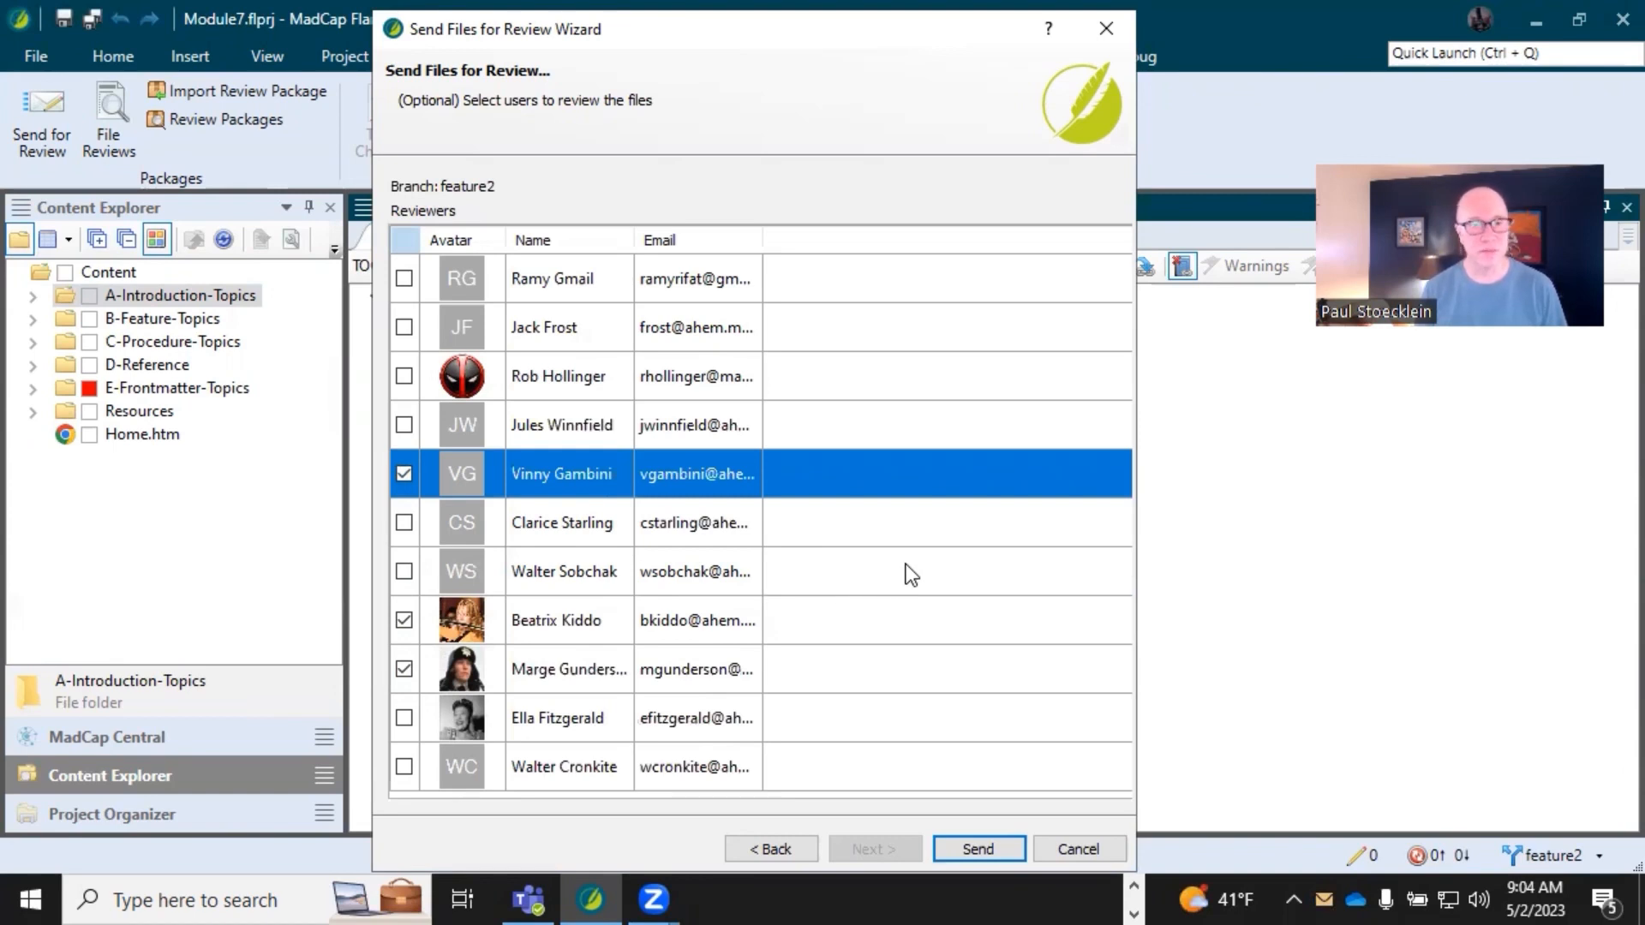
pyautogui.click(1000, 850)
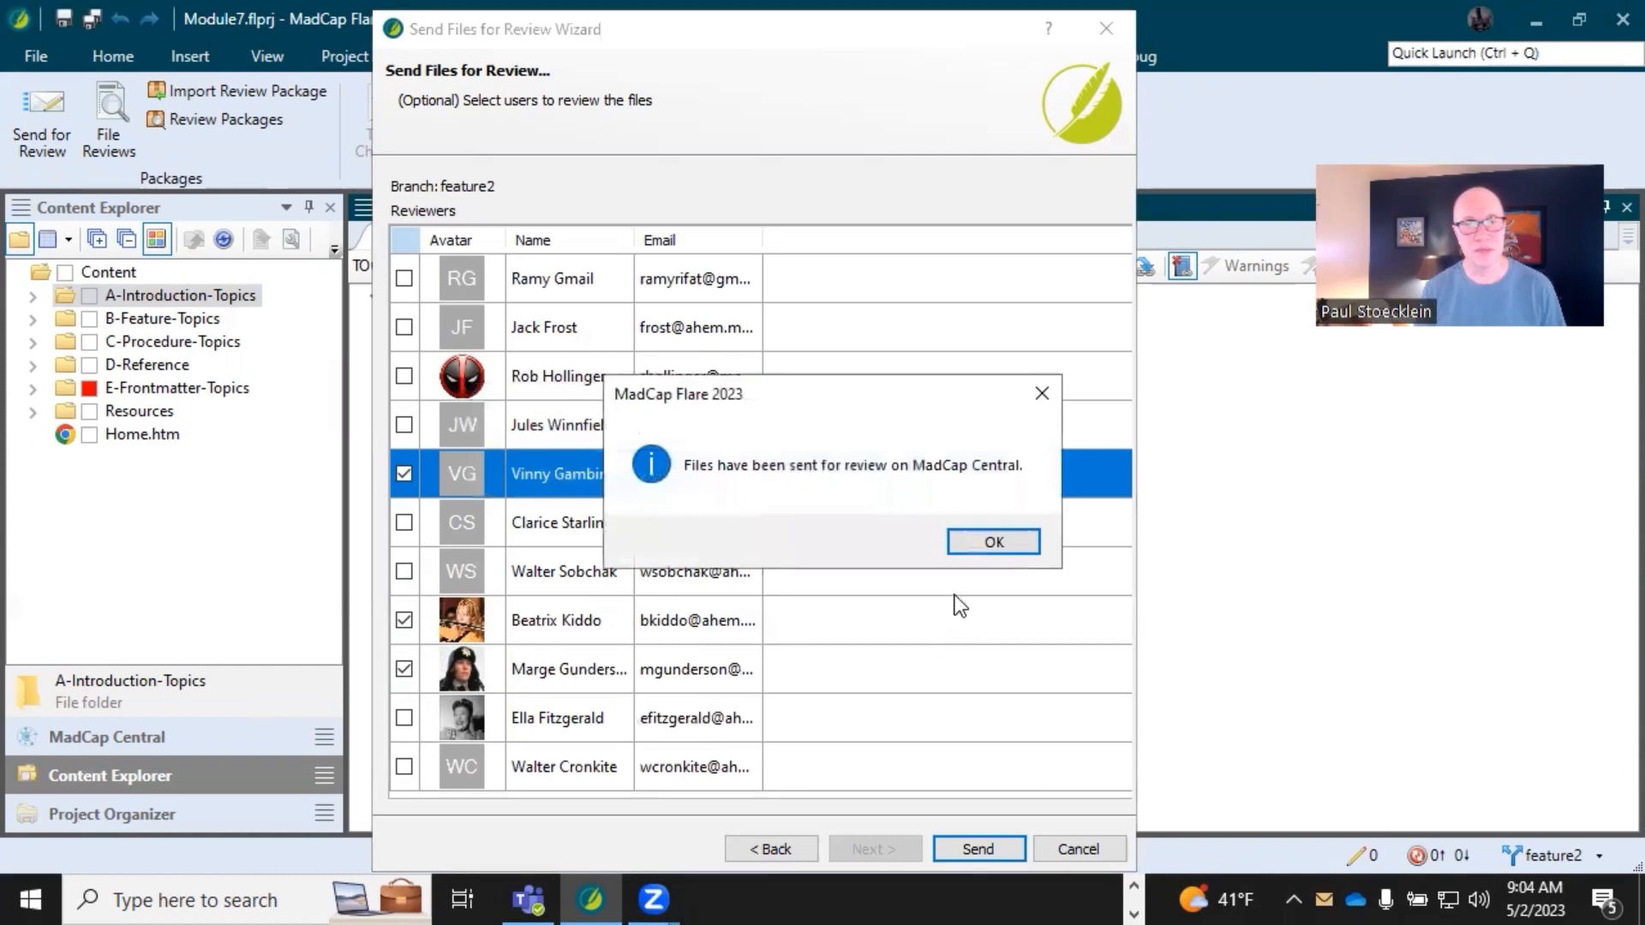
pyautogui.click(985, 544)
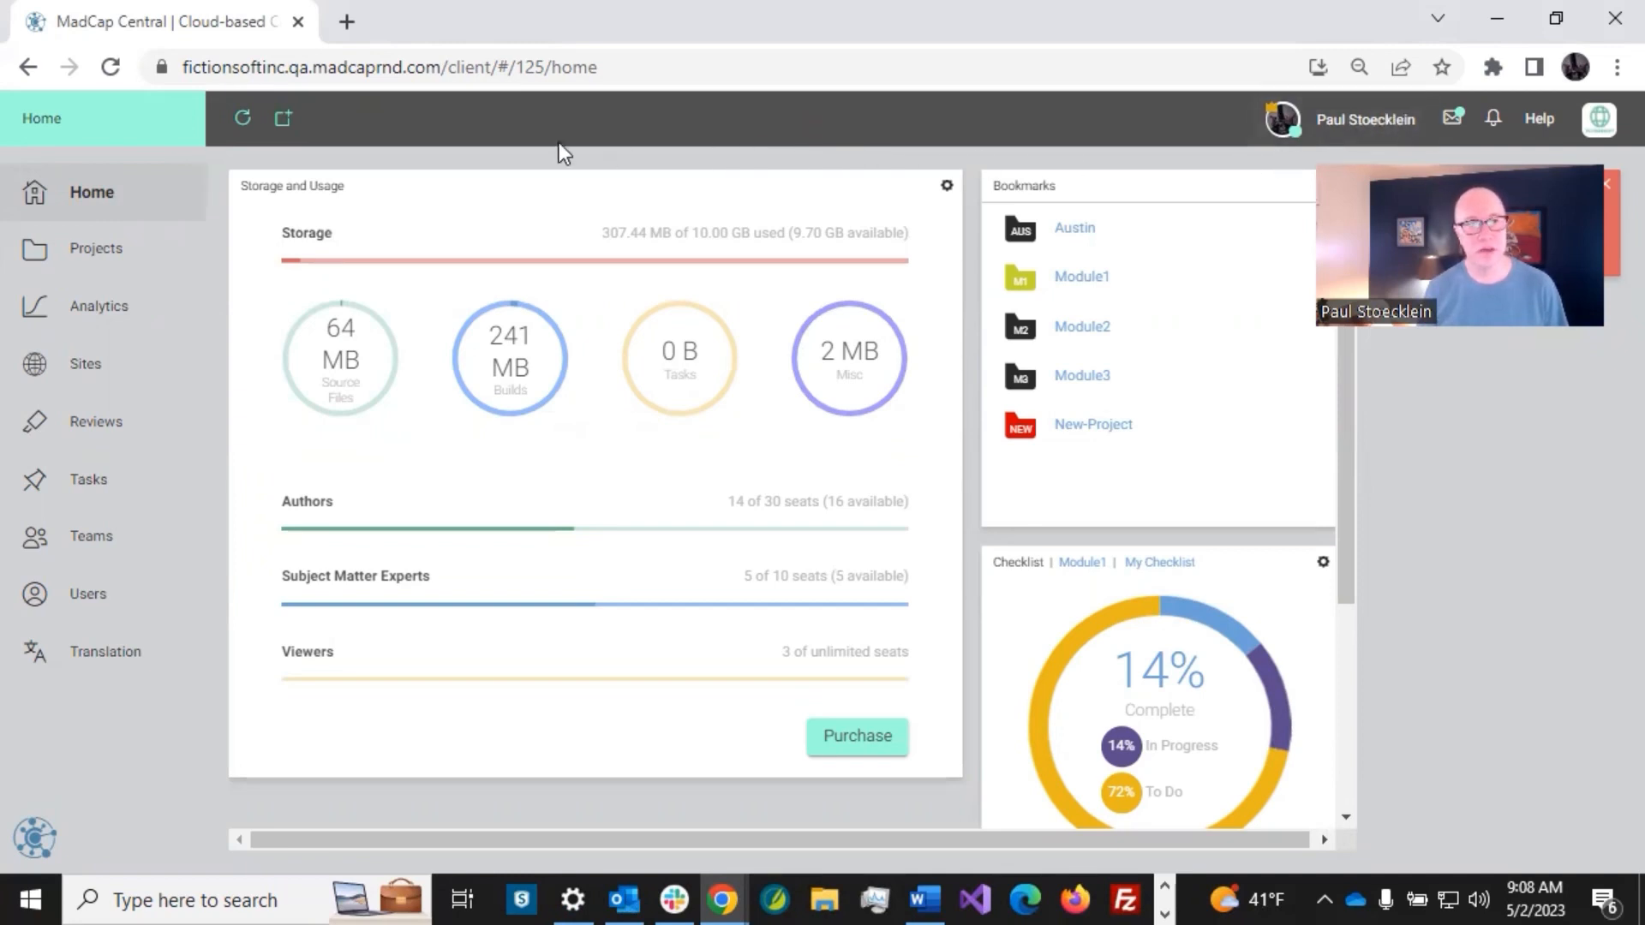
# Look up Module7 in the project list and view the review packages as a grid.
pyautogui.click(114, 262)
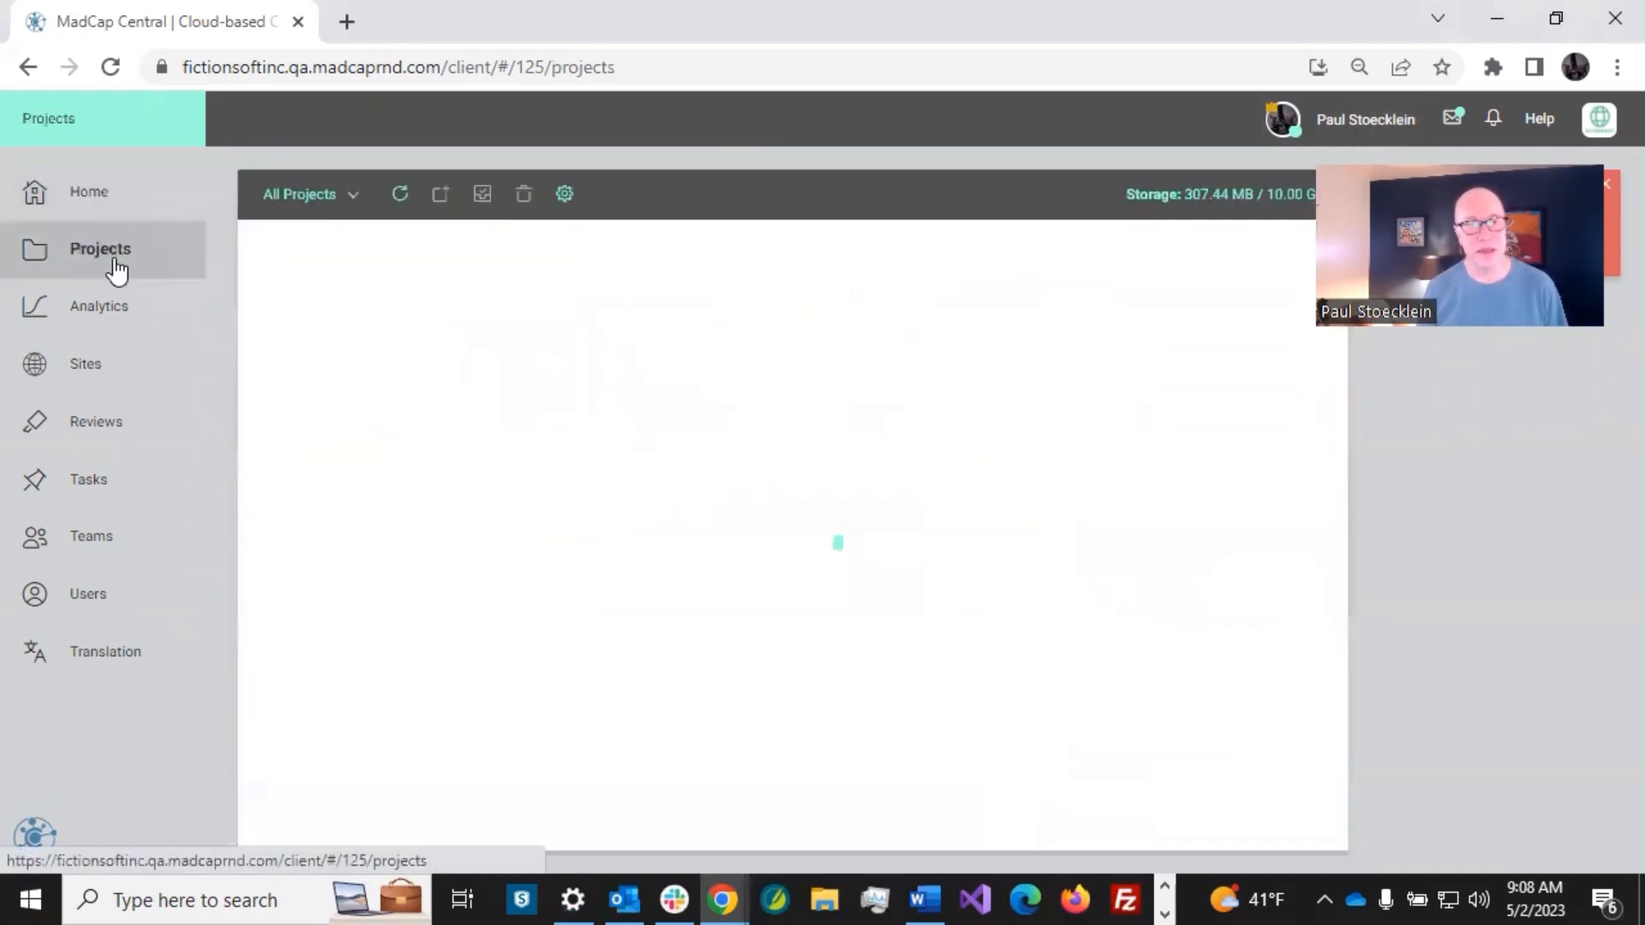
pyautogui.scroll(-5, 456, 336)
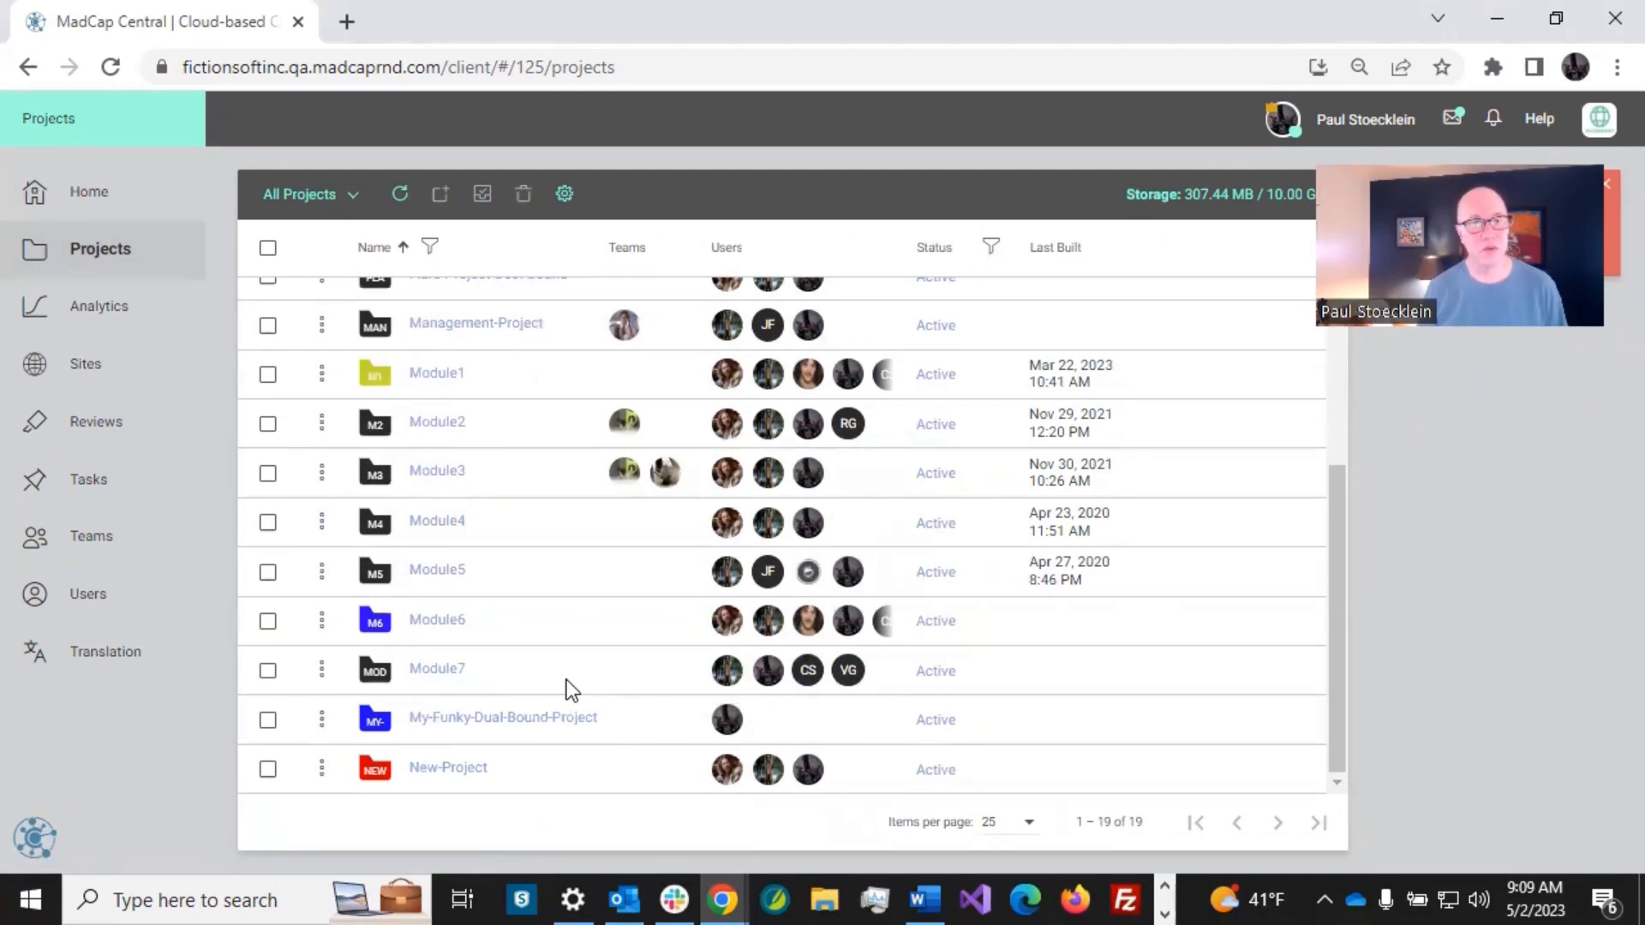
pyautogui.click(101, 428)
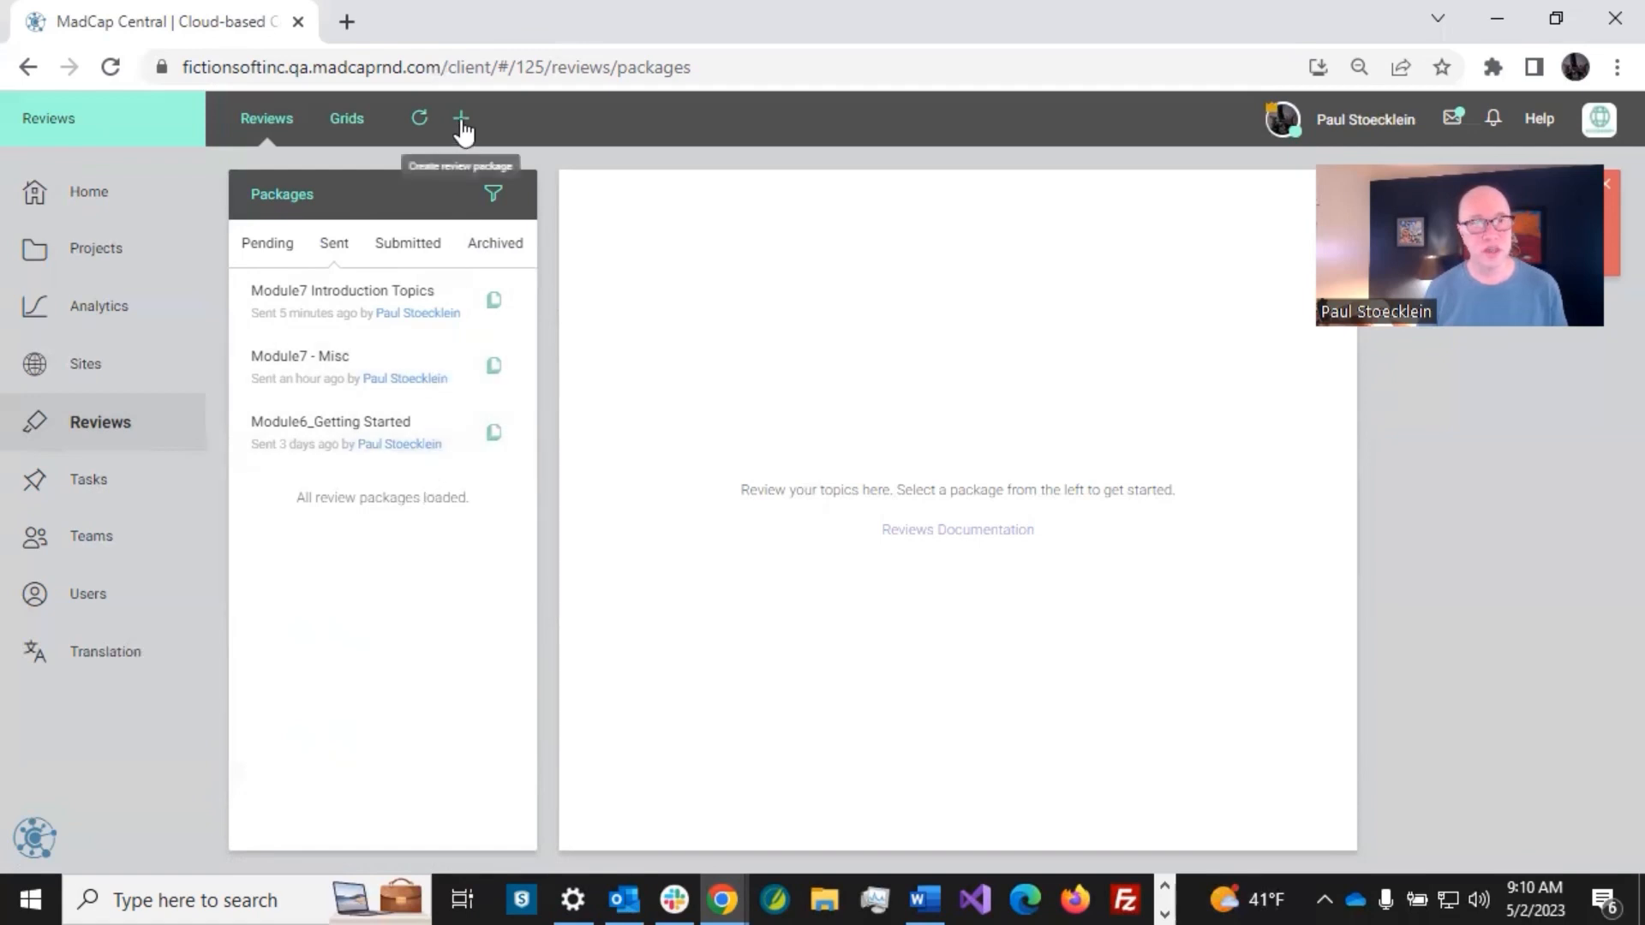
pyautogui.click(343, 134)
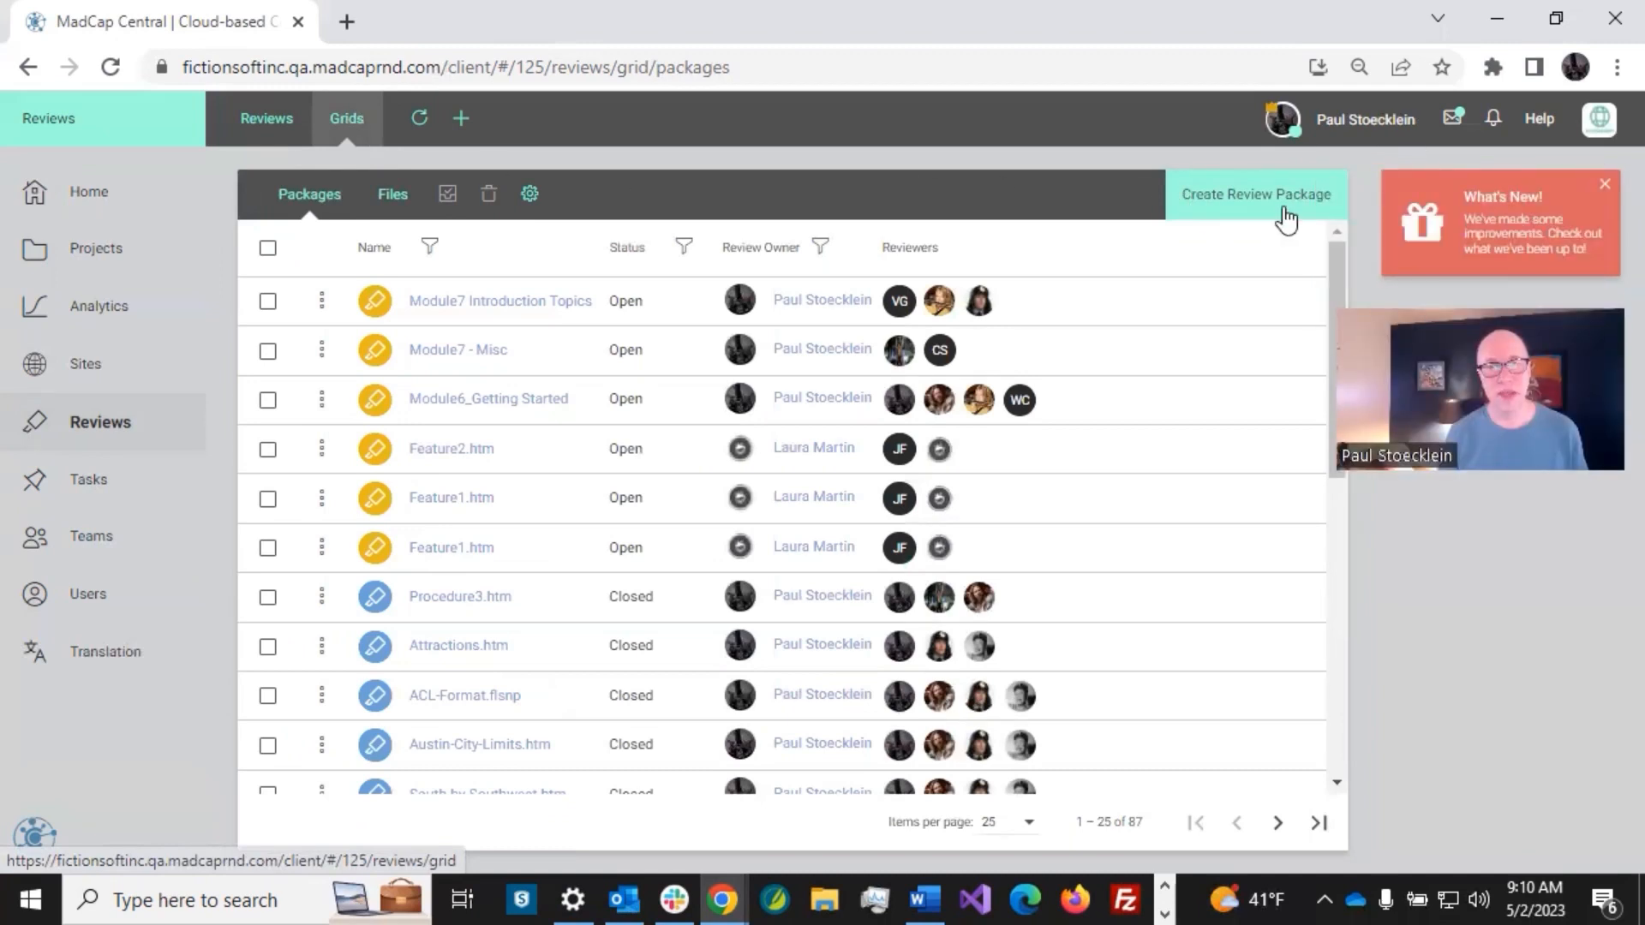
# Start a new review package and name it "Module 7 Procedures FAQs".
pyautogui.click(462, 124)
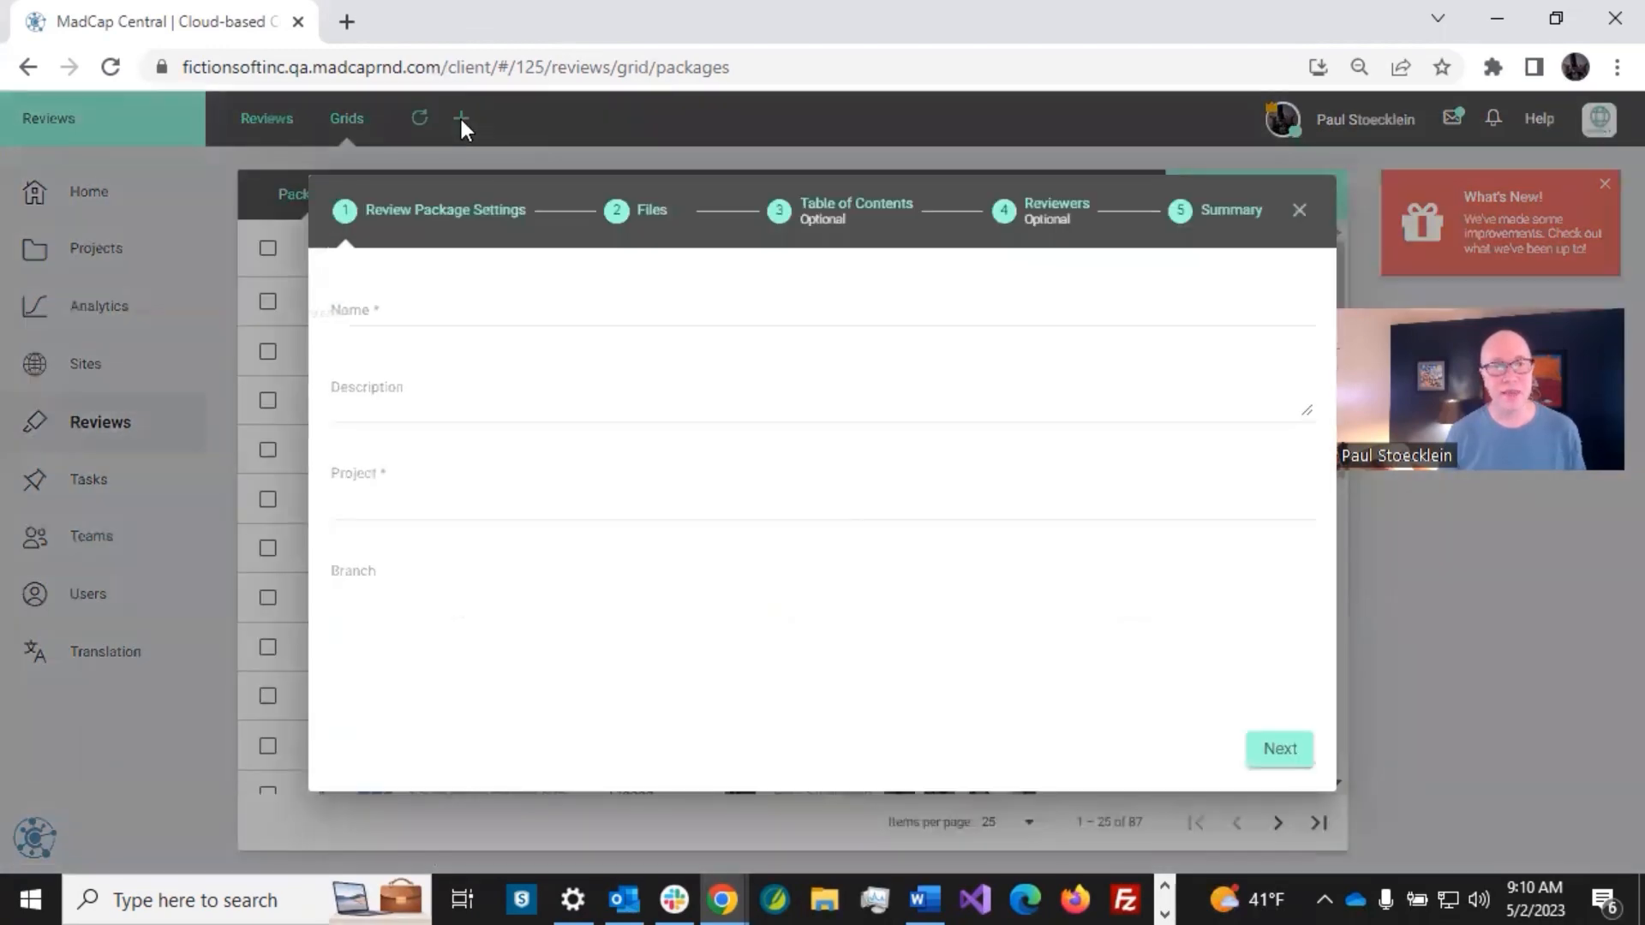
pyautogui.click(413, 303)
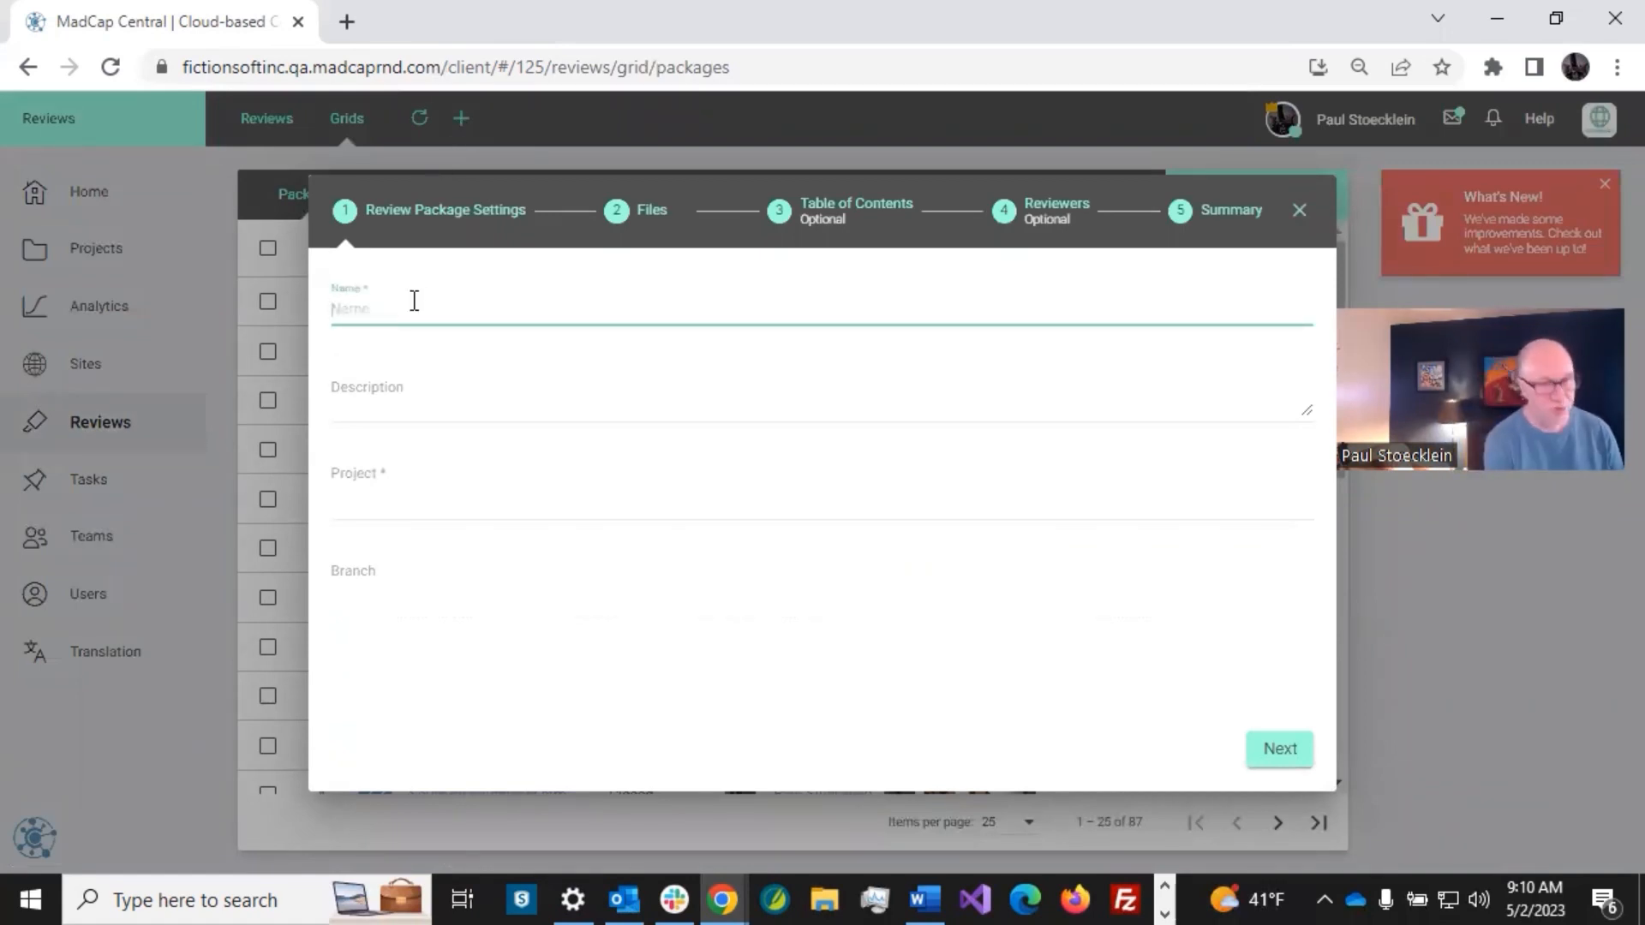
pyautogui.write('Module 7')
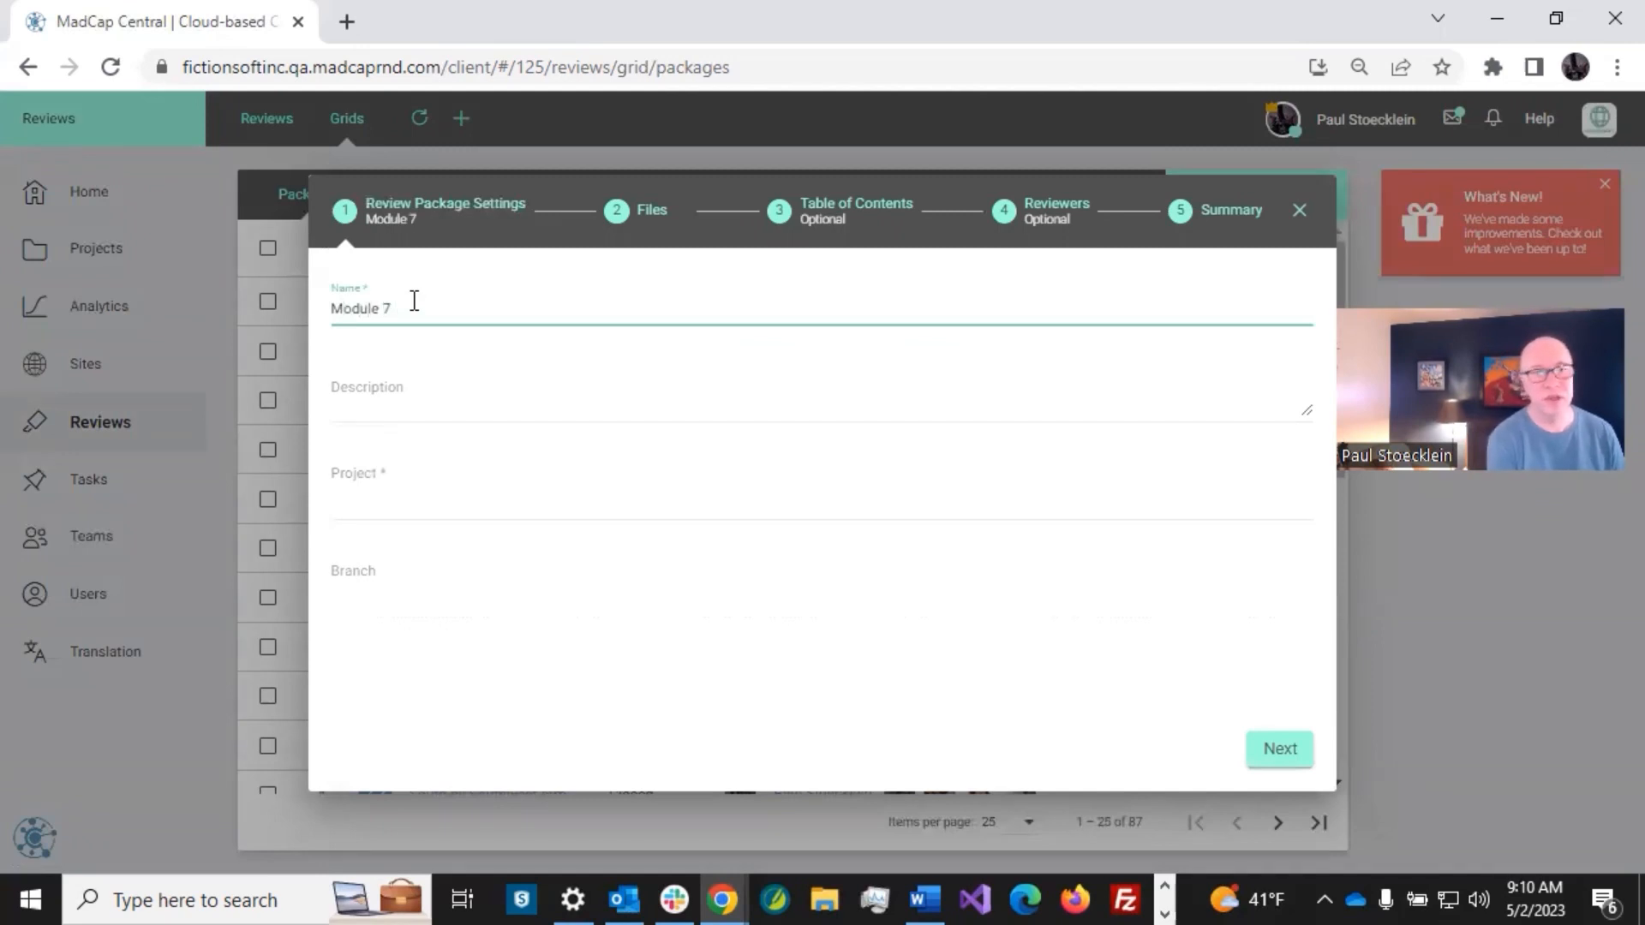
pyautogui.write(' Procedure')
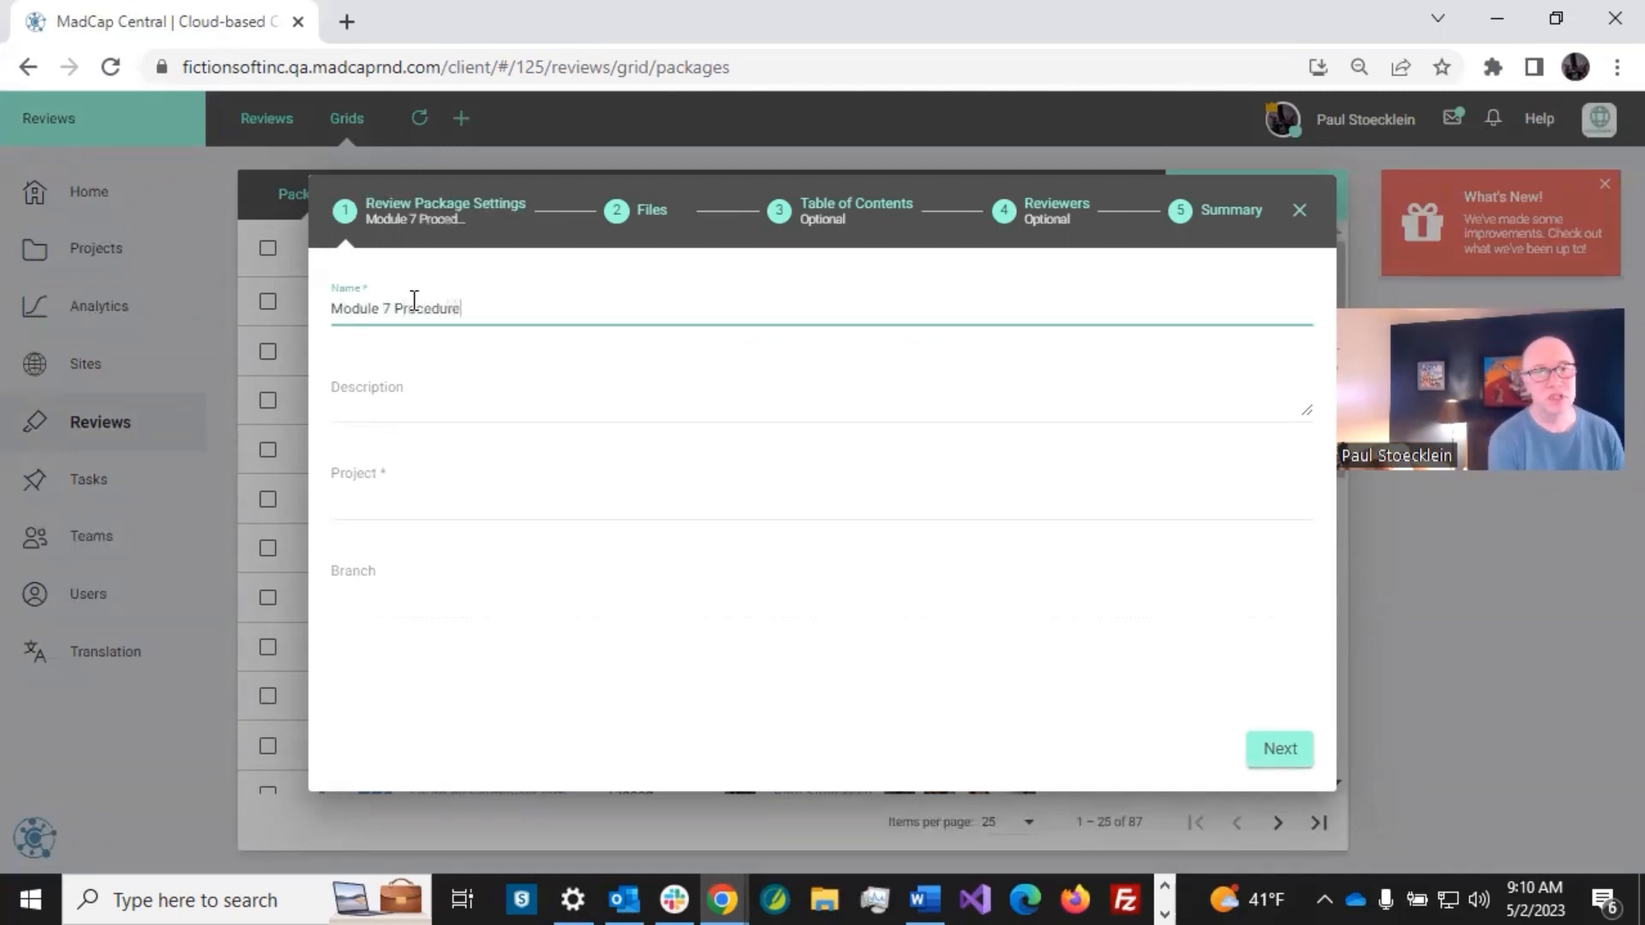
pyautogui.write('s FAQ')
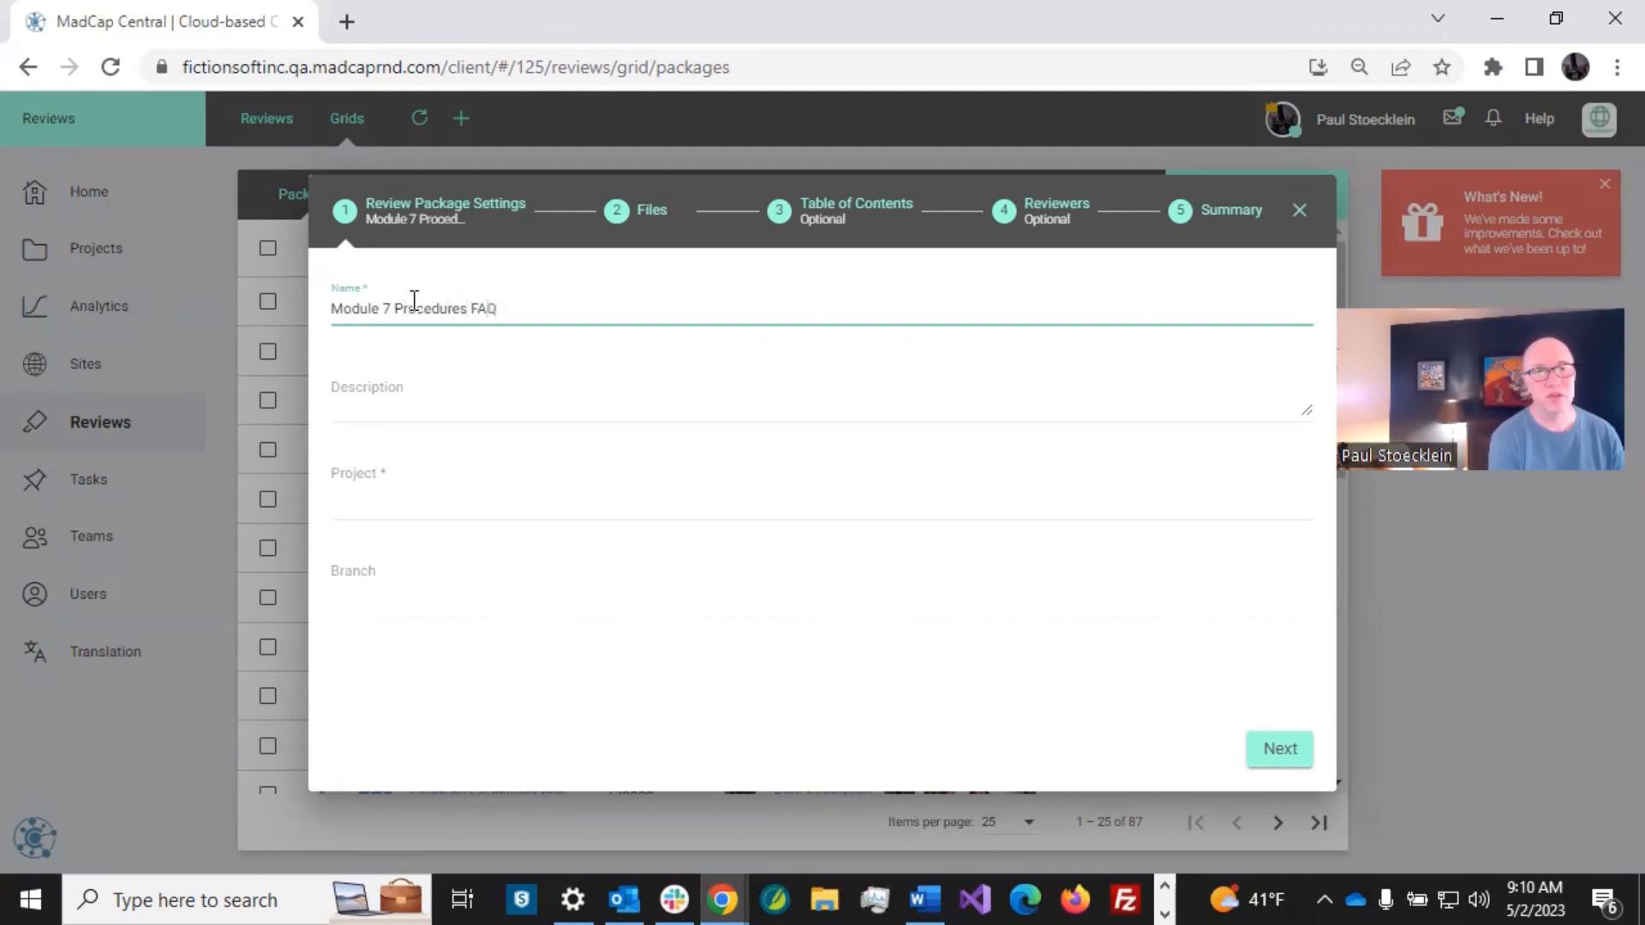
pyautogui.write('s')
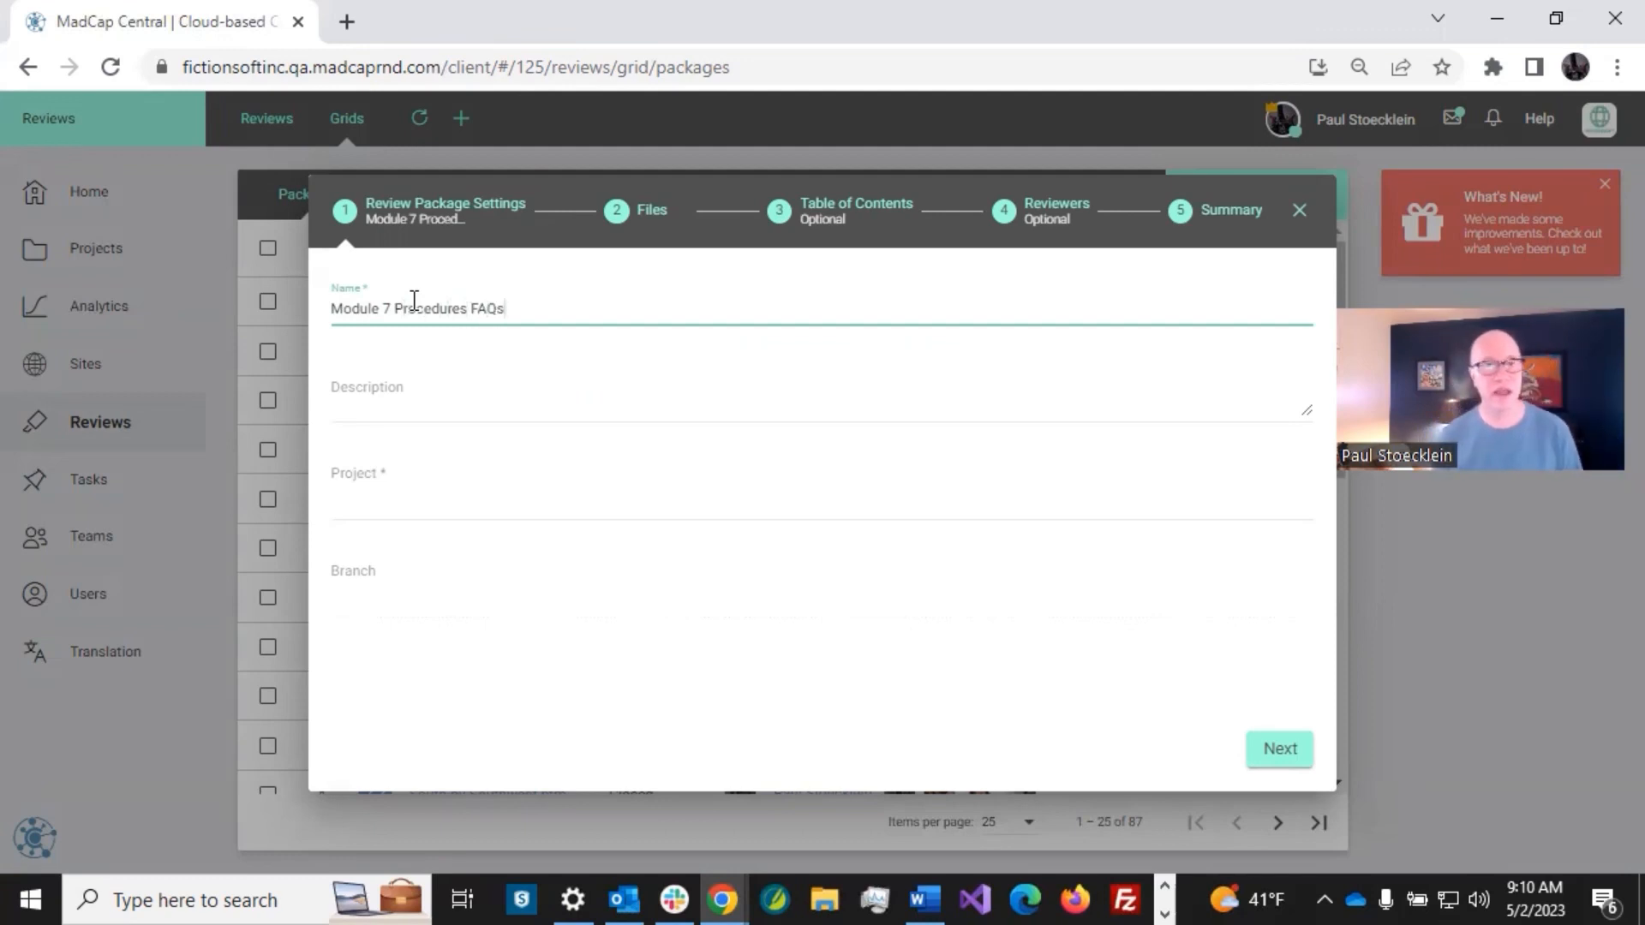
# Enter "My description for procedures and FAQs" as the review package's description.
pyautogui.click(435, 398)
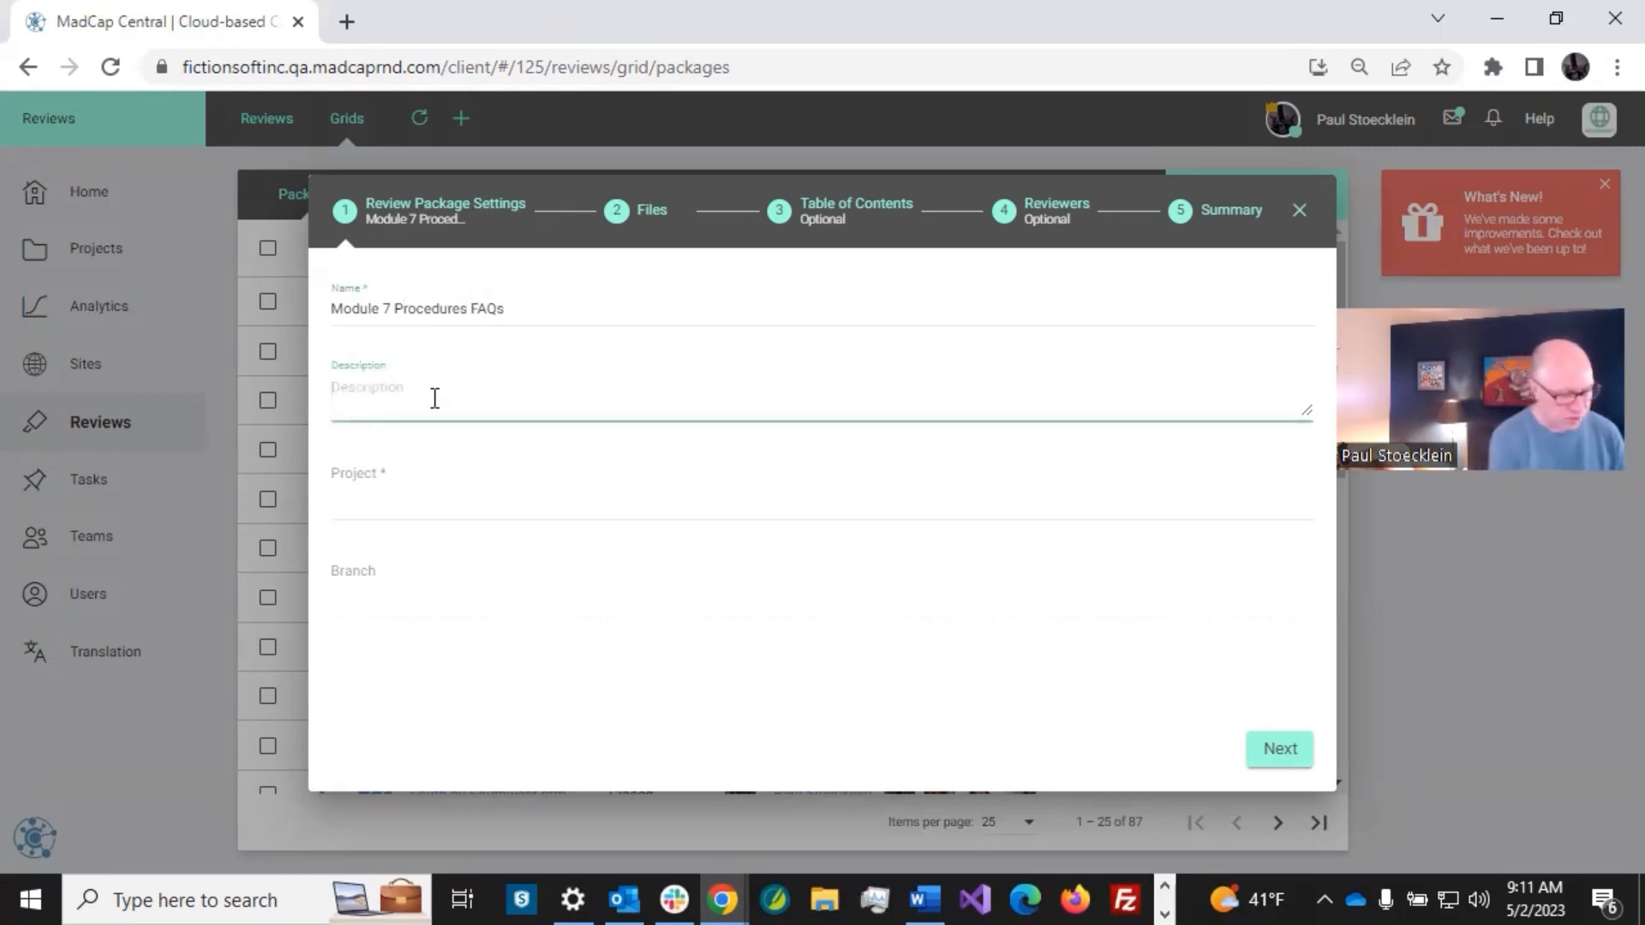
pyautogui.write('My desr')
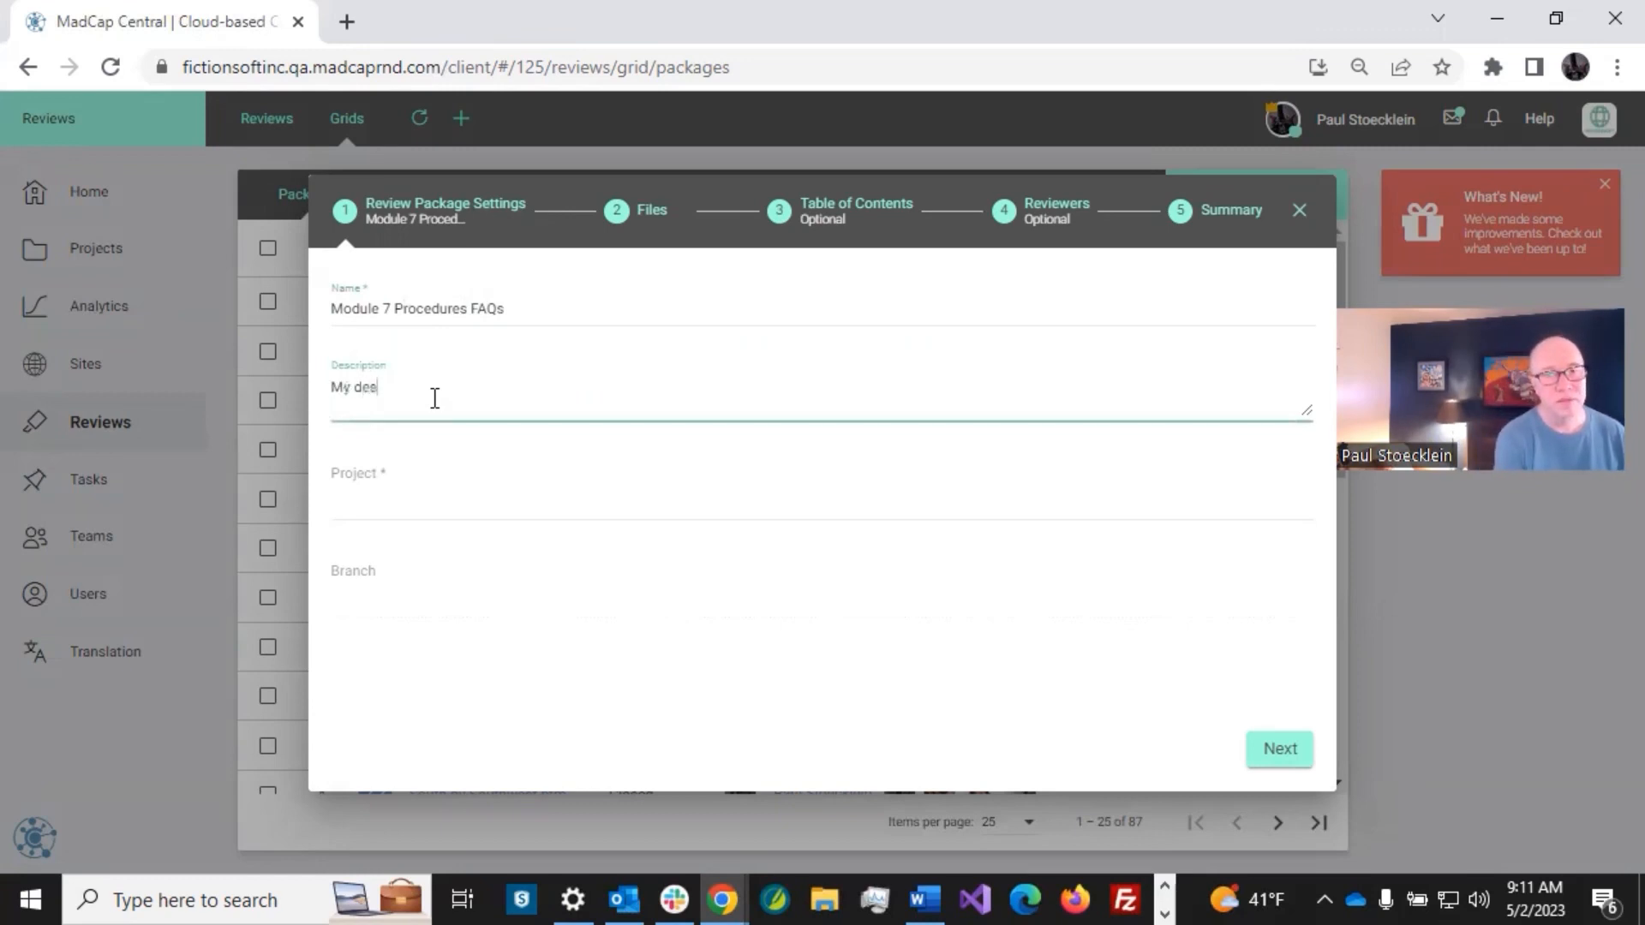
pyautogui.press('BackSpace')
pyautogui.write('cription ')
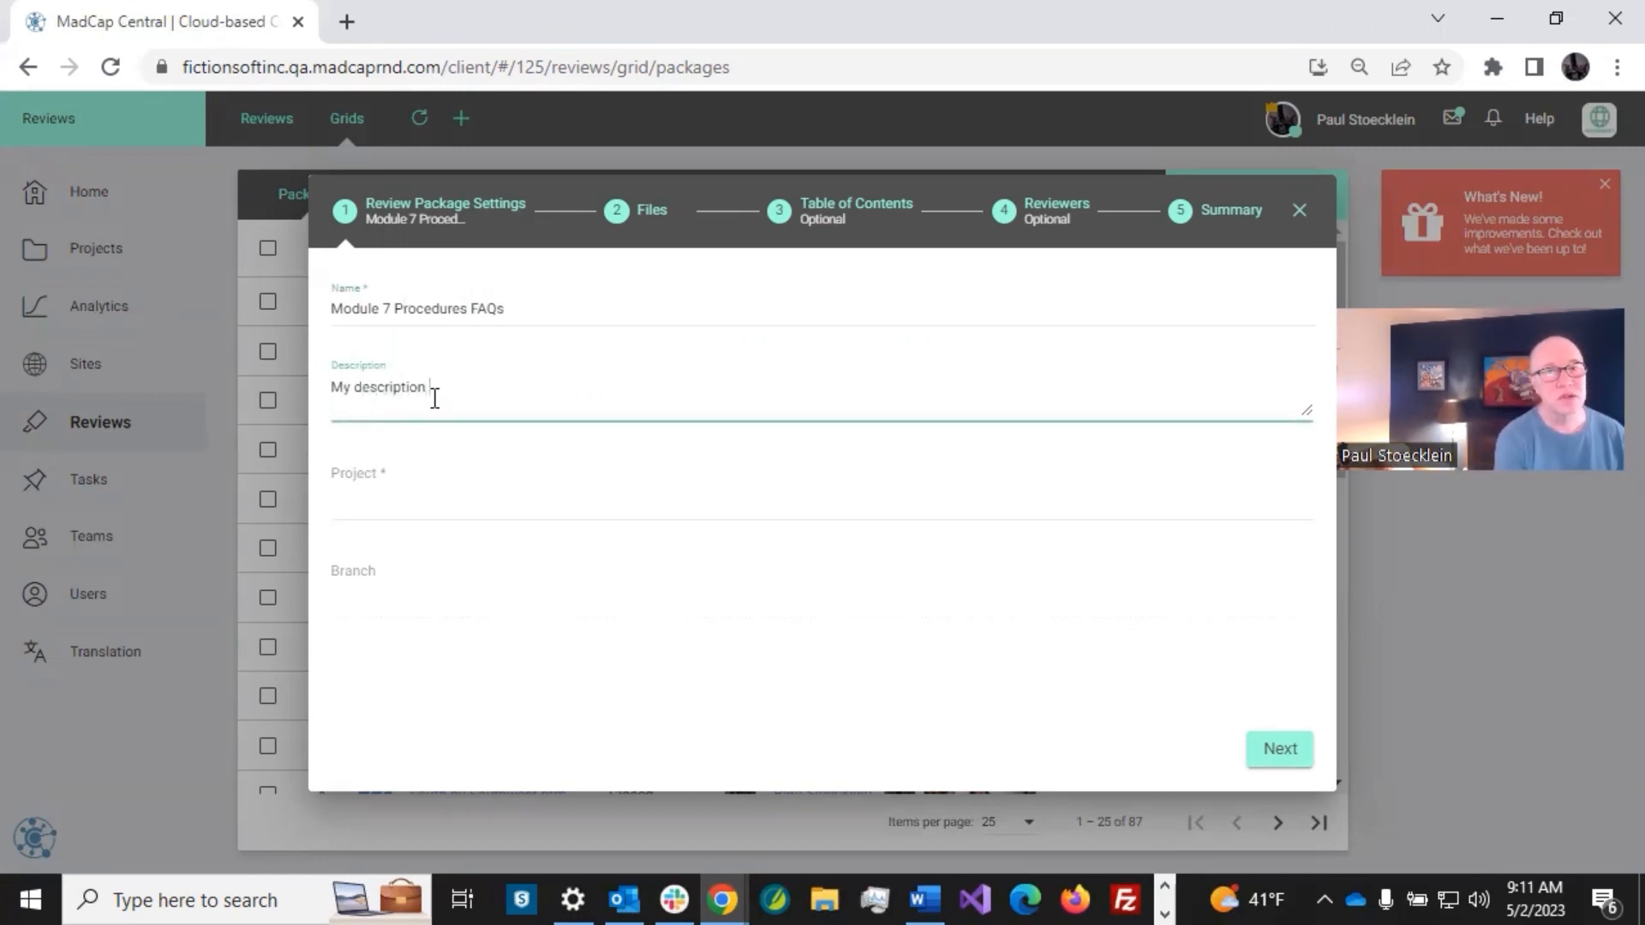
pyautogui.write('for proc')
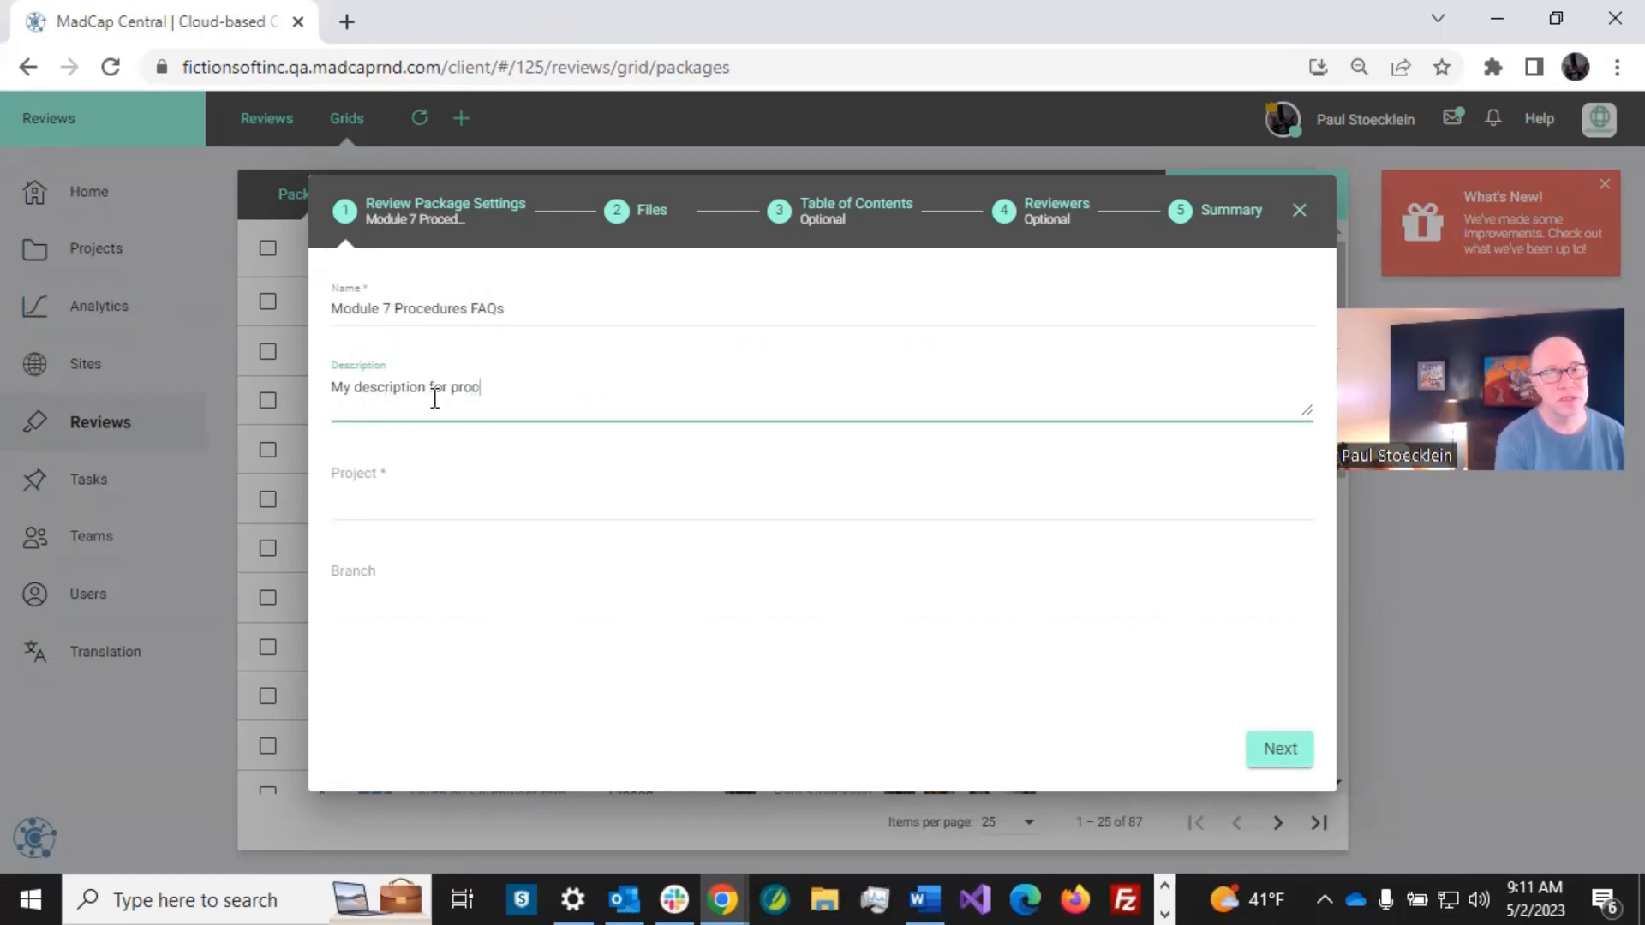
pyautogui.write('edures and FAQs')
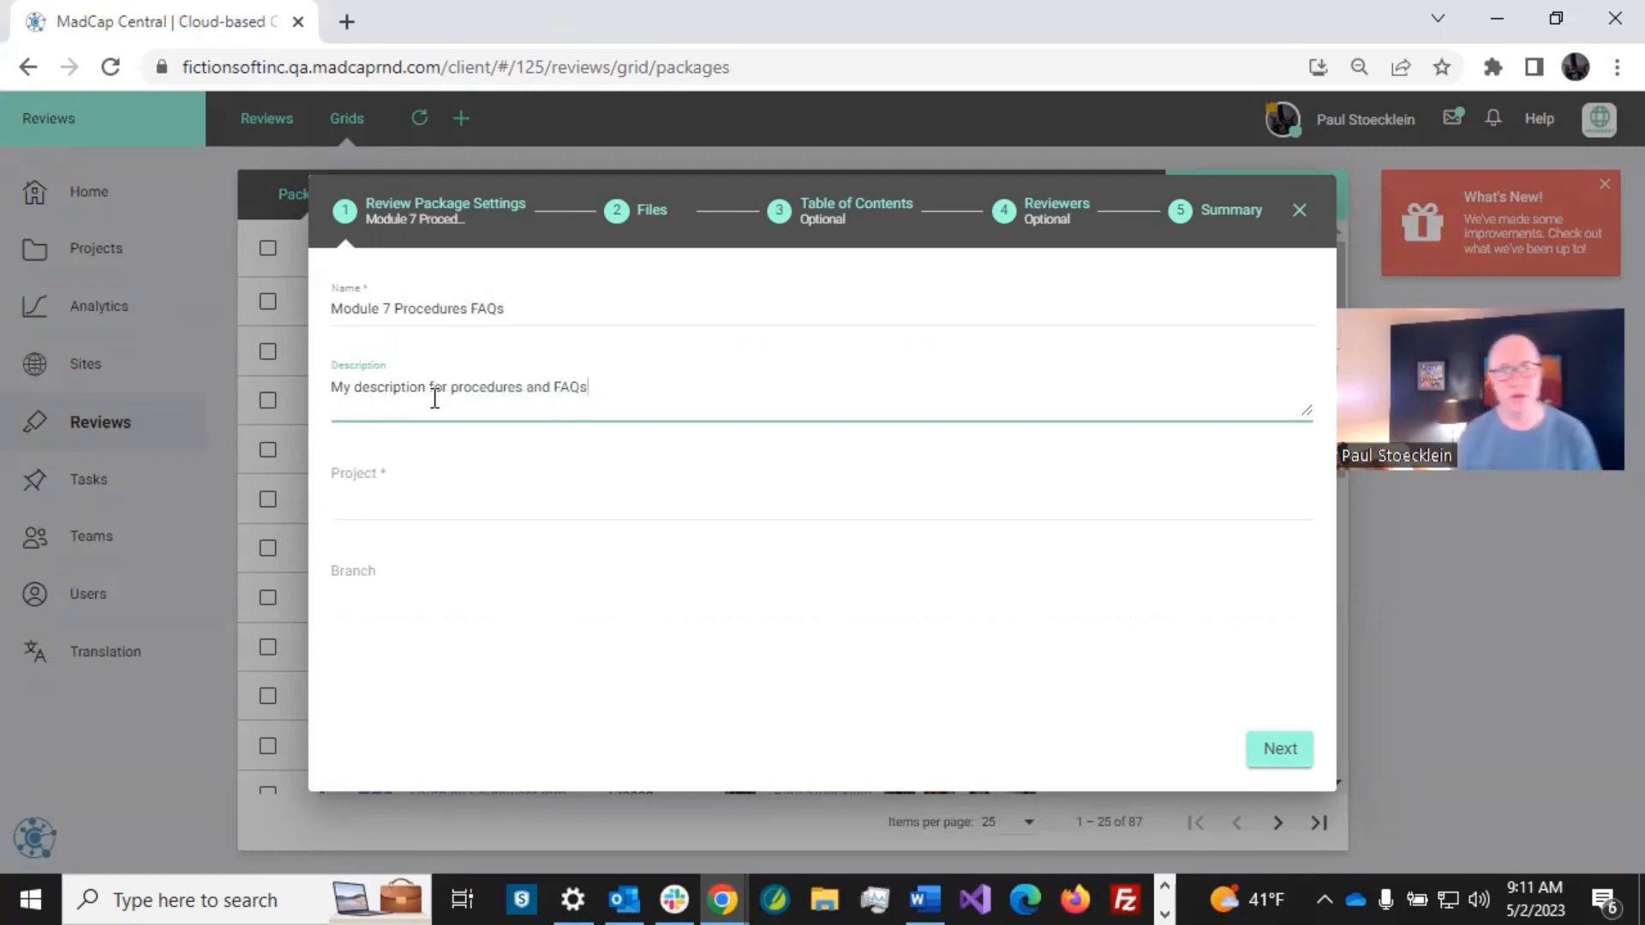
# Set the review package's project to Module7 and its branch to feature2.
pyautogui.click(444, 512)
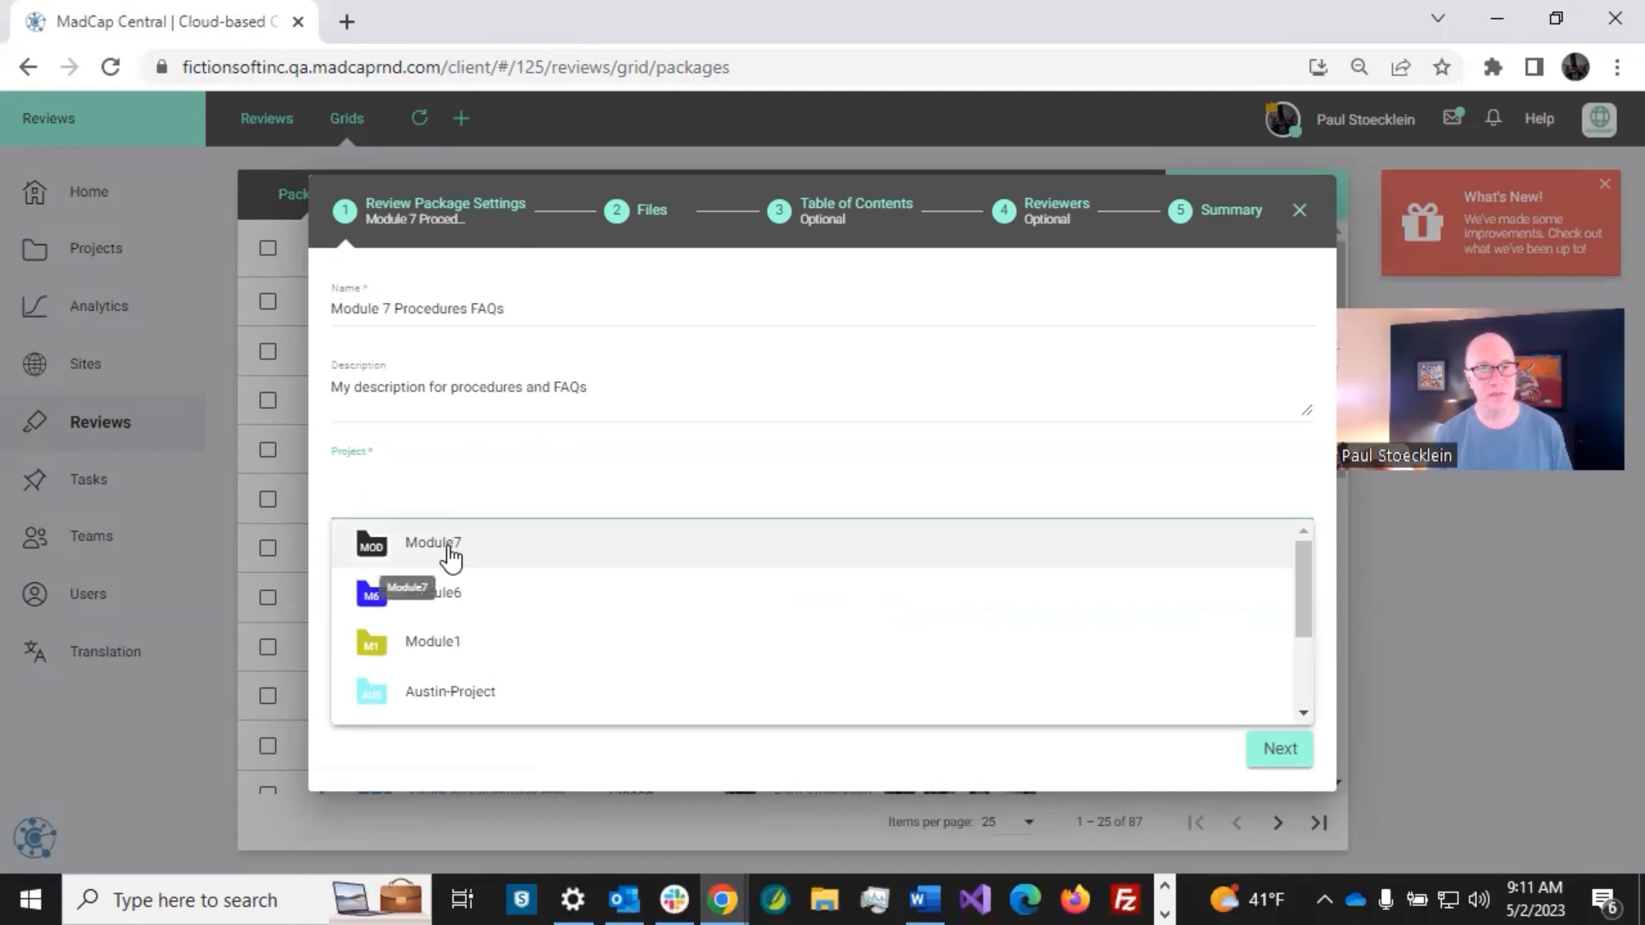
pyautogui.click(451, 557)
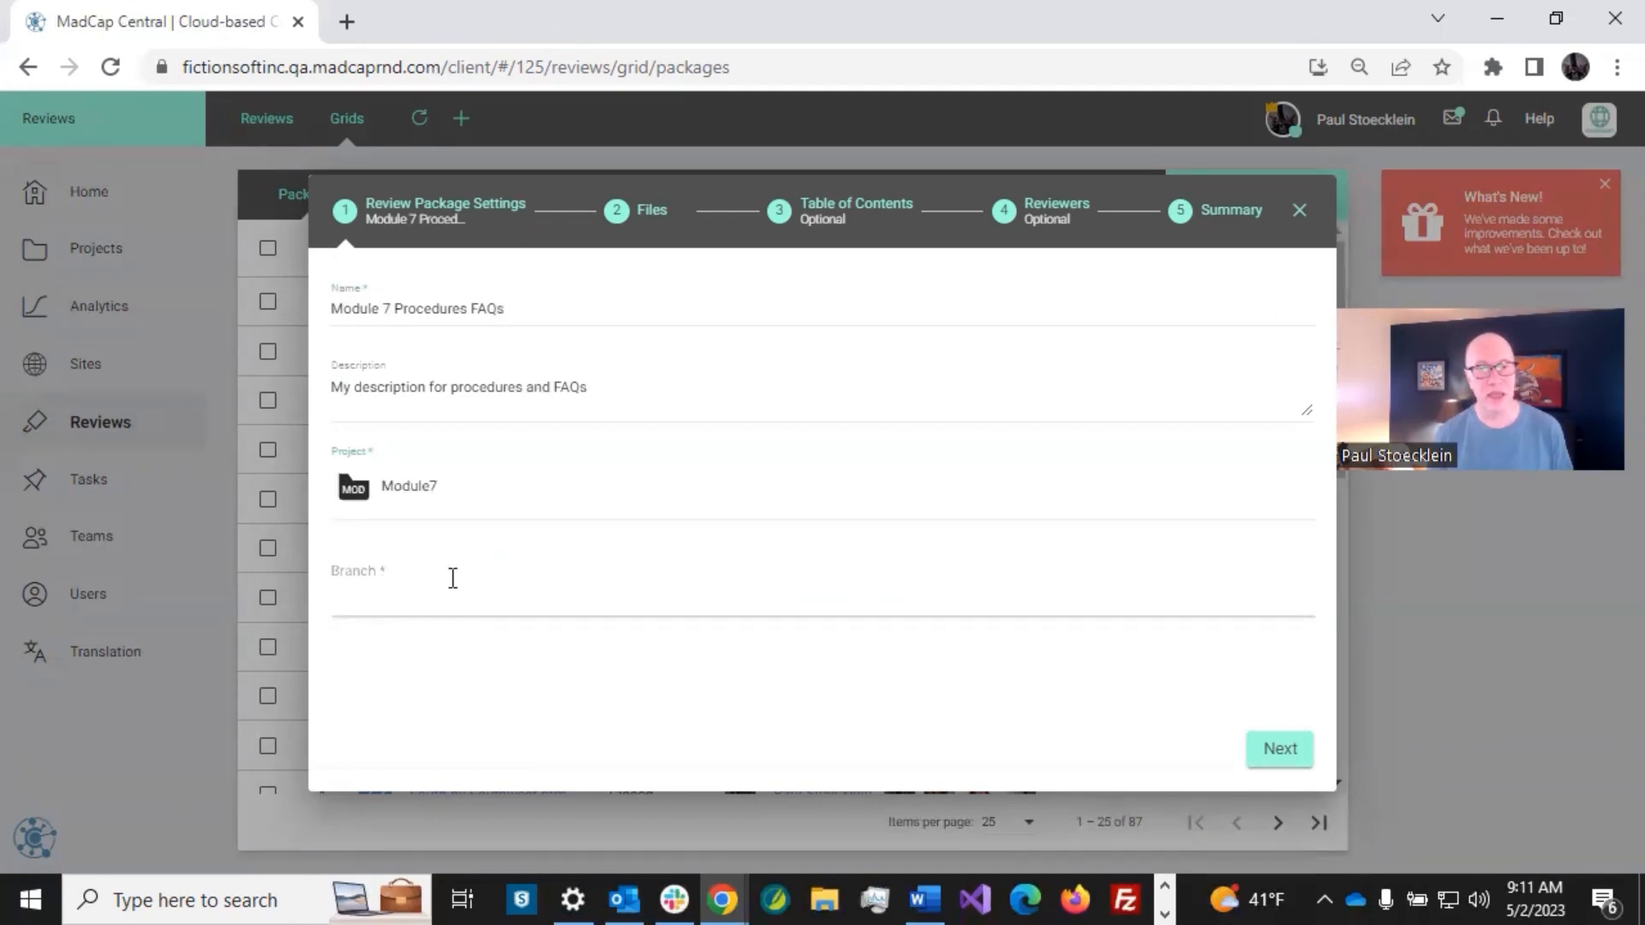
pyautogui.click(458, 591)
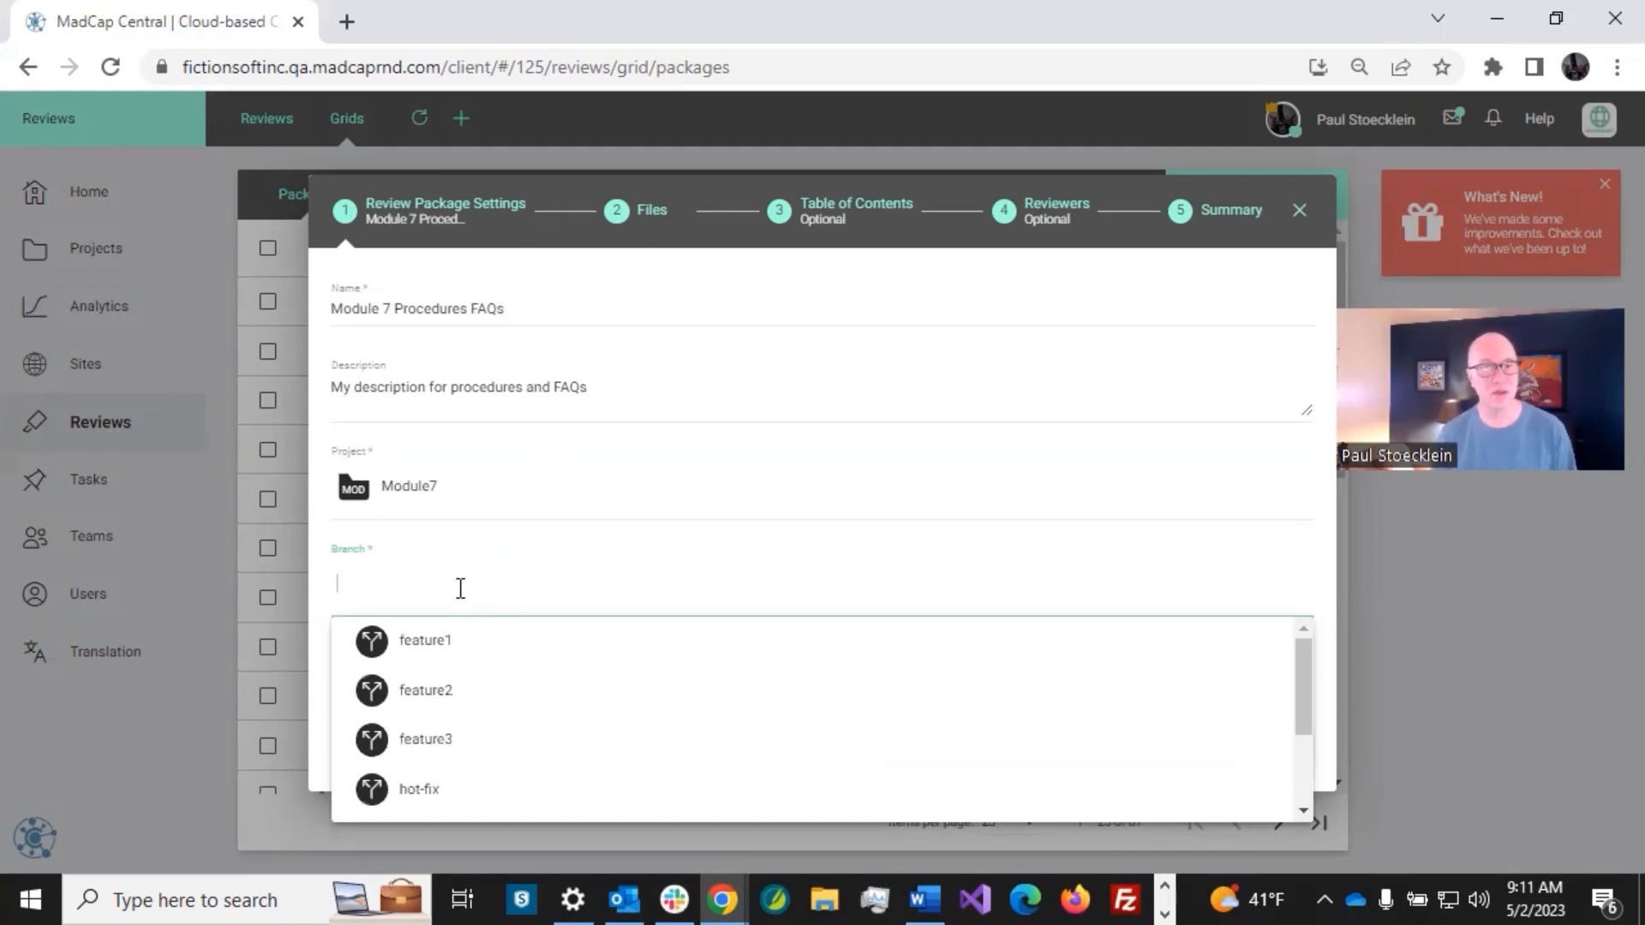
pyautogui.click(456, 693)
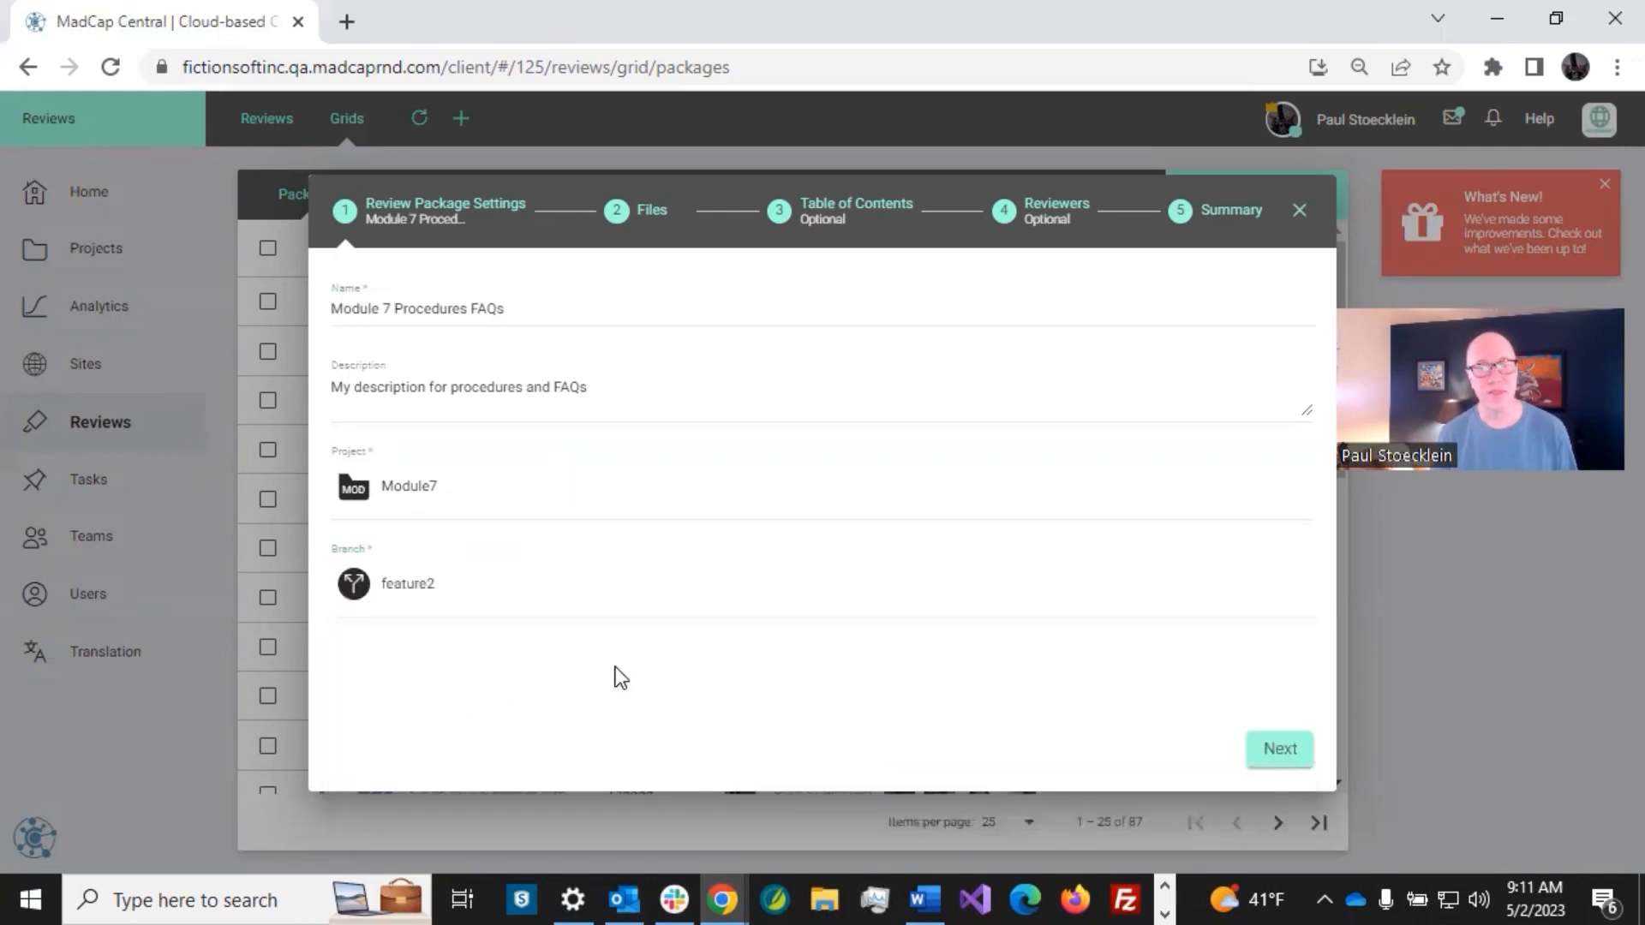
# Include the whole C-Procedure-Topics folder and FAQs.htm from the D-Reference folder in the review package.
pyautogui.click(646, 212)
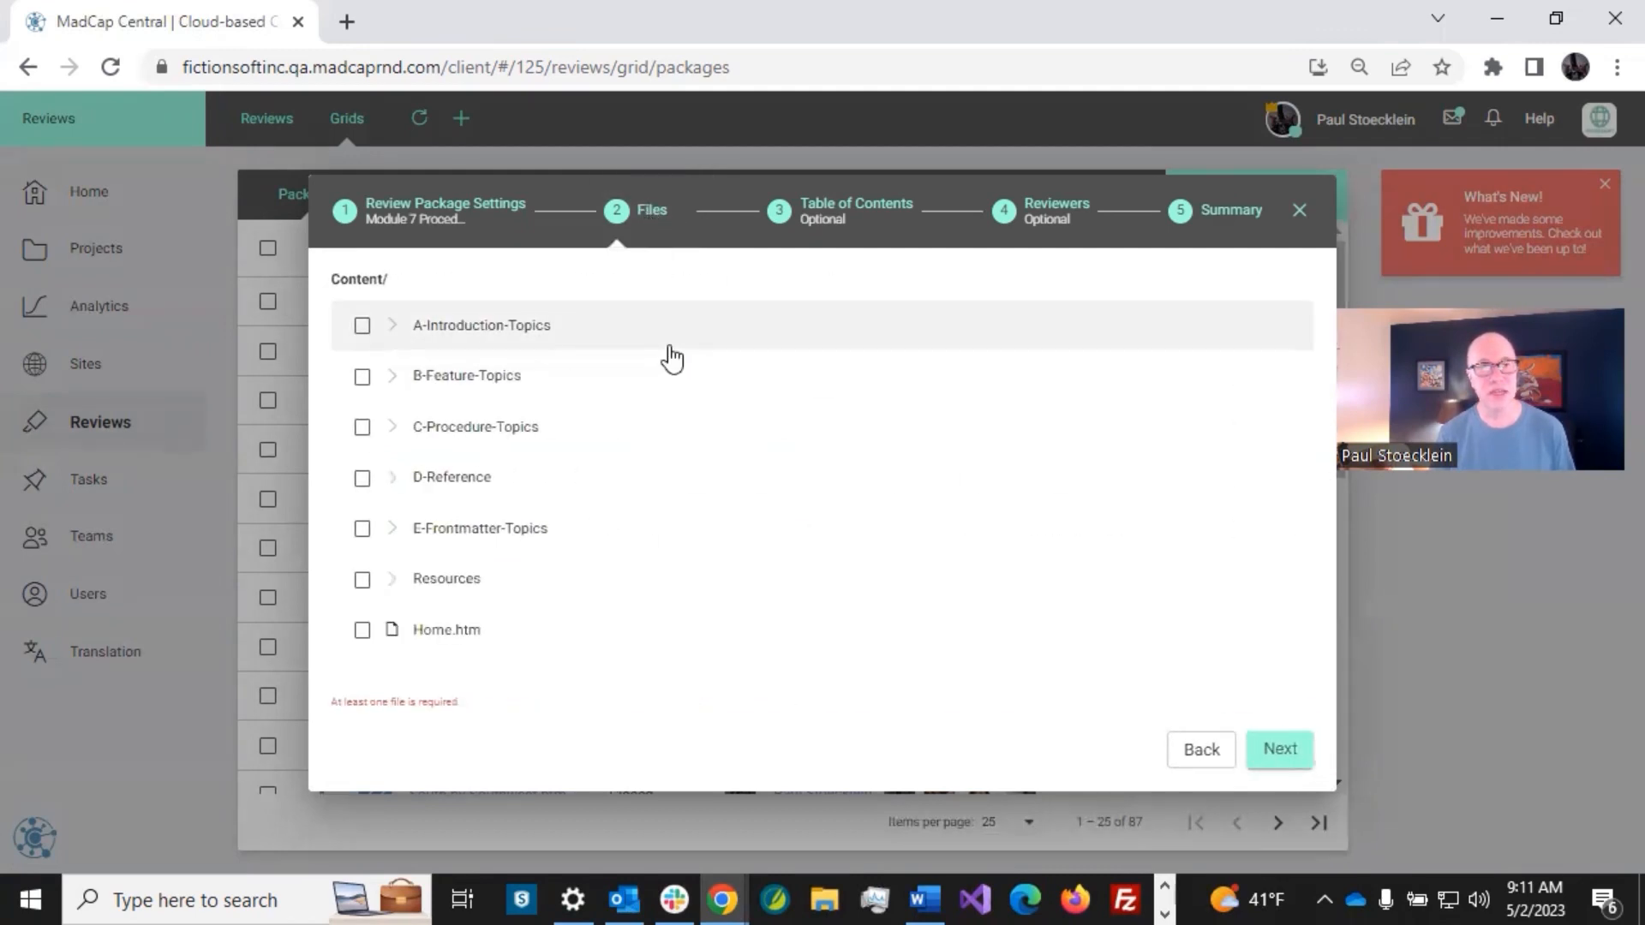
pyautogui.click(362, 430)
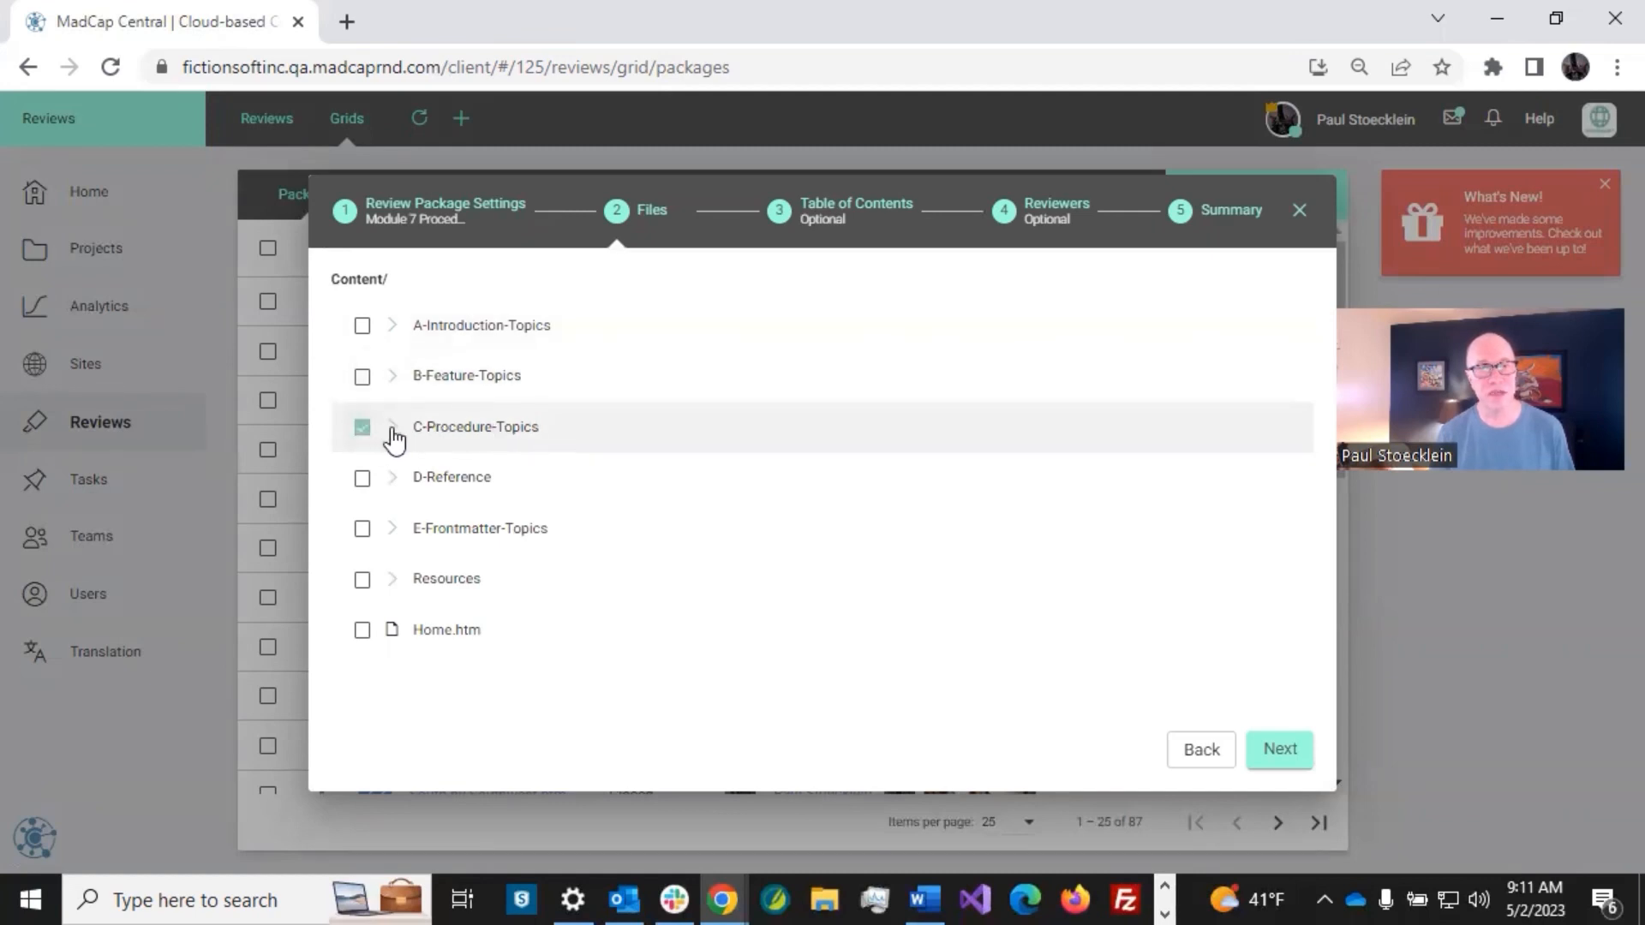
pyautogui.click(394, 432)
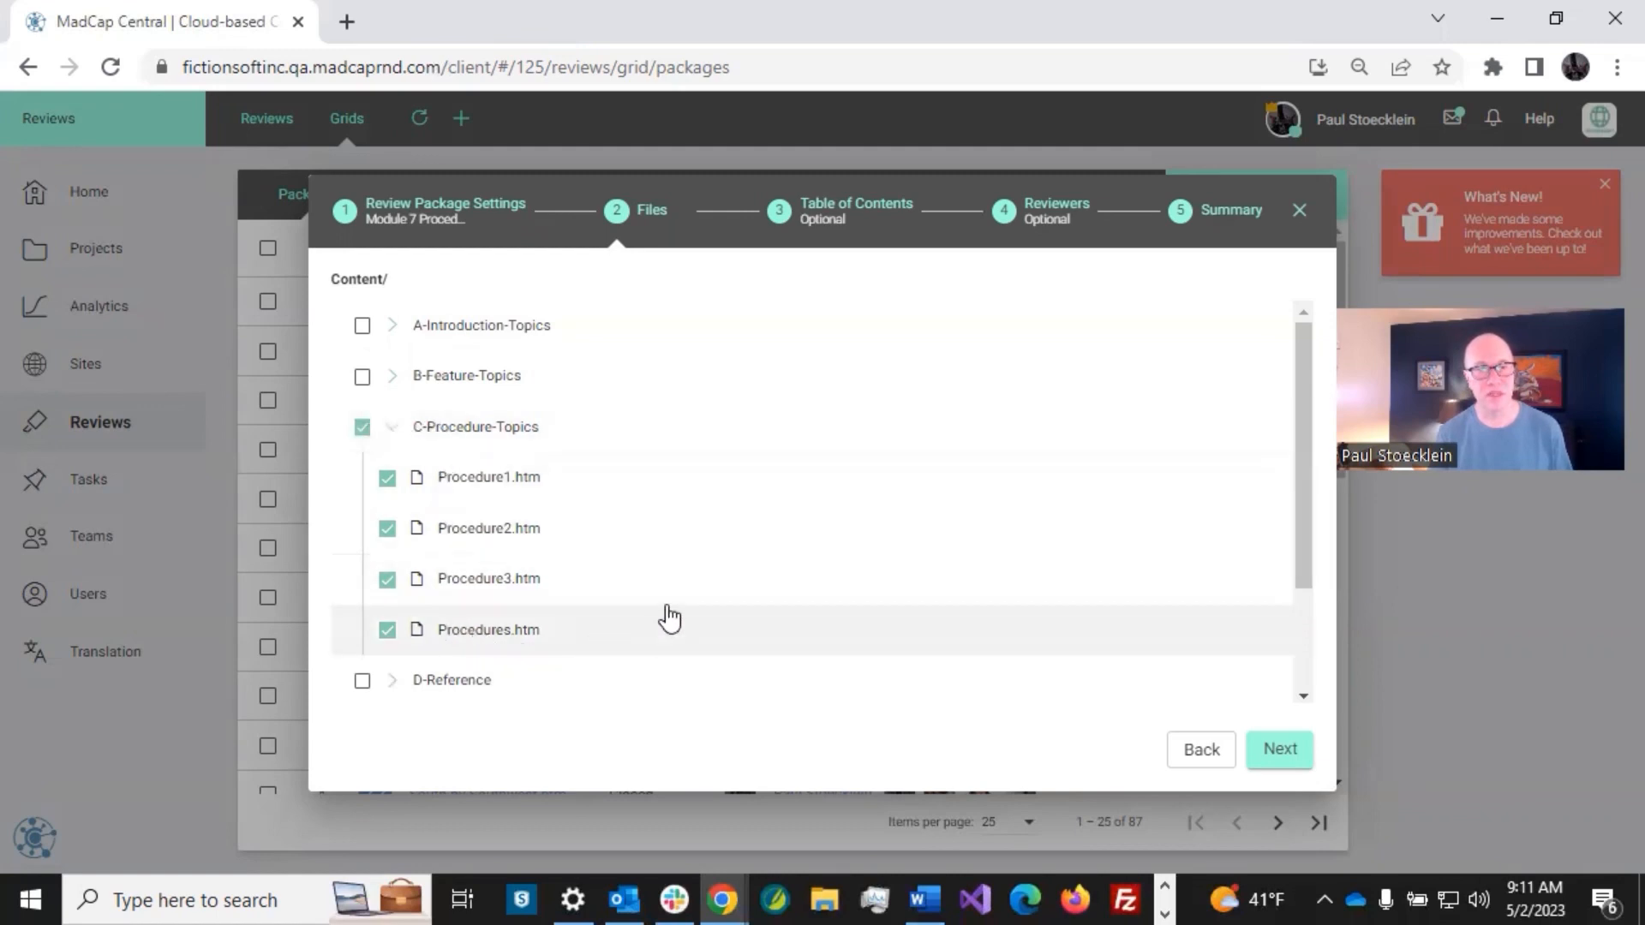
pyautogui.scroll(-3, 682, 590)
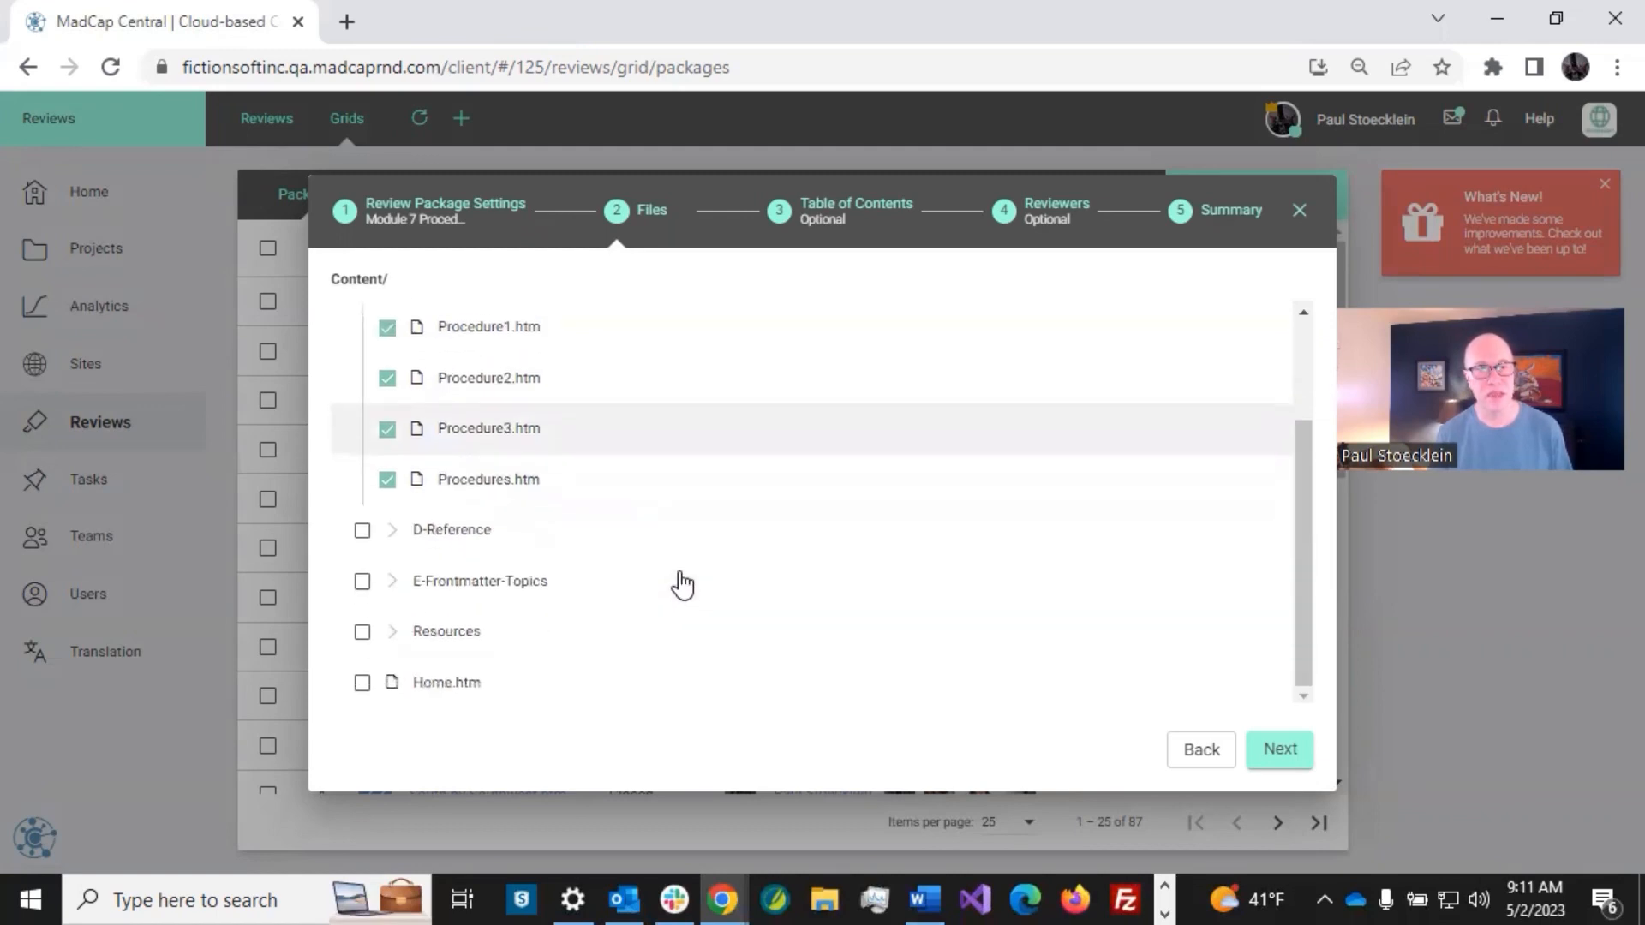
pyautogui.click(391, 531)
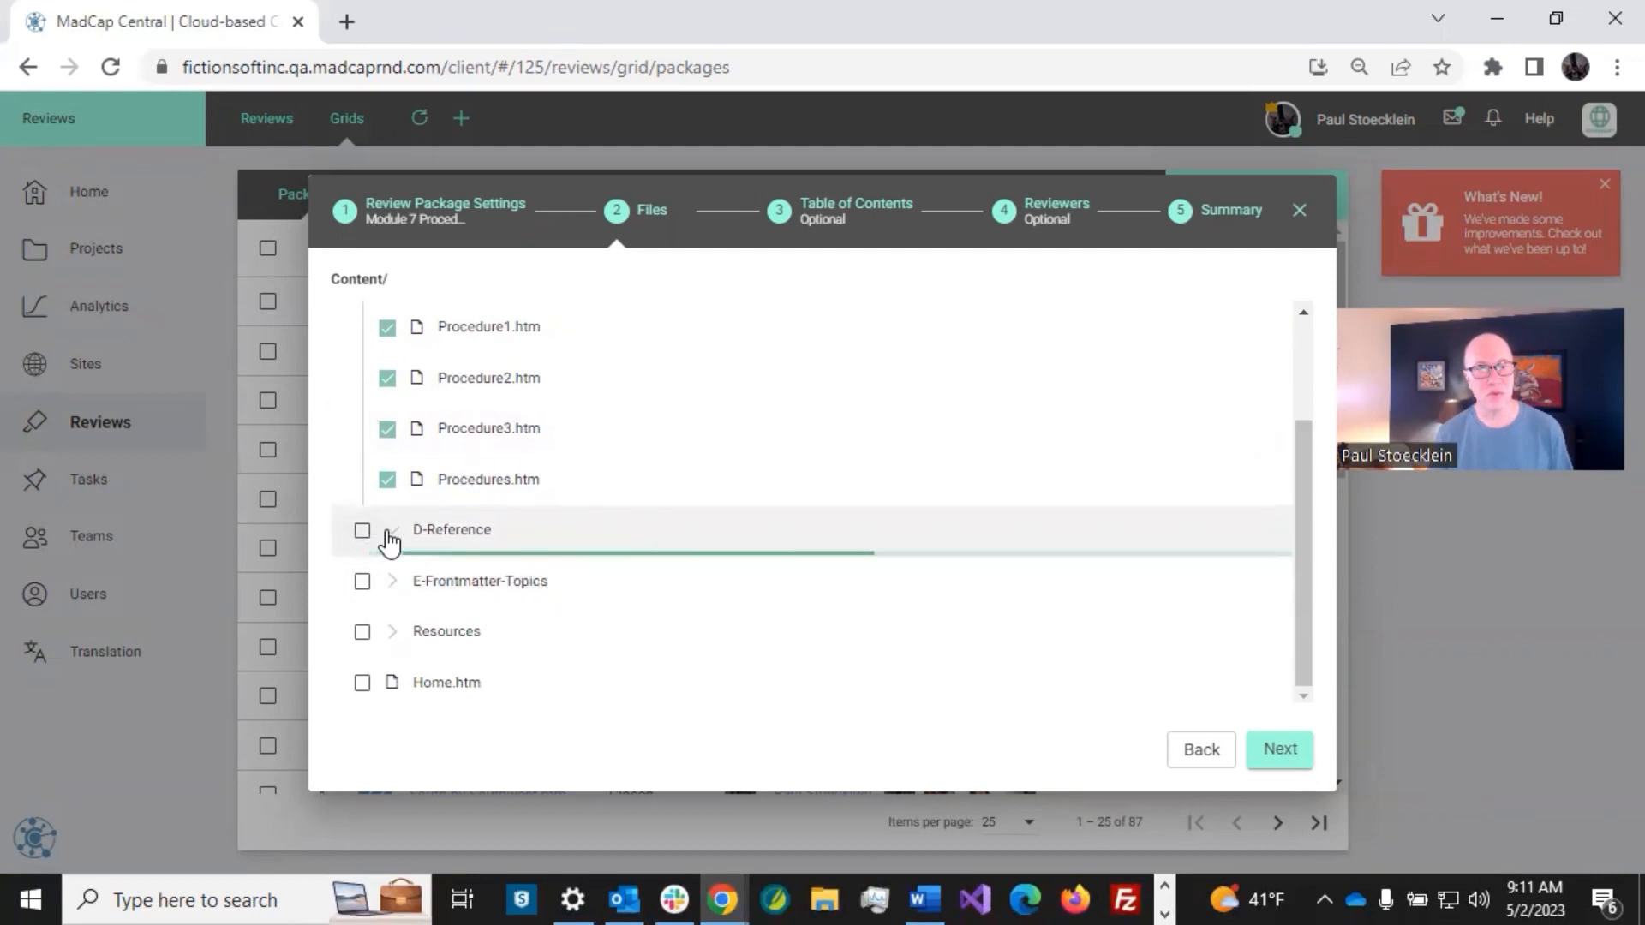
pyautogui.click(387, 631)
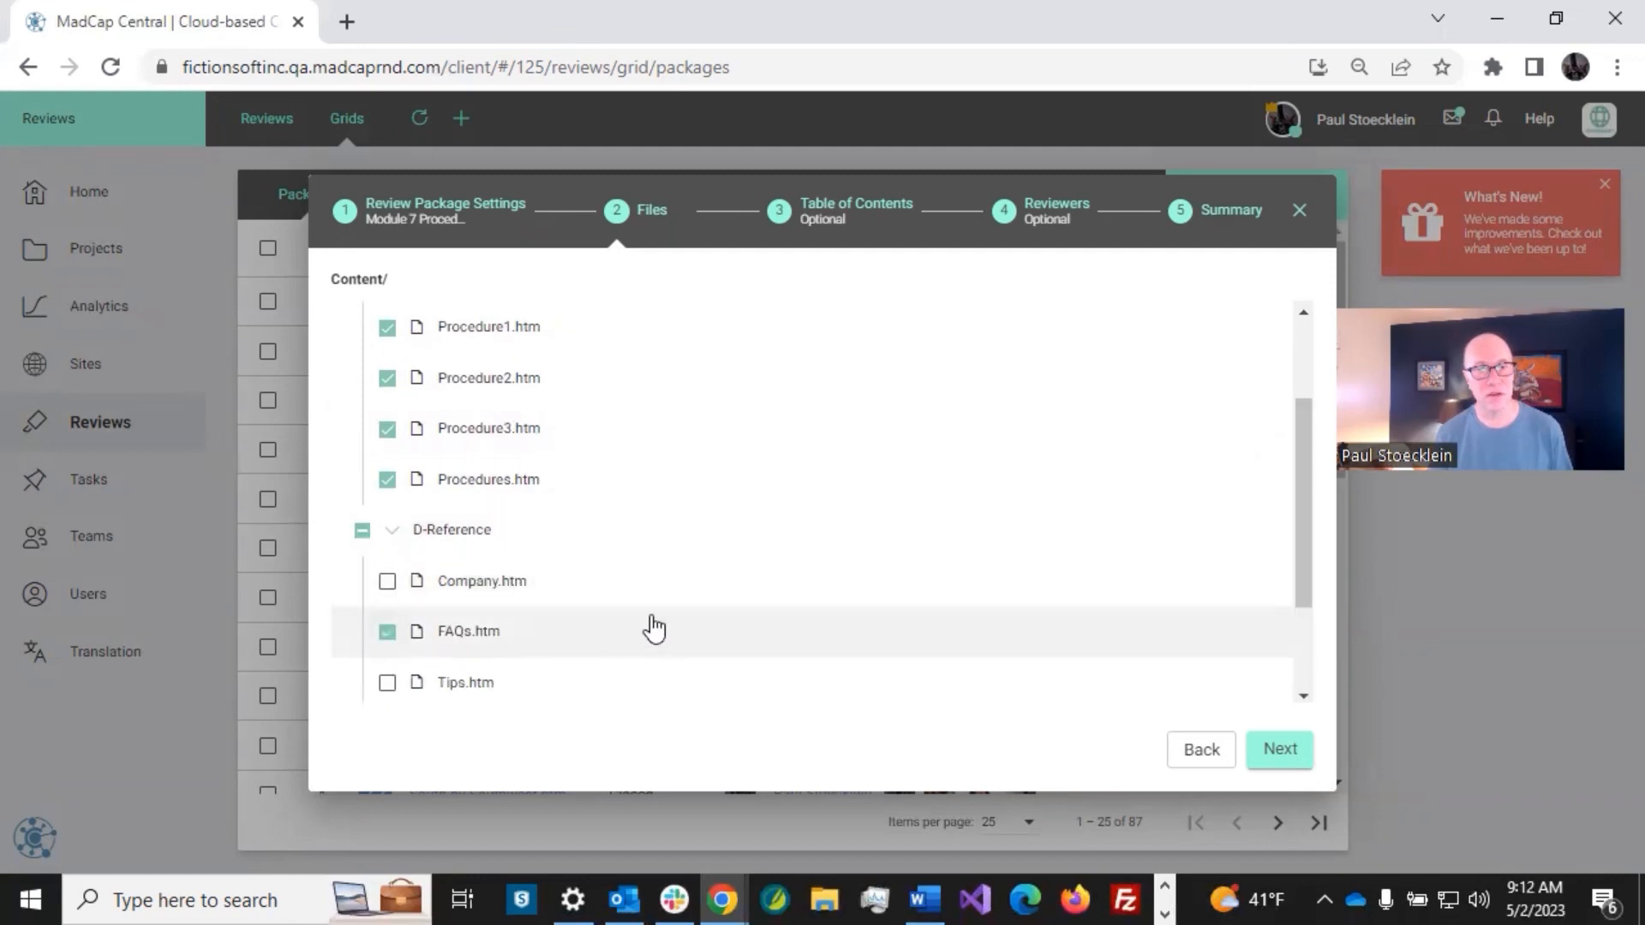
# Associate the Online.fltoc table of contents with the review package's files.
pyautogui.click(1285, 753)
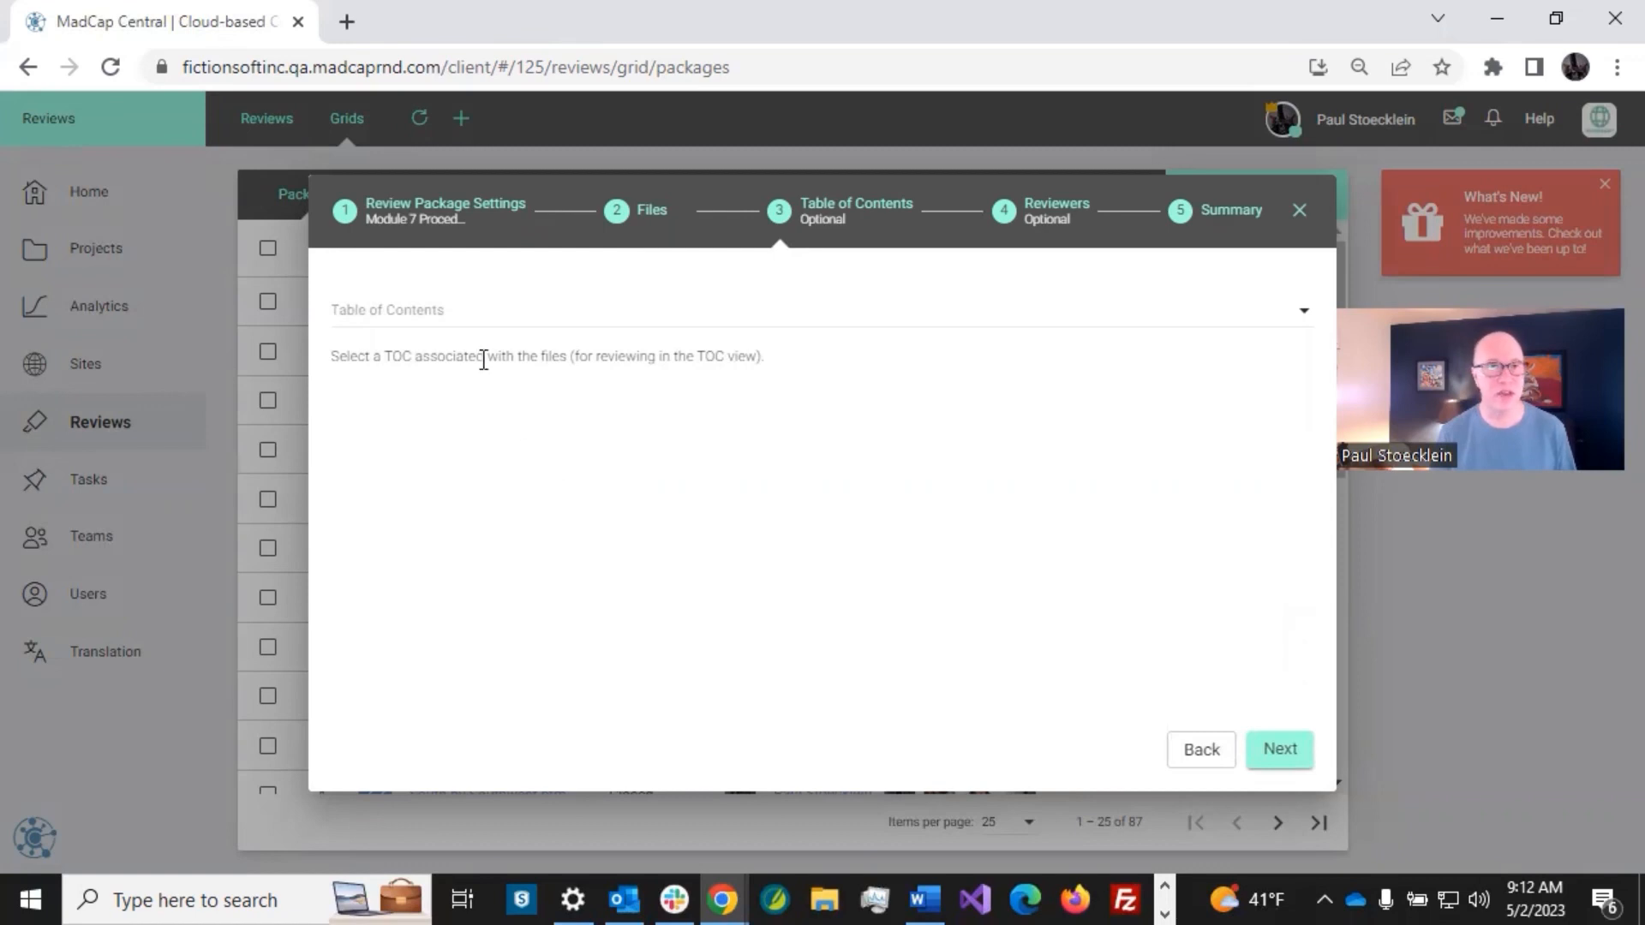
pyautogui.click(475, 317)
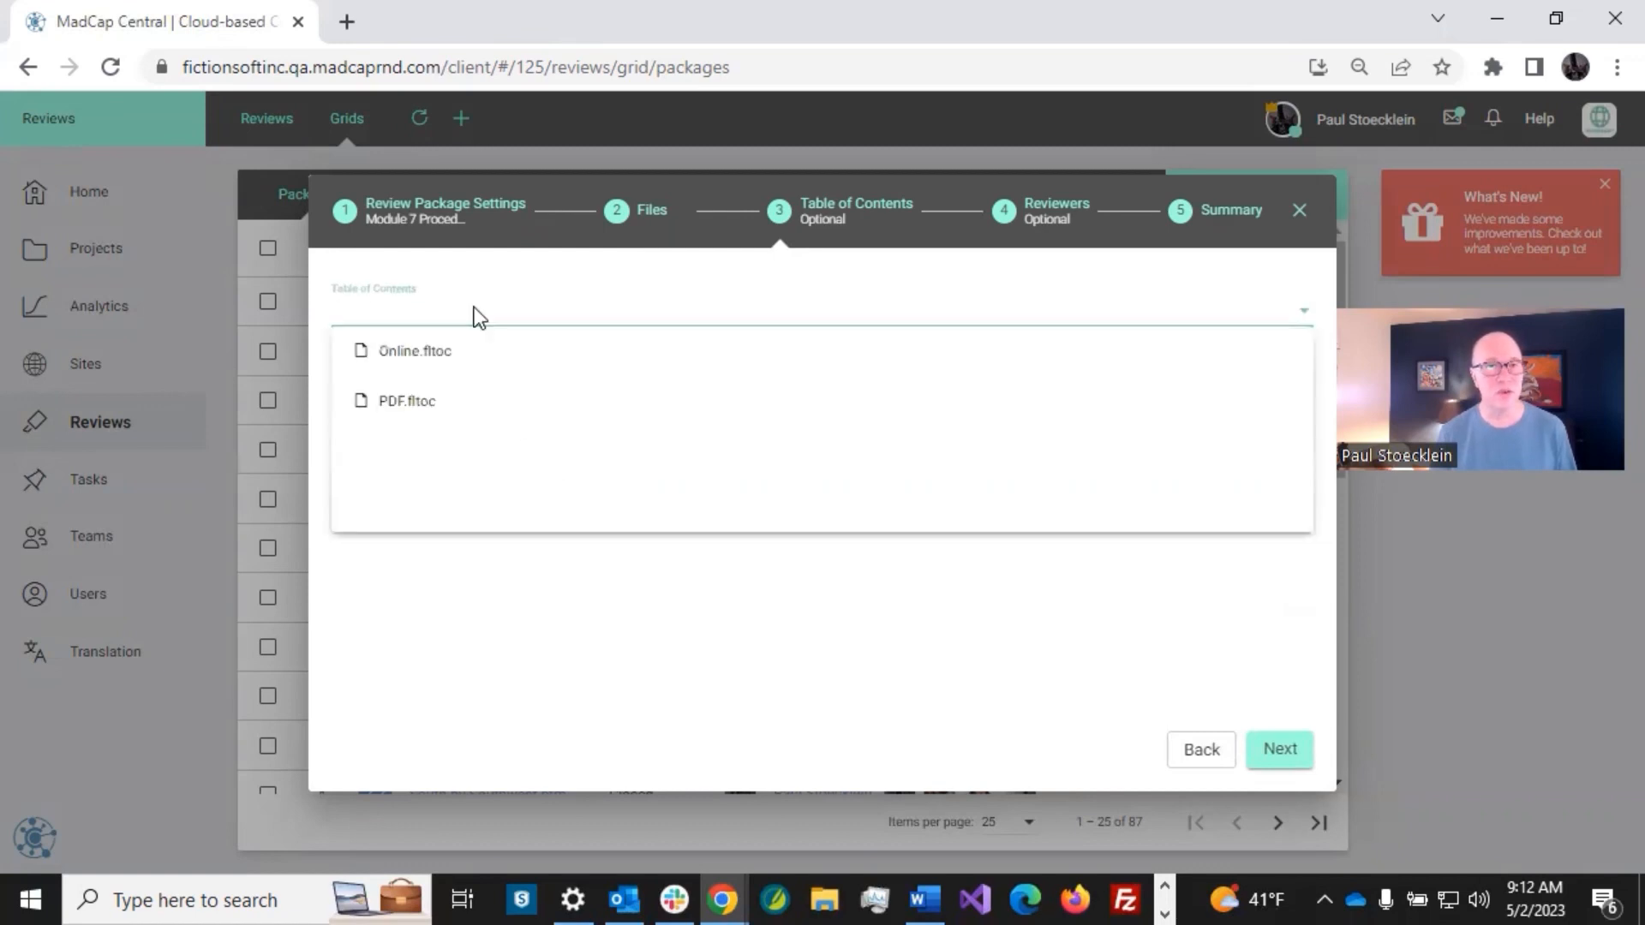
pyautogui.click(447, 355)
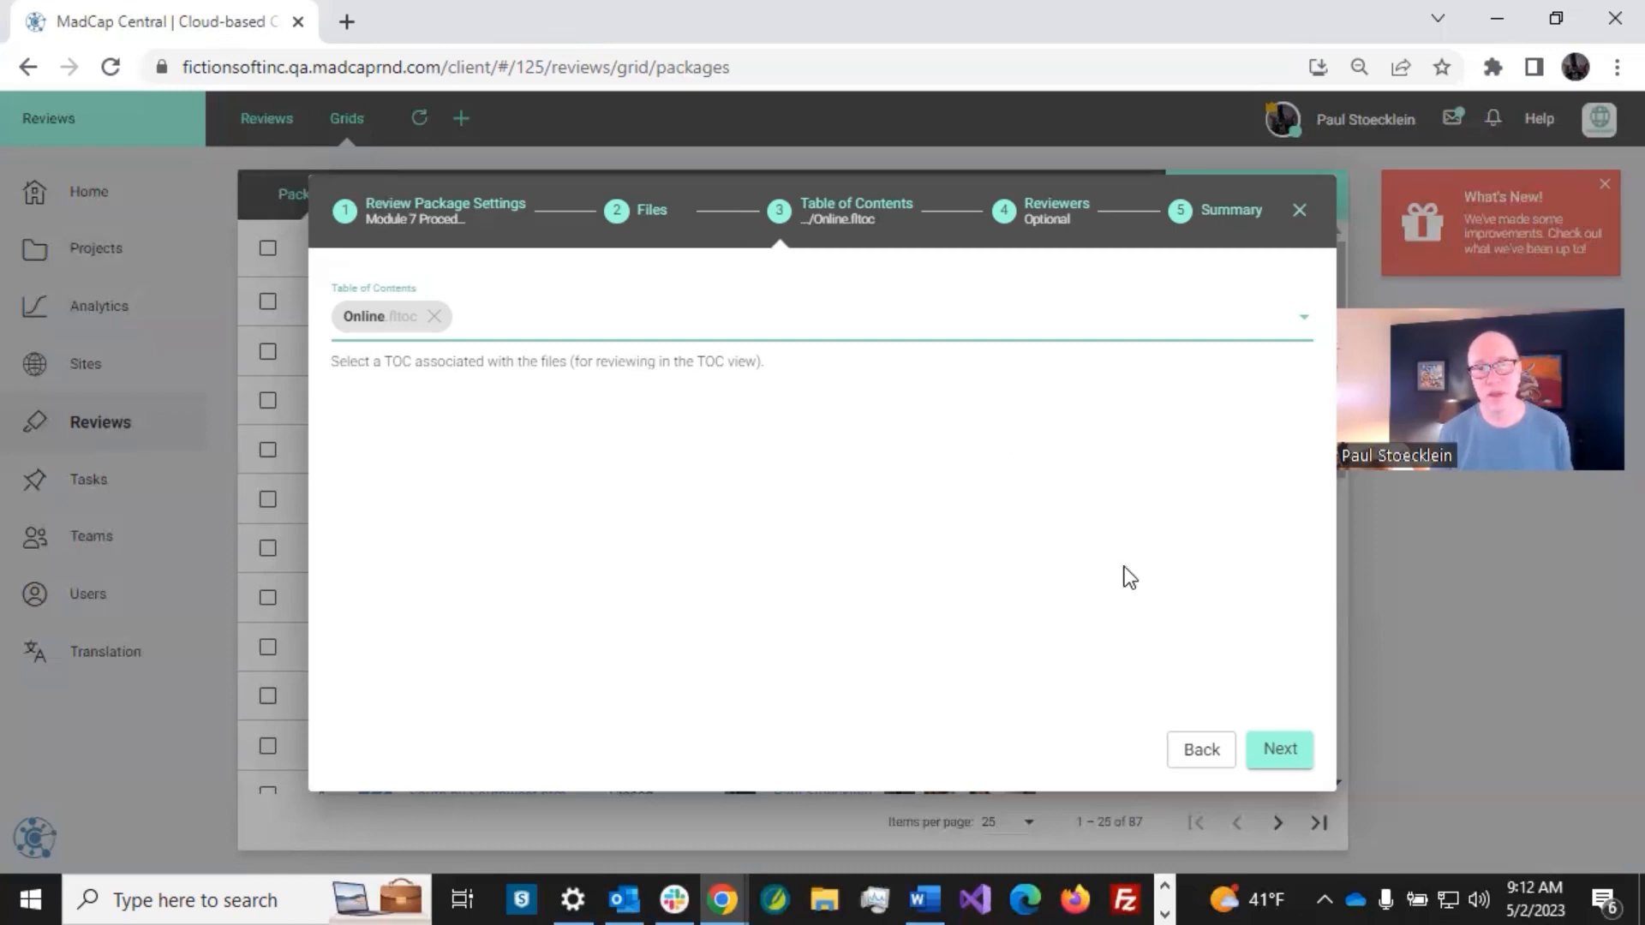
# Assign three reviewers, the first in the list, one from the middle and one near the end, and proceed to the package summary.
pyautogui.click(1271, 748)
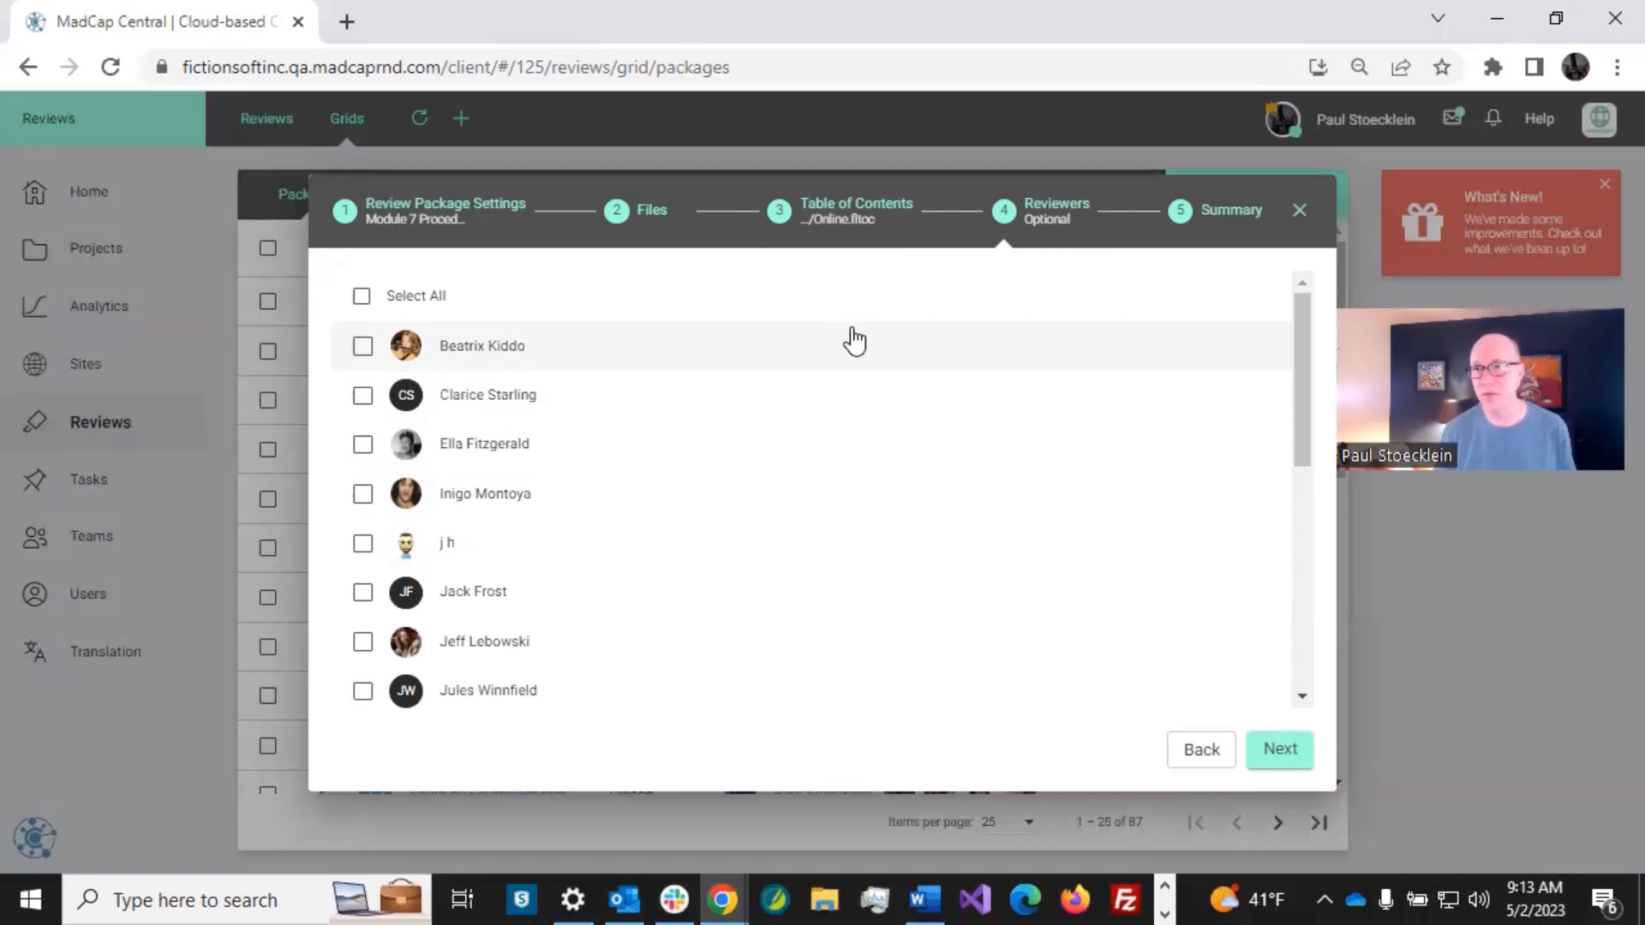
pyautogui.click(362, 347)
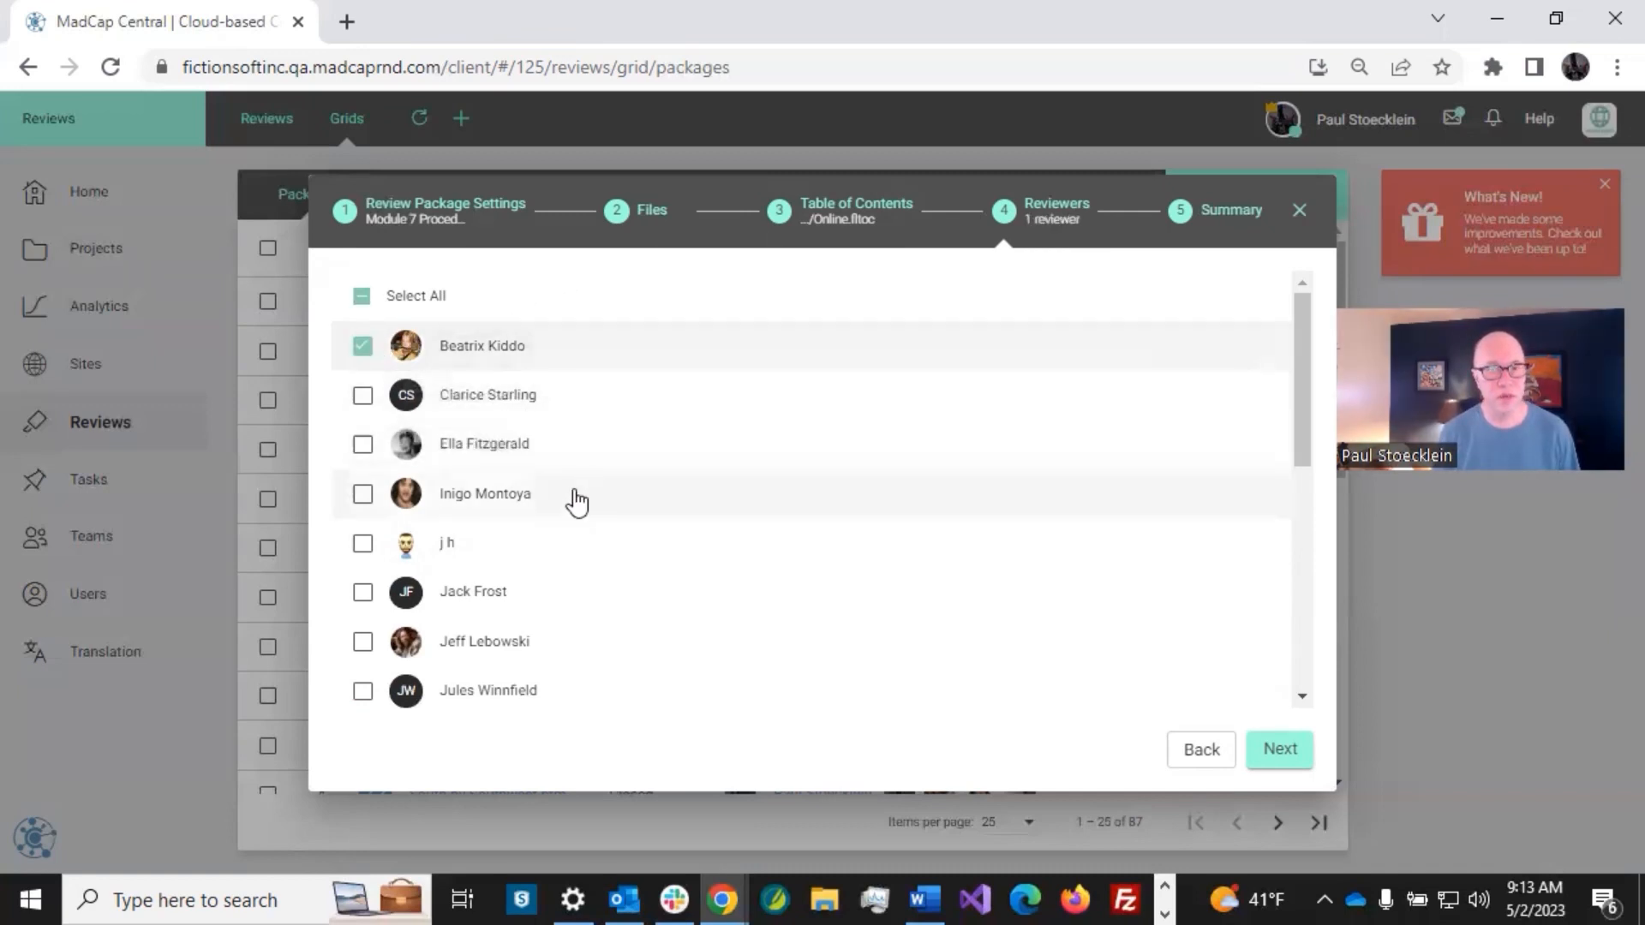
pyautogui.scroll(-5, 576, 501)
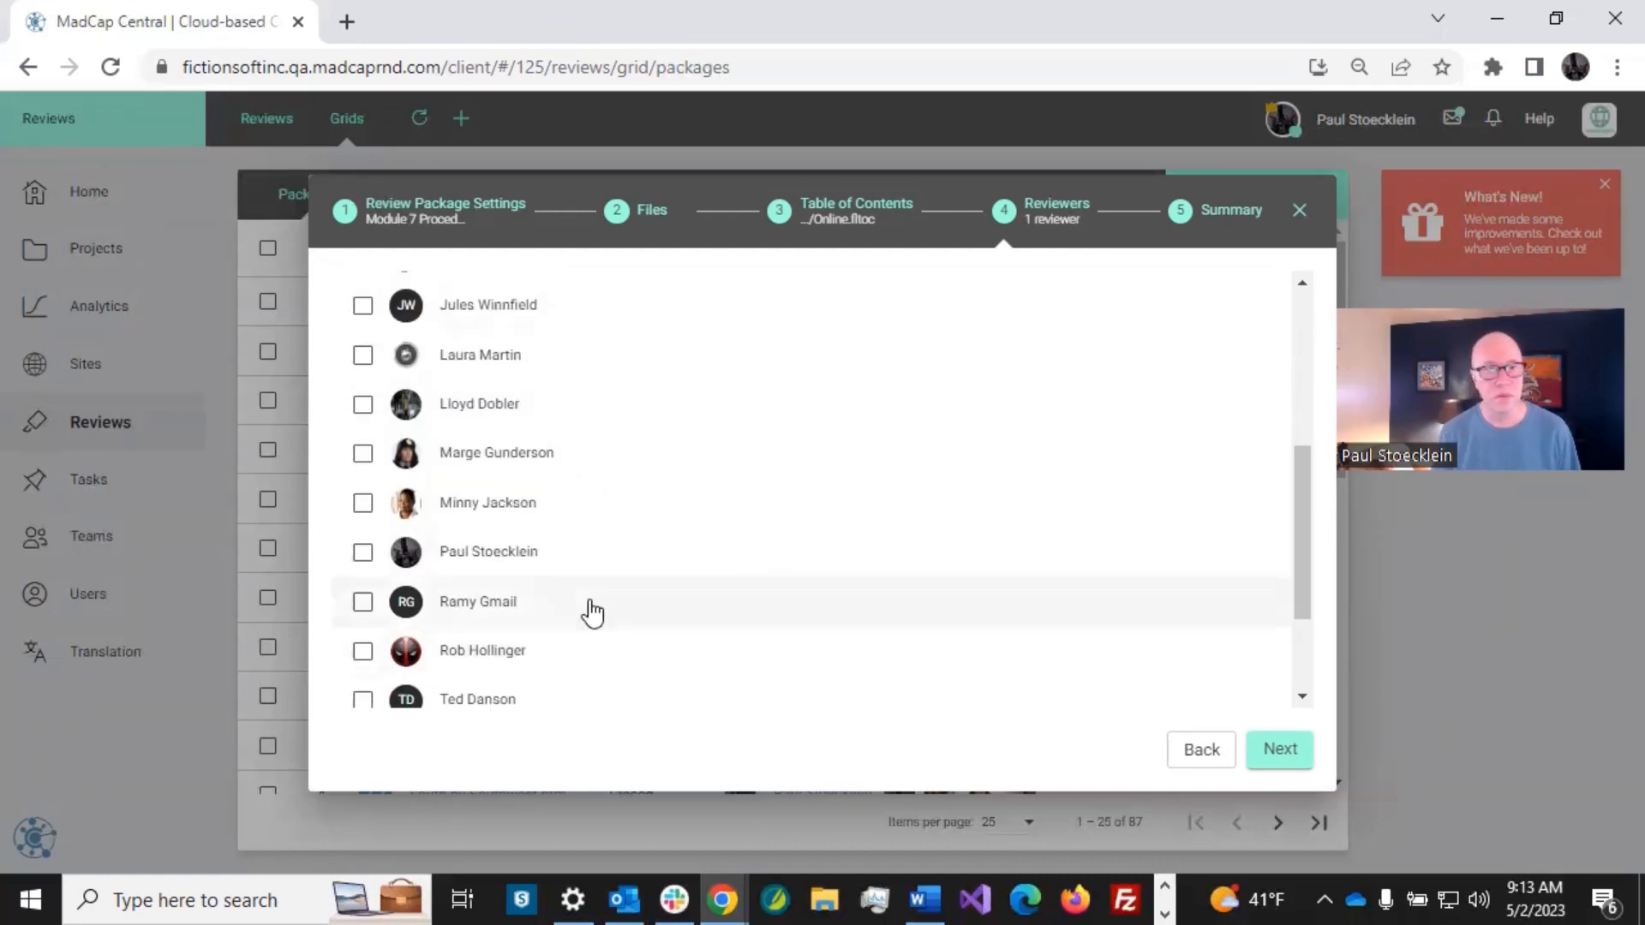
pyautogui.click(364, 455)
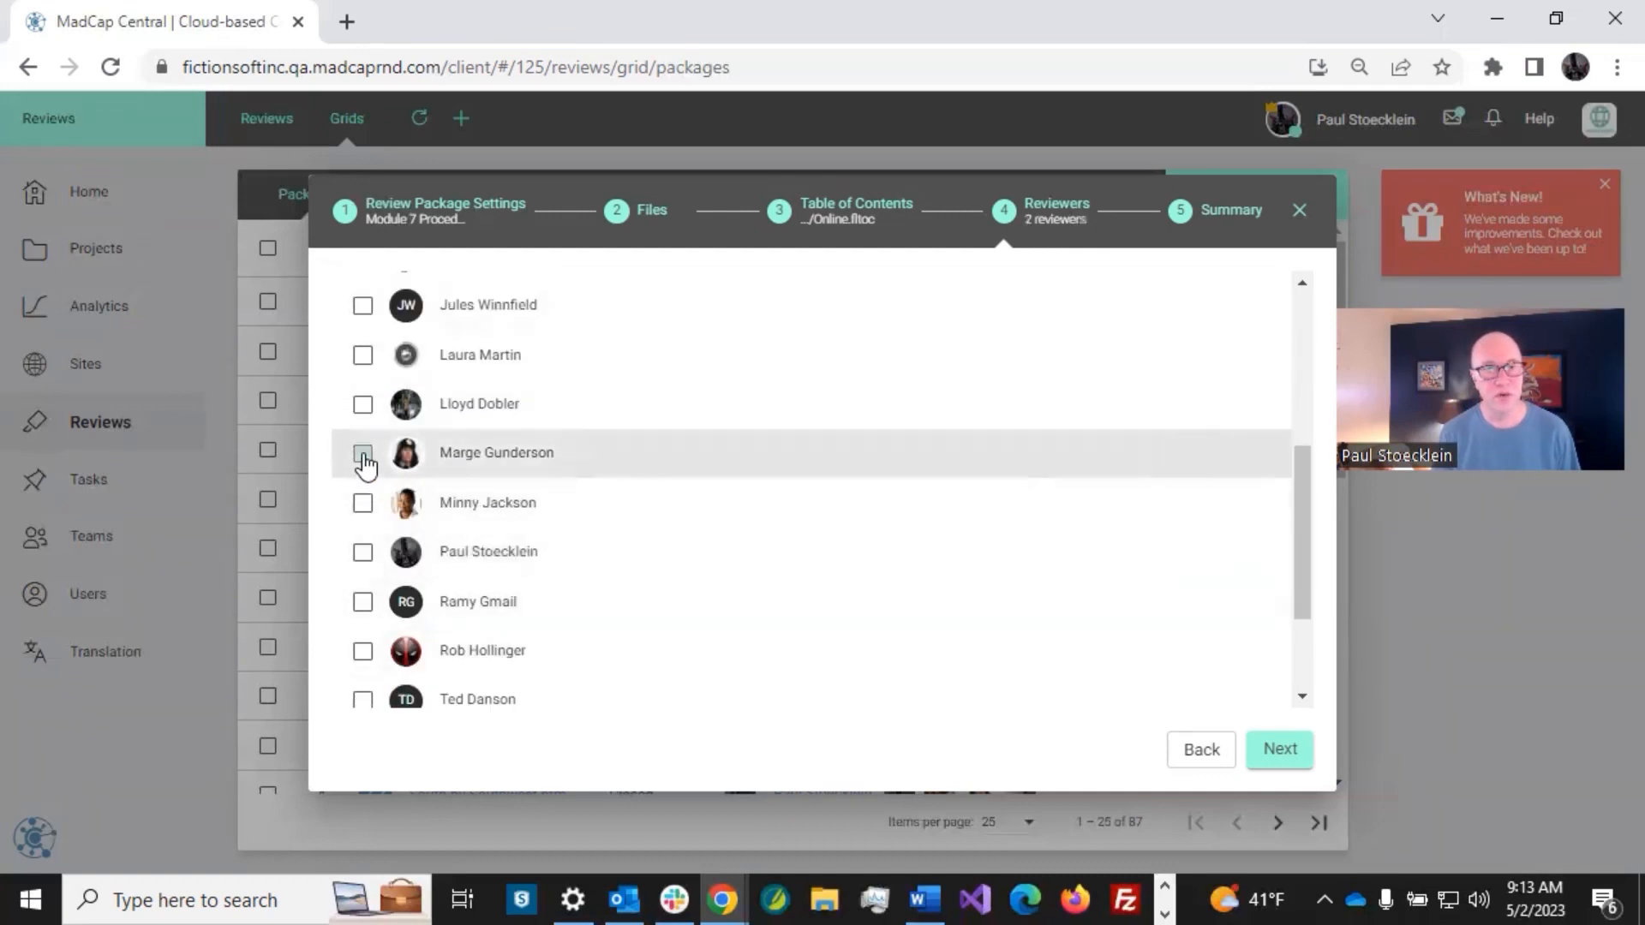
pyautogui.scroll(-3, 363, 463)
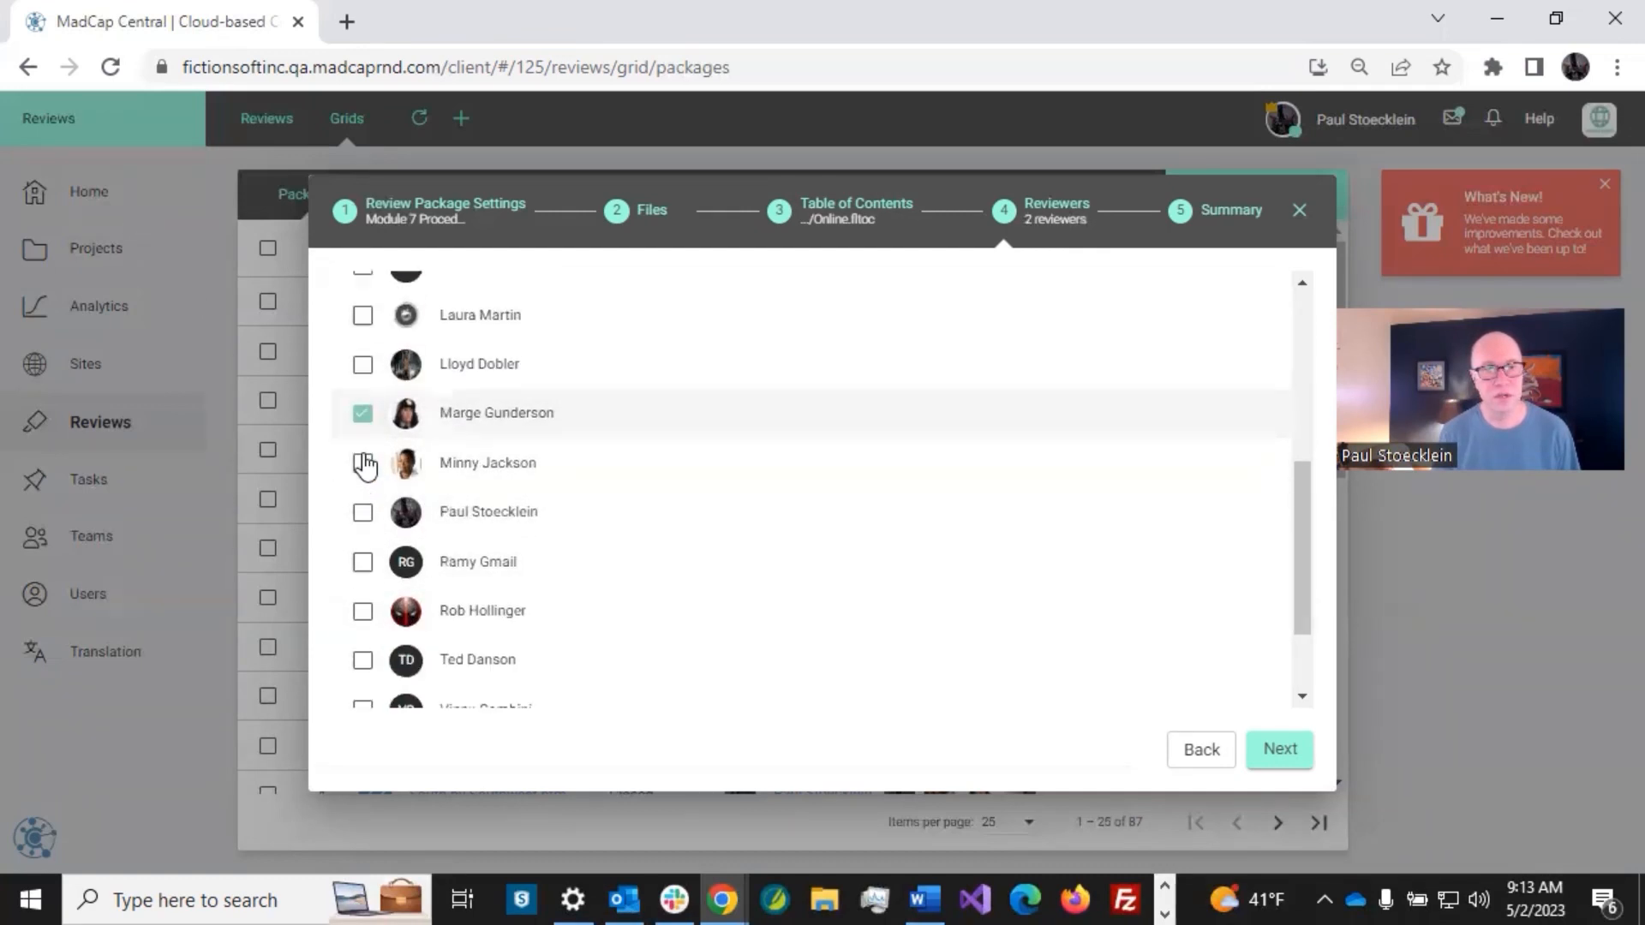
pyautogui.click(363, 583)
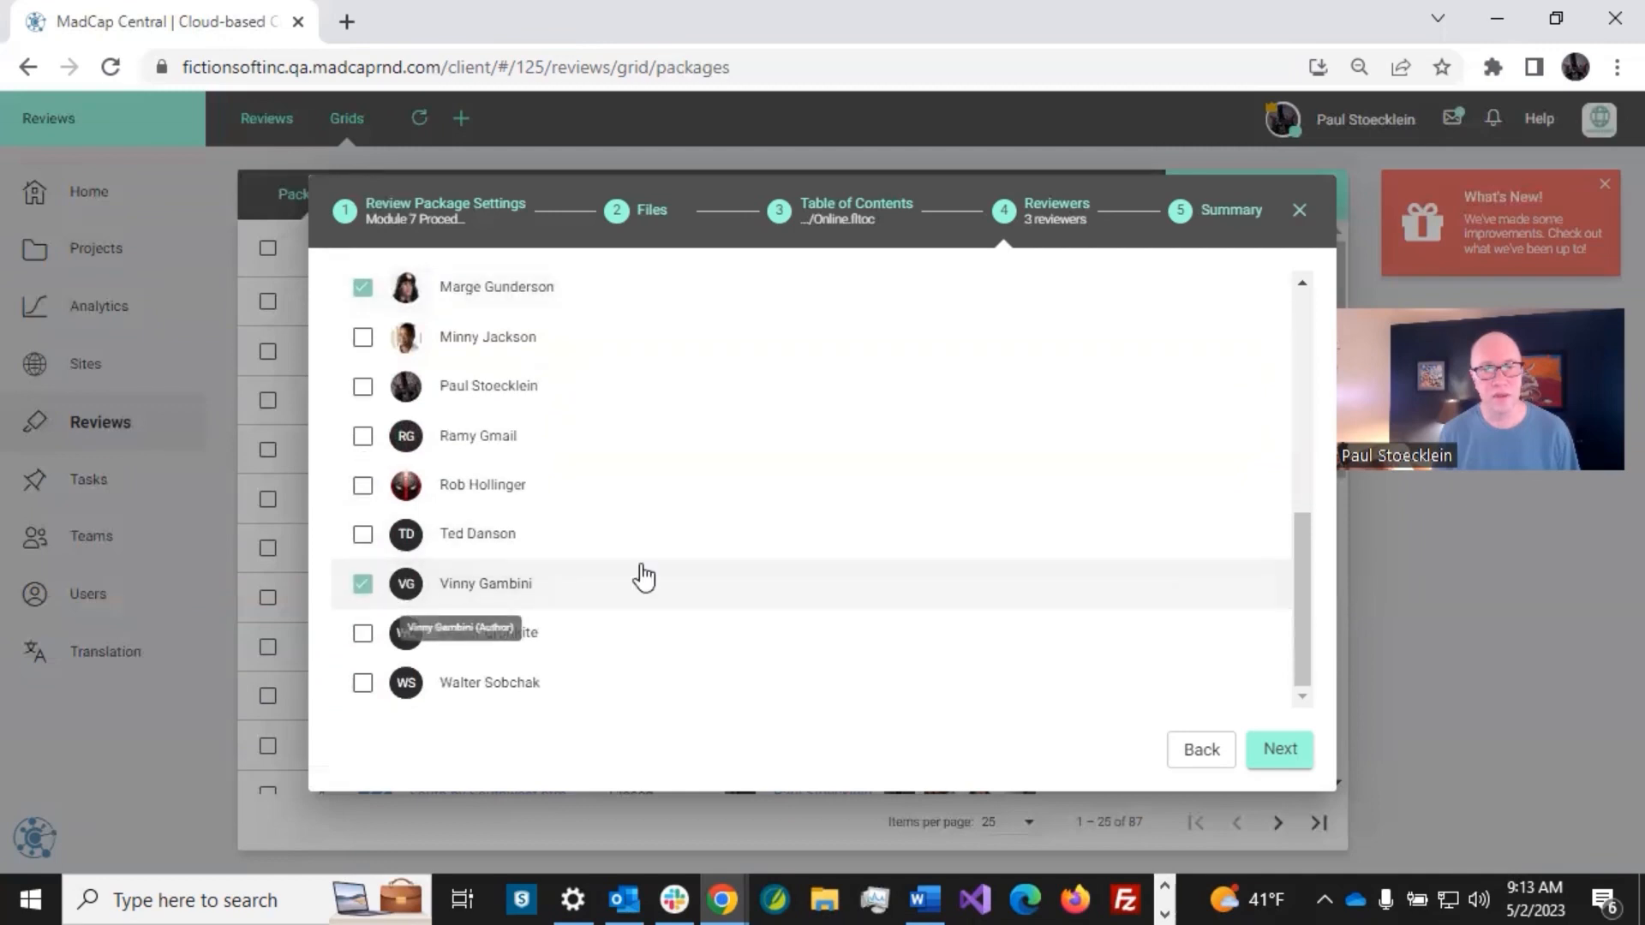
pyautogui.click(1298, 750)
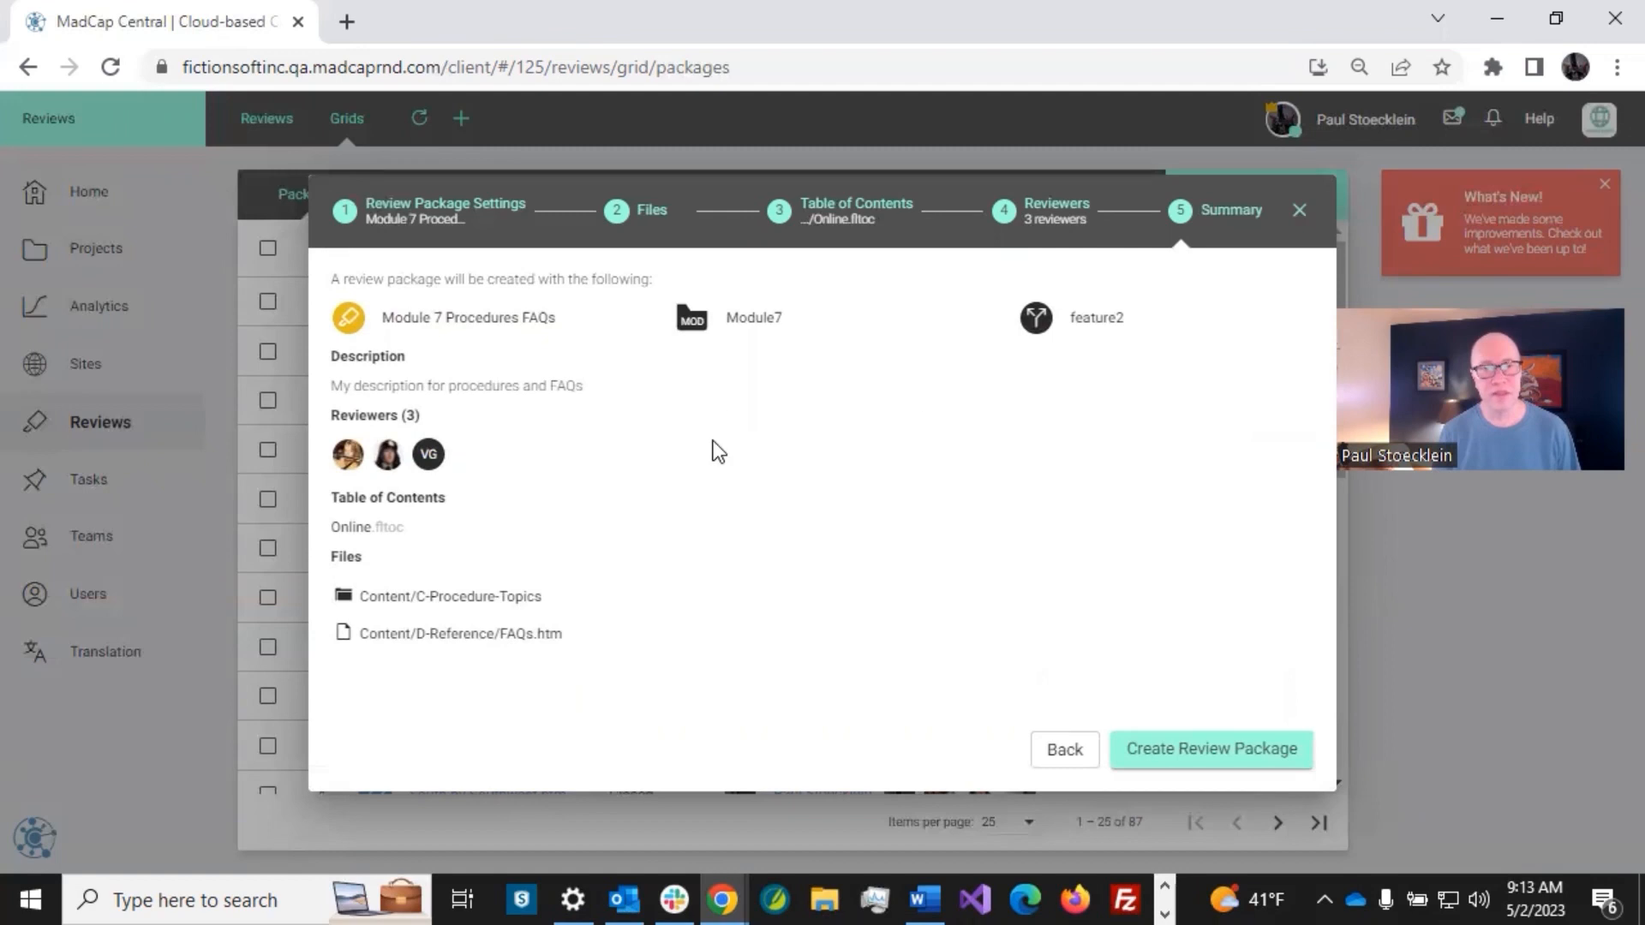
# Create the review package, then open Module 7 Procedures FAQs among the sent packages and check its source.
pyautogui.click(1184, 755)
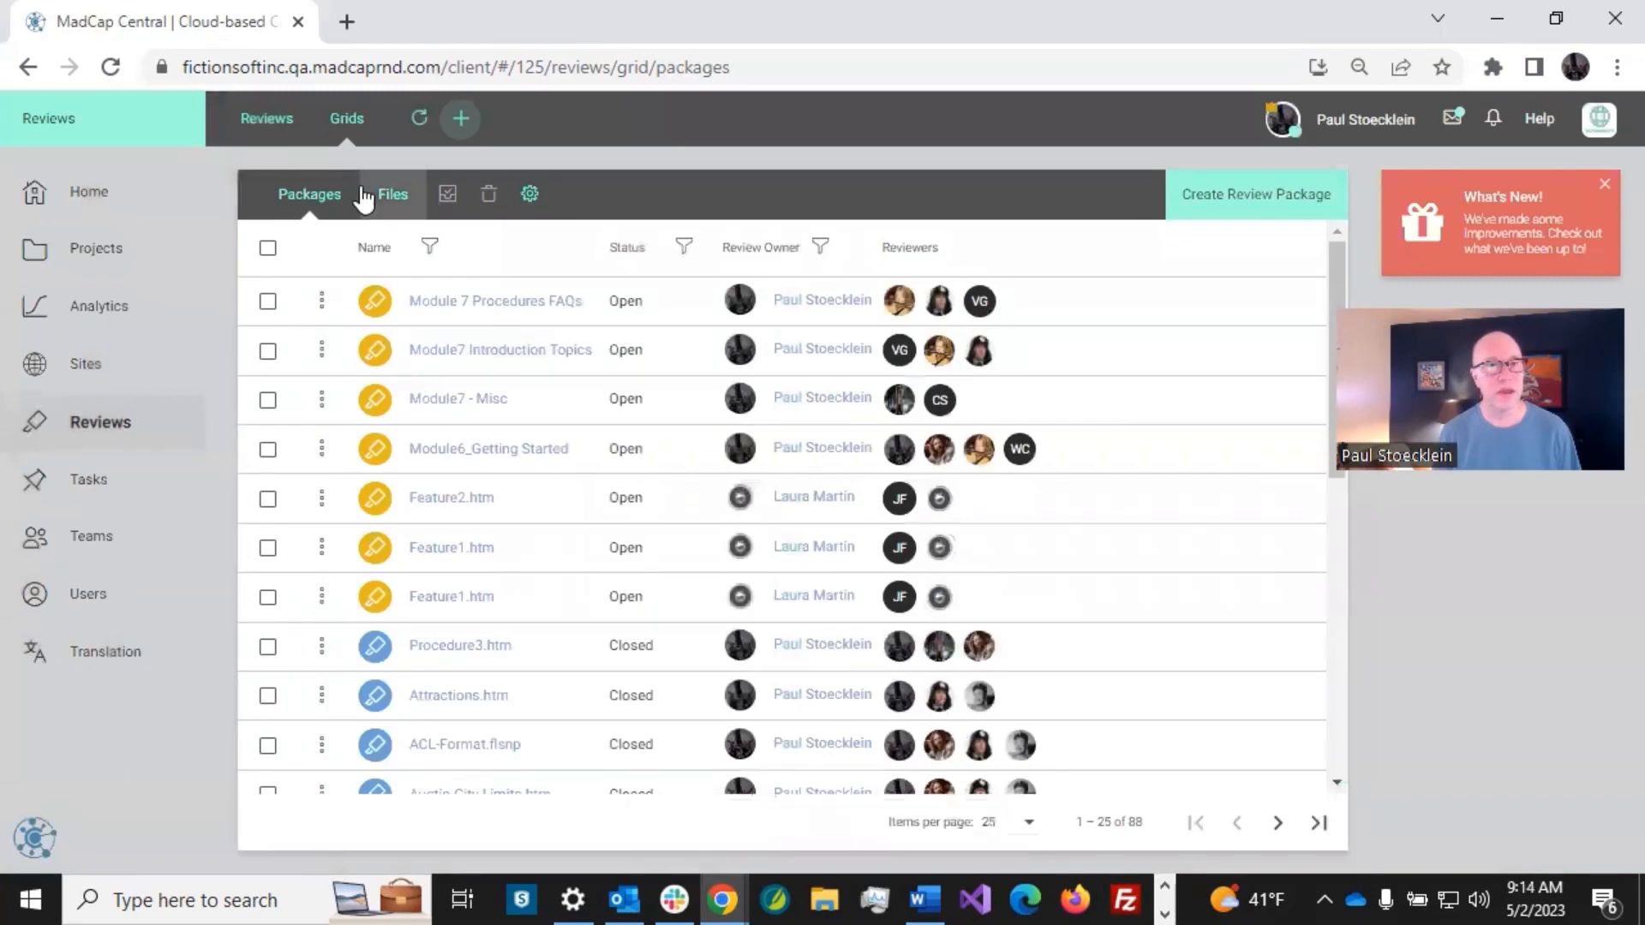
pyautogui.click(272, 122)
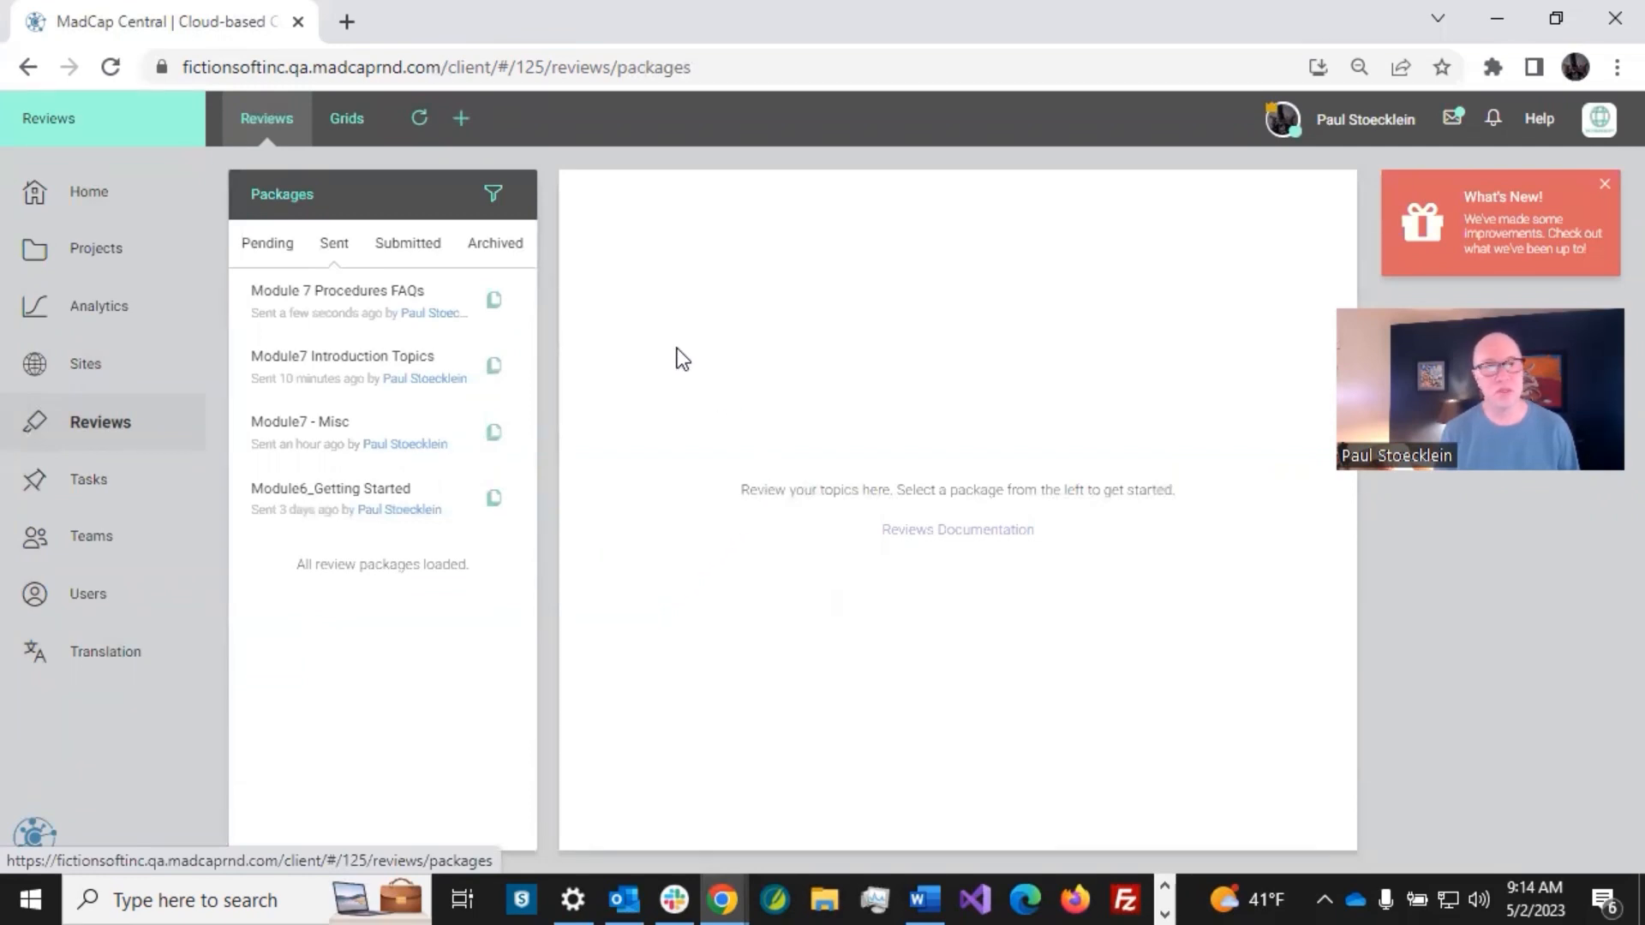
pyautogui.click(368, 296)
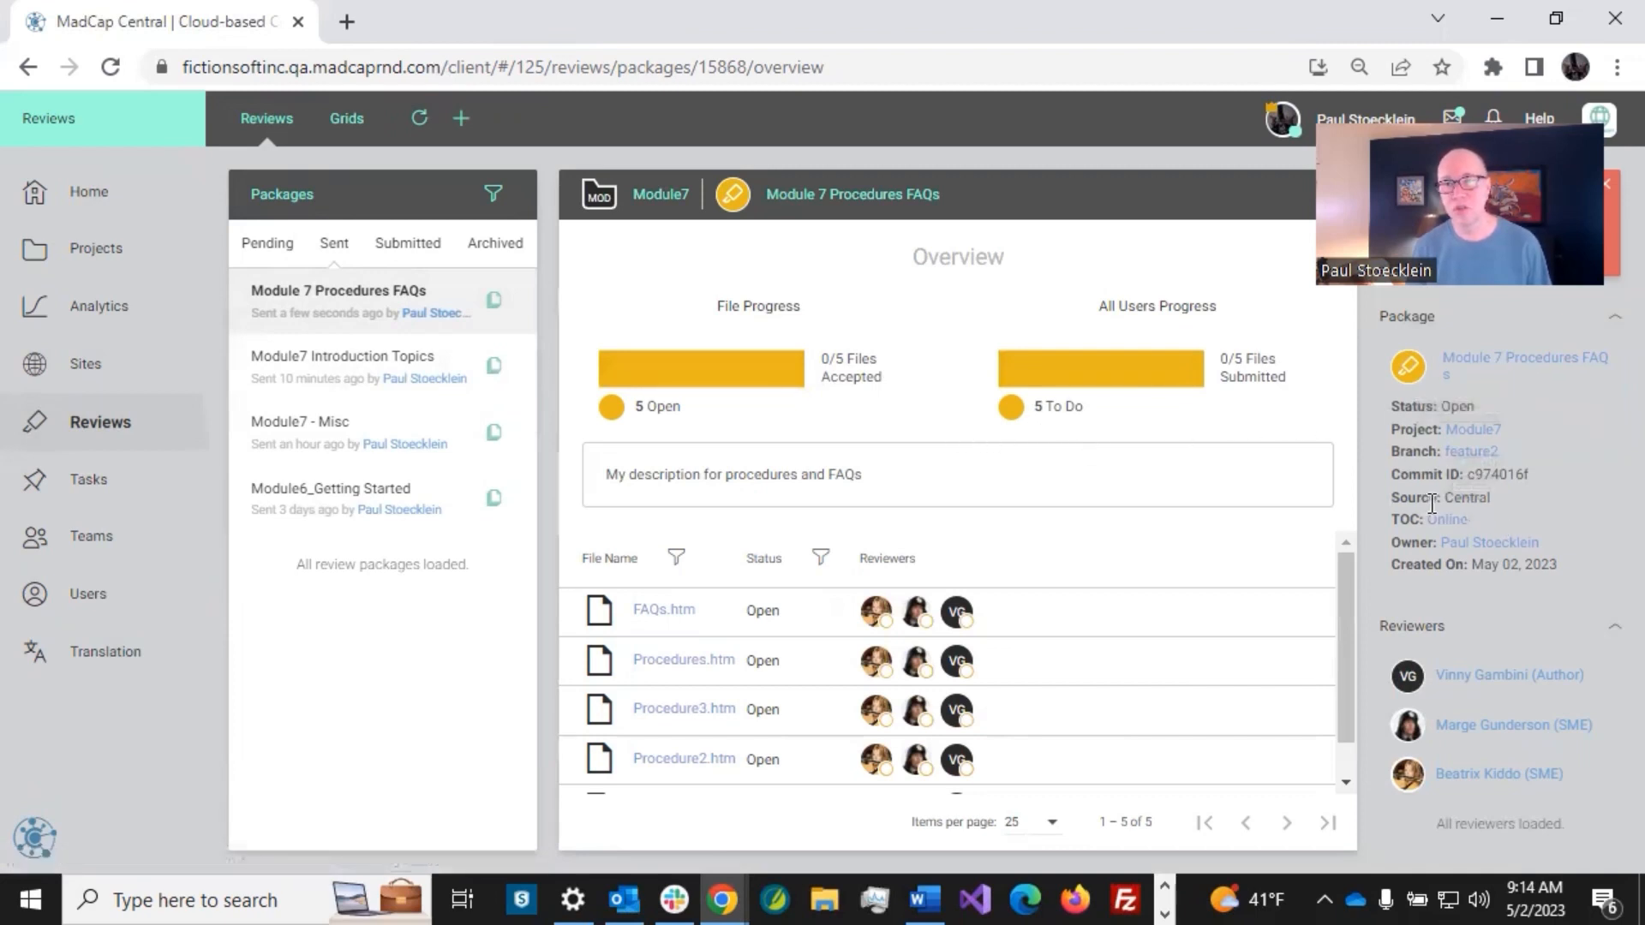
pyautogui.doubleClick(1478, 499)
pyautogui.click(1518, 502)
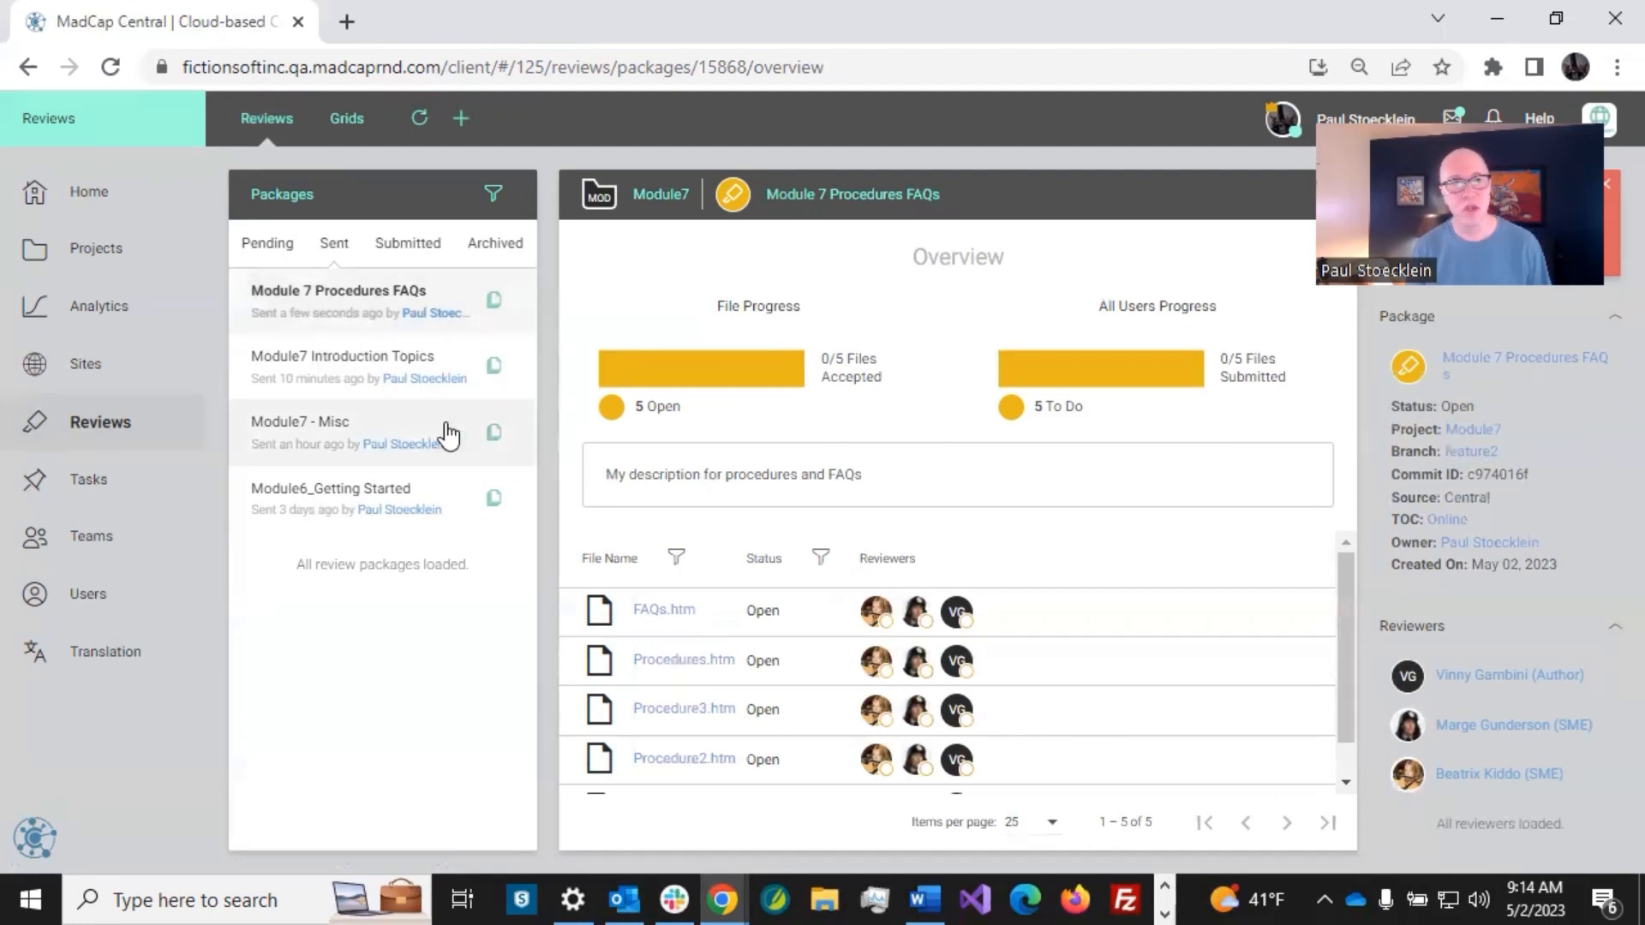
# Check the source of the sent Module7 Introduction Topics package and view its package details.
pyautogui.click(321, 370)
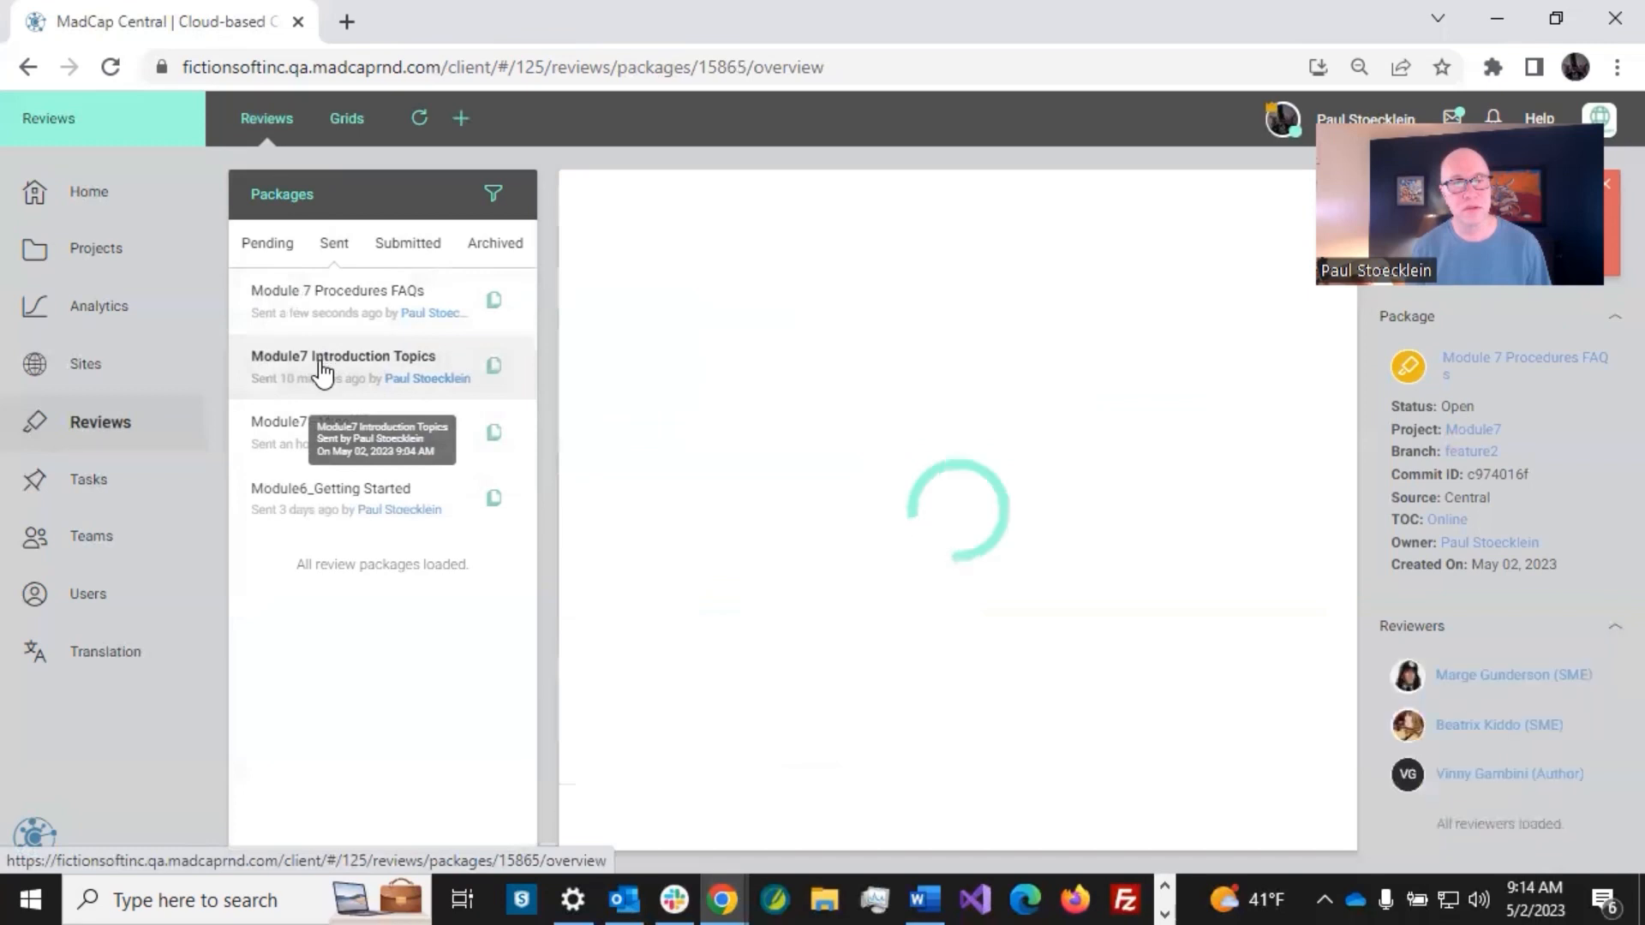
pyautogui.doubleClick(1466, 497)
pyautogui.click(1511, 512)
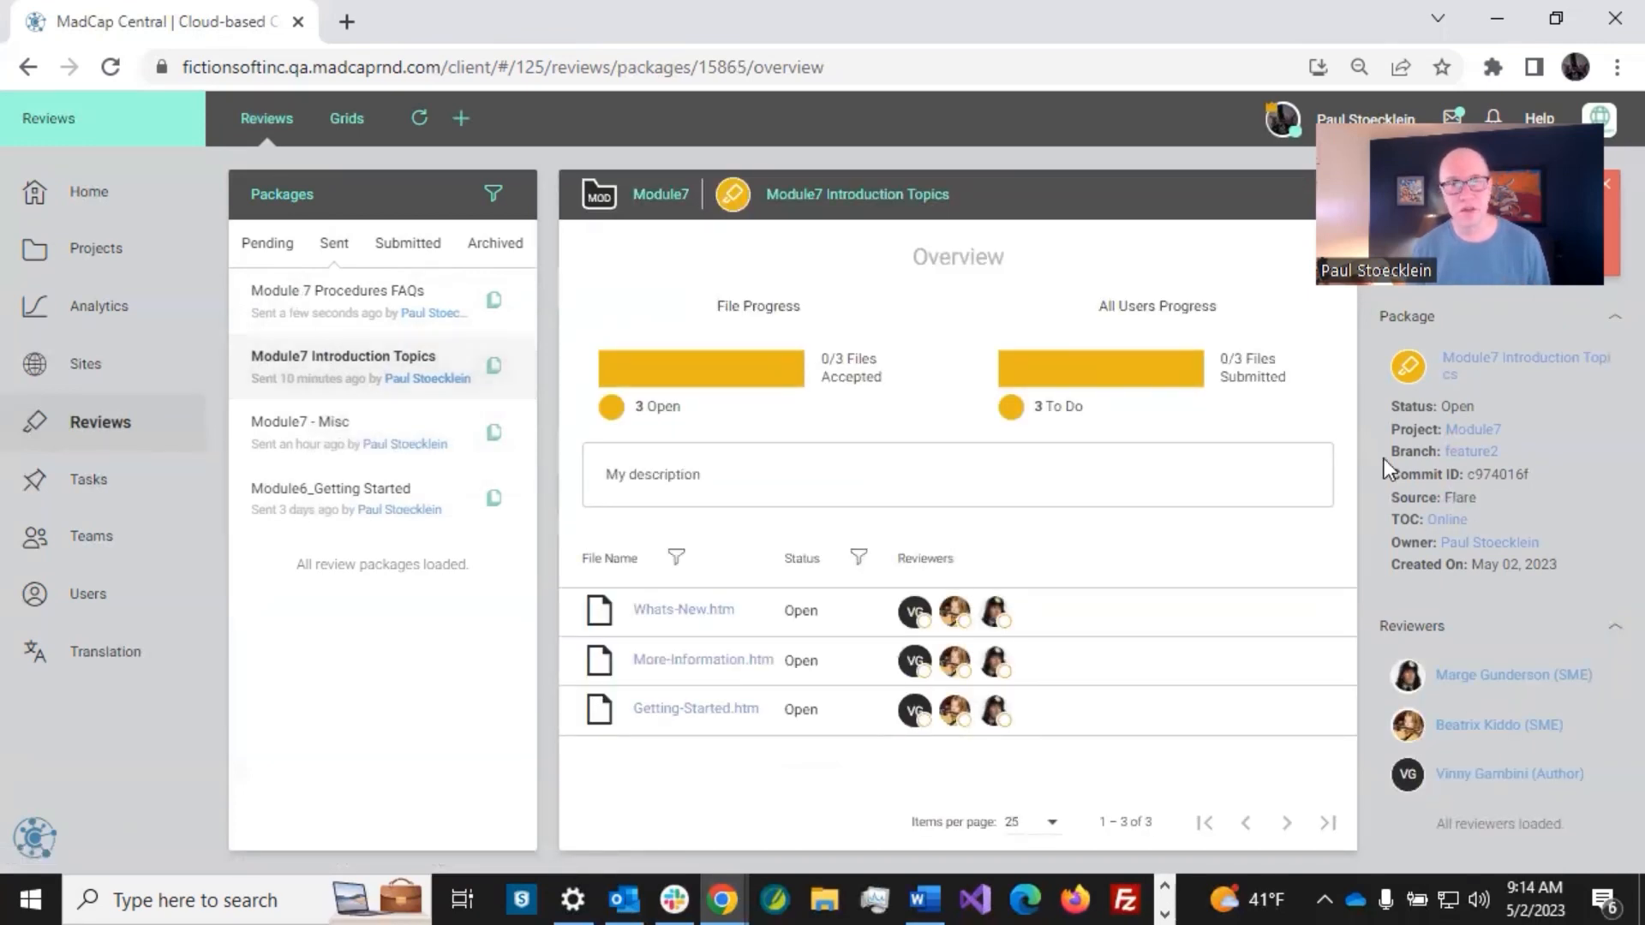
pyautogui.click(735, 204)
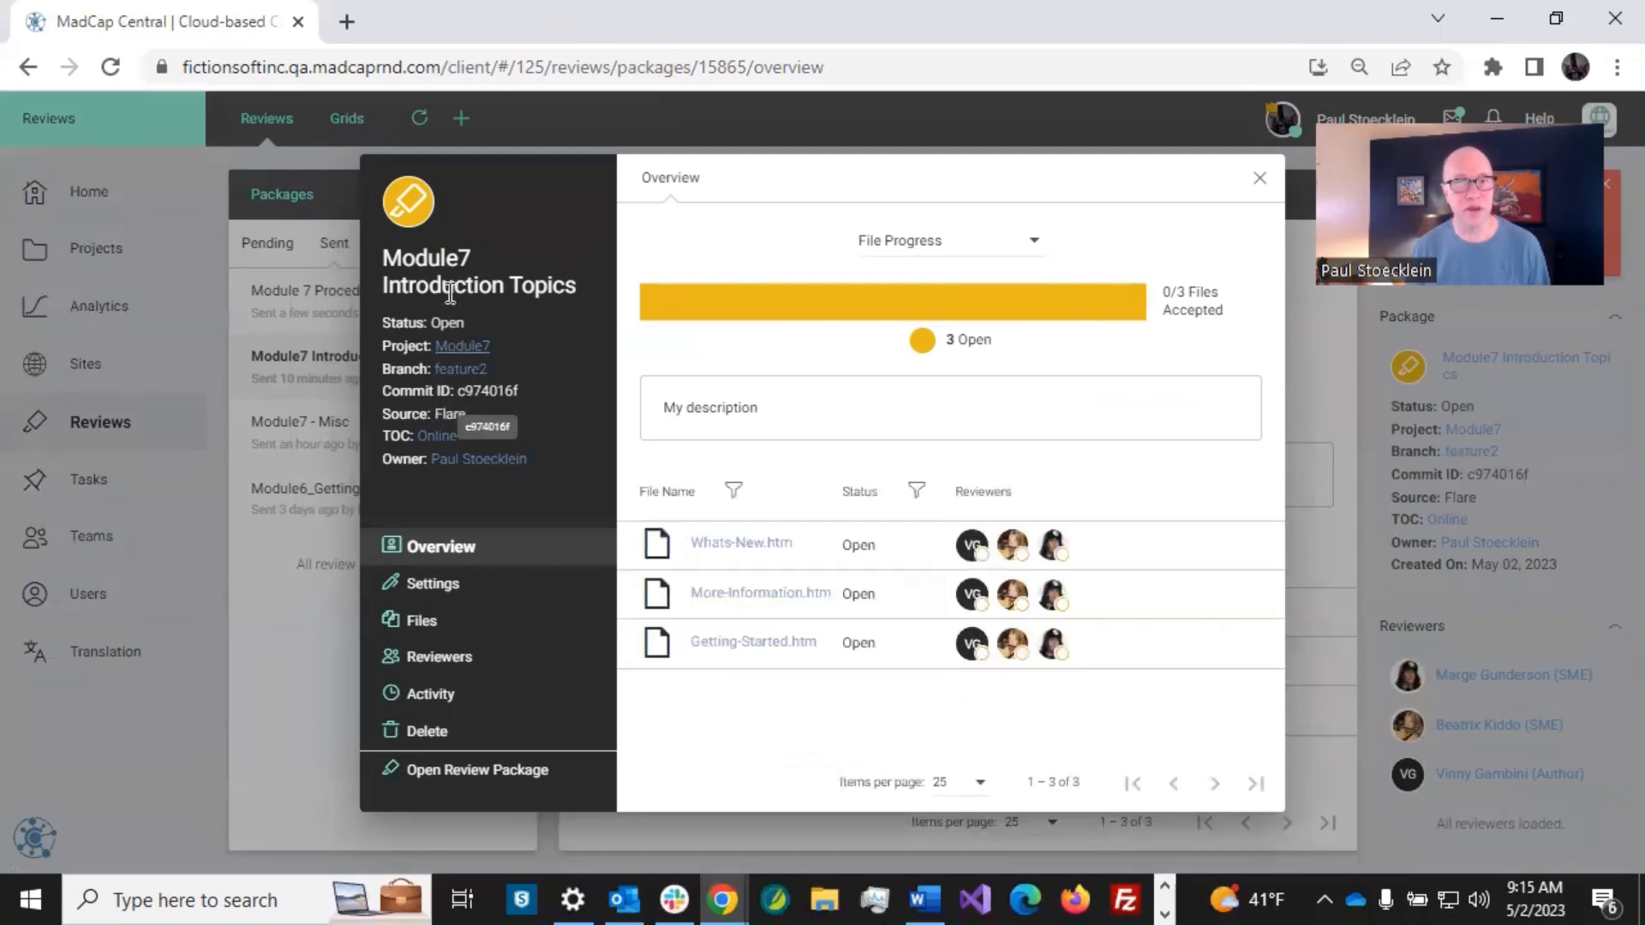
pyautogui.click(1258, 179)
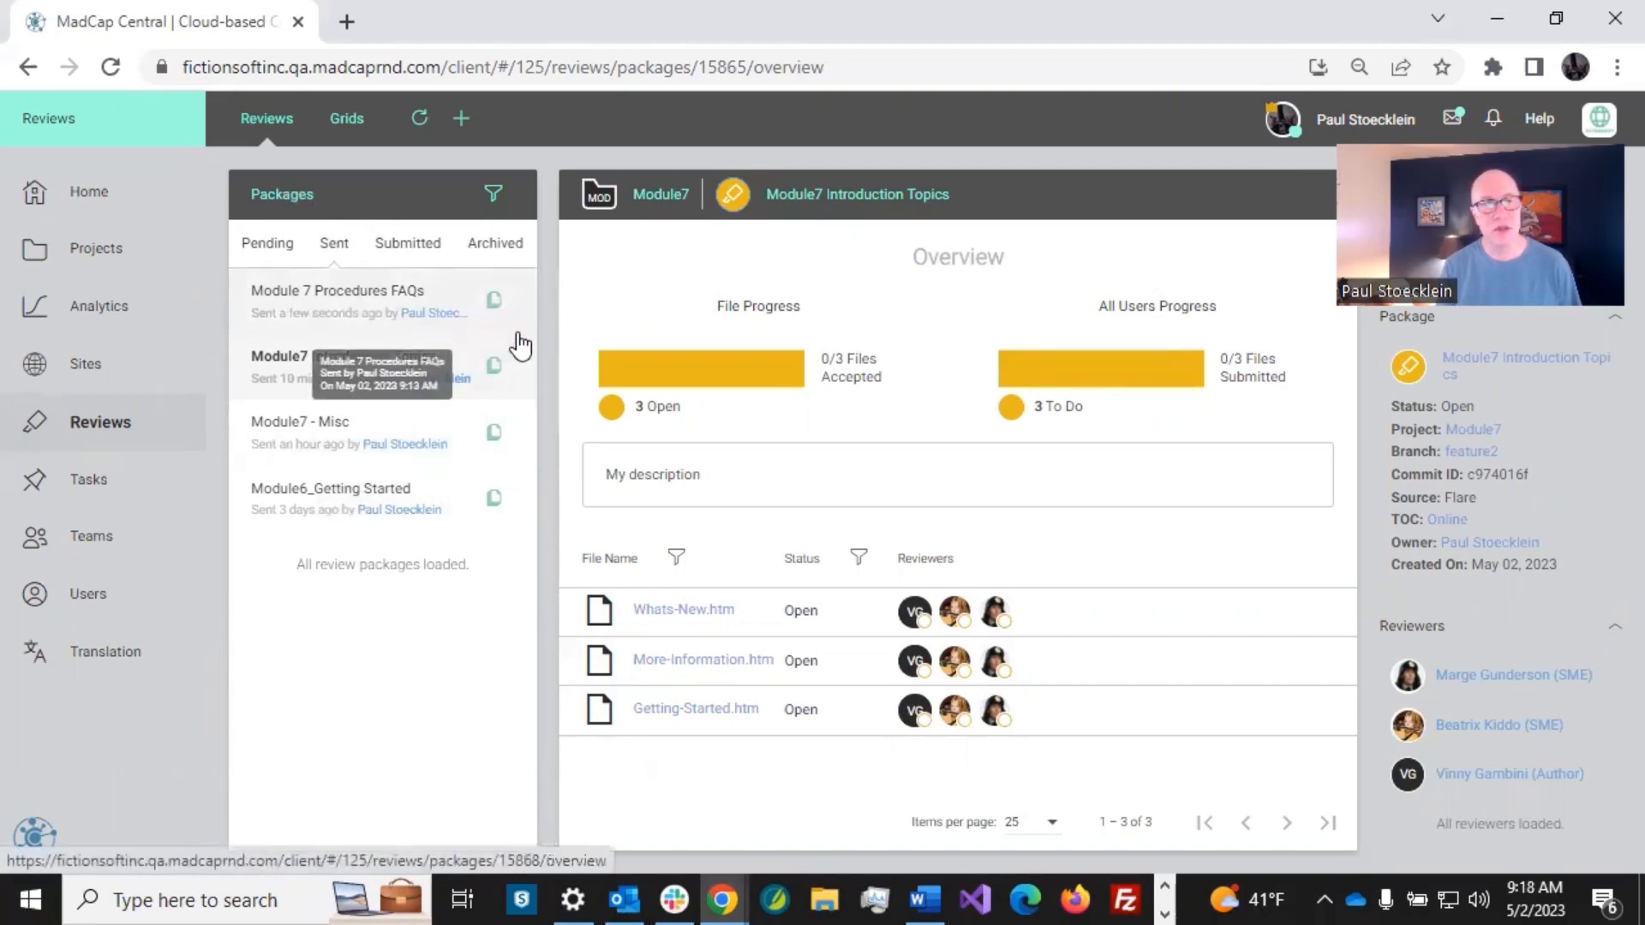
# Return to the Module 7 Procedures FAQs package and examine its list of review files.
pyautogui.click(367, 296)
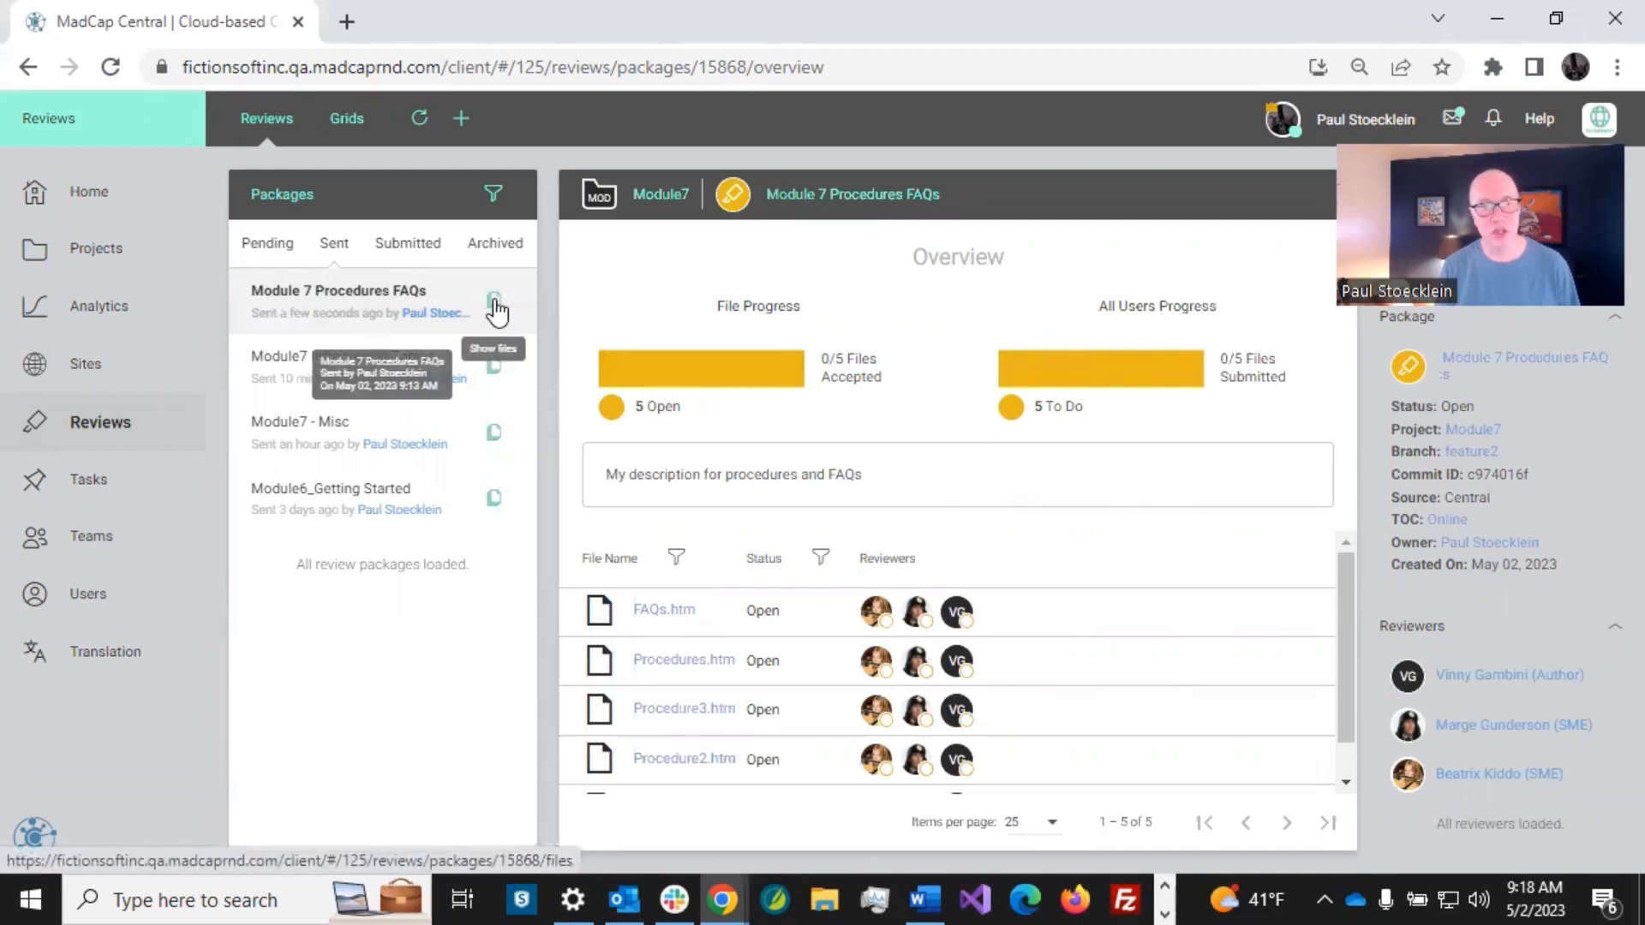
pyautogui.click(494, 301)
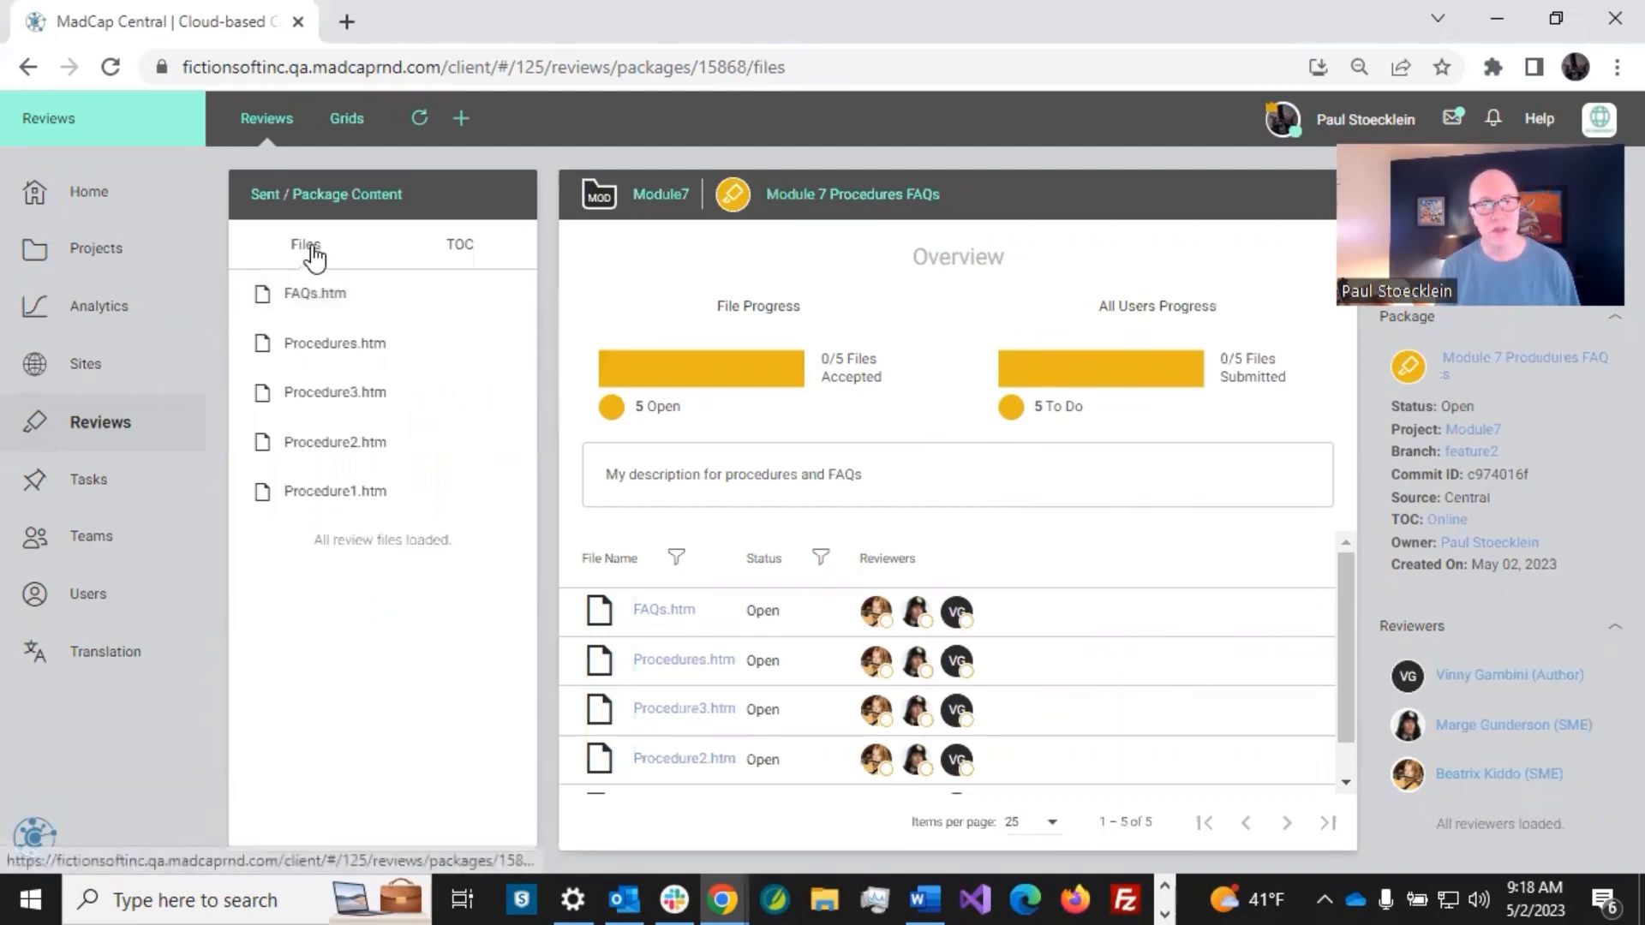
pyautogui.moveTo(324, 295); pyautogui.dragTo(341, 428)
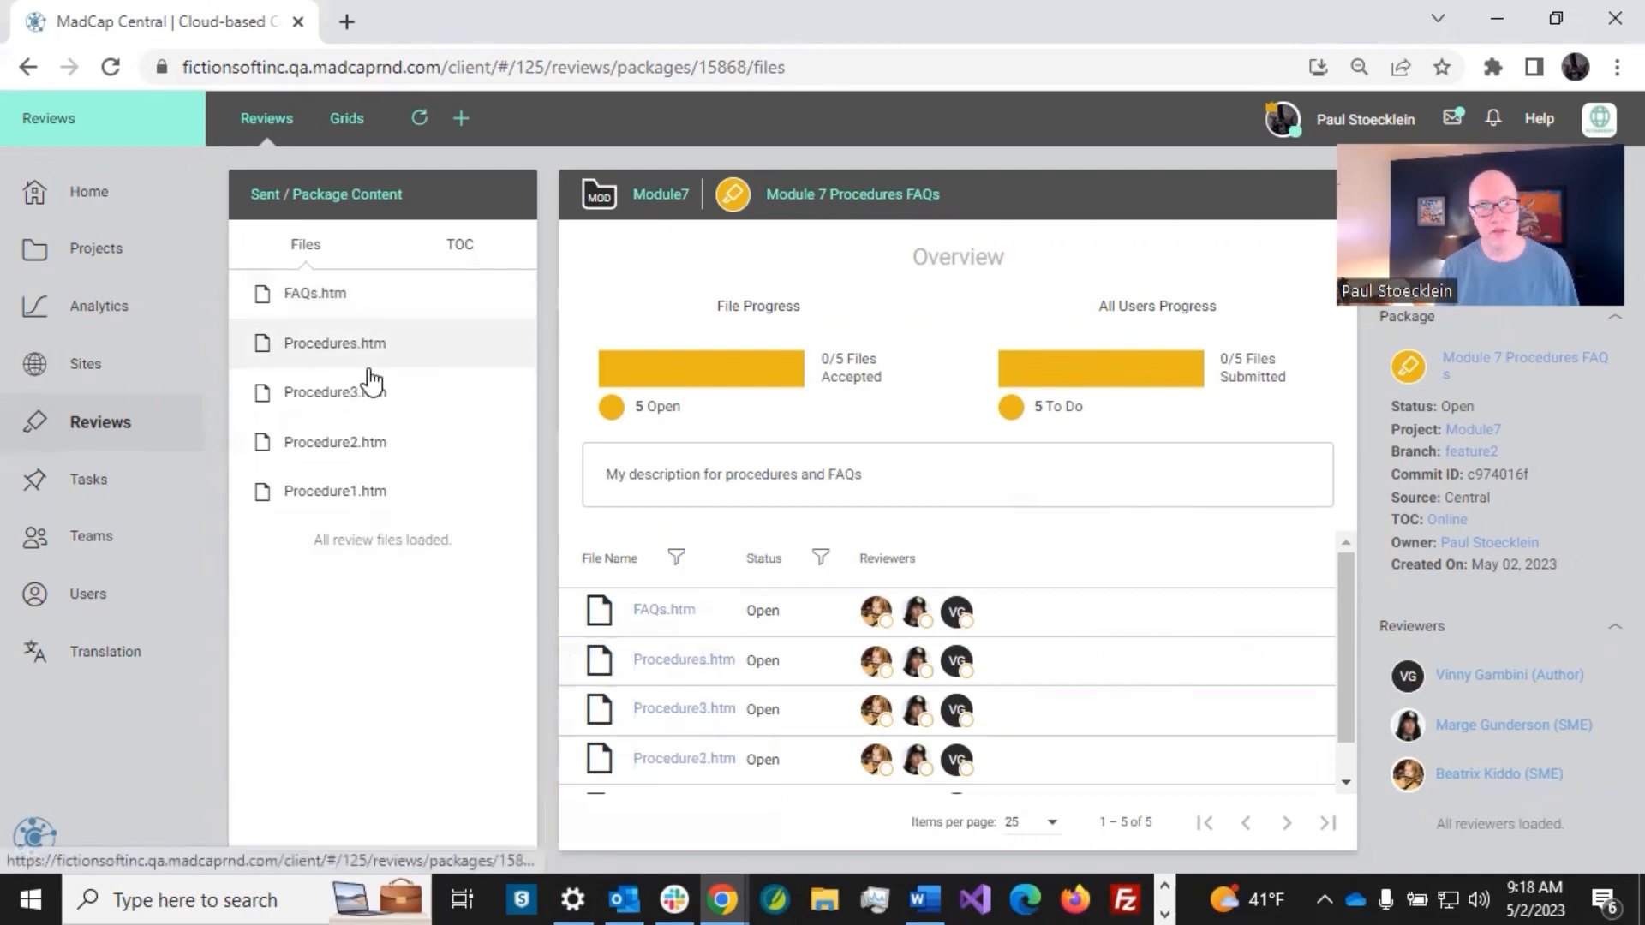
pyautogui.moveTo(321, 296); pyautogui.dragTo(448, 356)
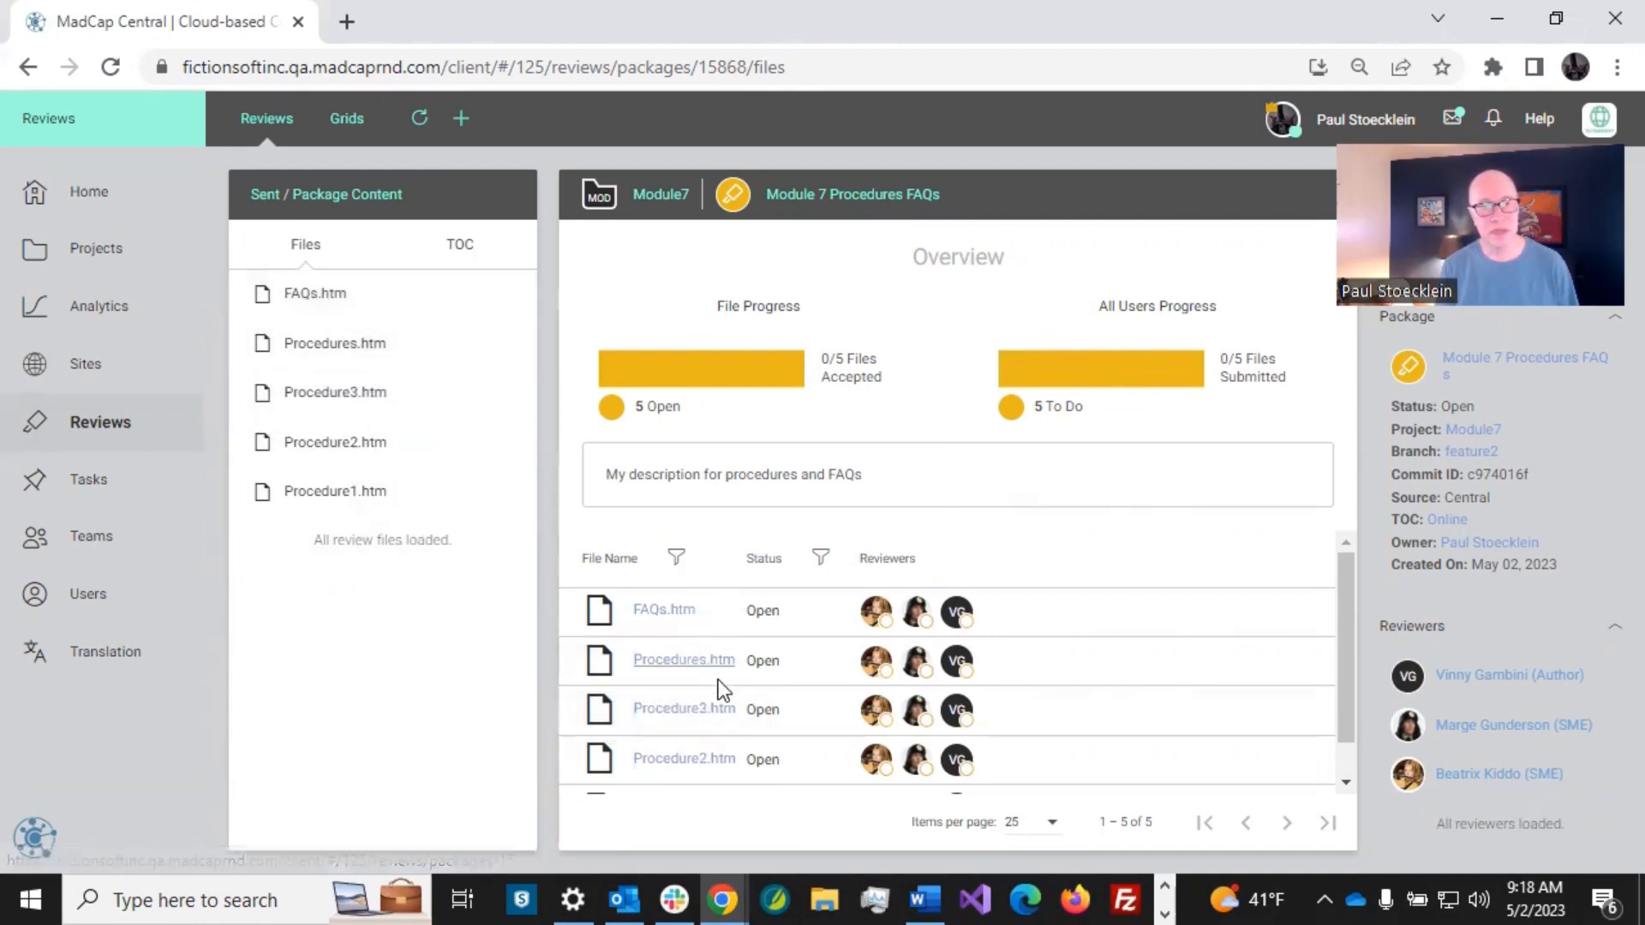
# View the package content in TOC order, examining the topics under Procedures.htm and Getting-Started.htm.
pyautogui.click(454, 250)
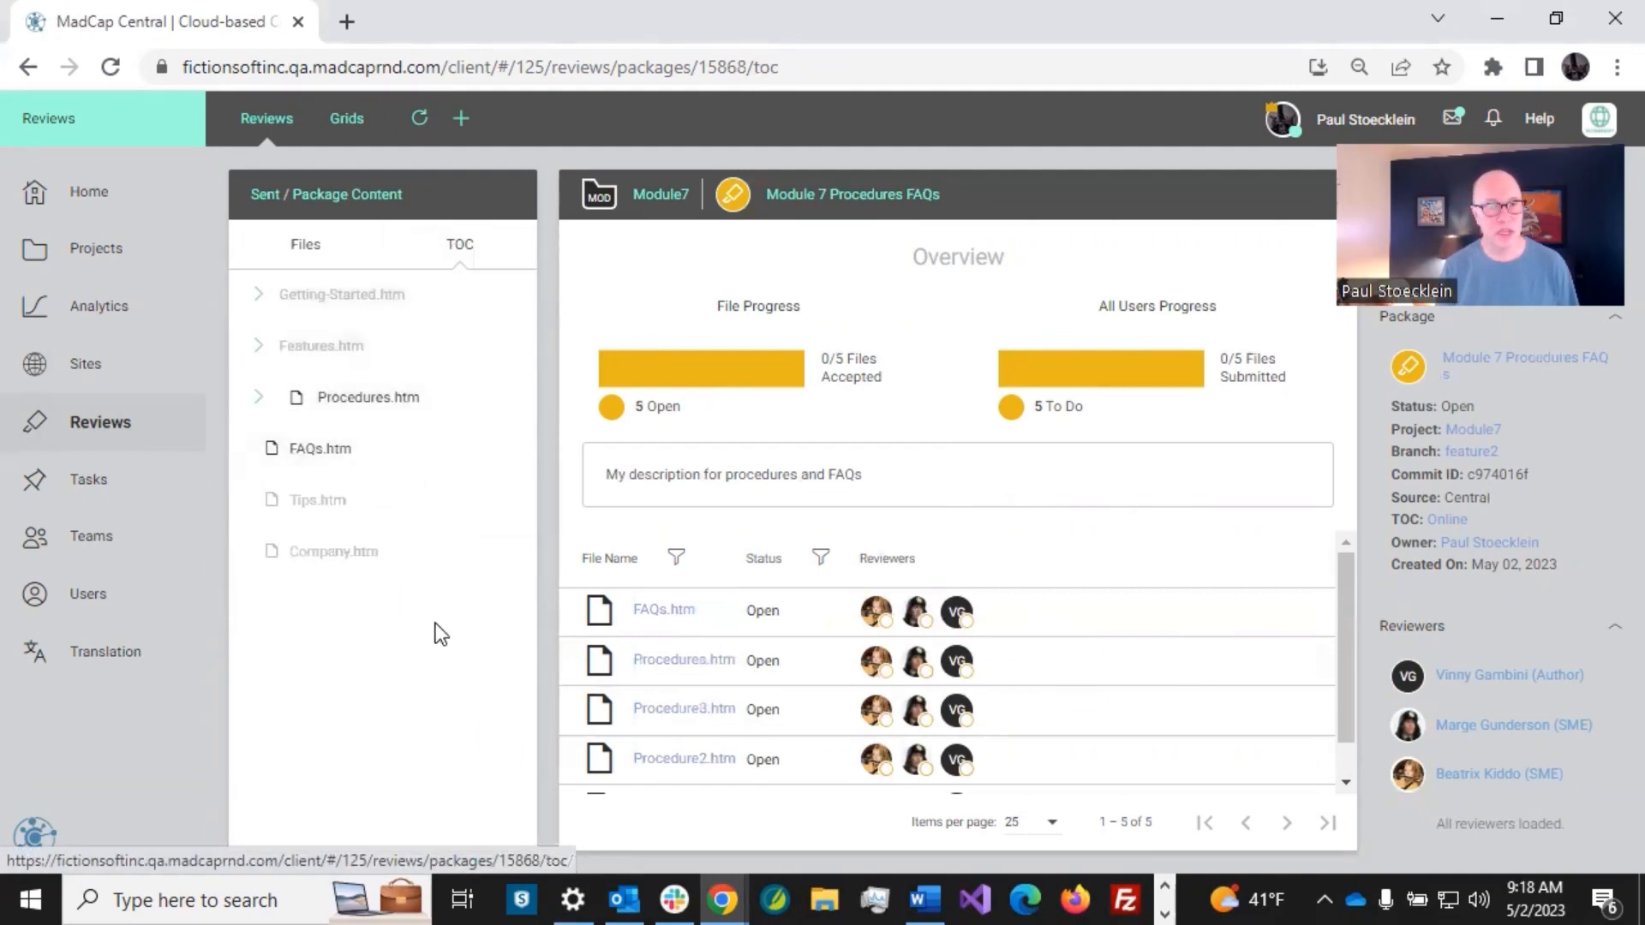
pyautogui.click(257, 400)
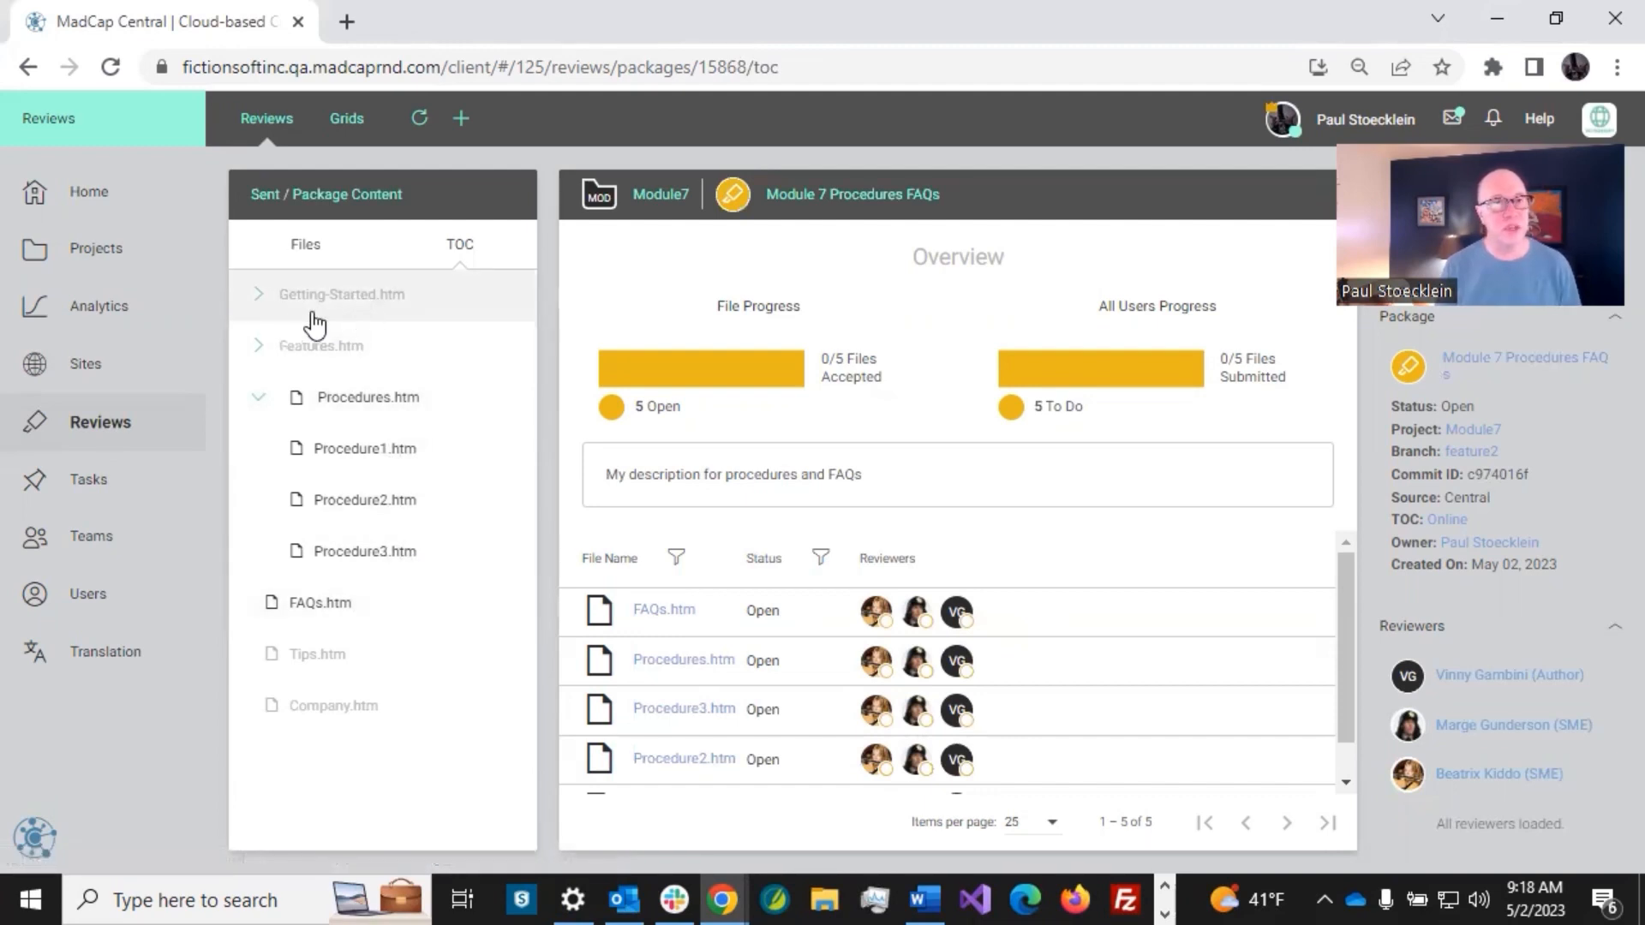
pyautogui.click(257, 295)
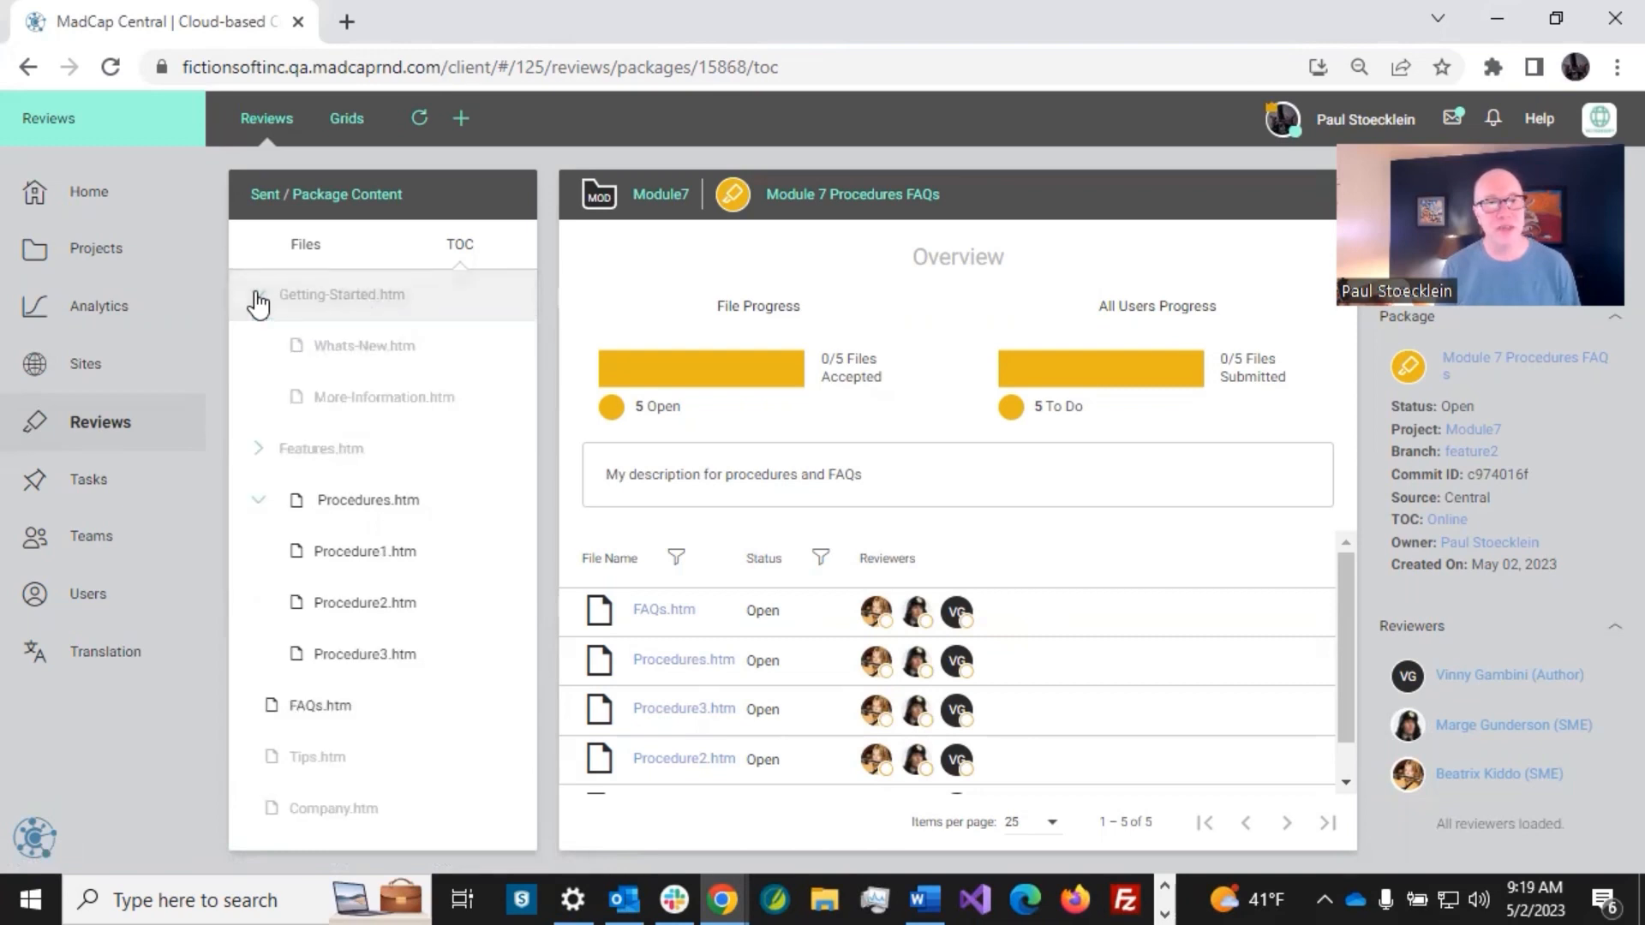
pyautogui.click(257, 298)
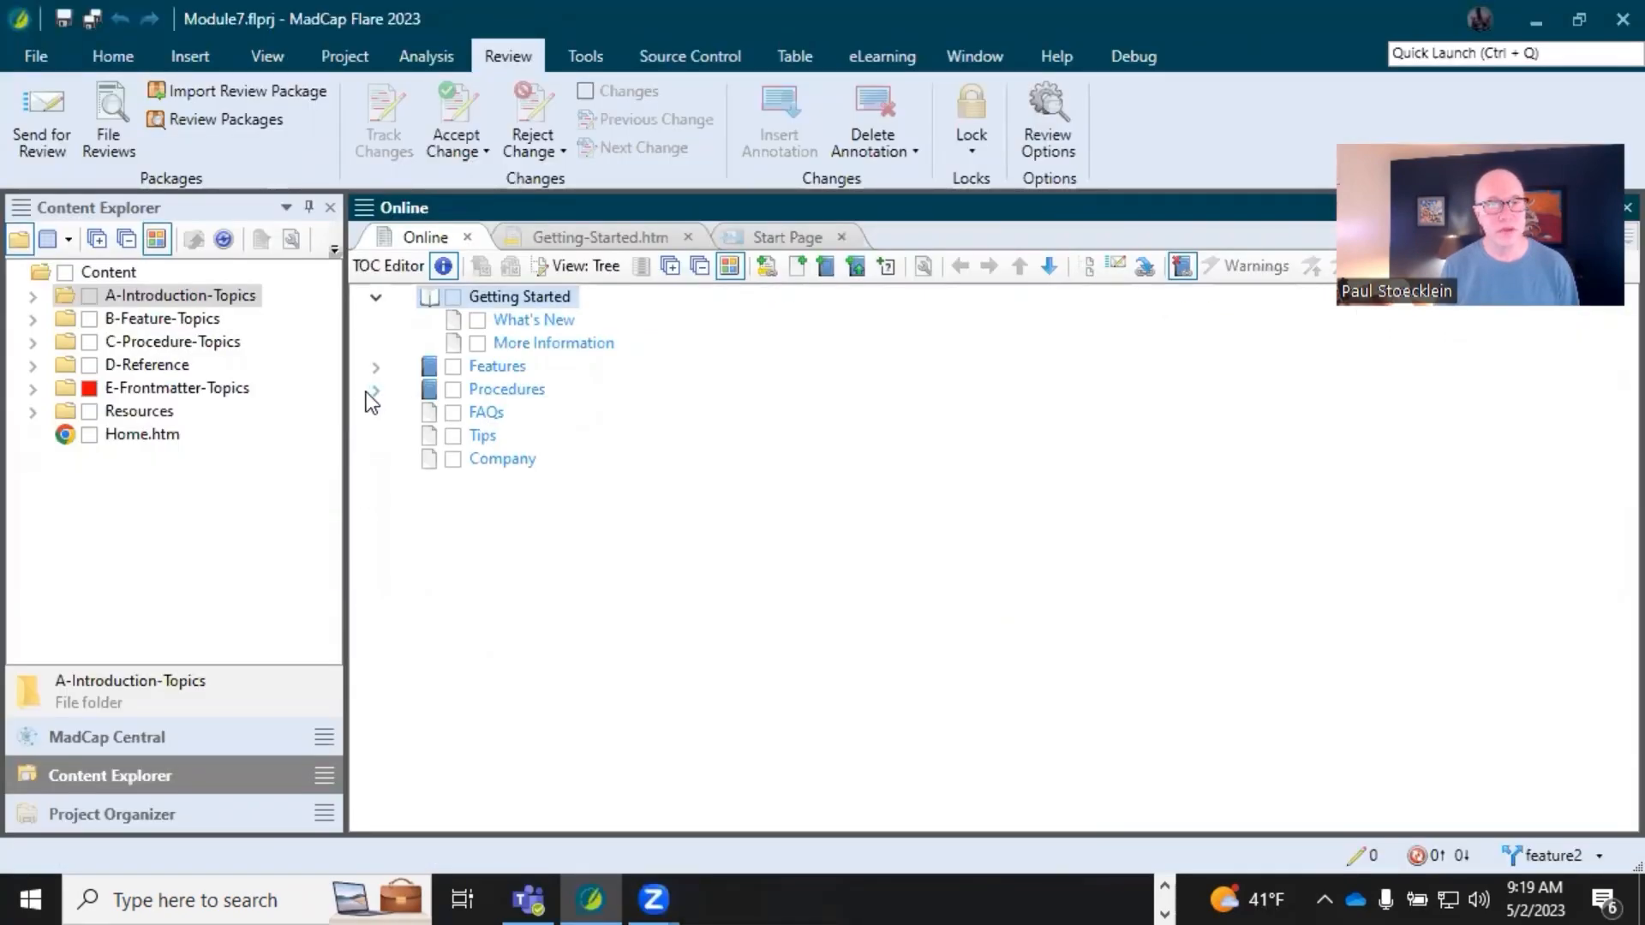
# In MadCap Flare, expand Procedures in the Online TOC and add More-Information.htm from A-Introduction-Topics between Features and Procedures.
pyautogui.click(370, 392)
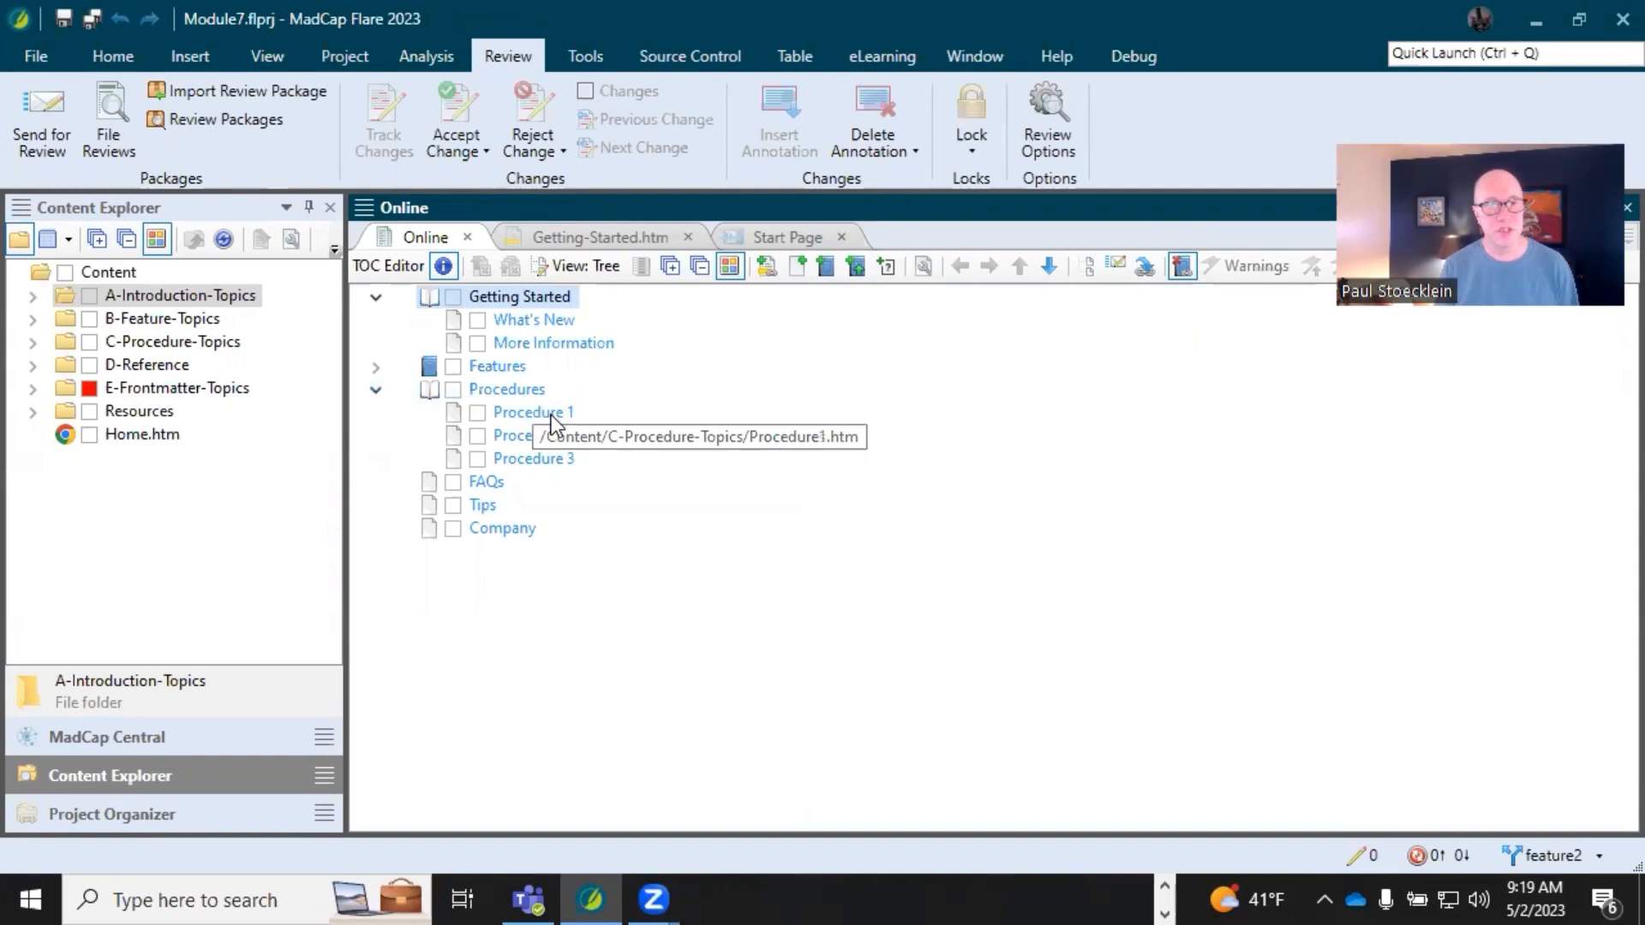
pyautogui.click(558, 464)
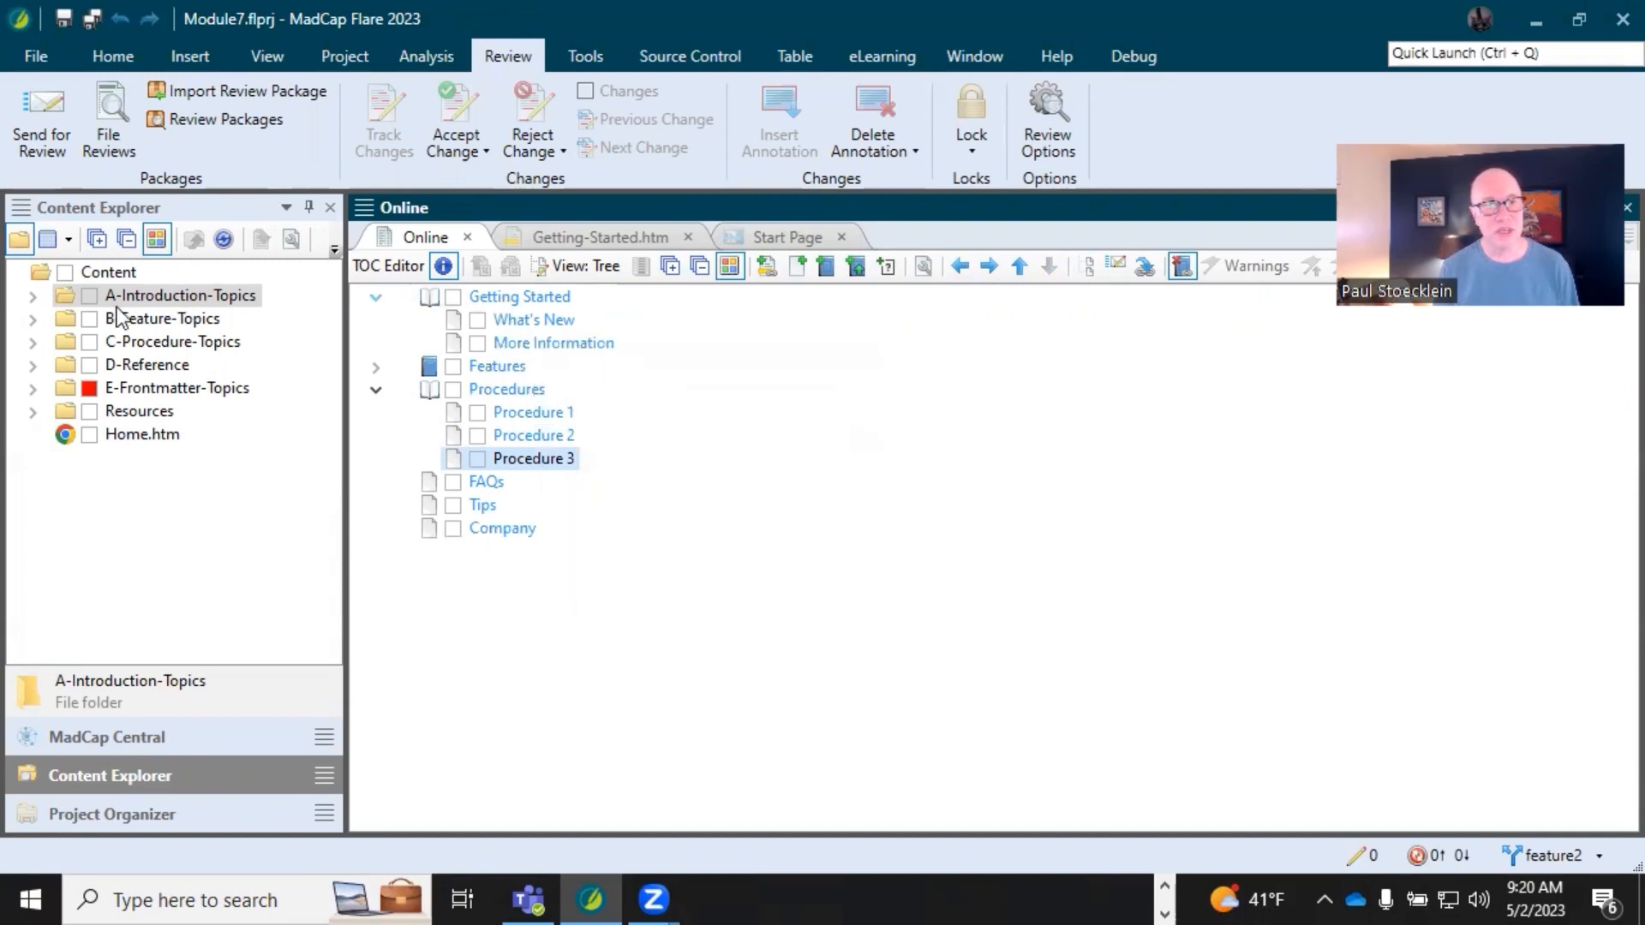
pyautogui.click(34, 295)
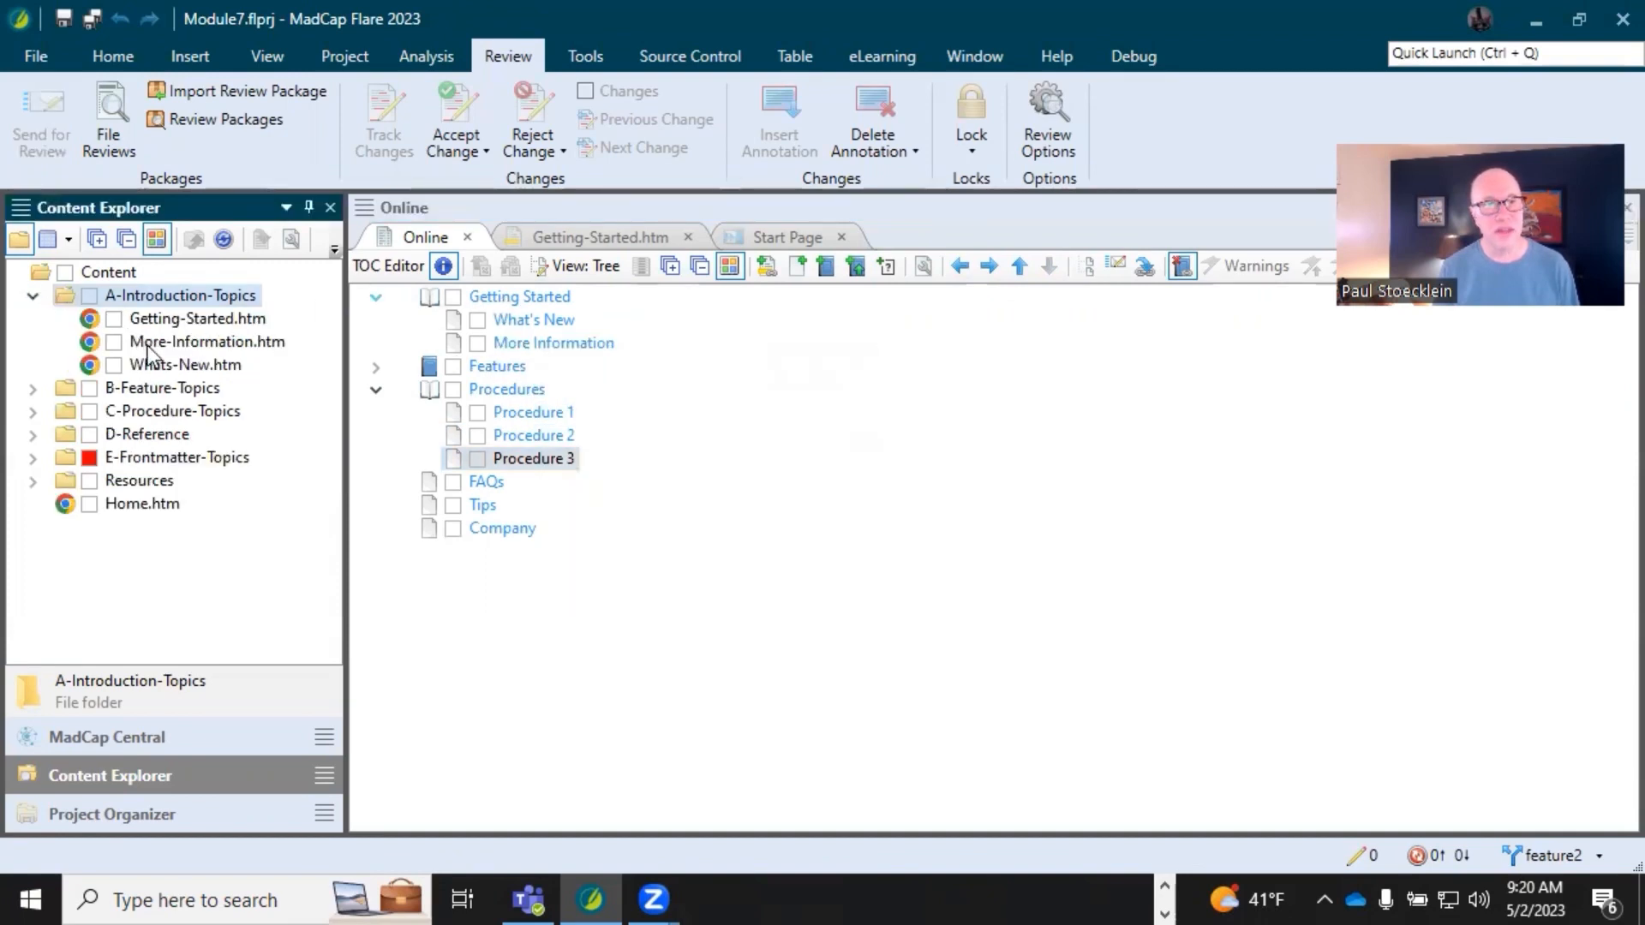
pyautogui.moveTo(147, 351); pyautogui.dragTo(431, 390)
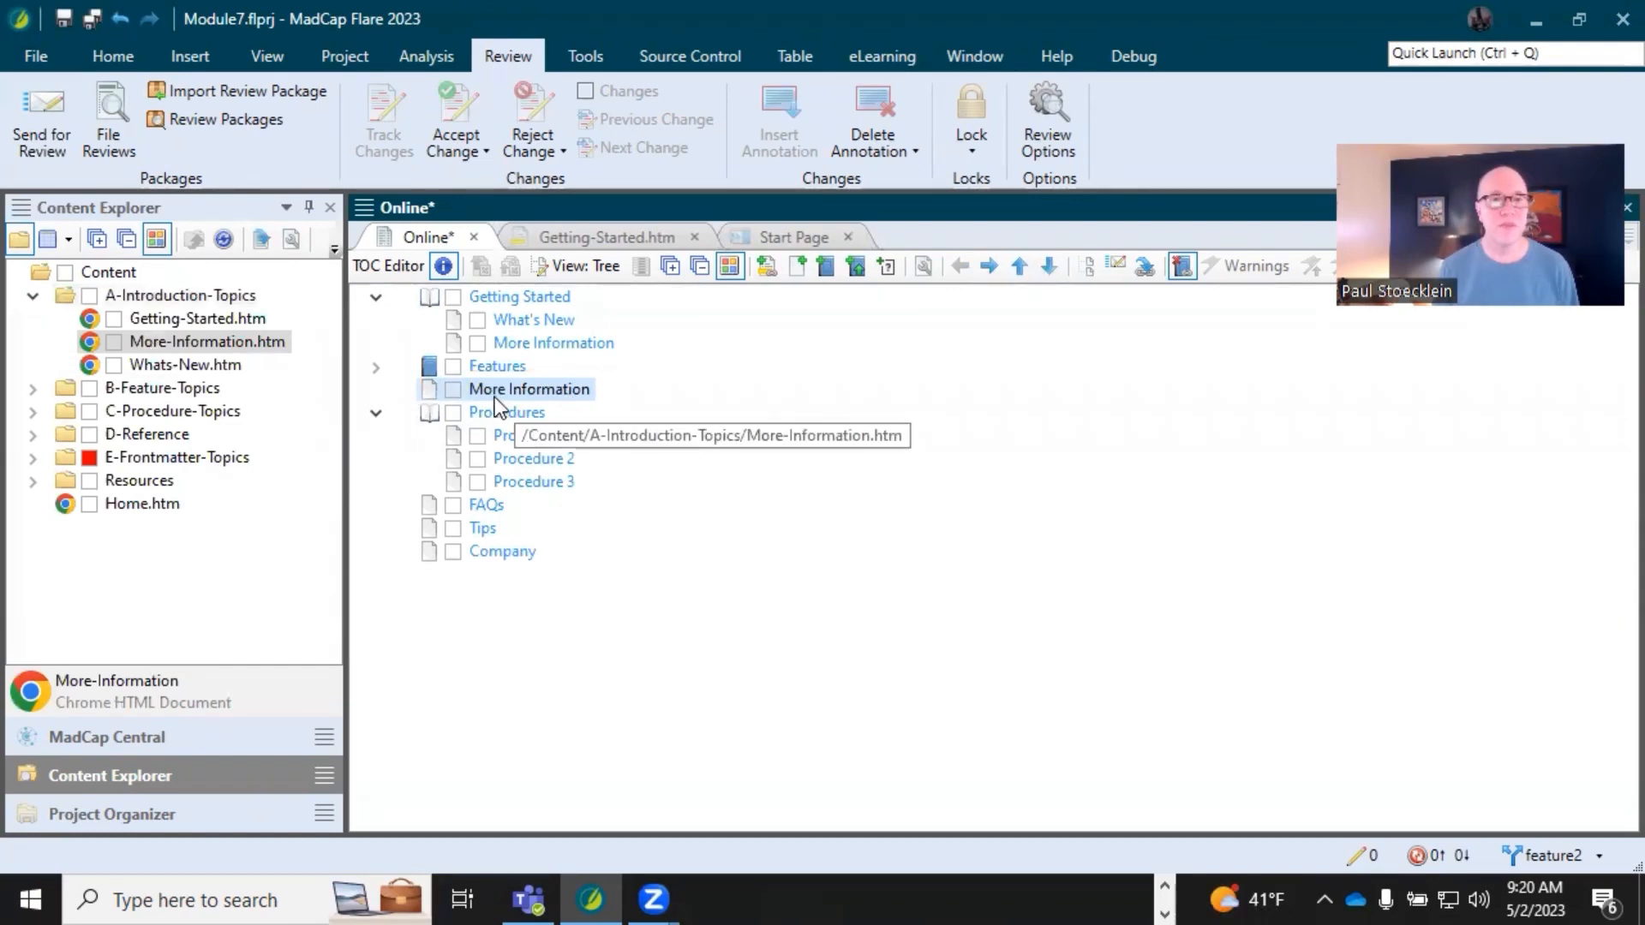
# Inspect the label in the general properties of the added More Information TOC entry.
pyautogui.doubleClick(450, 389)
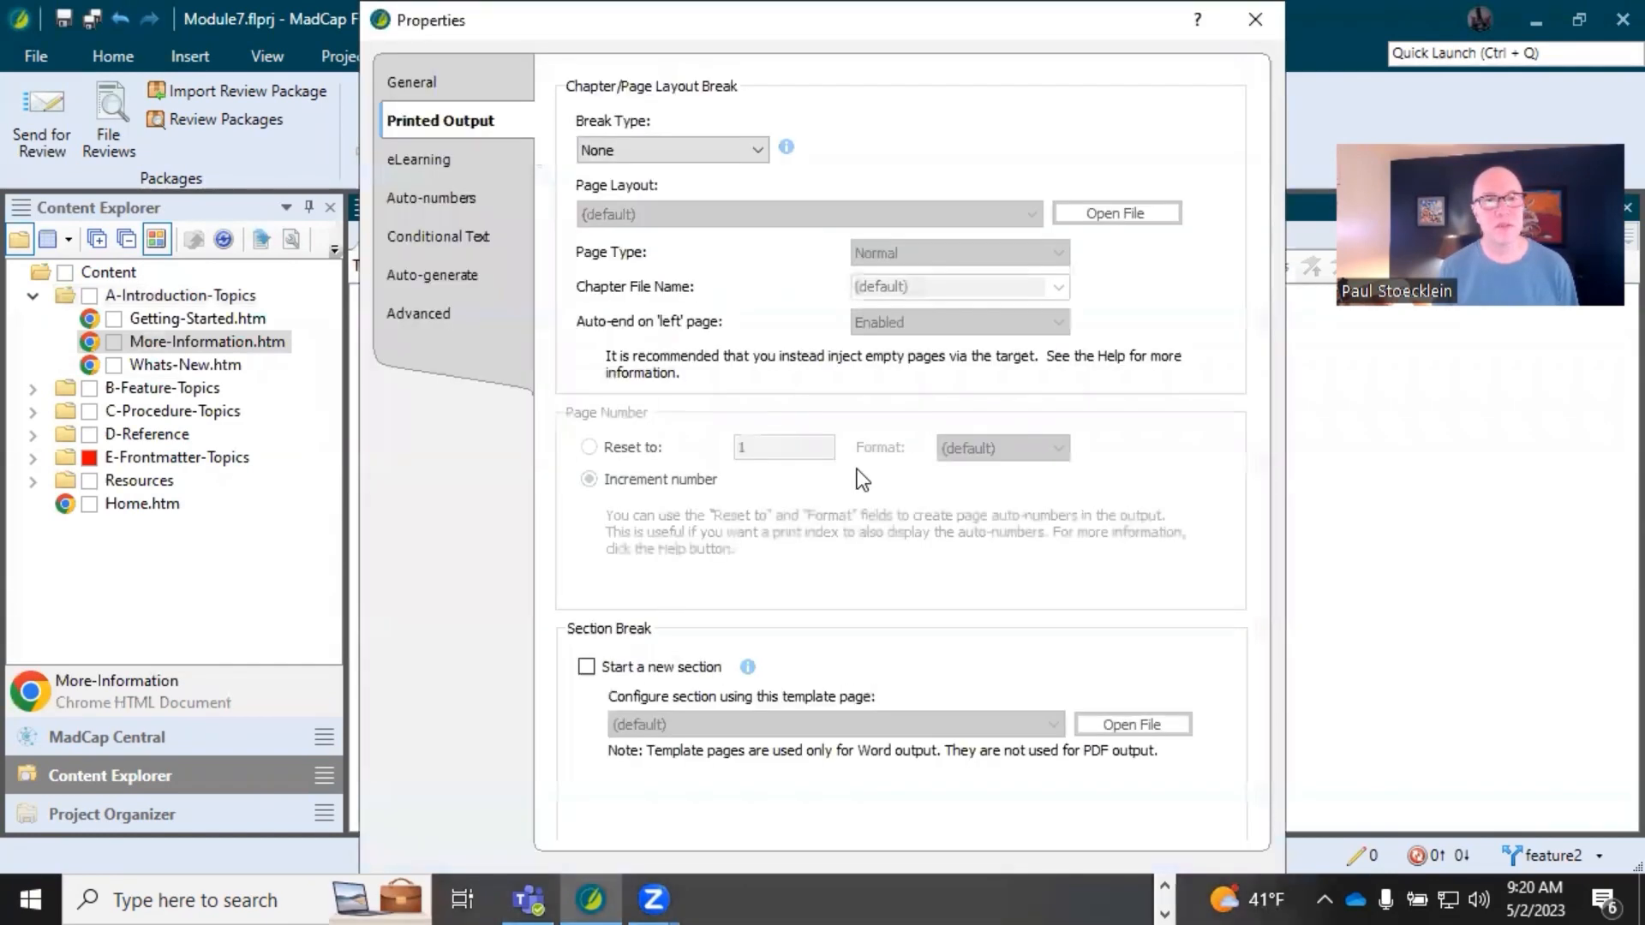
pyautogui.click(446, 79)
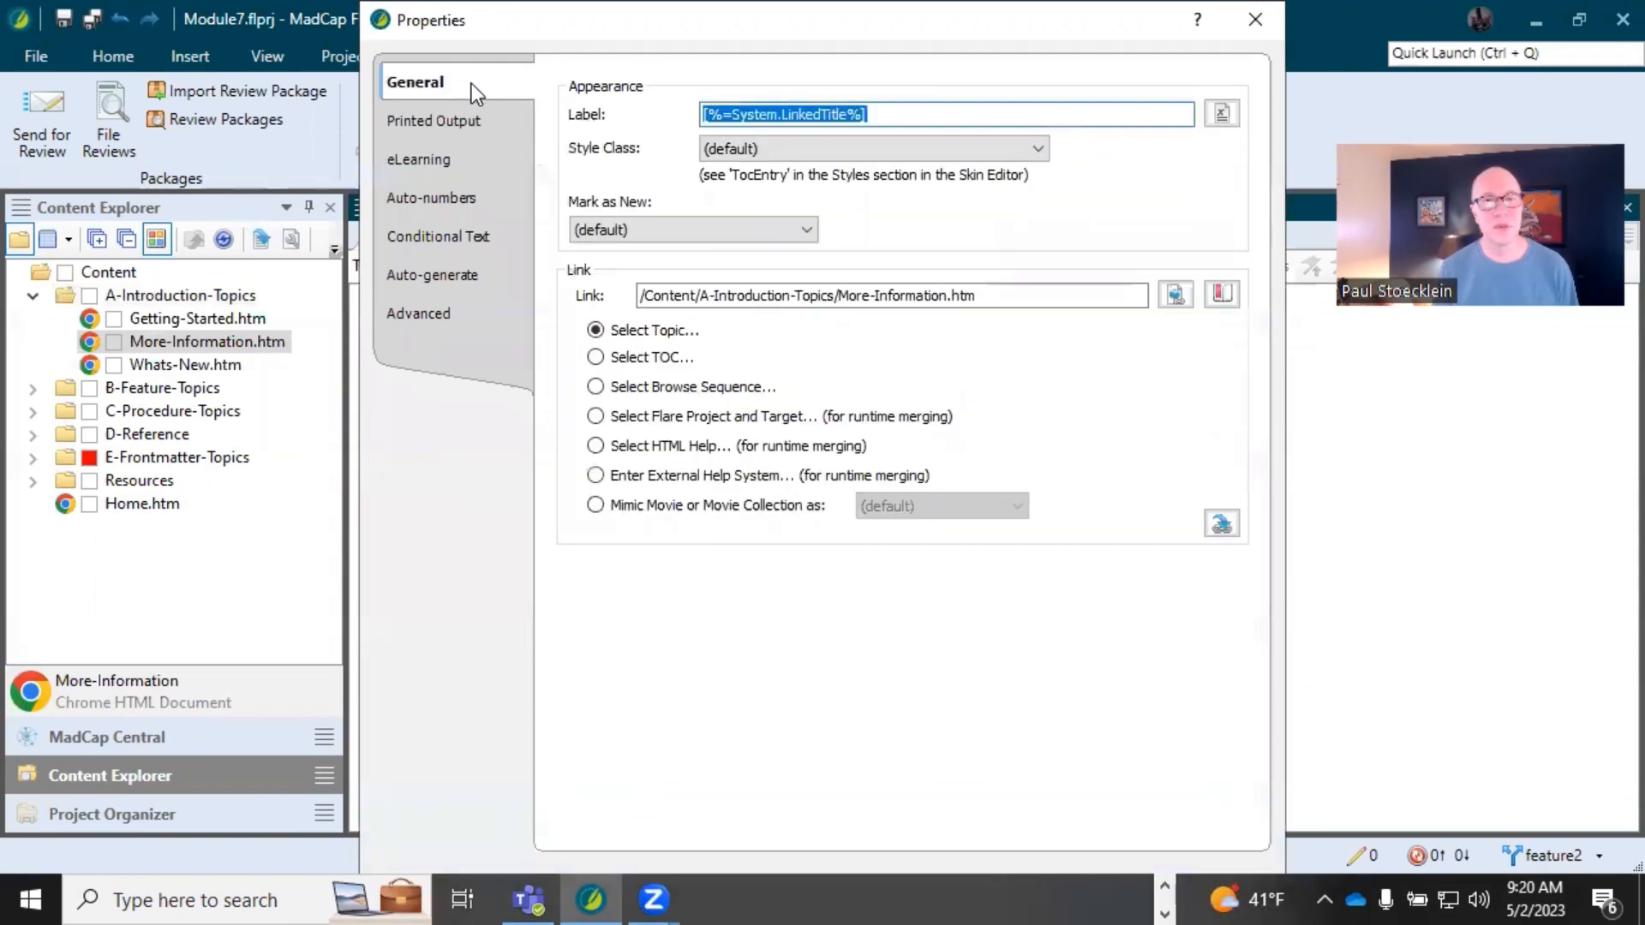
pyautogui.click(900, 117)
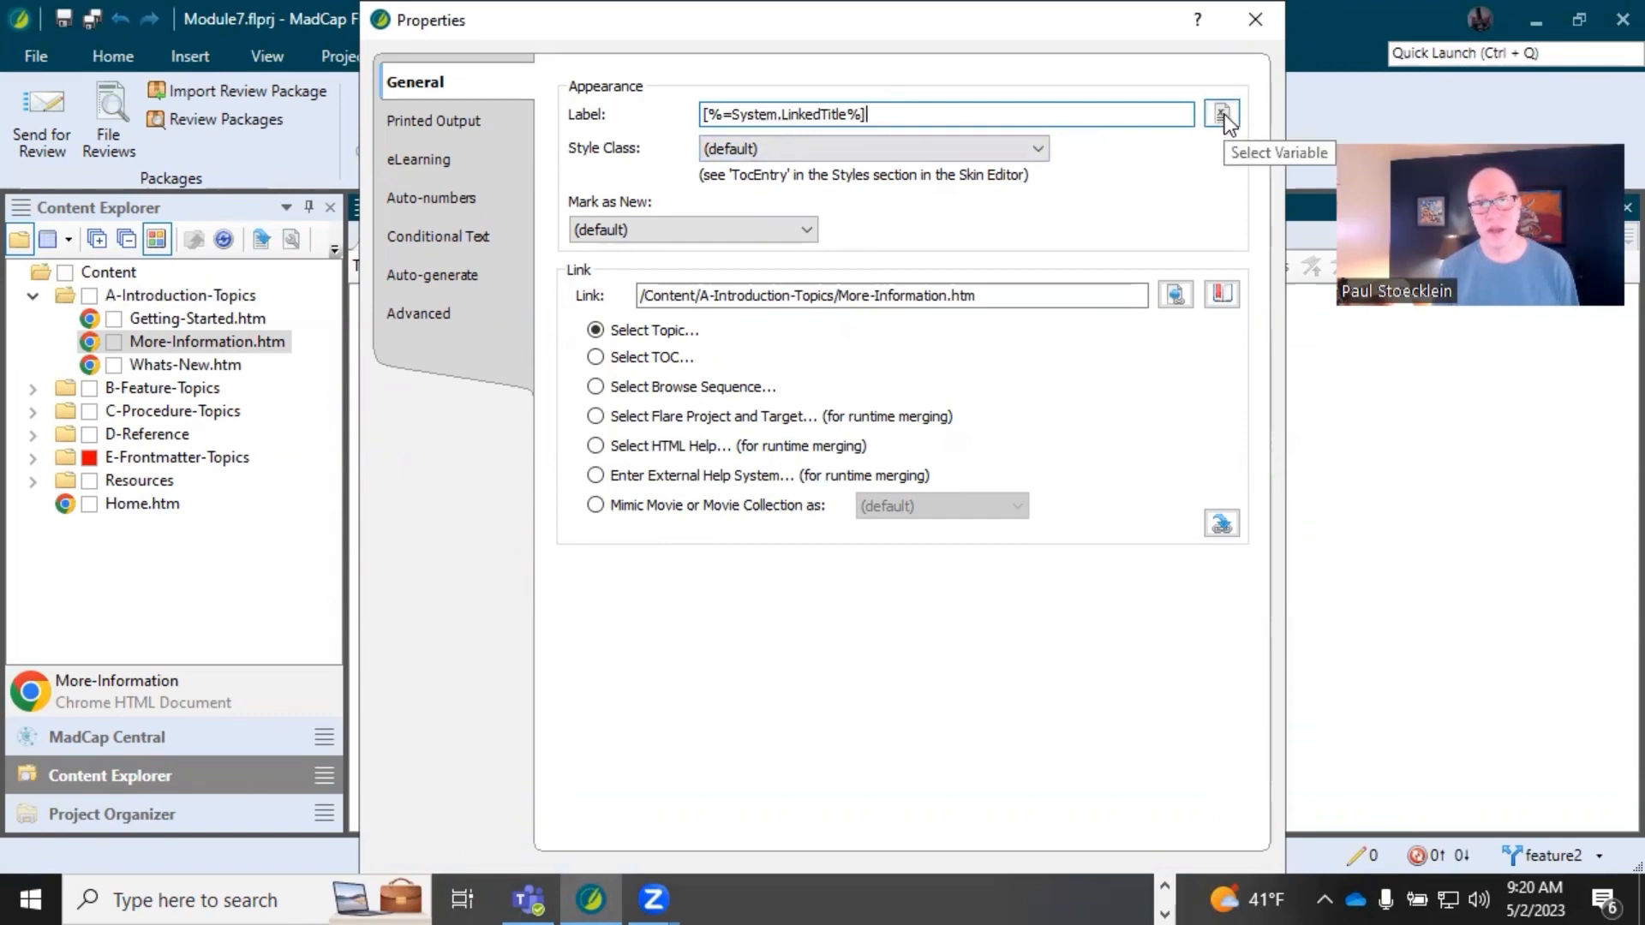
pyautogui.click(1256, 20)
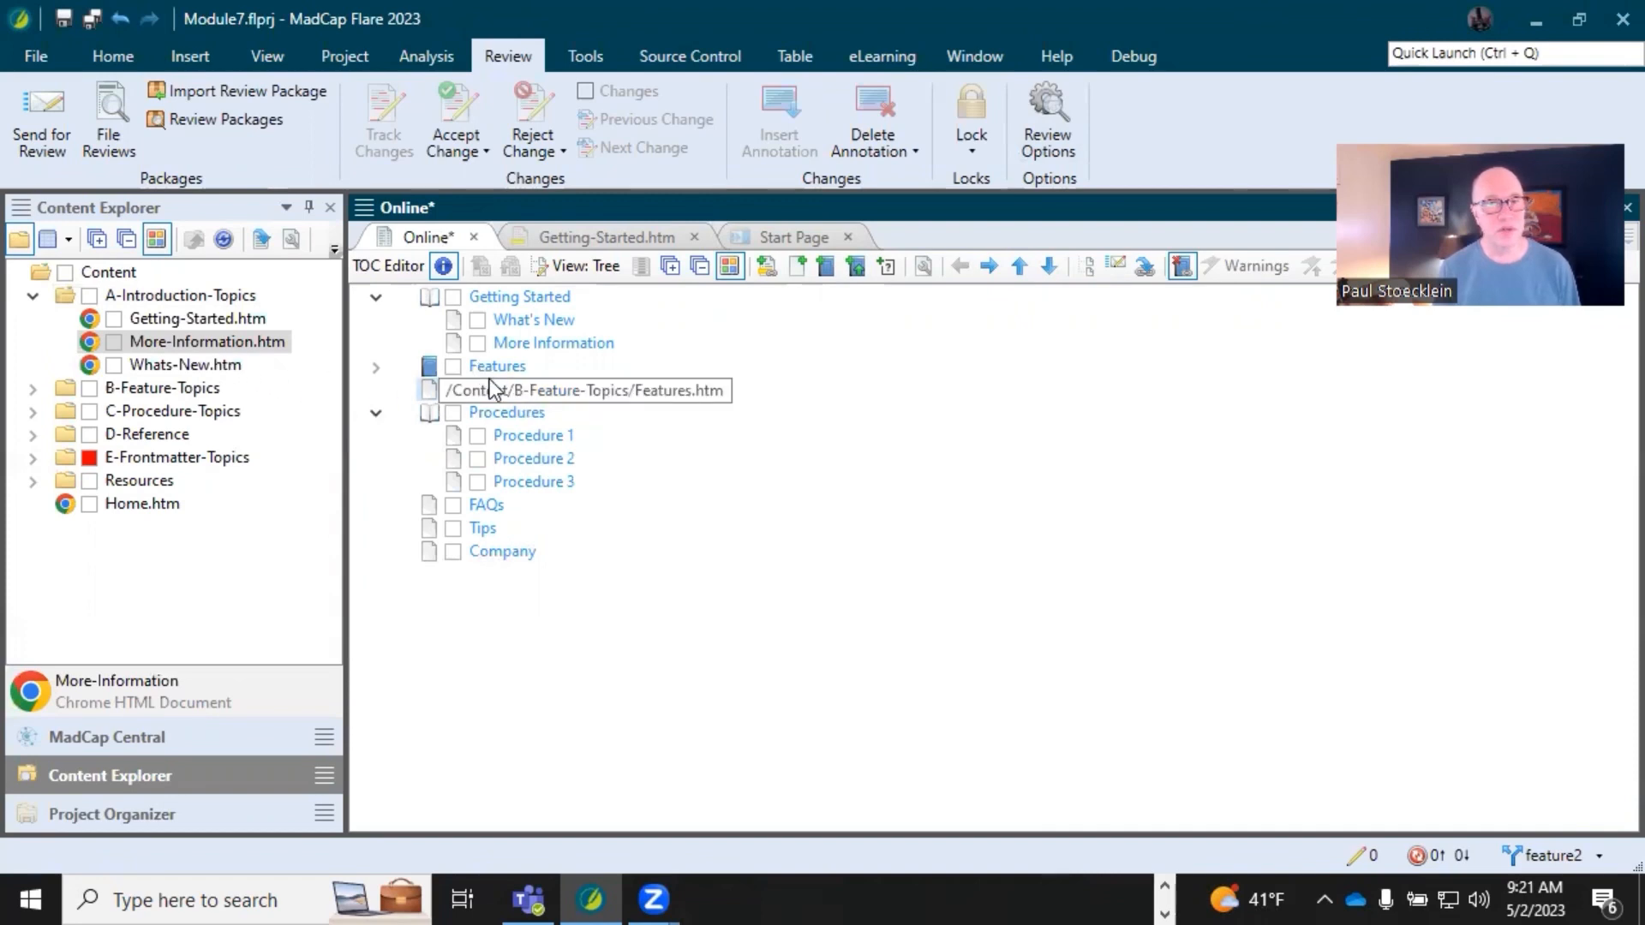
# Check the topic title setting in the properties of the More-Information.htm file.
pyautogui.click(214, 343)
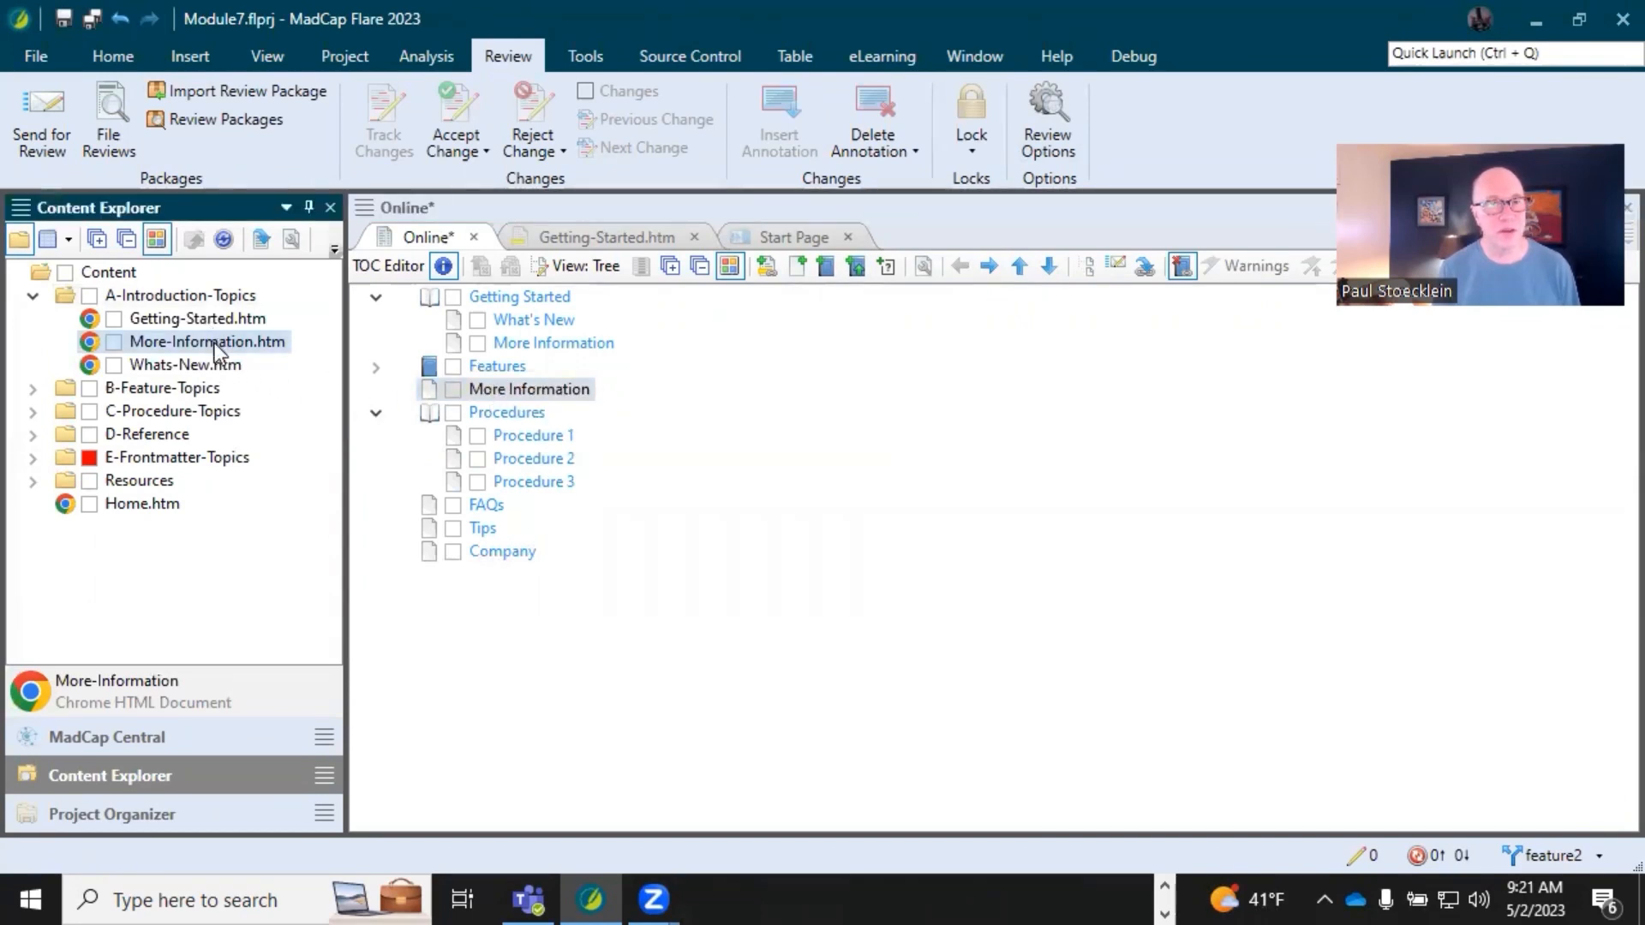
pyautogui.rightClick(214, 342)
pyautogui.click(295, 719)
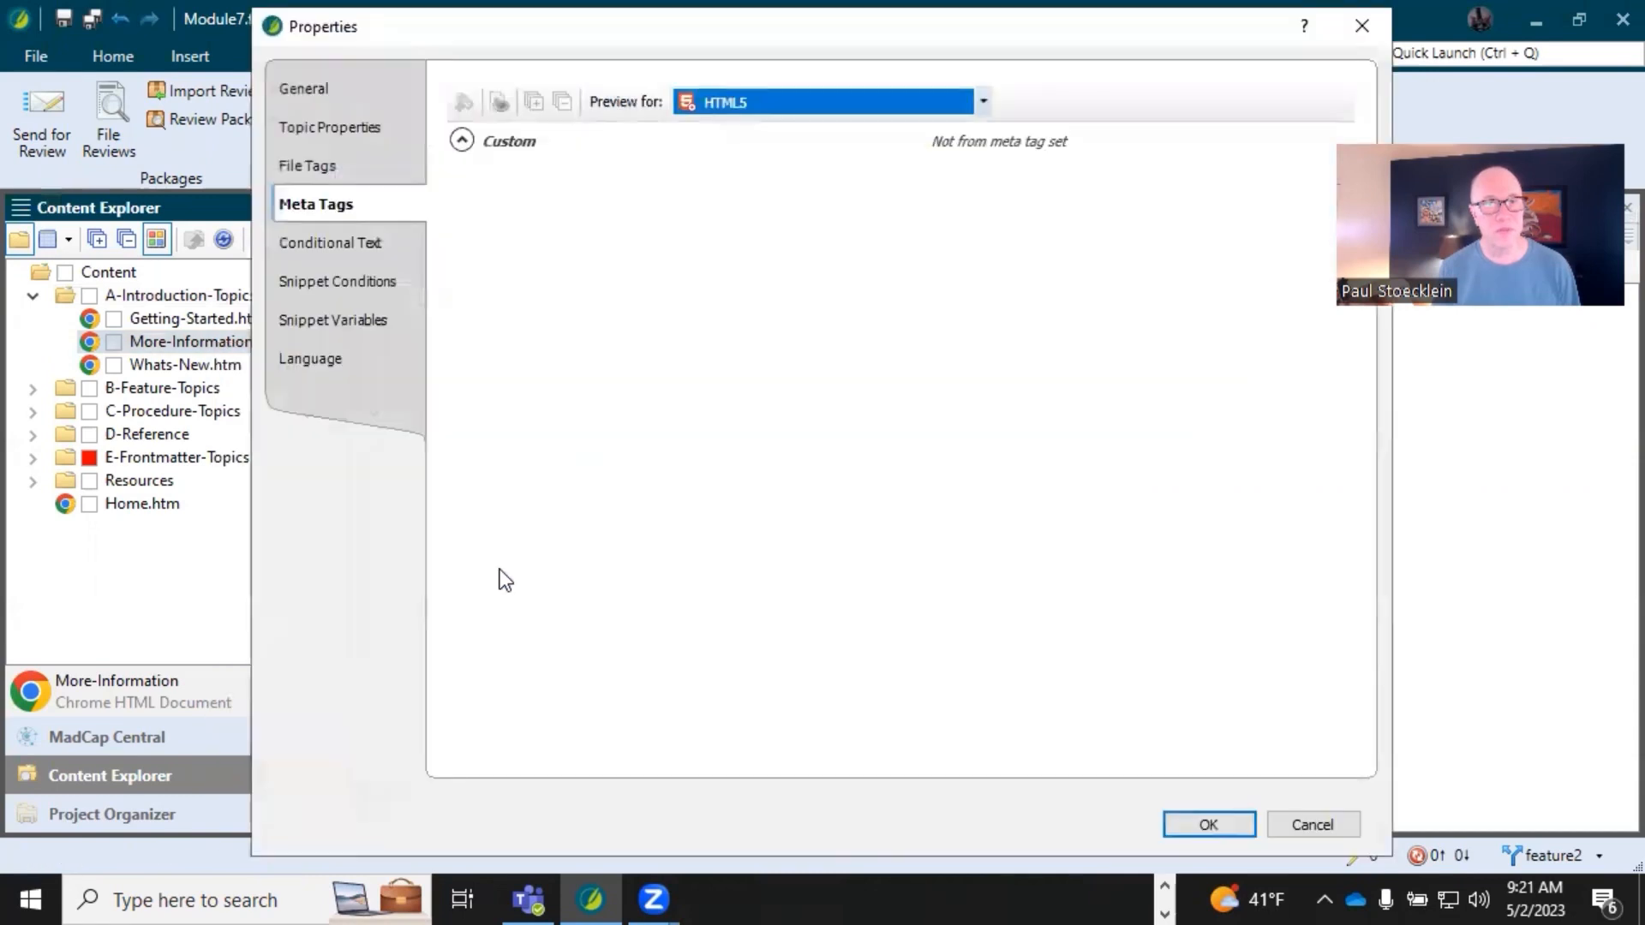
pyautogui.click(361, 131)
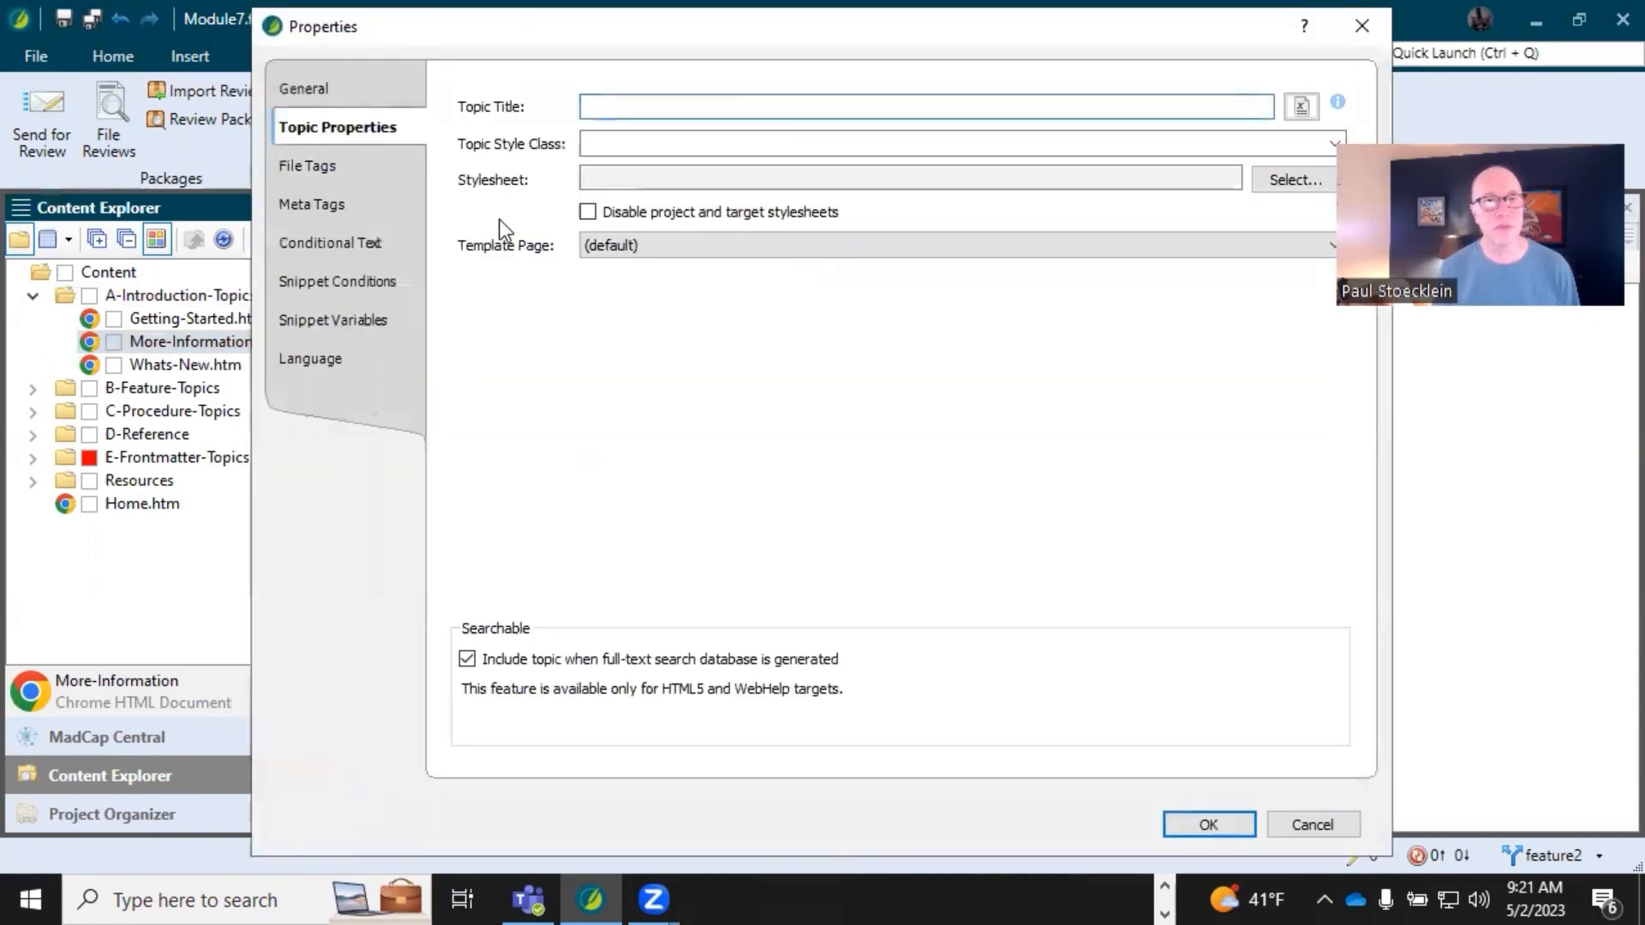
pyautogui.click(624, 137)
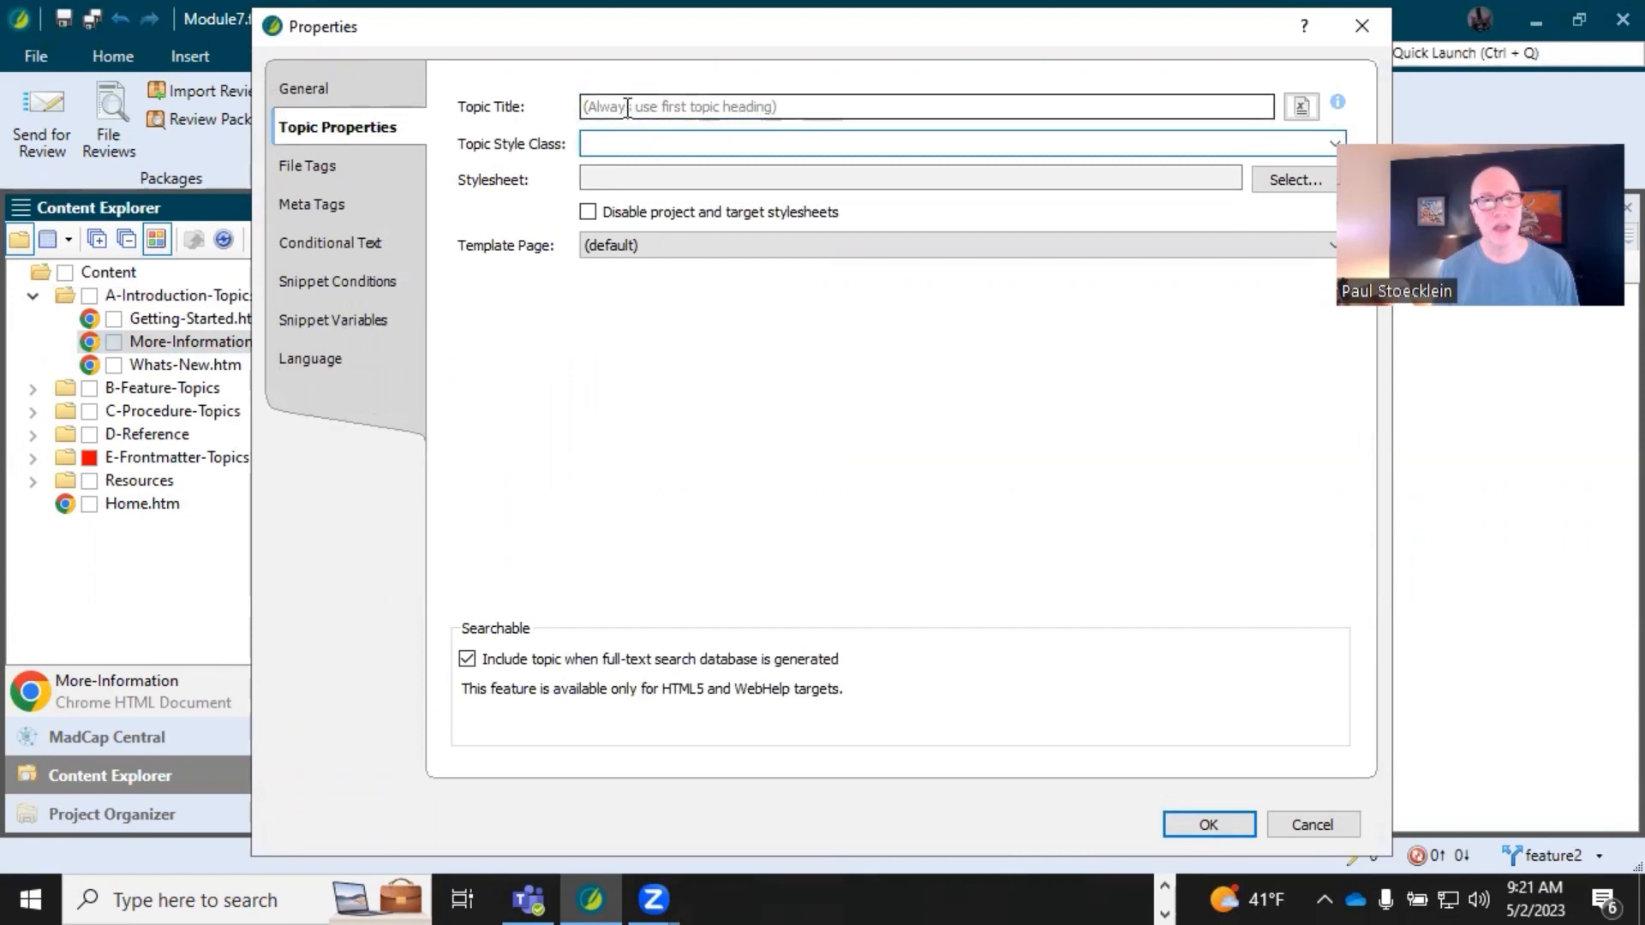
pyautogui.click(1304, 826)
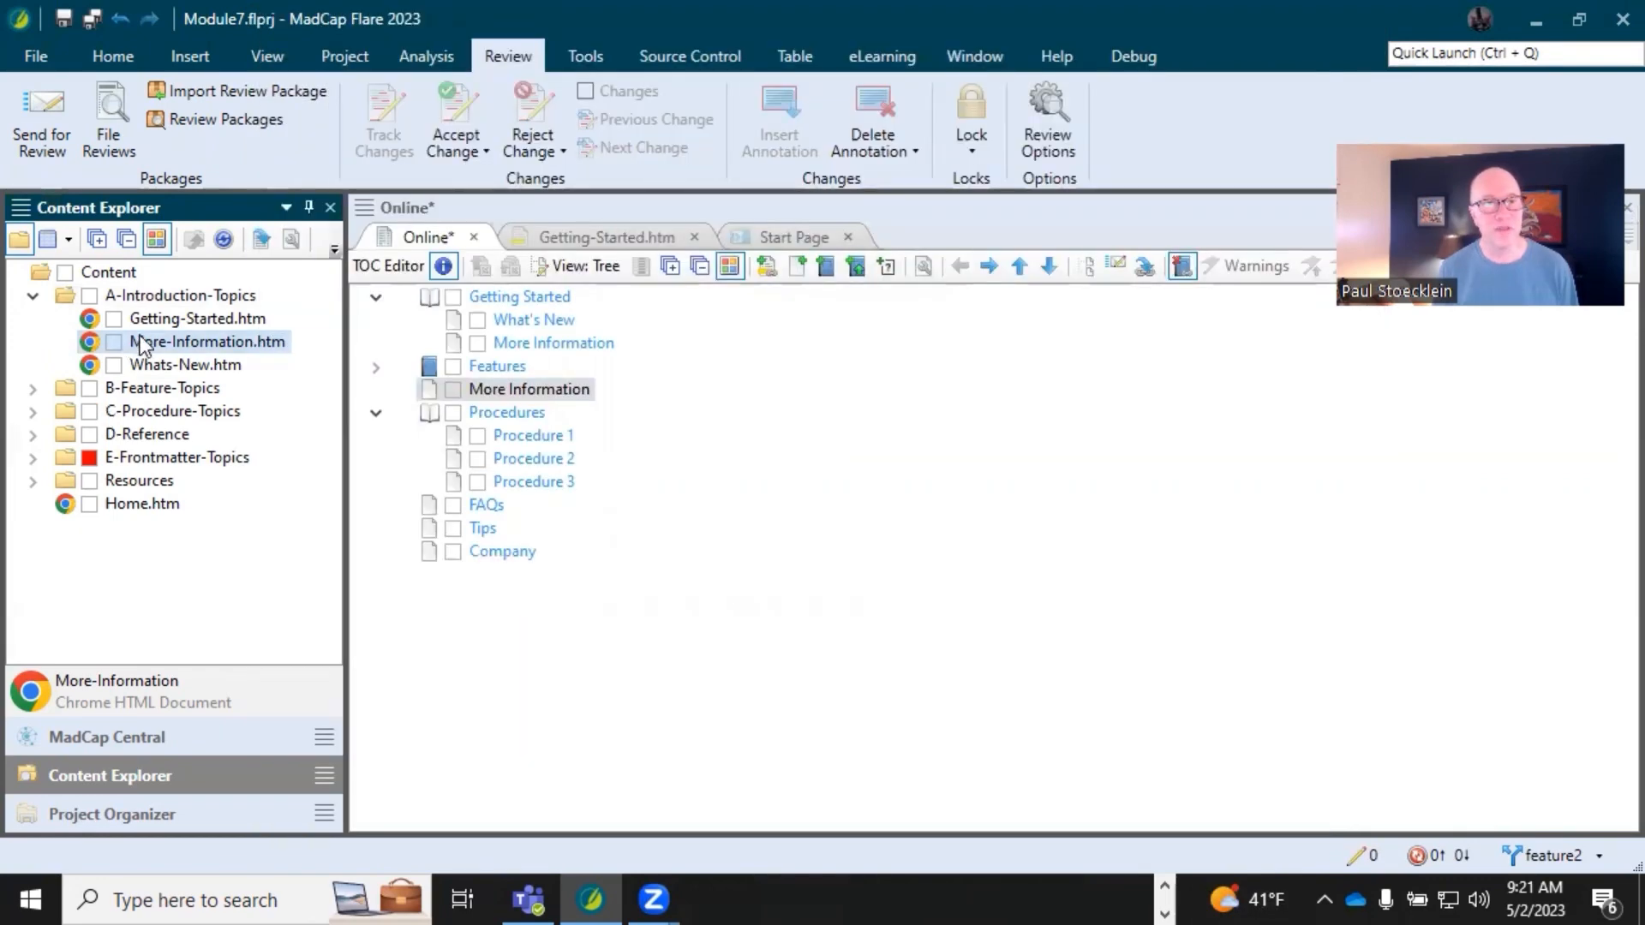
# Open the More-Information.htm topic to examine its first heading, then close it.
pyautogui.doubleClick(140, 343)
pyautogui.moveTo(496, 449); pyautogui.dragTo(741, 445)
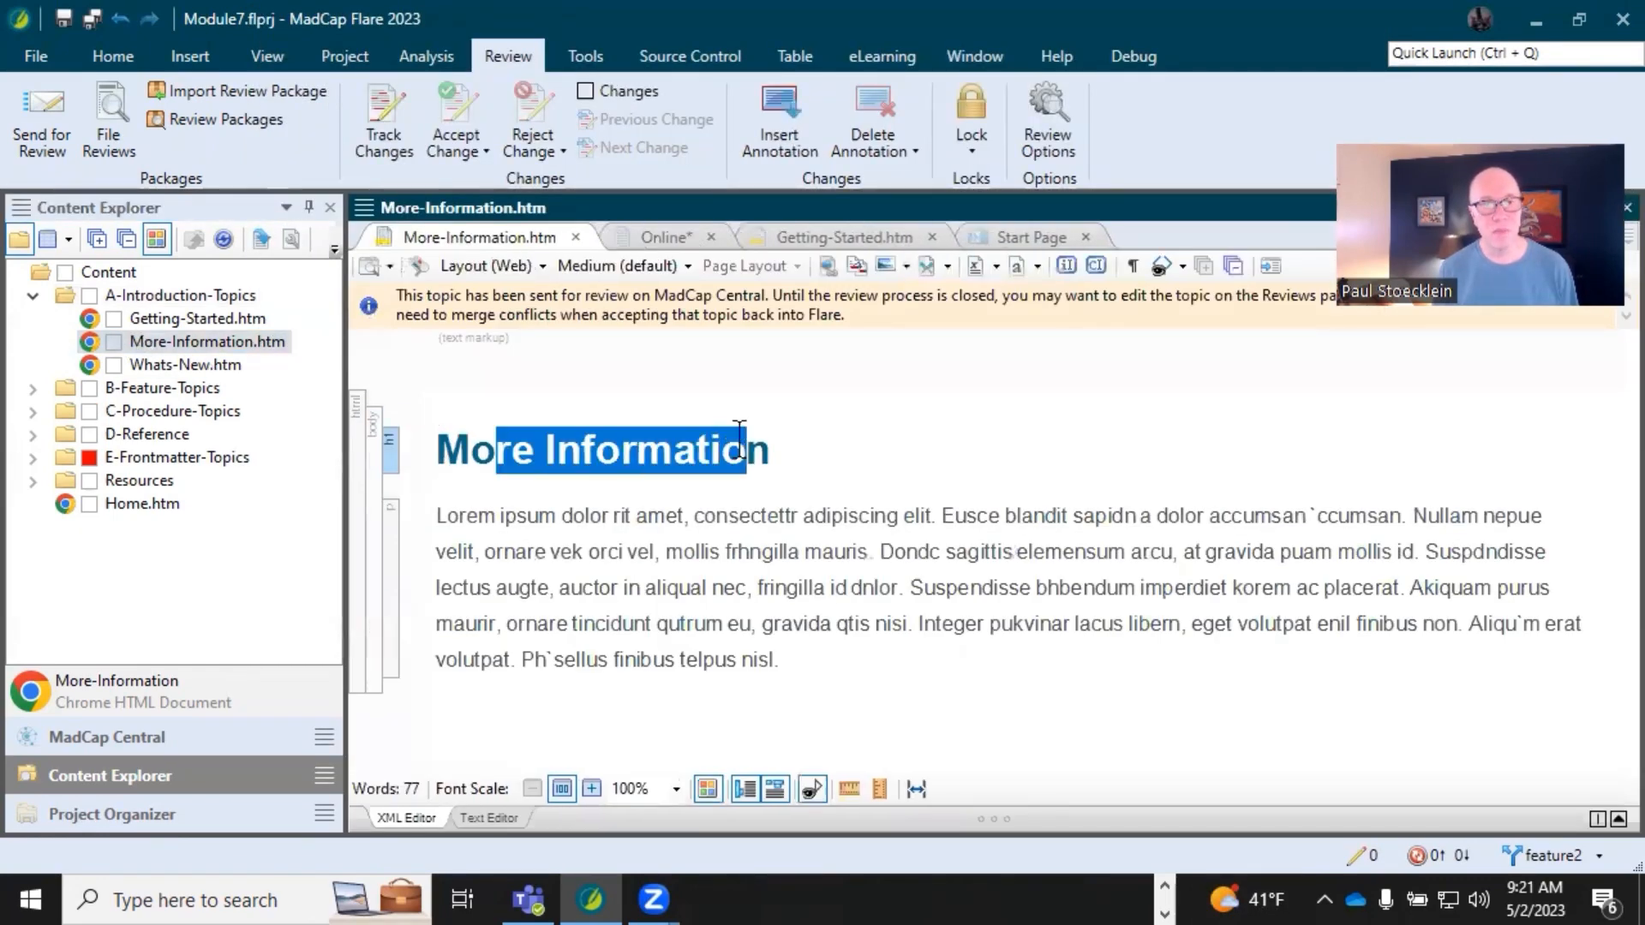
pyautogui.click(575, 238)
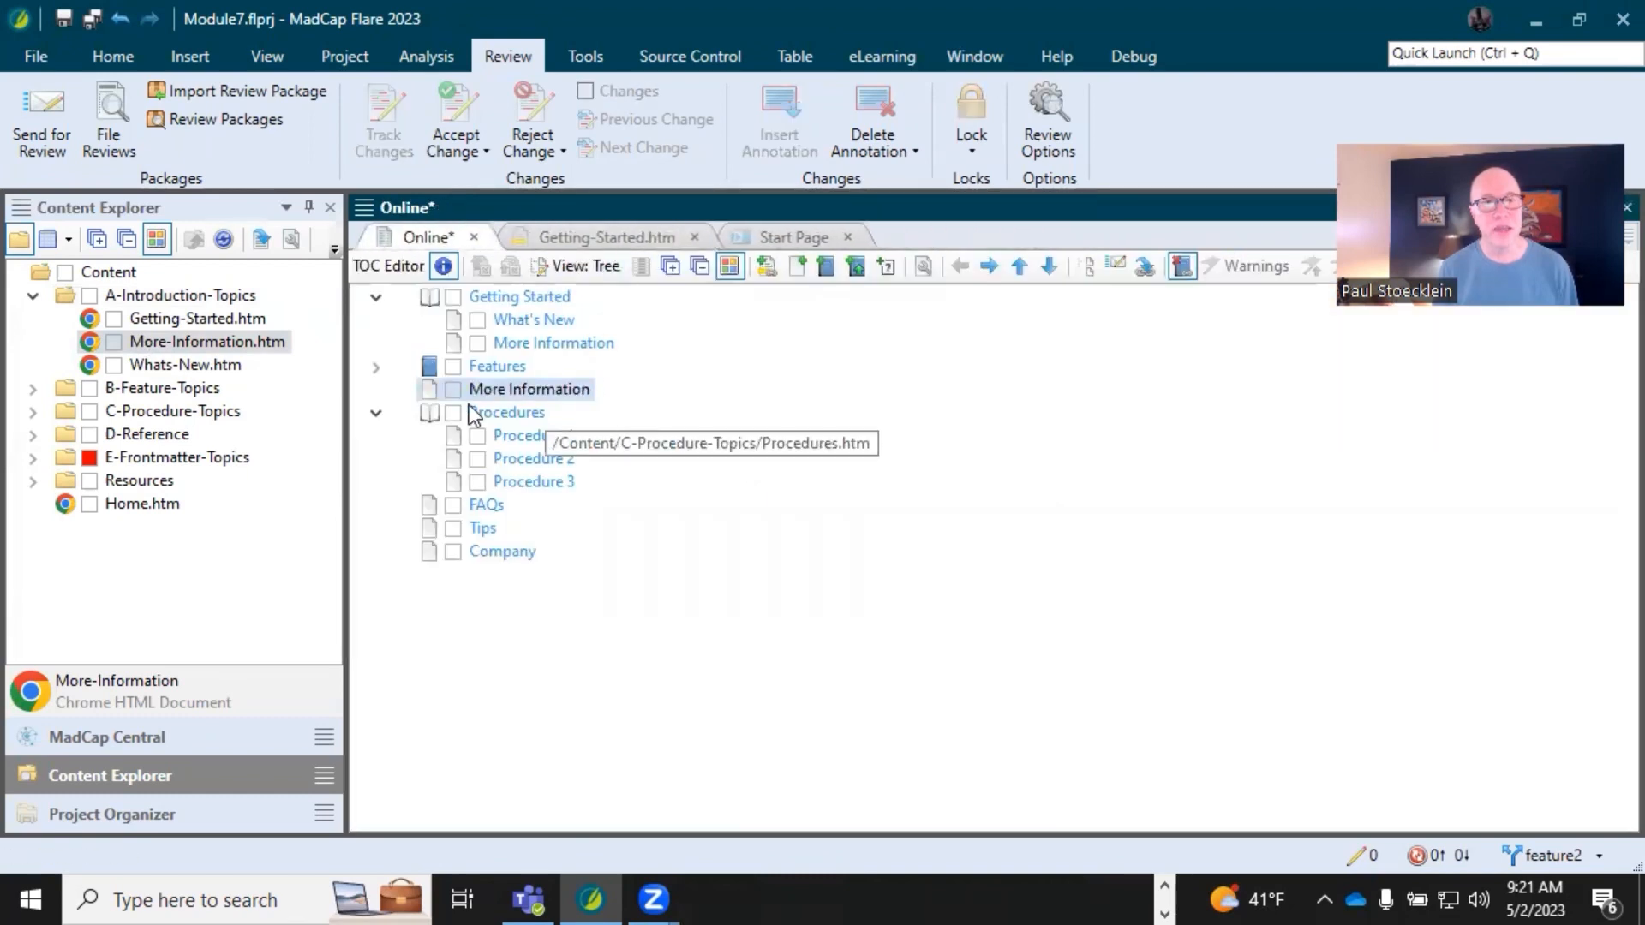
# Delete the added More Information entry from the Online TOC, then undo both the deletion and the original addition.
pyautogui.click(518, 396)
pyautogui.press('Delete')
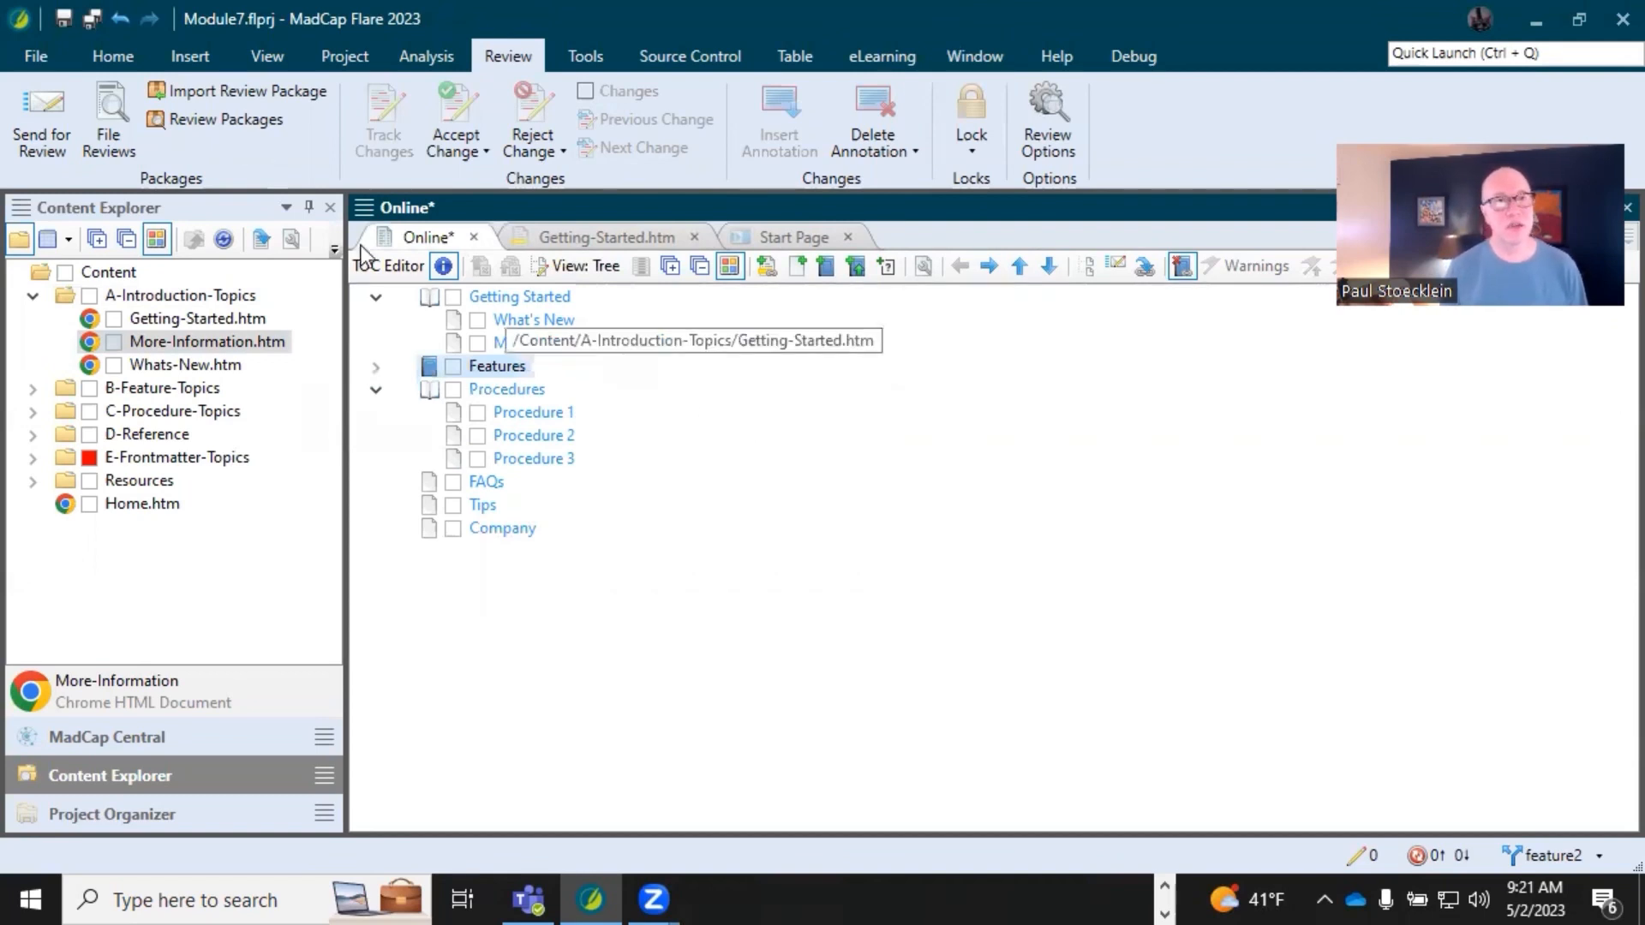
pyautogui.click(120, 22)
pyautogui.click(120, 19)
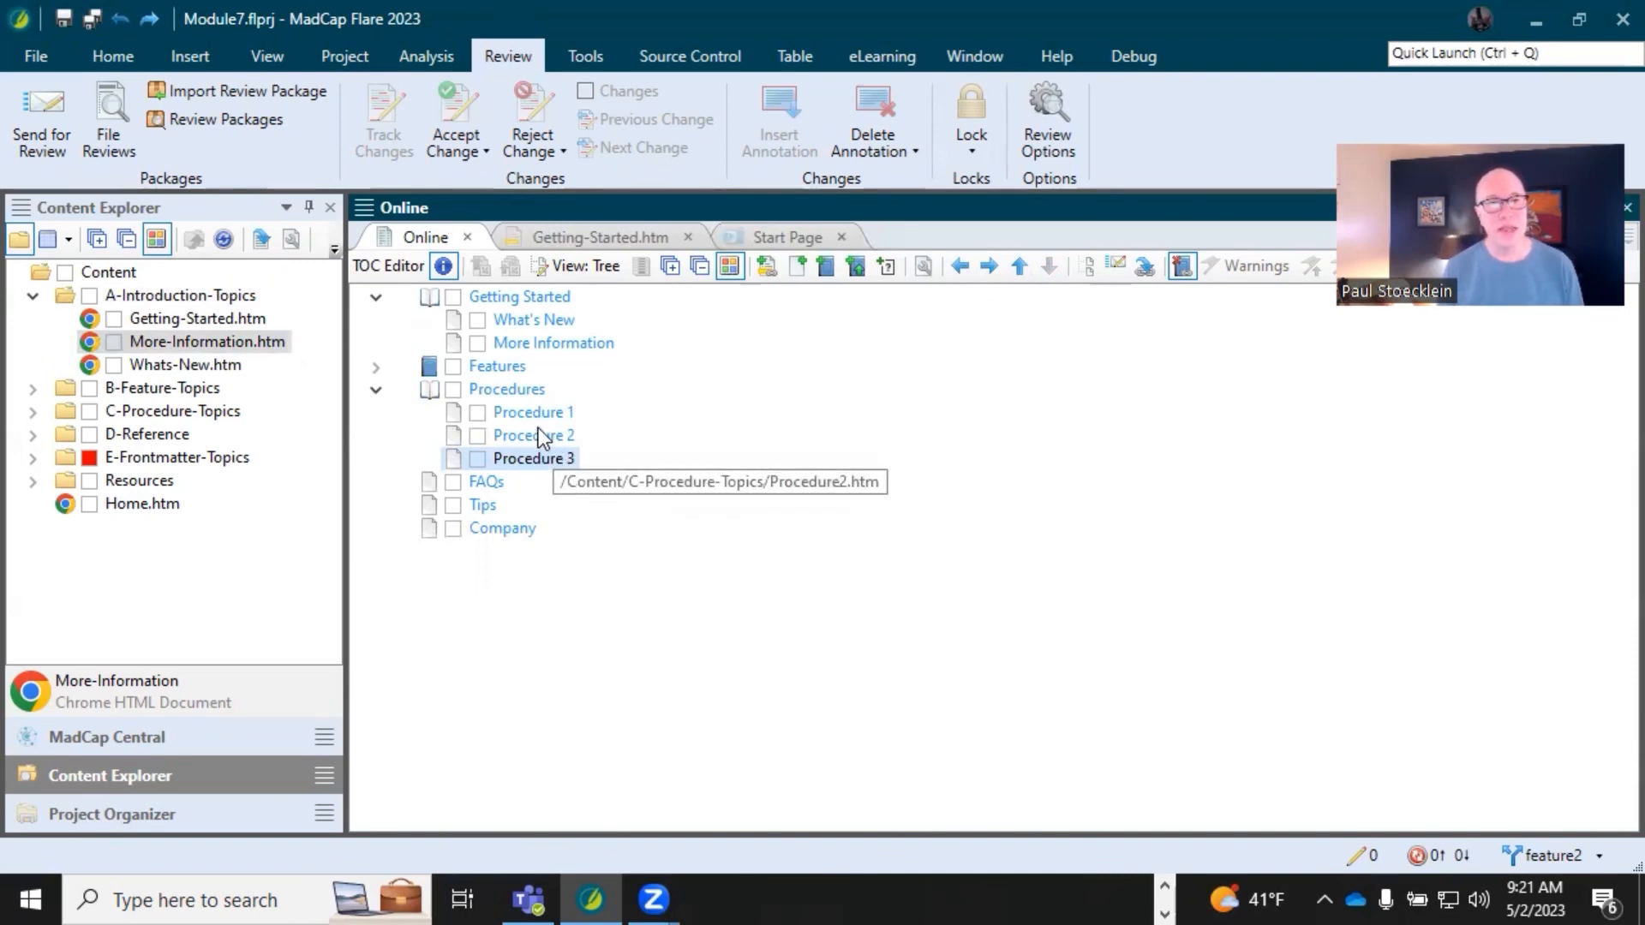
# Examine the label variable behind the Procedure 3 entry in the Online TOC without editing it.
pyautogui.click(559, 465)
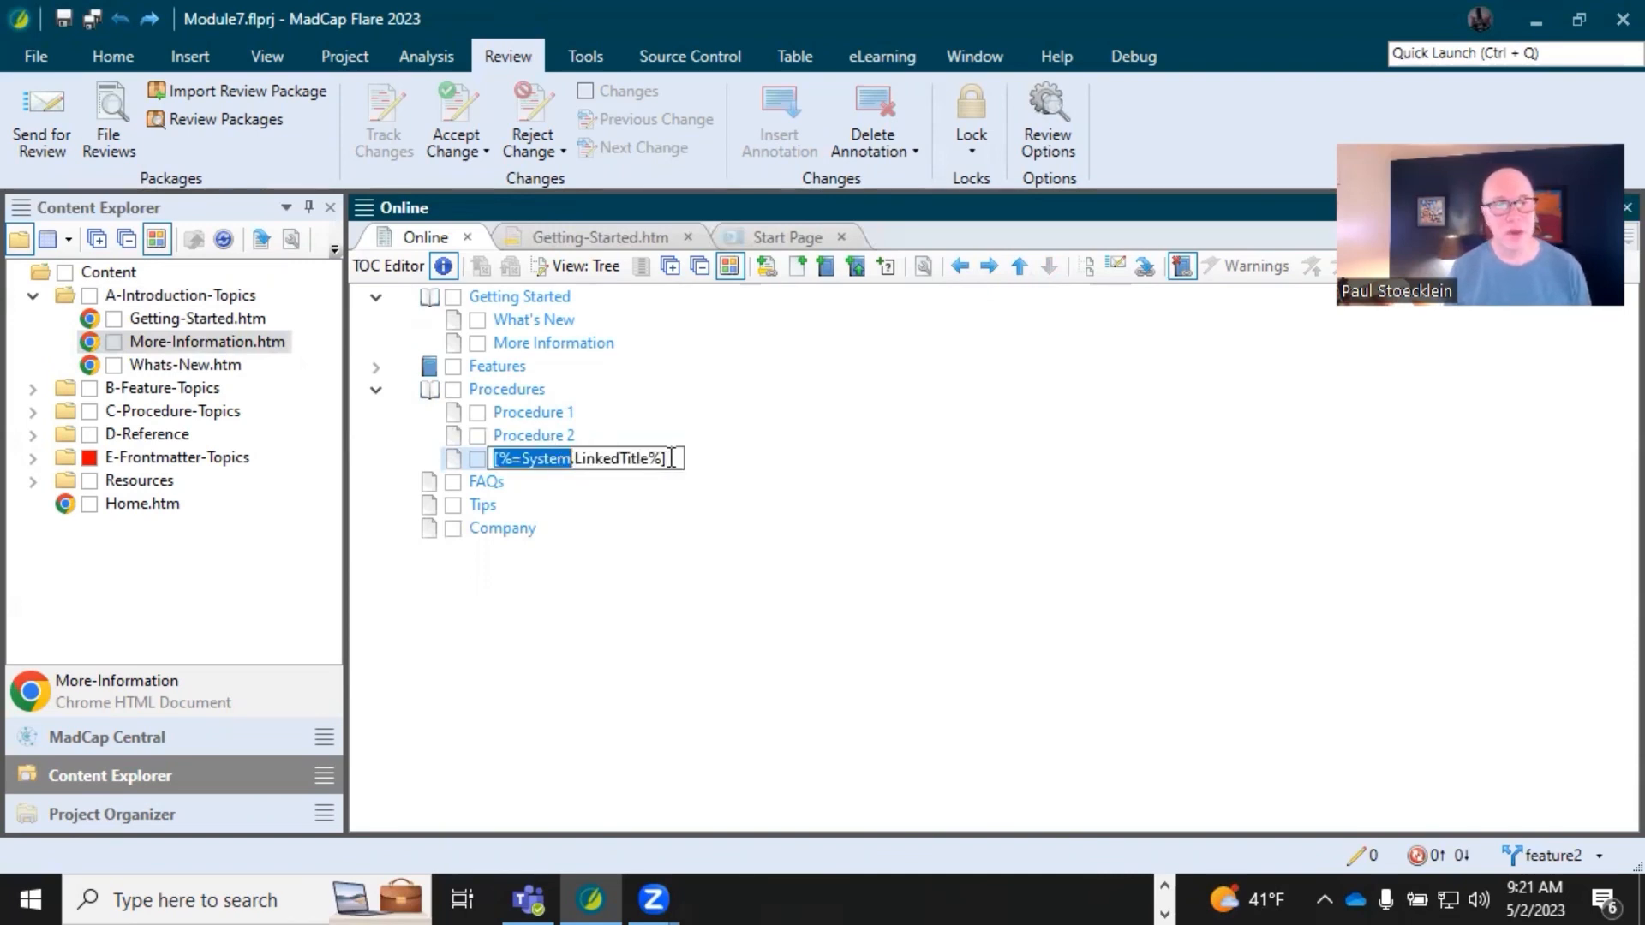
pyautogui.press('Escape')
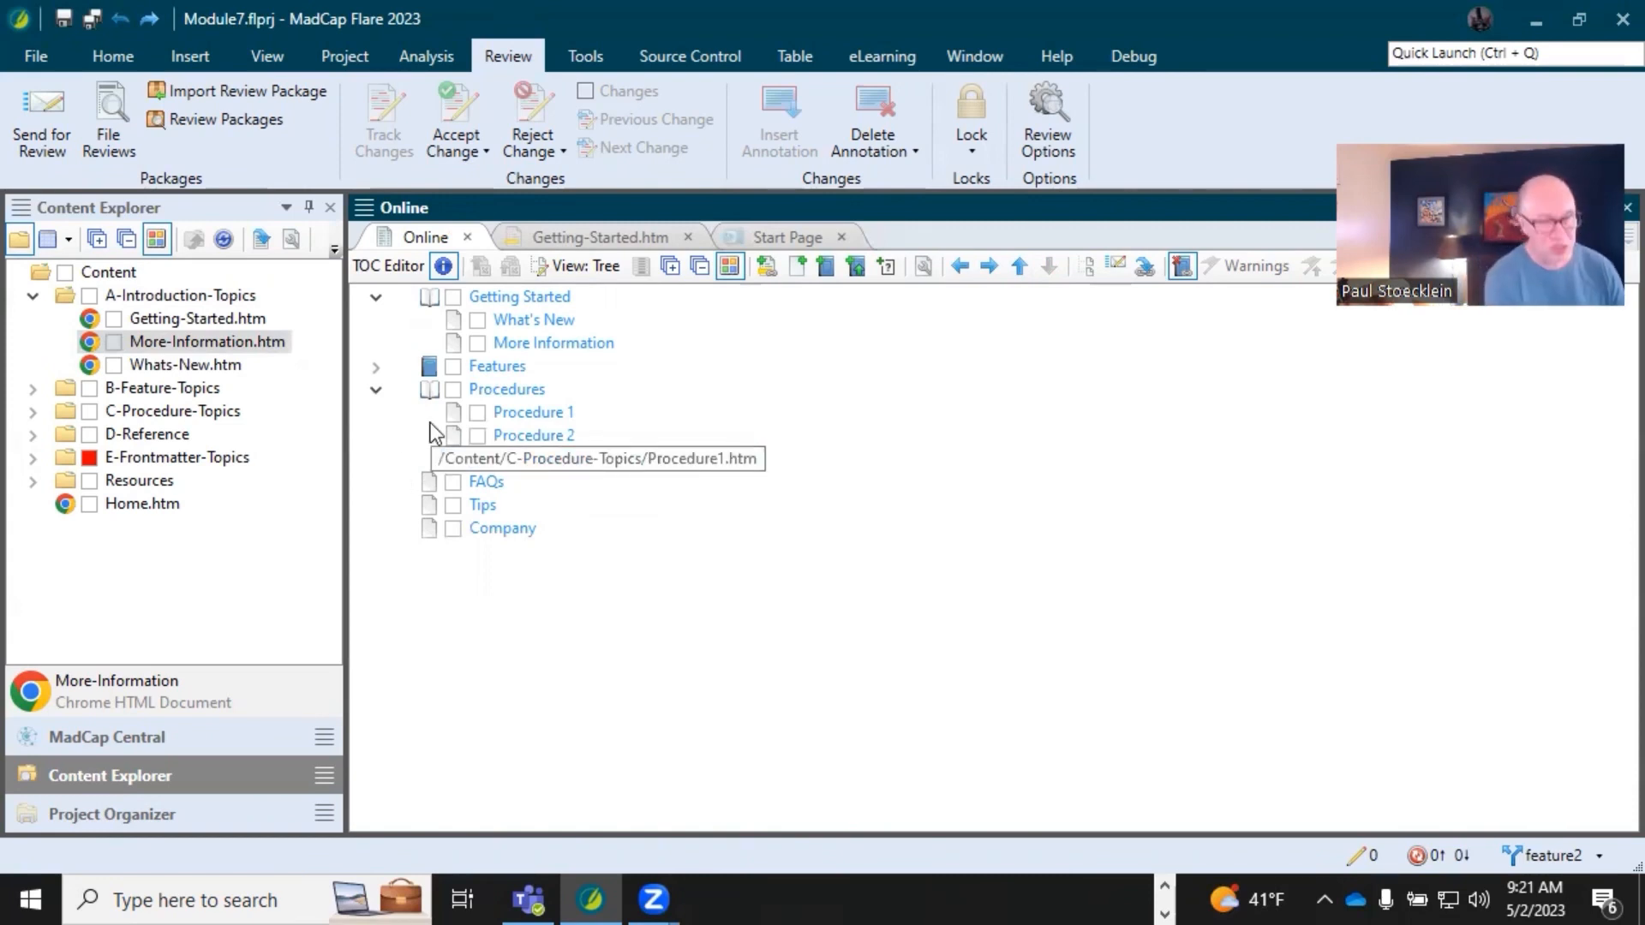
# Relabel the third entry under Procedures in the Online TOC with the plain text Procedure 3, then undo the relabelling.
pyautogui.press('F2')
pyautogui.write('P')
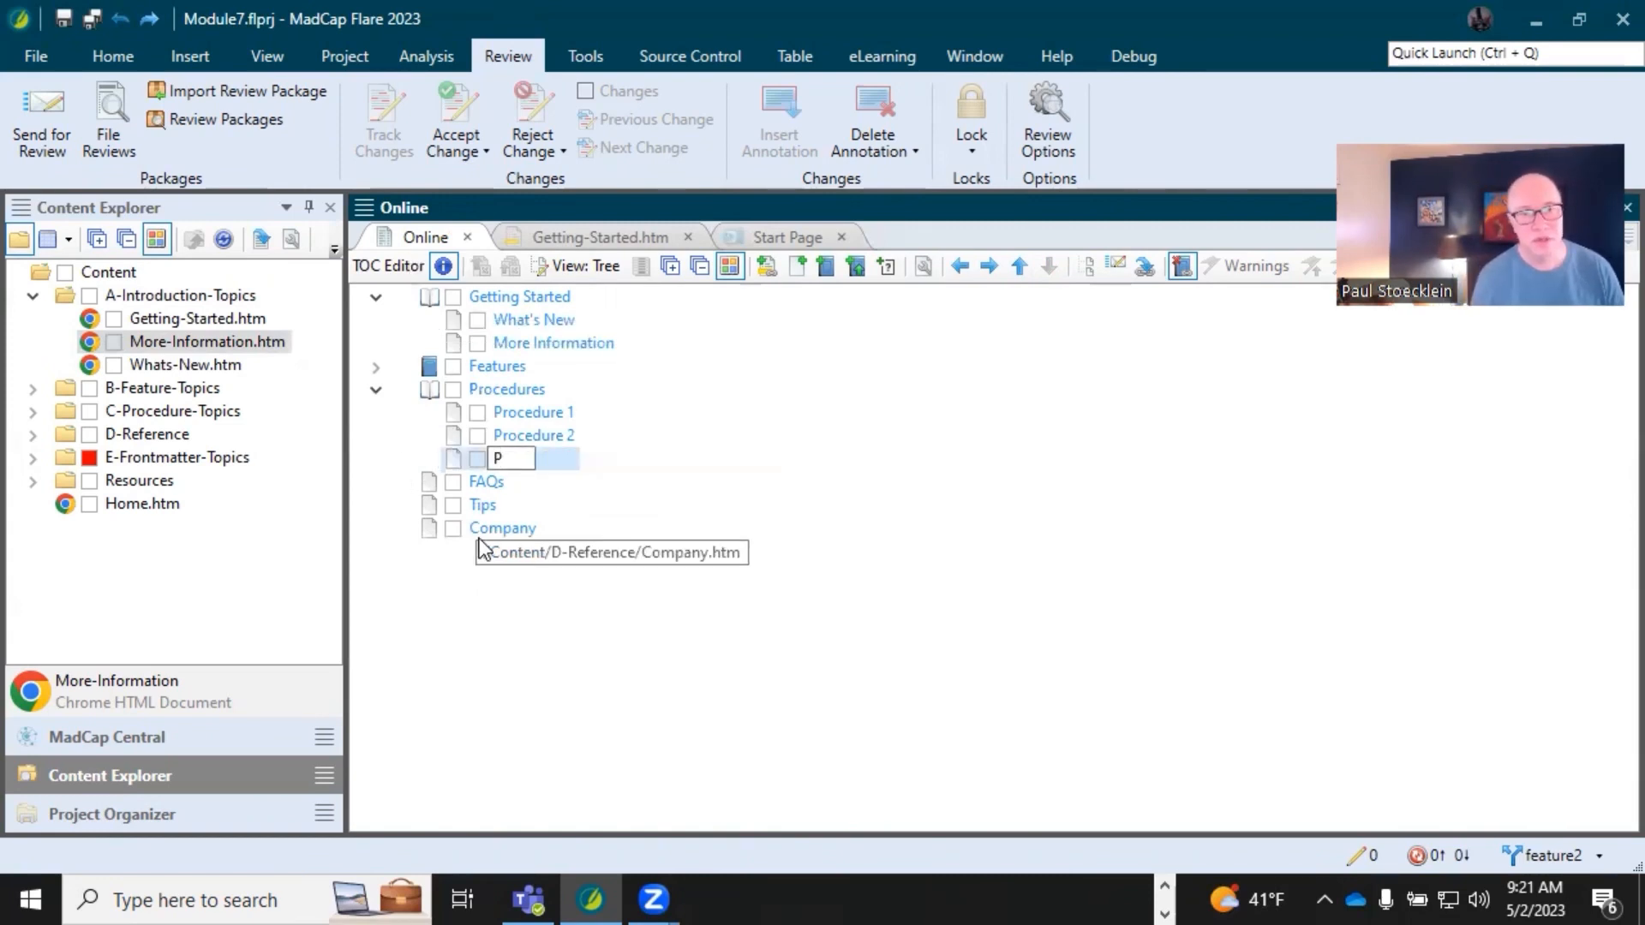
pyautogui.write('roc')
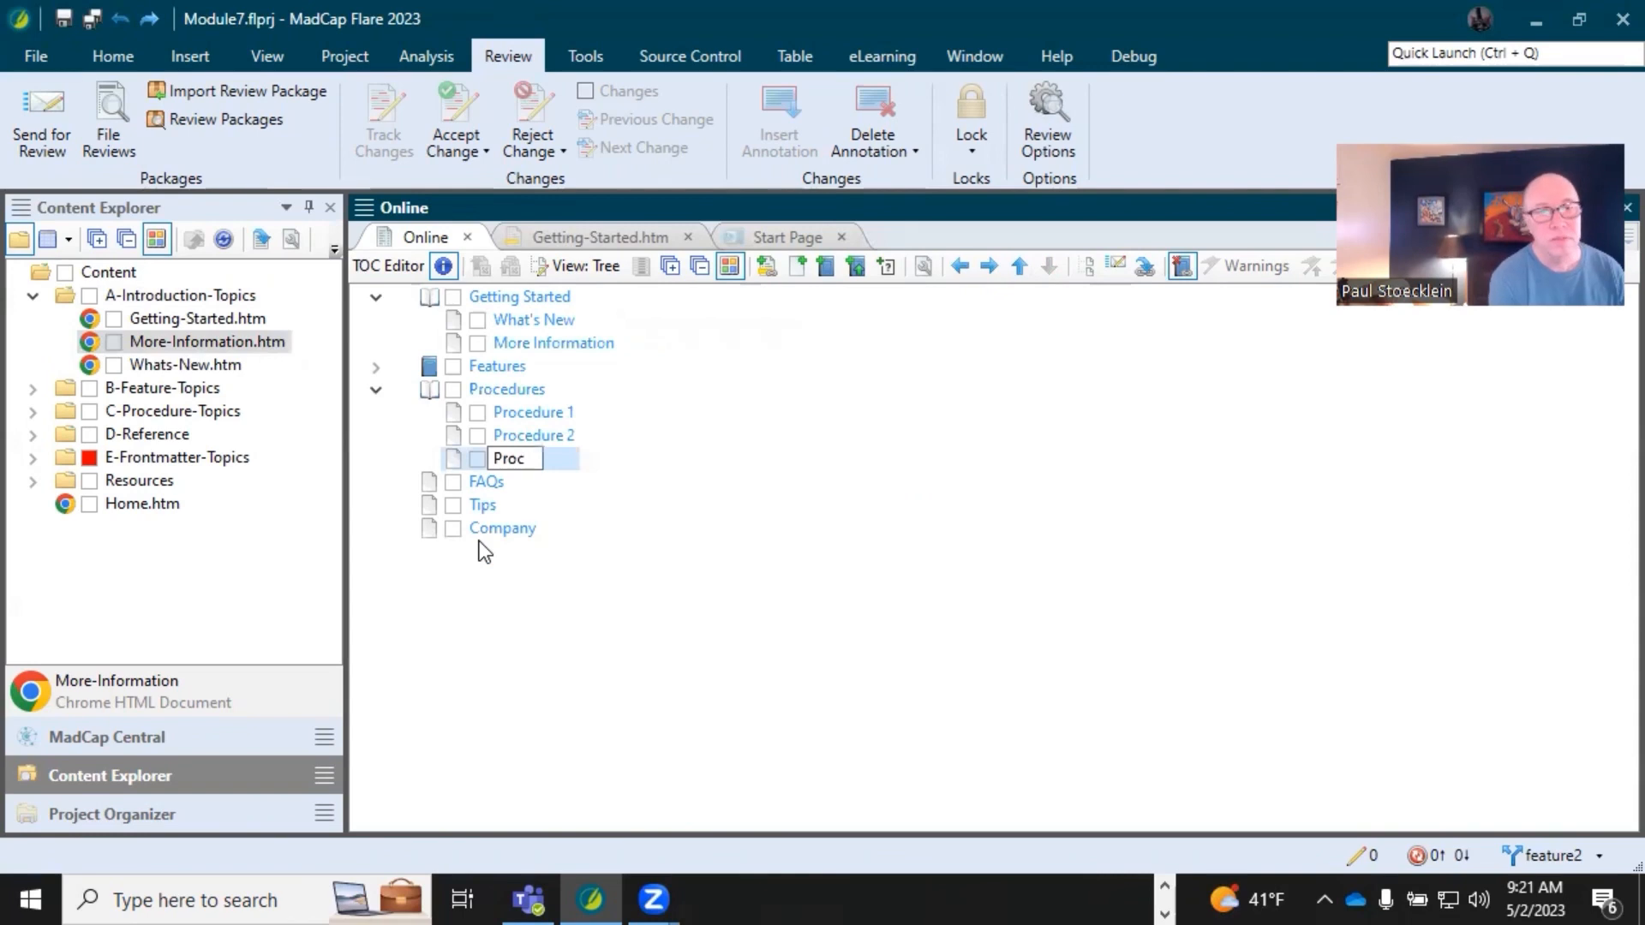
pyautogui.write('edure 3')
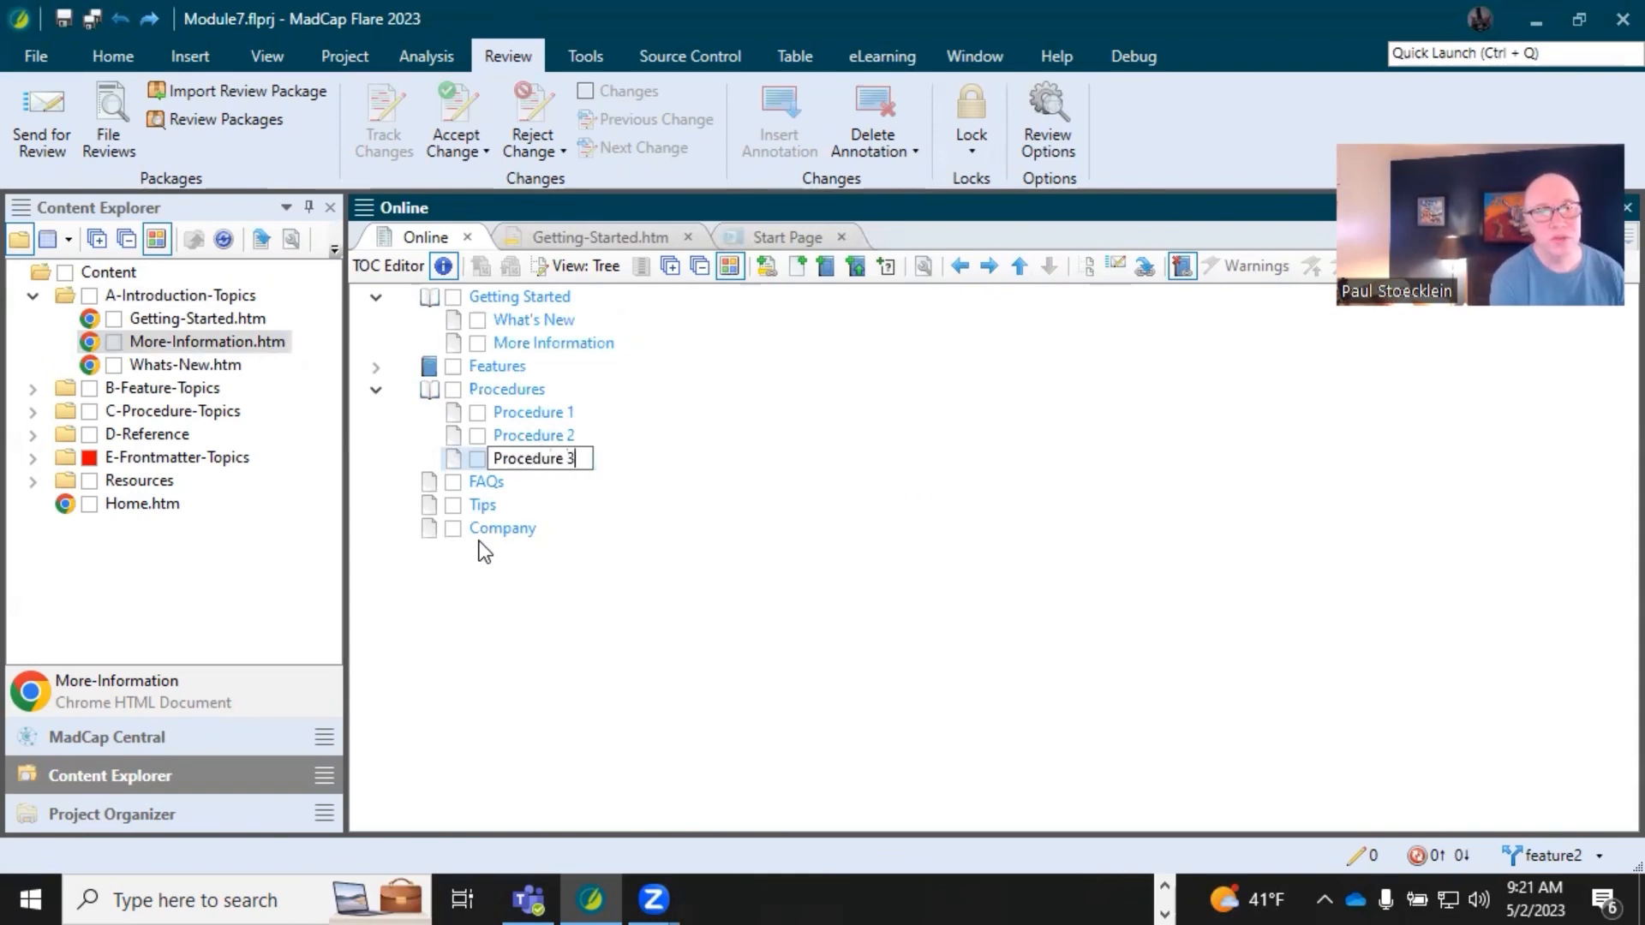
pyautogui.press('Return')
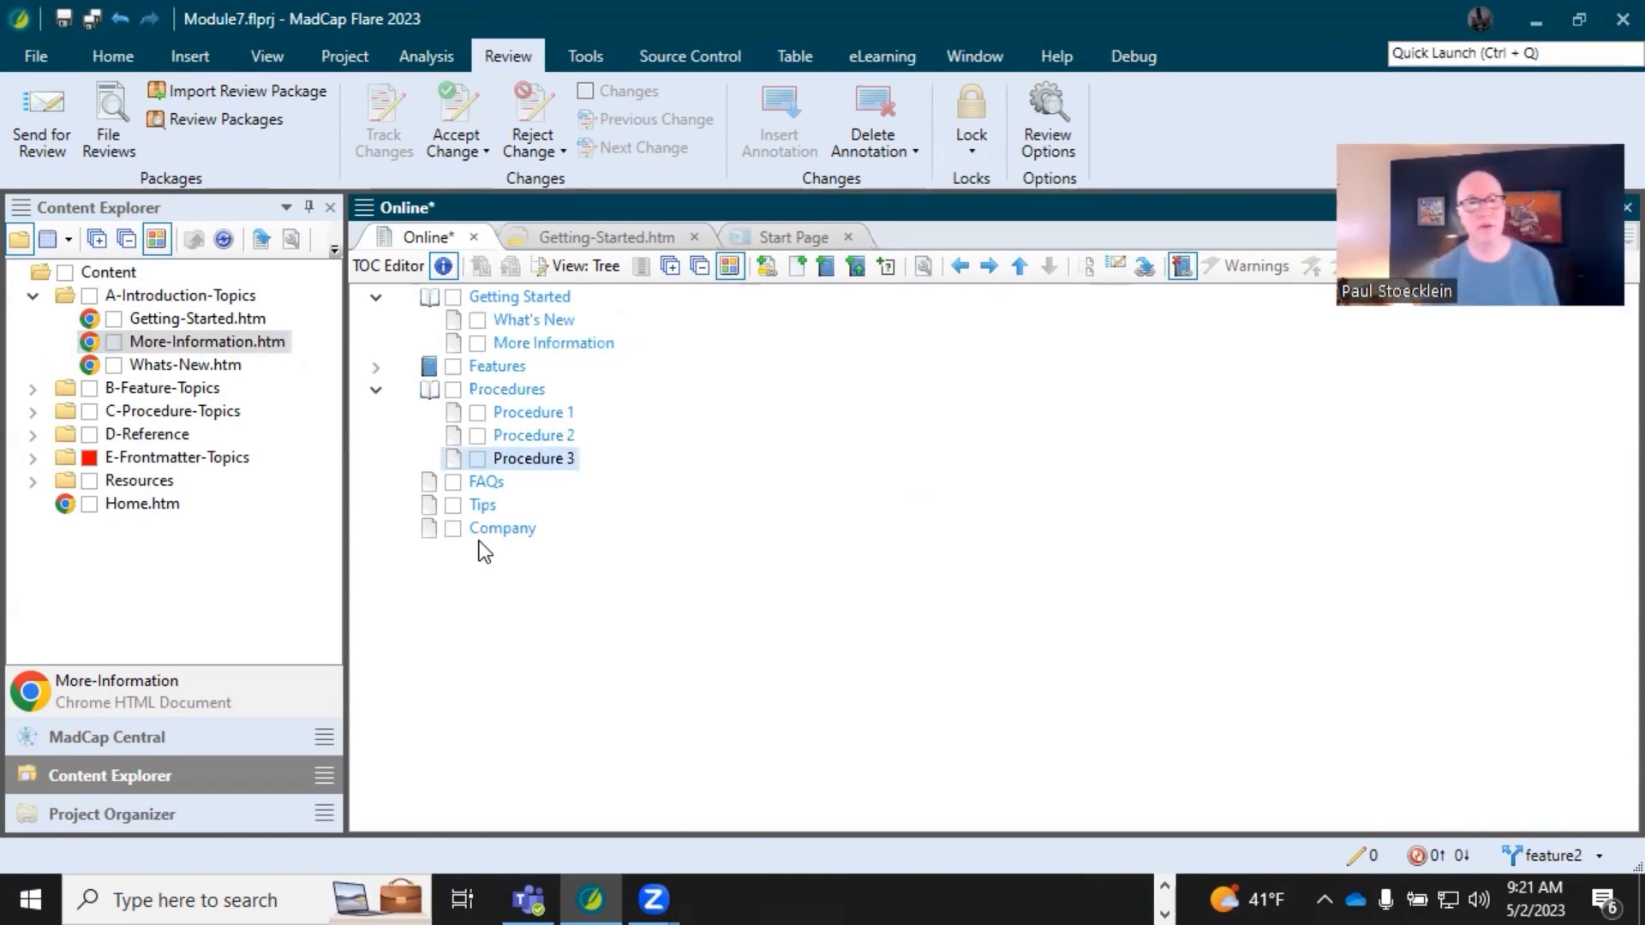
pyautogui.click(485, 486)
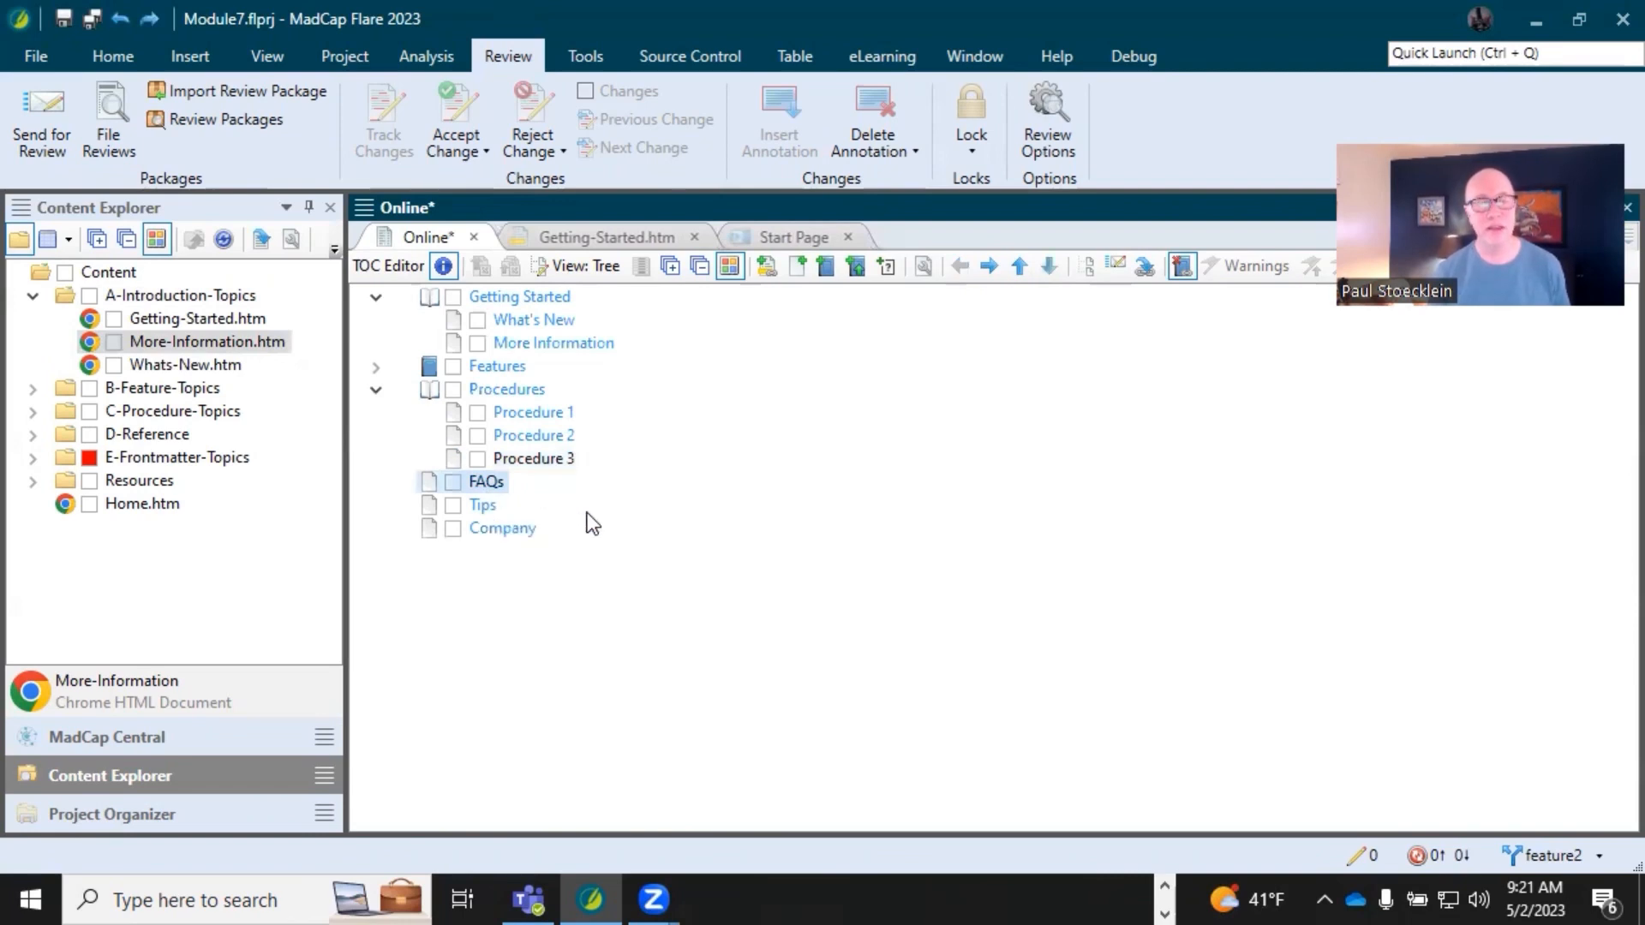
pyautogui.click(556, 460)
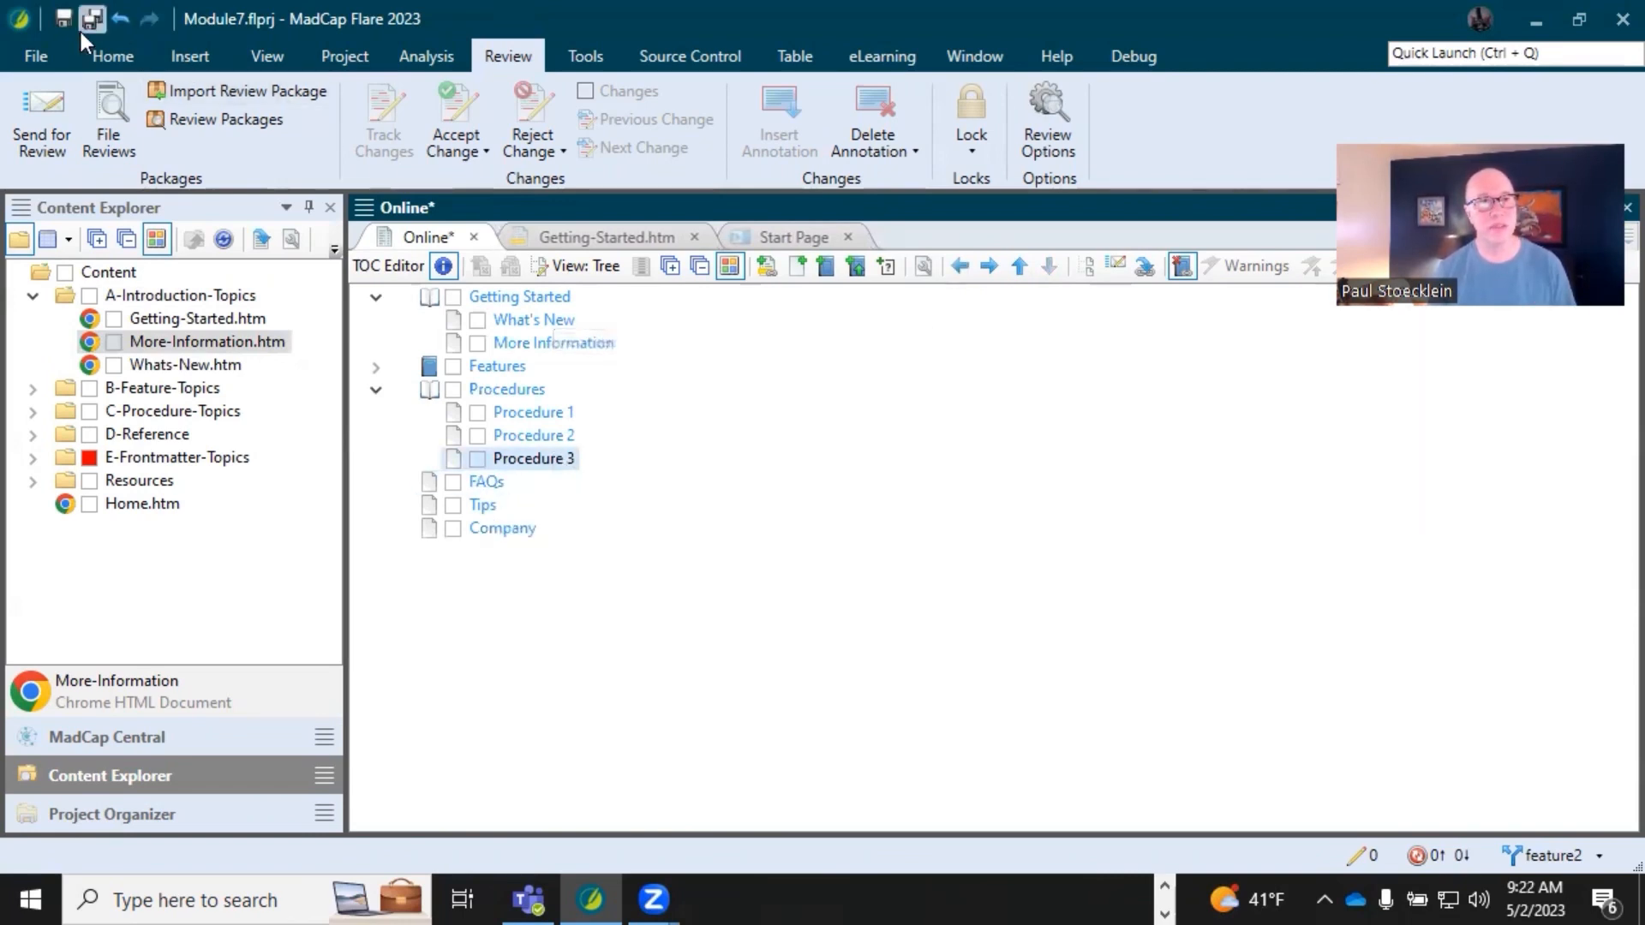
pyautogui.click(118, 19)
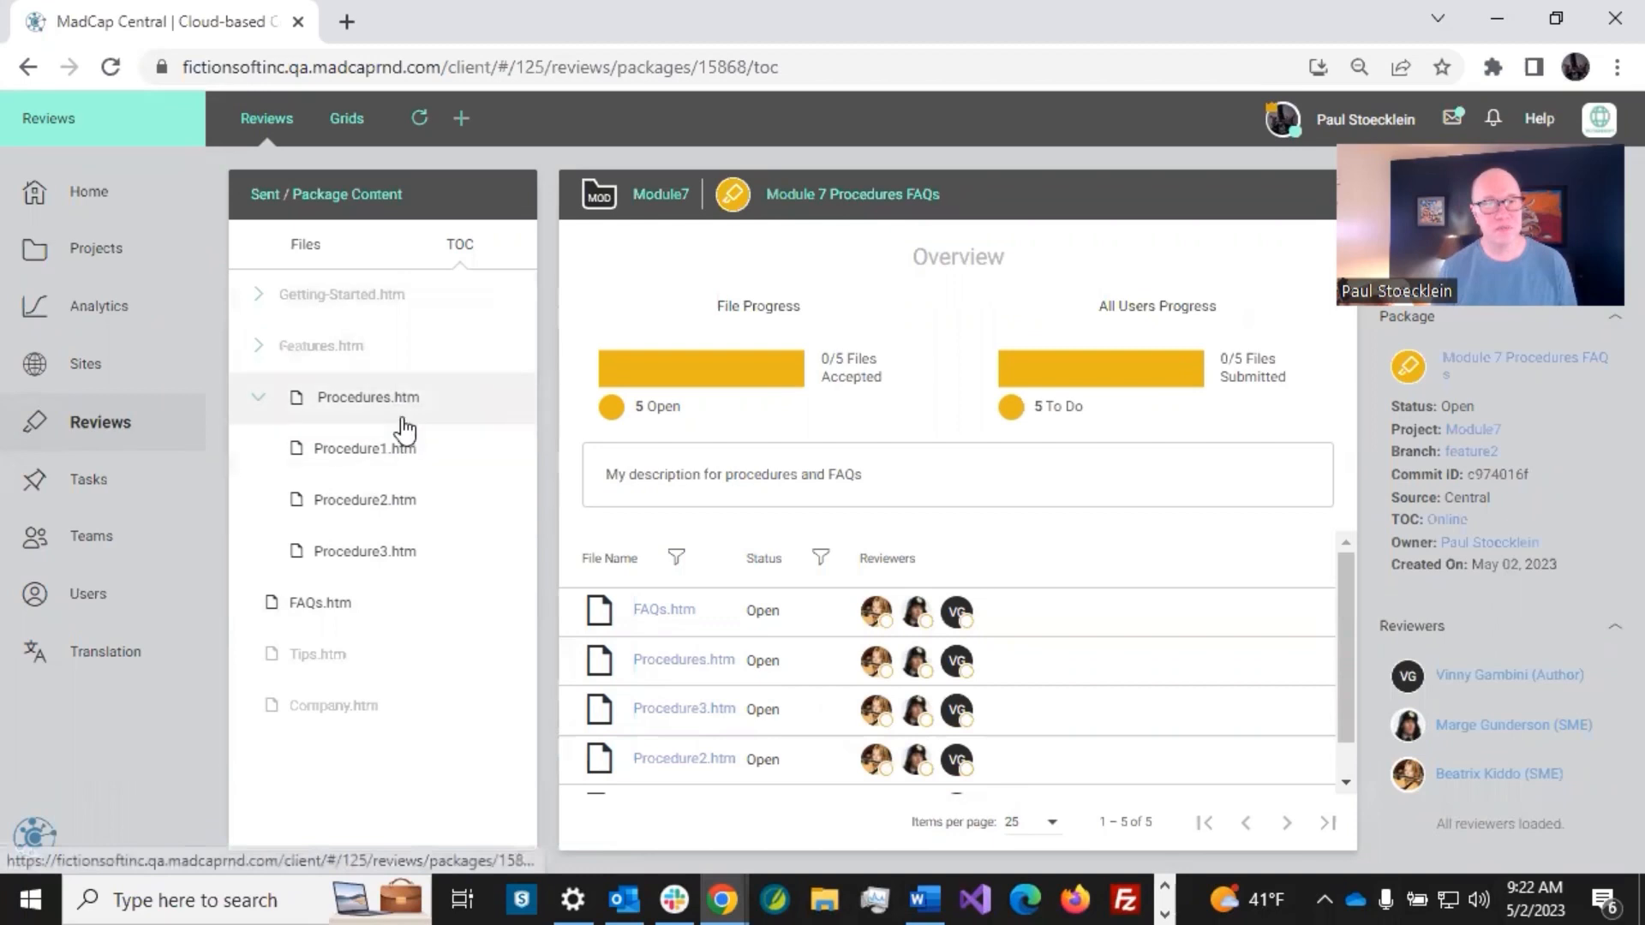
# Return to the review package list in MadCap Central and compare the pending packages with the sent ones.
pyautogui.click(266, 202)
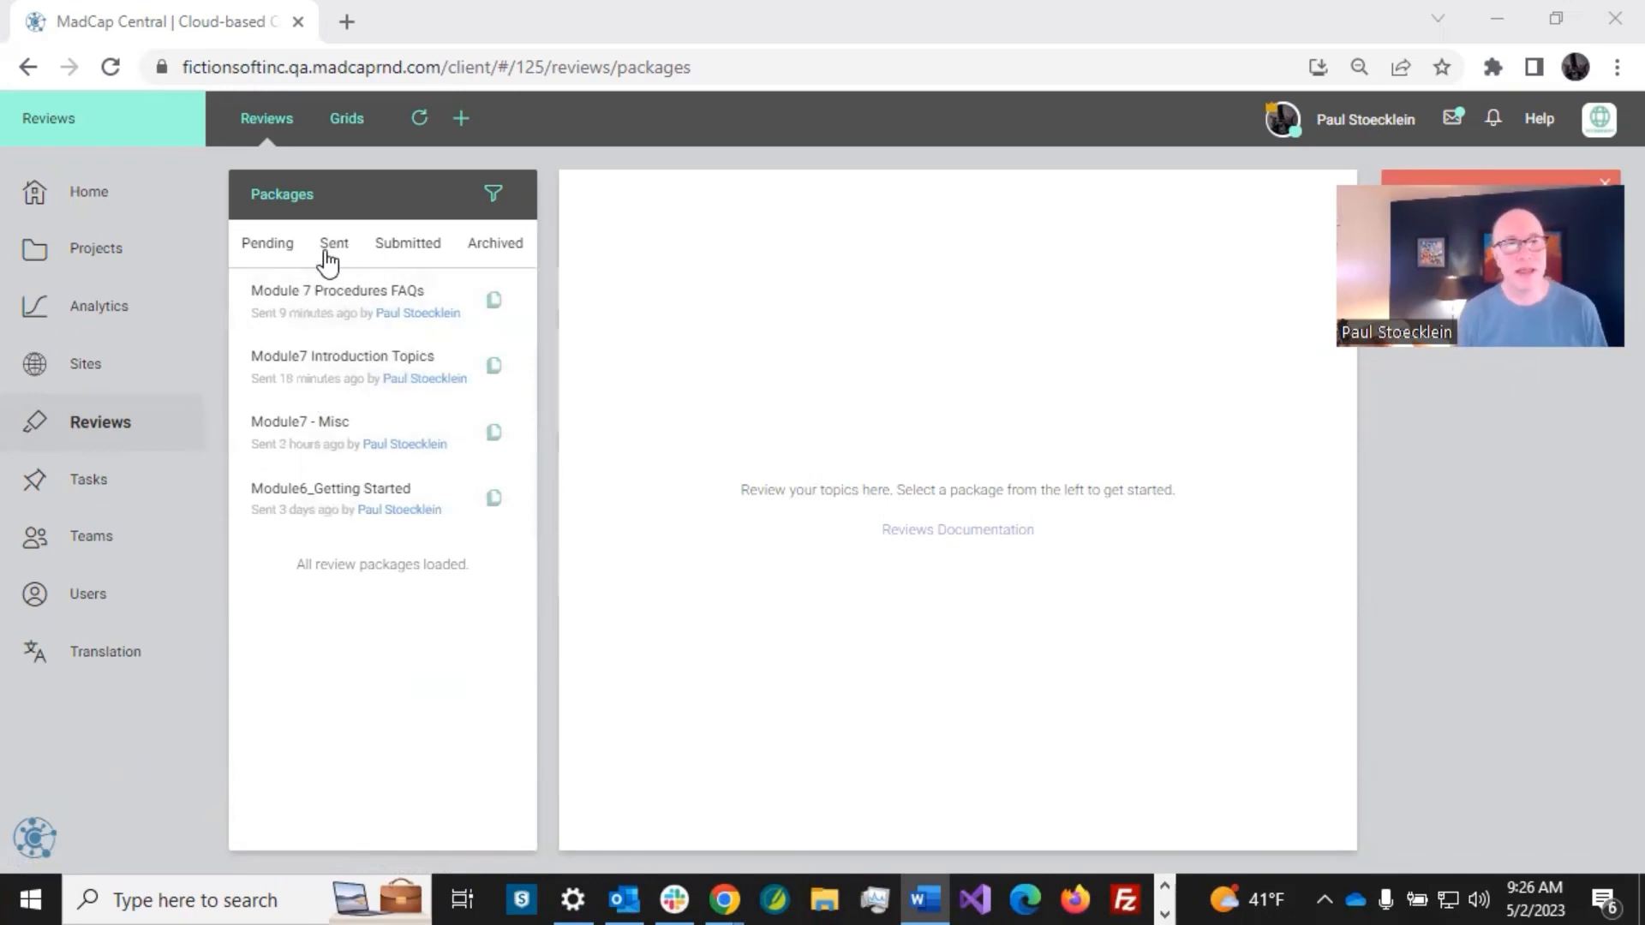
pyautogui.click(275, 248)
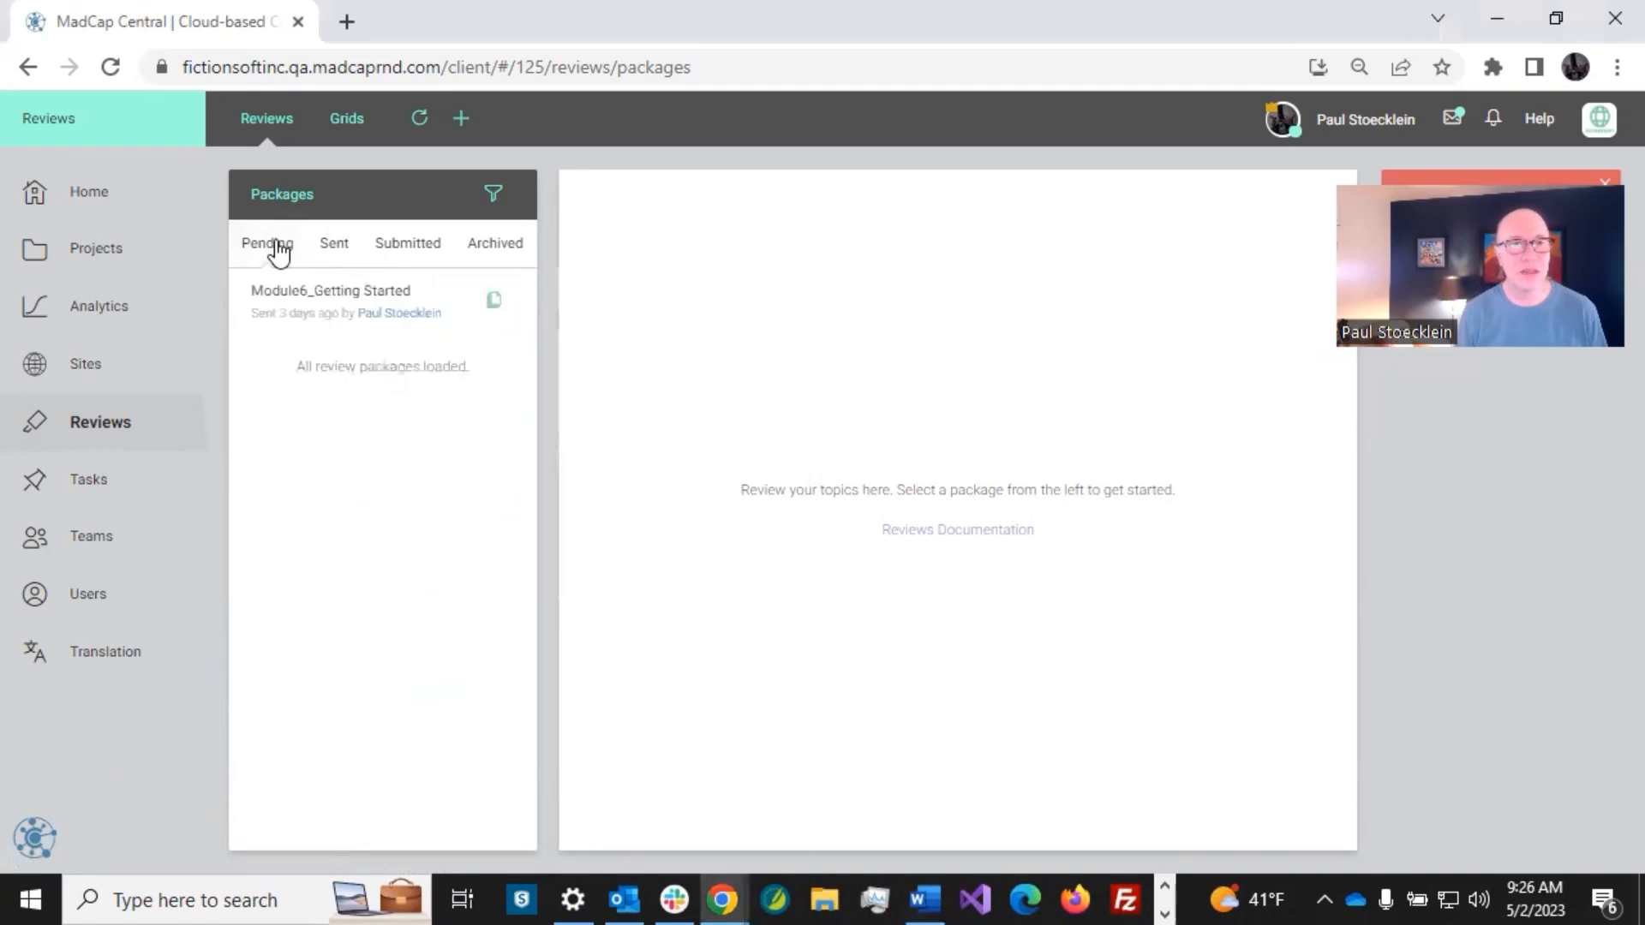
pyautogui.click(335, 246)
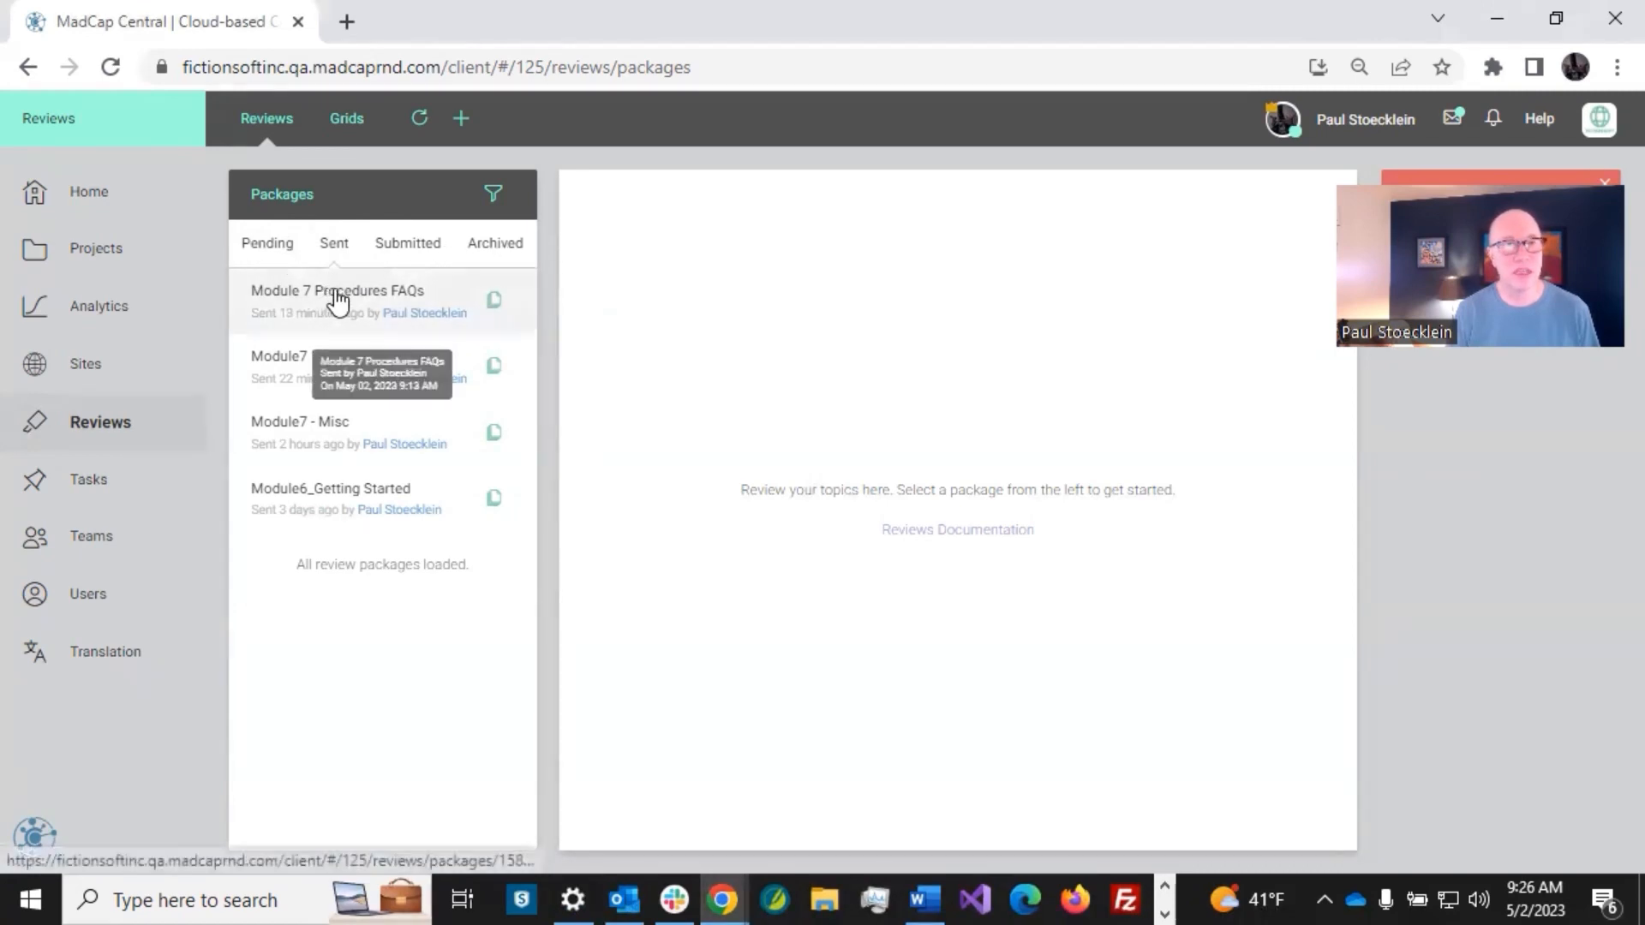
pyautogui.click(268, 245)
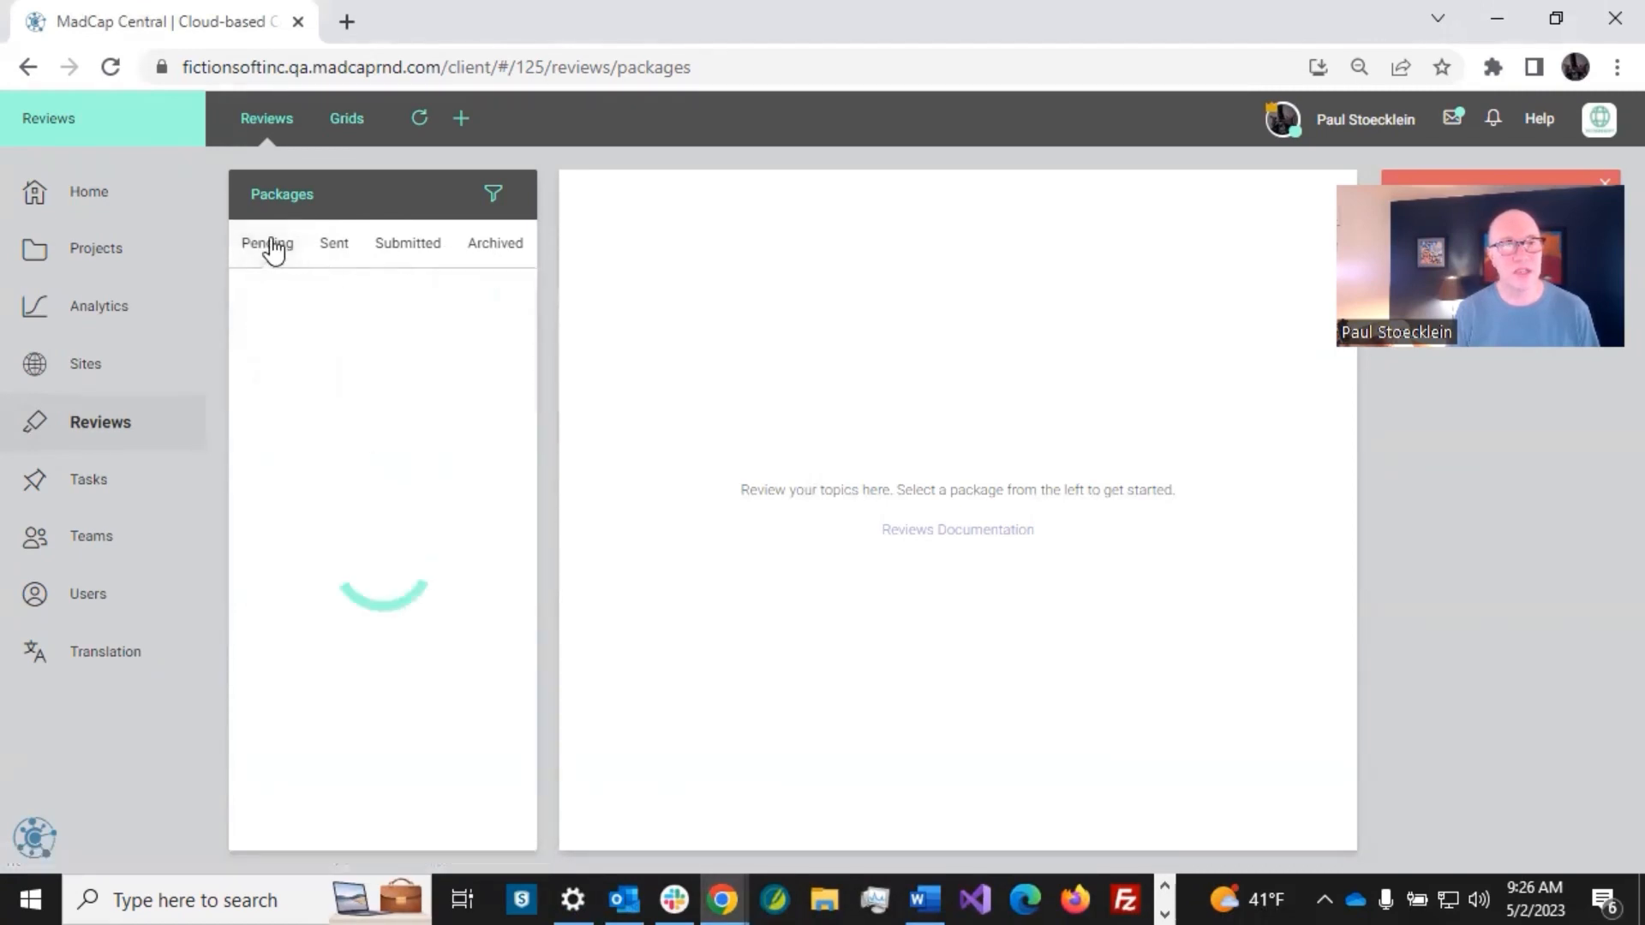
pyautogui.click(336, 246)
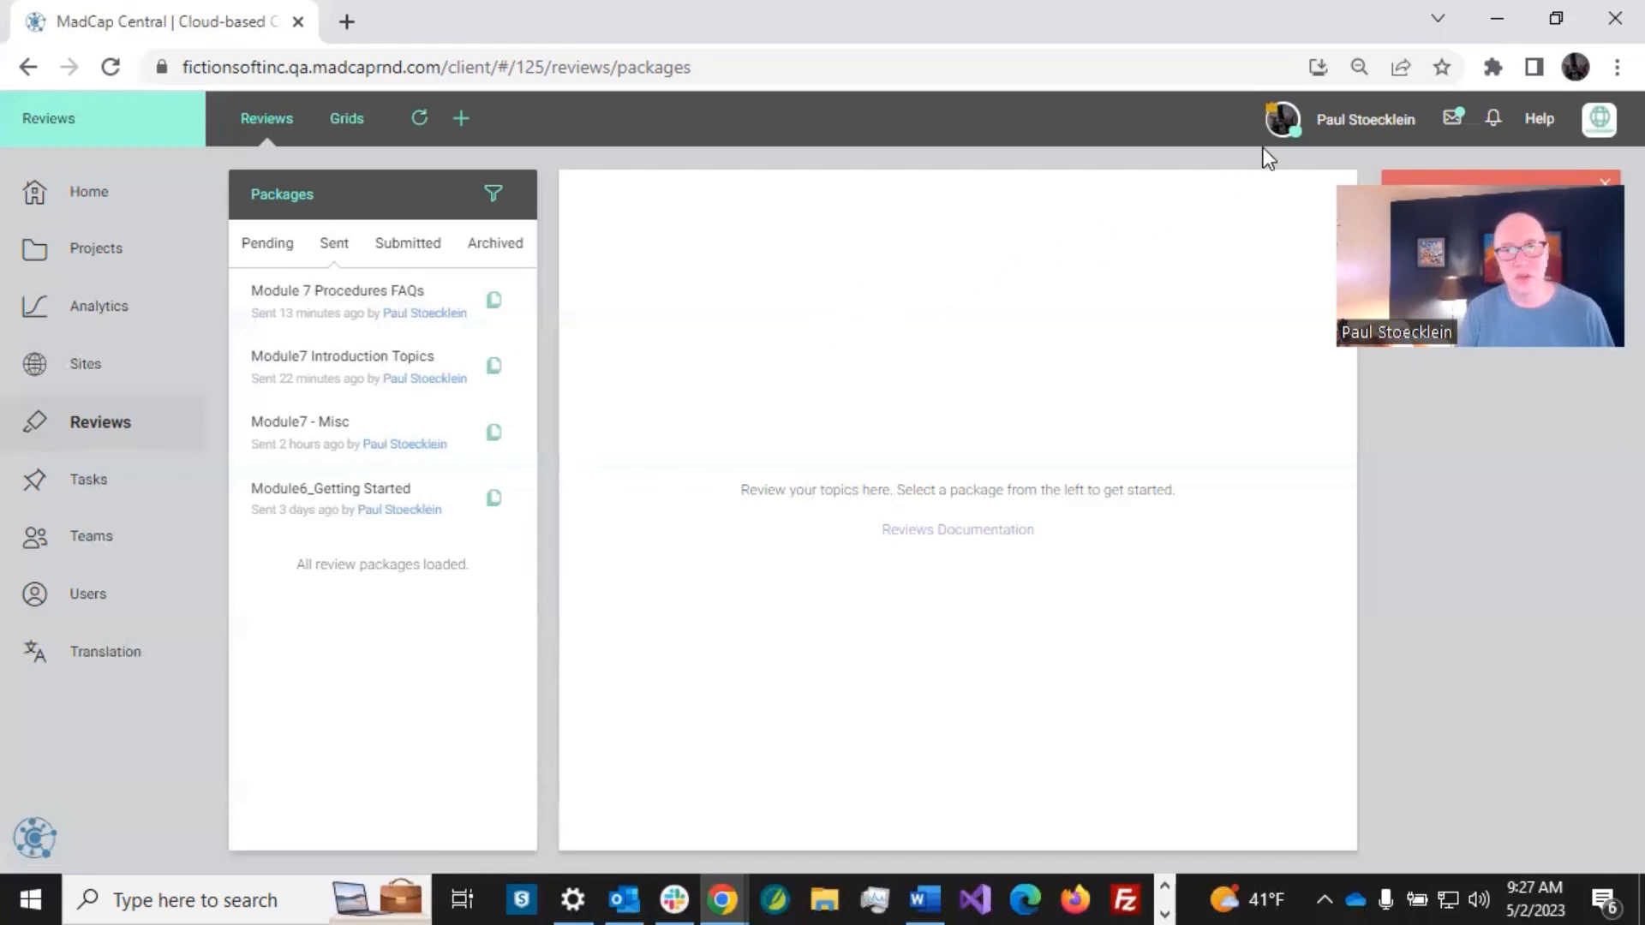
# Examine the global permissions in the signed-in user's profile, including Manage Reviews, and leave without saving.
pyautogui.click(1279, 118)
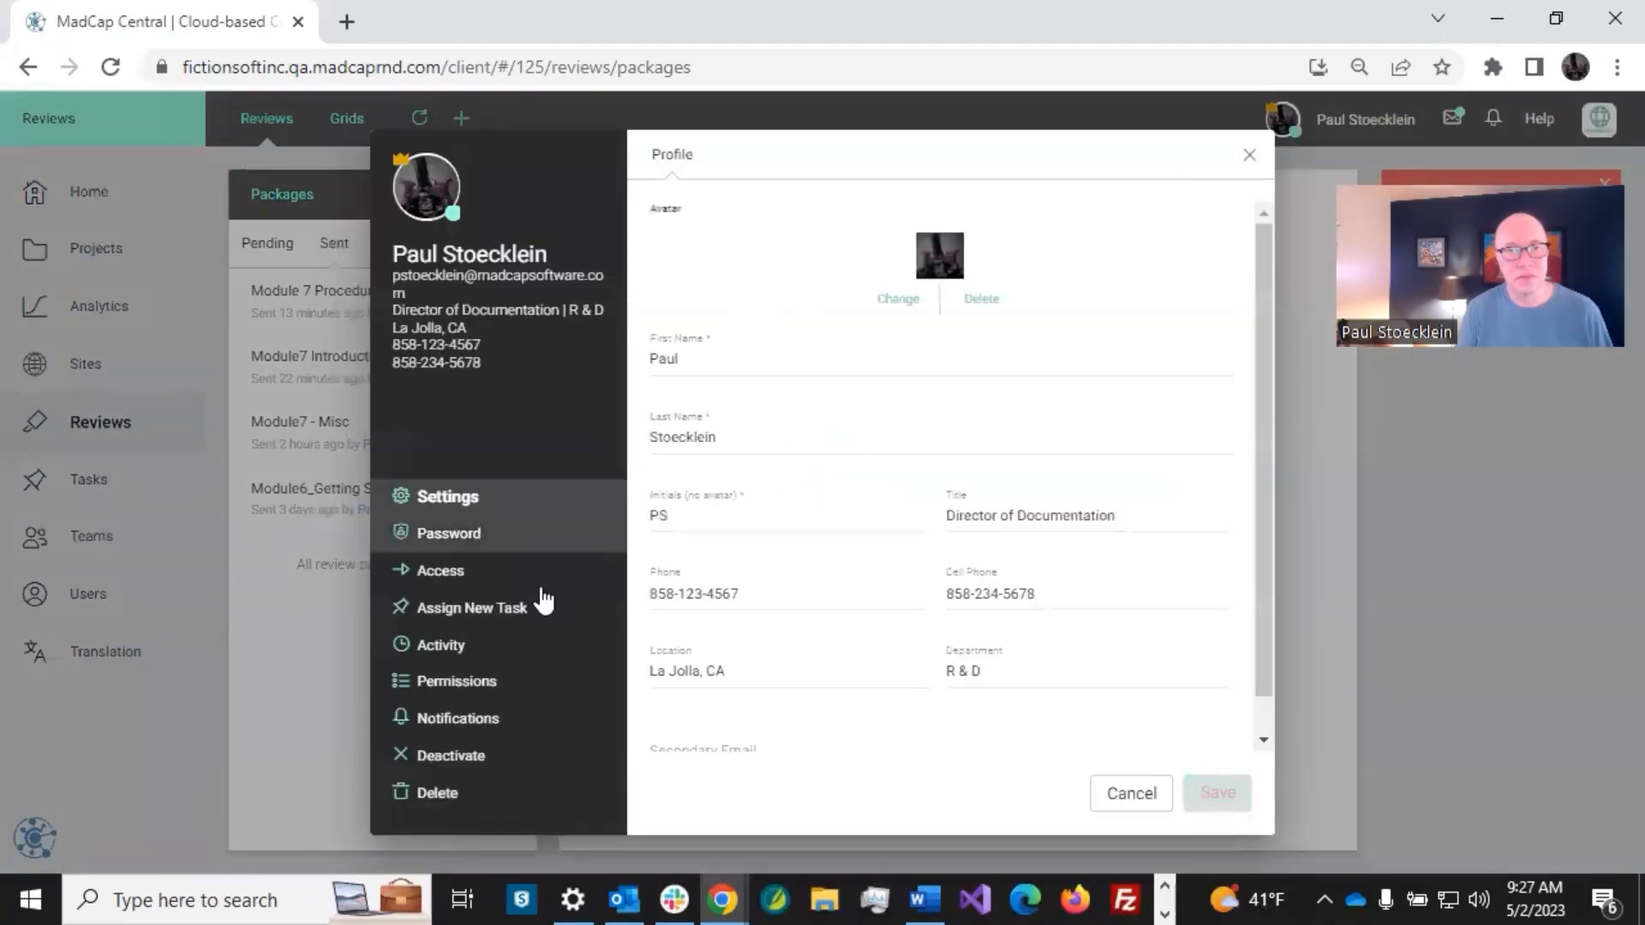
pyautogui.click(503, 681)
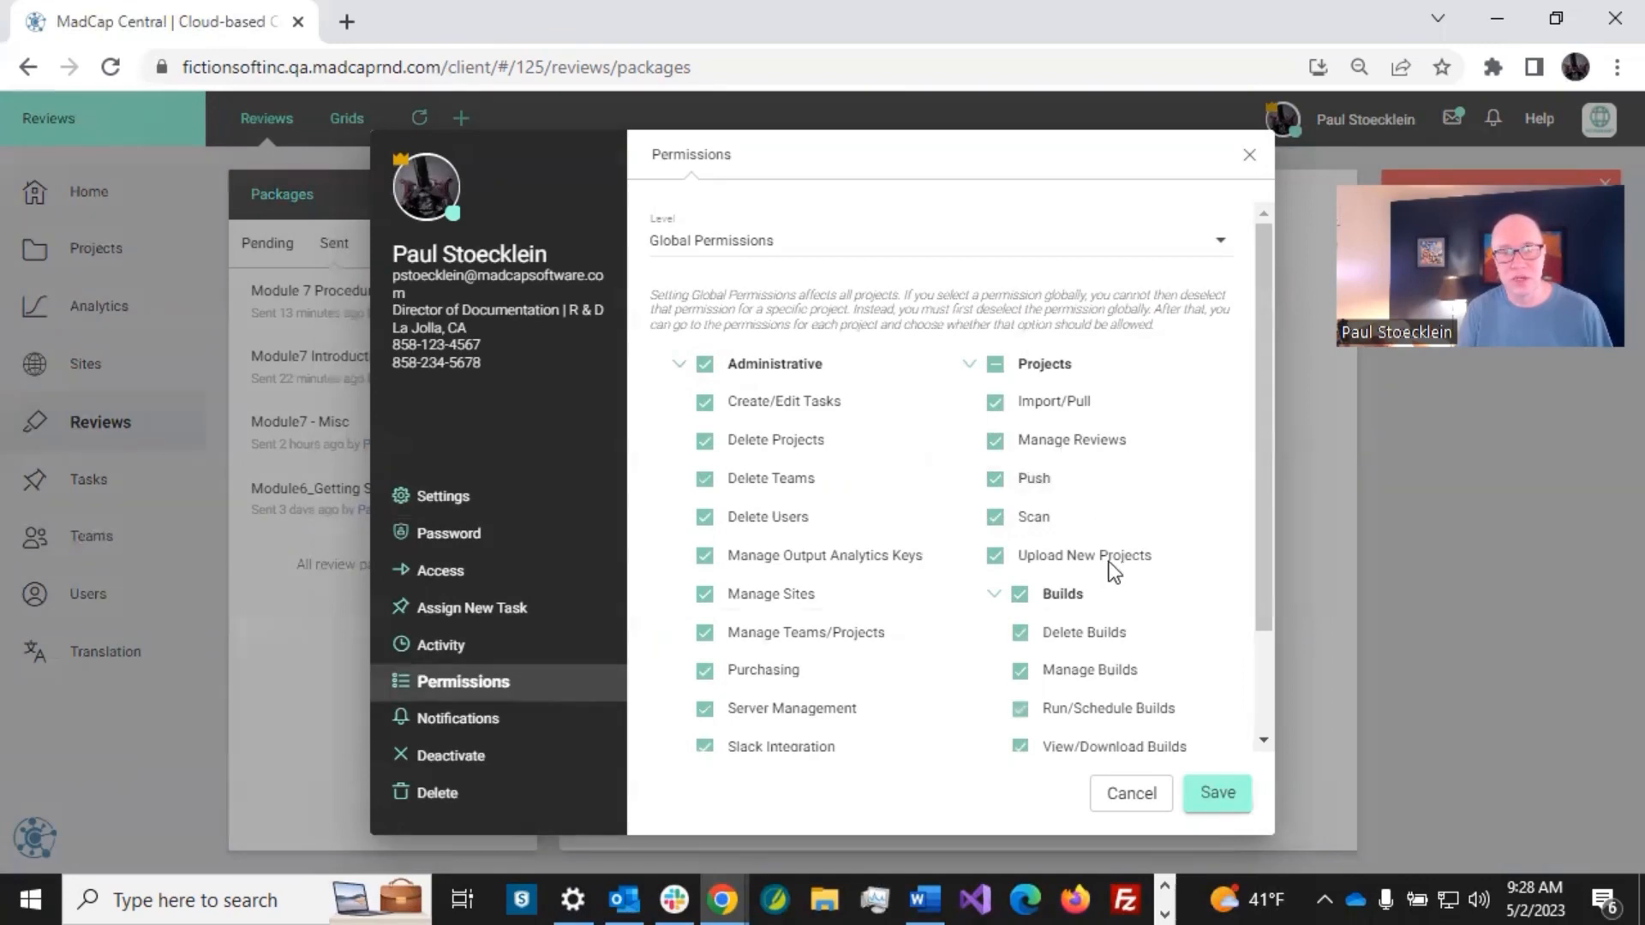
pyautogui.click(1146, 788)
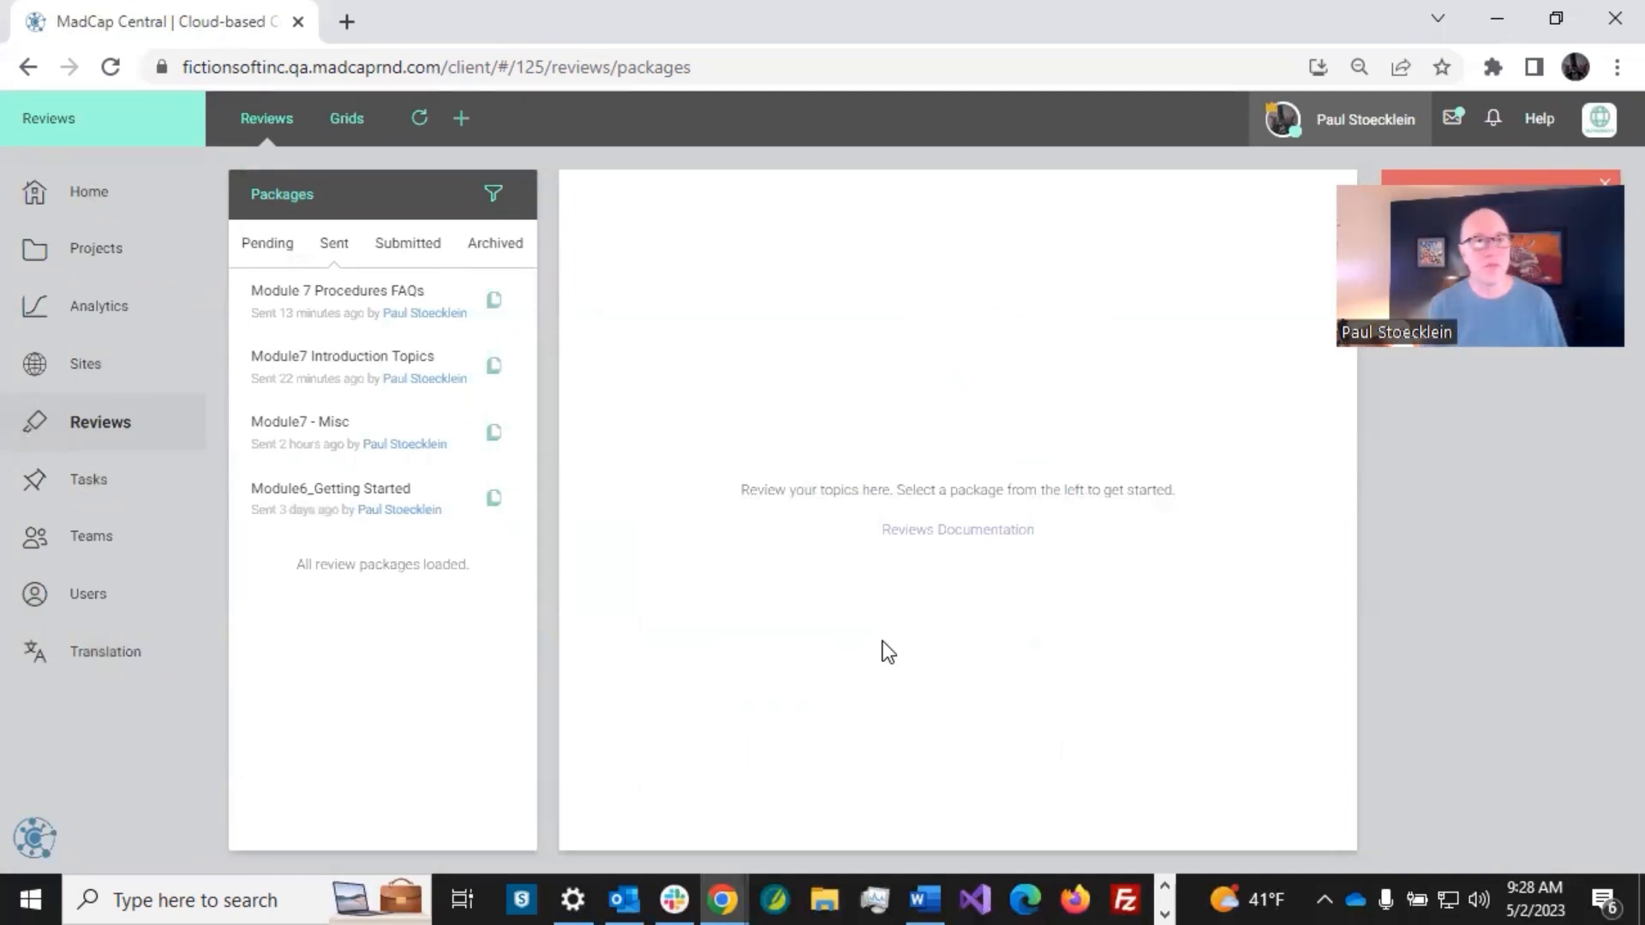
# View the Module 7 Procedures FAQs overview, then examine the review grids of packages and files.
pyautogui.click(338, 302)
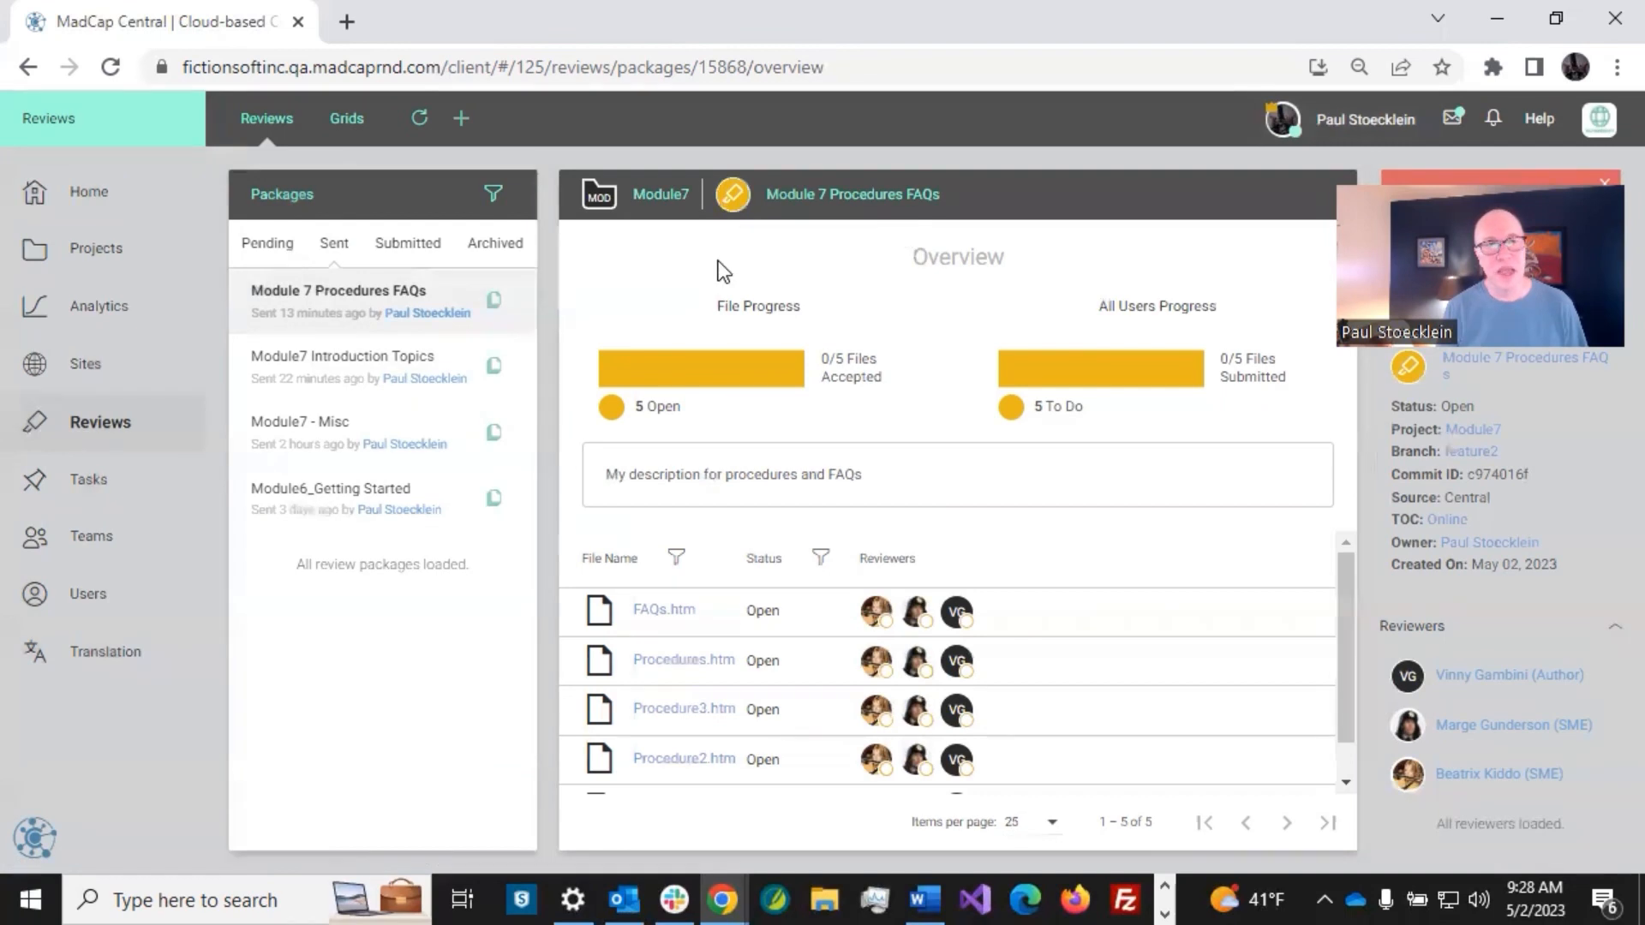
pyautogui.click(347, 131)
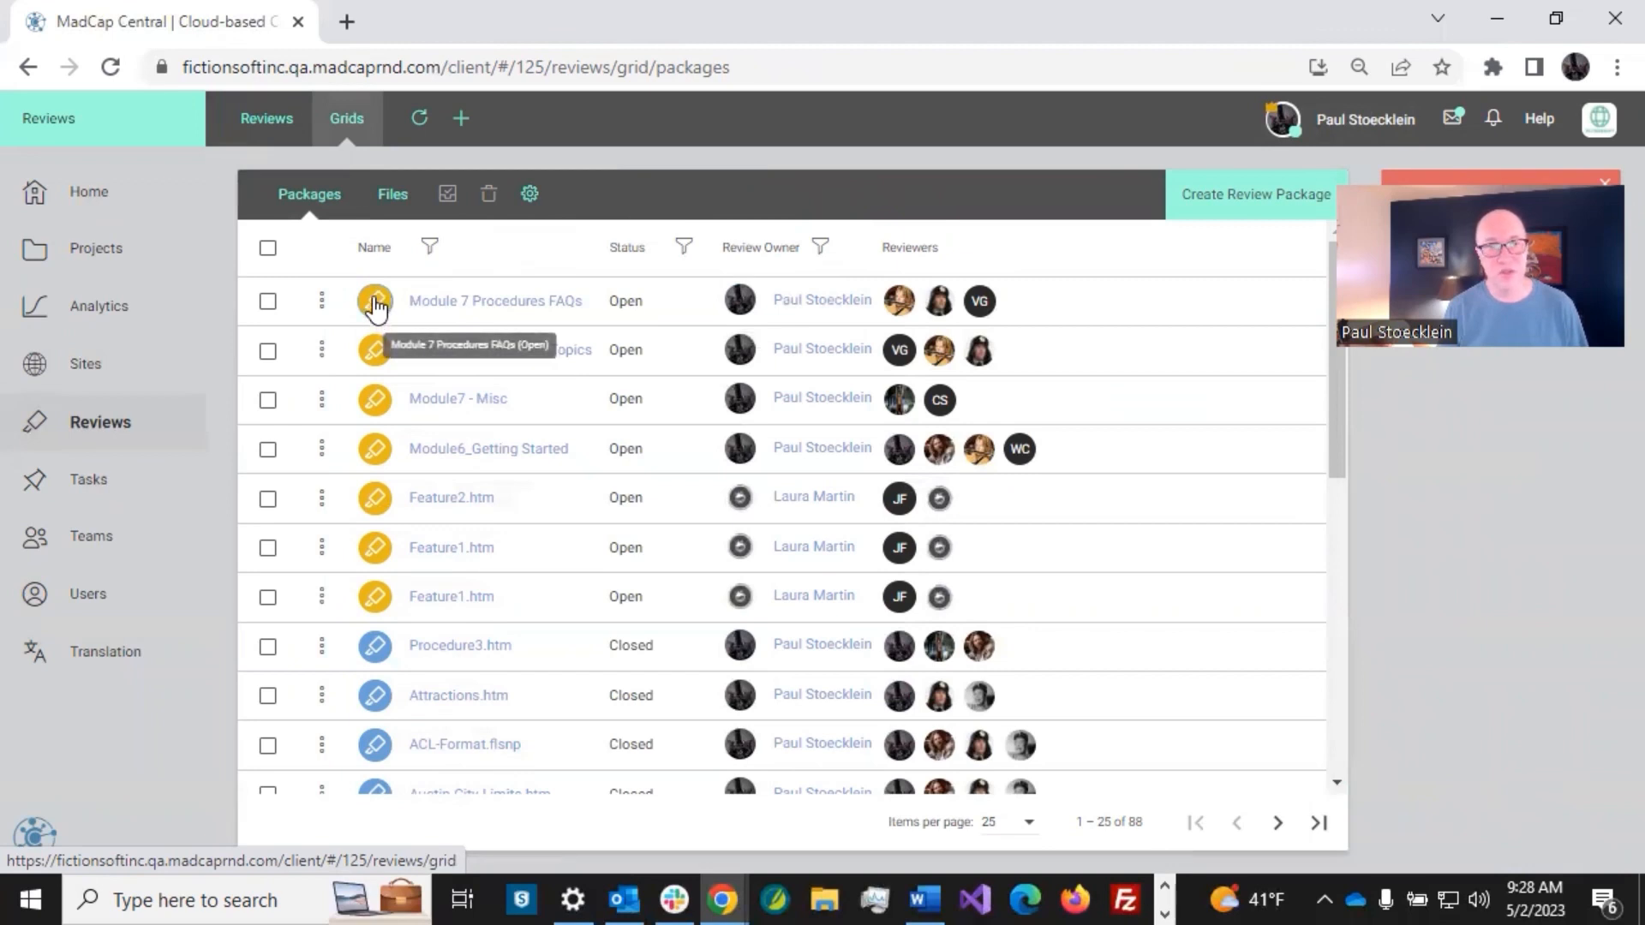
pyautogui.click(391, 201)
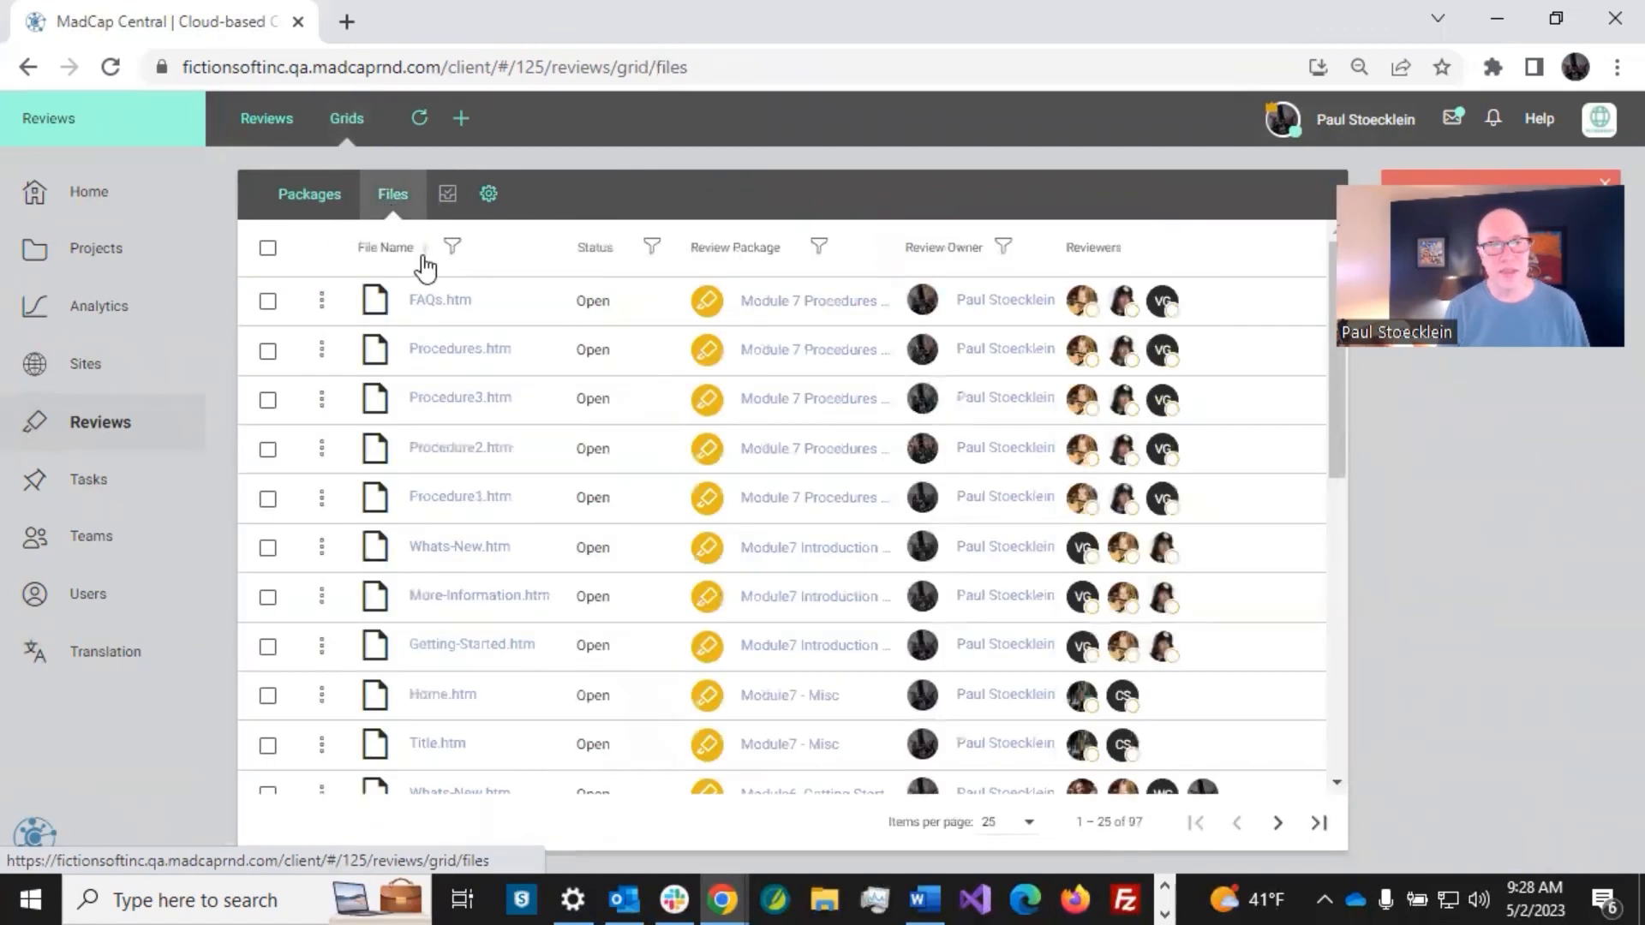
pyautogui.moveTo(460, 349); pyautogui.dragTo(521, 814)
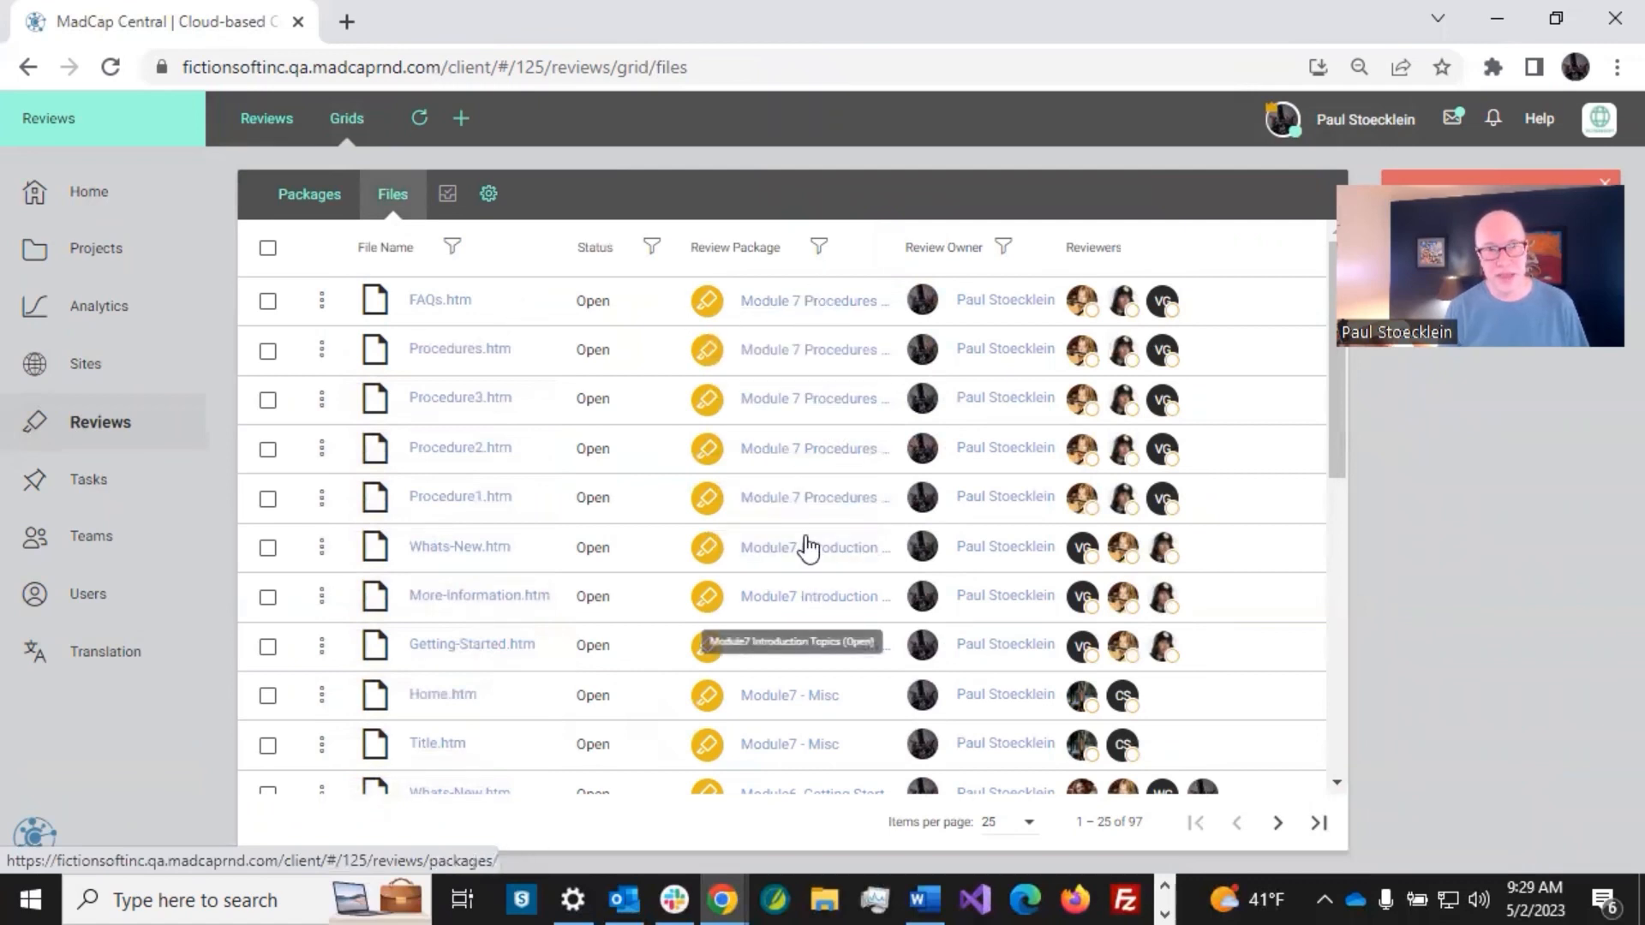
# Open the Module 7 Procedures FAQs package settings and examine the available status and table of contents options without changing them.
pyautogui.click(704, 304)
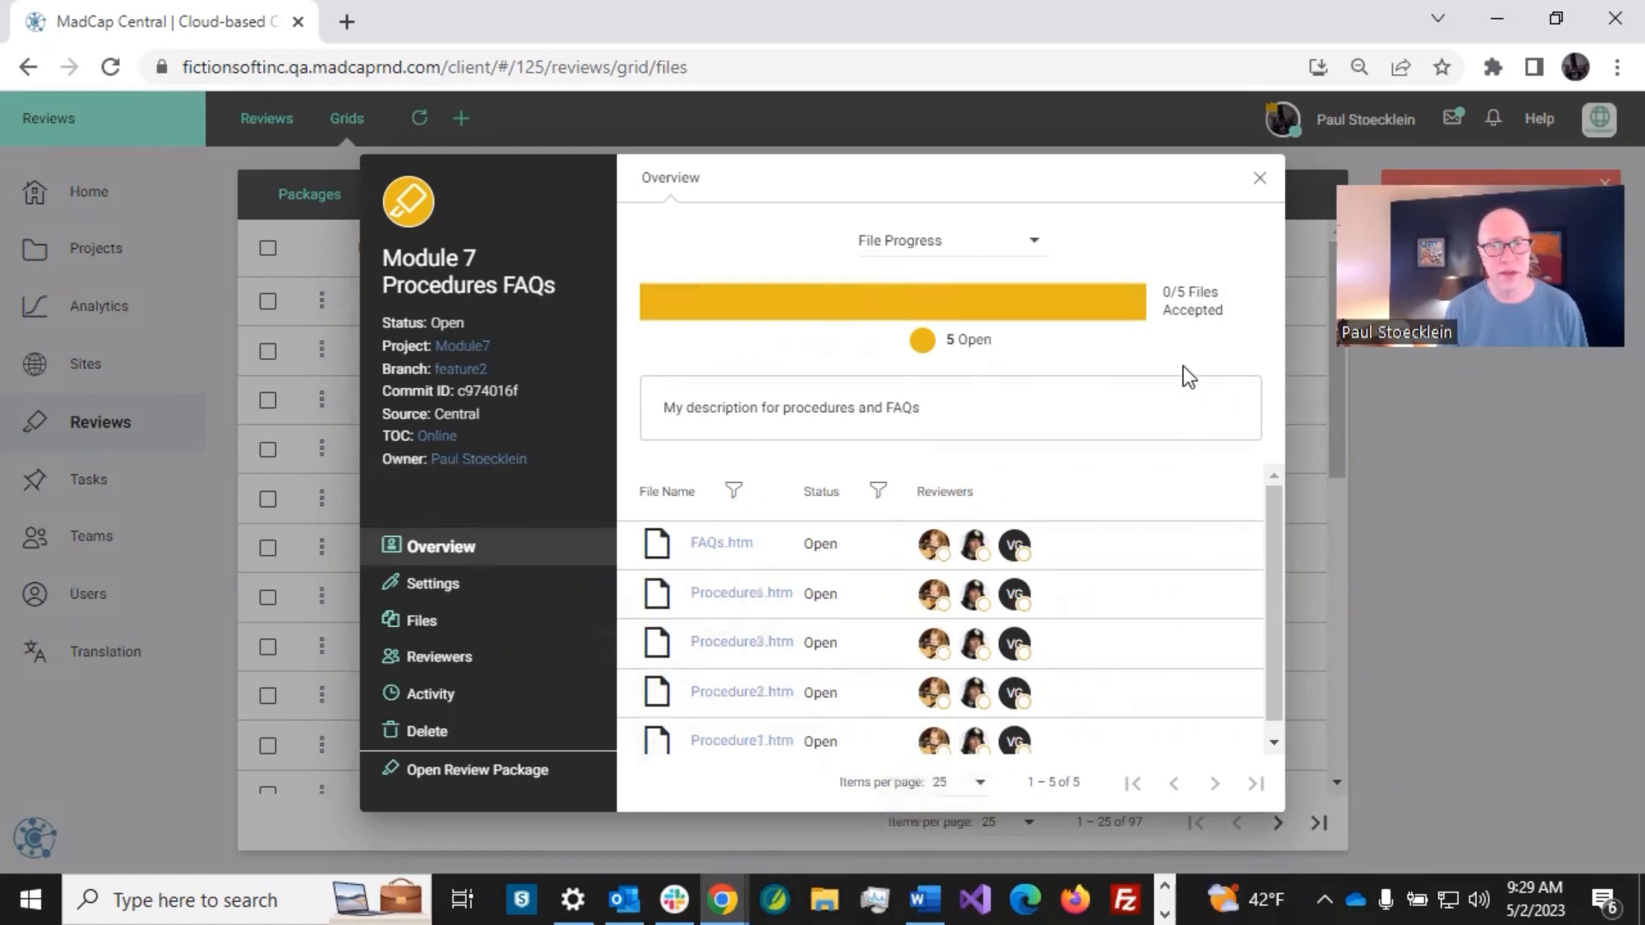
pyautogui.click(434, 585)
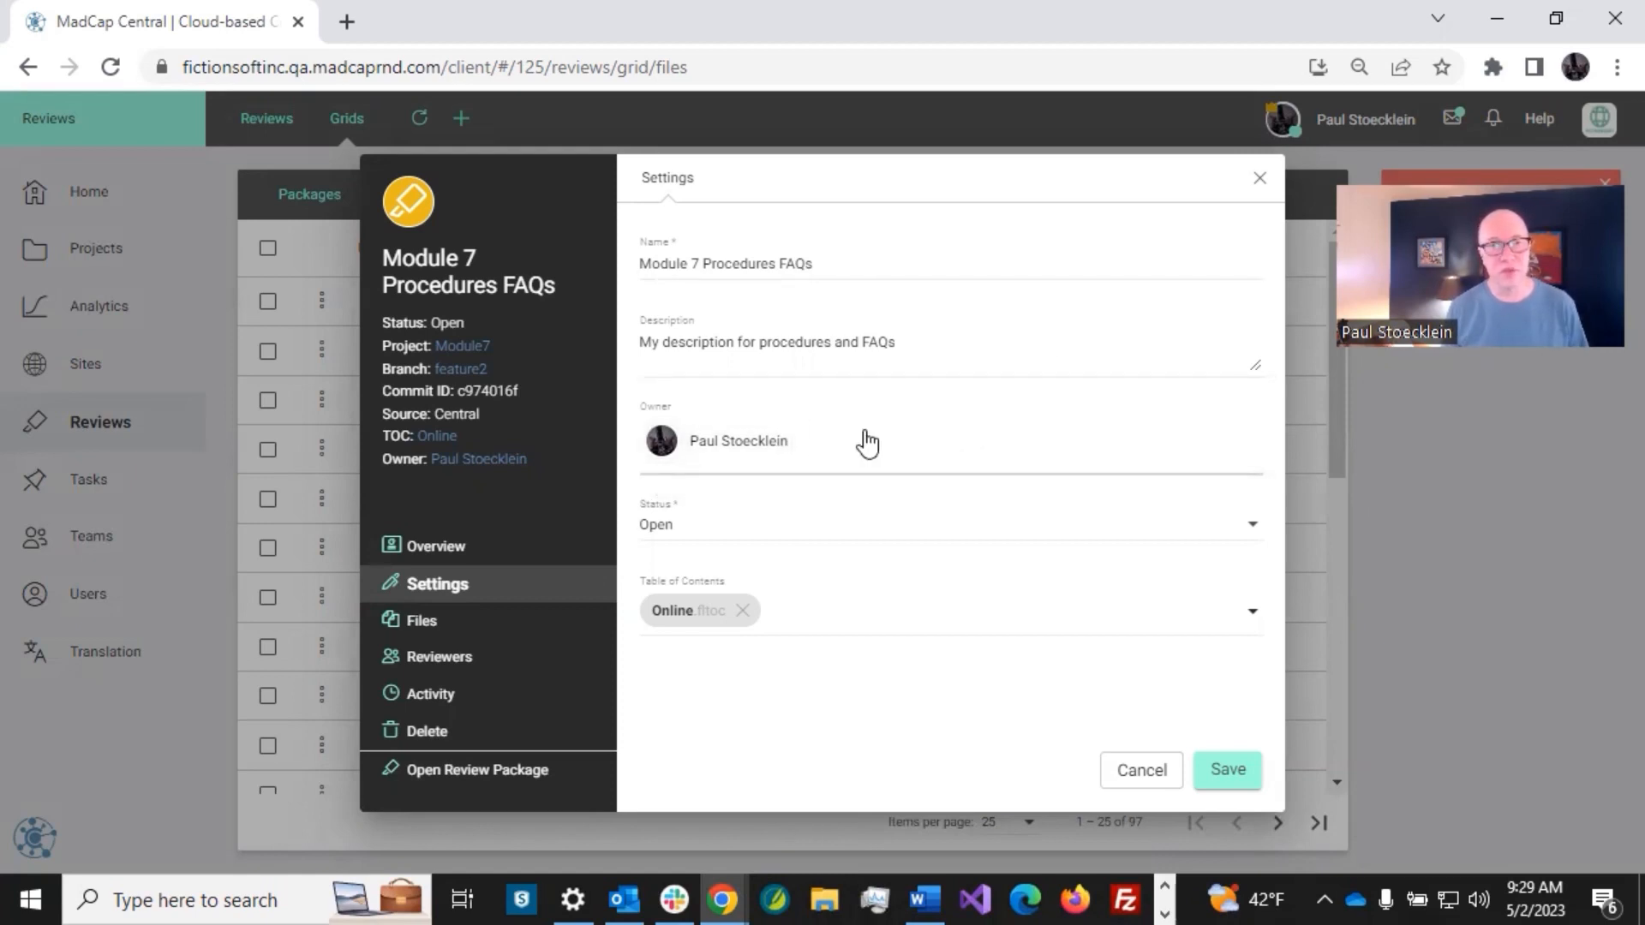
pyautogui.click(733, 519)
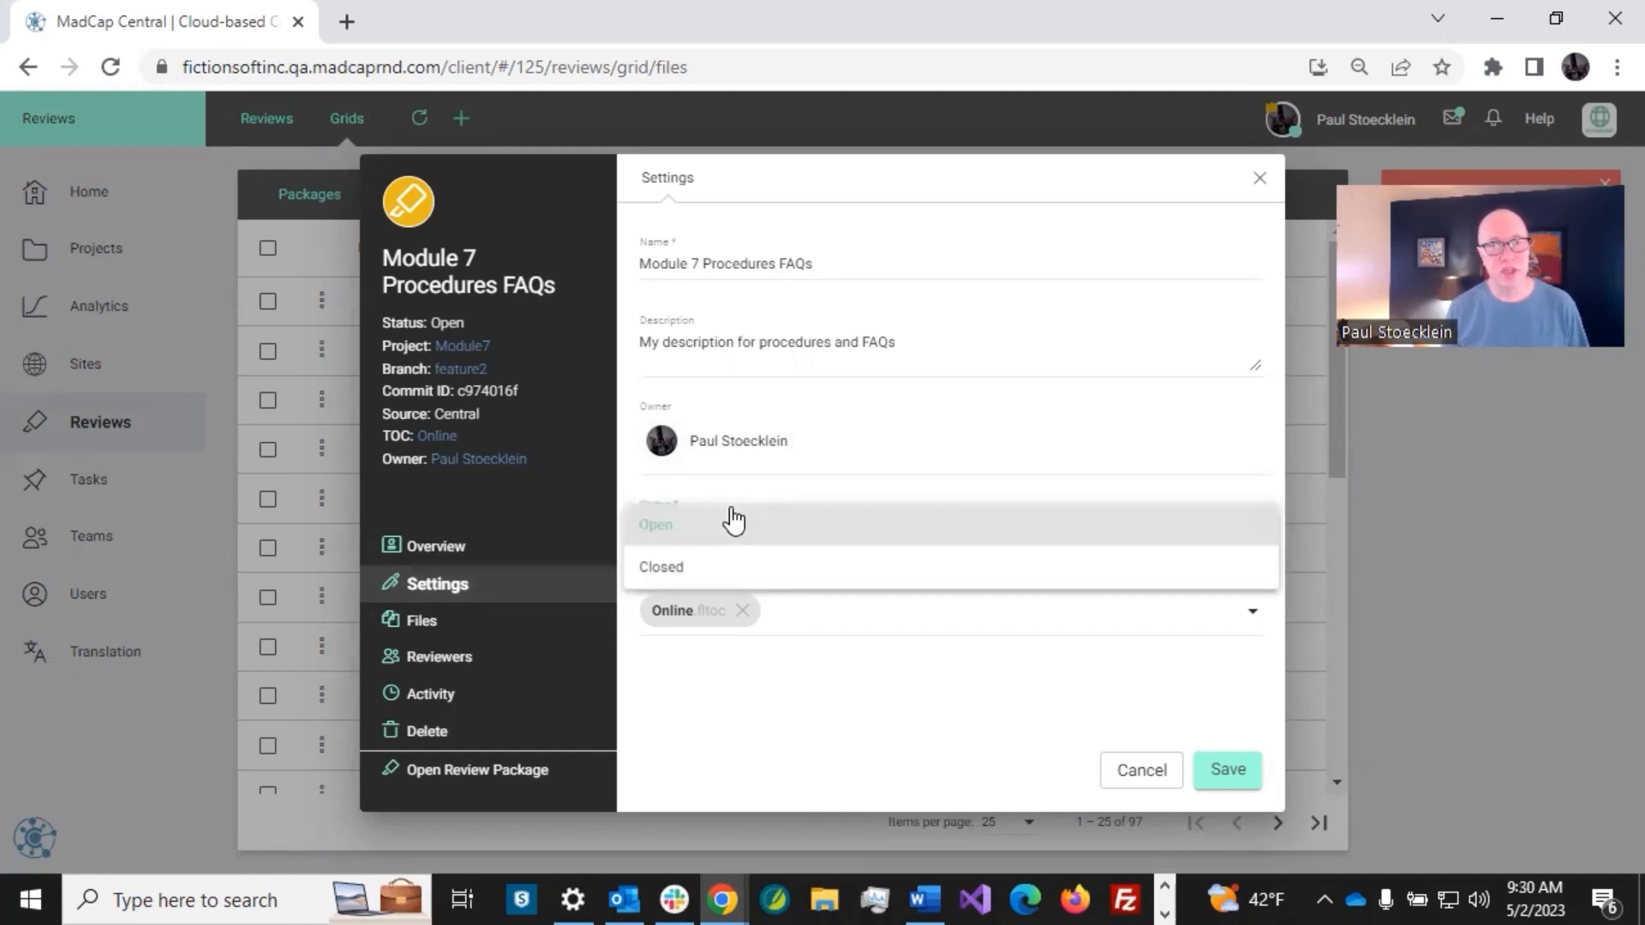
pyautogui.click(1006, 179)
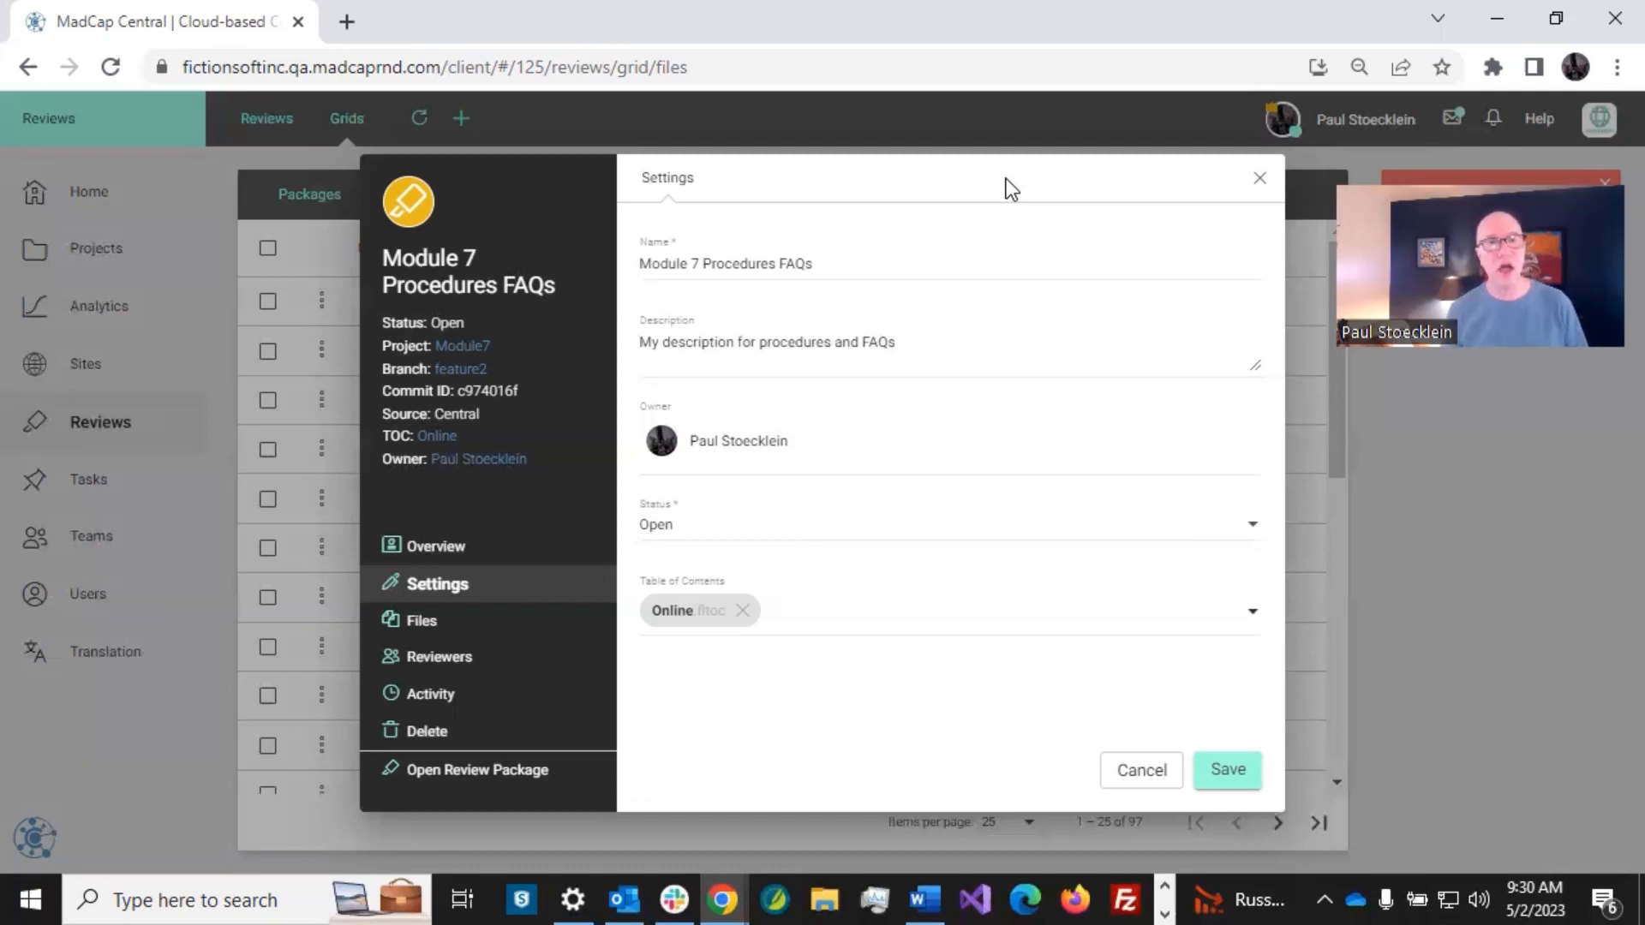
pyautogui.click(768, 530)
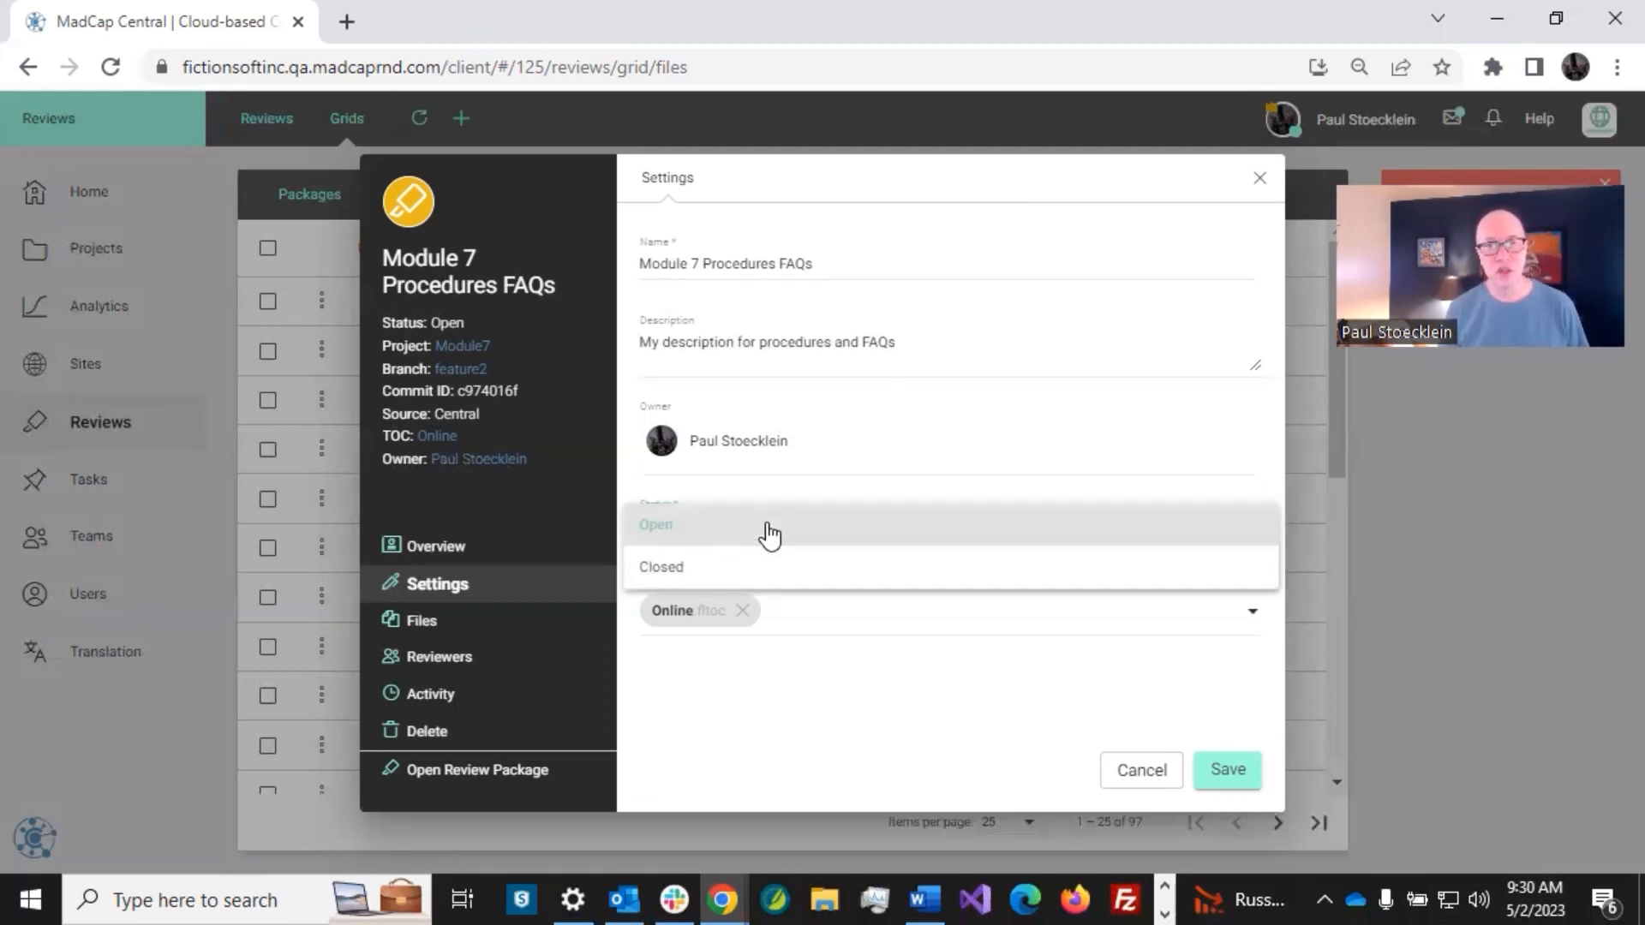
pyautogui.click(953, 225)
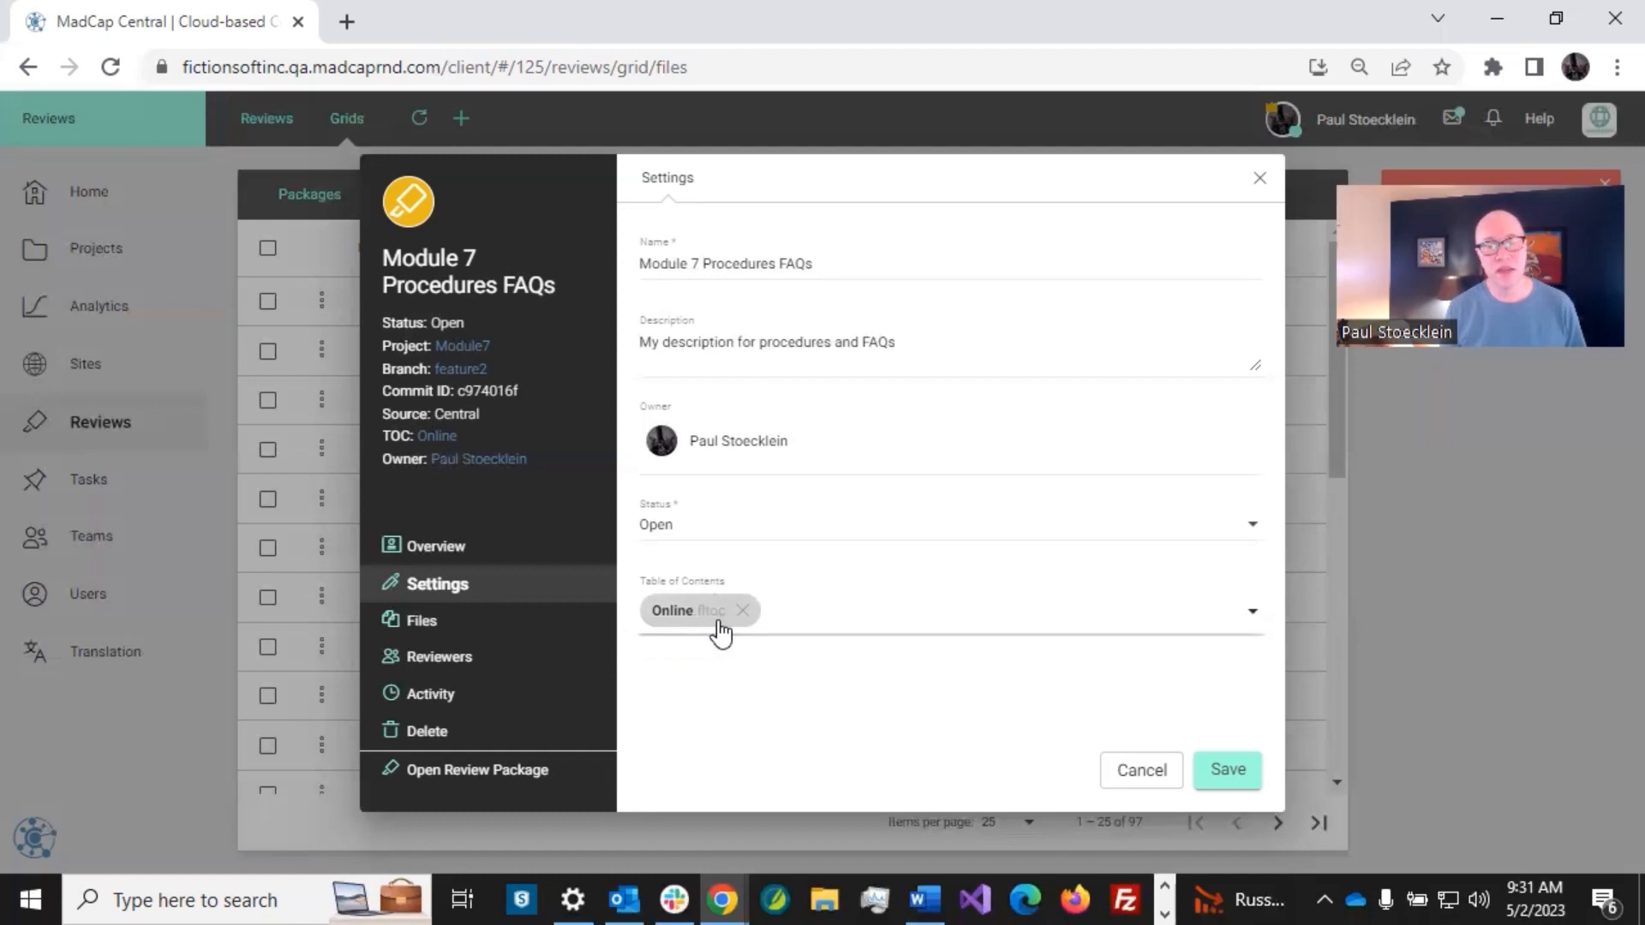
pyautogui.click(882, 632)
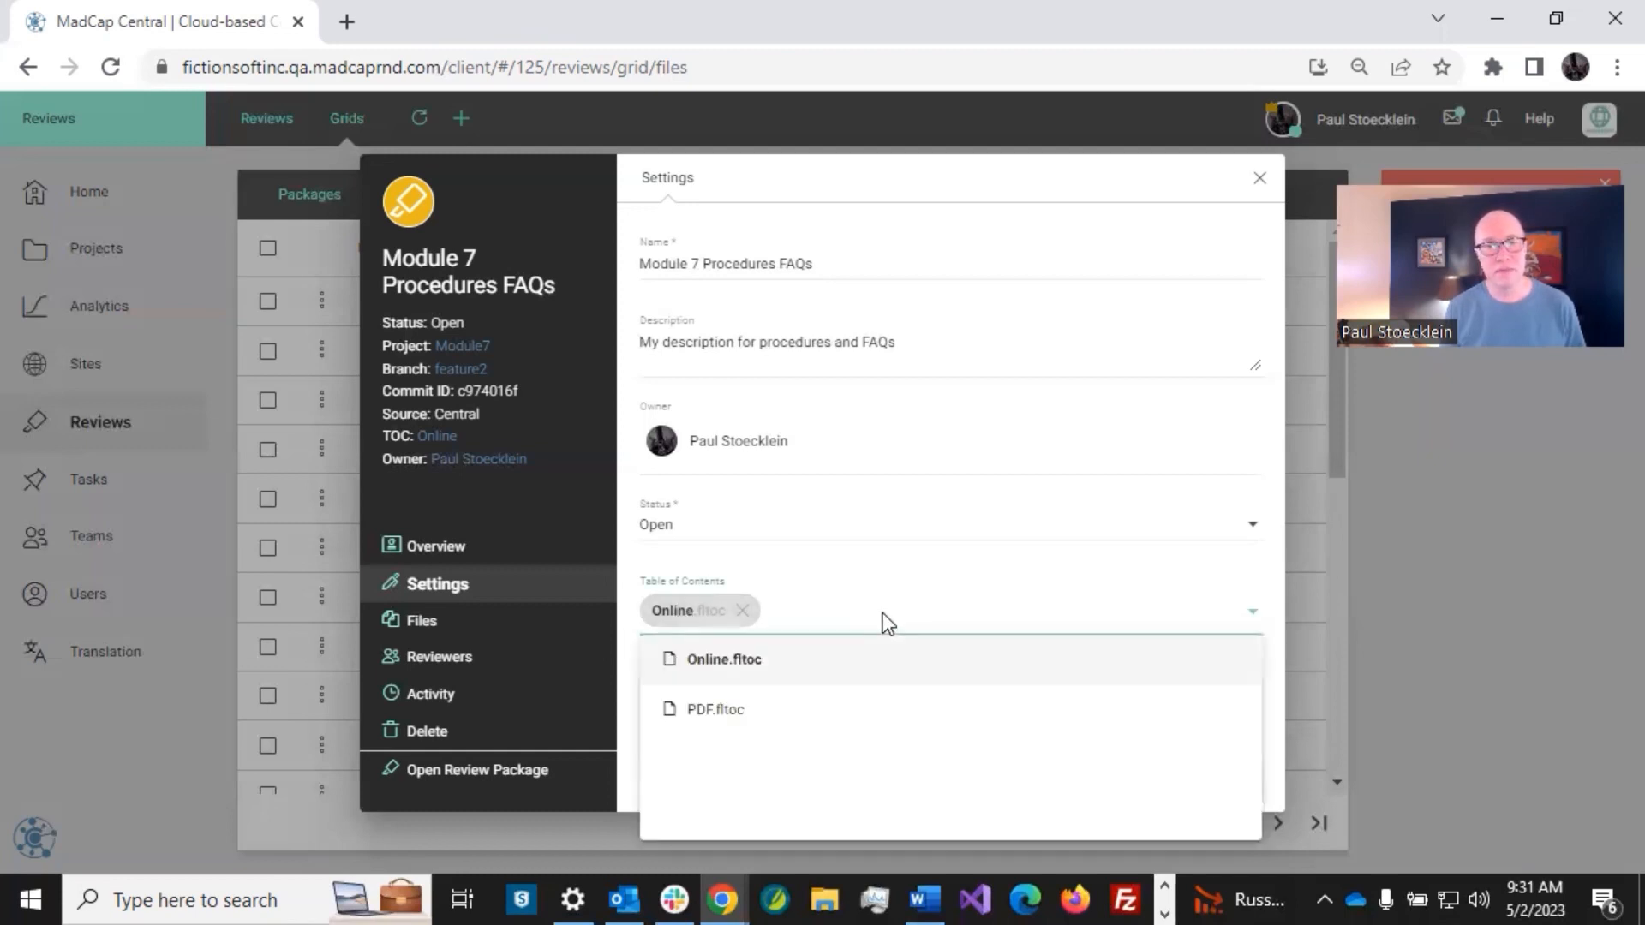
pyautogui.click(861, 563)
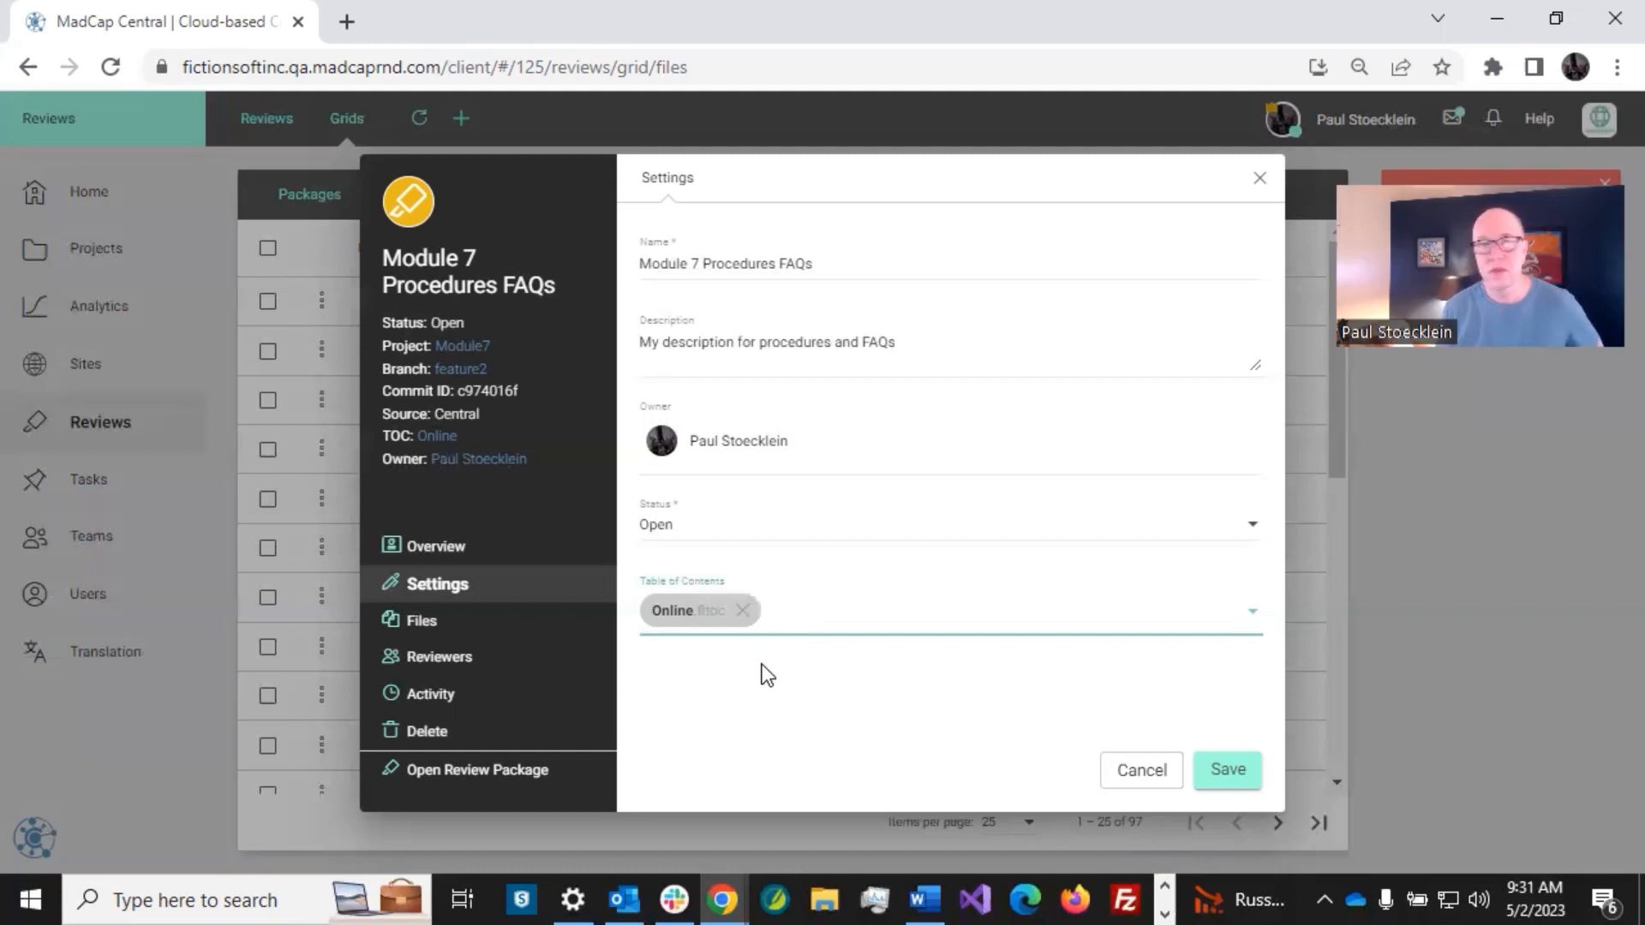
# Rename the review package as Module 7 Procedures FAQs Company and save its settings.
pyautogui.click(840, 264)
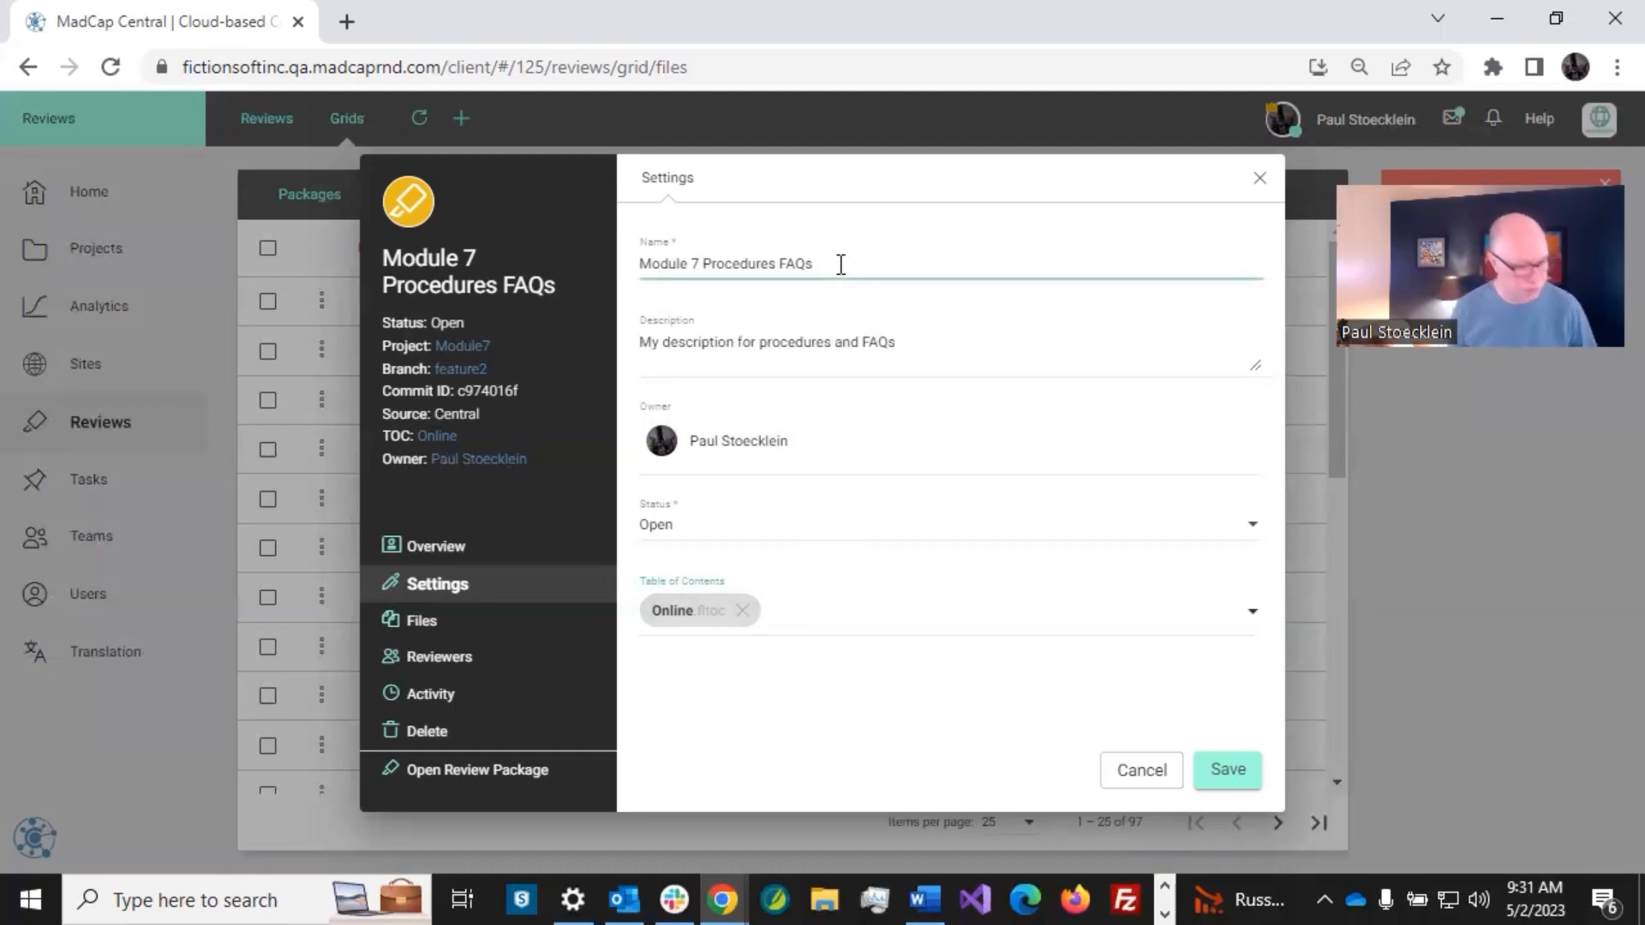
pyautogui.write('C')
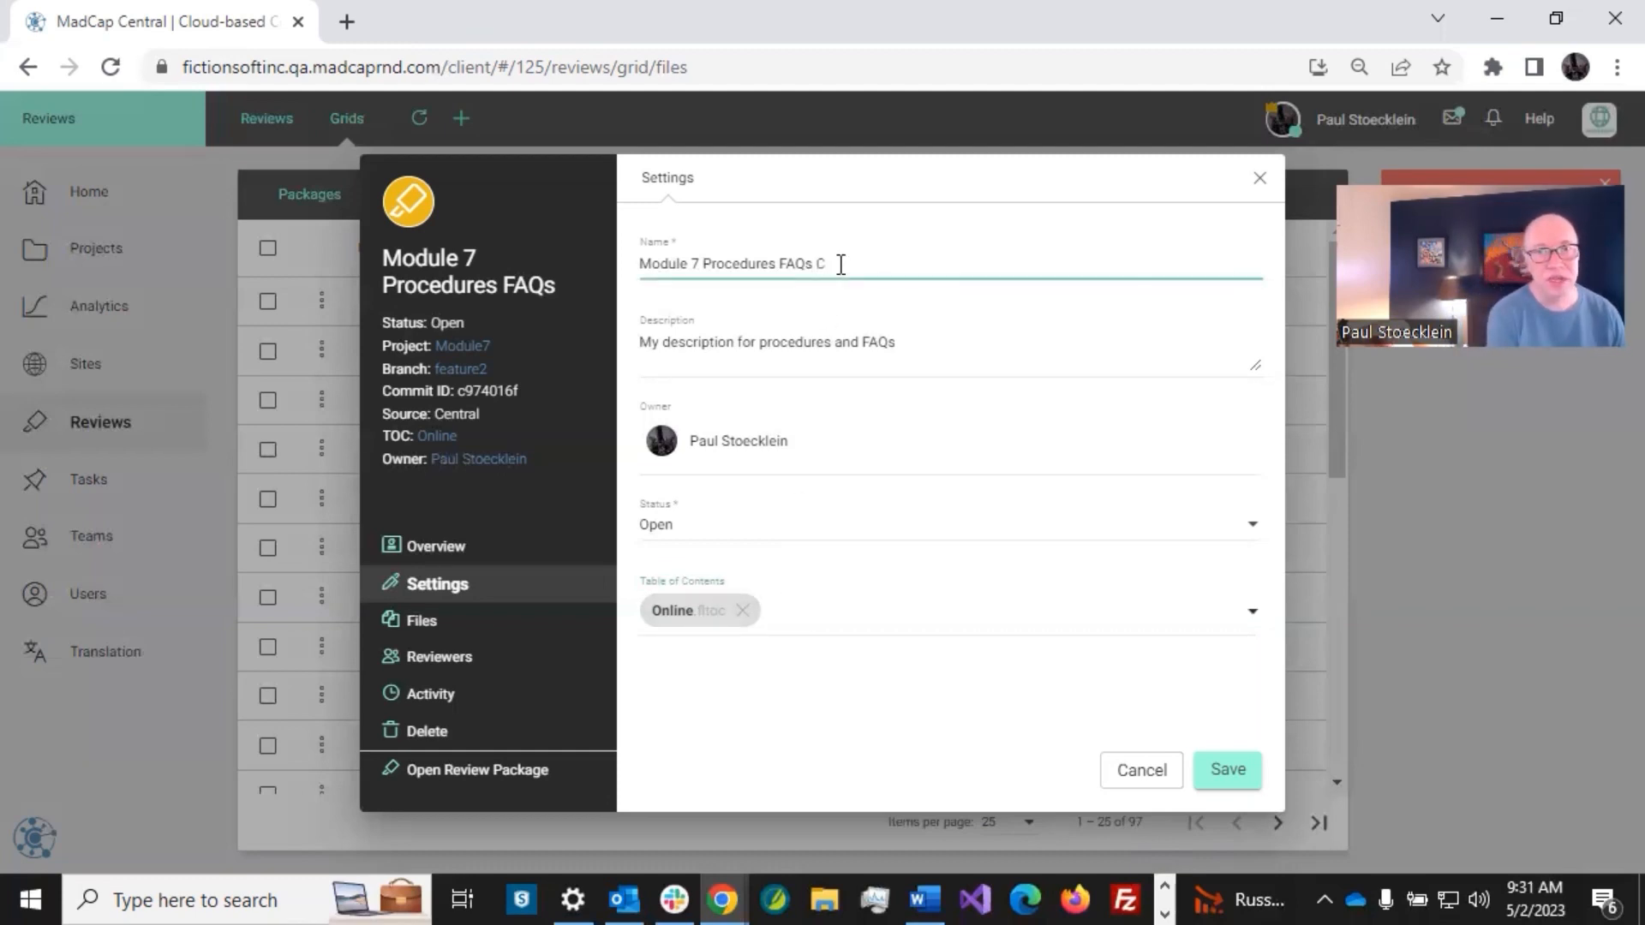
pyautogui.write('ompany')
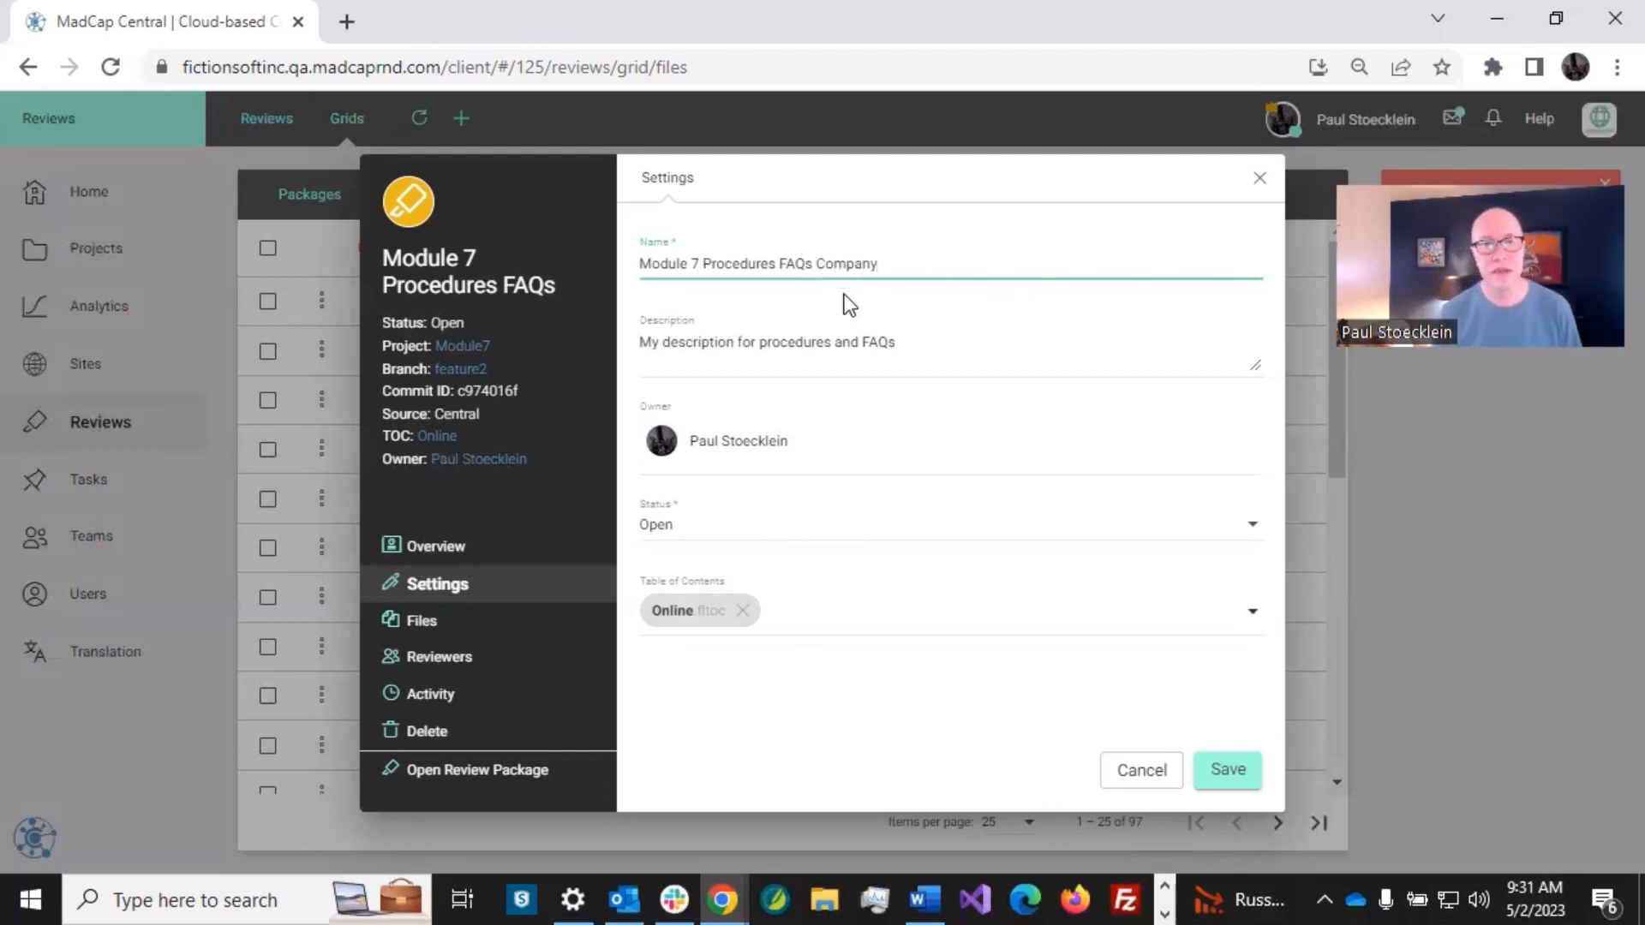
pyautogui.click(771, 313)
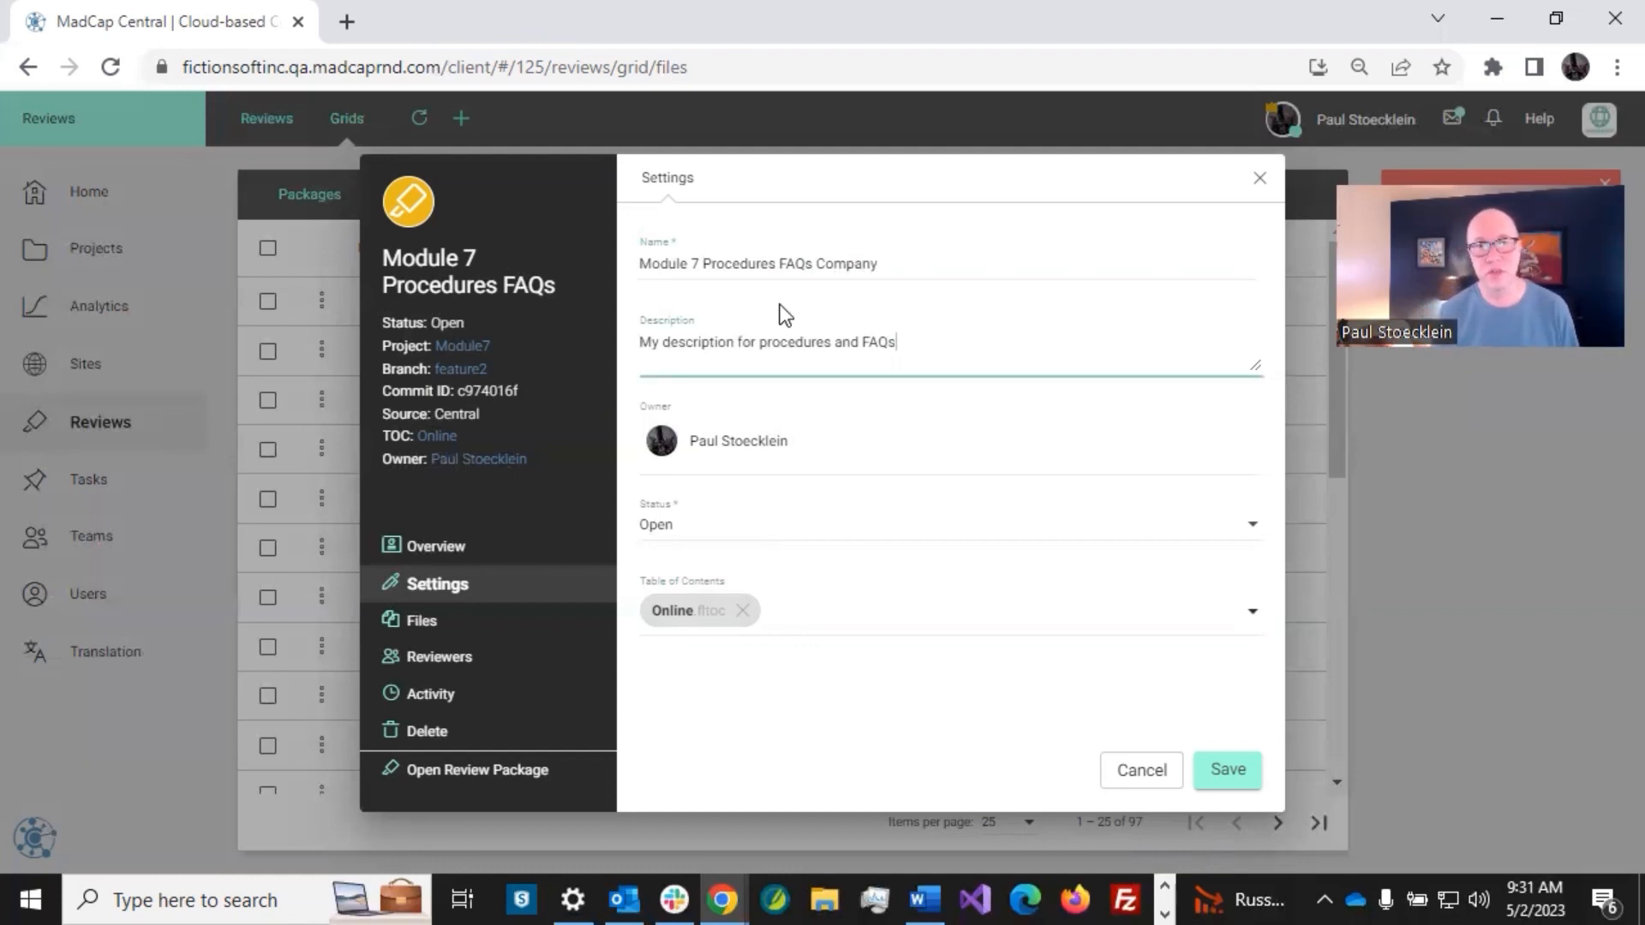
pyautogui.click(1226, 758)
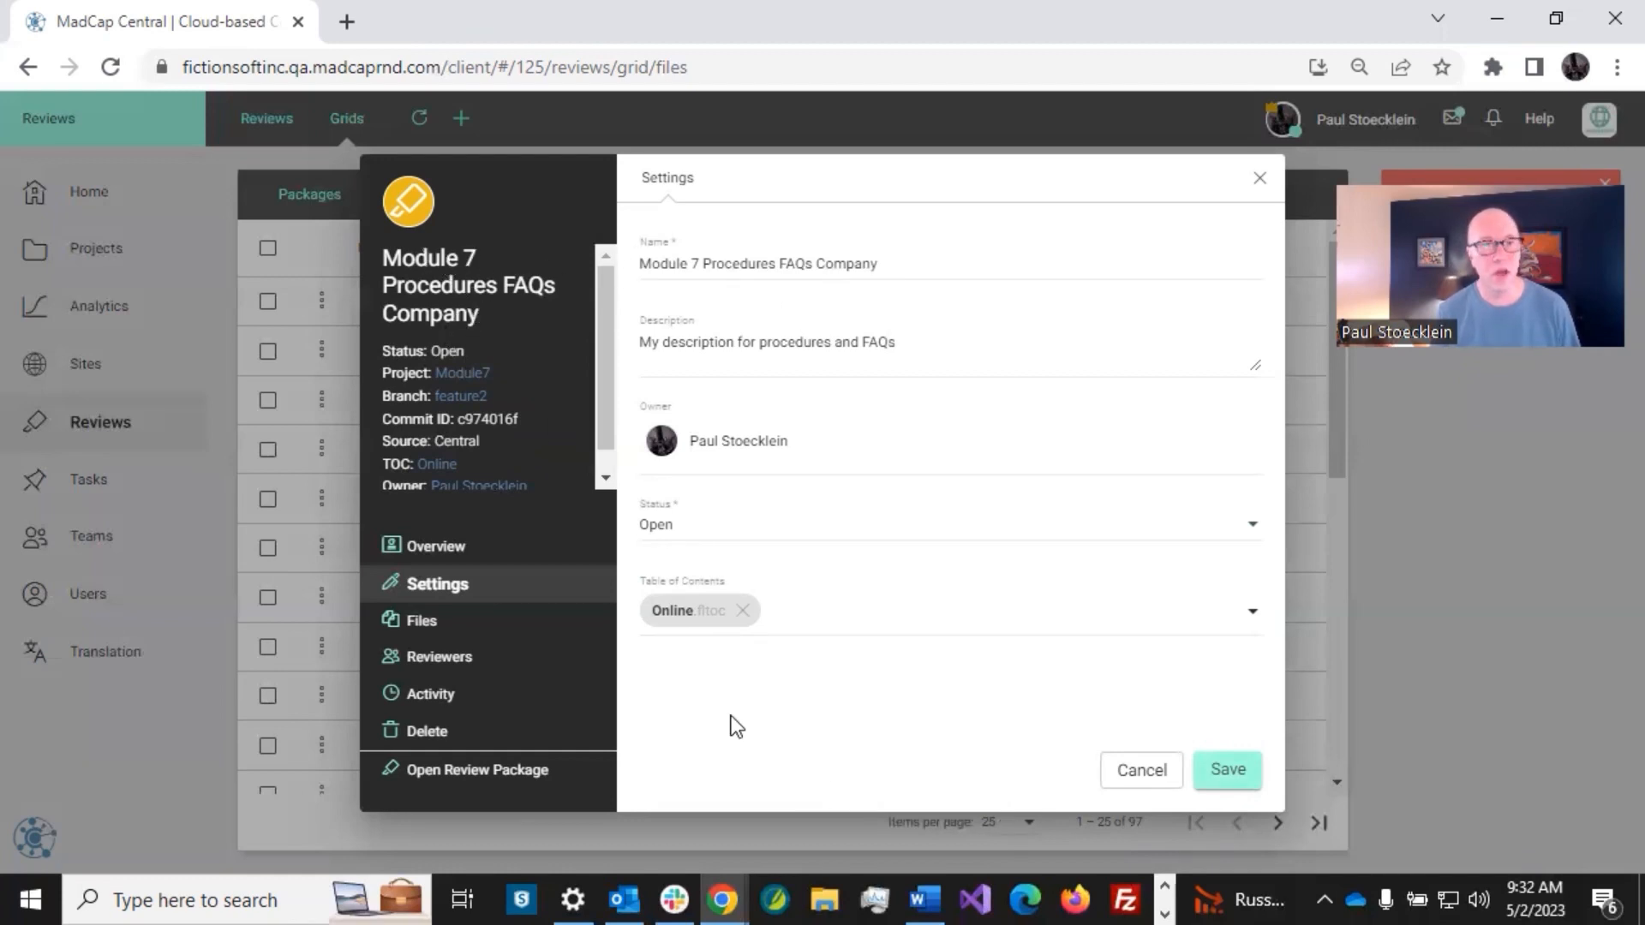
# Remove C-Procedure-Topics/Procedure3.htm from the review package's files.
pyautogui.click(429, 630)
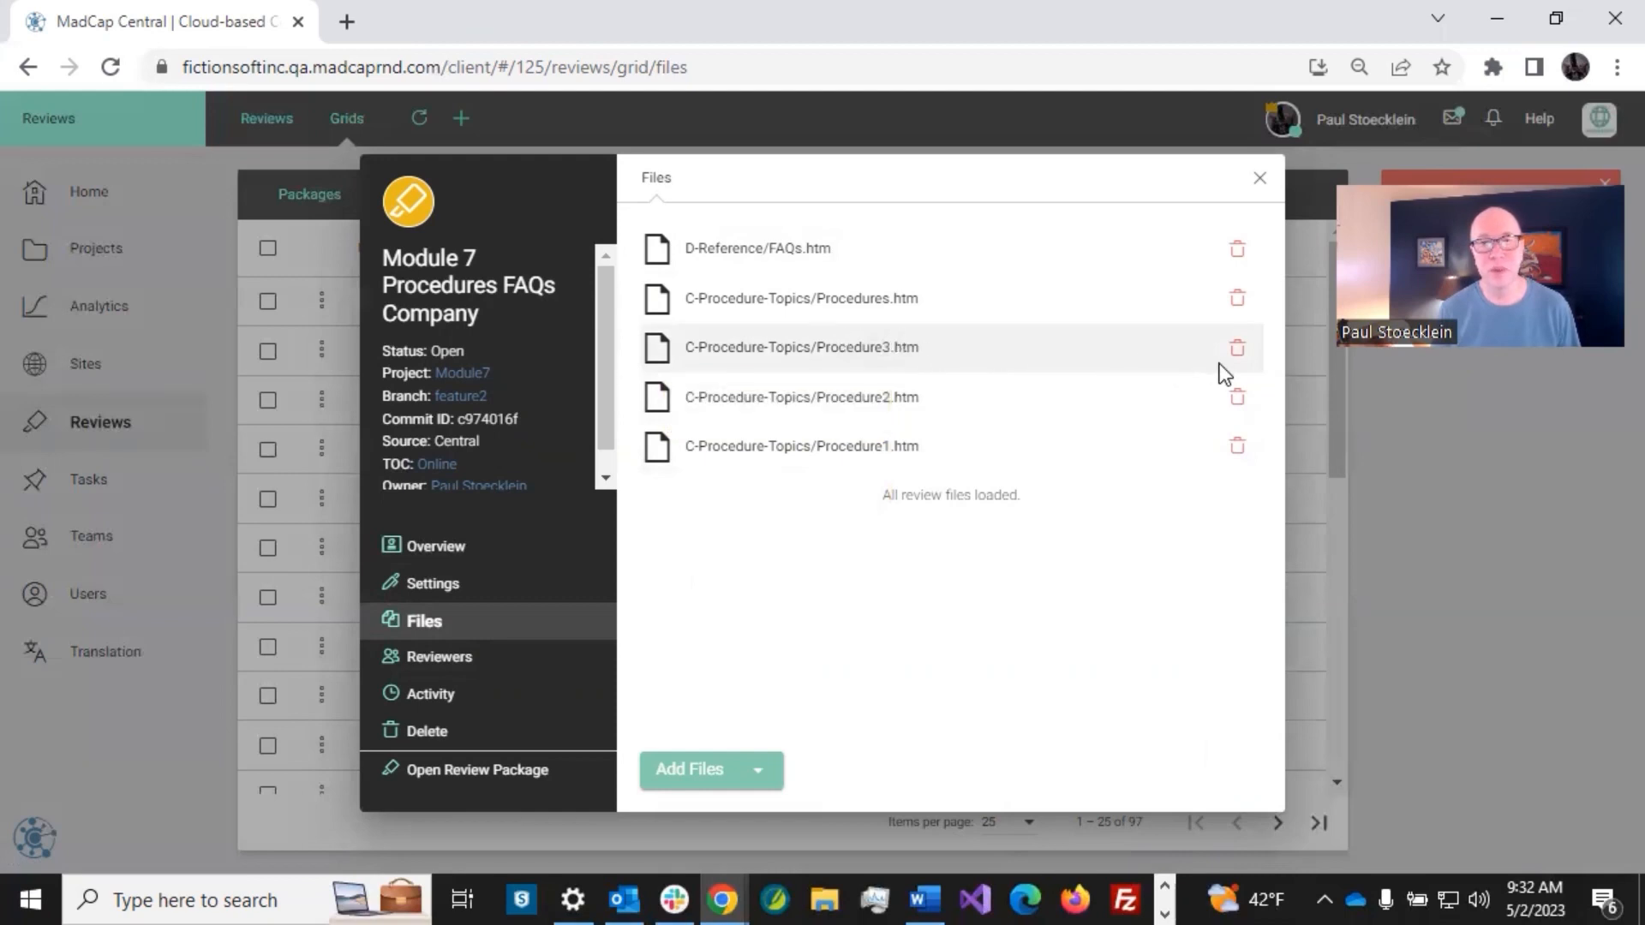
pyautogui.click(1237, 348)
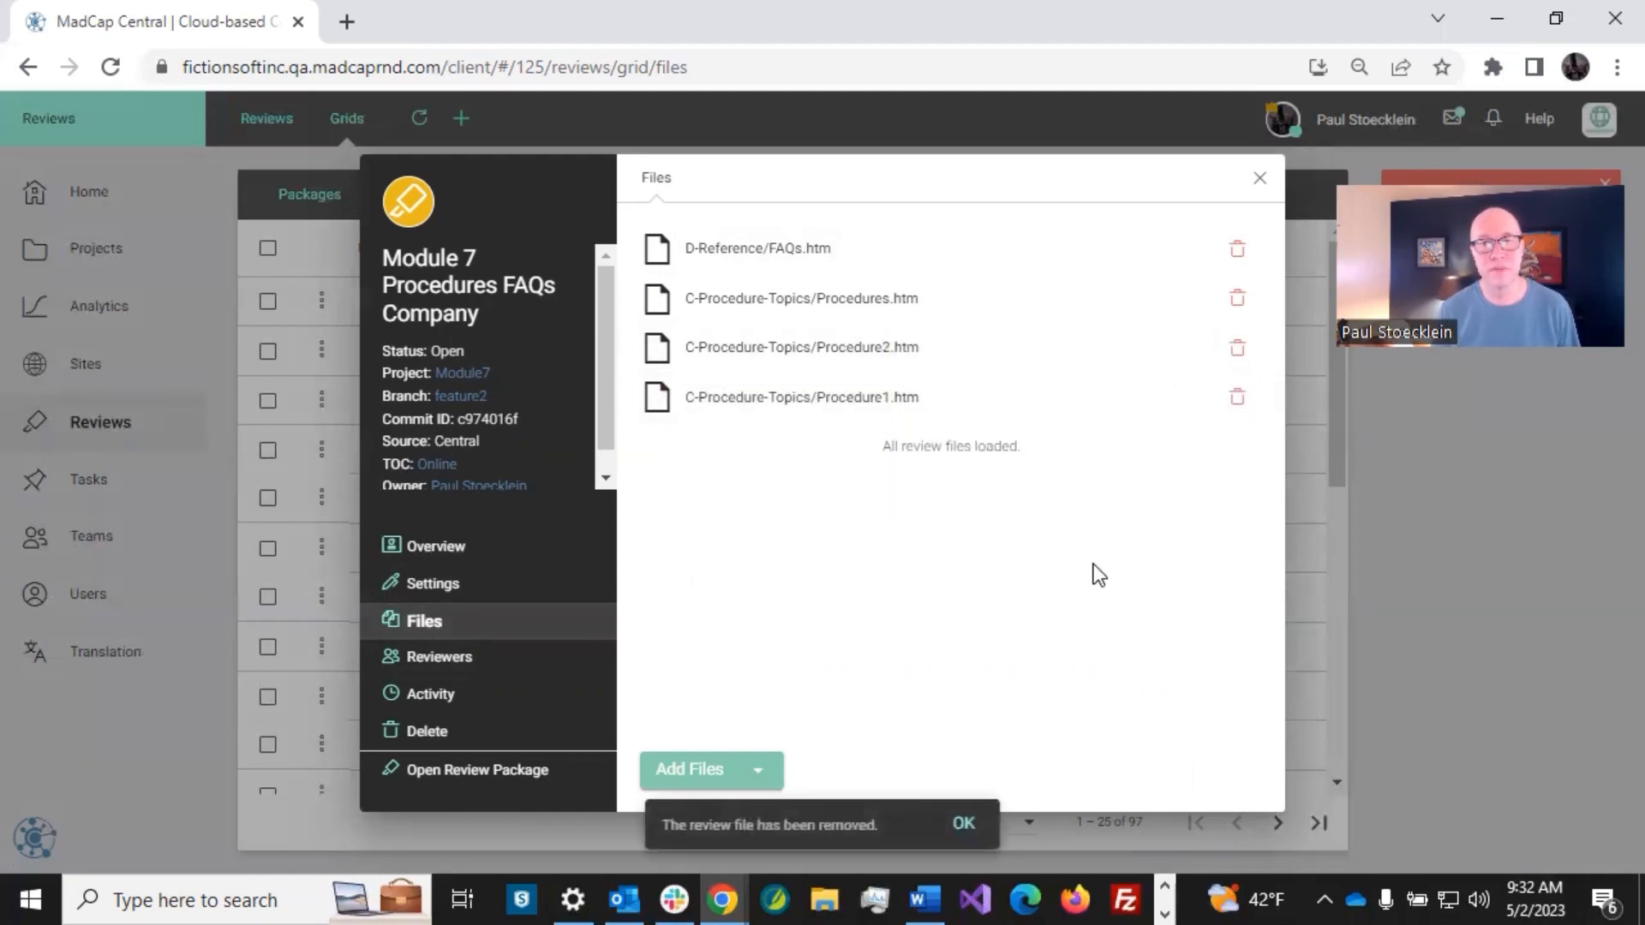
# Add Company.htm from the D-Reference folder to the review package's files and save.
pyautogui.click(754, 773)
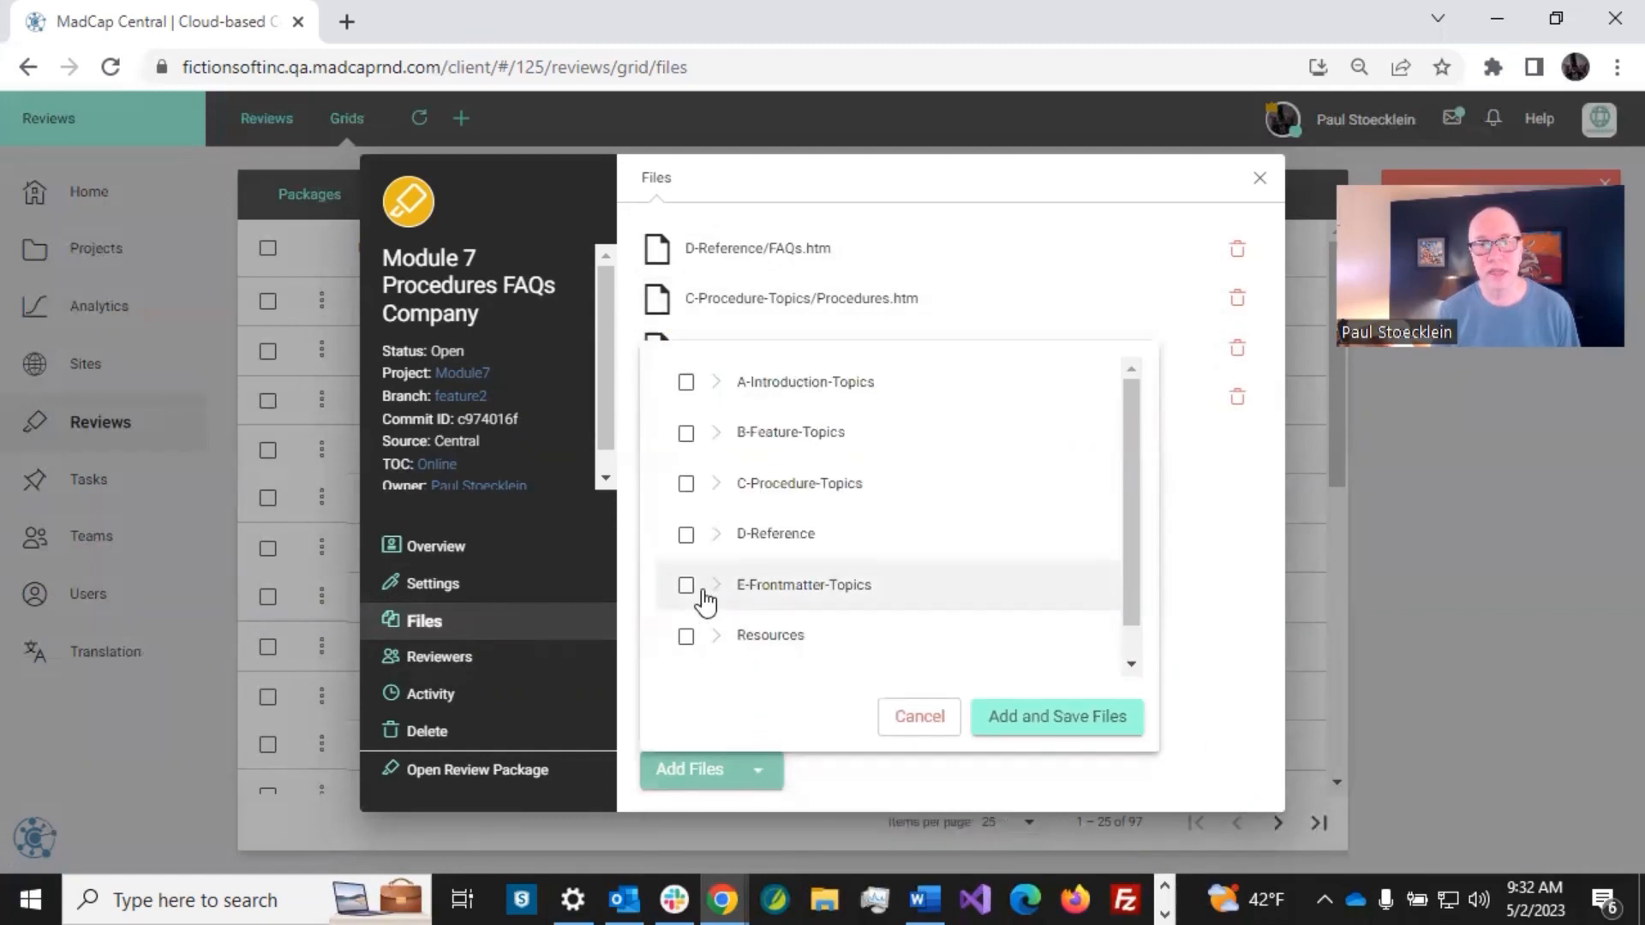
pyautogui.click(713, 536)
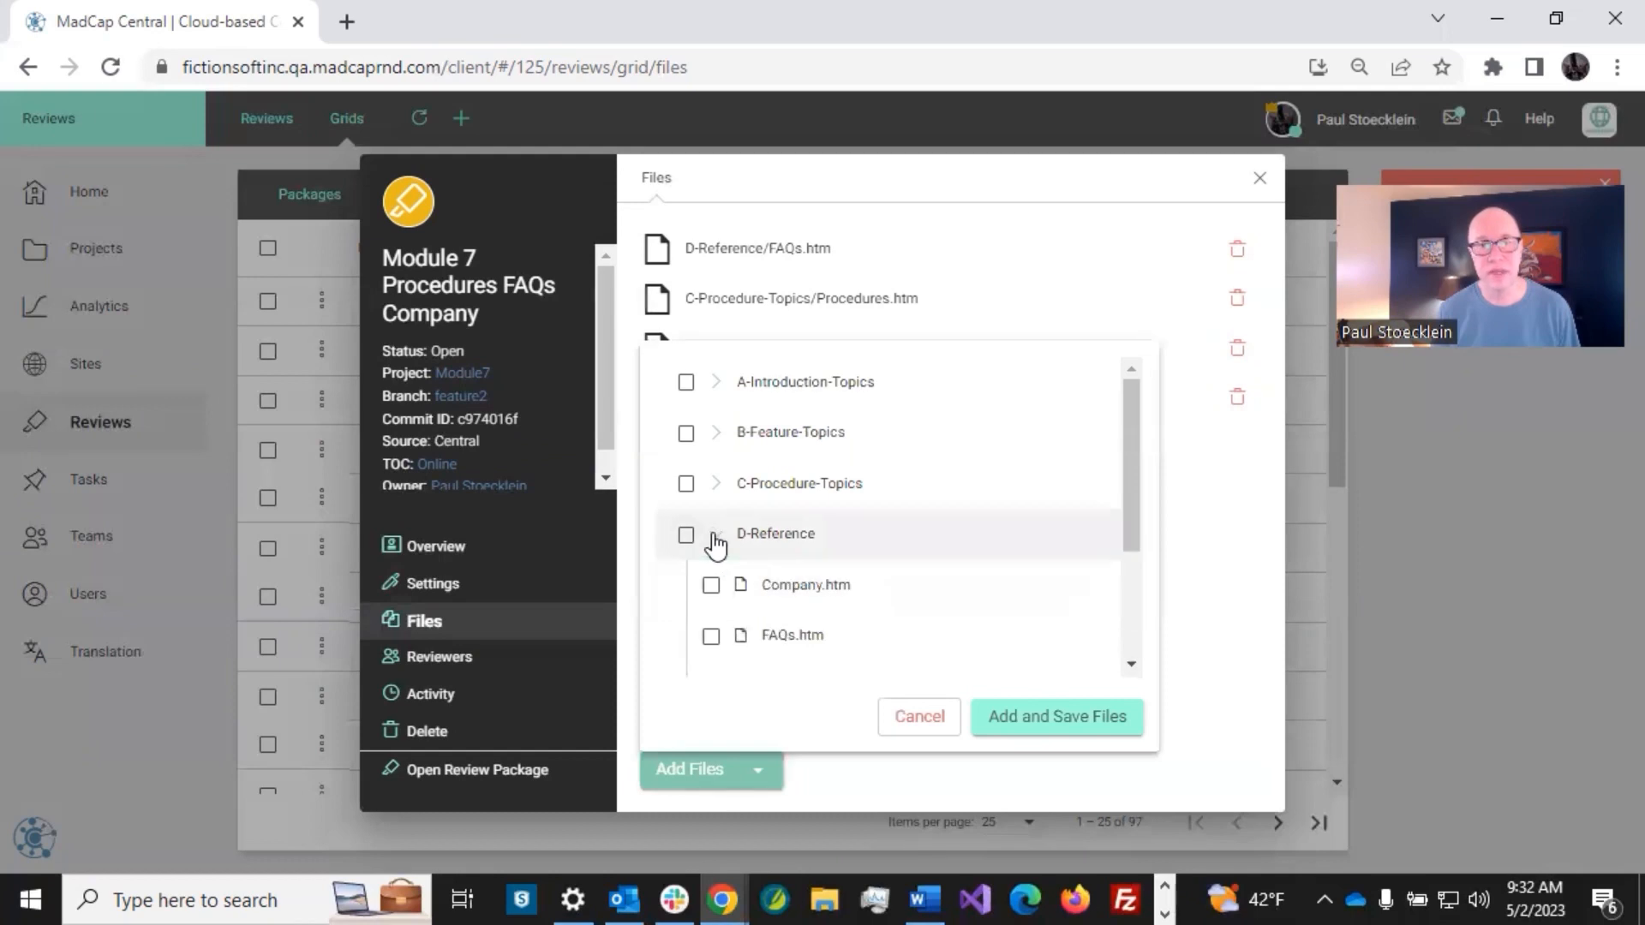
pyautogui.click(711, 585)
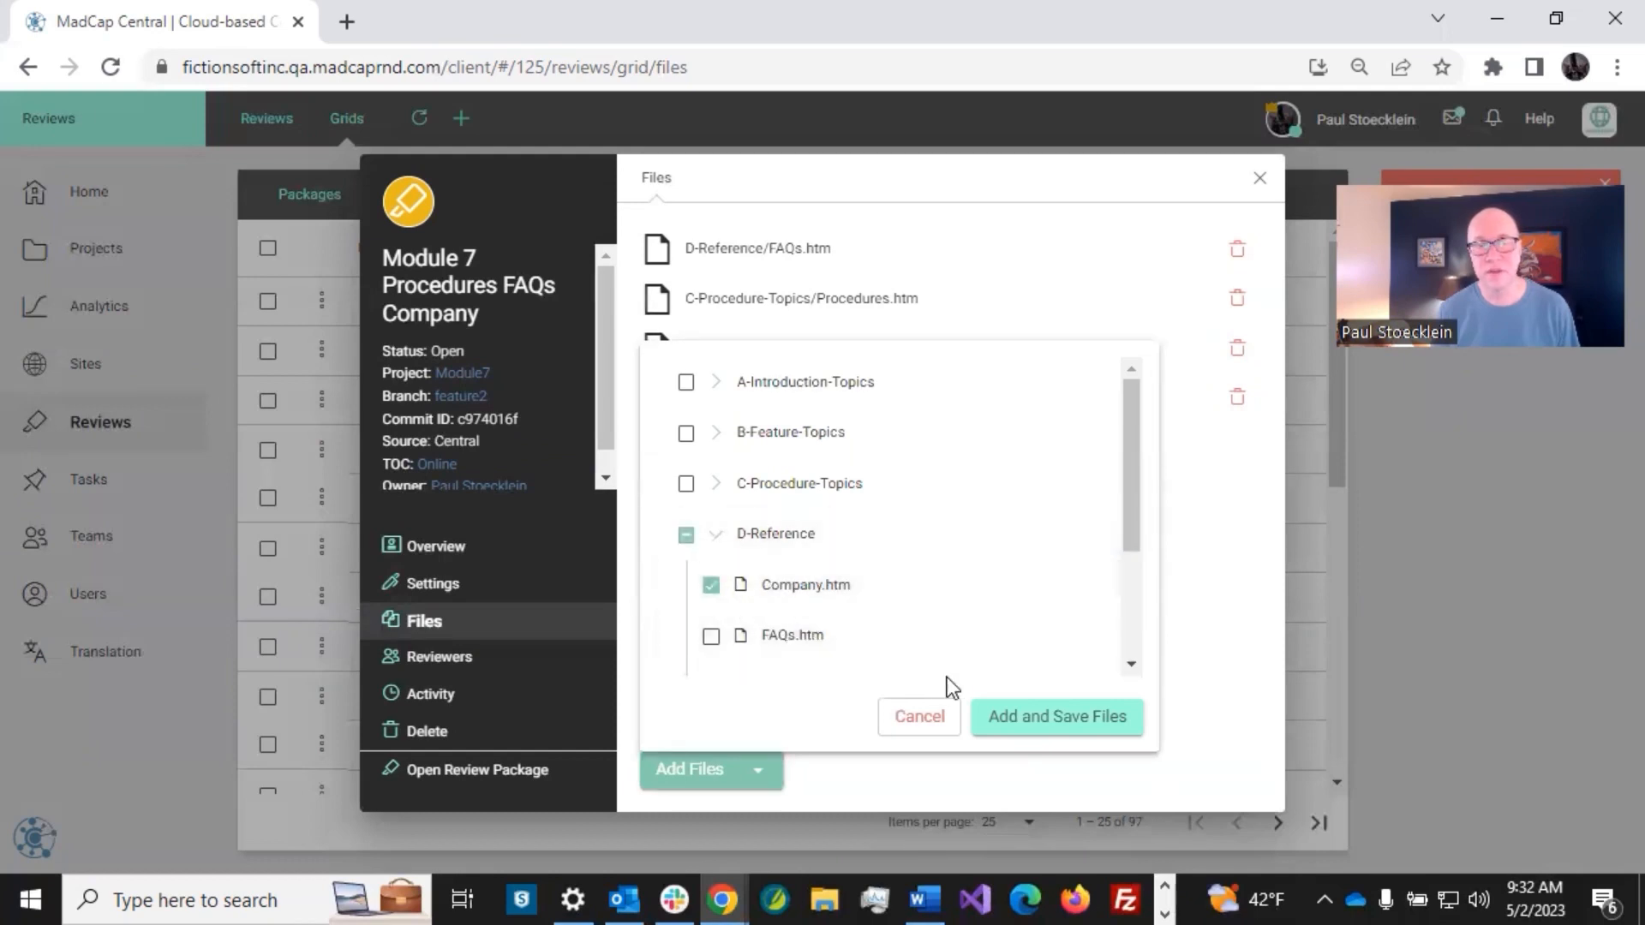
pyautogui.click(1028, 718)
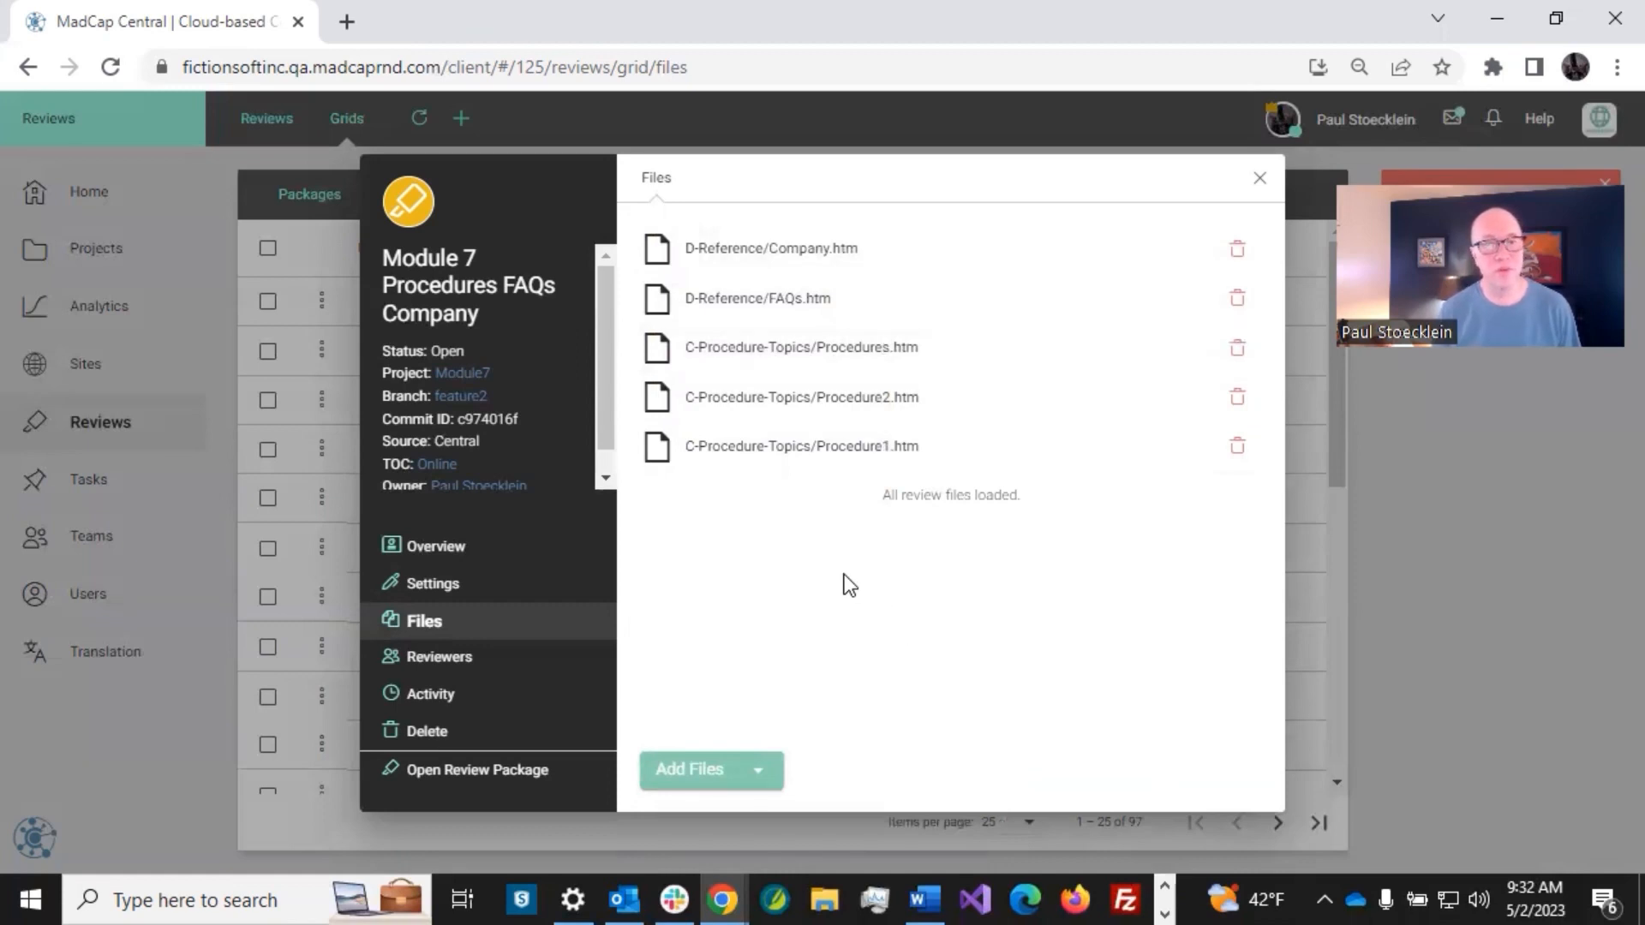
# Replace the package's second-listed reviewer, an SME, with the last SME in the user list and save the reviewers.
pyautogui.click(464, 656)
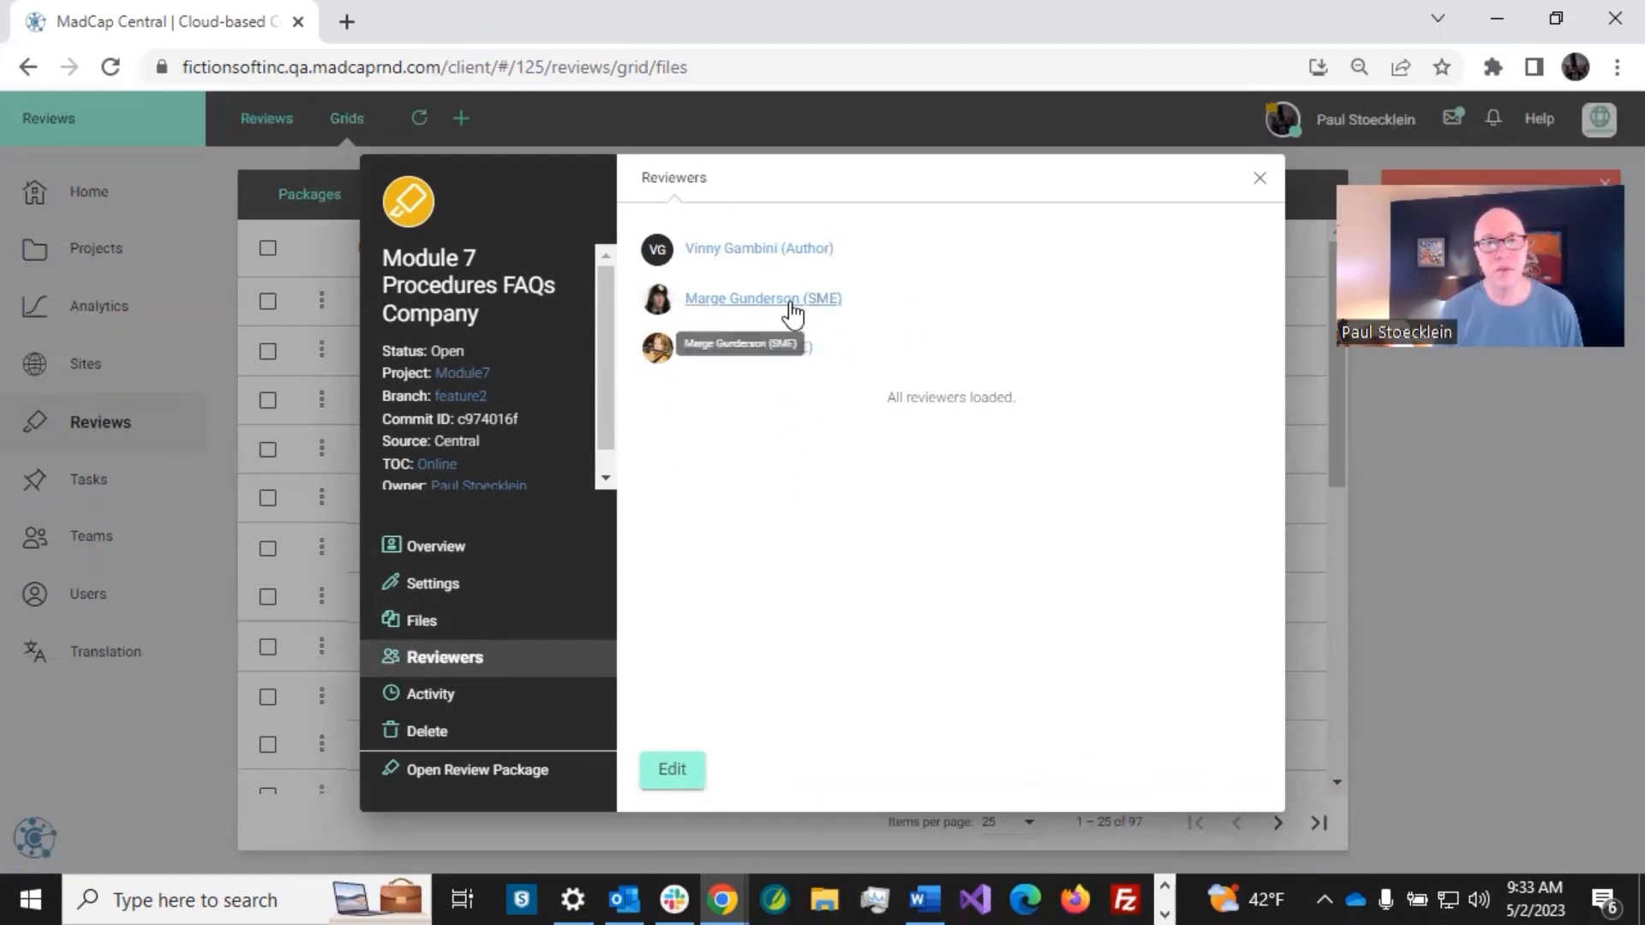
pyautogui.click(681, 771)
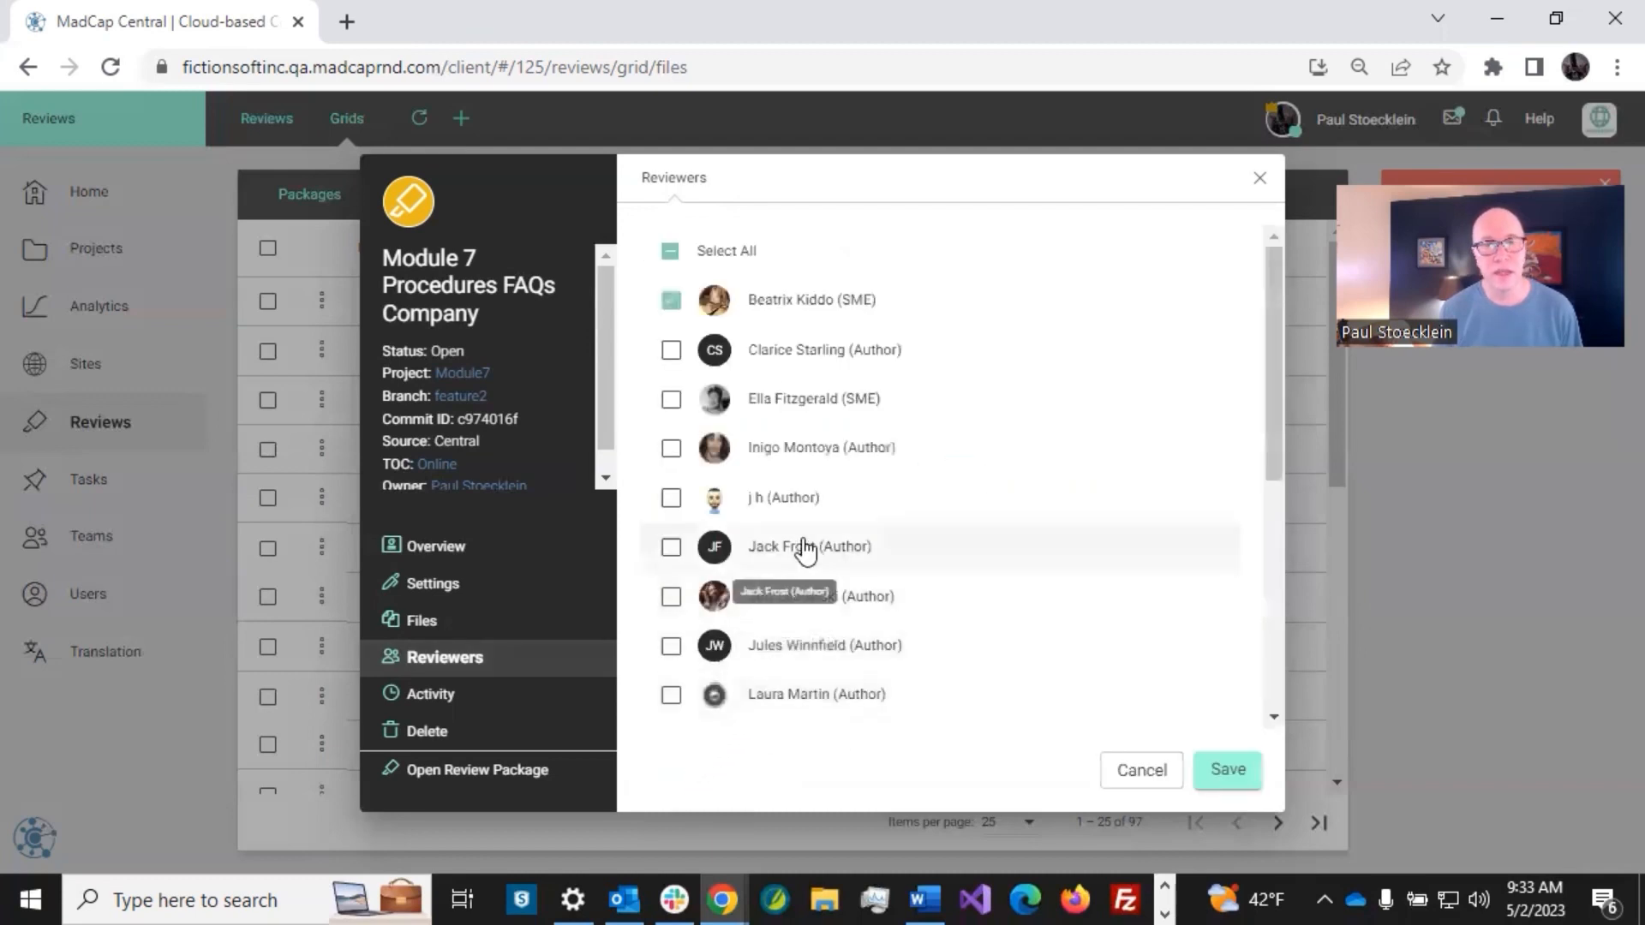
pyautogui.scroll(-3, 800, 543)
pyautogui.scroll(-3, 805, 550)
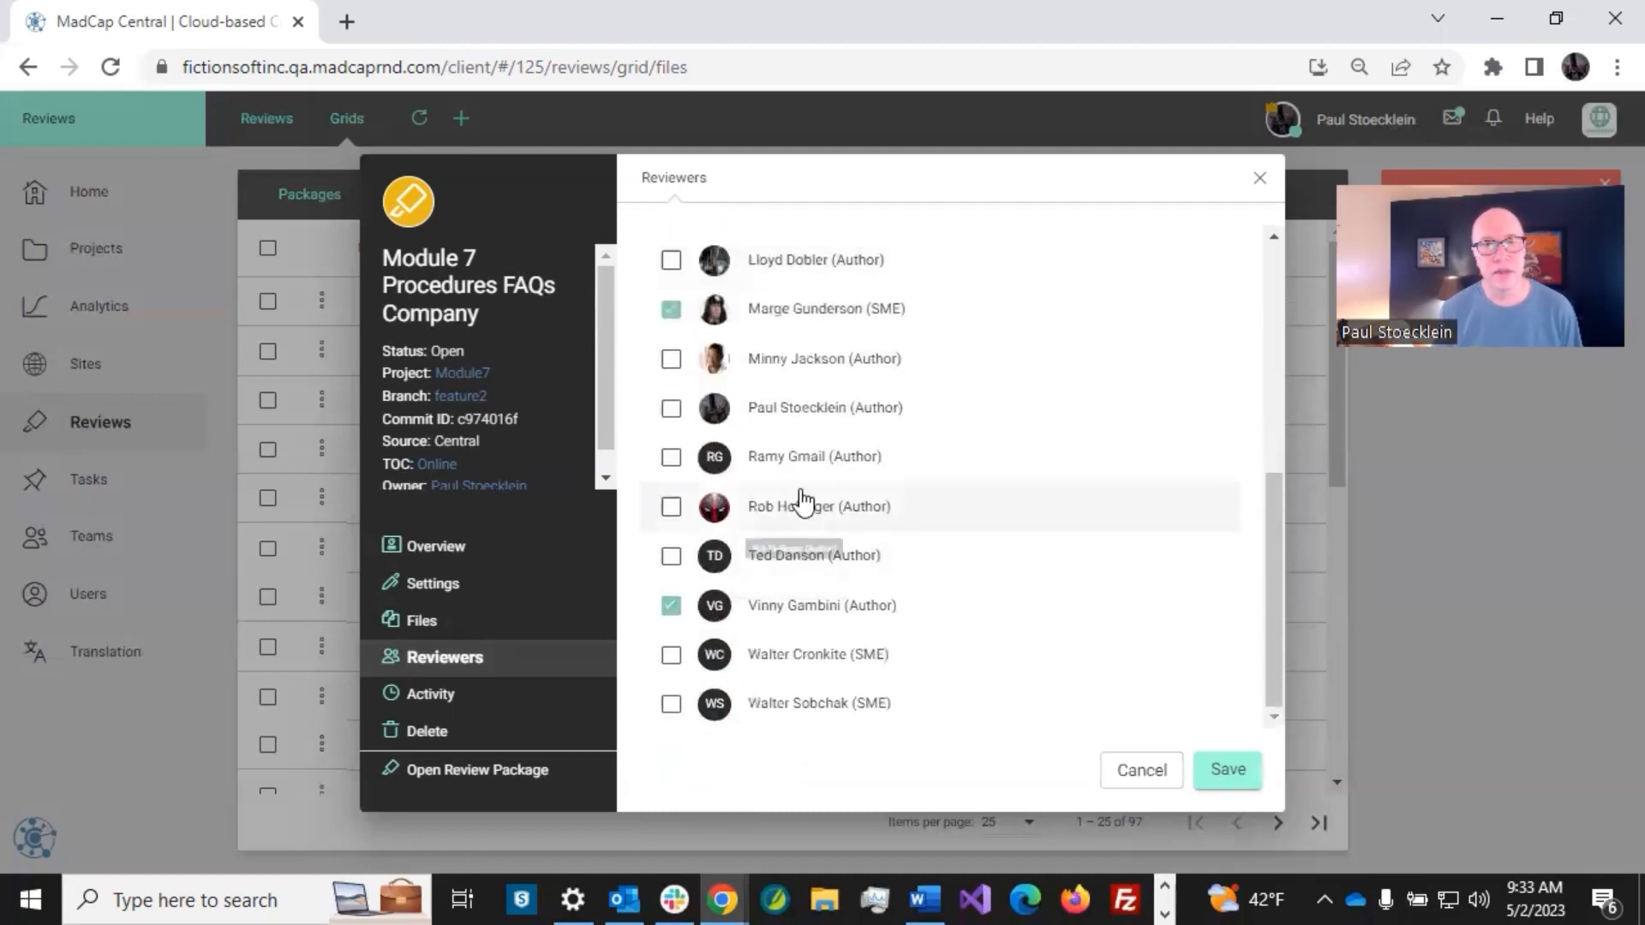
pyautogui.click(671, 309)
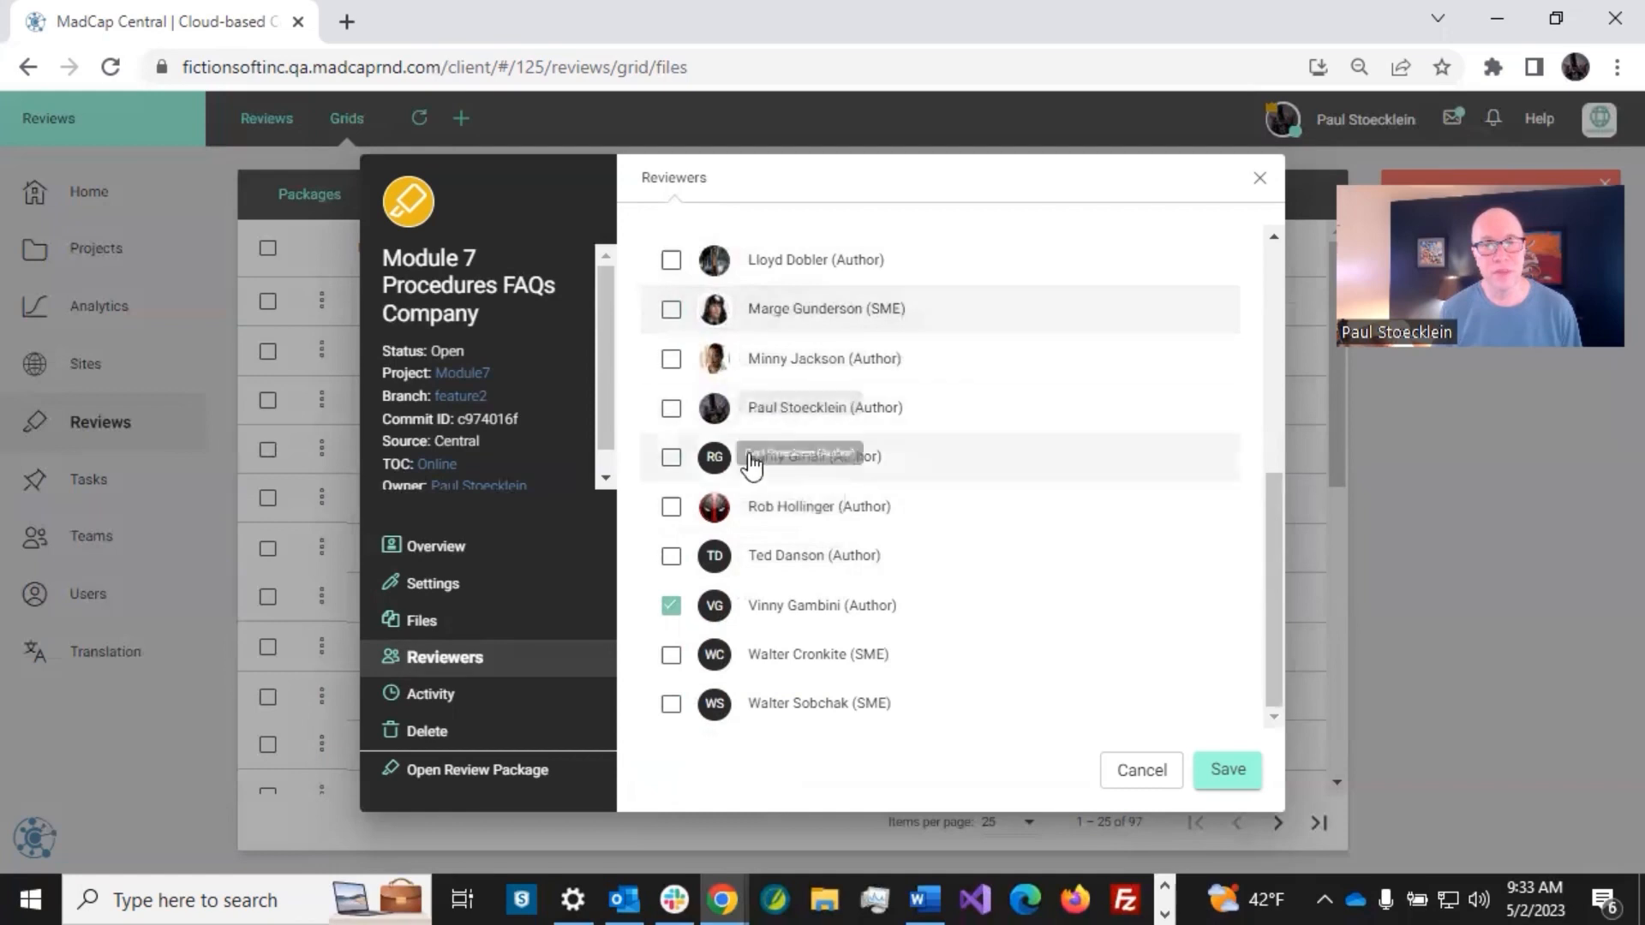
pyautogui.click(671, 705)
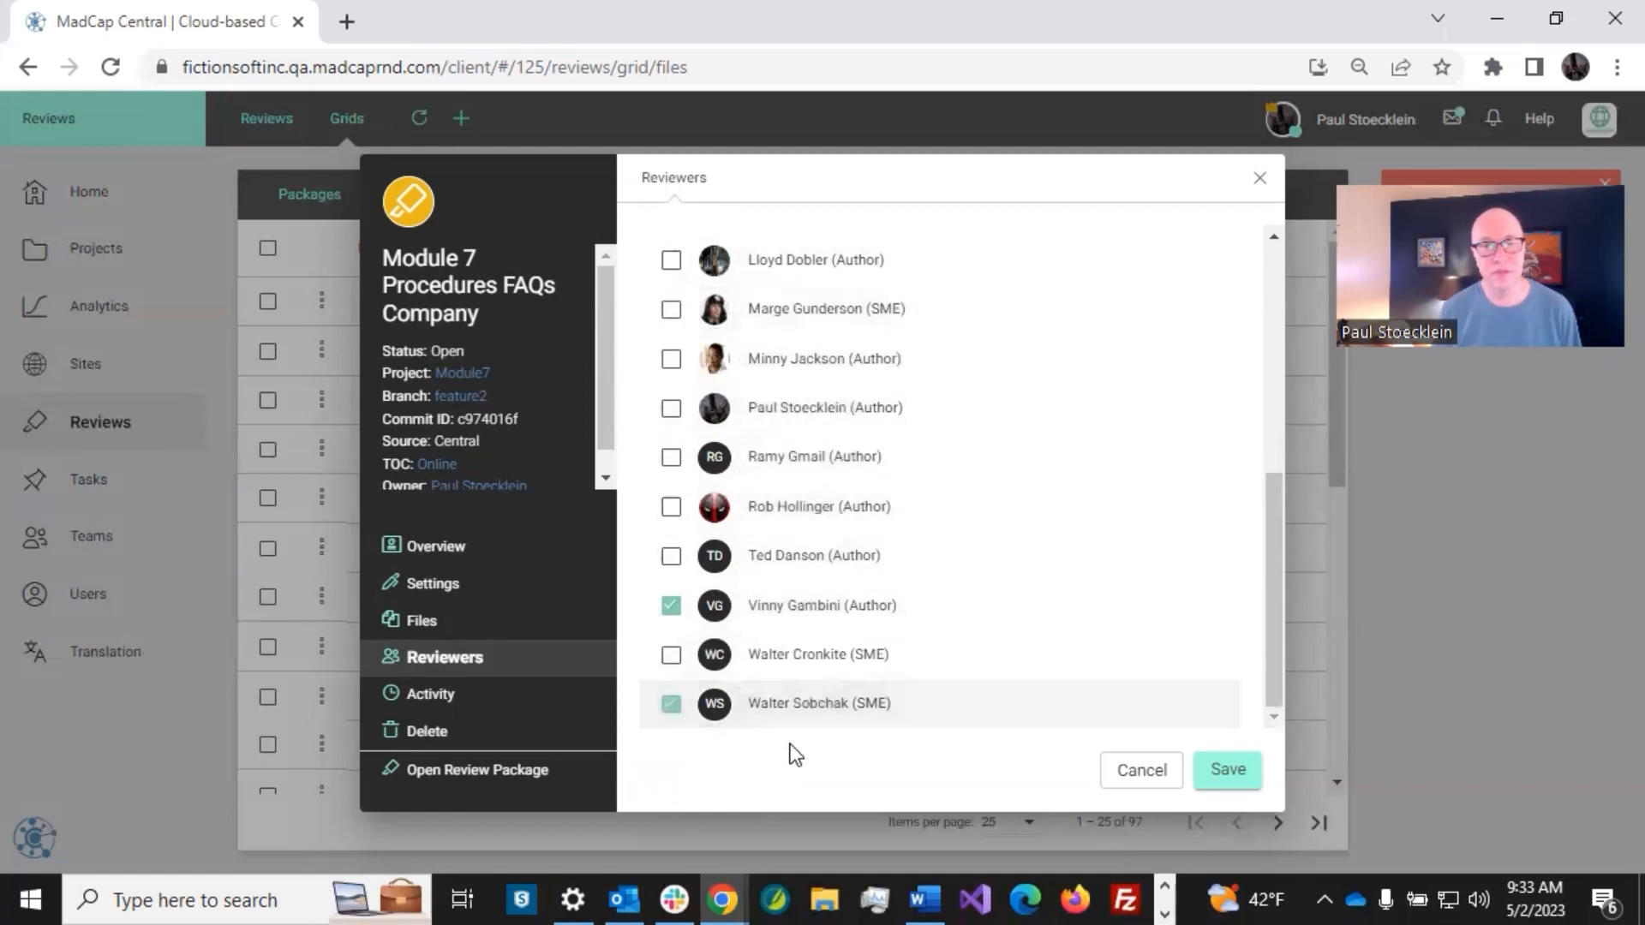
pyautogui.click(1223, 773)
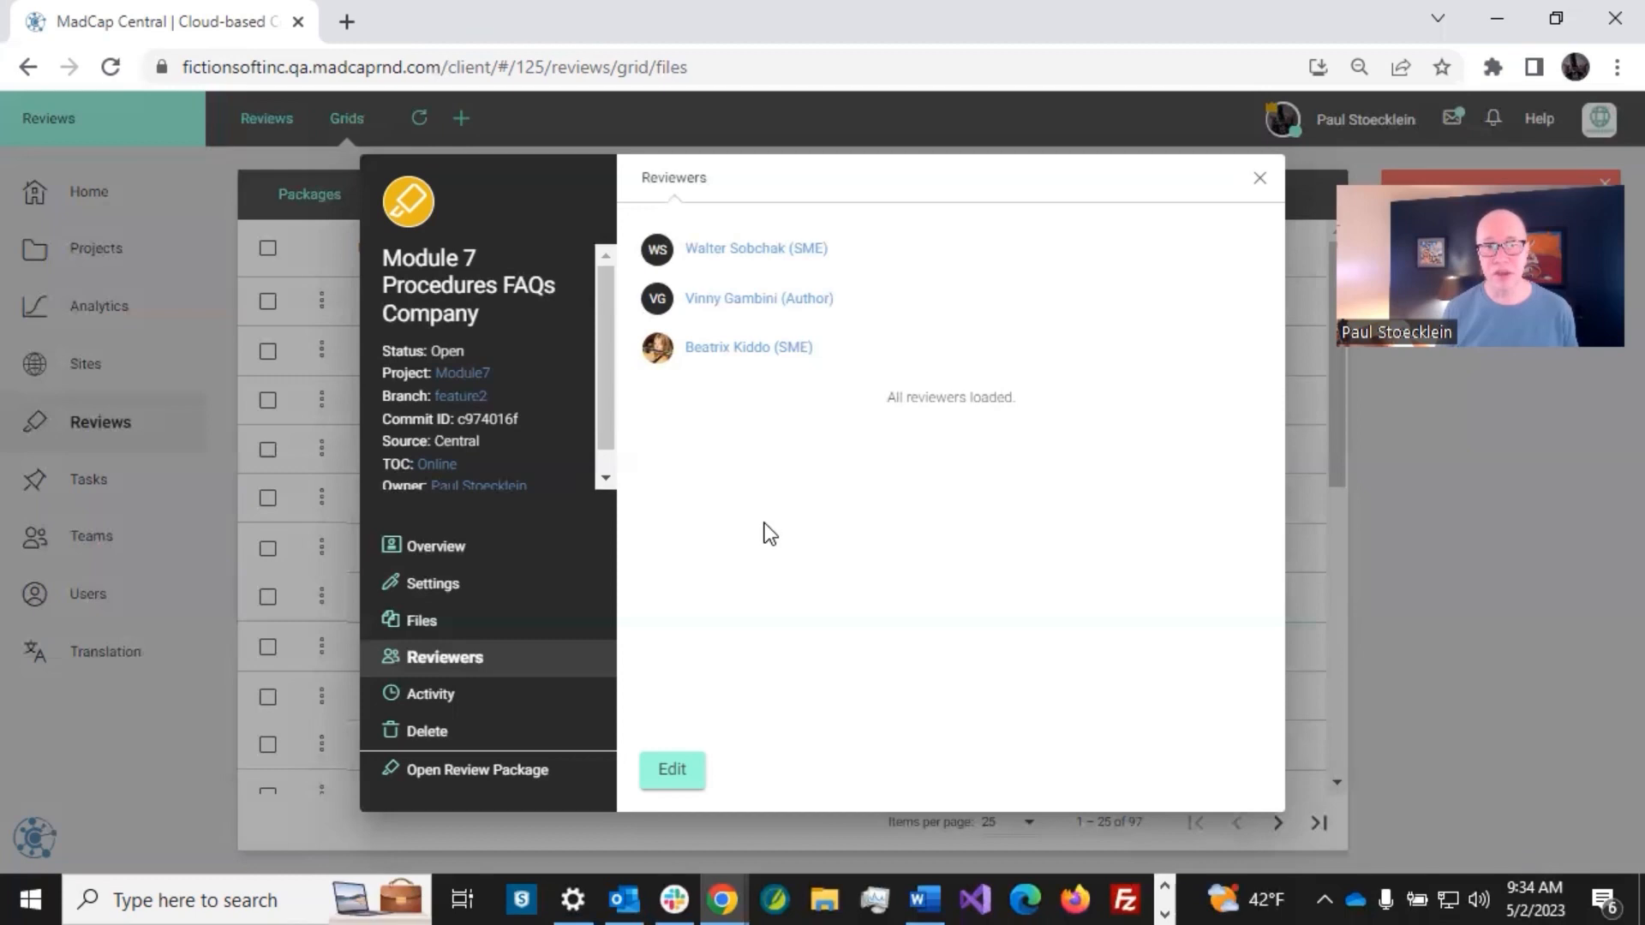
# Add the package owner as a reviewer of the review package and save the reviewers.
pyautogui.click(666, 770)
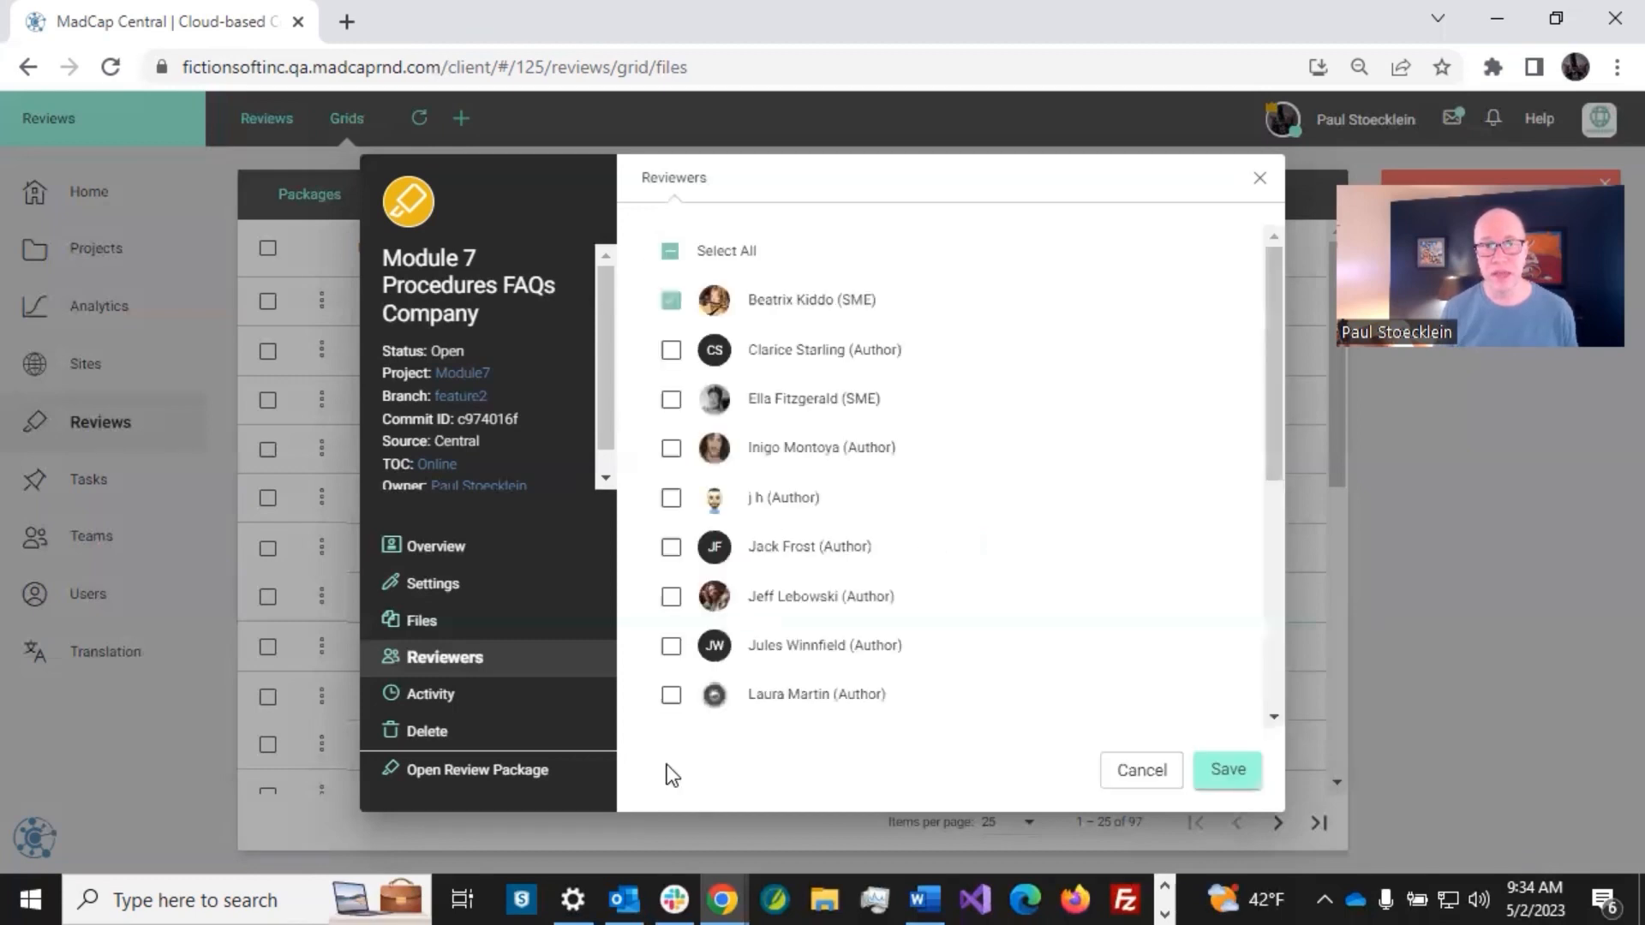
pyautogui.scroll(-5, 966, 557)
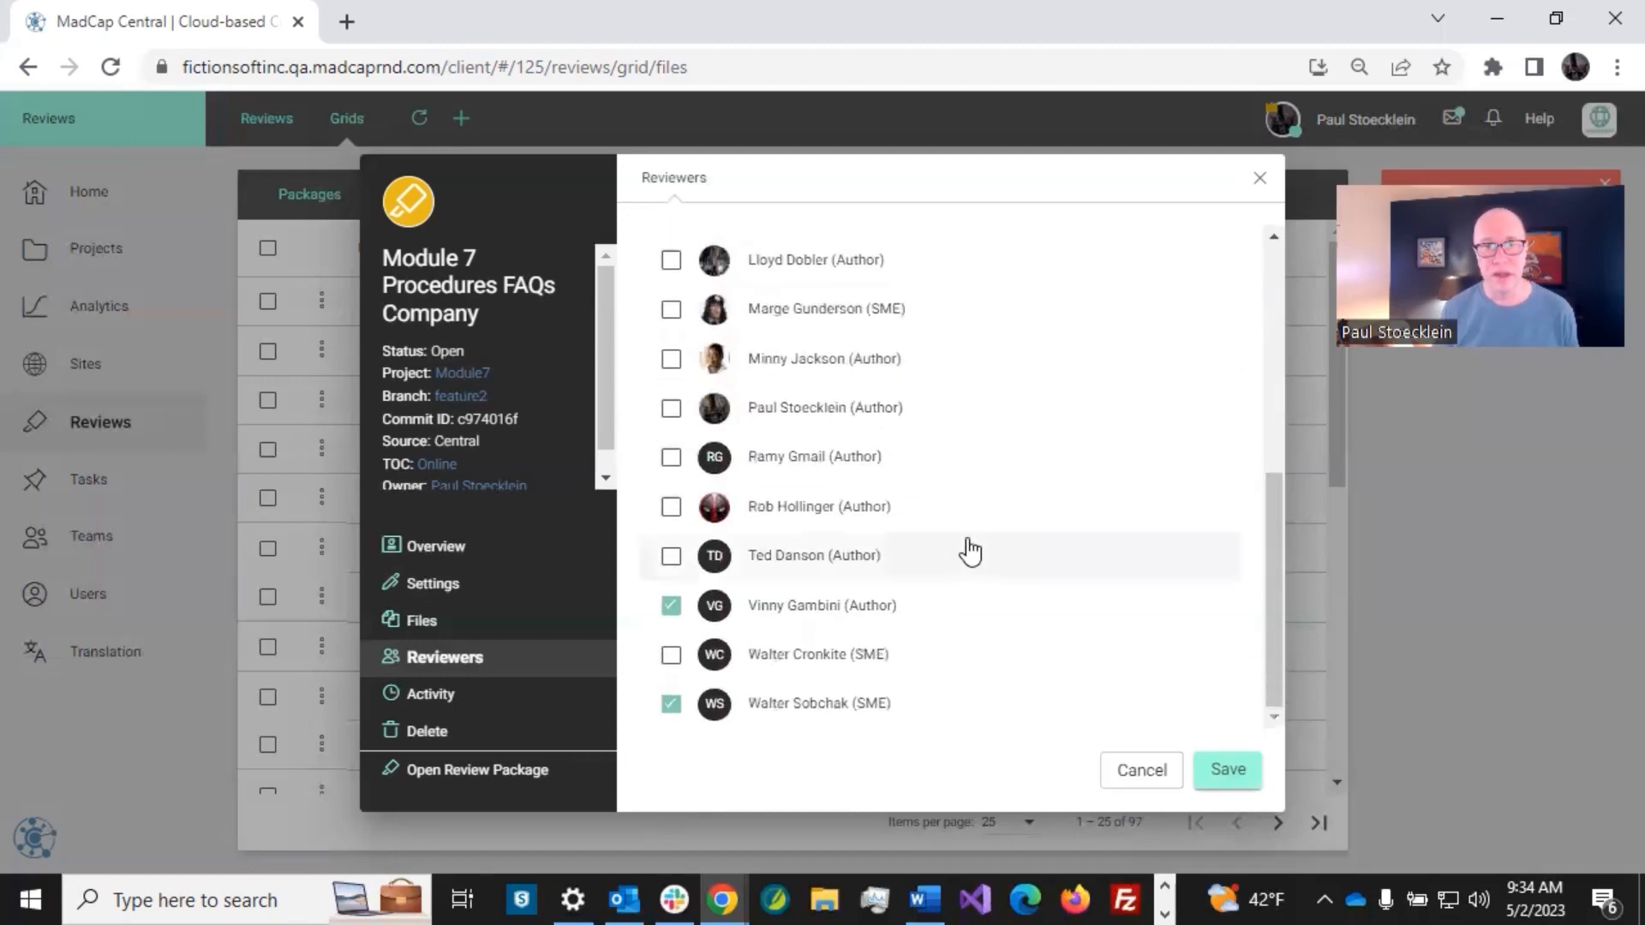
pyautogui.click(671, 408)
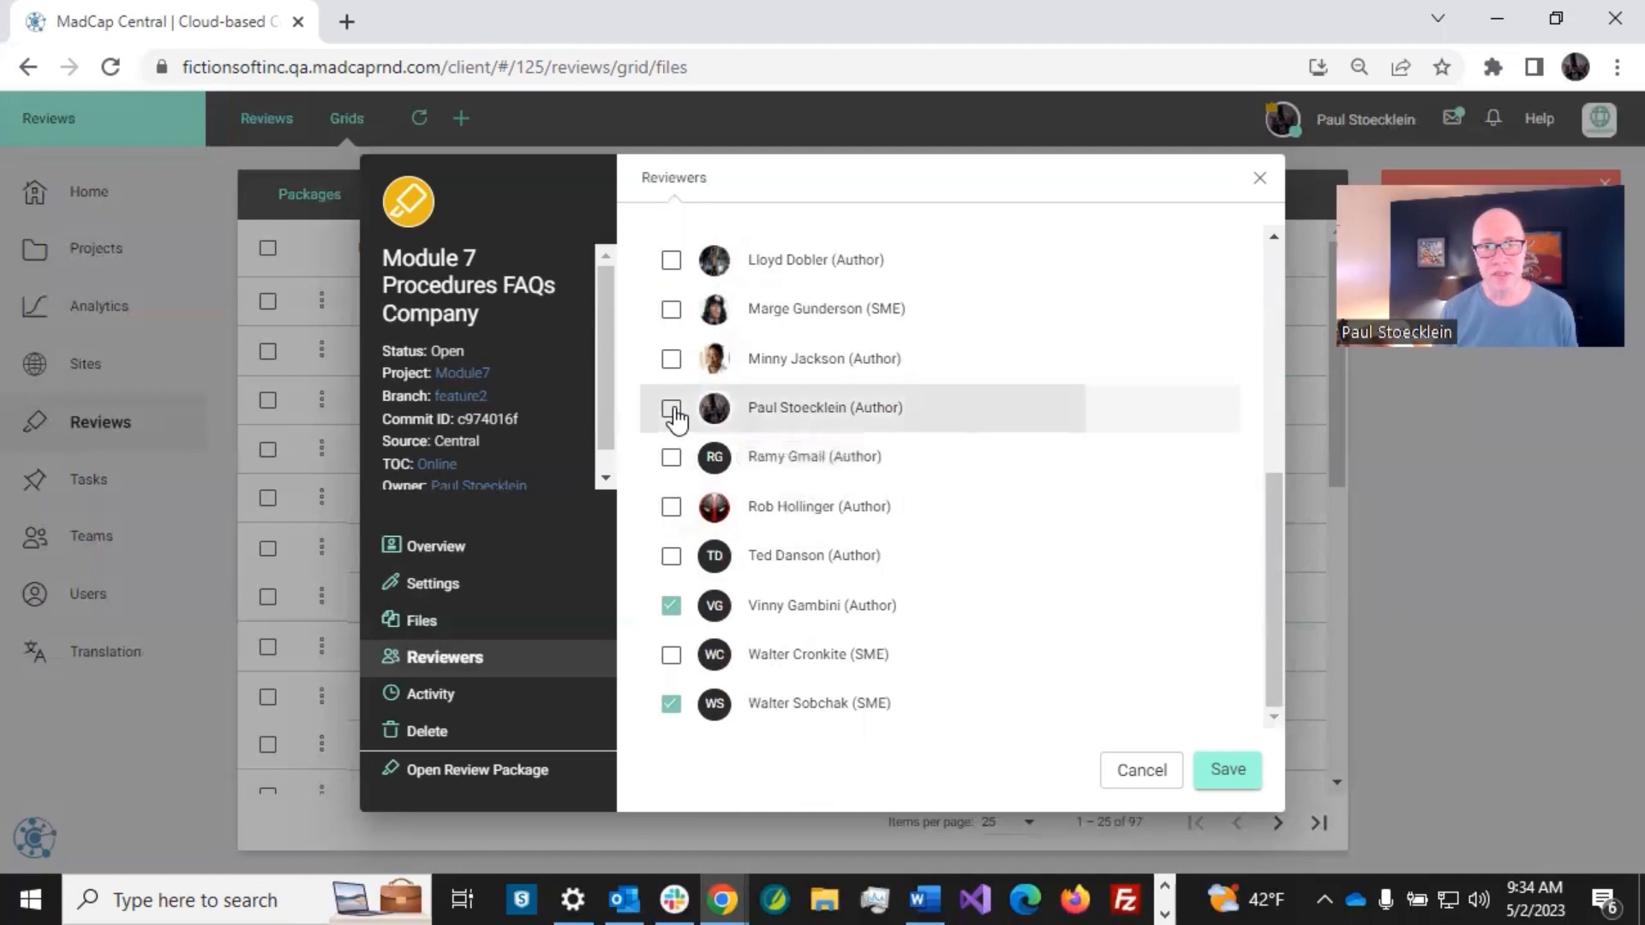
pyautogui.click(1226, 771)
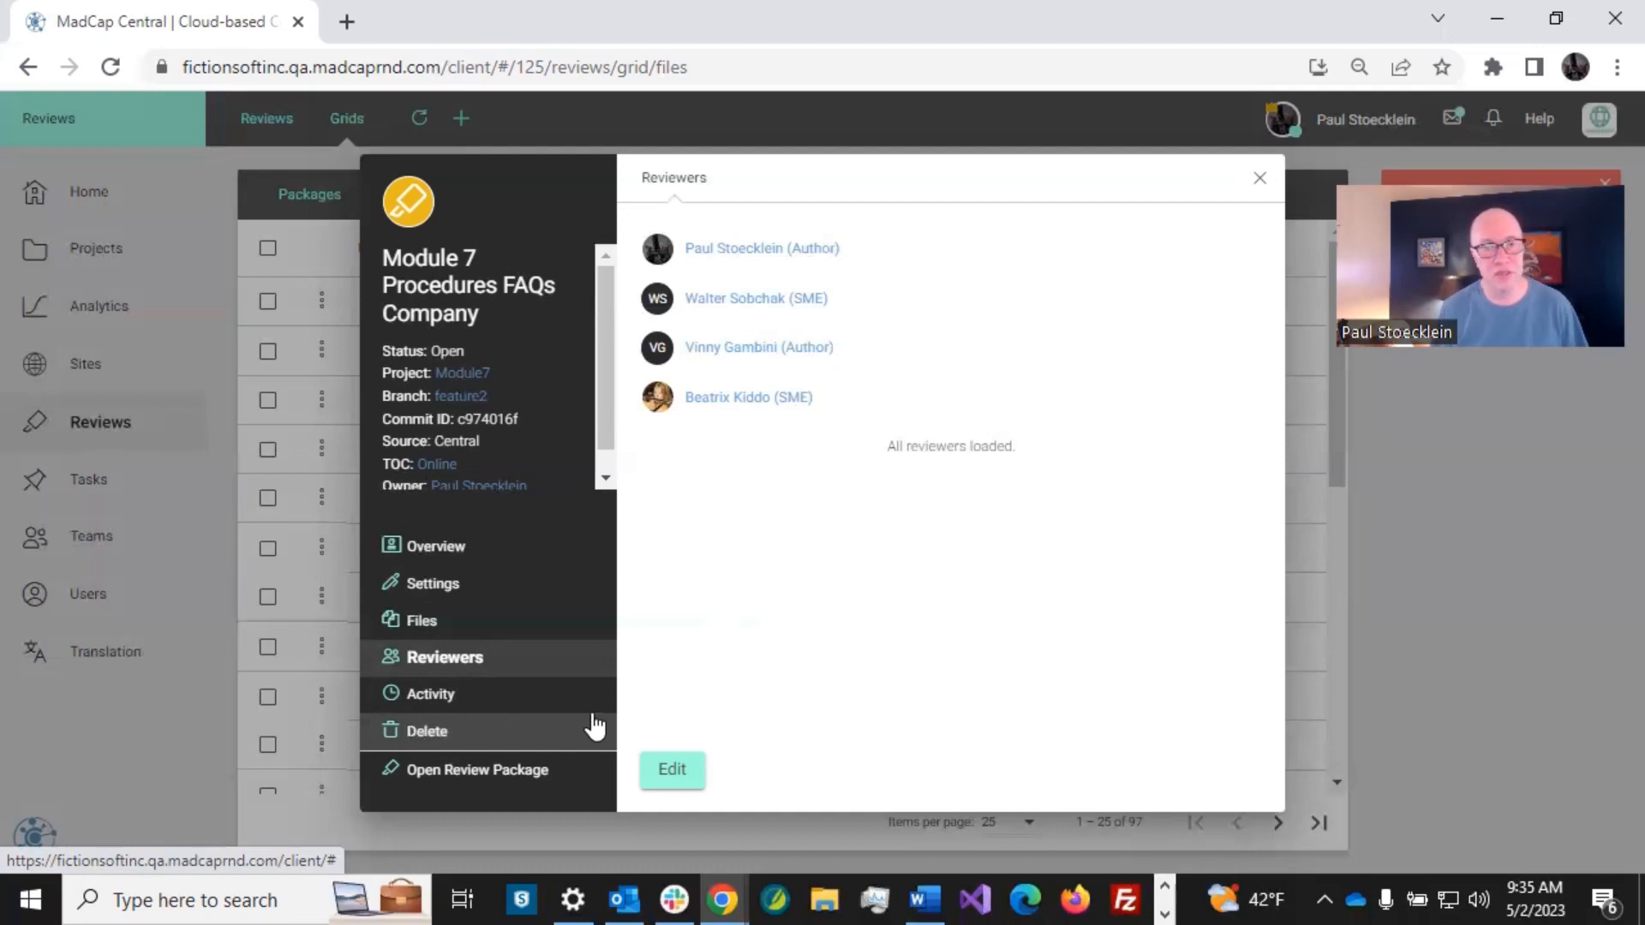
# Open the Module 7 Procedures FAQs Company package and examine its overview and each reviewer's status on the files.
pyautogui.click(493, 771)
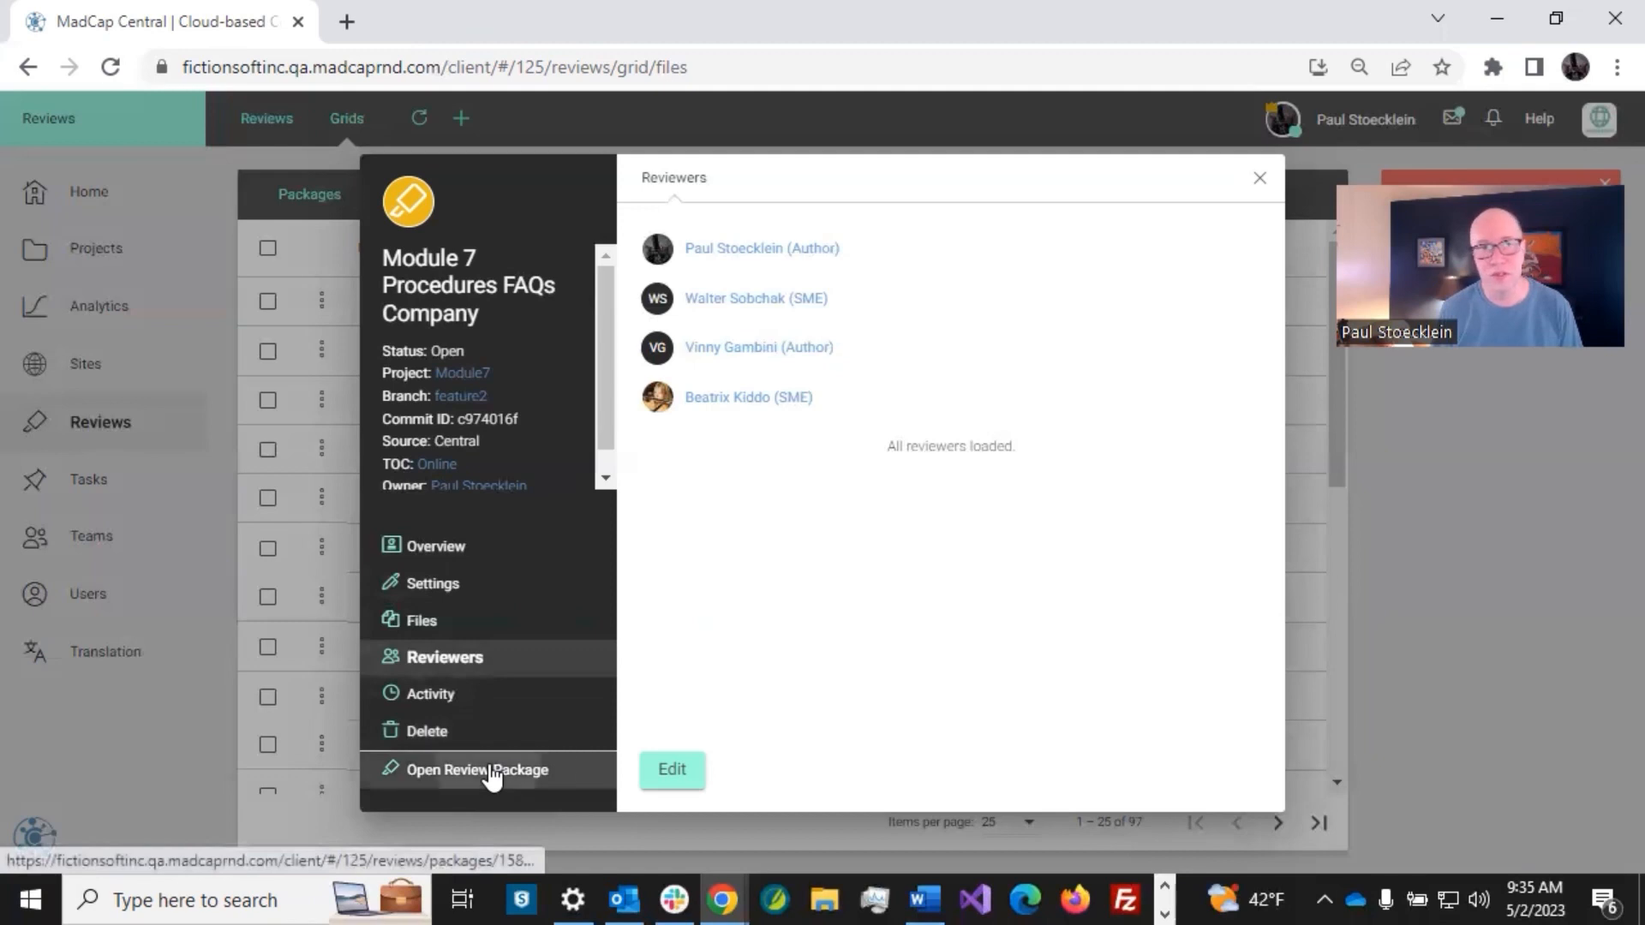
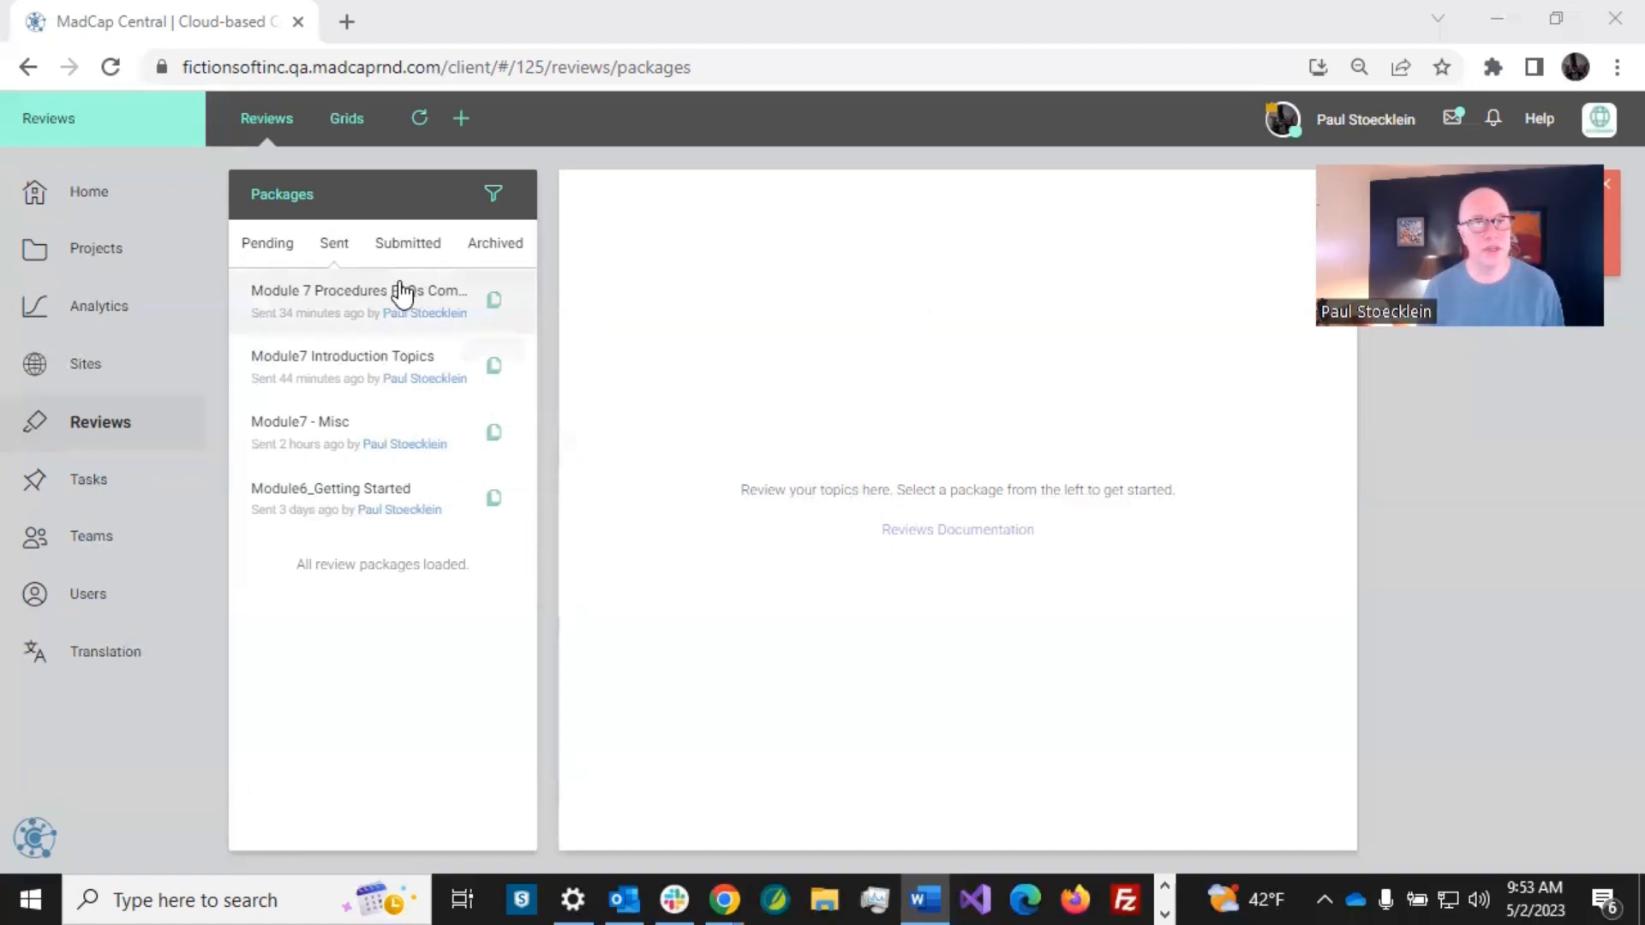
pyautogui.click(353, 295)
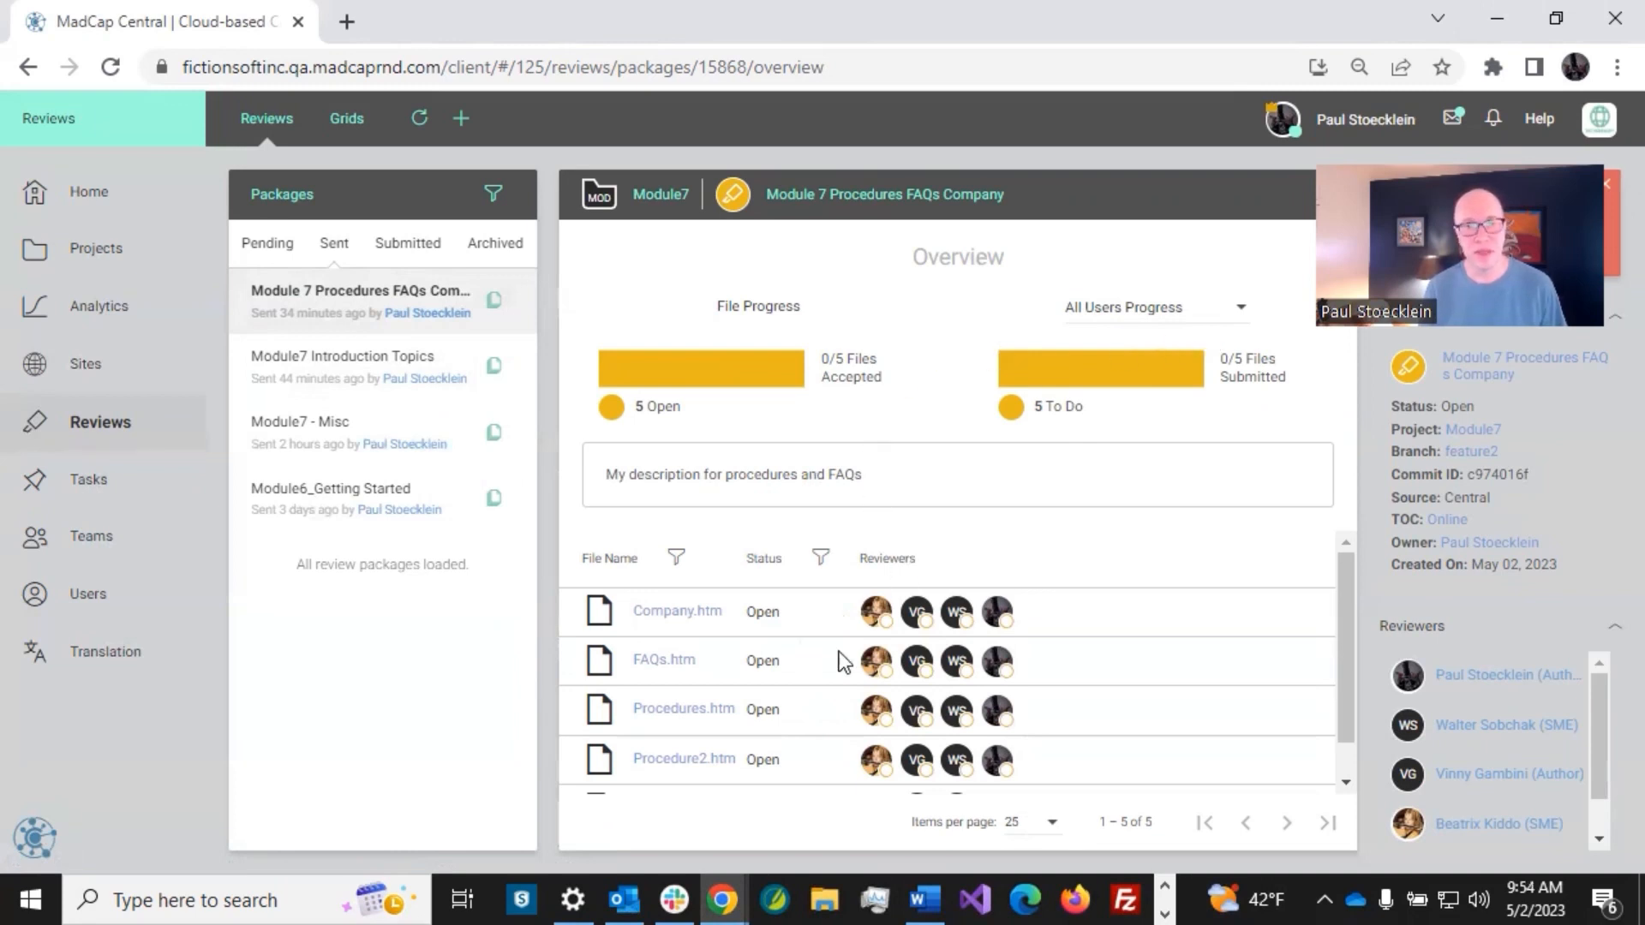
pyautogui.moveTo(902, 660)
pyautogui.moveTo(878, 626)
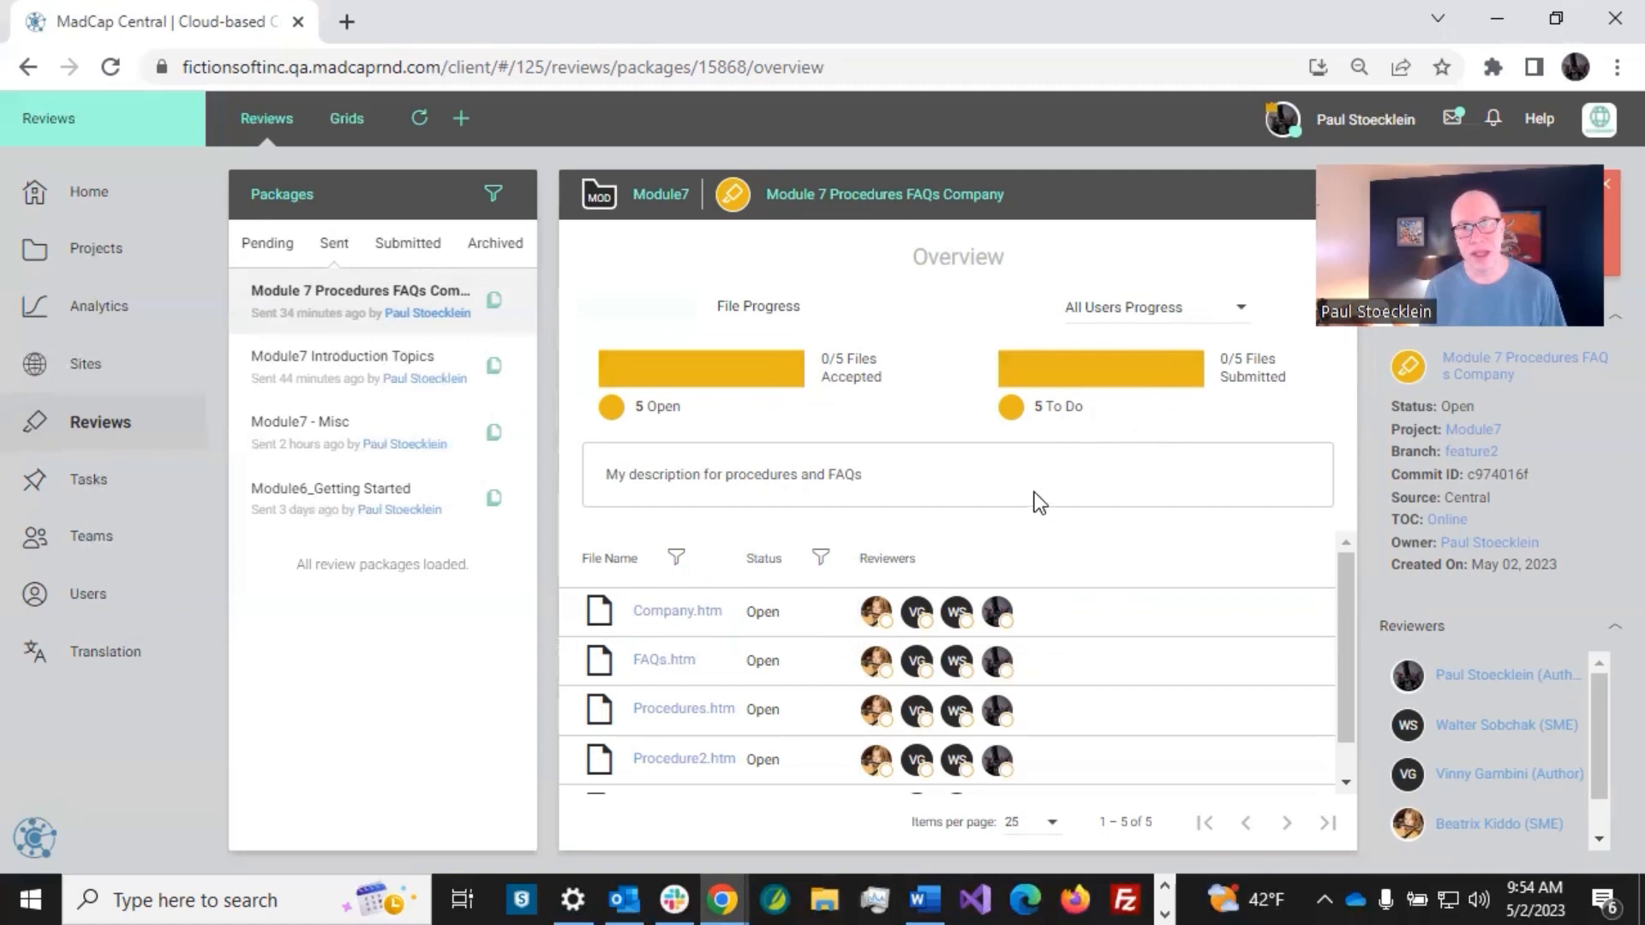
pyautogui.moveTo(1000, 612)
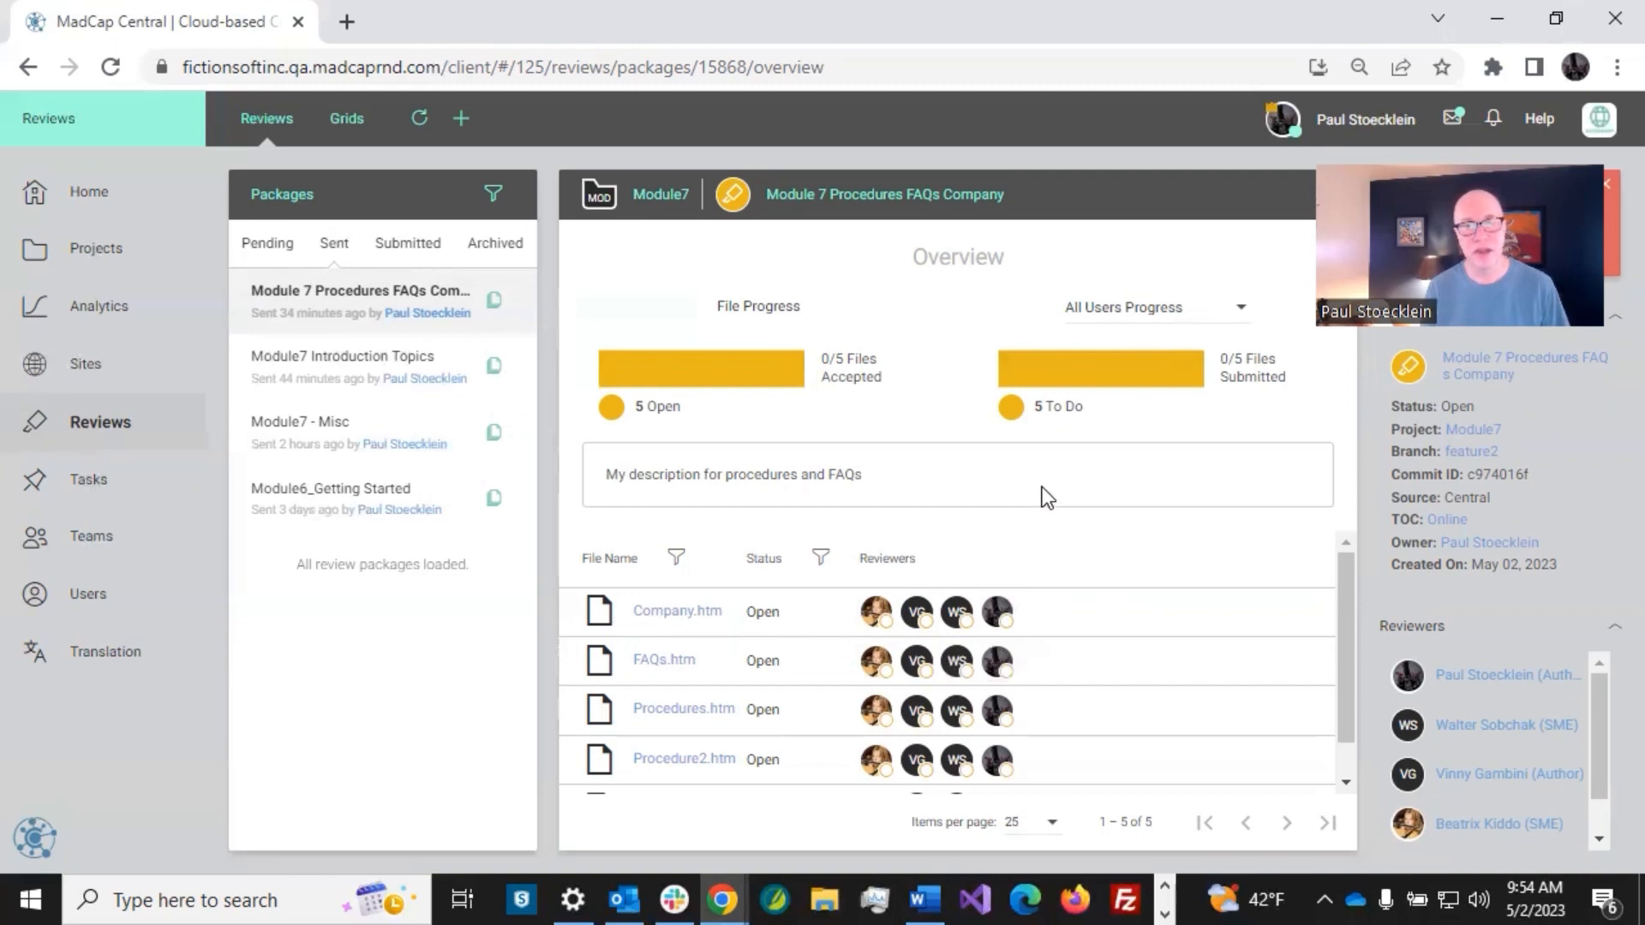
# Compare the overview with the Module7 Introduction Topics package, then examine the progress view options of Module 7 Procedures FAQs Company.
pyautogui.click(335, 365)
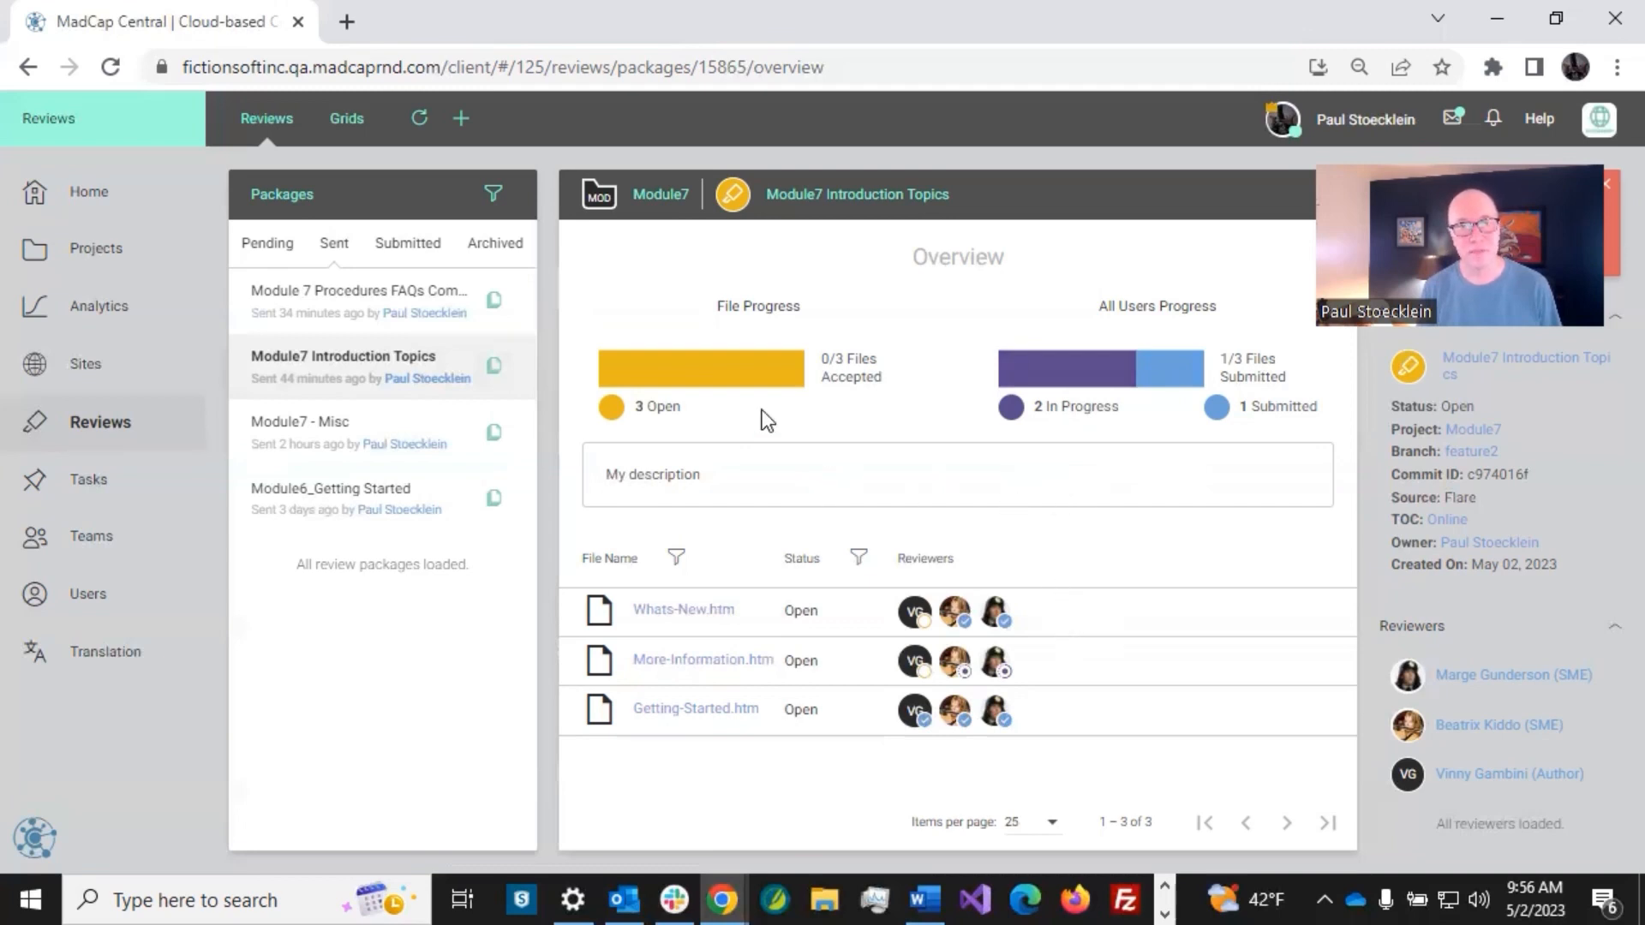
pyautogui.click(377, 304)
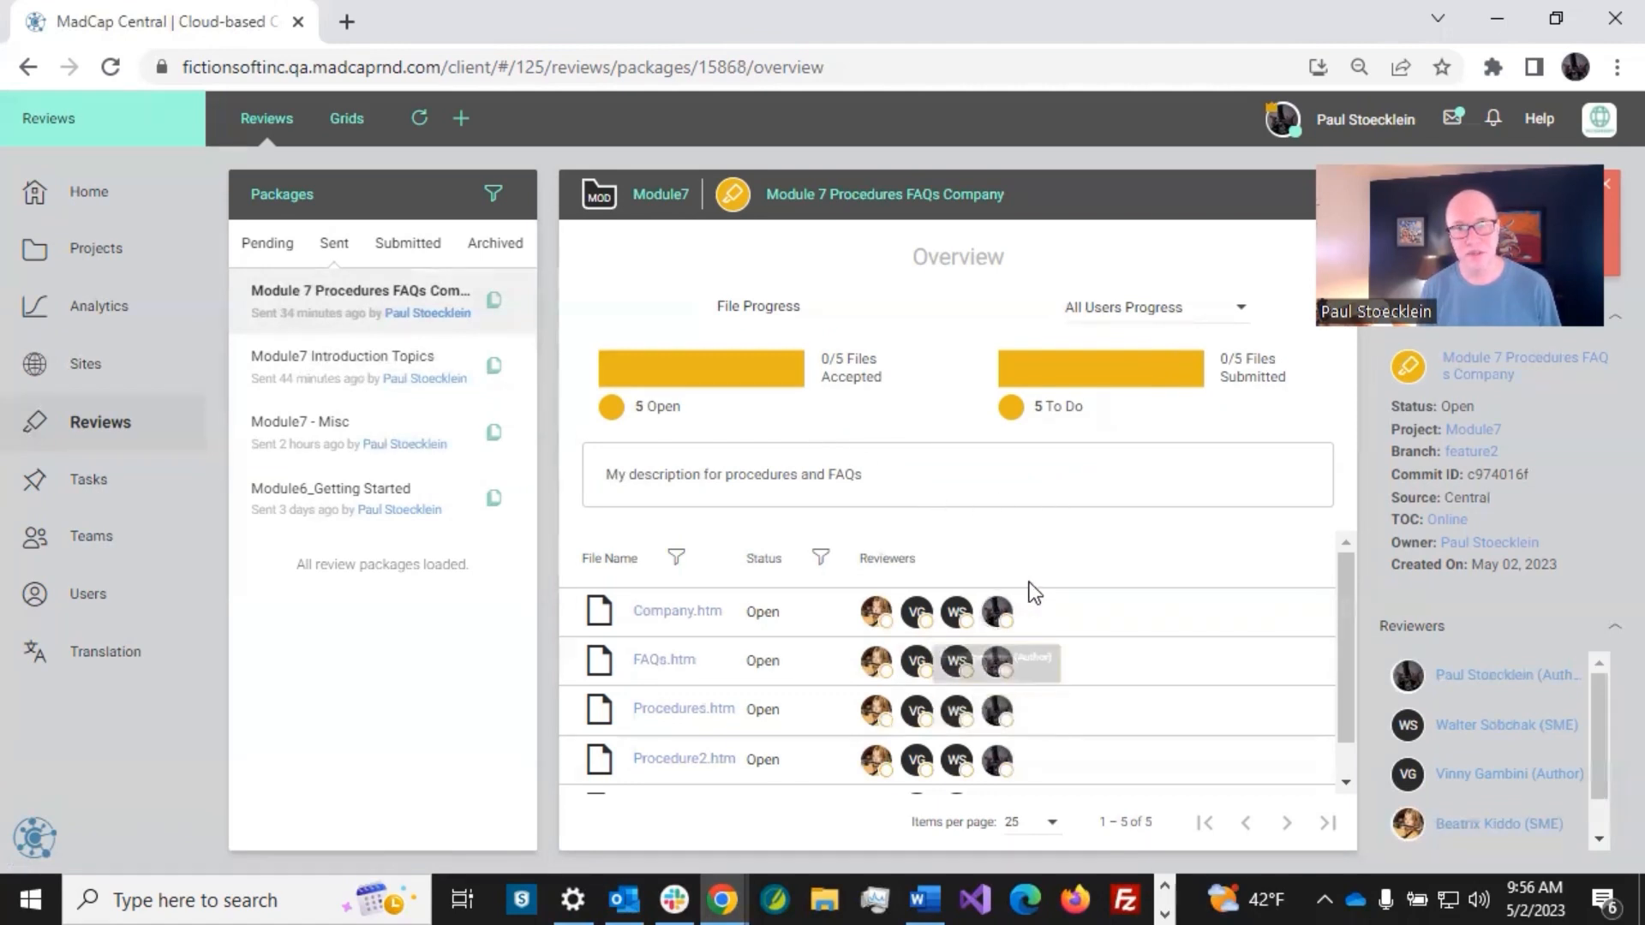
pyautogui.click(1240, 308)
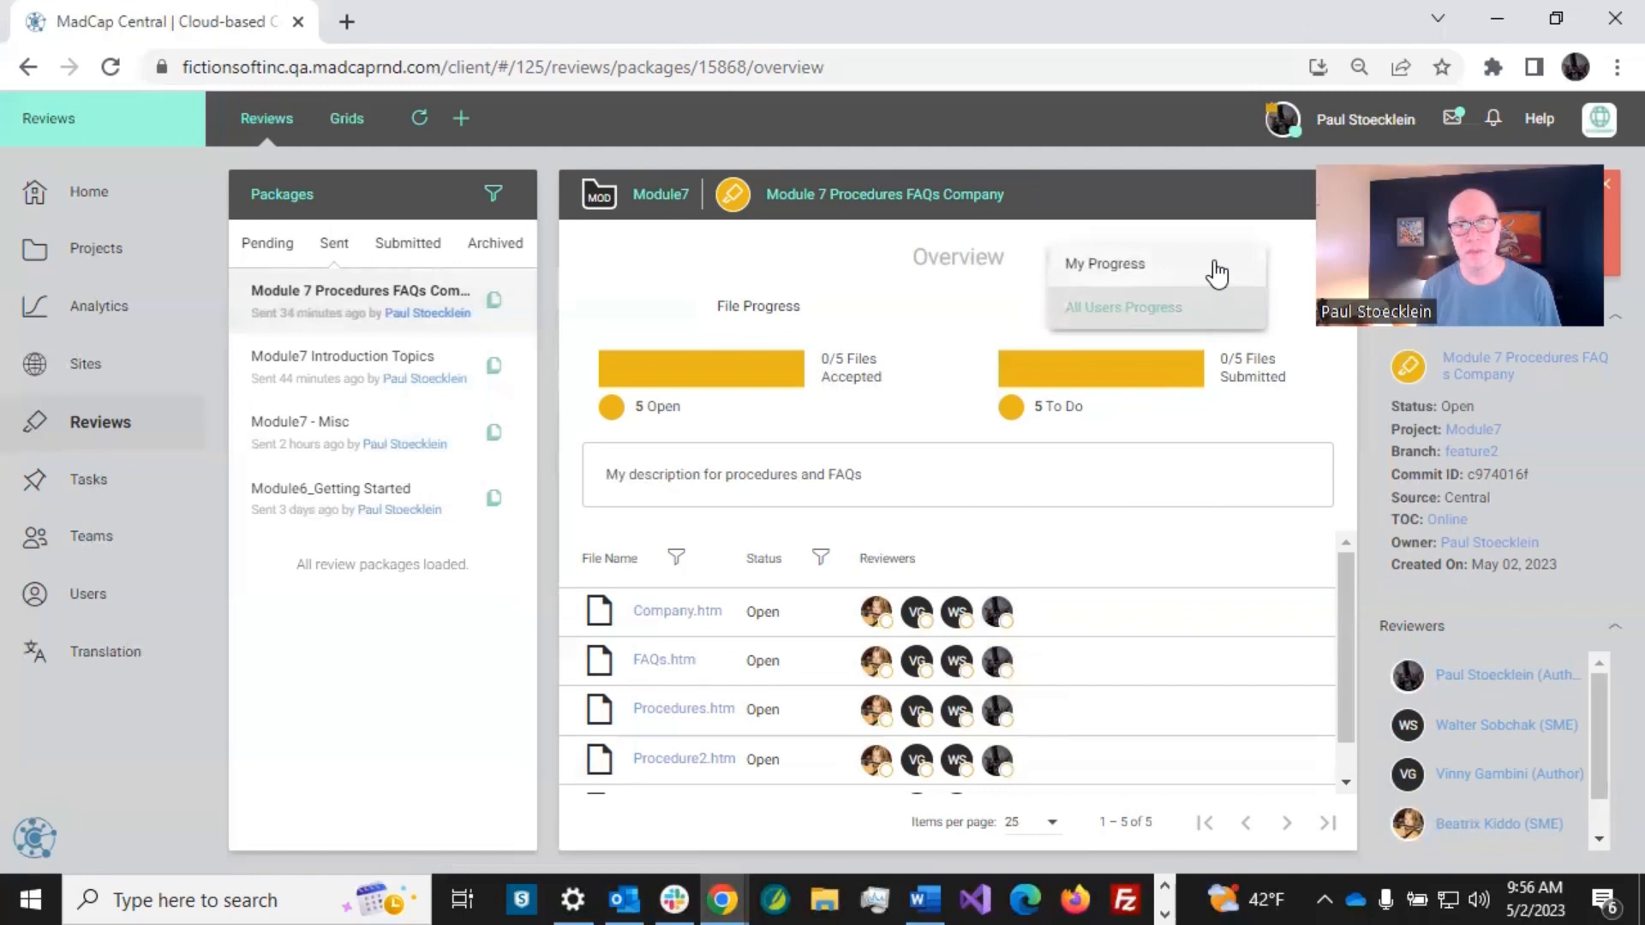
pyautogui.click(1174, 482)
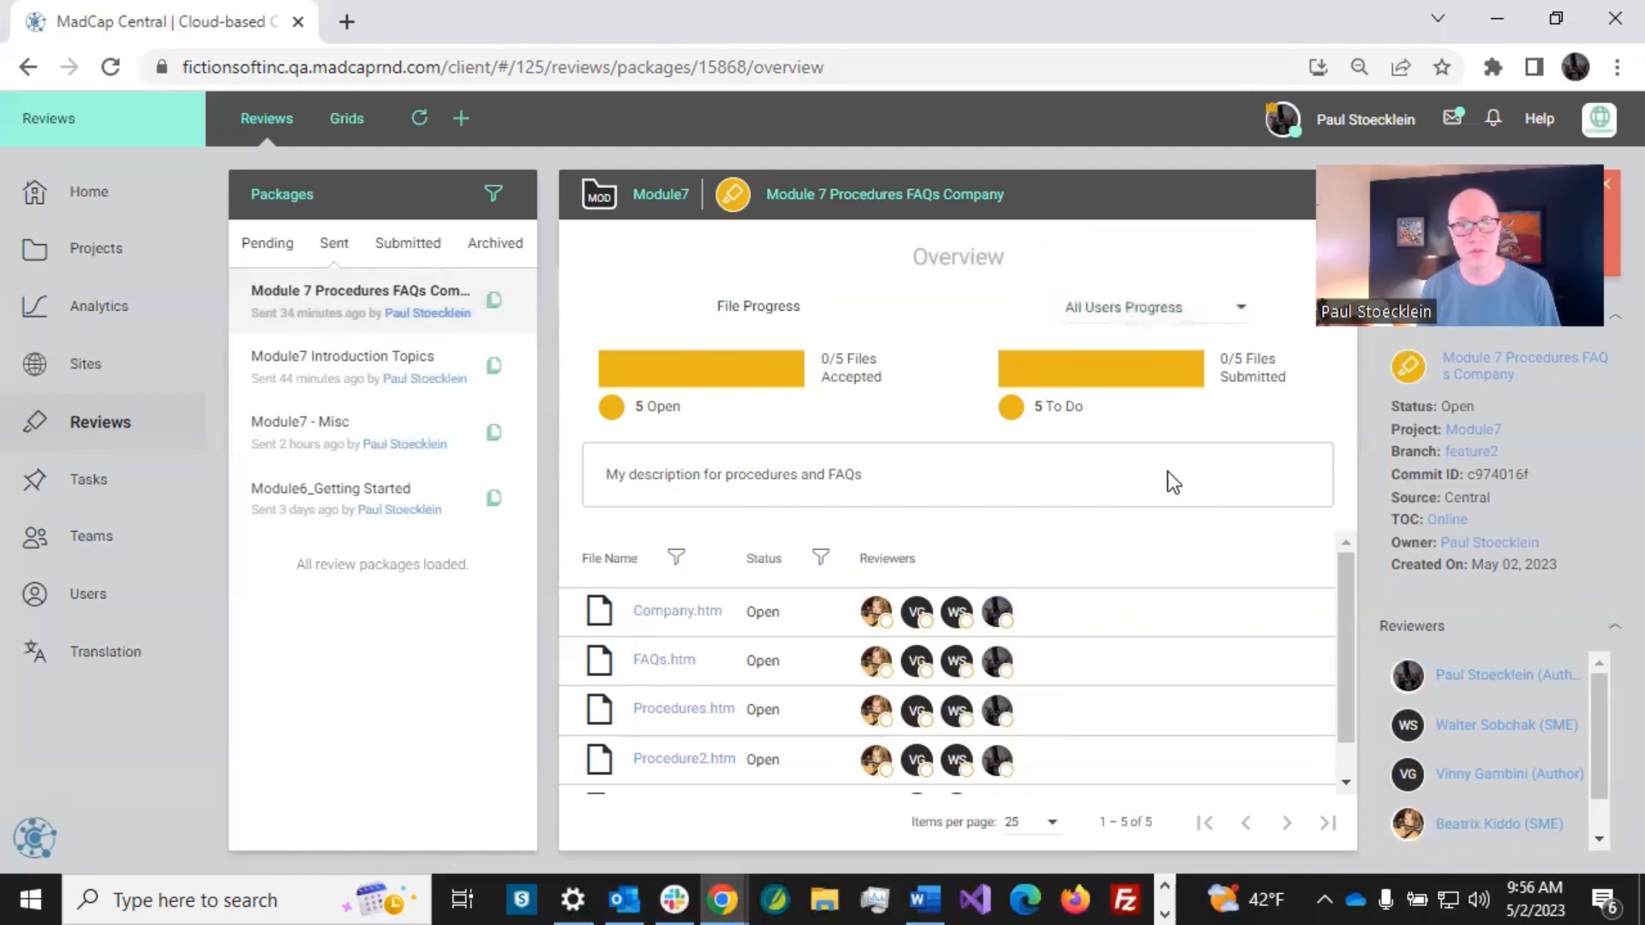
# Open Whats-New.htm in the Module7 Introduction Topics package and examine the tracked additions and reviewer statuses.
pyautogui.click(392, 356)
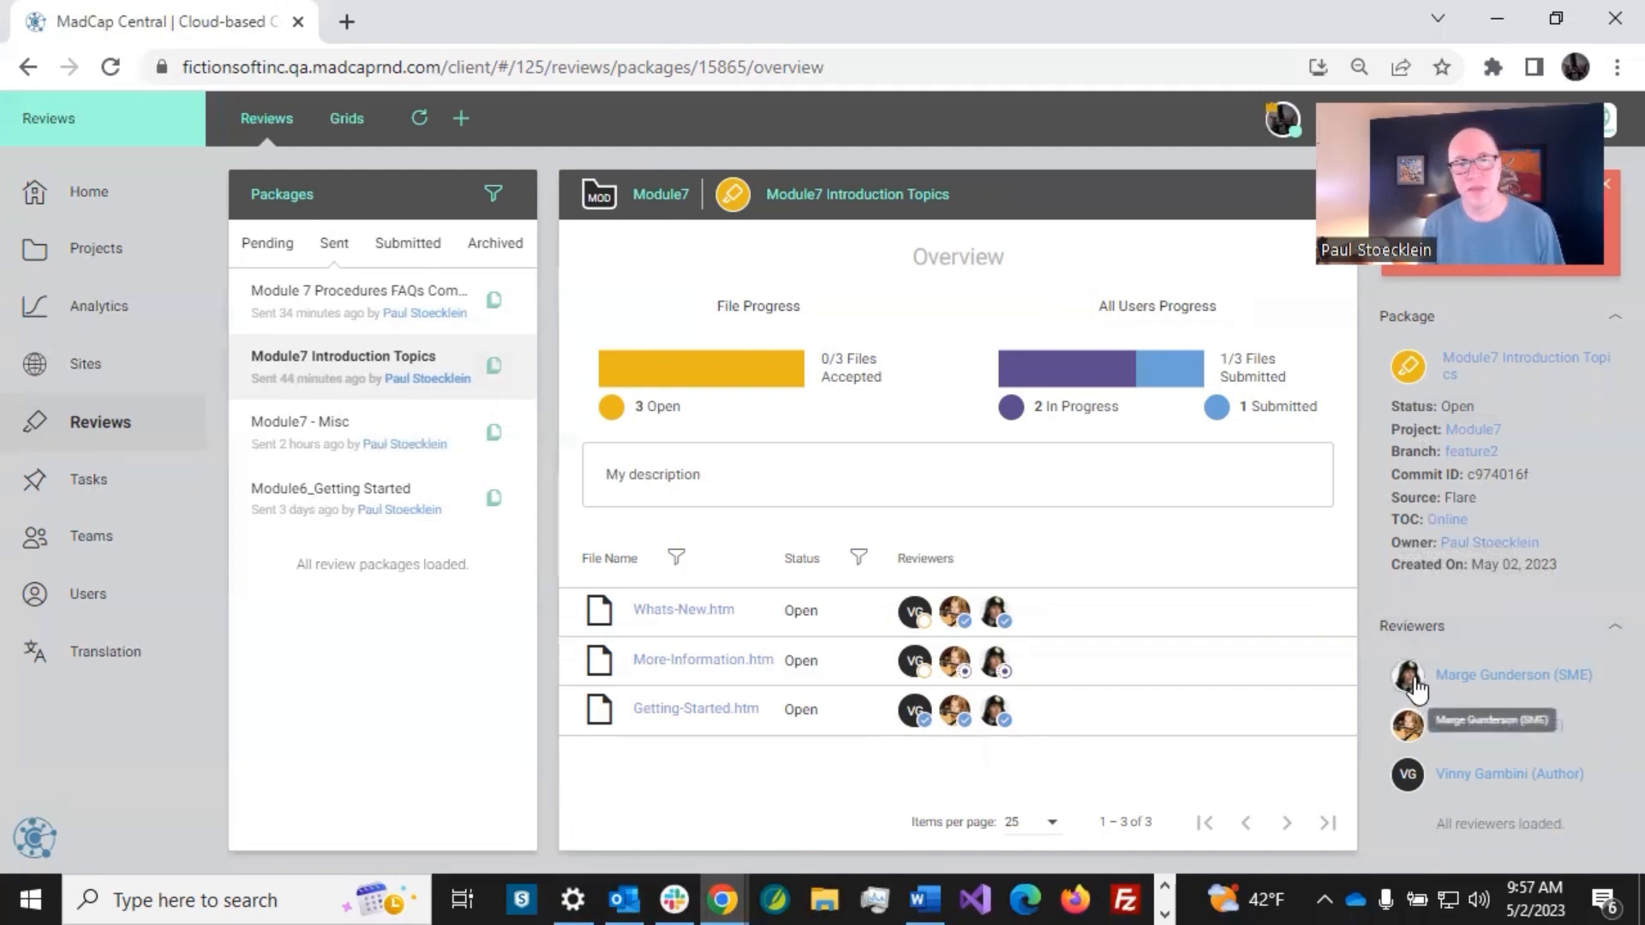
pyautogui.click(682, 611)
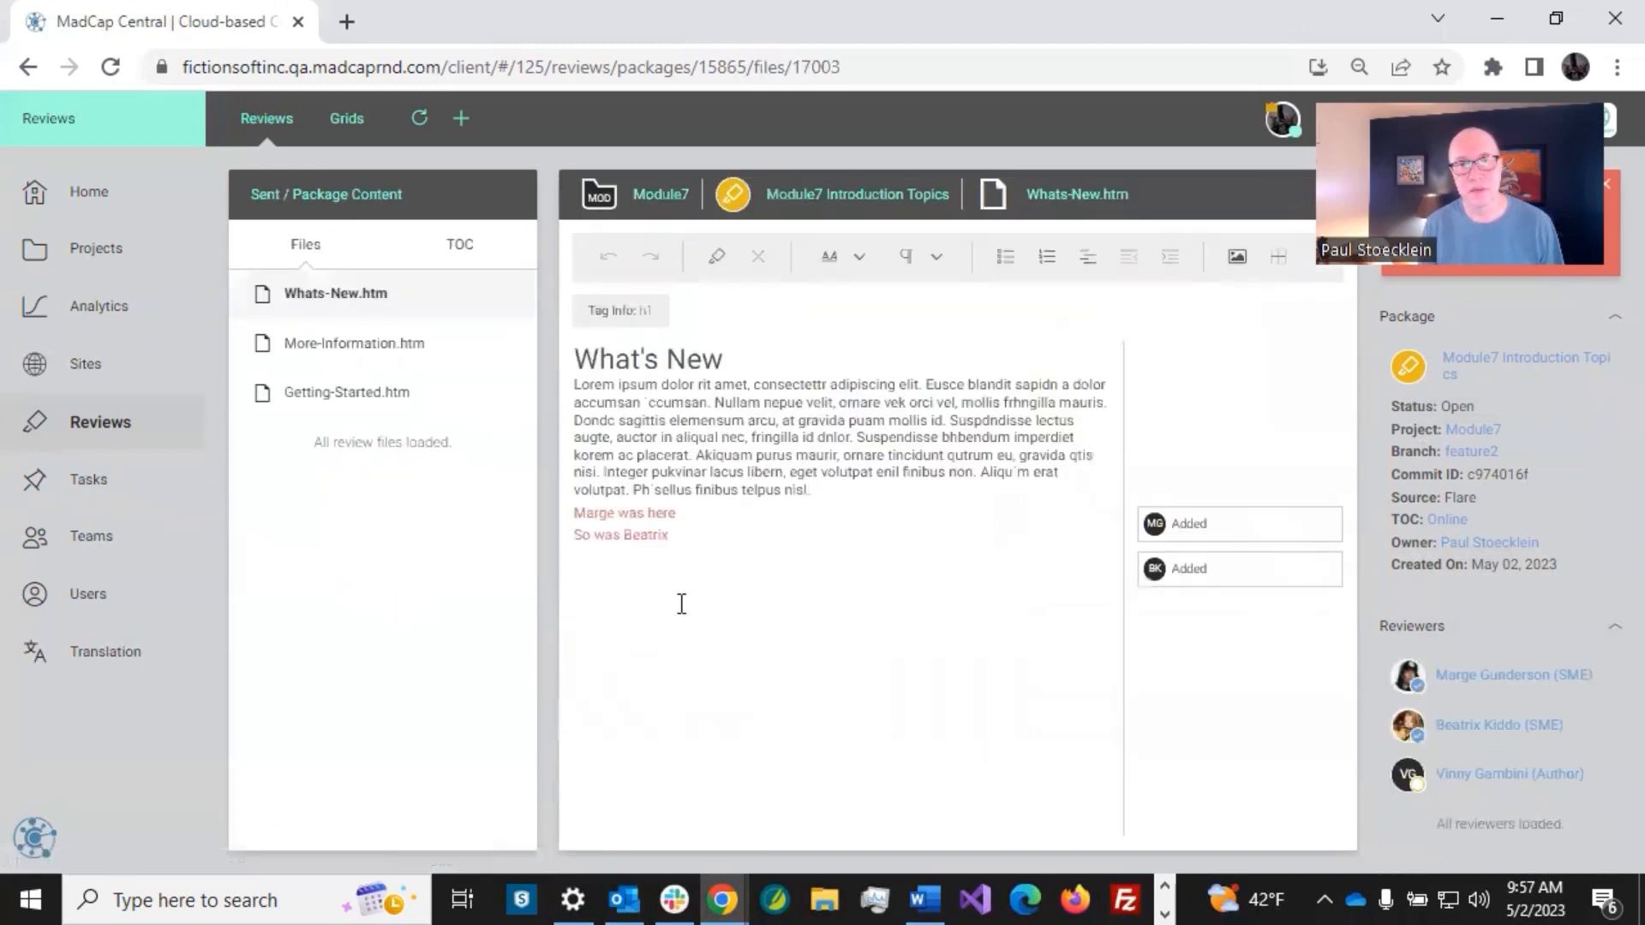
pyautogui.click(776, 461)
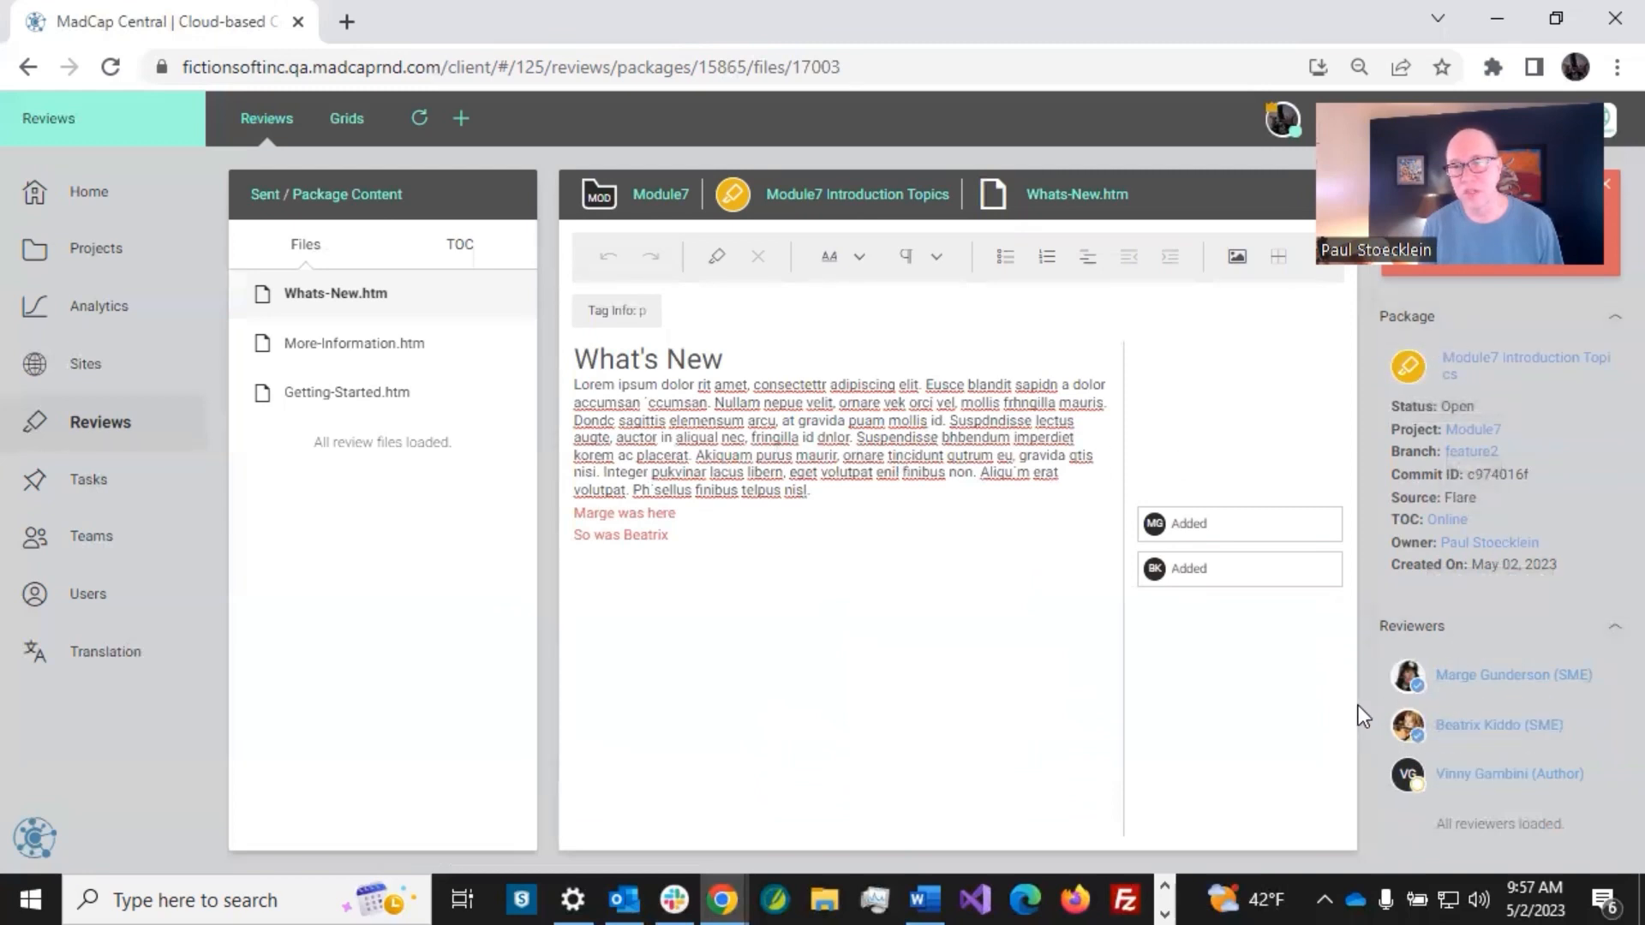
pyautogui.moveTo(1401, 685)
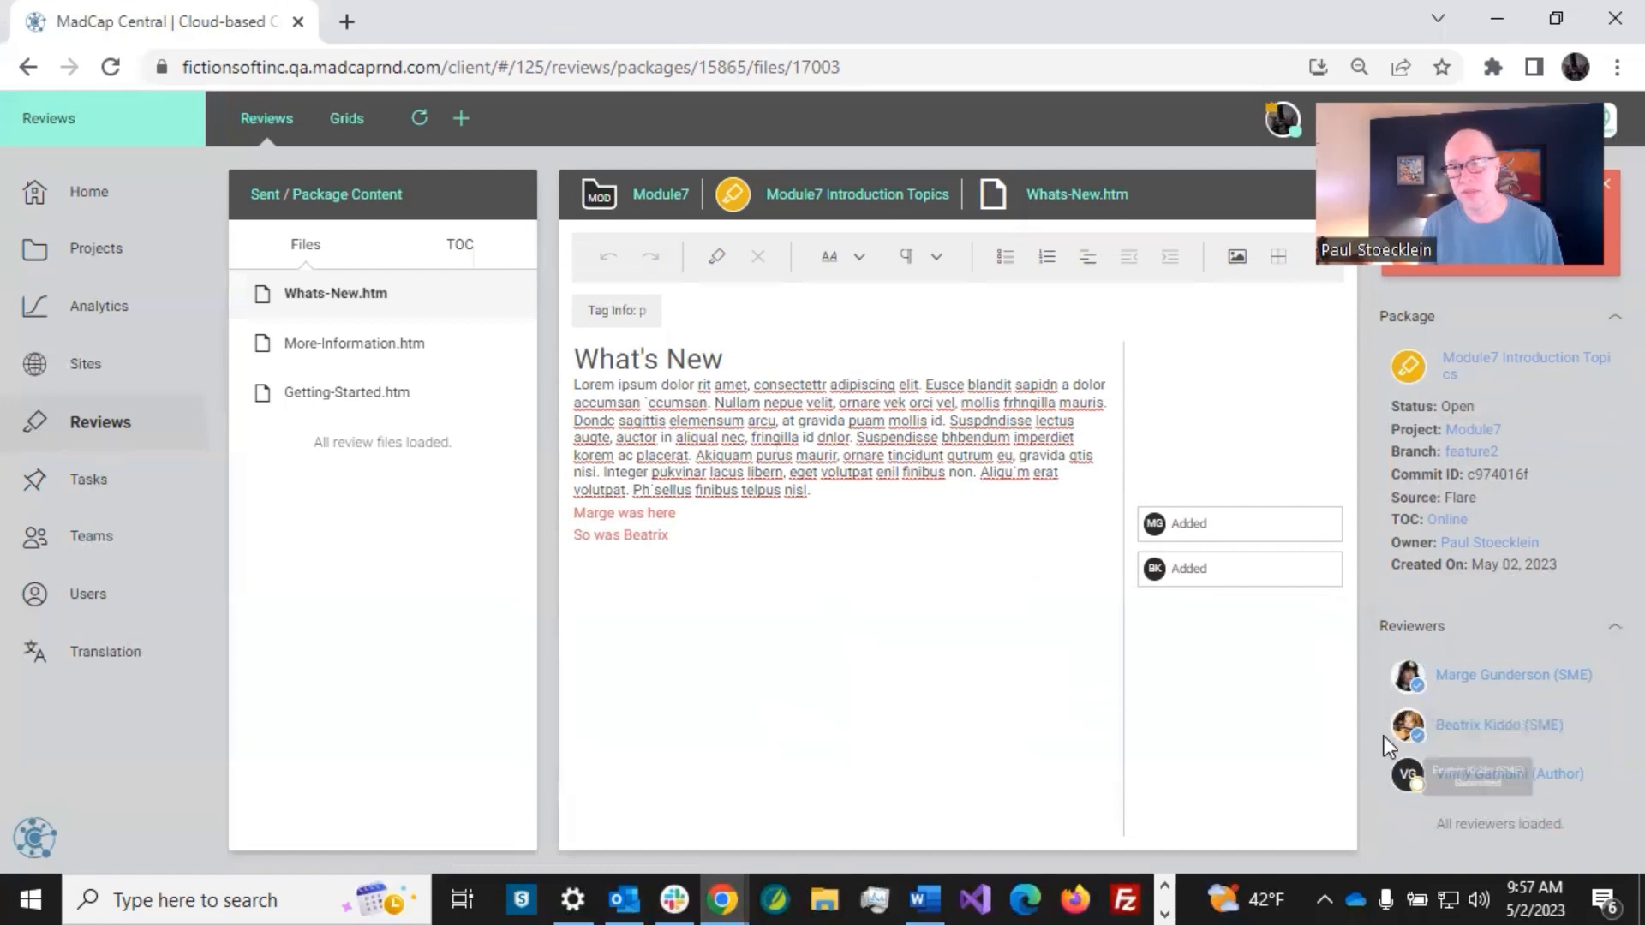
pyautogui.moveTo(1406, 782)
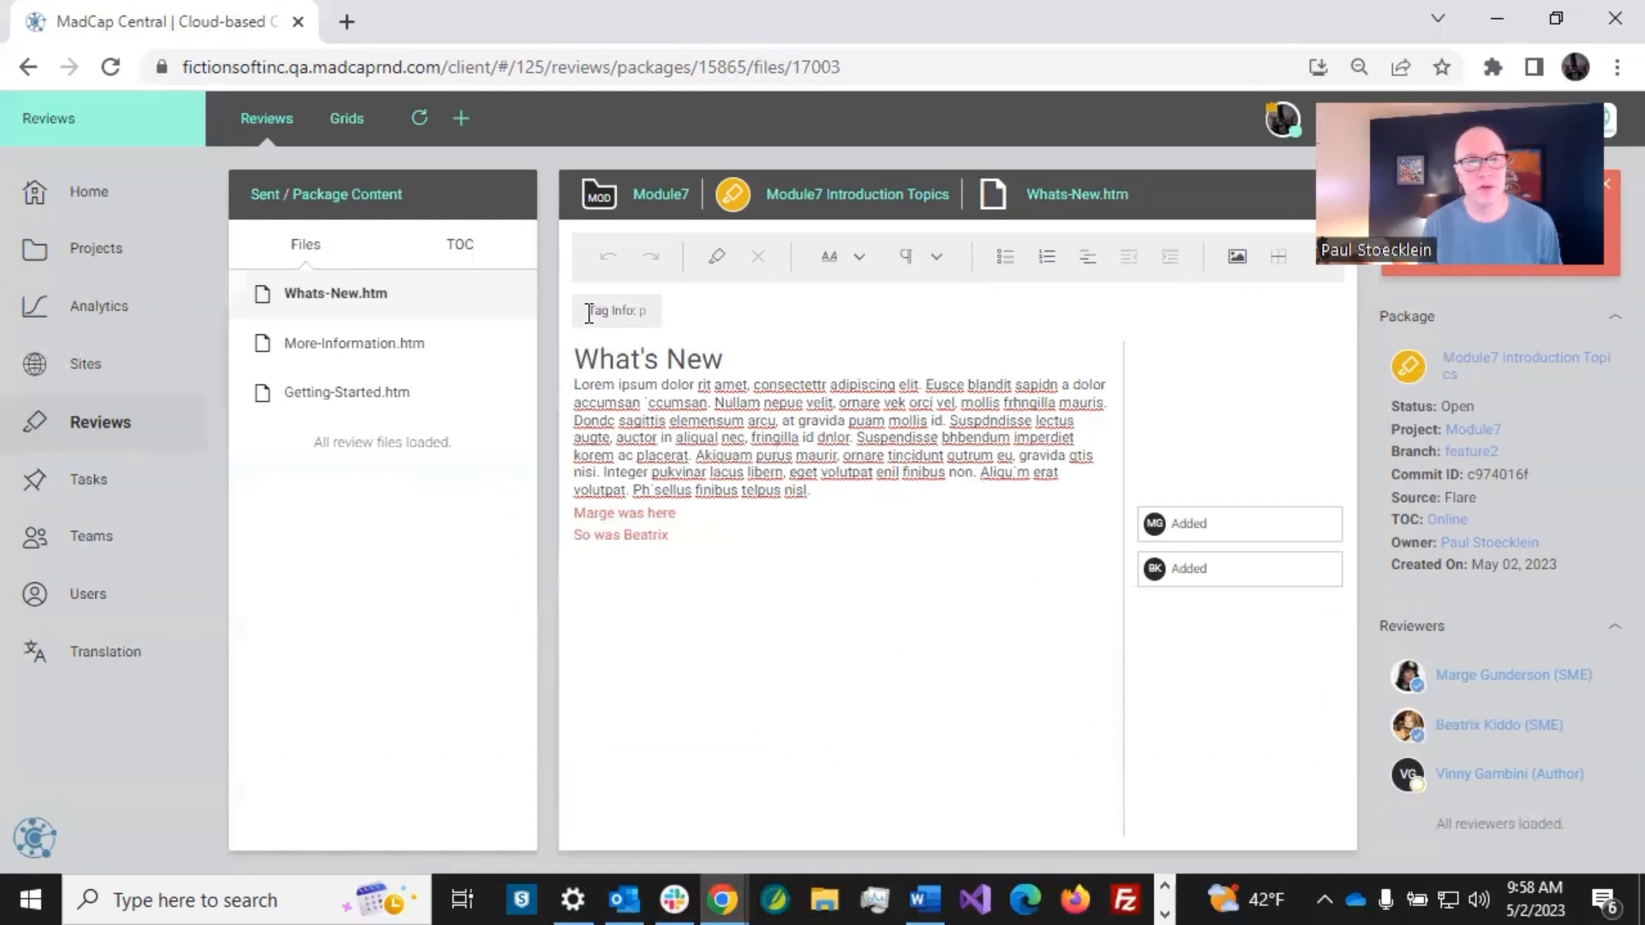
# Compare the two Module 7 packages' TOC views, expanding Procedures.htm in Module 7 Procedures FAQs Company, and reopen the Module7 Introduction Topics overview.
pyautogui.click(460, 245)
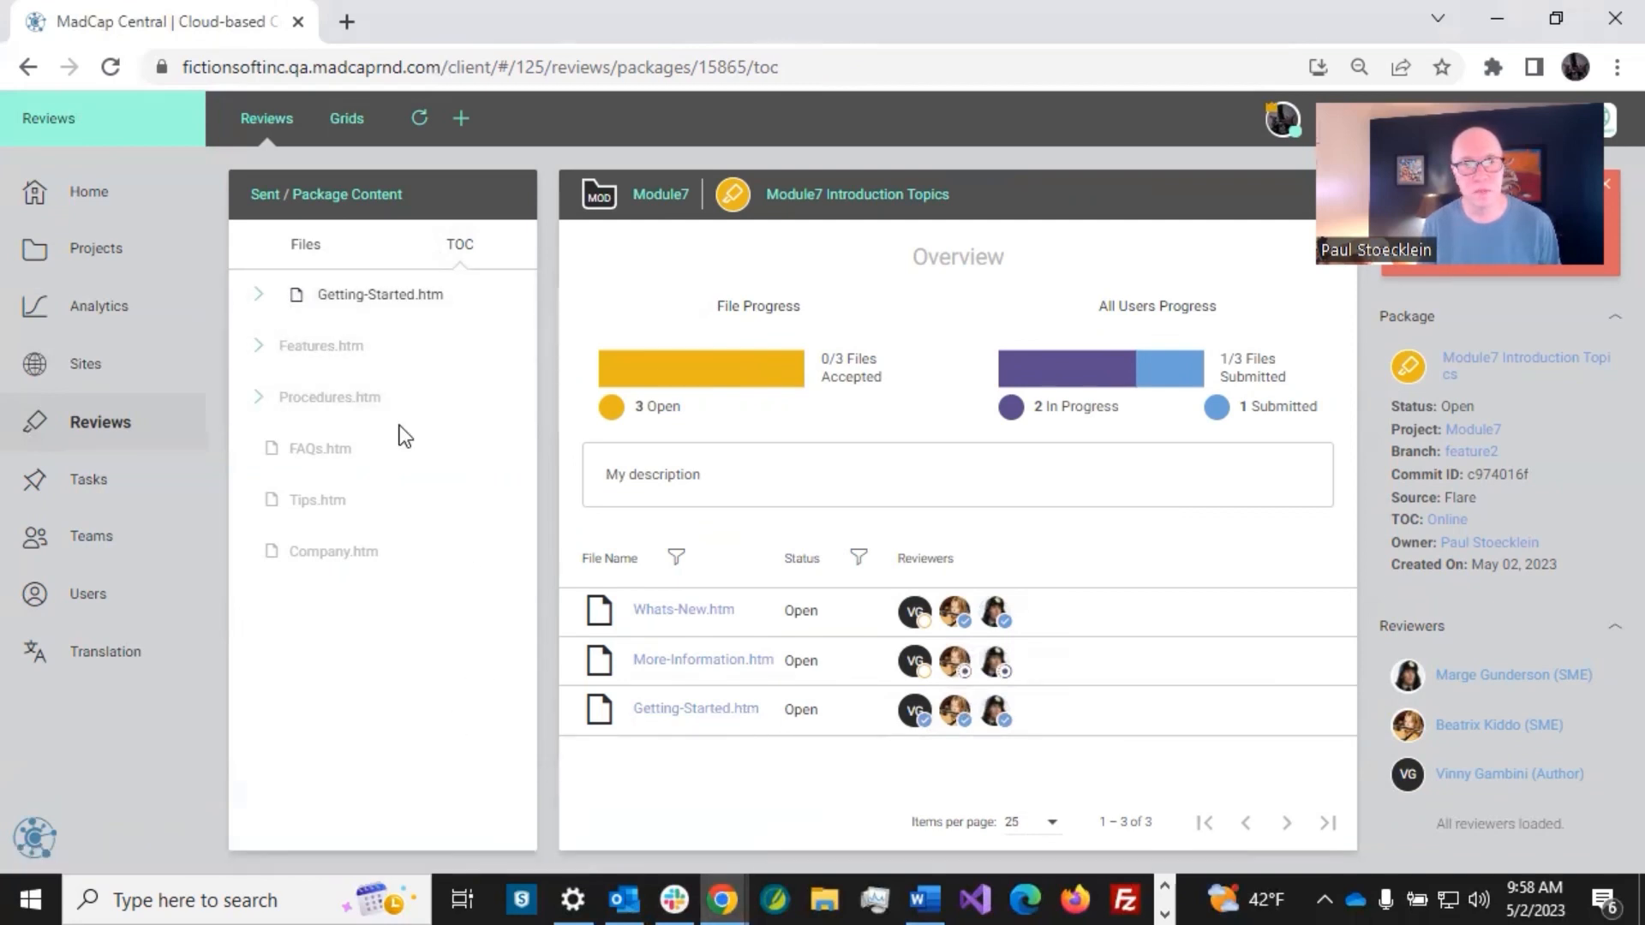
pyautogui.click(266, 204)
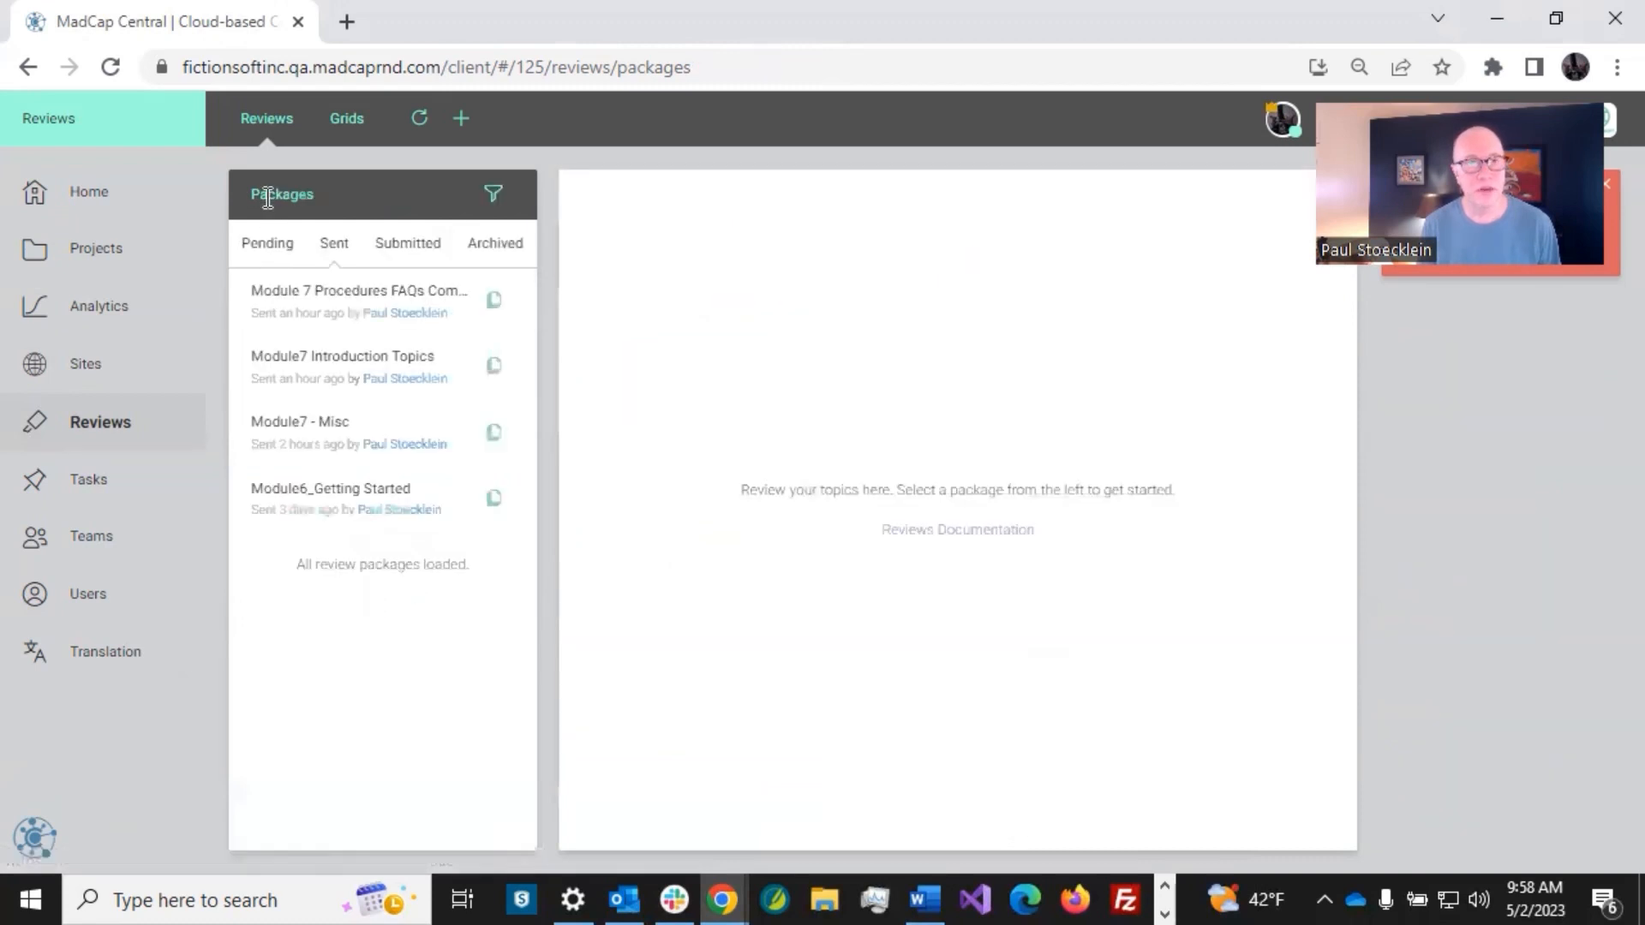
pyautogui.click(304, 302)
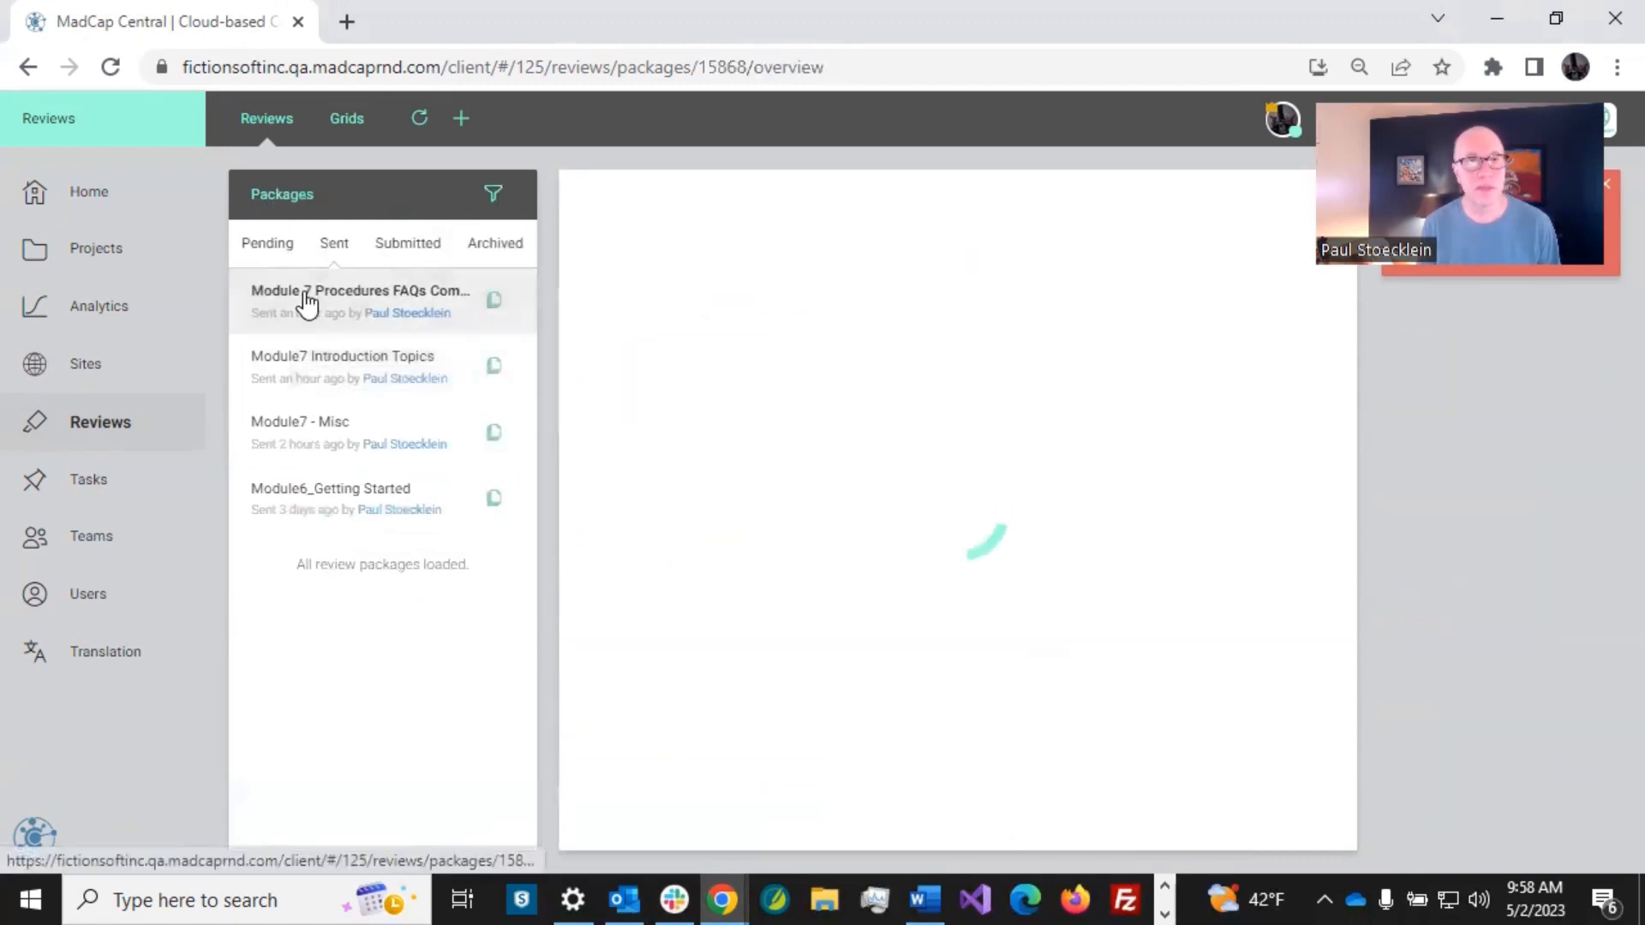
pyautogui.click(494, 300)
pyautogui.click(461, 250)
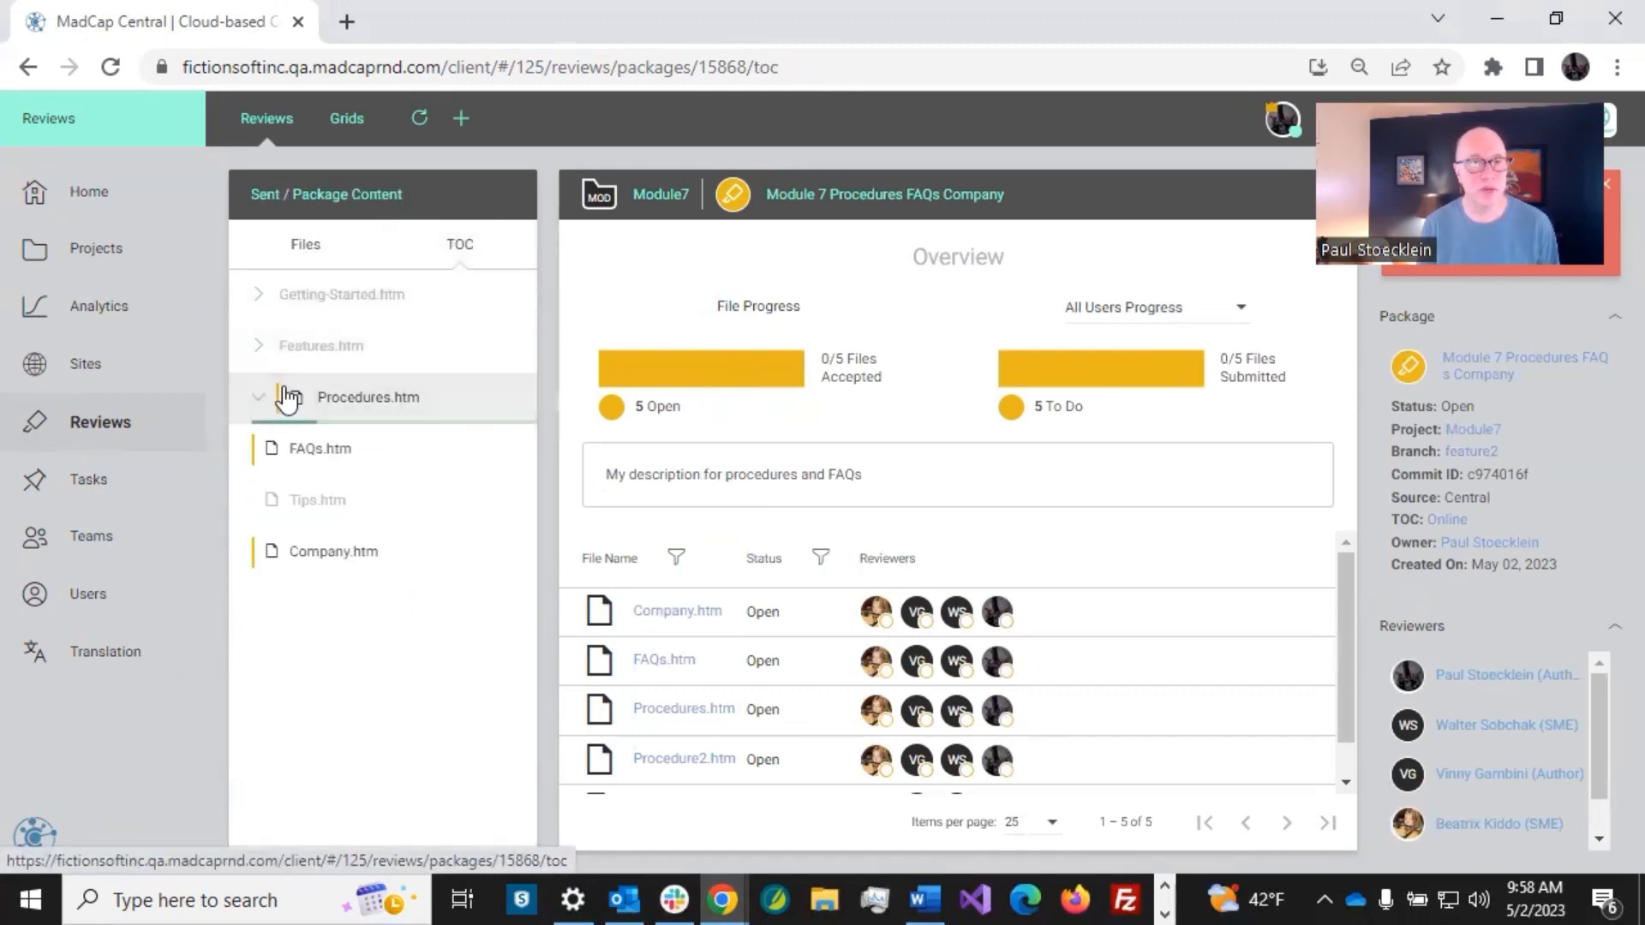
pyautogui.click(258, 398)
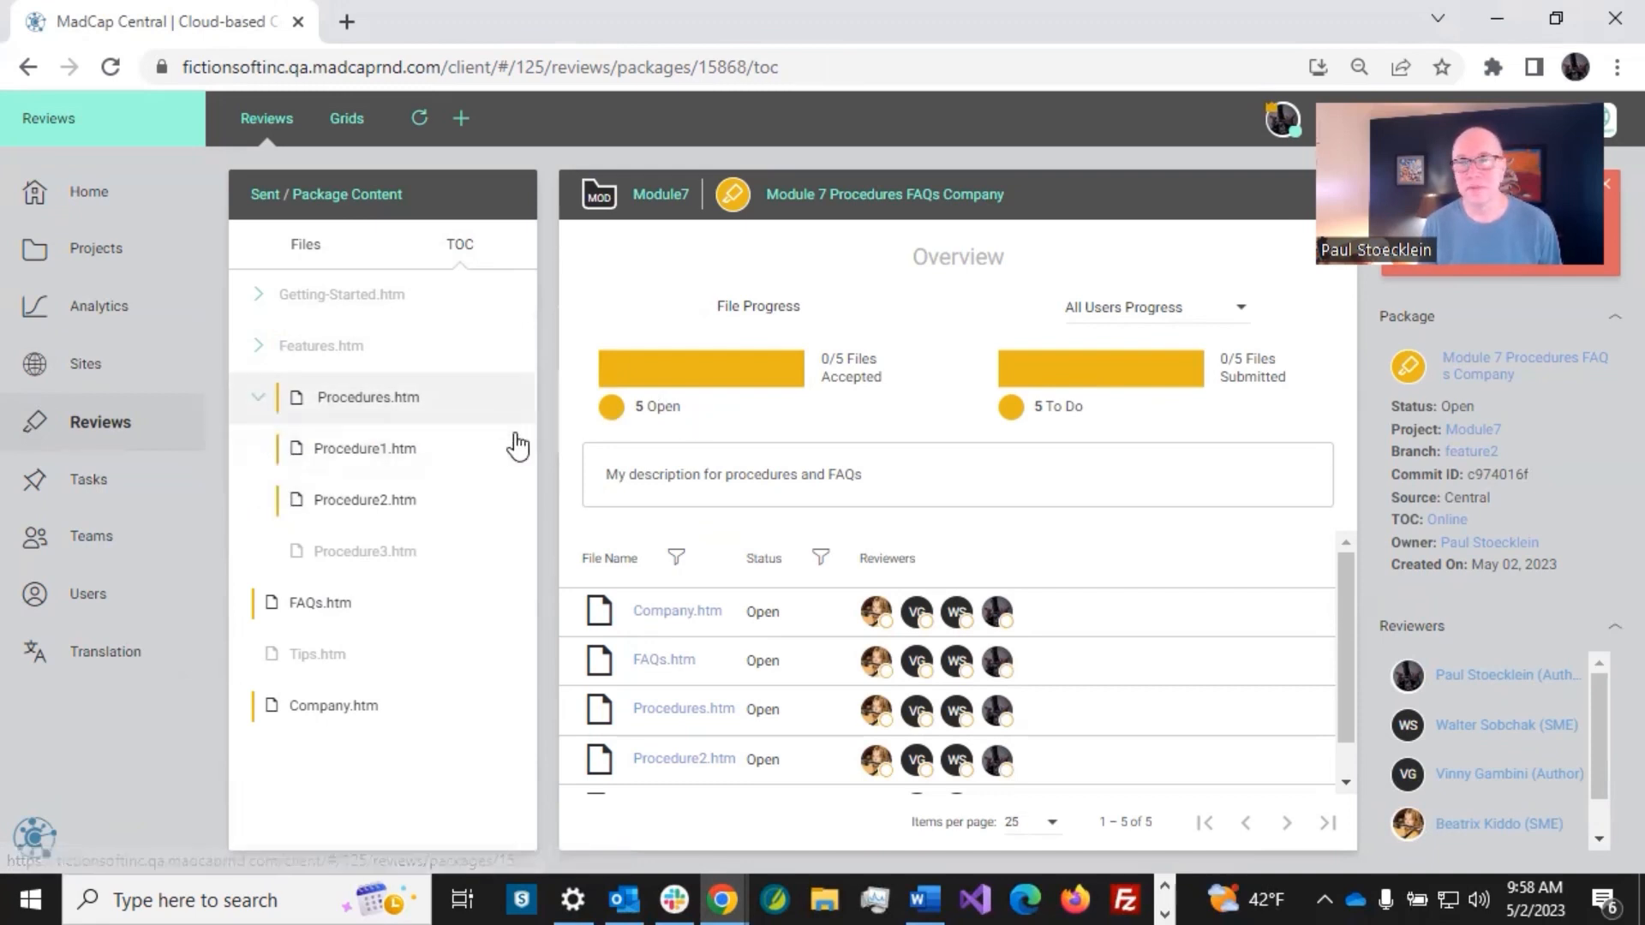
pyautogui.click(266, 197)
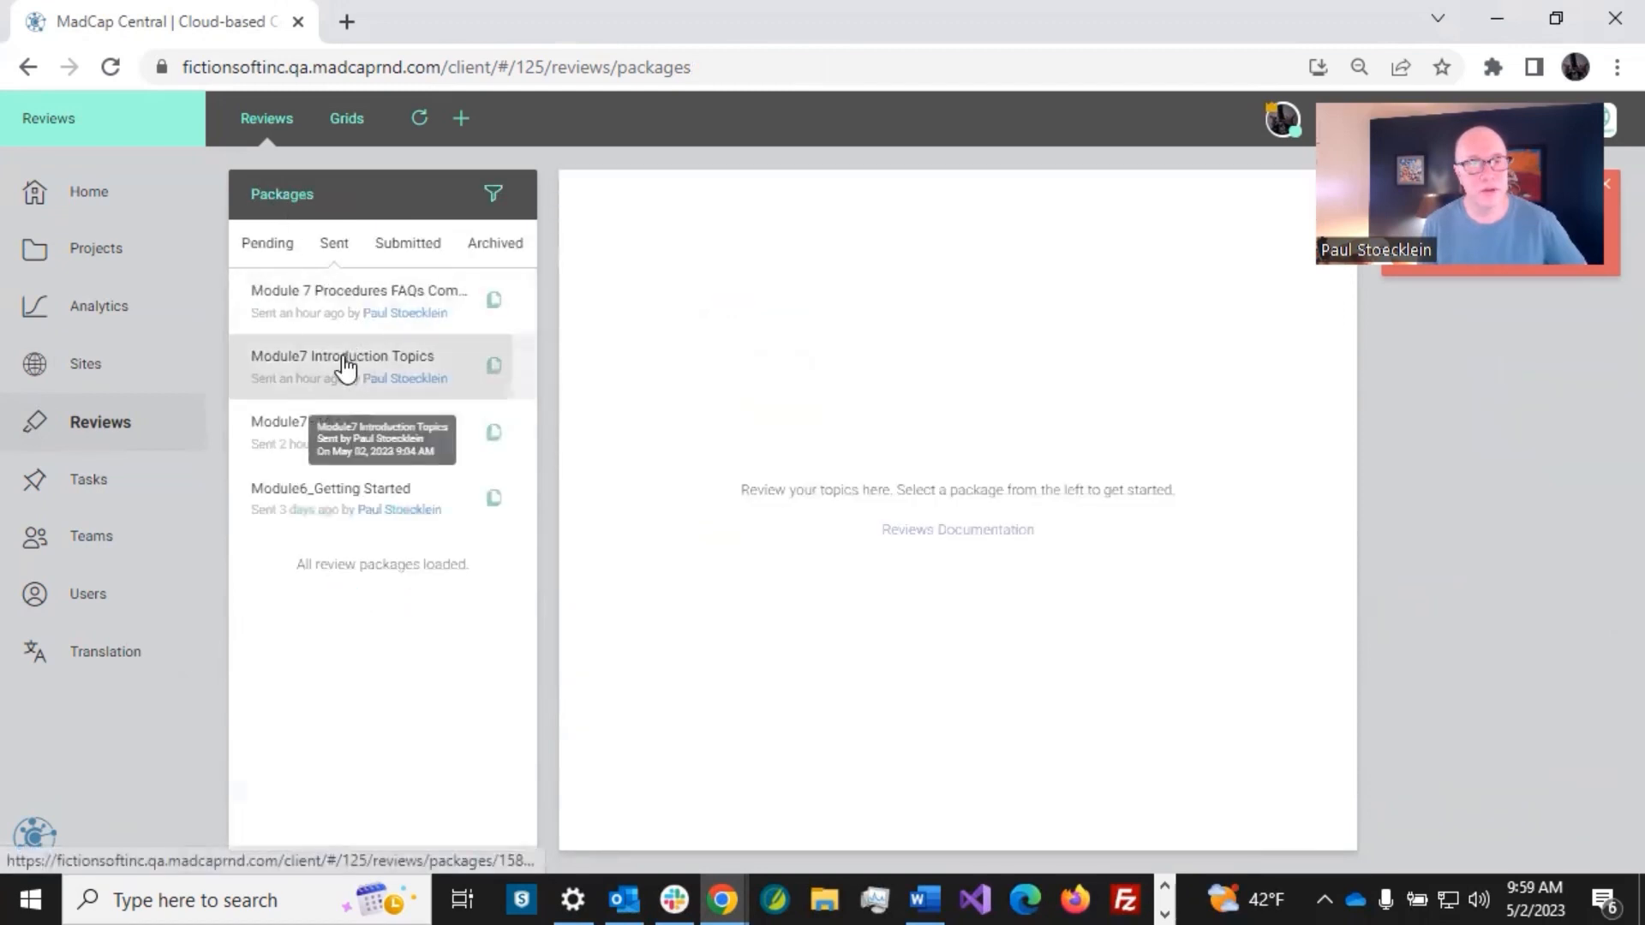
pyautogui.click(344, 367)
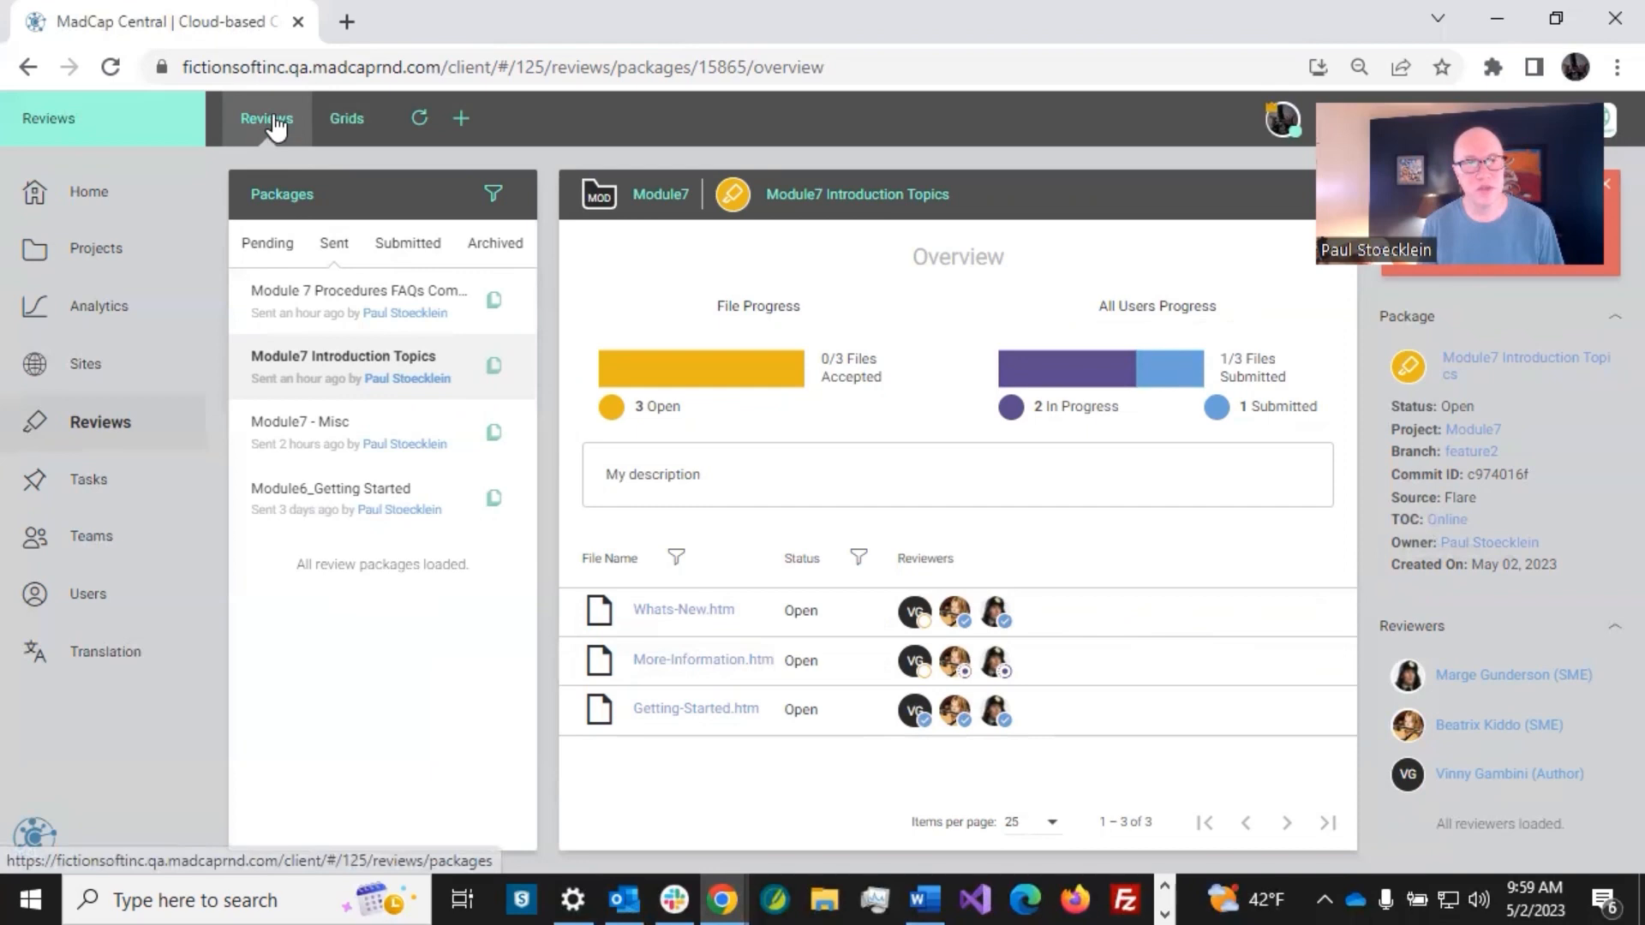
# Examine the packages and files grids, checking the files' review statuses and each reviewer's progress.
pyautogui.click(345, 127)
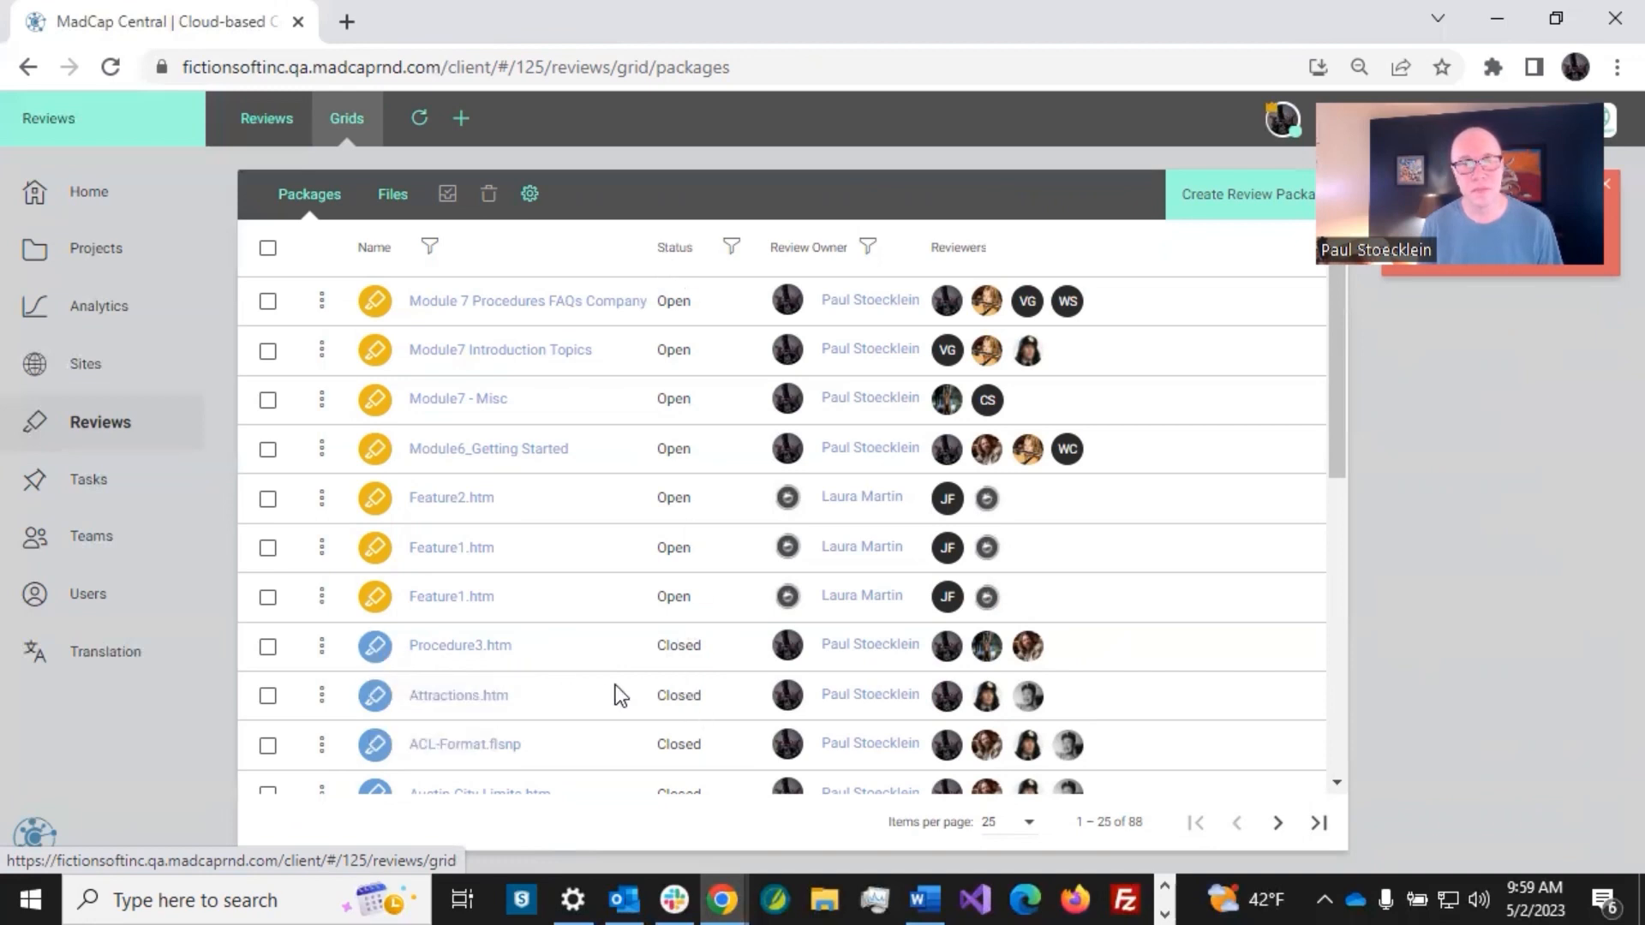
pyautogui.click(390, 198)
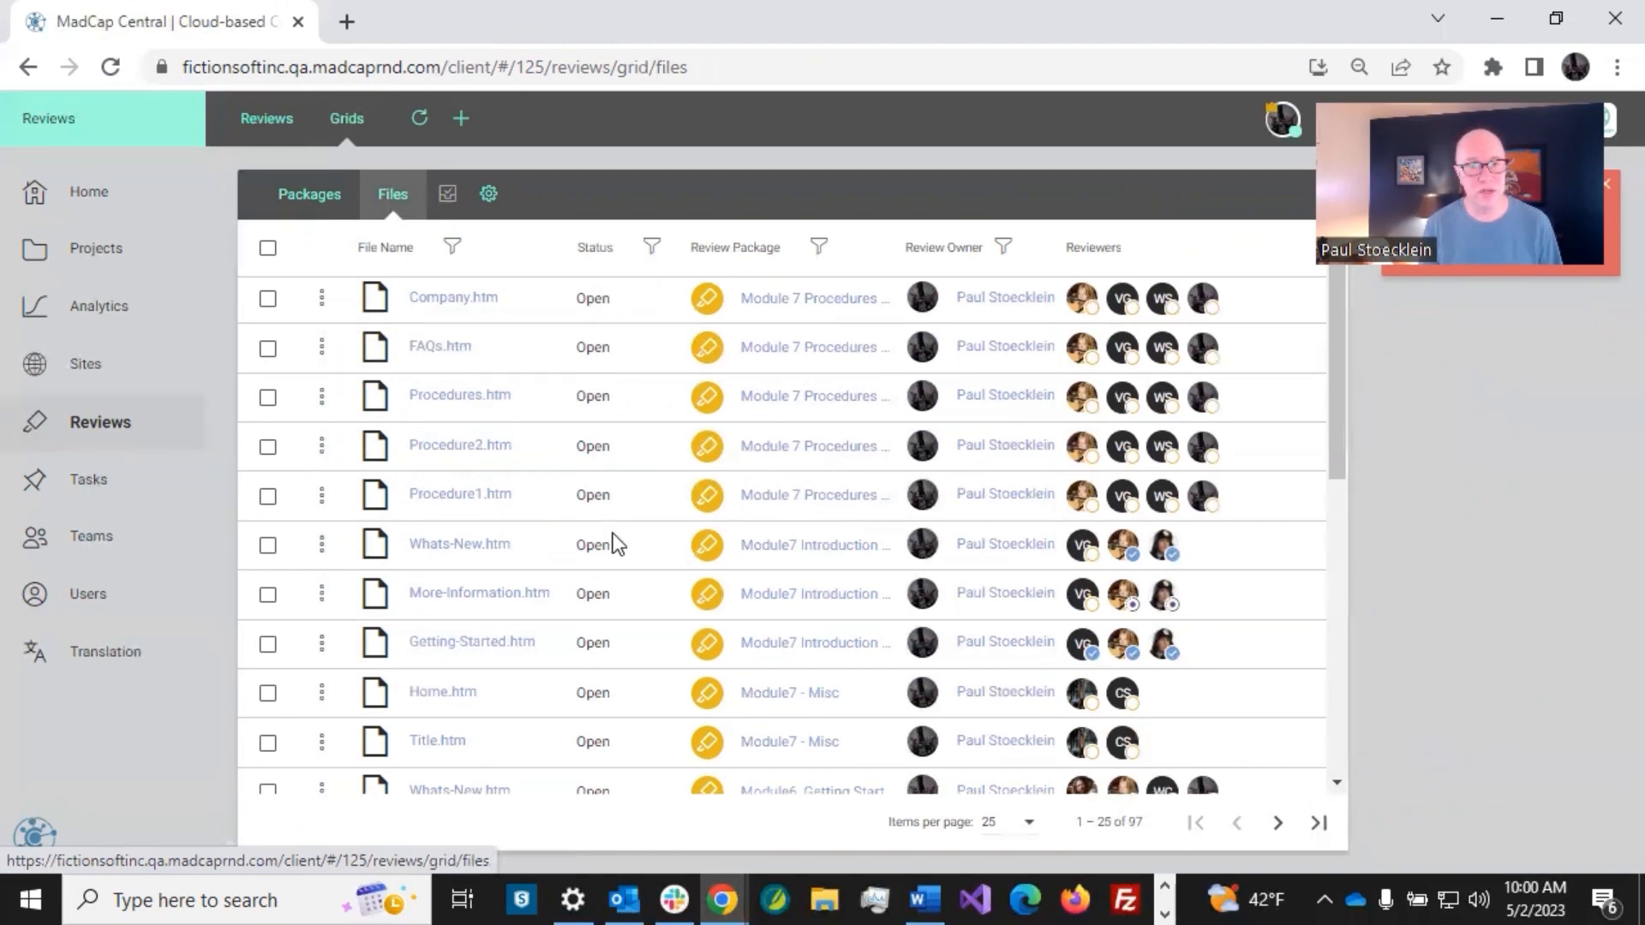
pyautogui.scroll(-6, 614, 533)
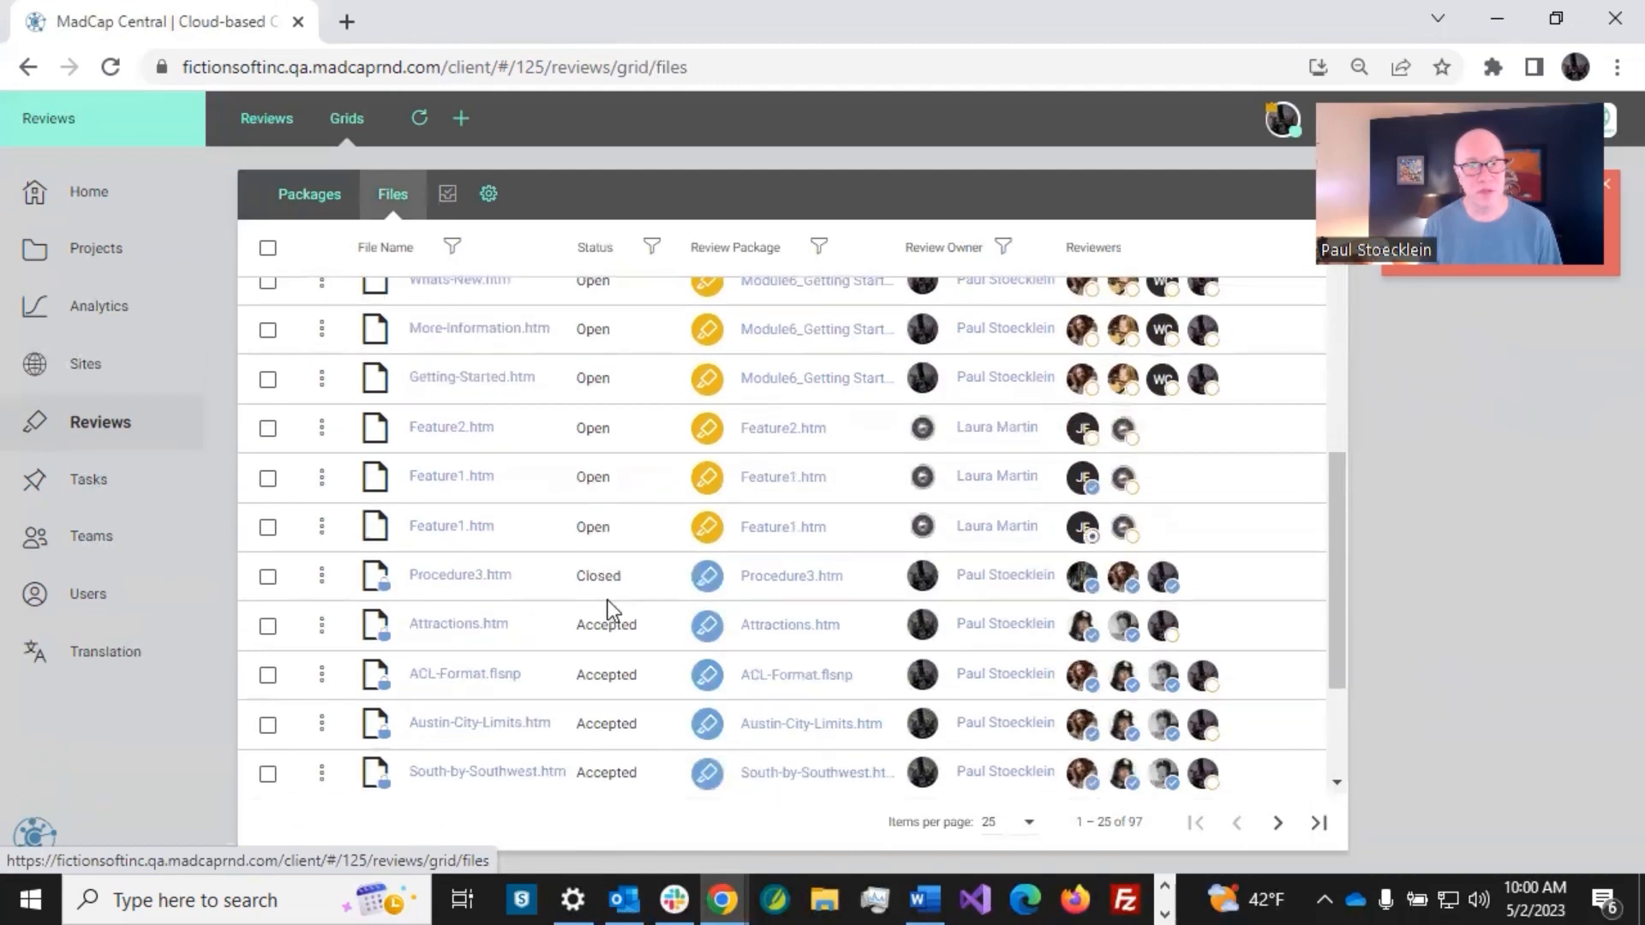
pyautogui.scroll(-2, 613, 614)
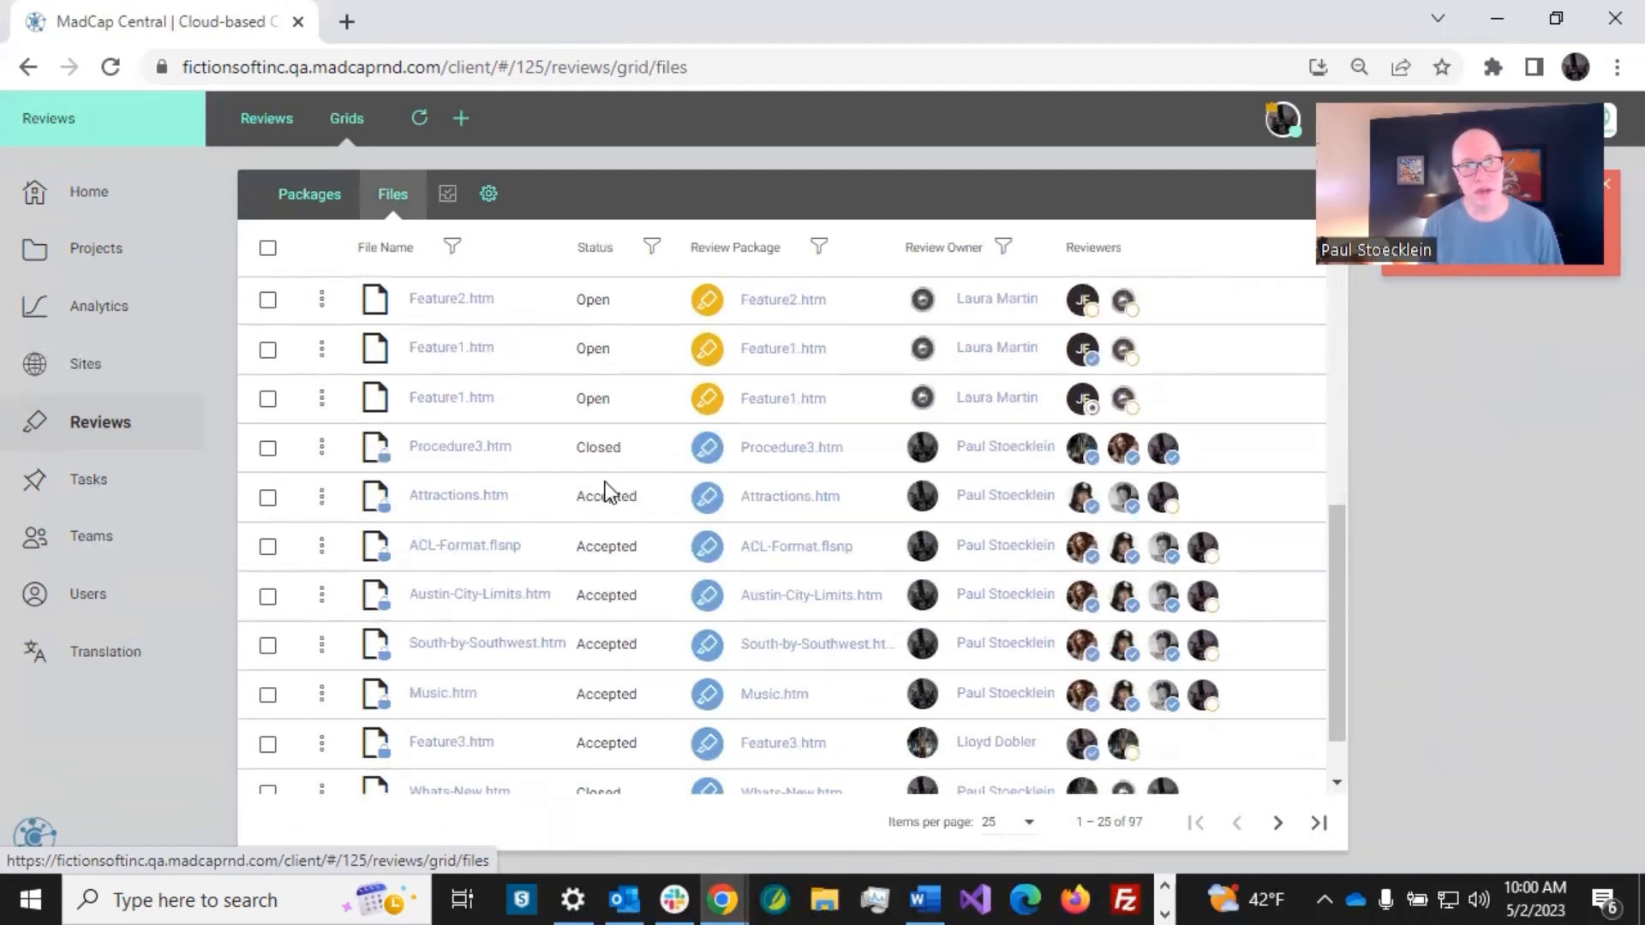
pyautogui.moveTo(384, 470)
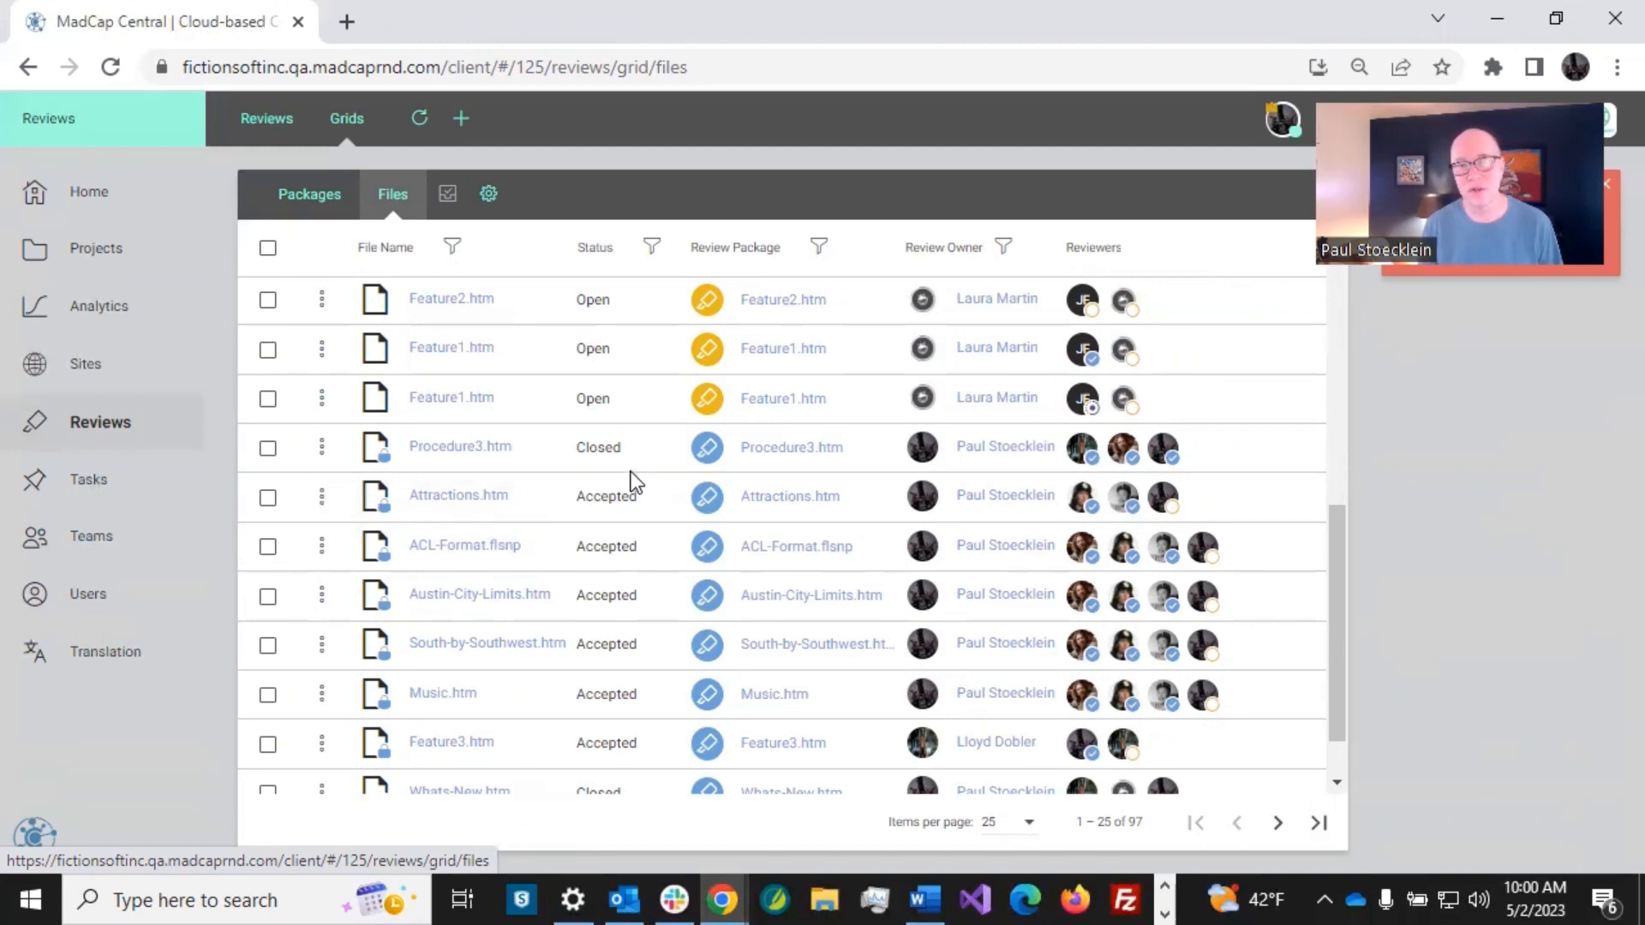
pyautogui.moveTo(1086, 300)
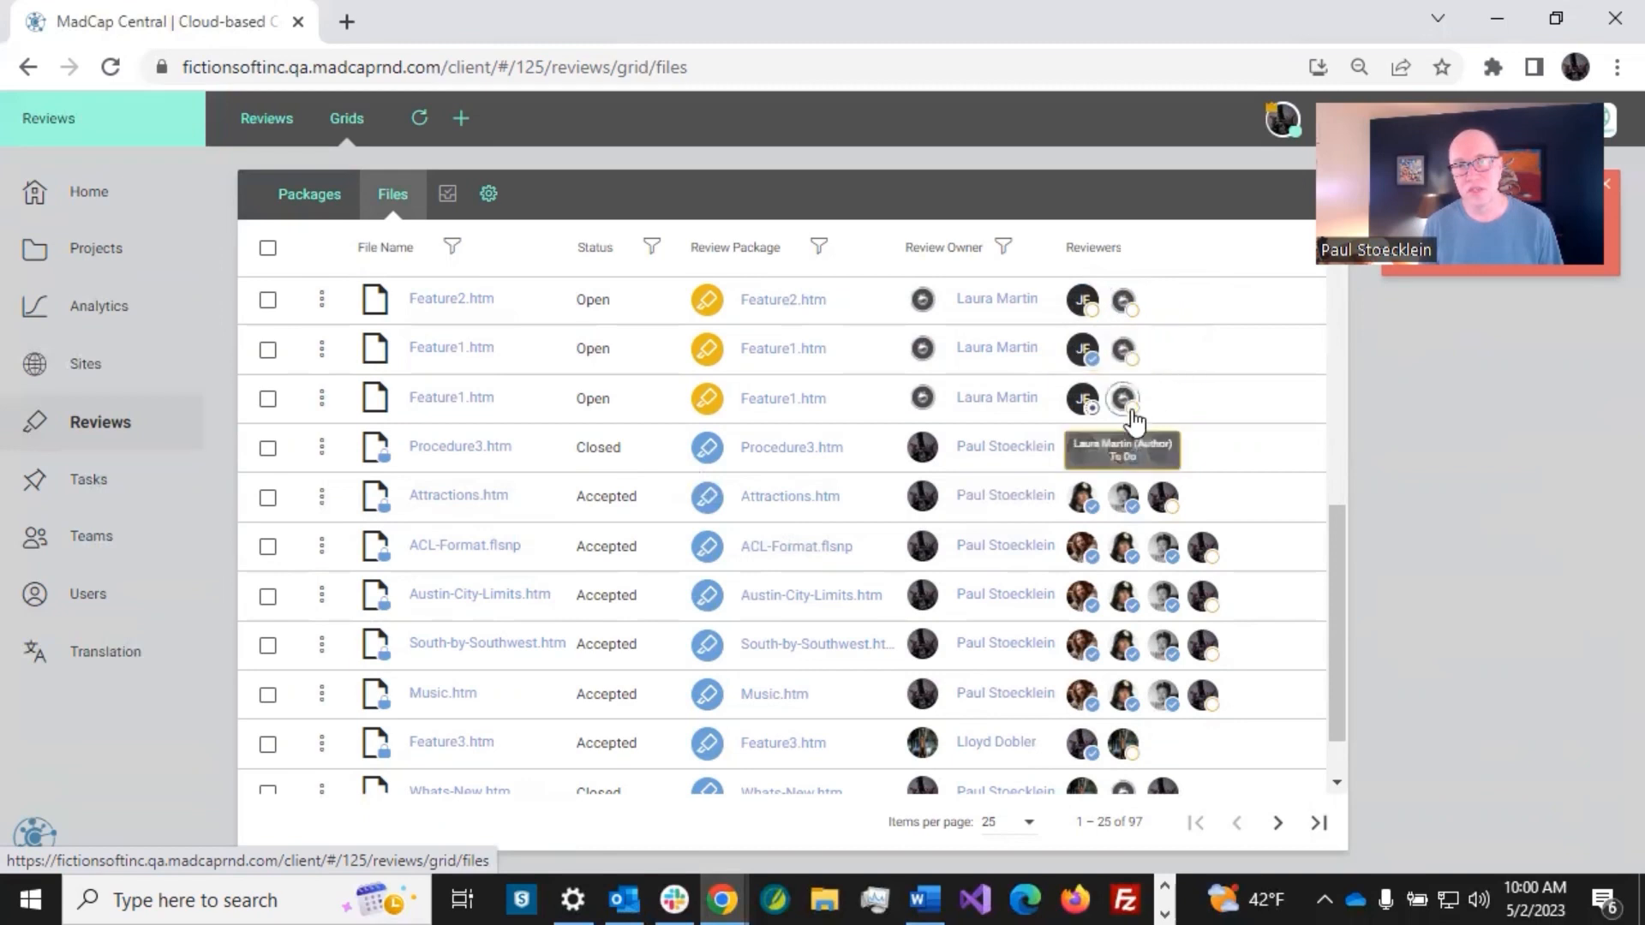
pyautogui.scroll(8, 1191, 398)
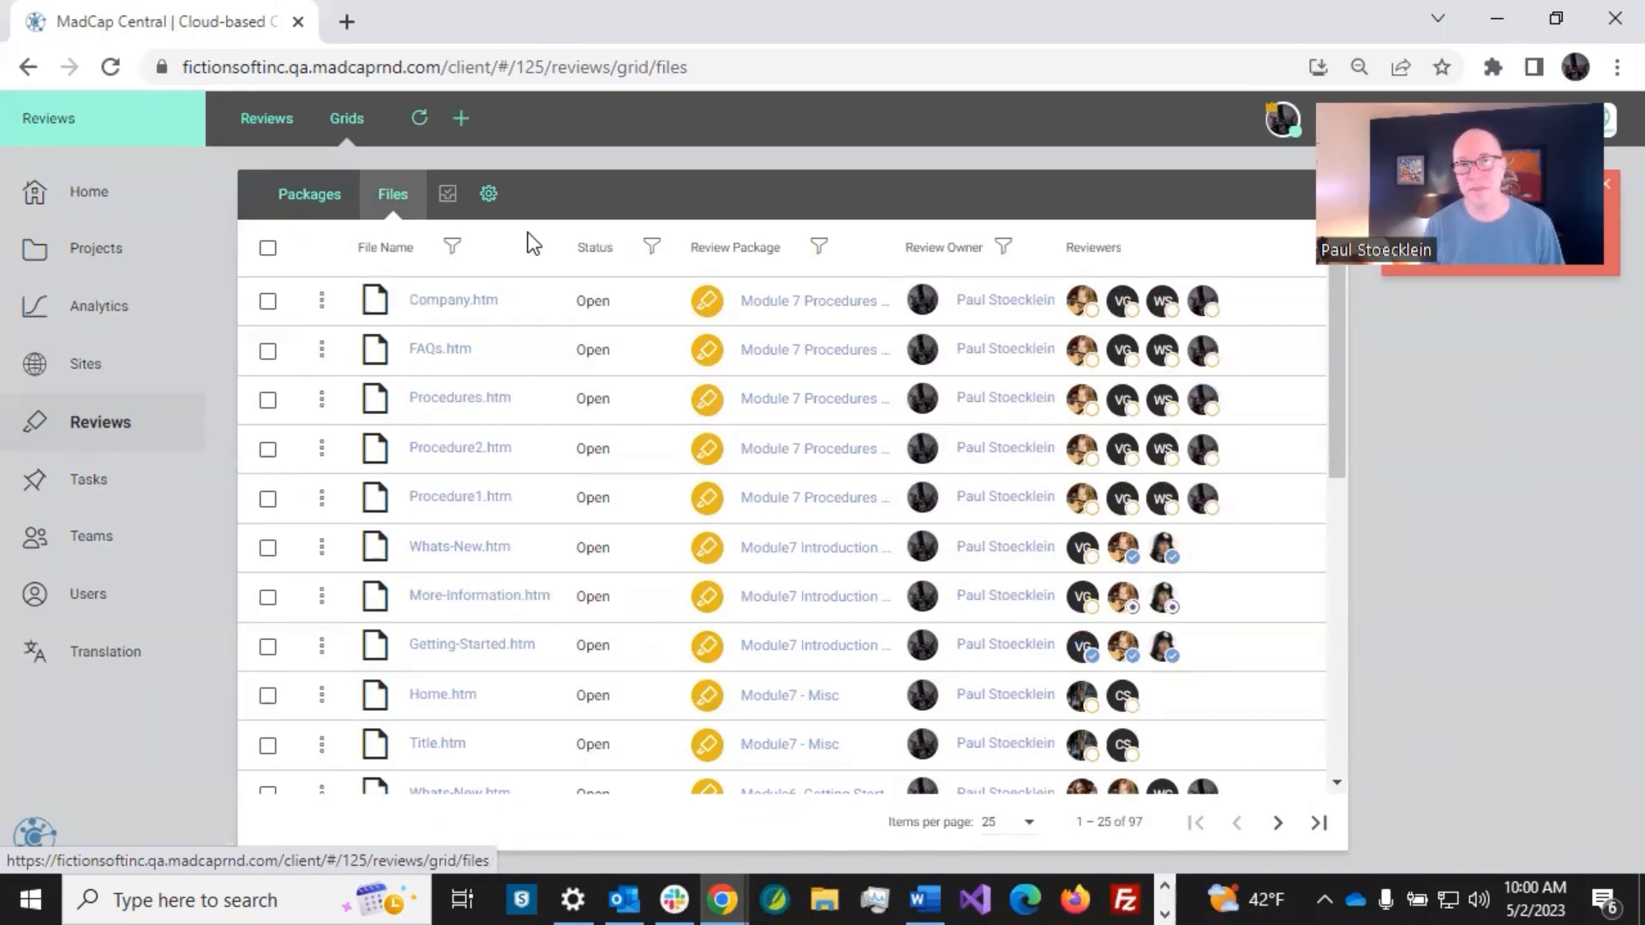
# Try to open the Feature2.htm review package from the packages grid, dismiss the notice, and open the closed Procedure3.htm package.
pyautogui.click(308, 203)
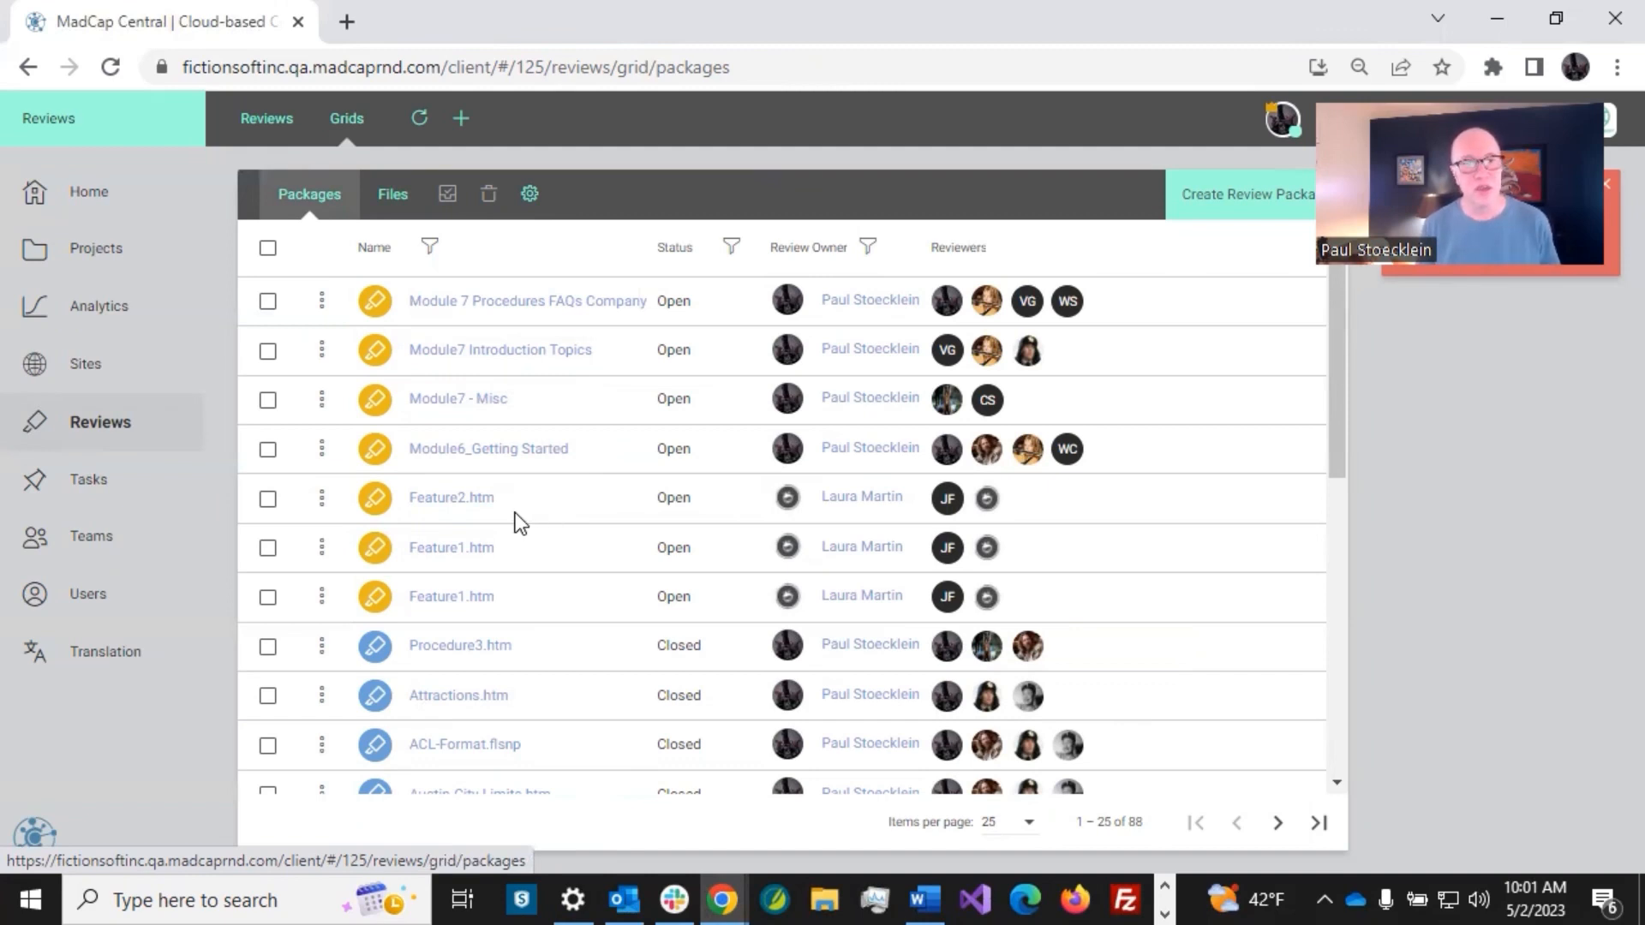
pyautogui.click(421, 505)
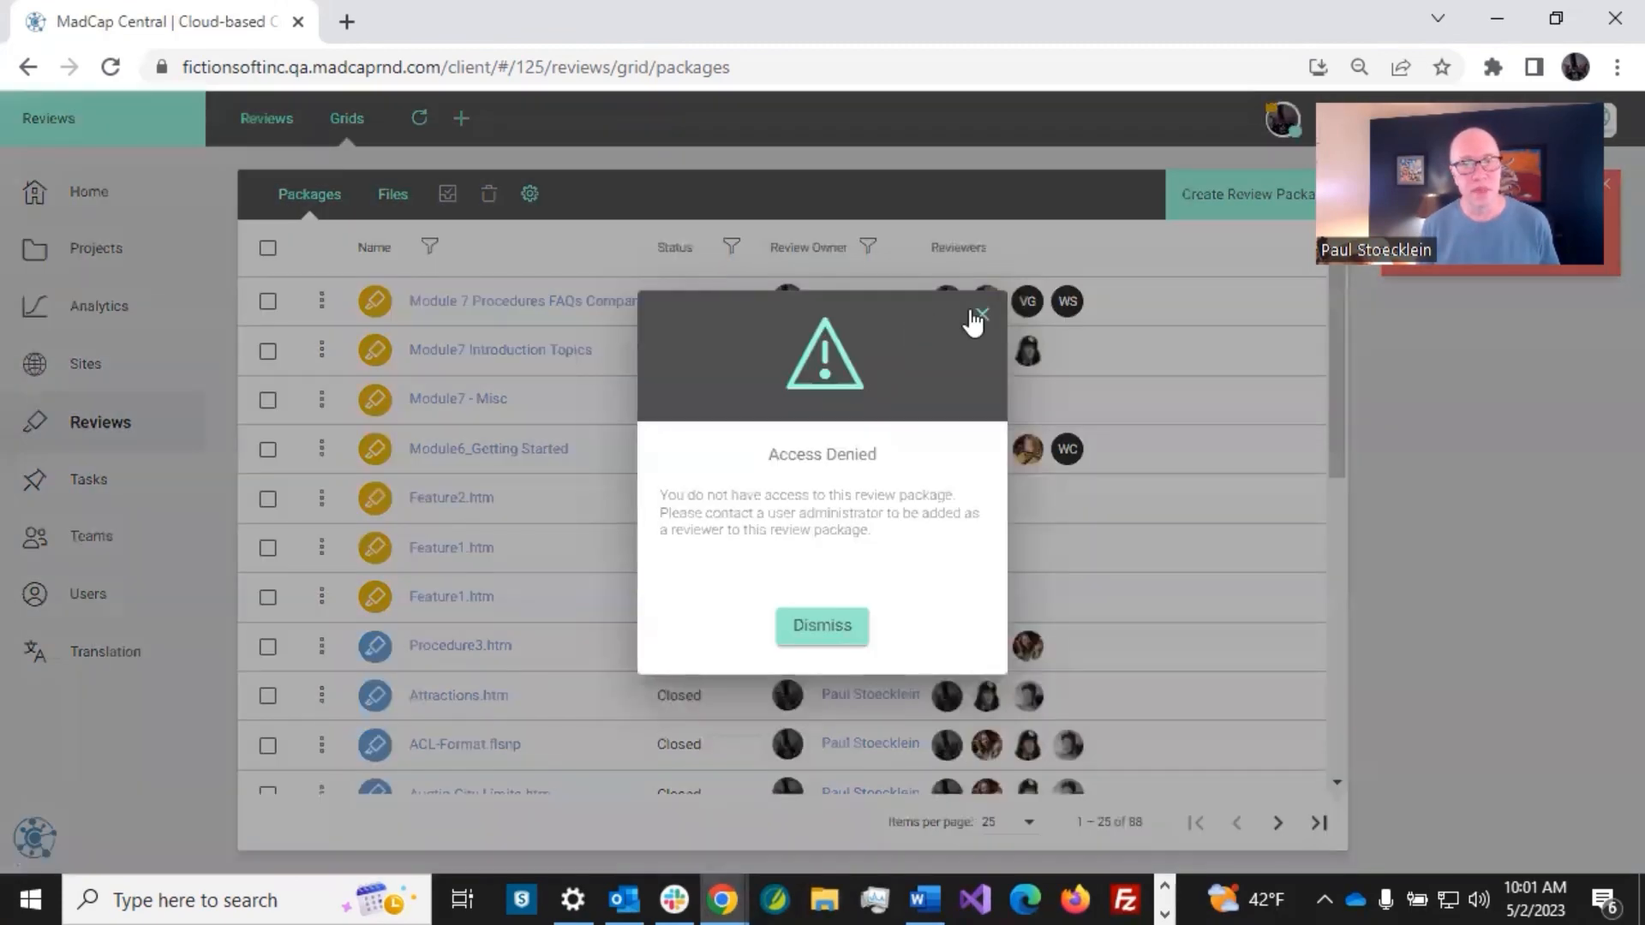
pyautogui.click(981, 321)
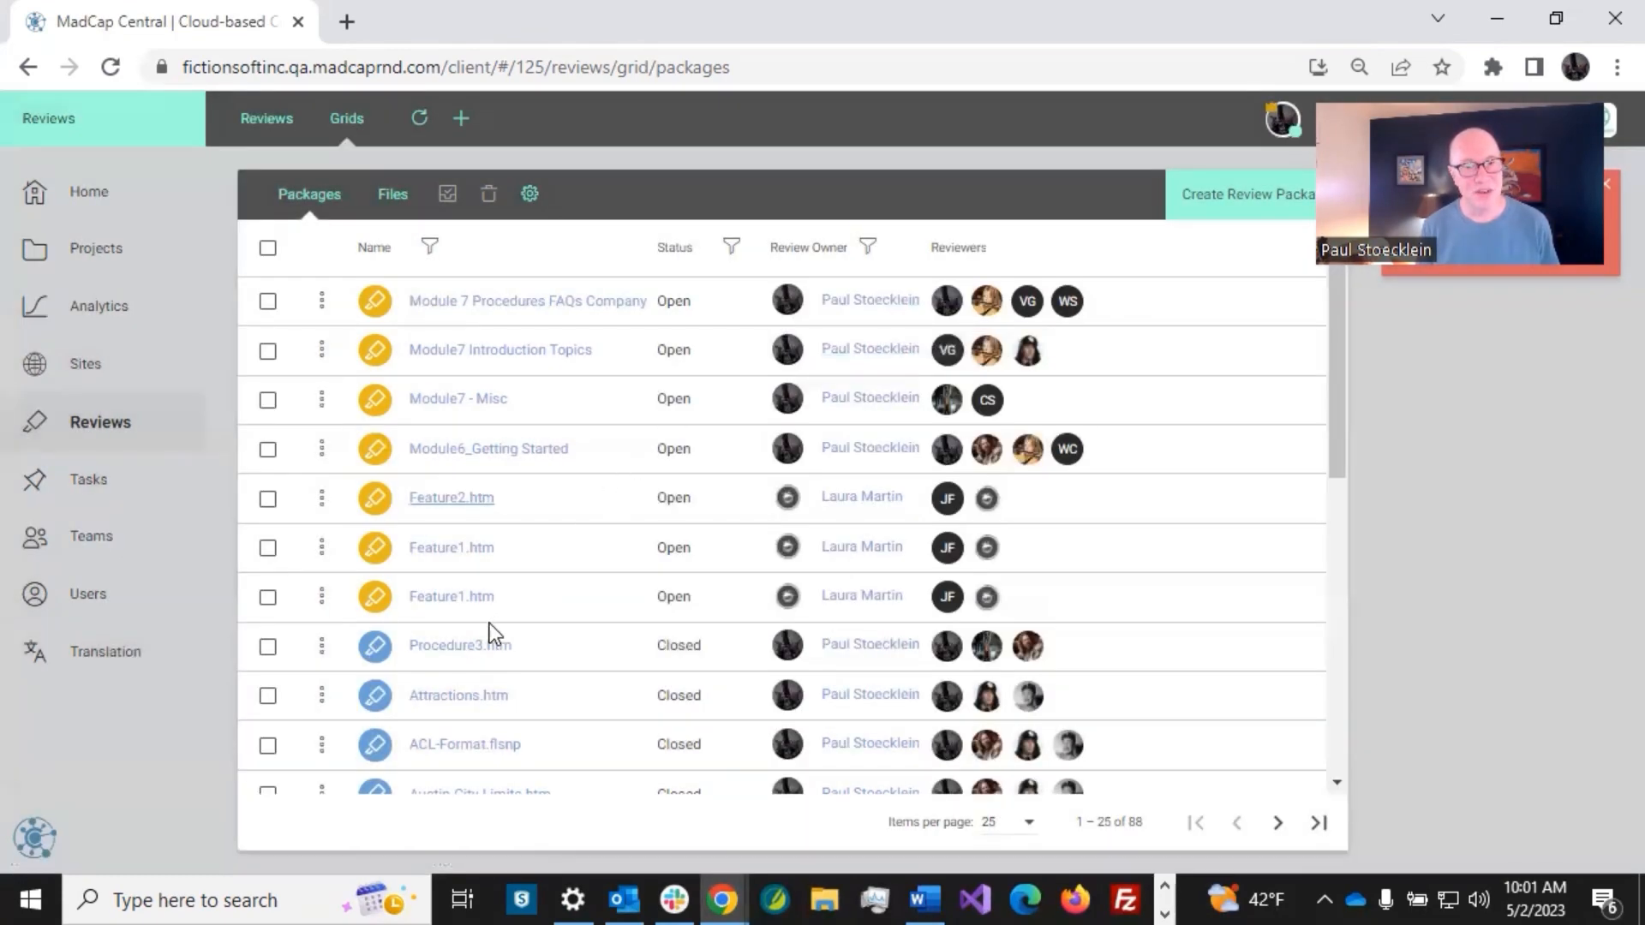
pyautogui.click(439, 649)
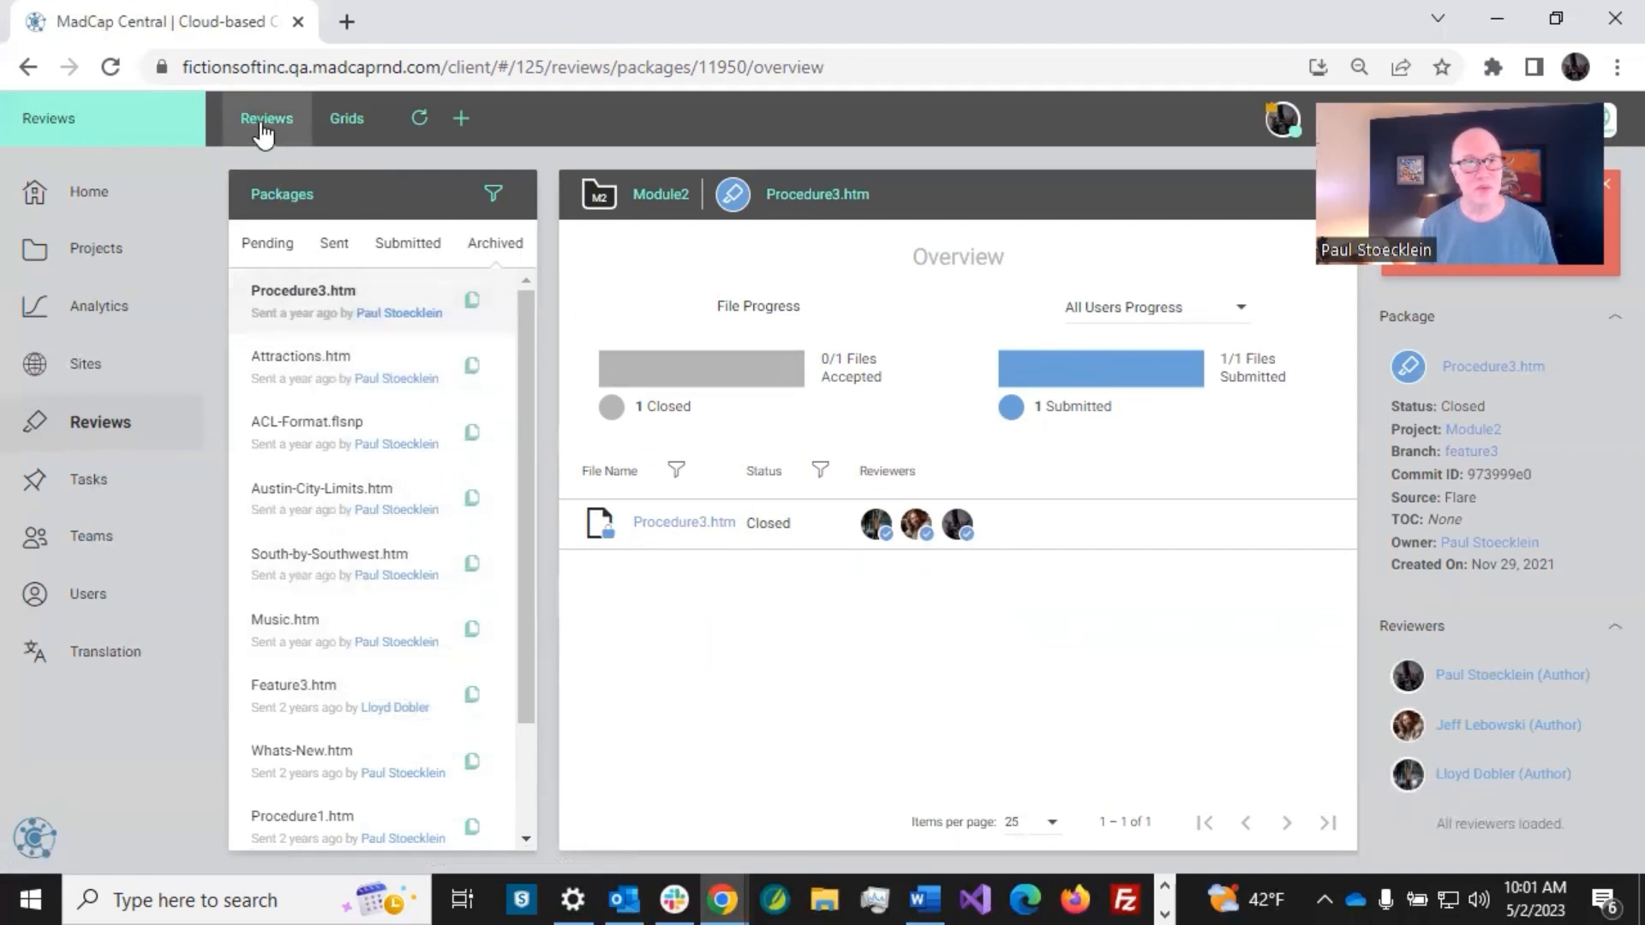
# Set the Module 7 Procedures FAQs Company package's status to Closed from the packages grid and save the settings.
pyautogui.click(347, 120)
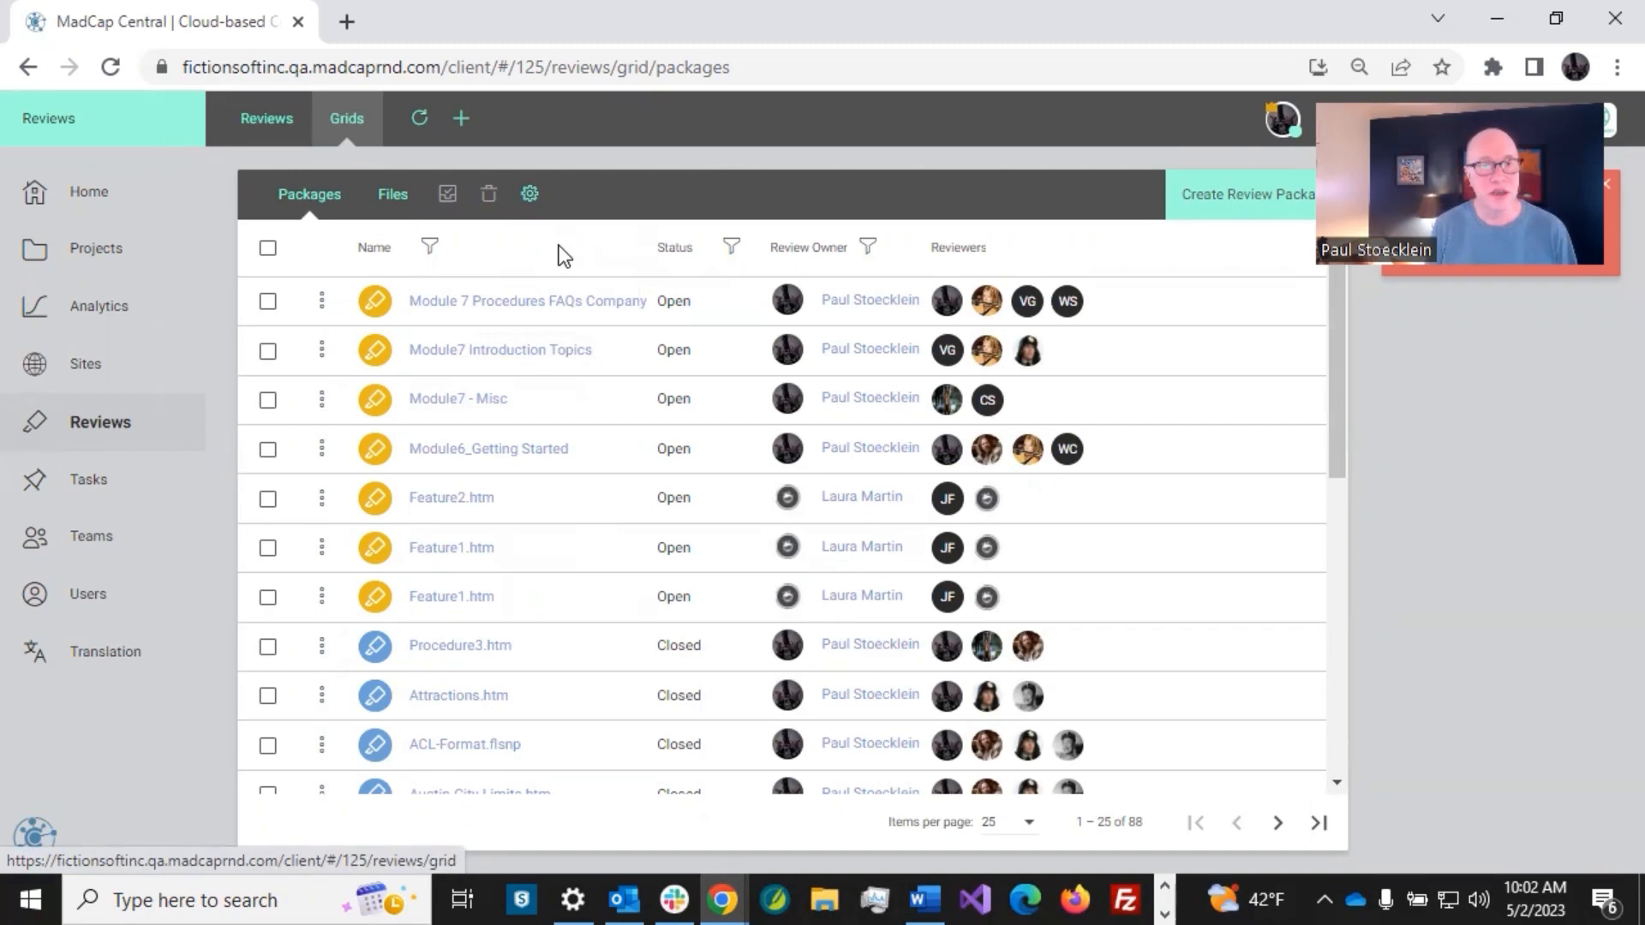
pyautogui.click(376, 306)
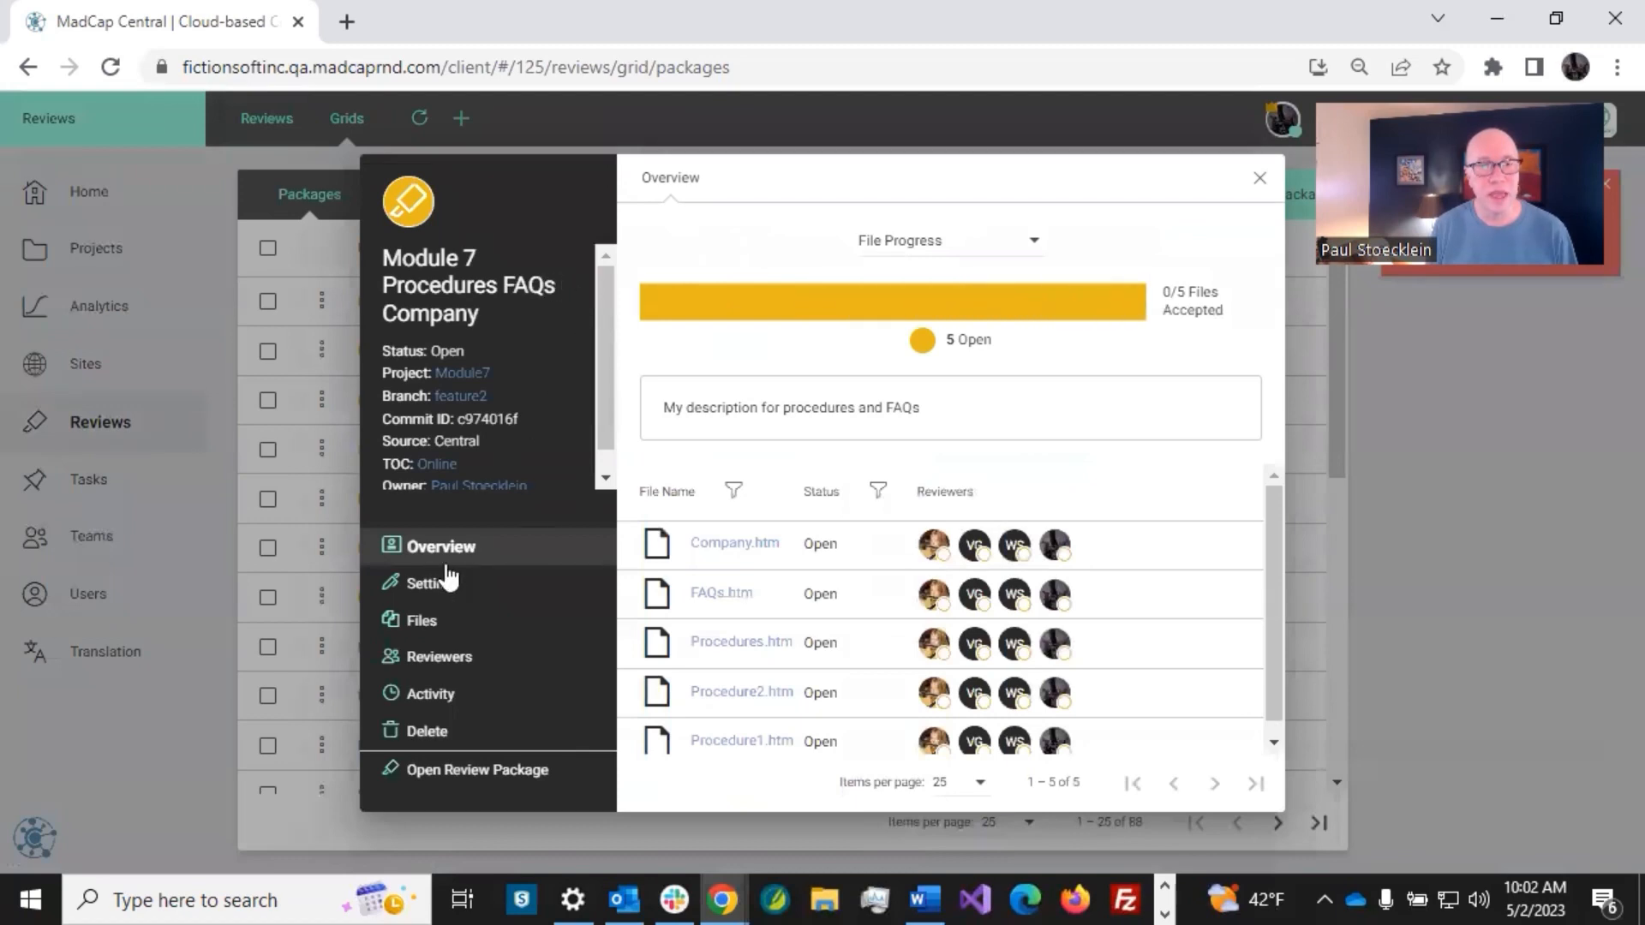
pyautogui.click(463, 585)
pyautogui.click(711, 533)
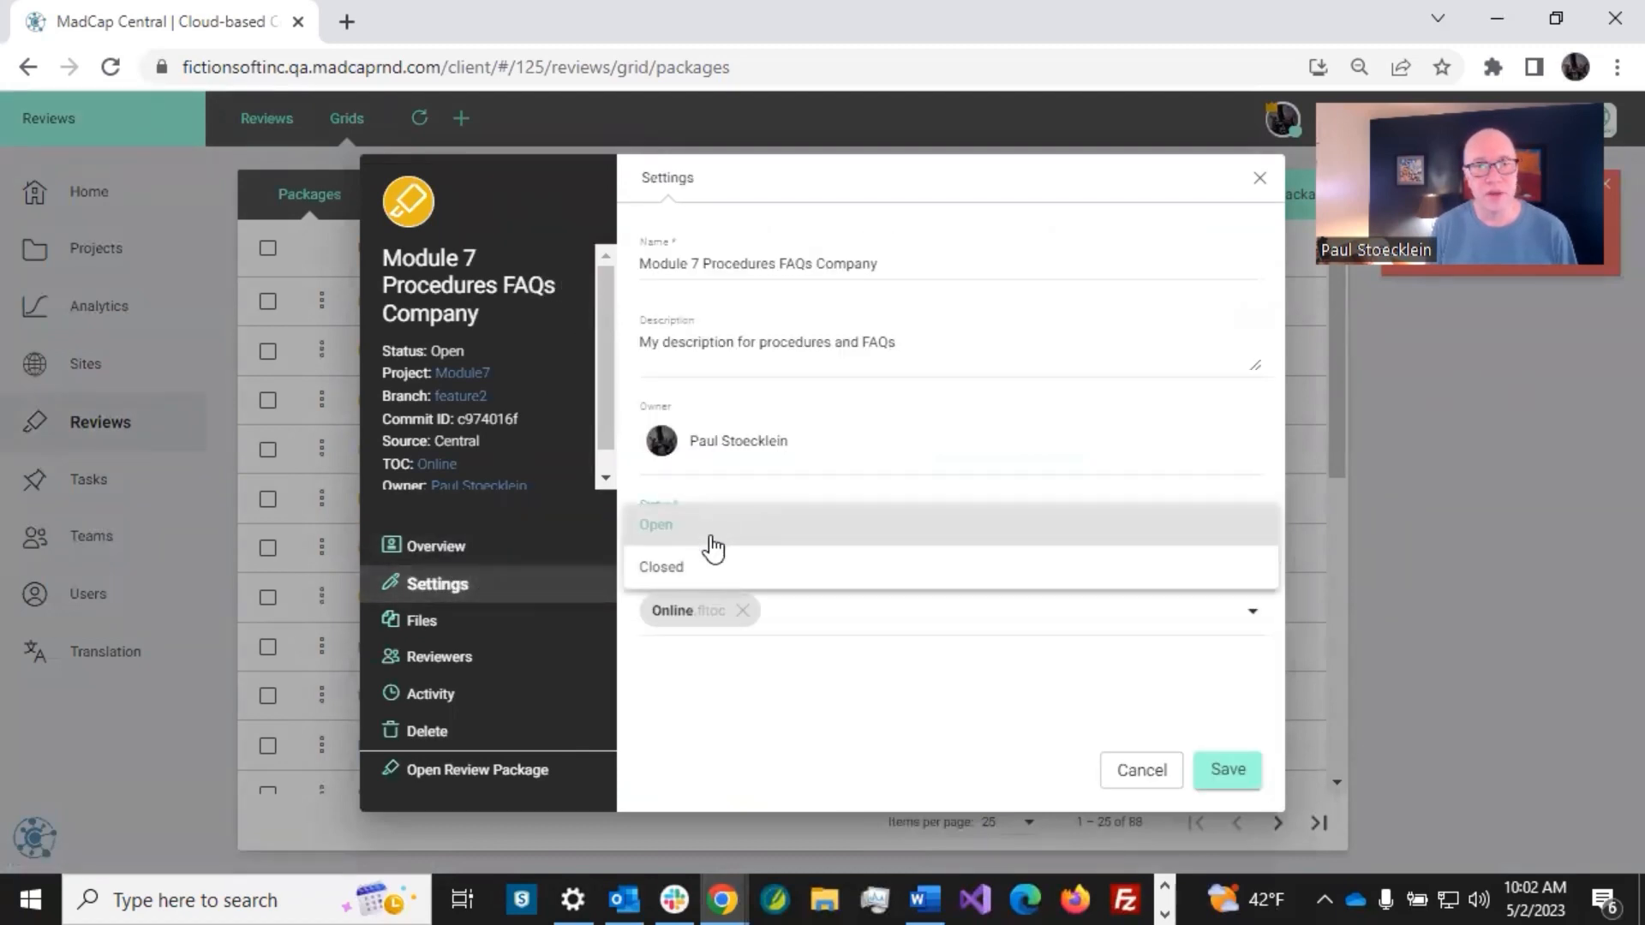
pyautogui.click(707, 563)
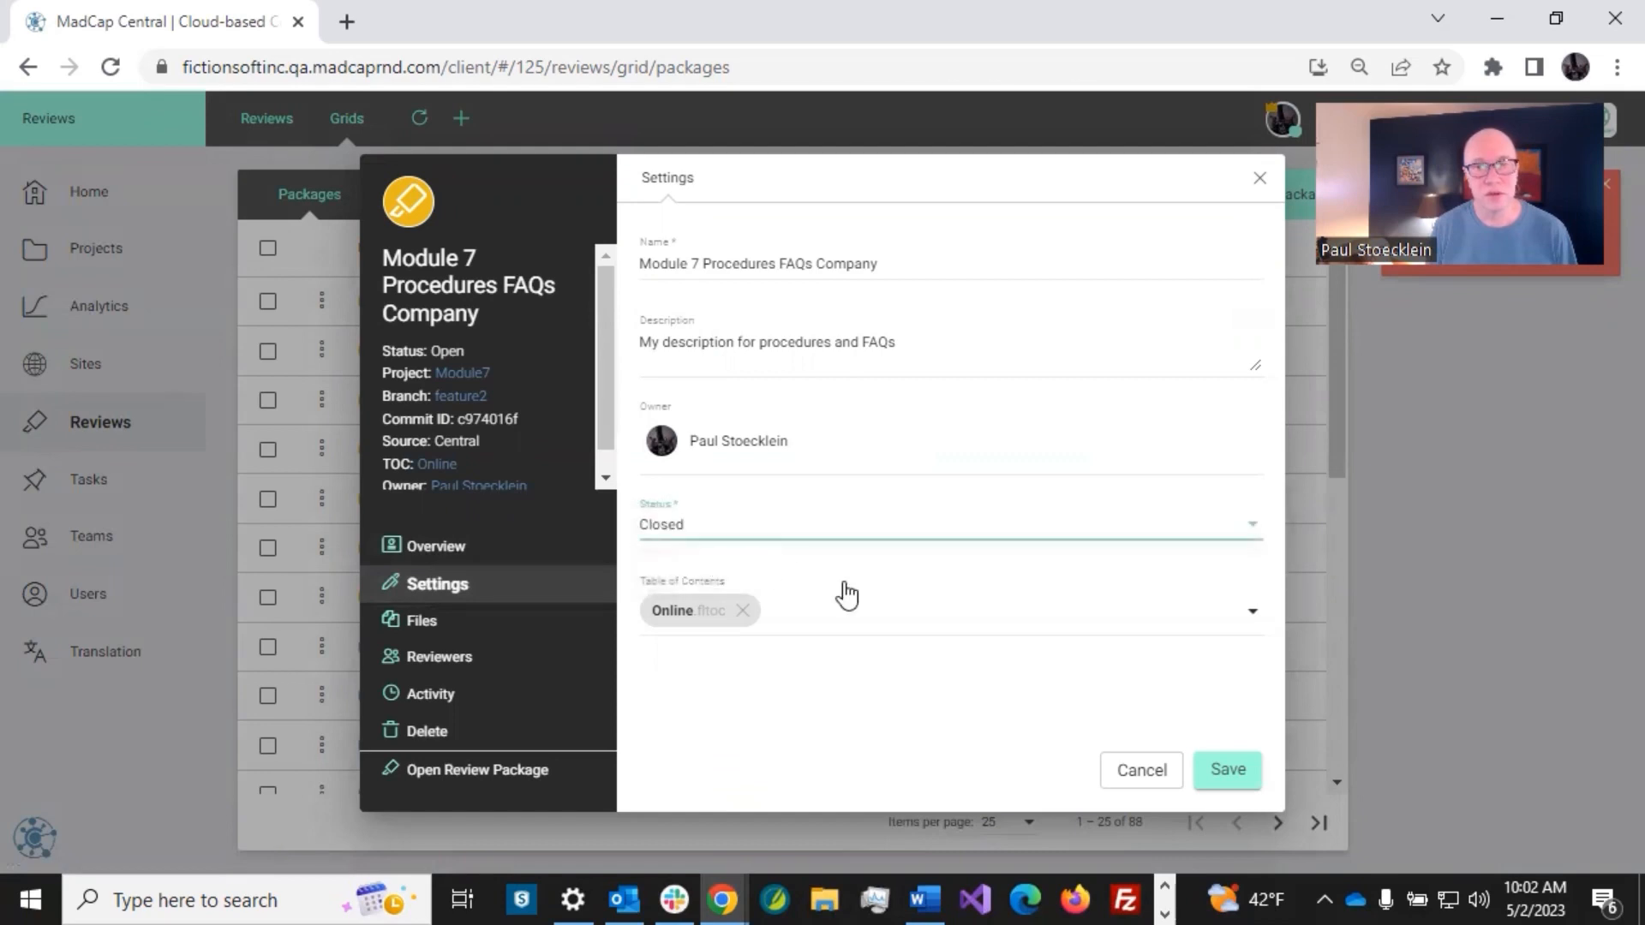
pyautogui.click(1233, 771)
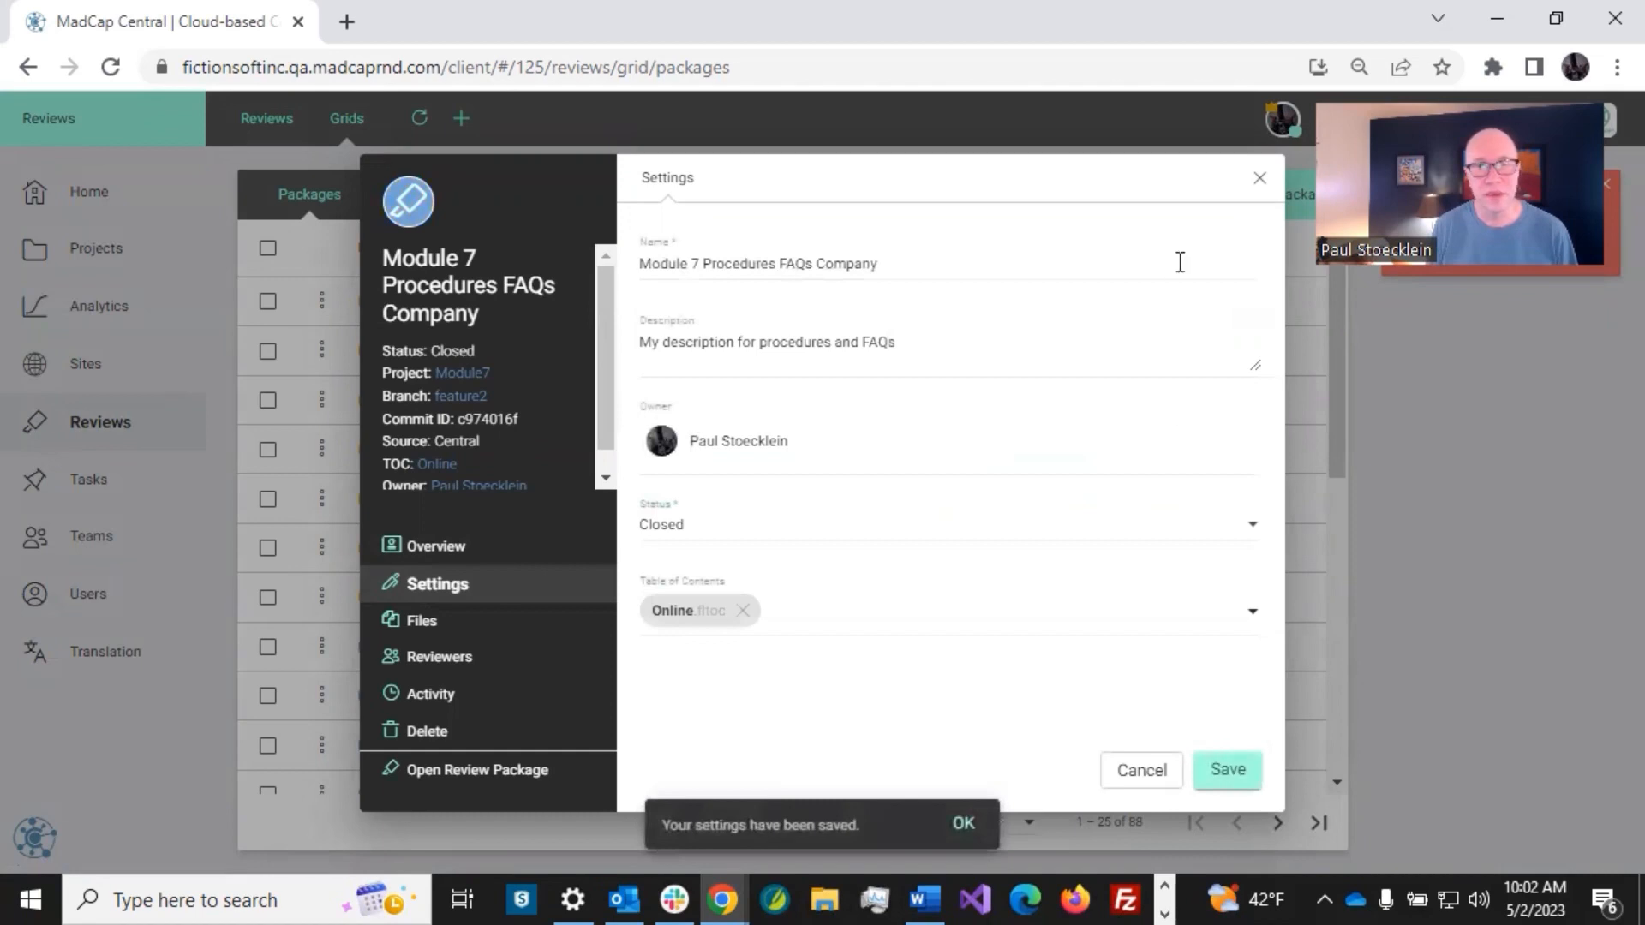
pyautogui.click(1258, 178)
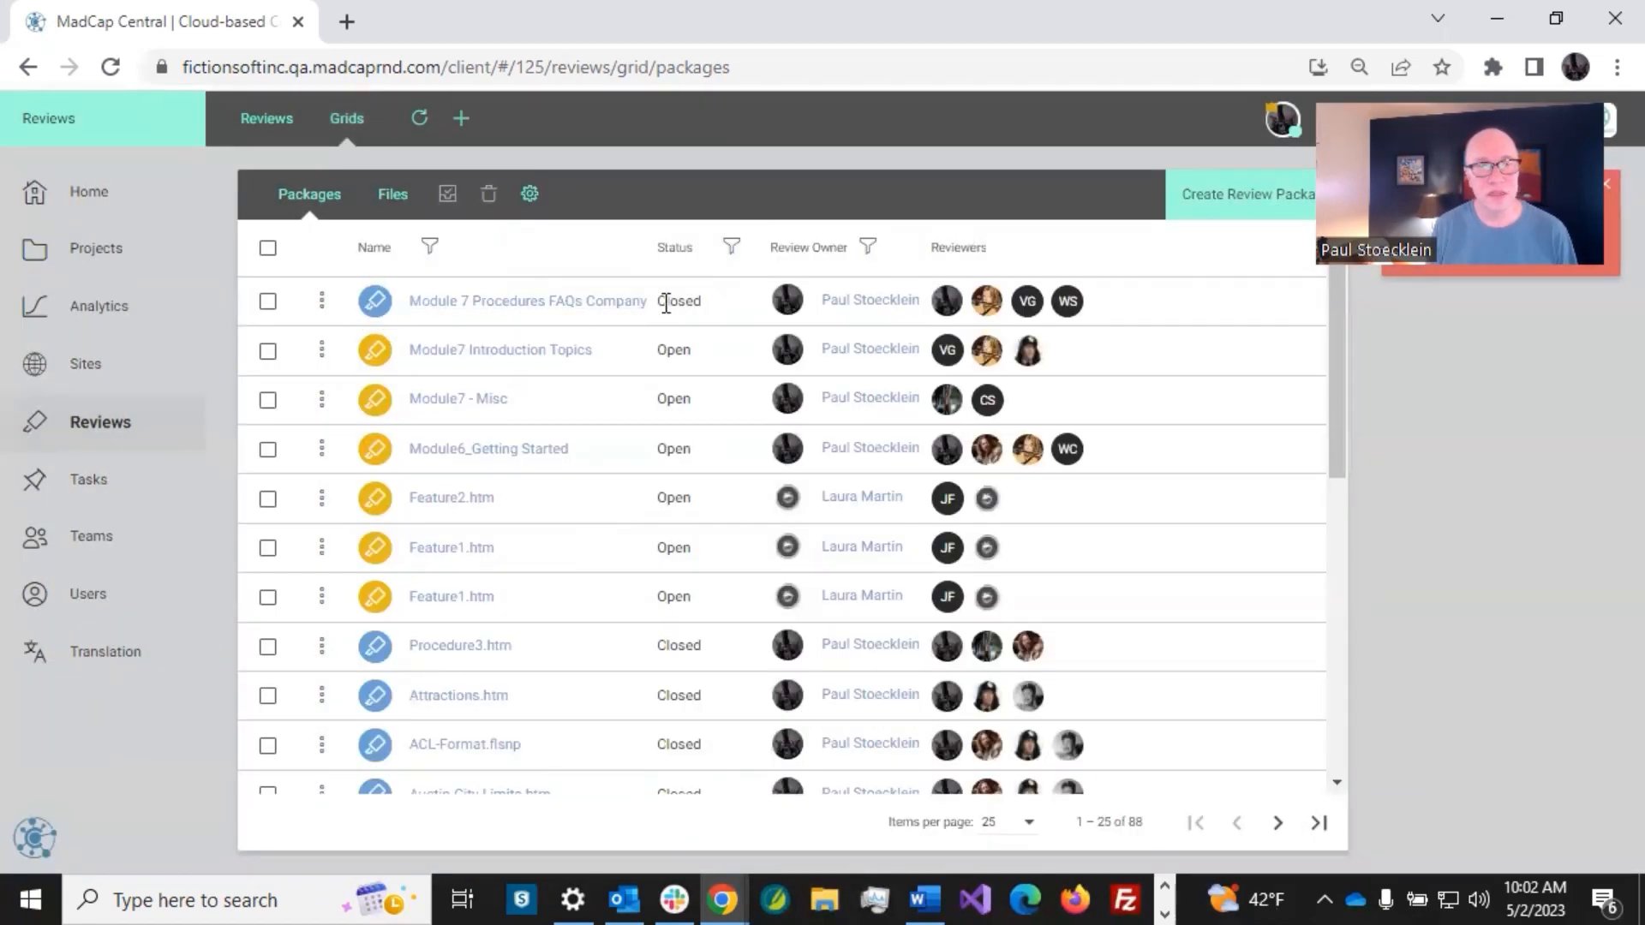
# Set the More-Information.htm review file's status to Closed from the files grid and save it.
pyautogui.click(394, 199)
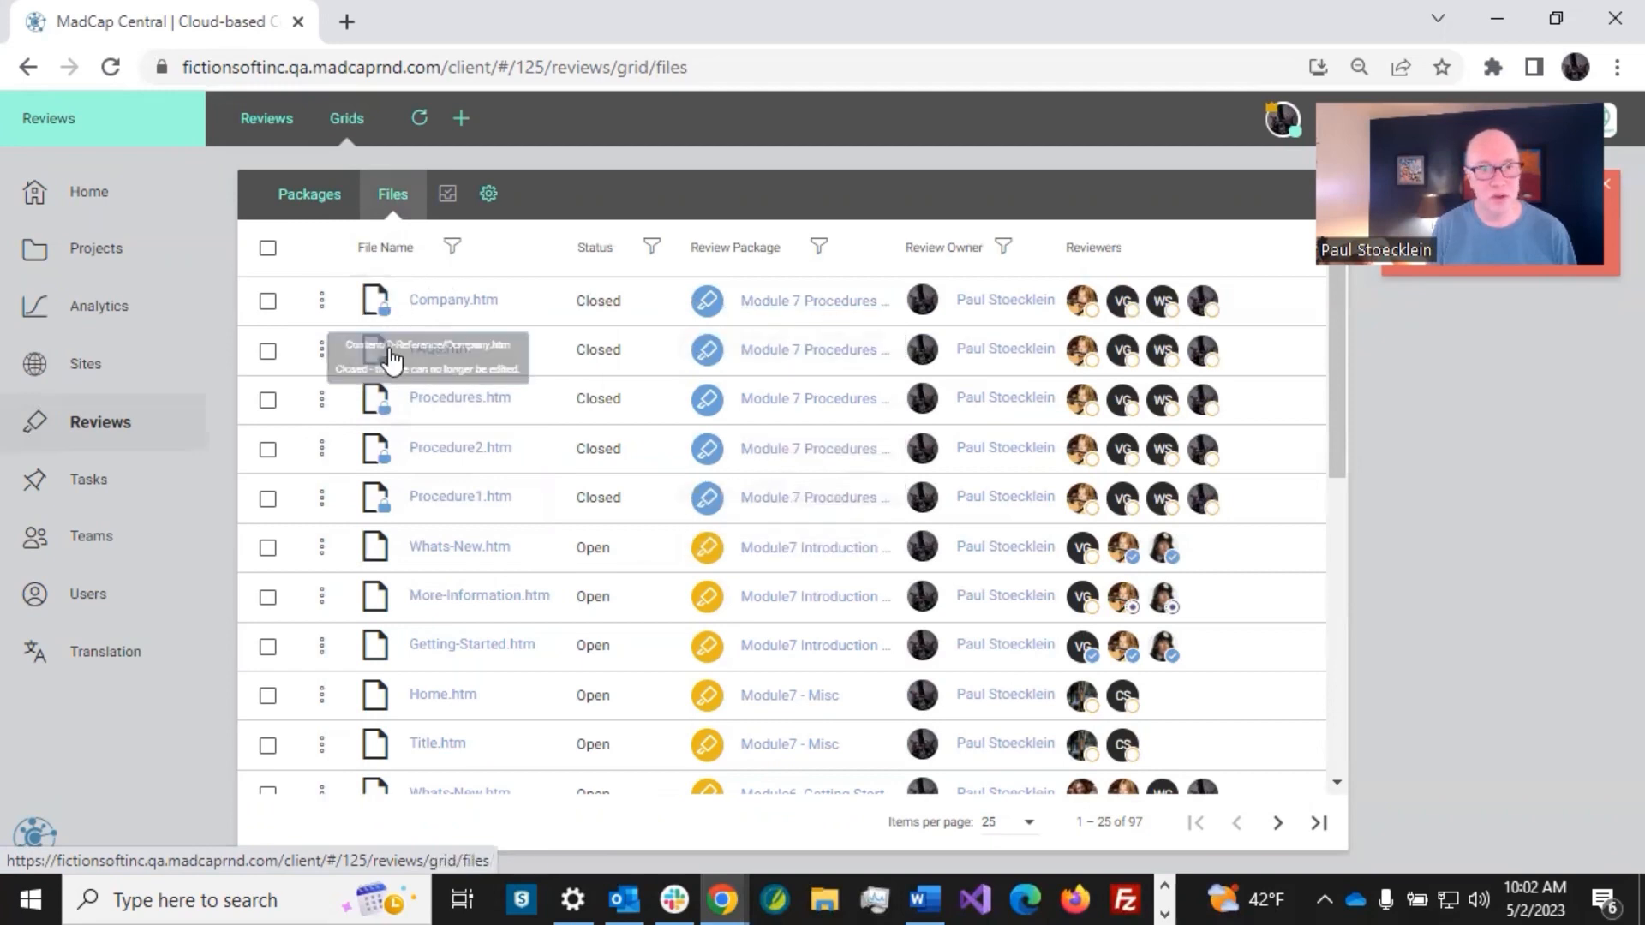
pyautogui.click(373, 597)
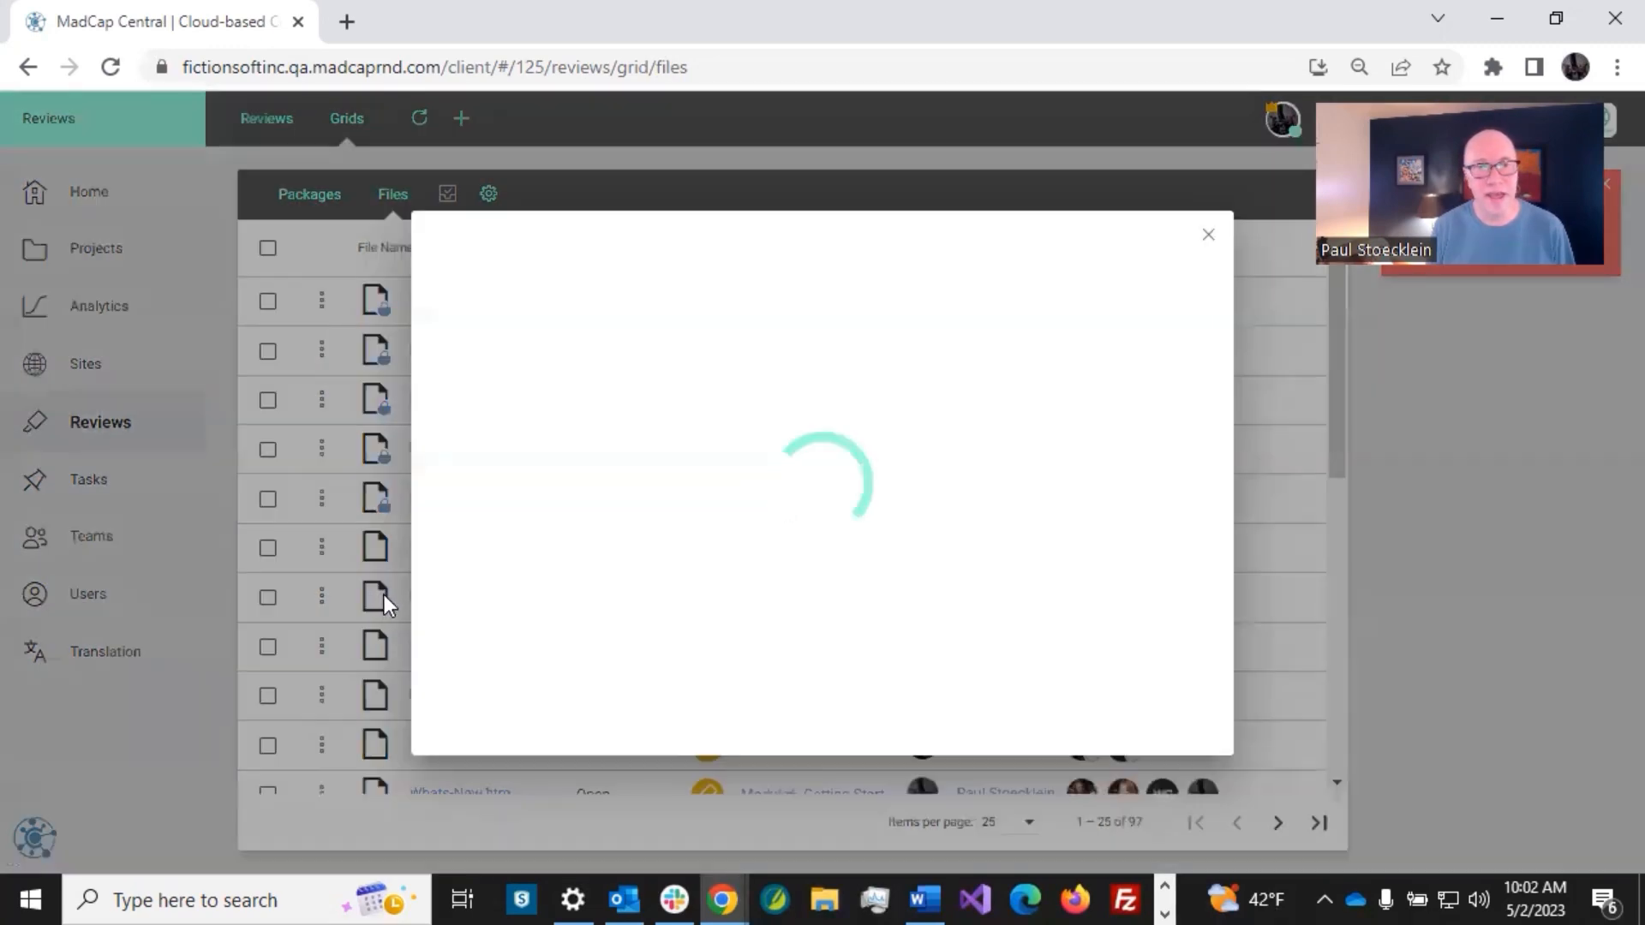
pyautogui.click(514, 601)
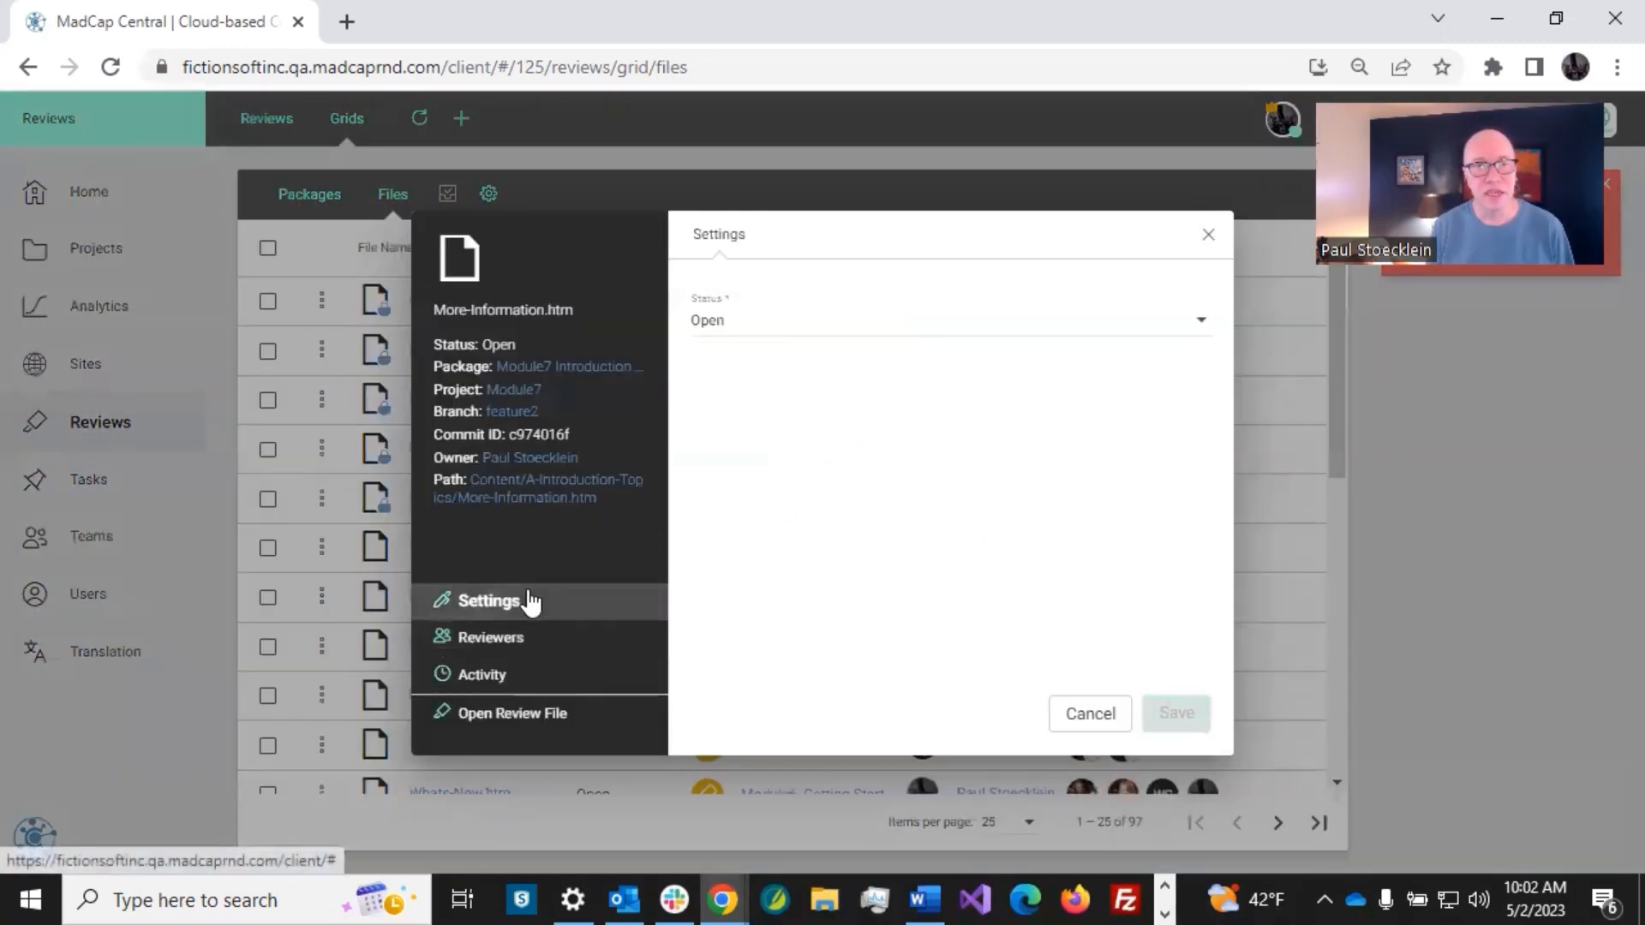
pyautogui.click(738, 320)
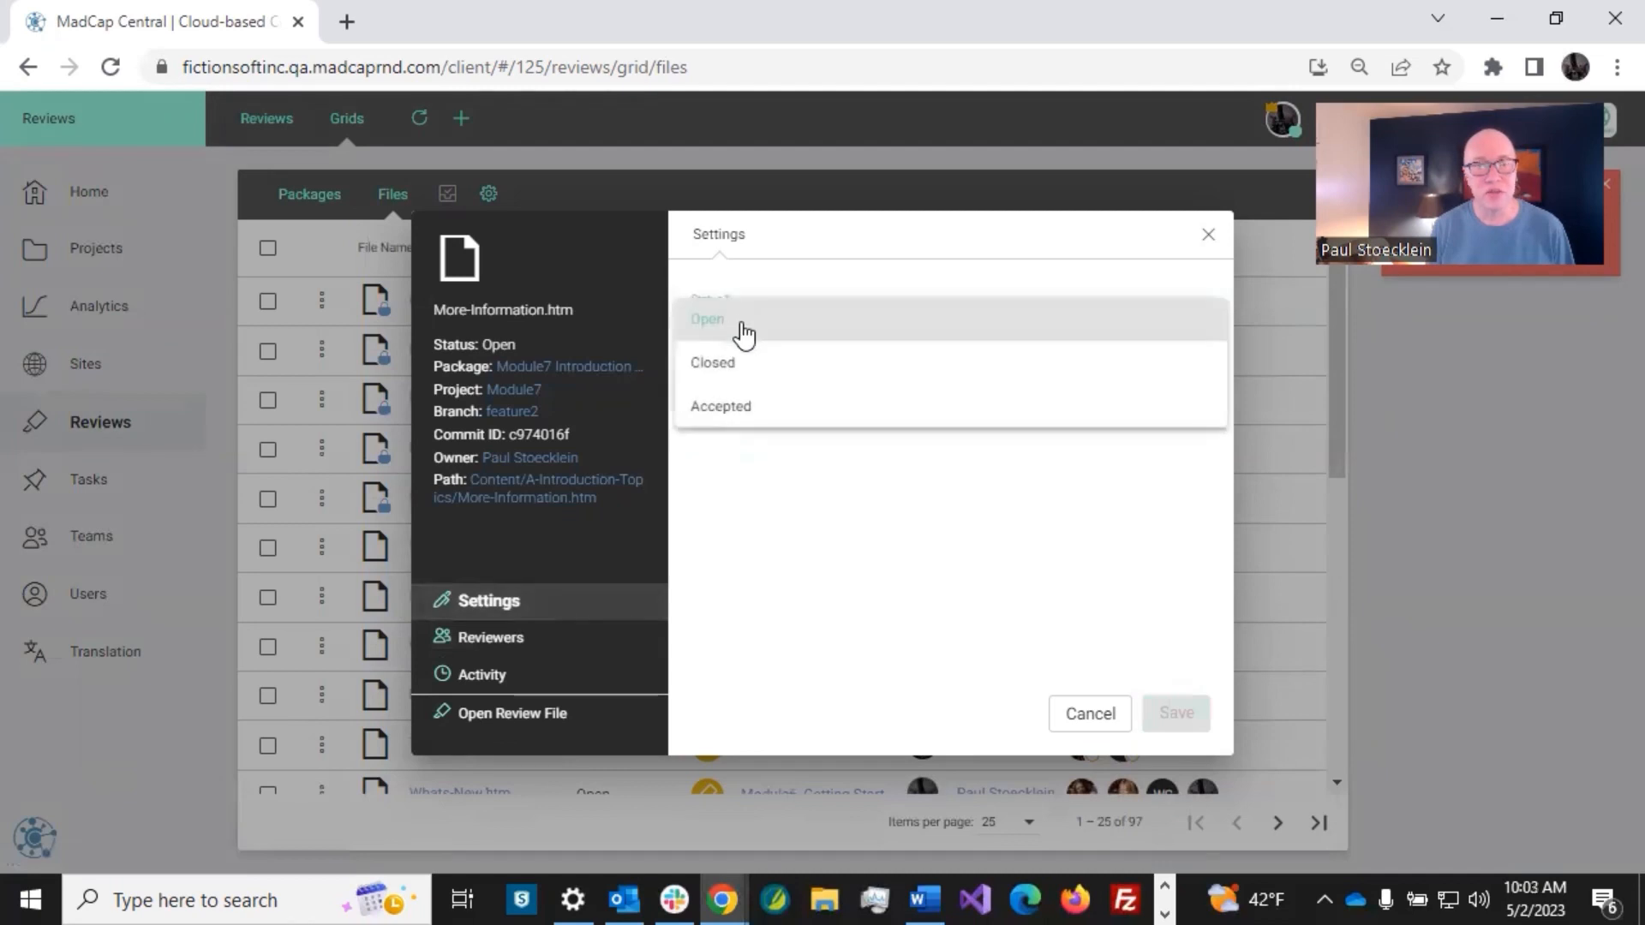
pyautogui.click(740, 363)
pyautogui.click(1175, 713)
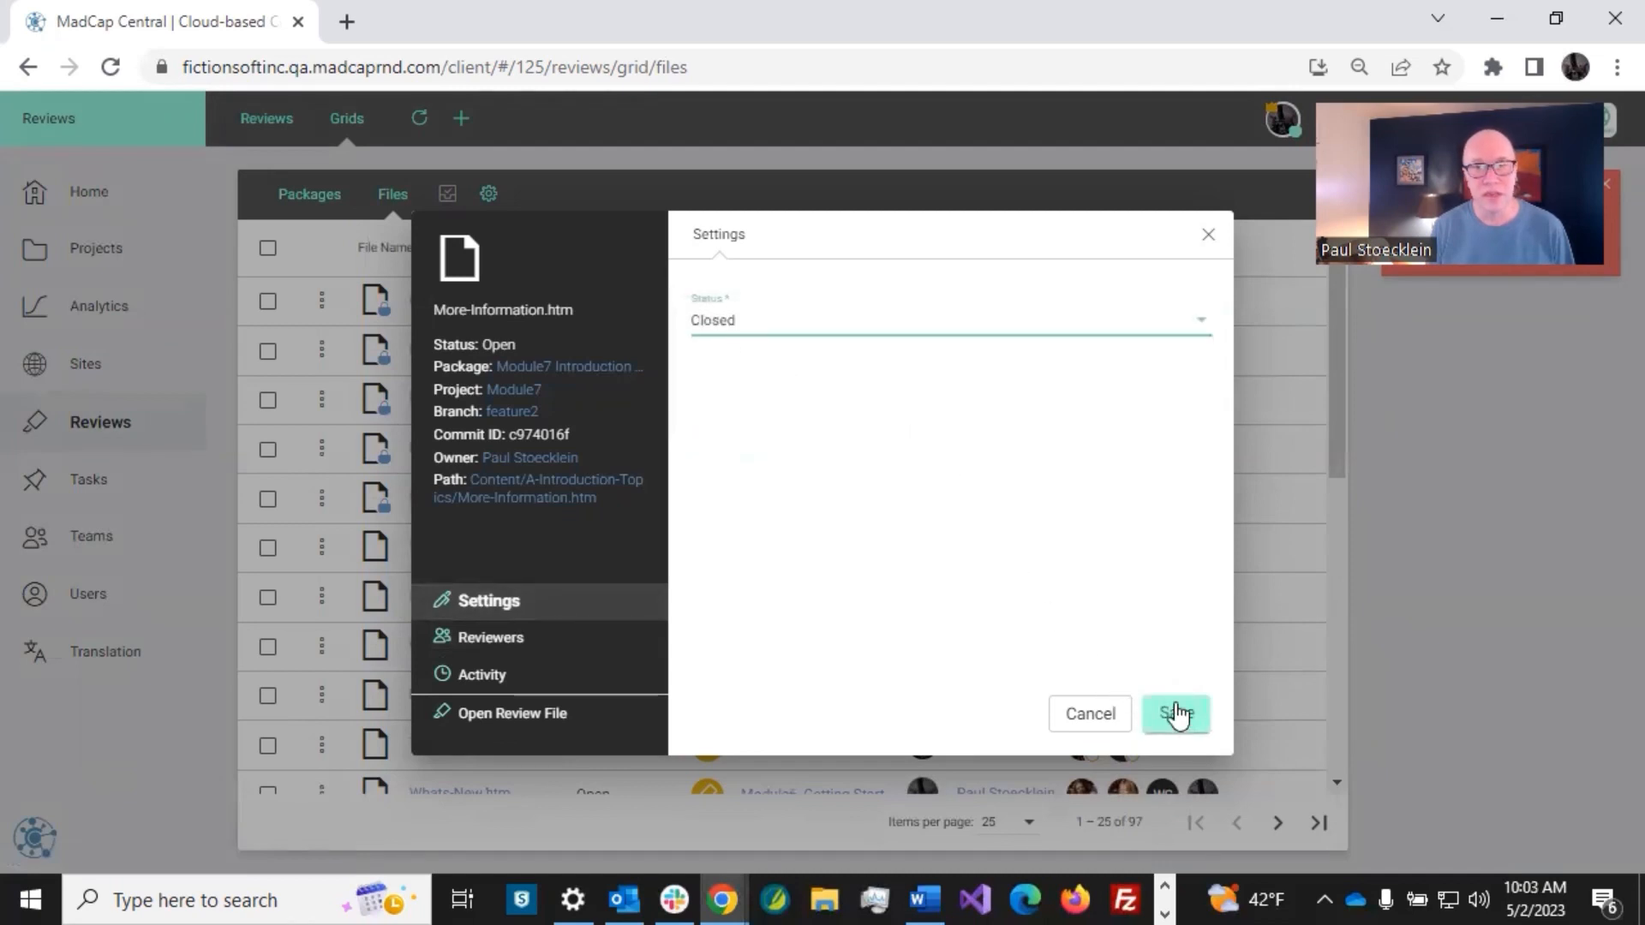
pyautogui.click(1208, 235)
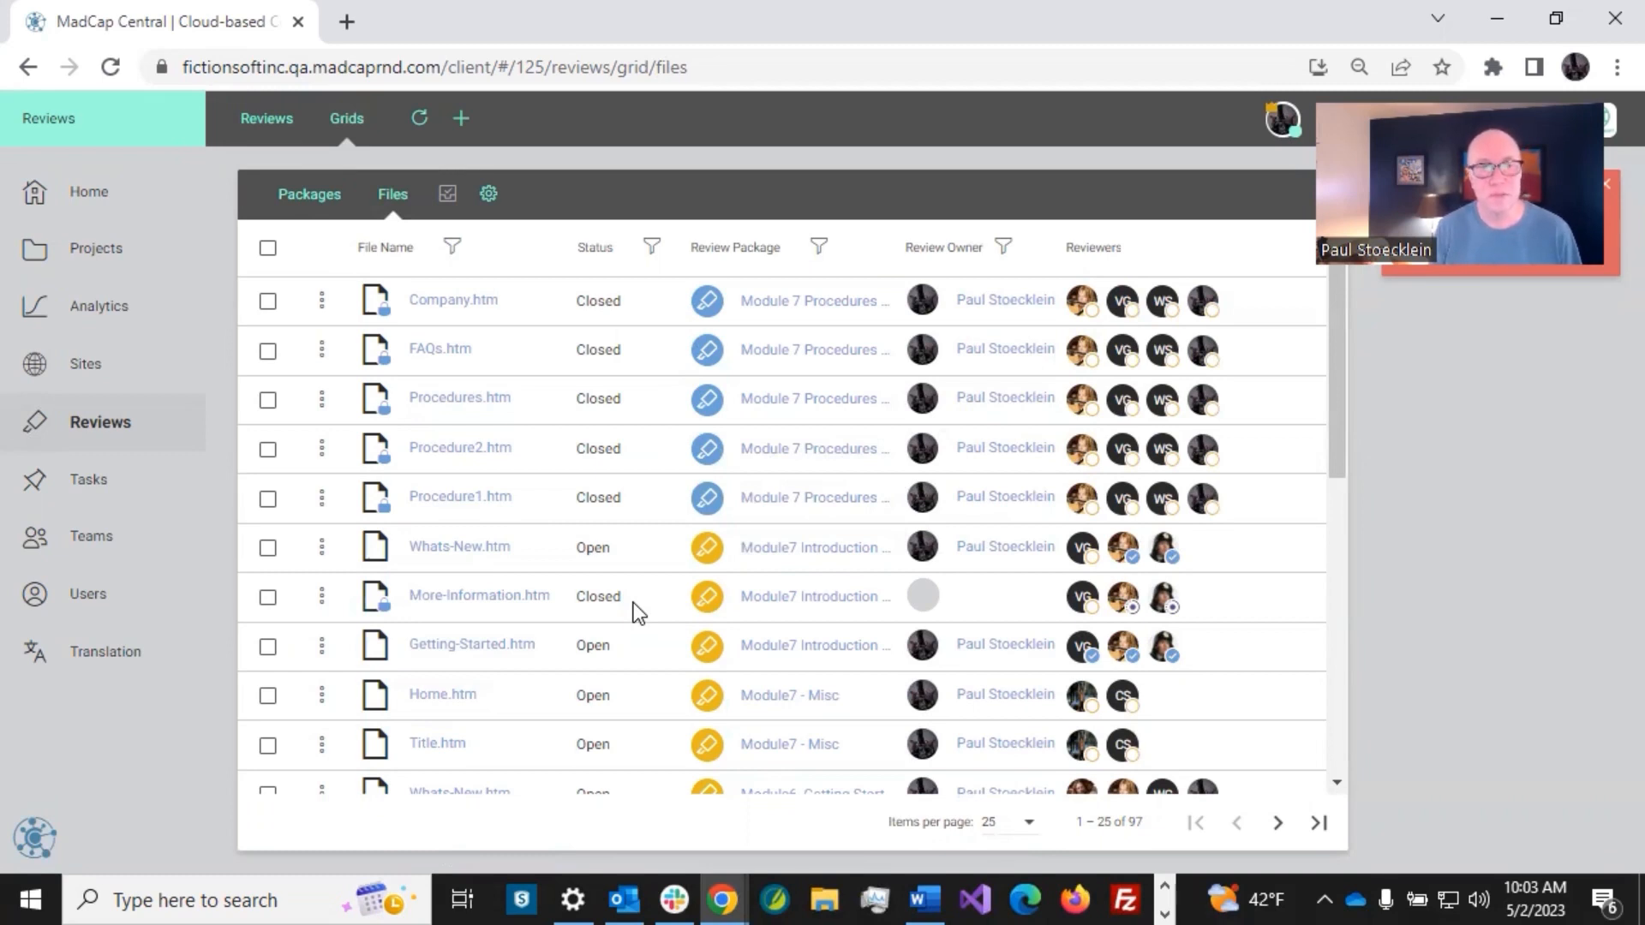
# Examine the shared status settings for the Whats-New.htm, Getting-Started.htm and Home.htm review files without saving changes.
pyautogui.click(267, 550)
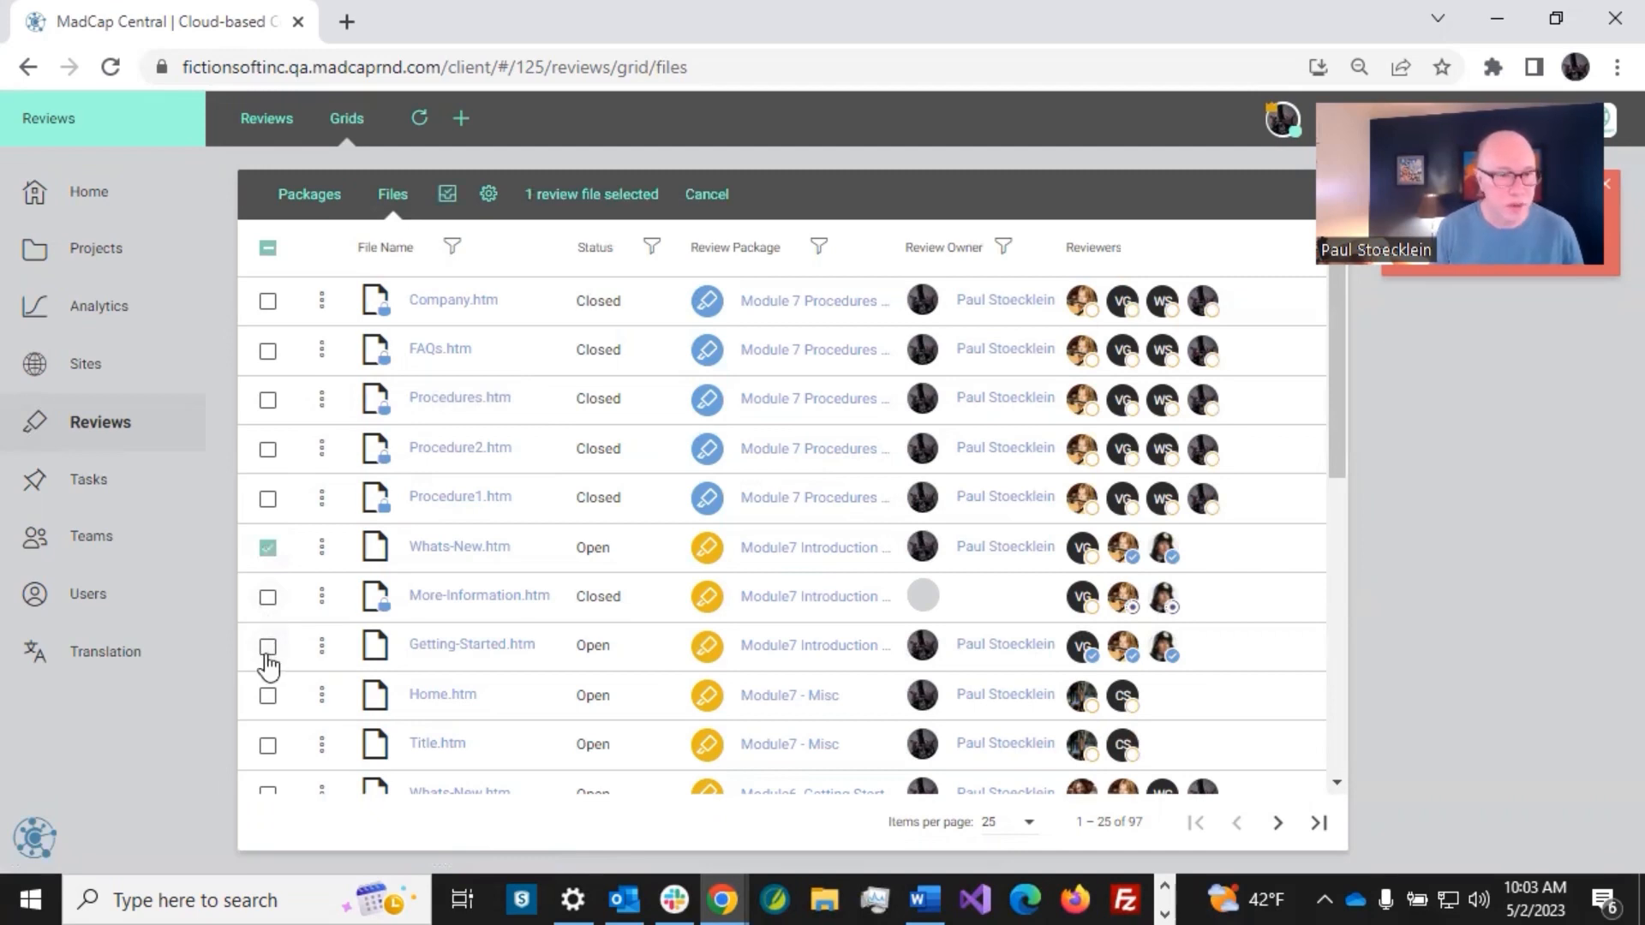
pyautogui.click(267, 651)
pyautogui.click(267, 695)
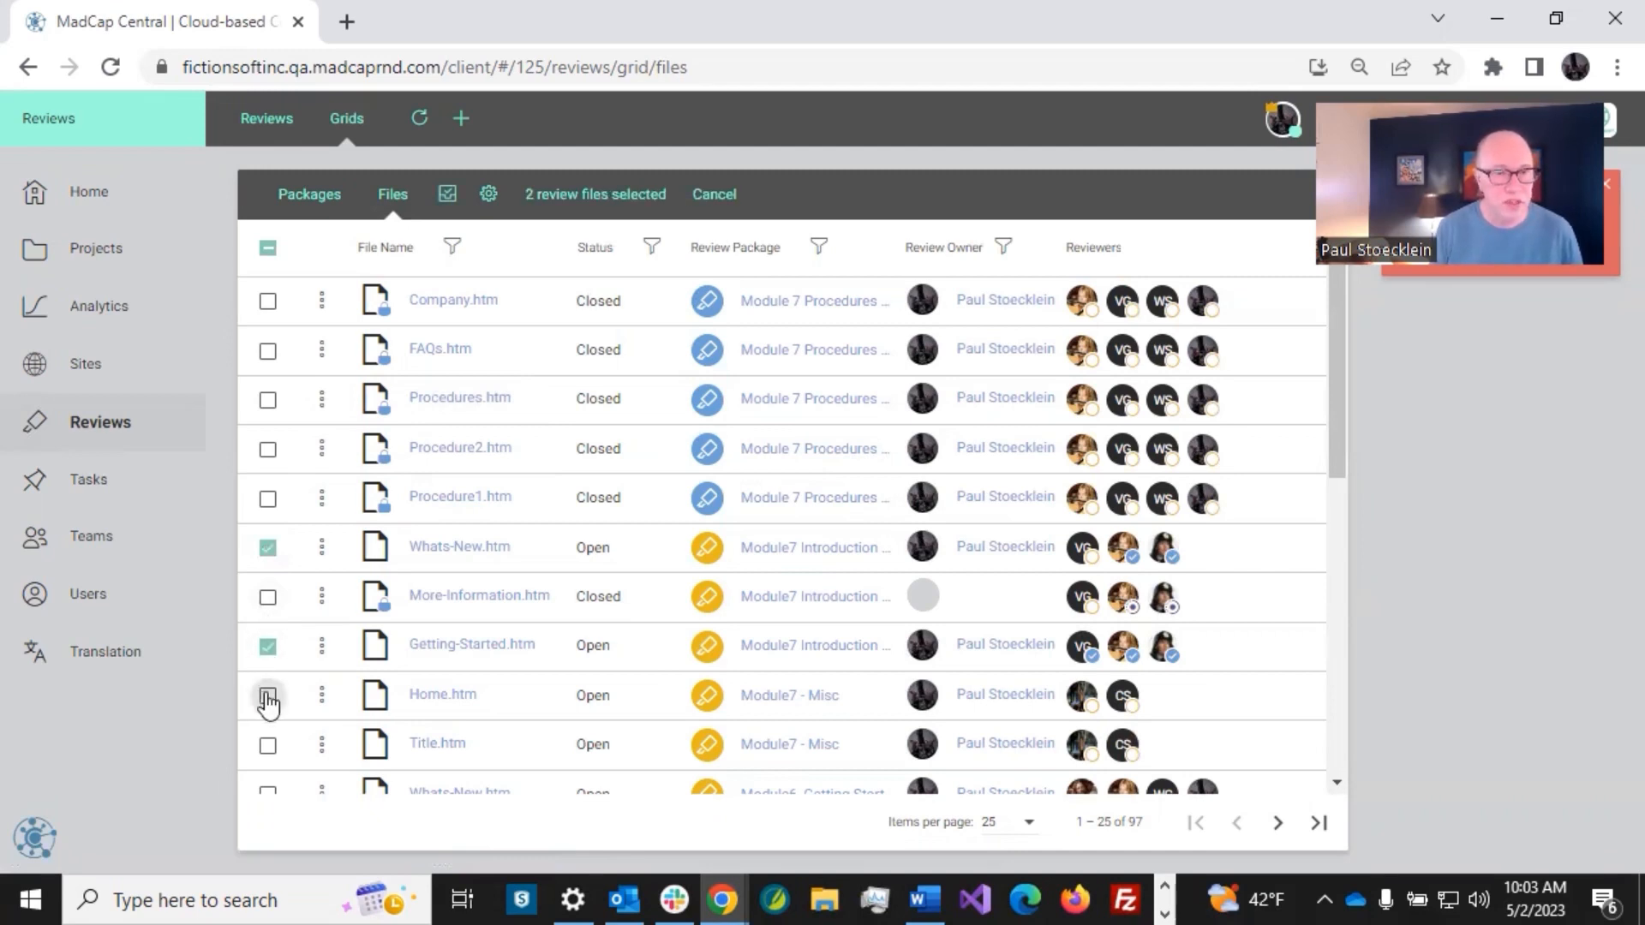
pyautogui.click(447, 196)
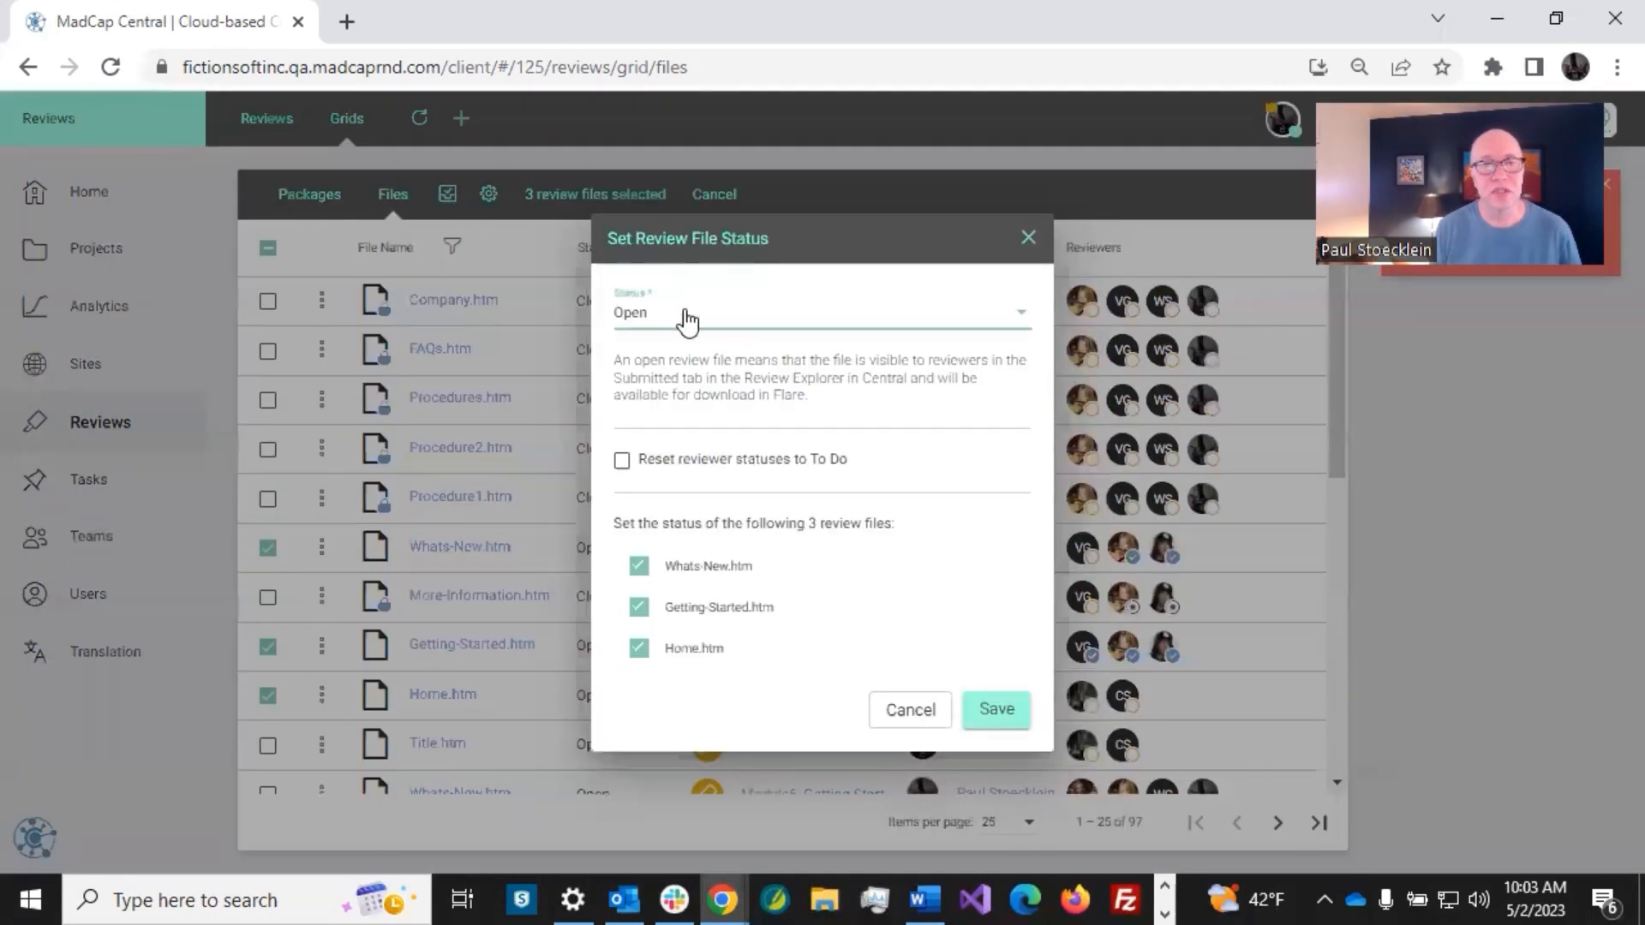
pyautogui.click(912, 712)
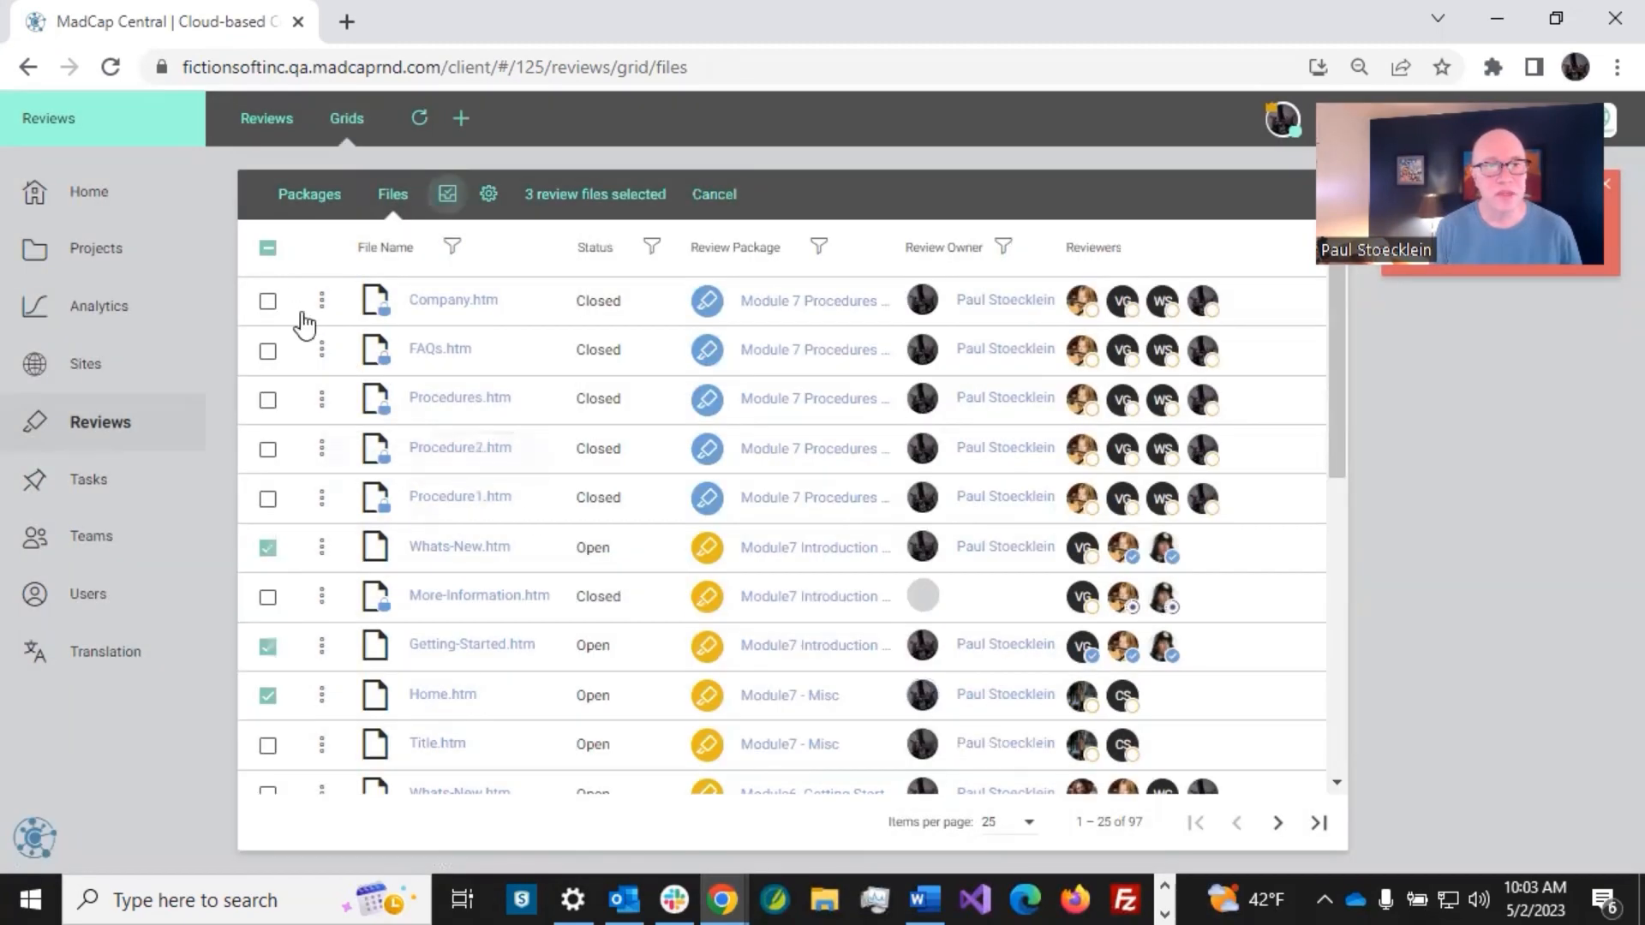
# Examine the shared status settings for the Module7 Introduction Topics and Module7 - Misc packages without saving changes.
pyautogui.click(305, 199)
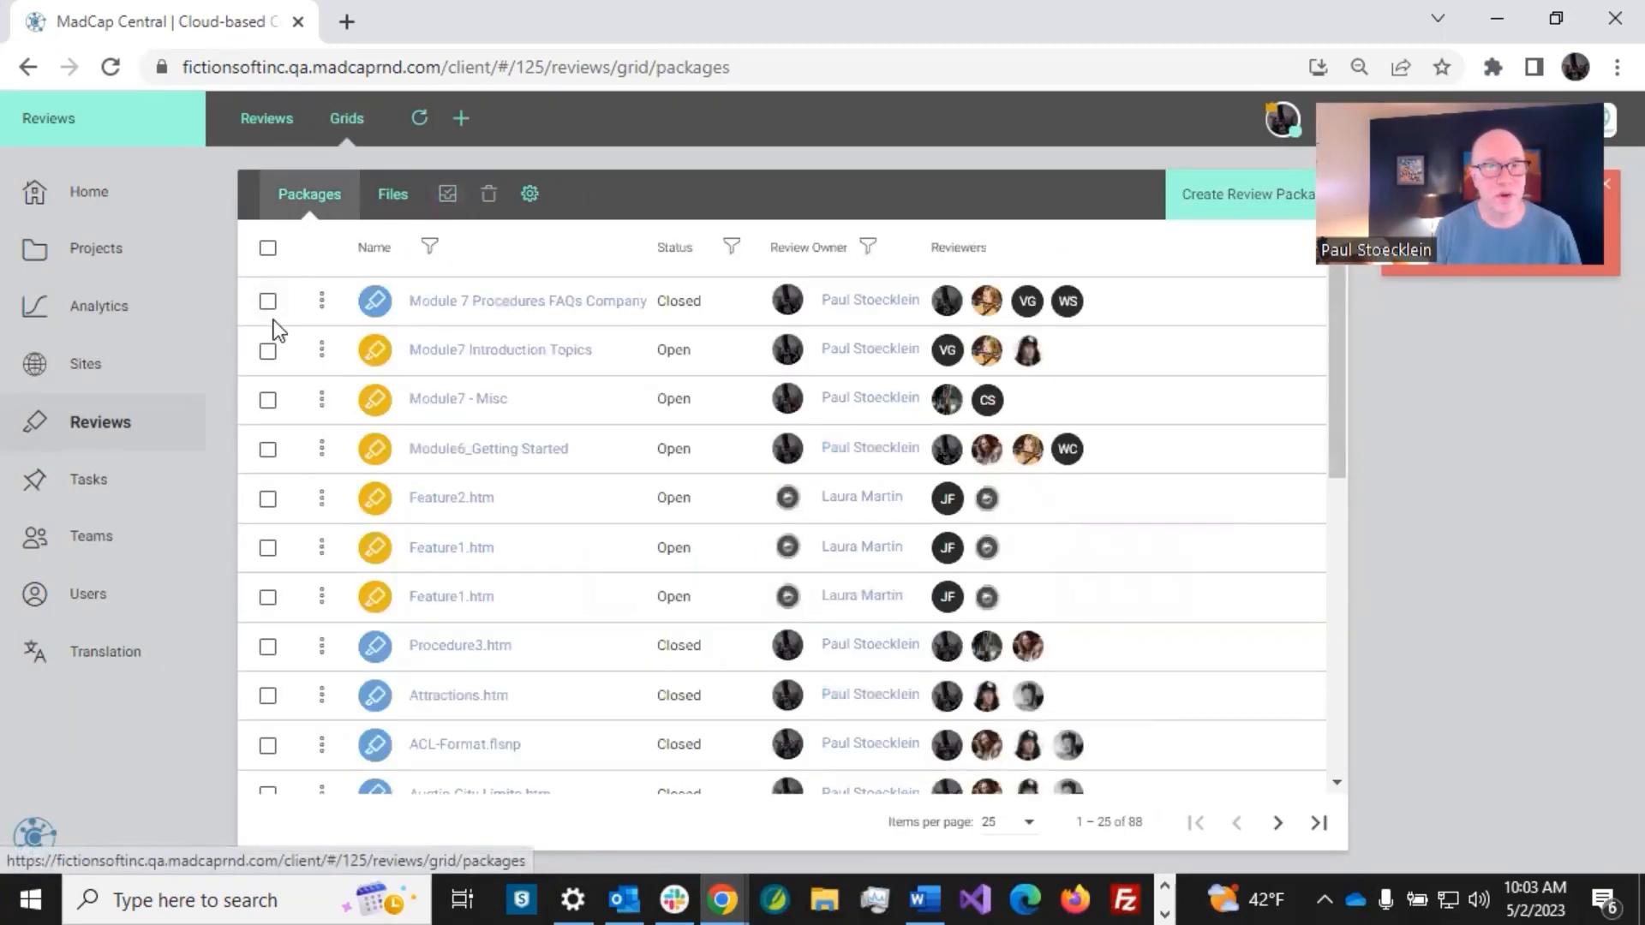
pyautogui.click(267, 353)
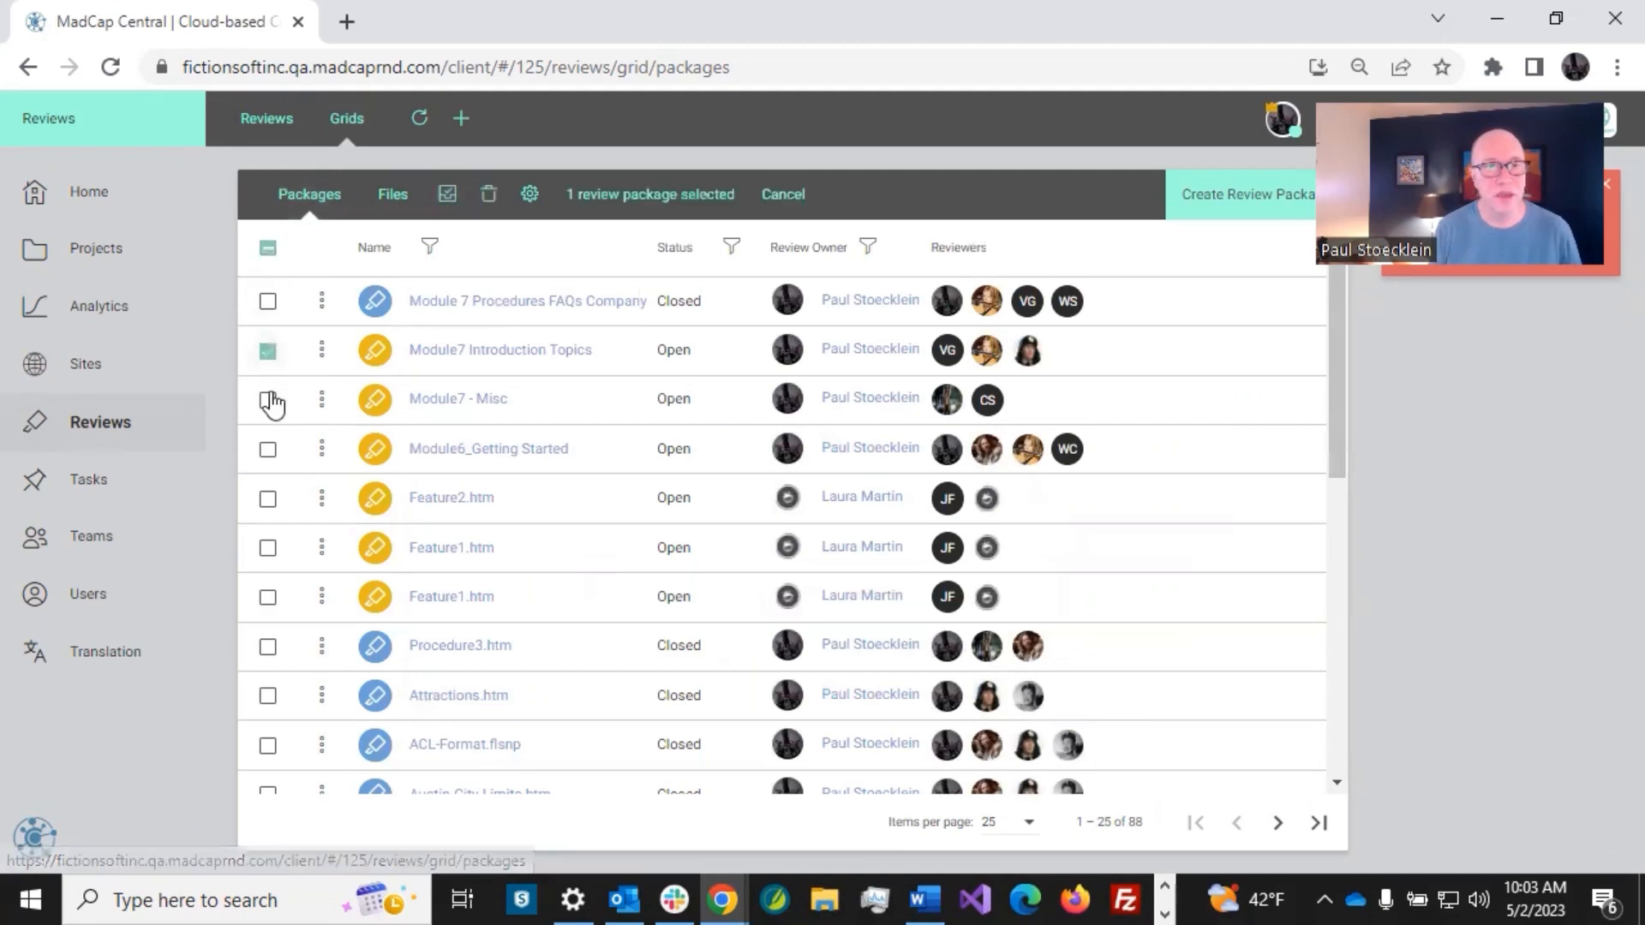
pyautogui.click(268, 401)
pyautogui.click(447, 195)
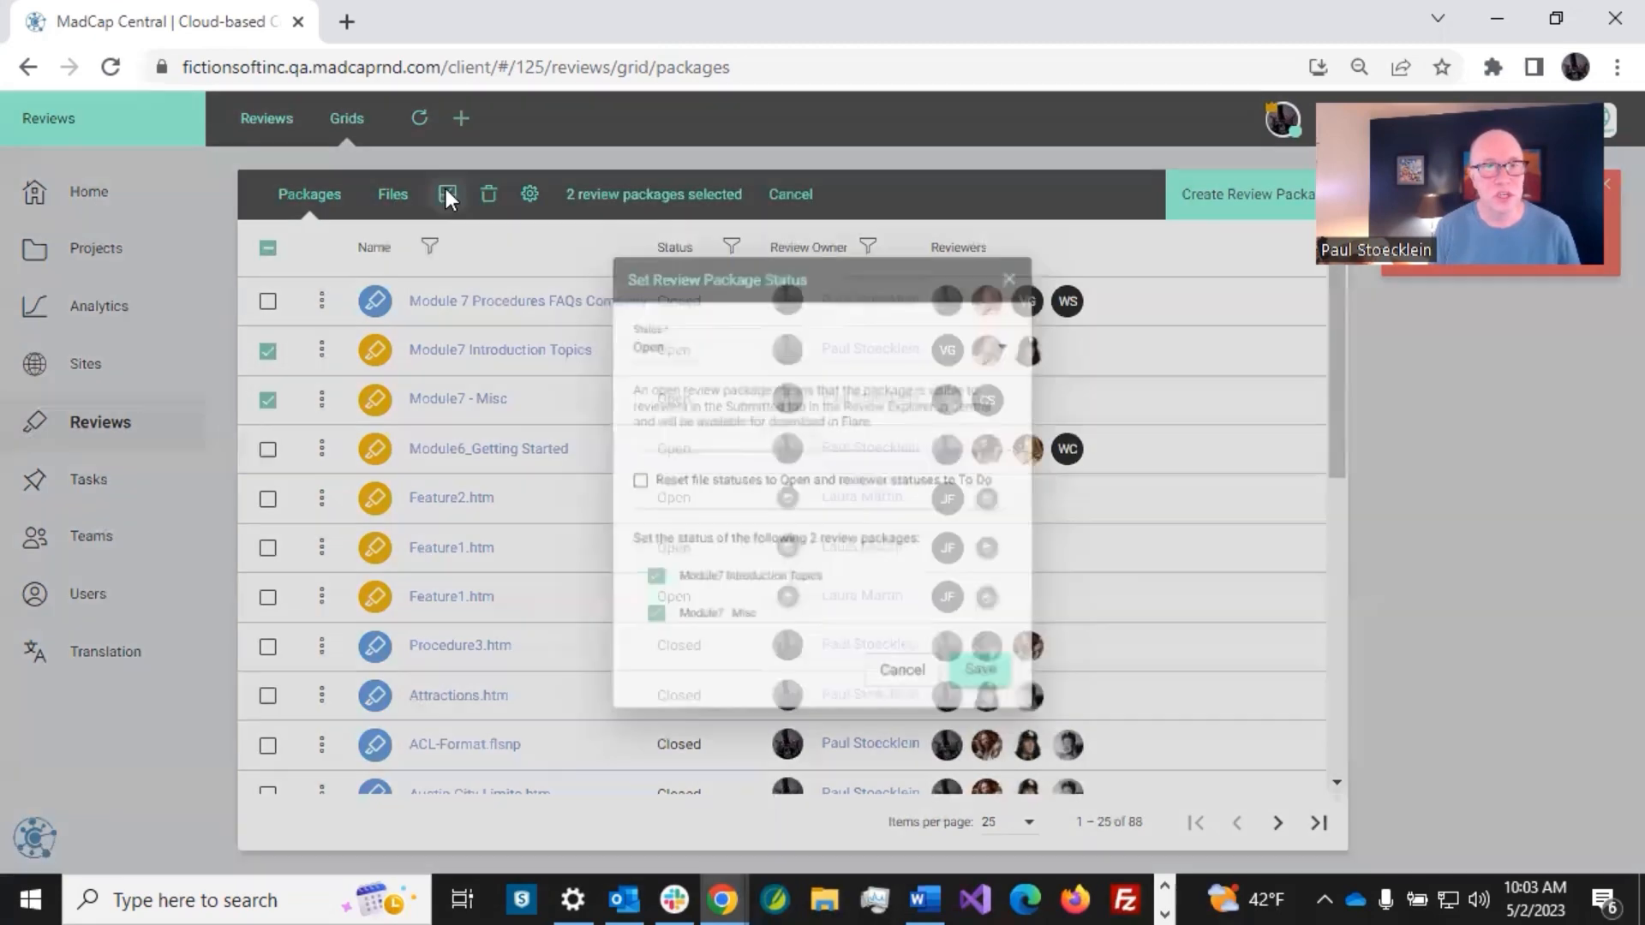
pyautogui.click(932, 687)
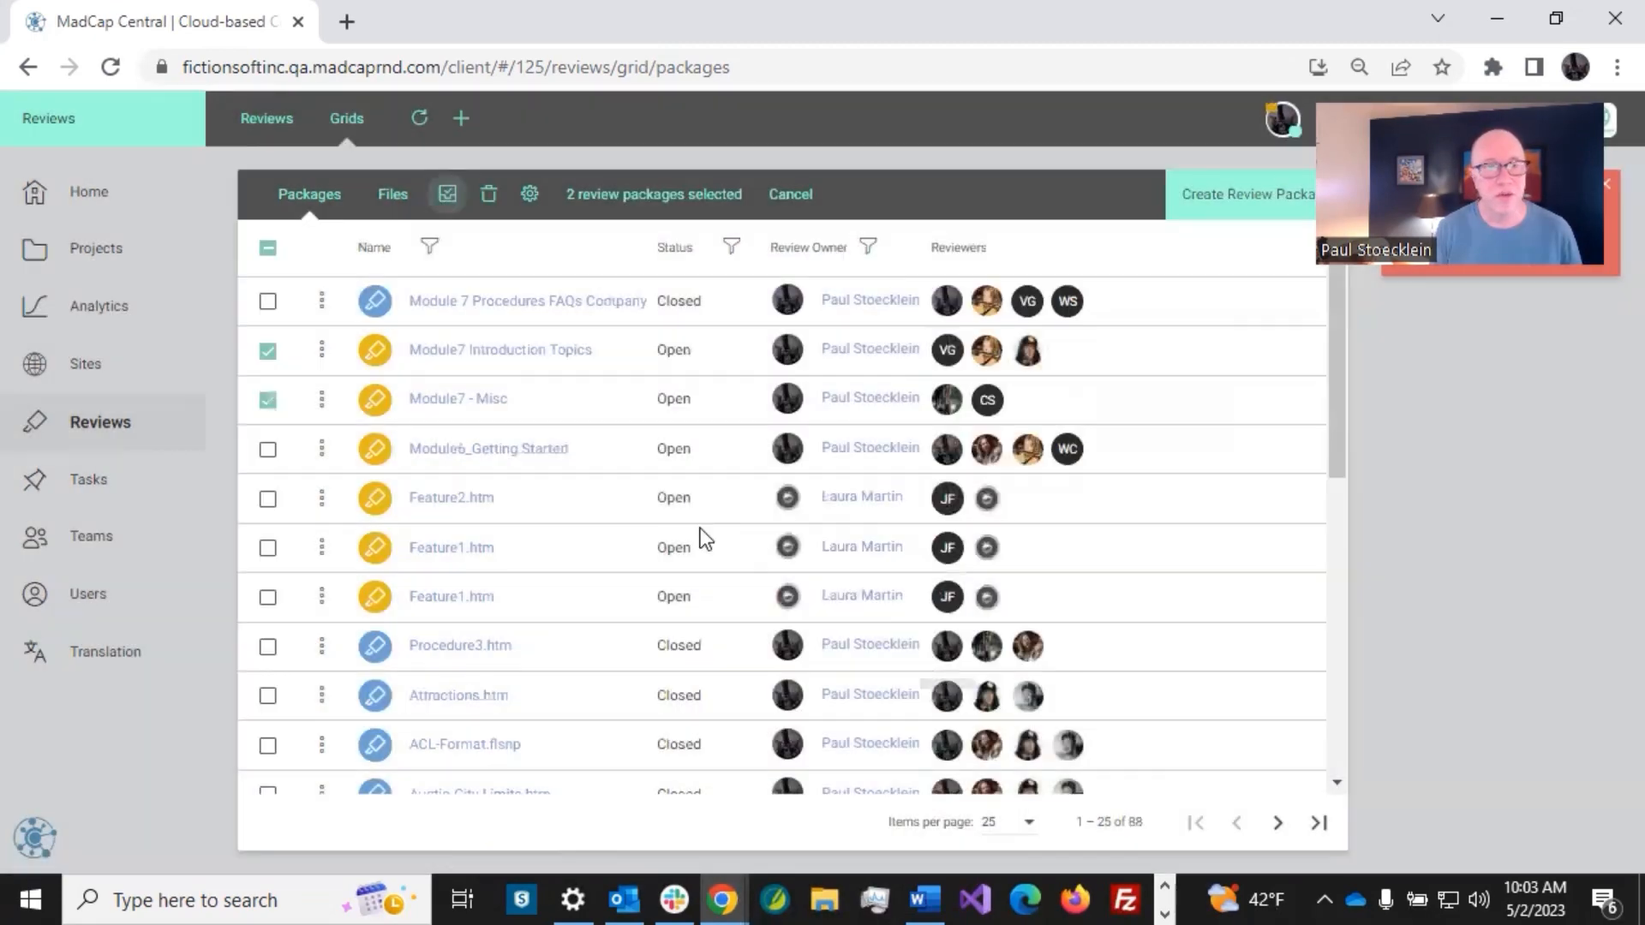
# Set the Module 7 Procedures FAQs Company package's status to Open with reviewer statuses reset to To Do, and save the settings.
pyautogui.click(370, 301)
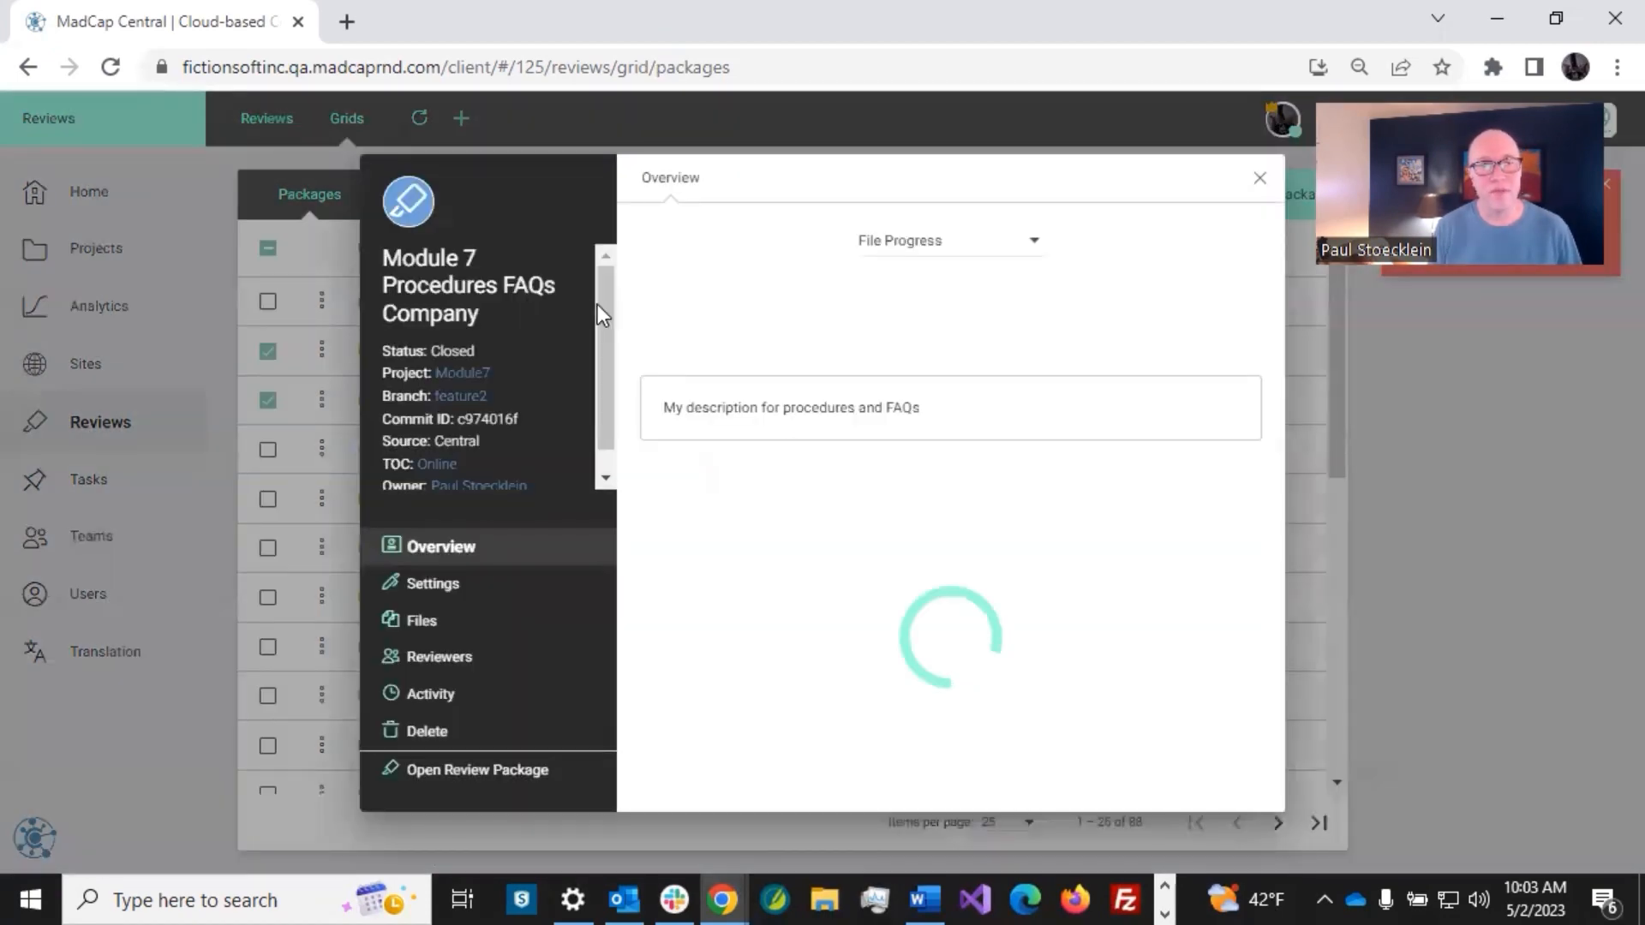
pyautogui.click(462, 585)
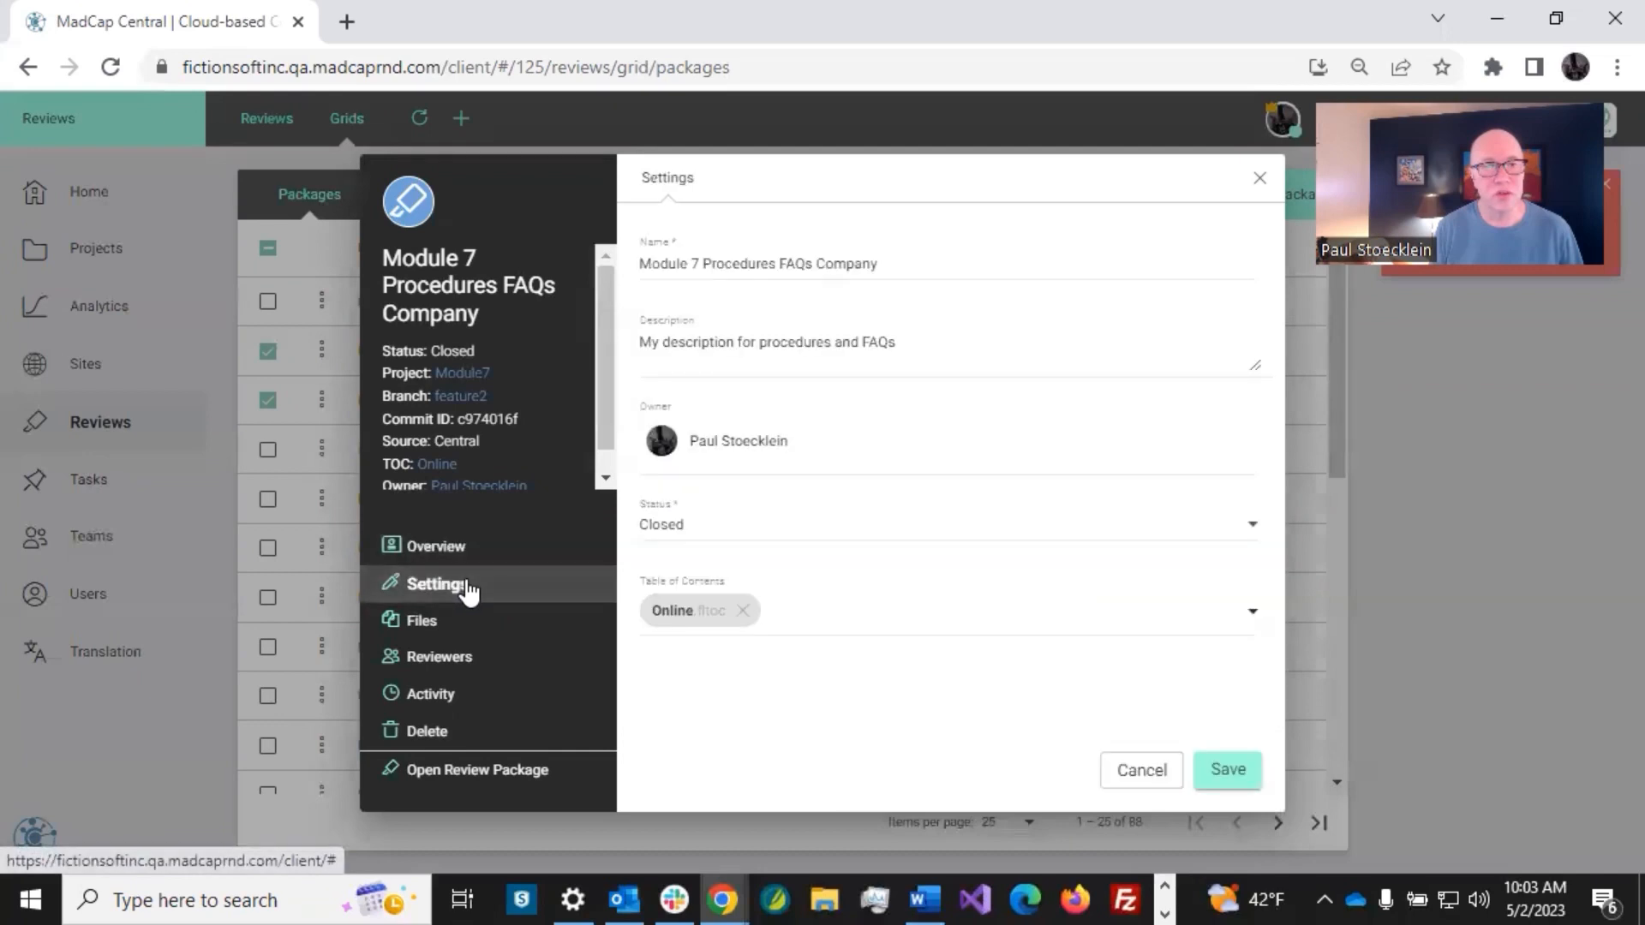
pyautogui.click(725, 531)
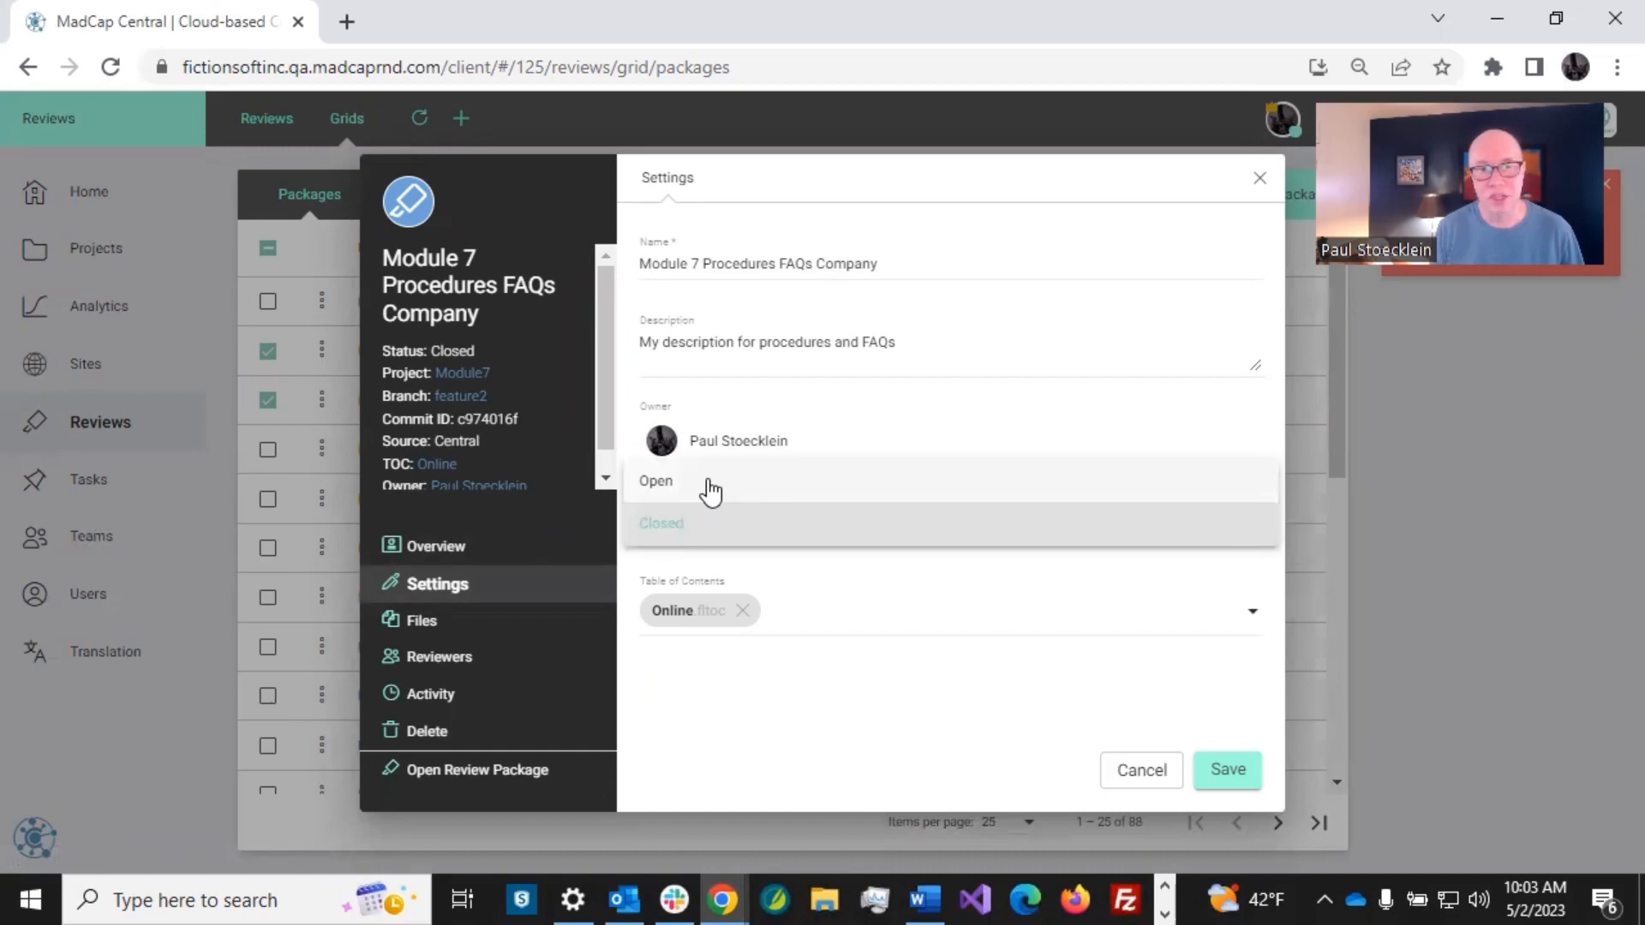
pyautogui.click(709, 487)
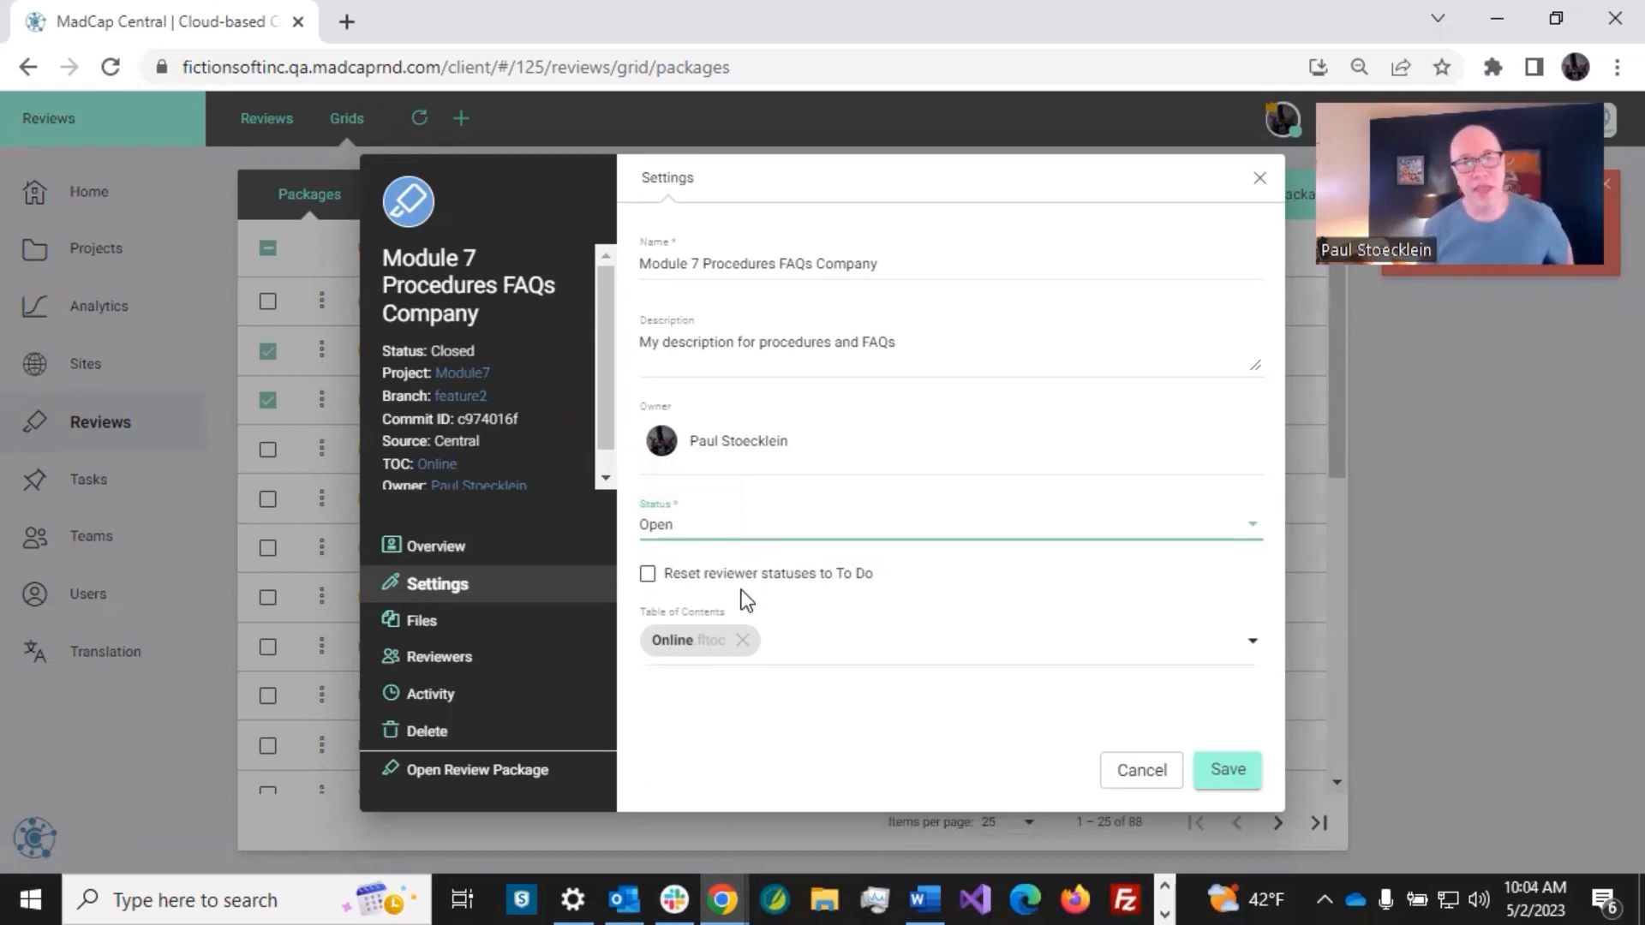
pyautogui.click(647, 576)
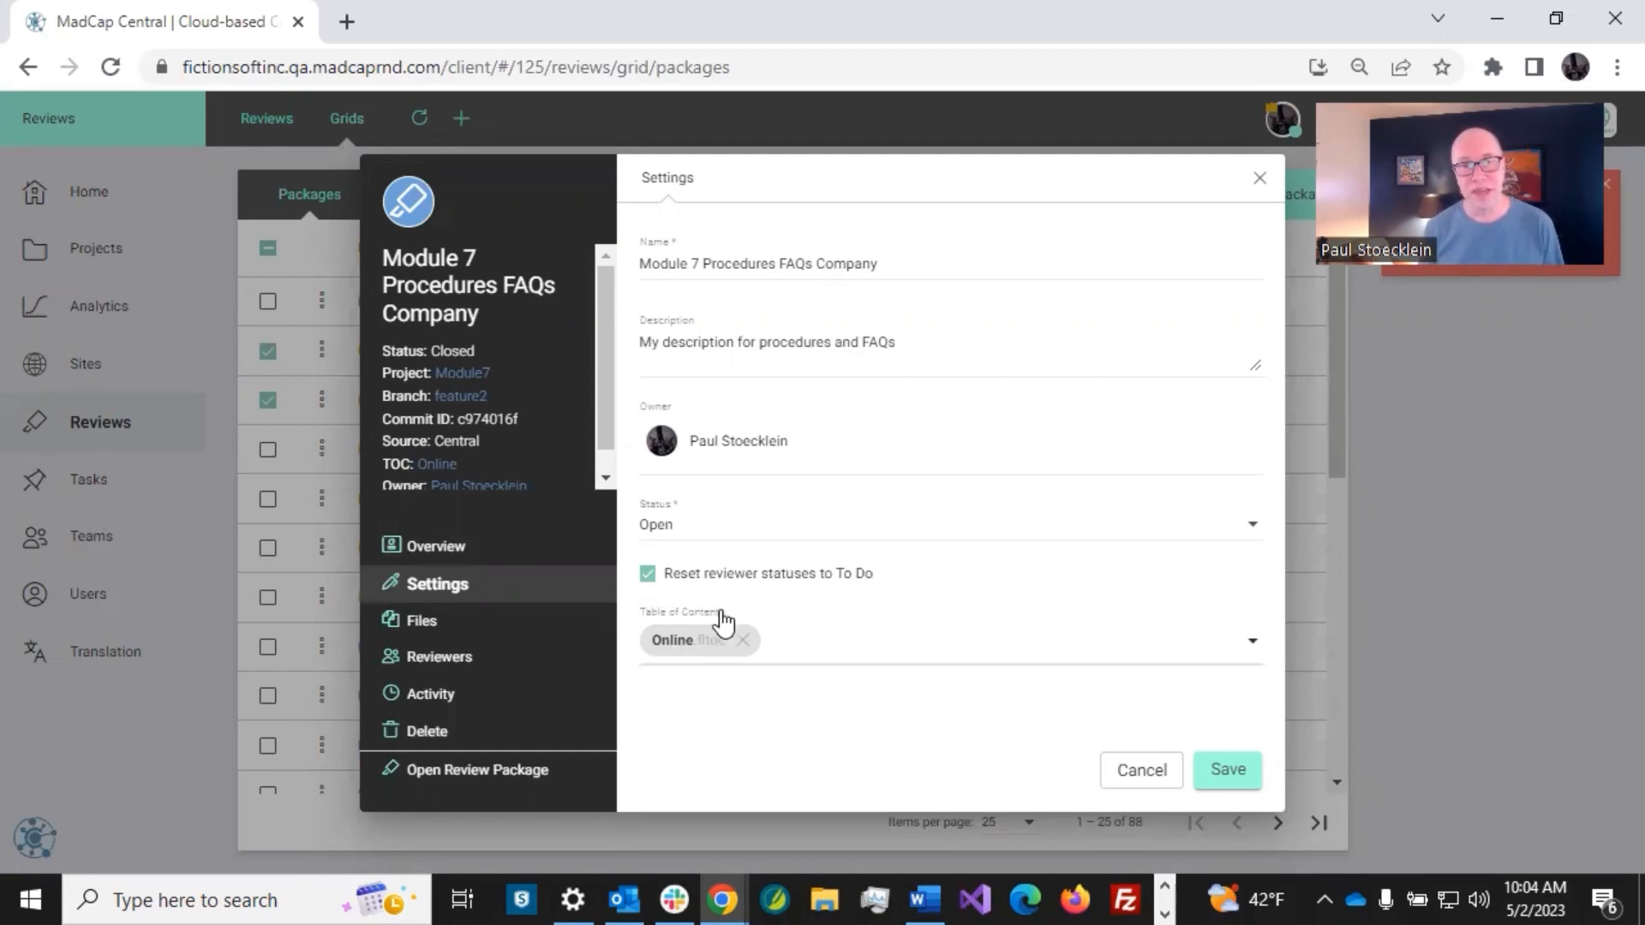
pyautogui.click(648, 574)
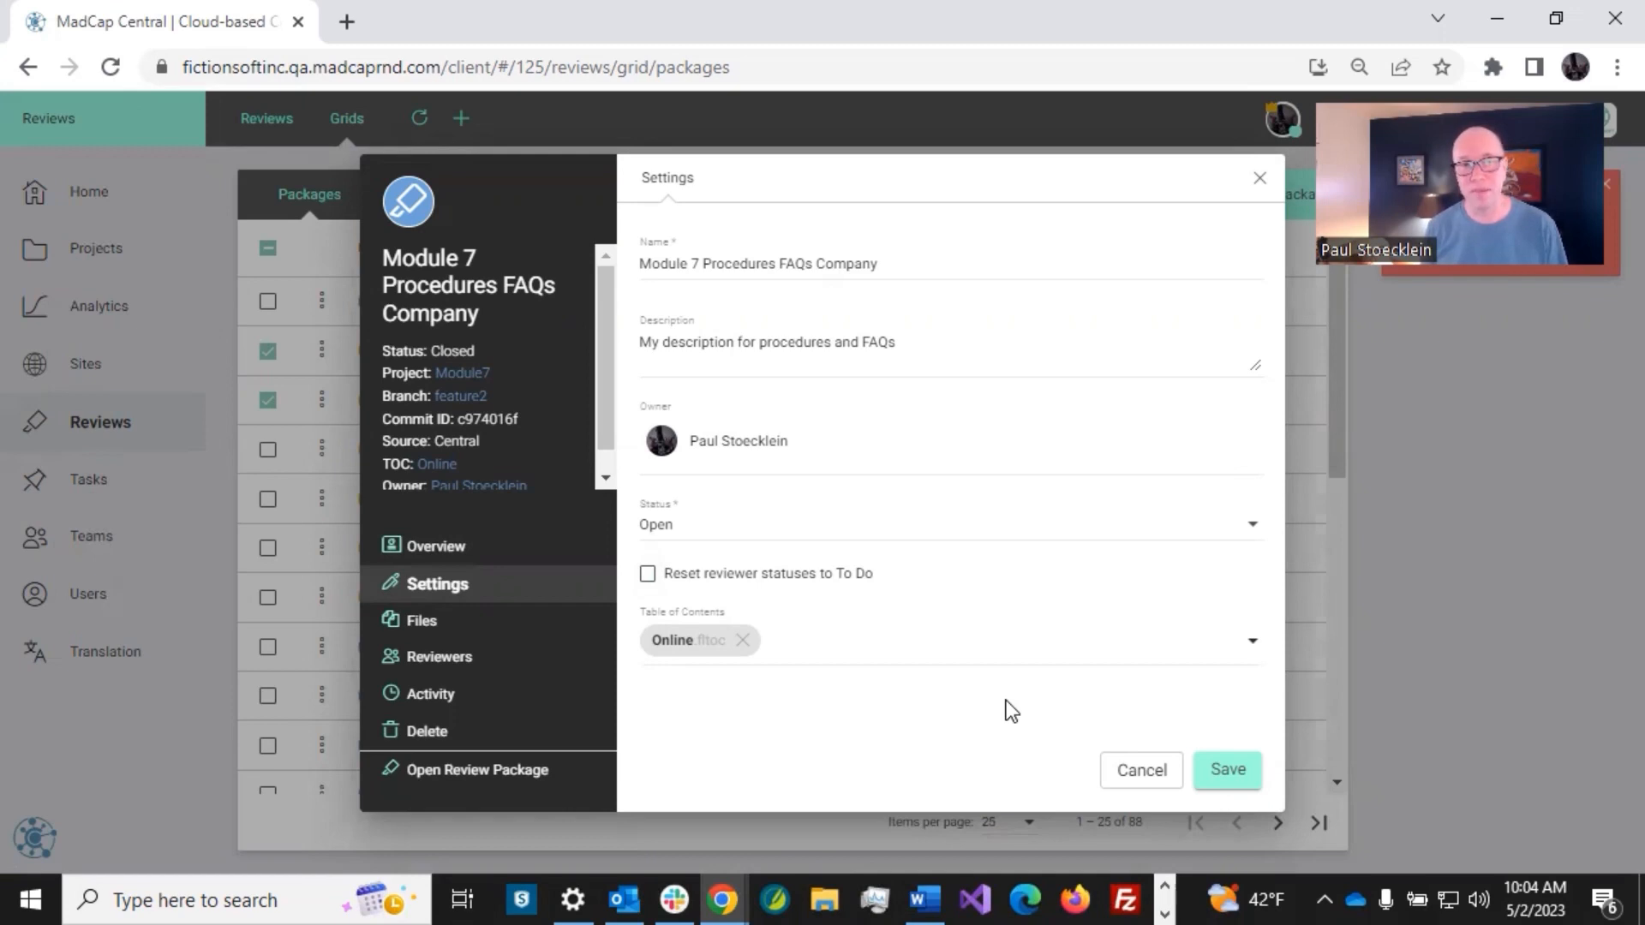
pyautogui.click(649, 574)
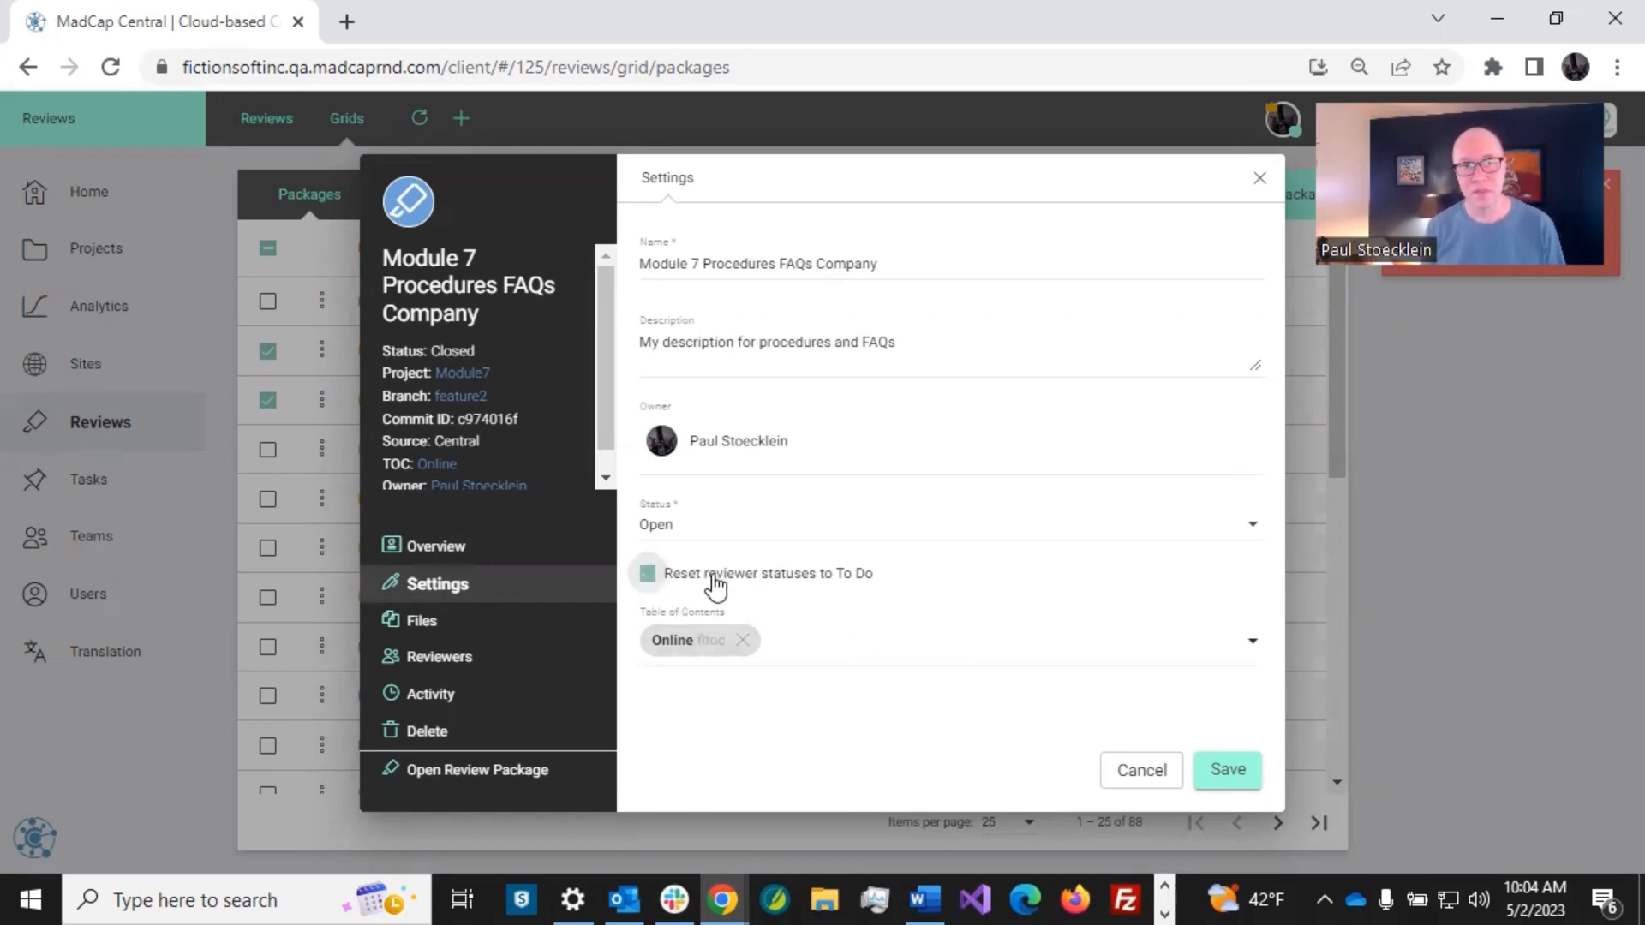
pyautogui.click(1227, 771)
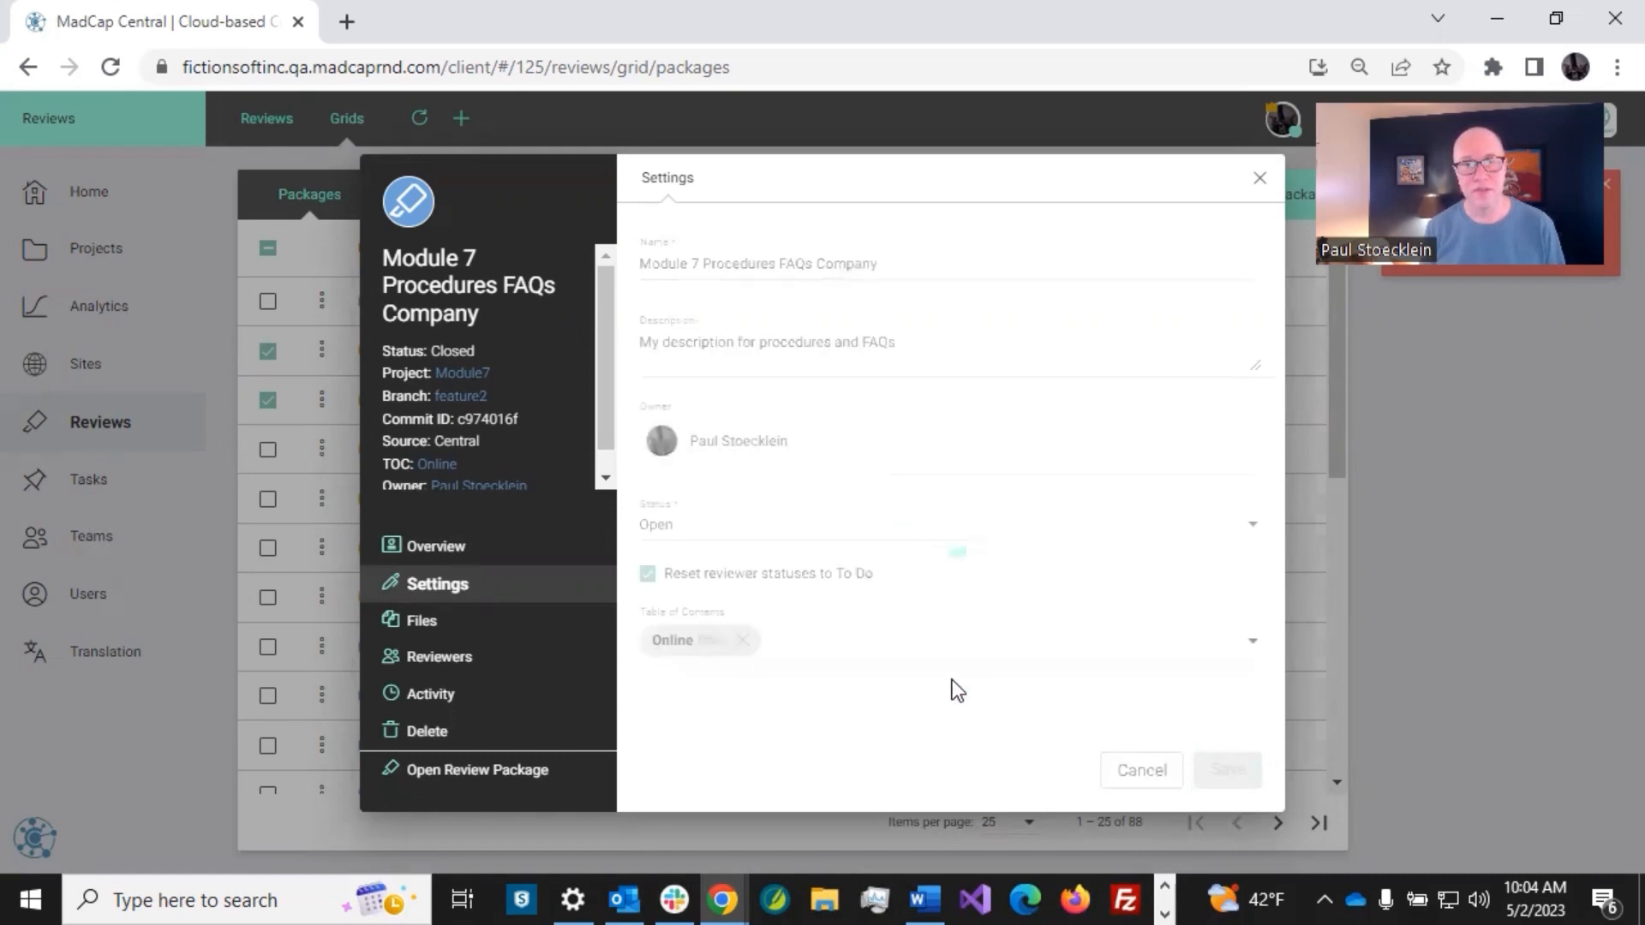
pyautogui.click(1259, 178)
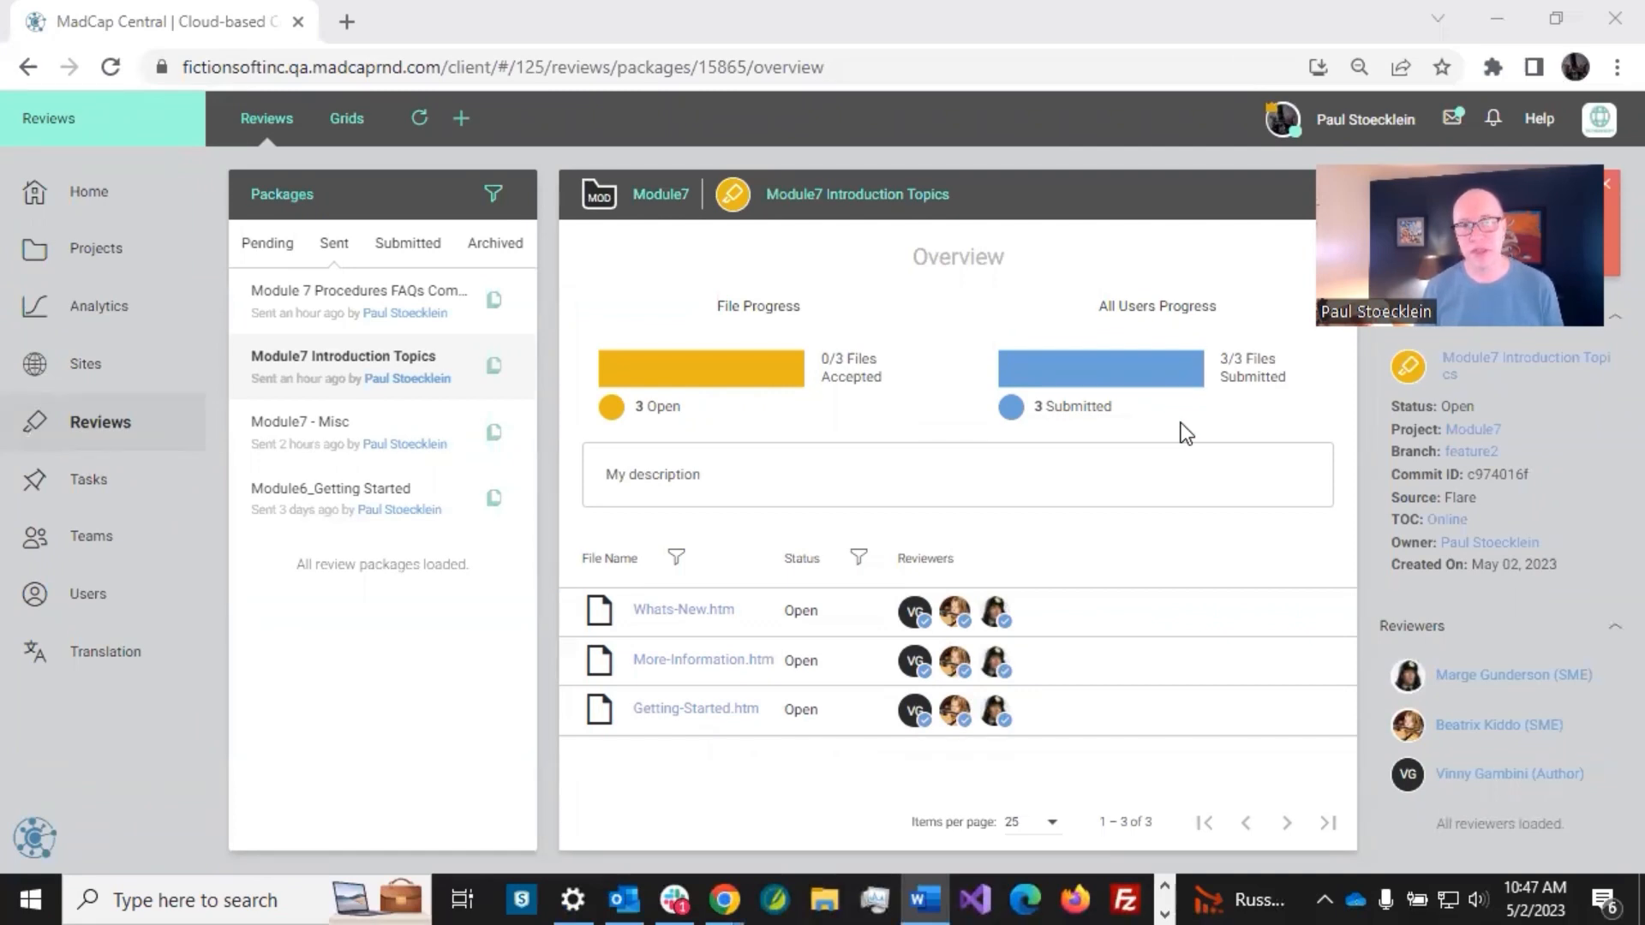
# Examine the delivery and Reviews notification options in the user profile without saving changes.
pyautogui.click(1275, 124)
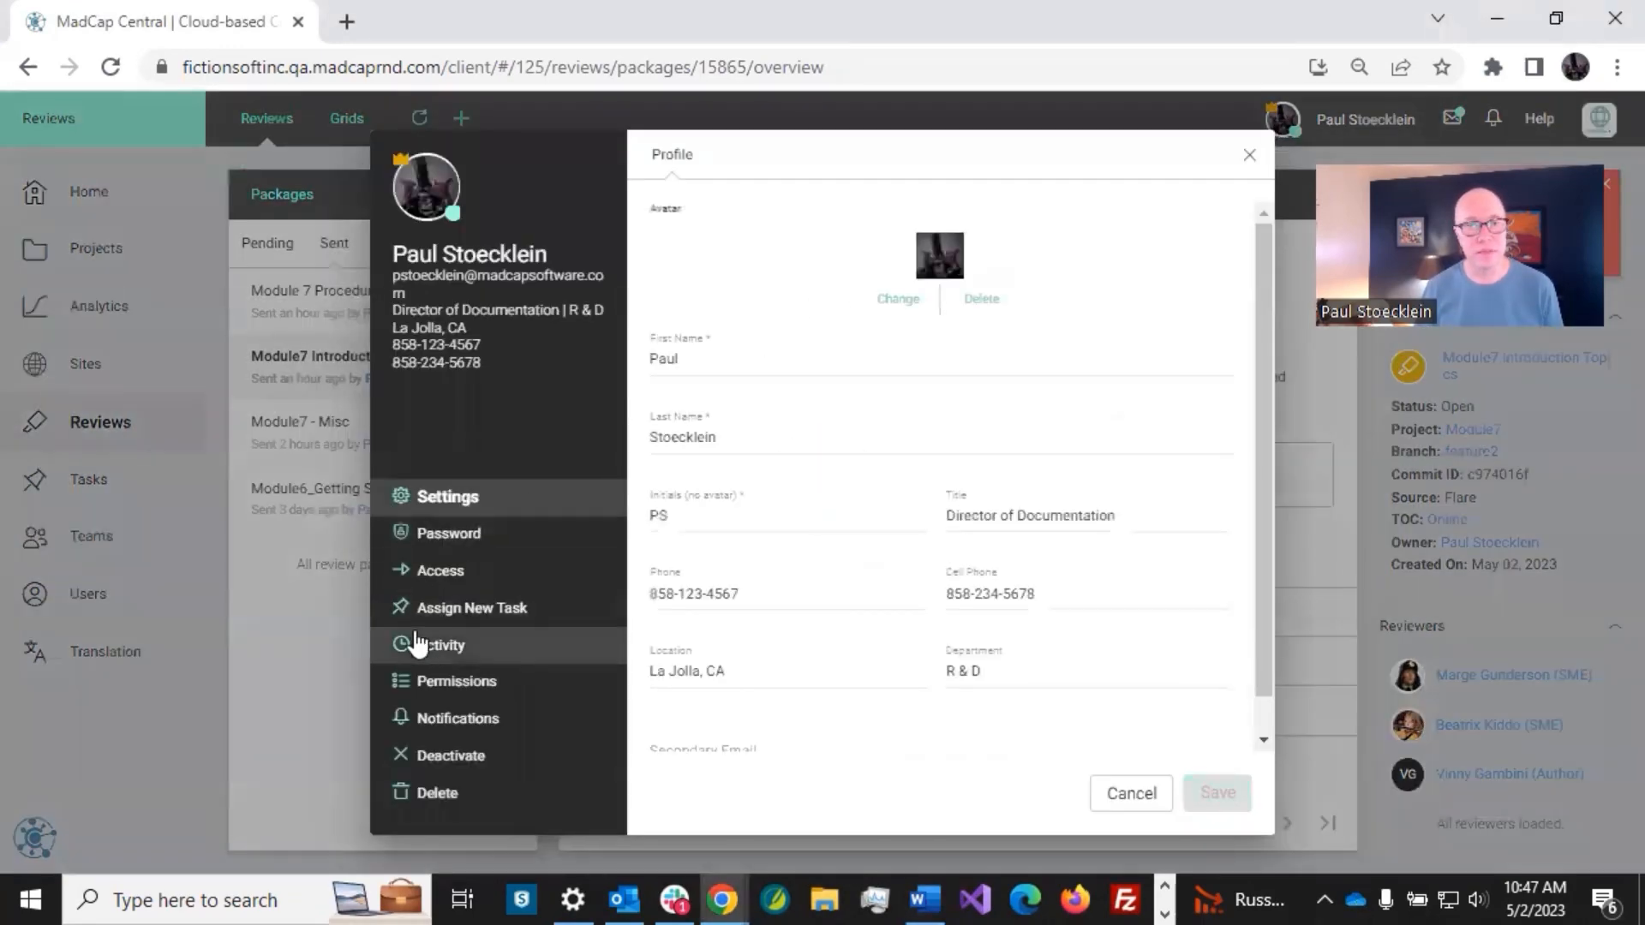
pyautogui.click(433, 720)
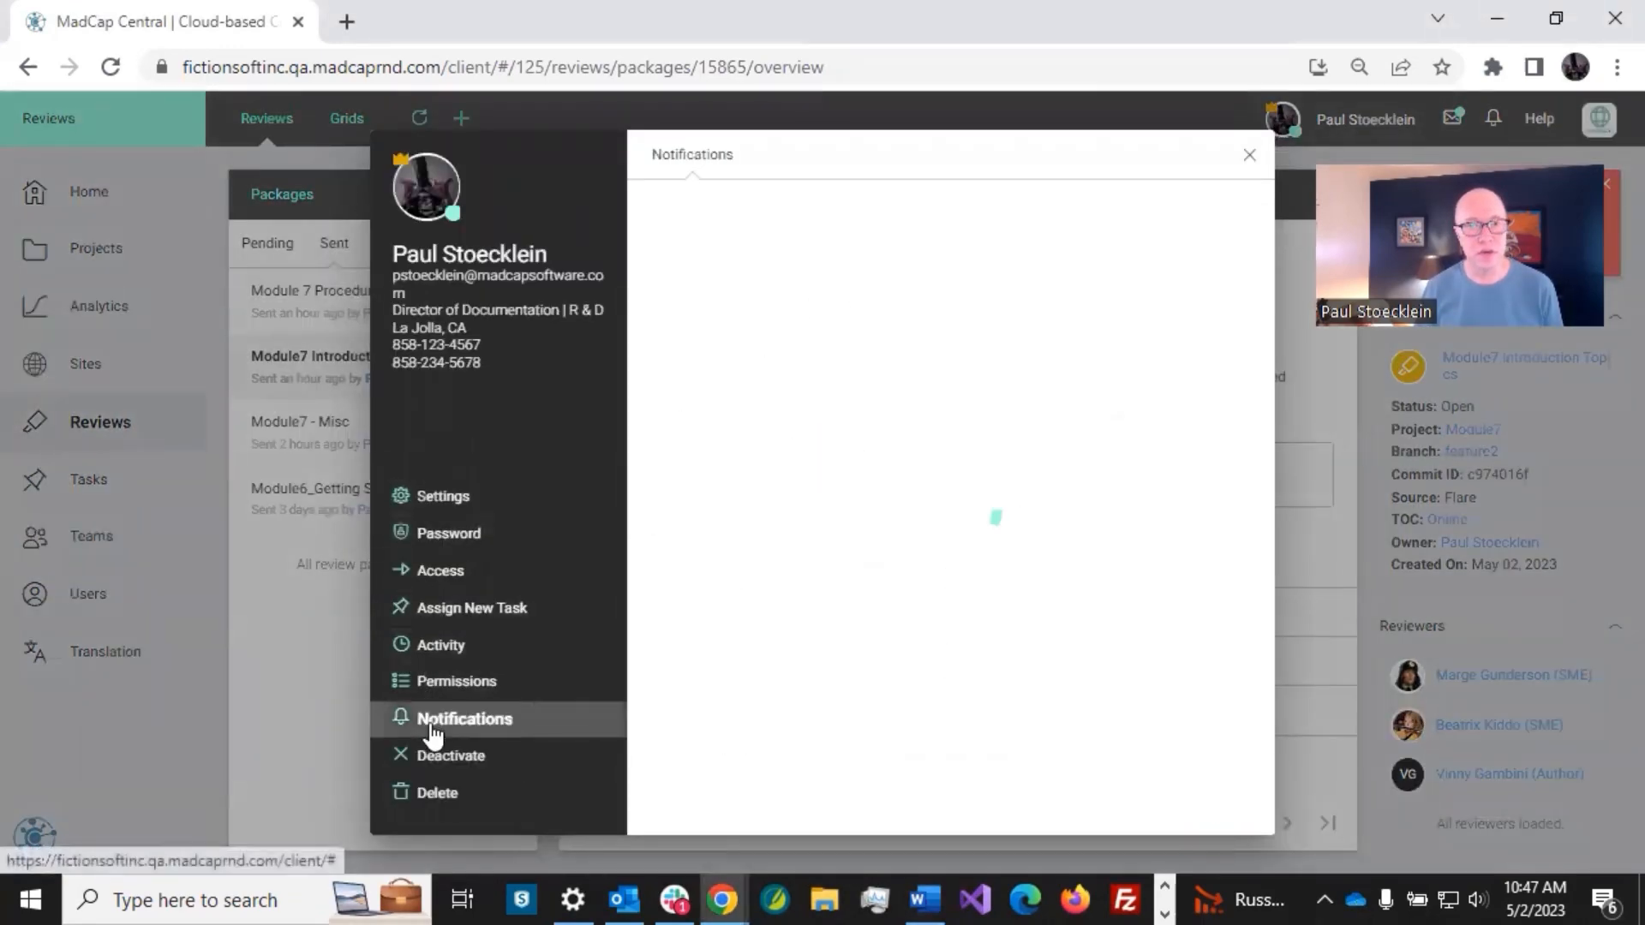
pyautogui.scroll(-5, 845, 521)
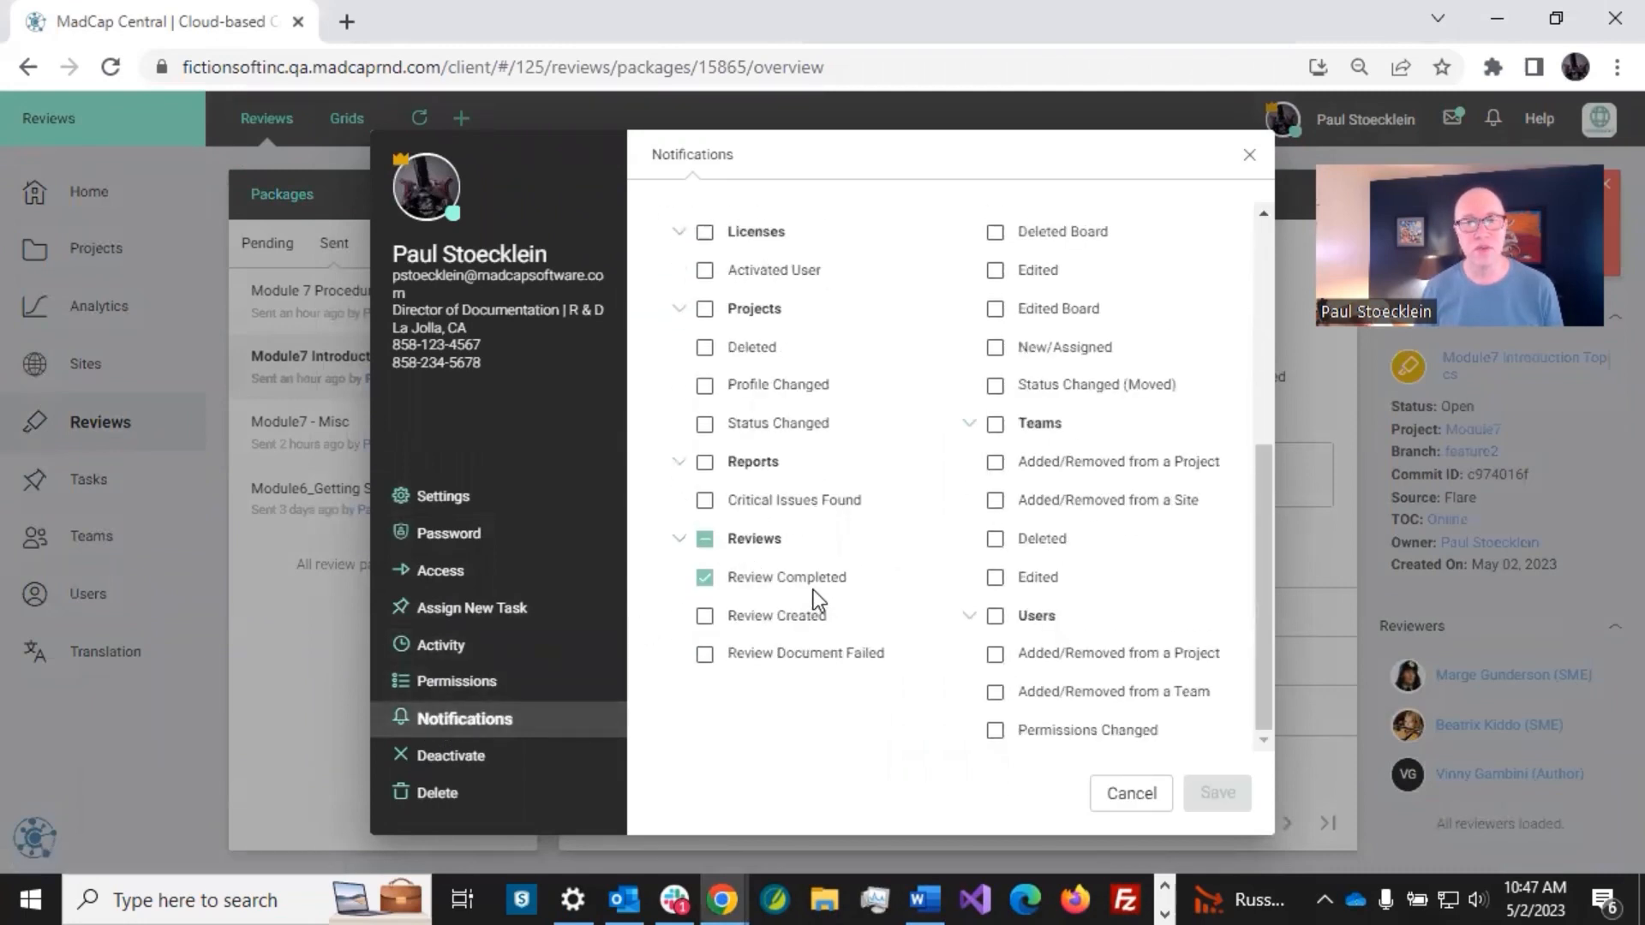
pyautogui.scroll(5, 1044, 660)
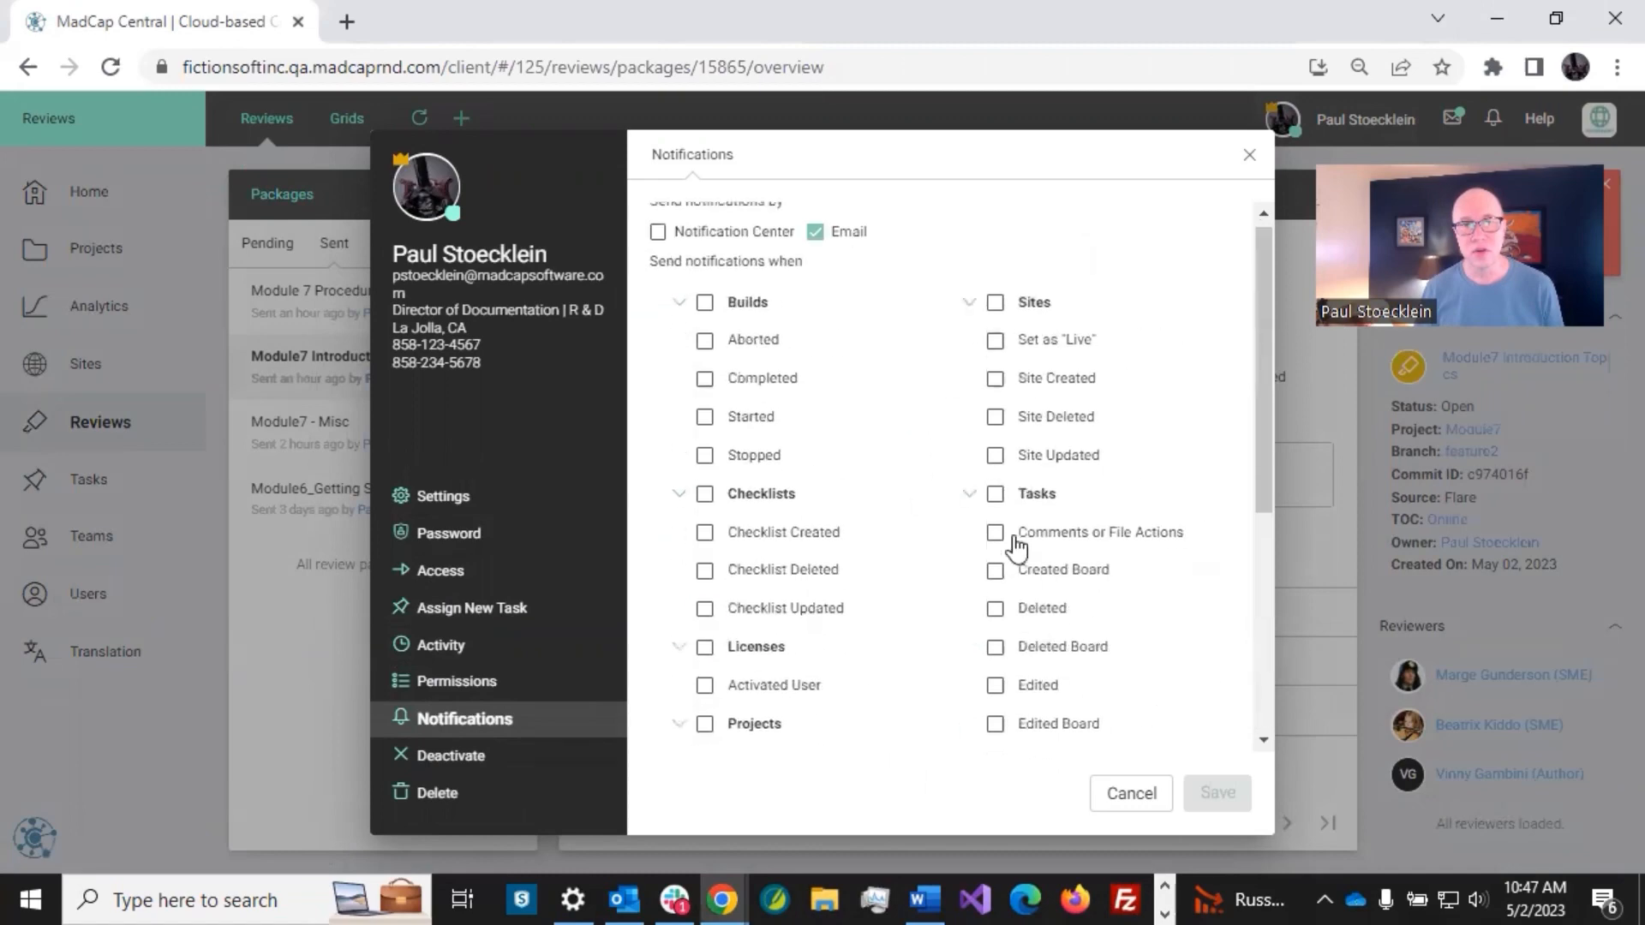
pyautogui.click(1131, 793)
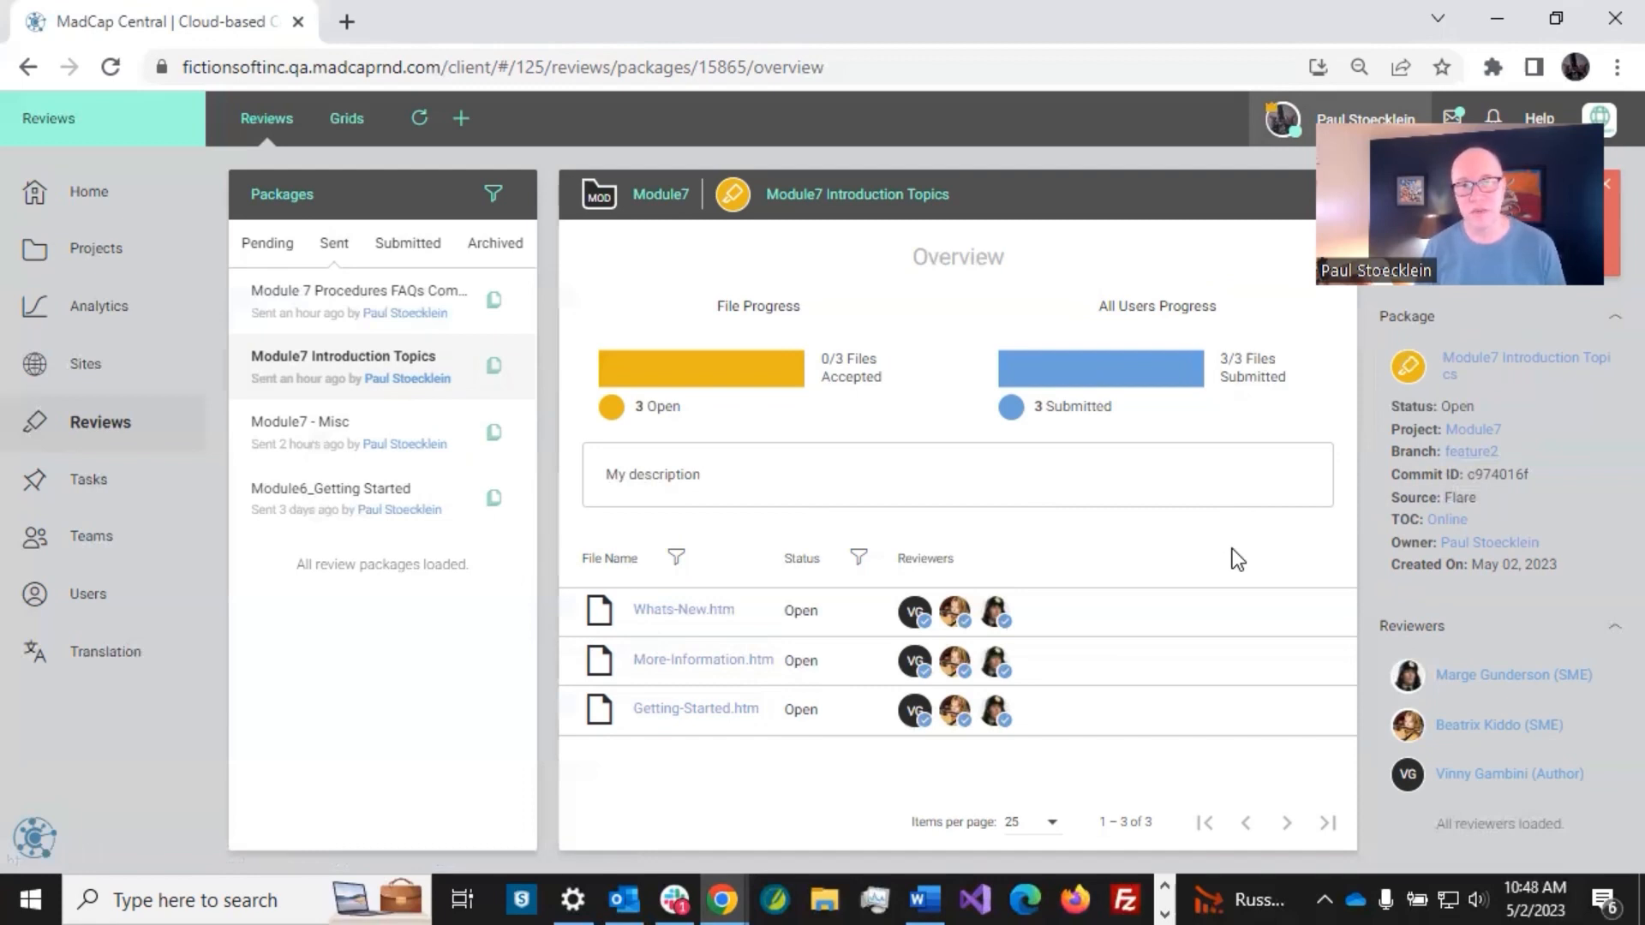
# Switch to MadCap Flare and change the Module7 project's active branch to feature2.
pyautogui.click(1496, 18)
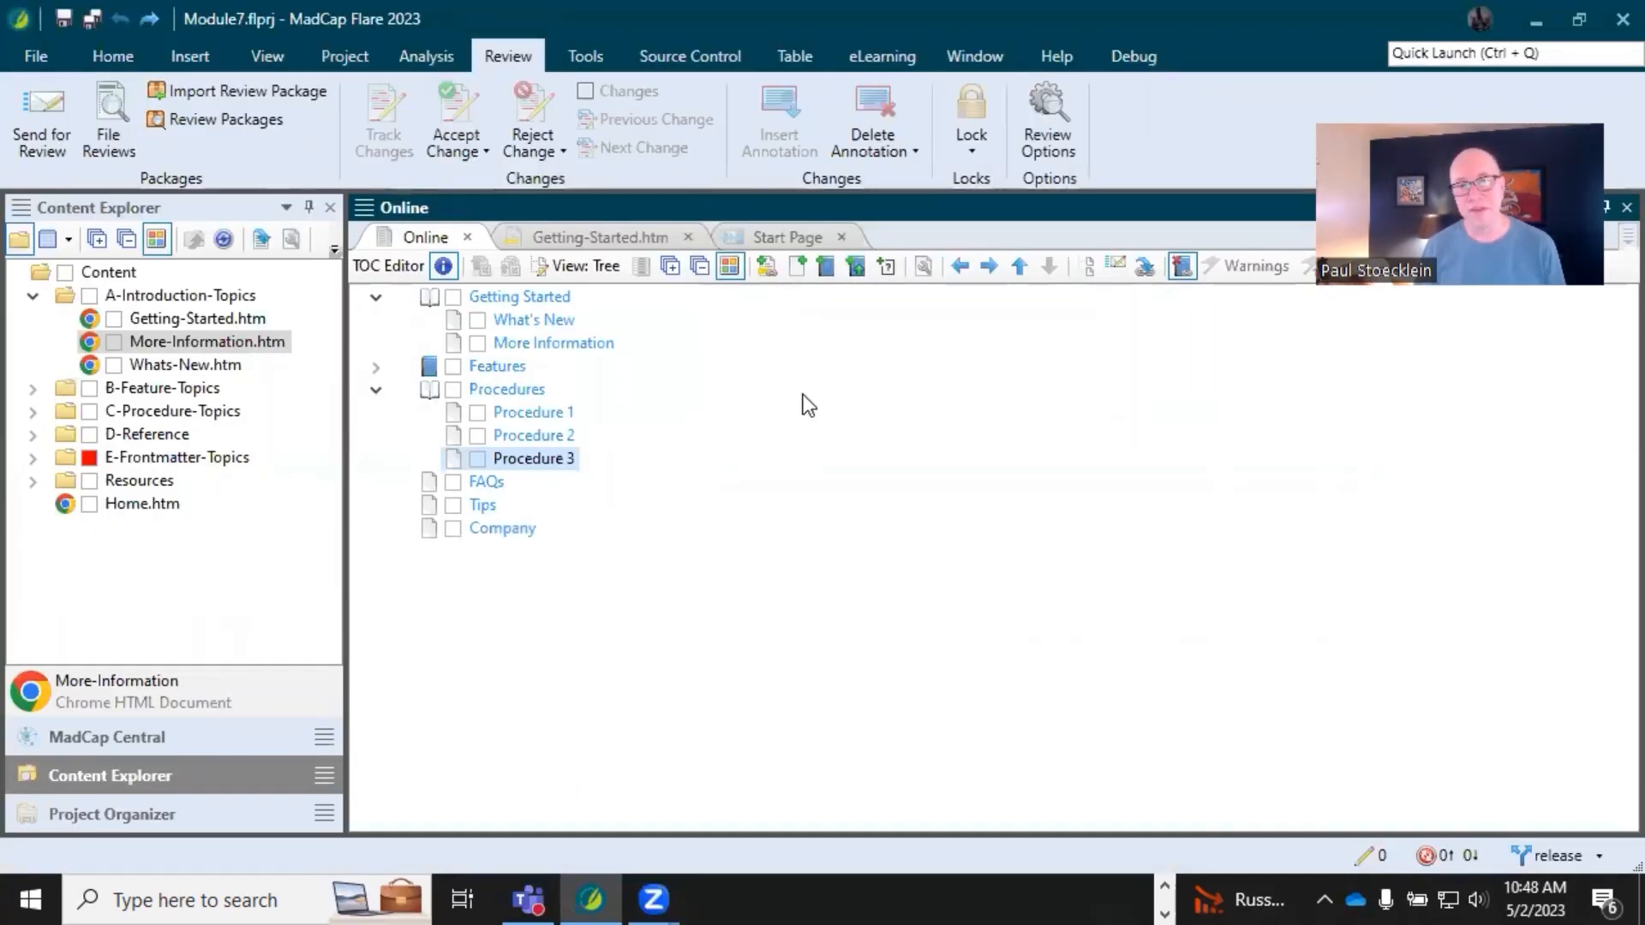
pyautogui.click(1600, 856)
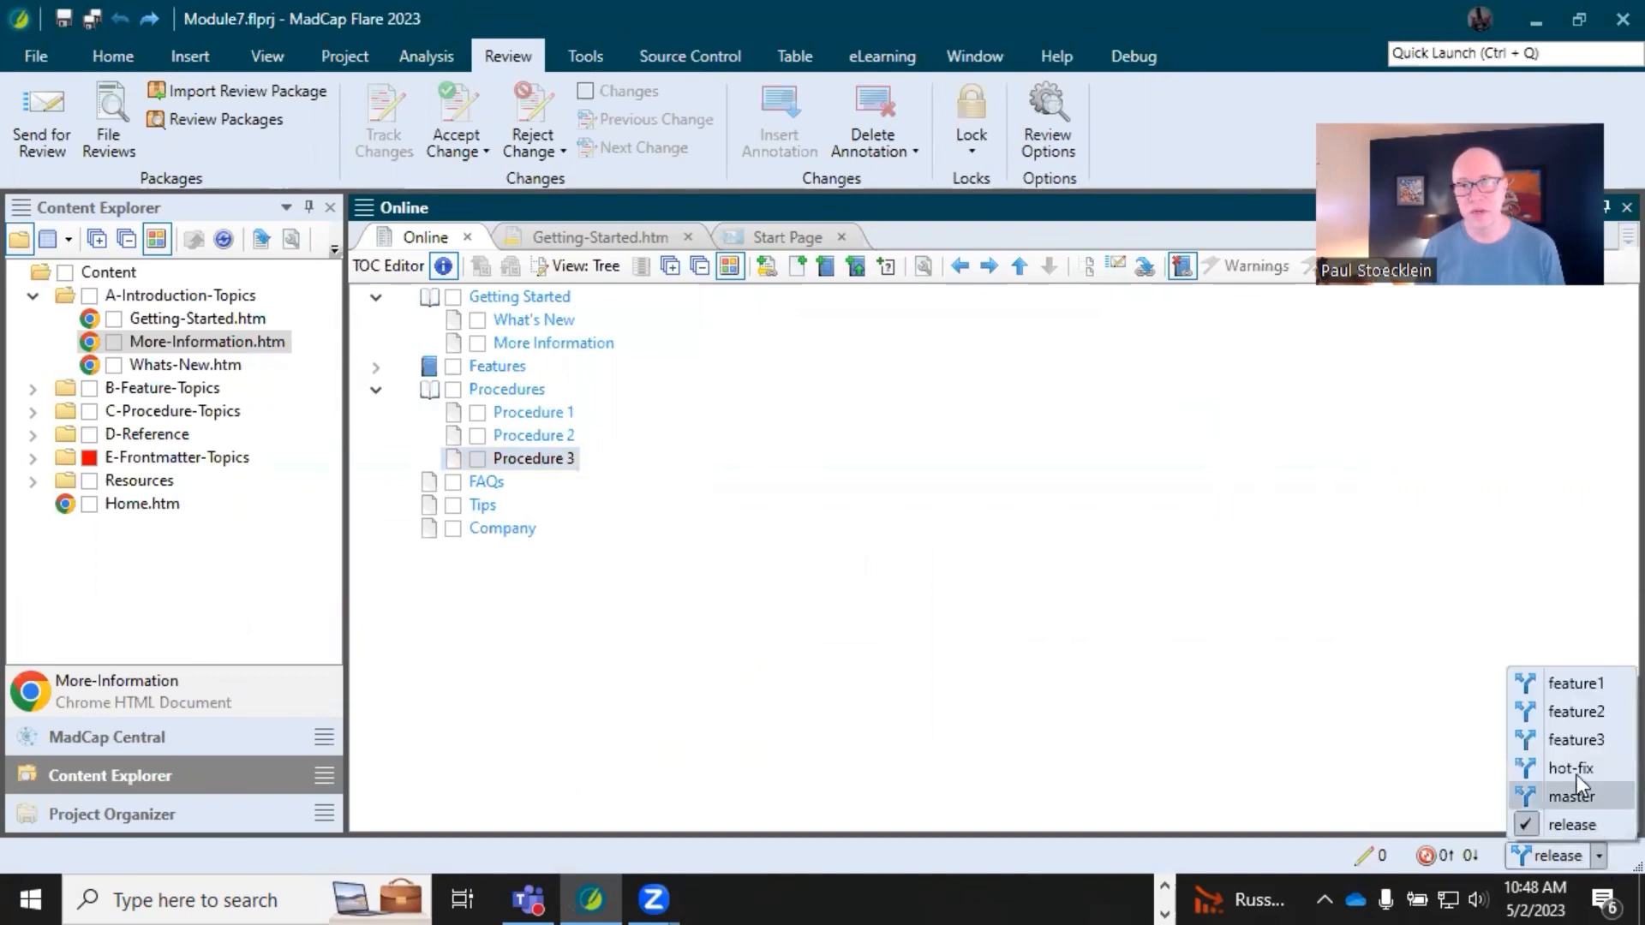
pyautogui.click(1566, 713)
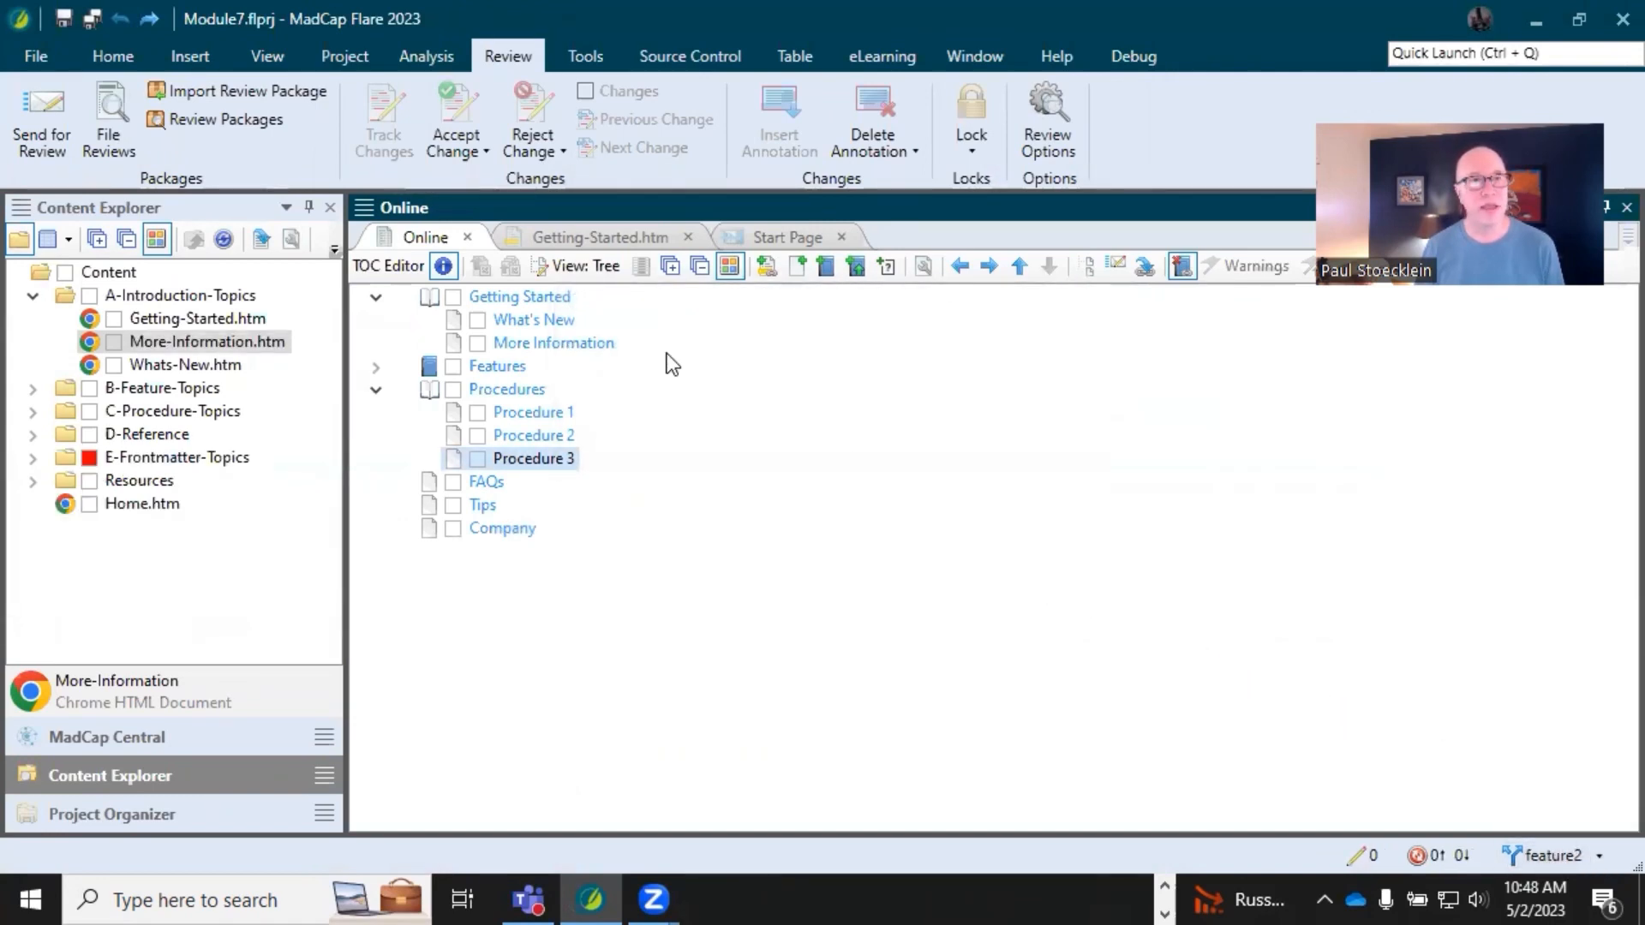
# Load the submitted MadCap Central reviews into the File Reviews Inbox and widen the pane to show the file details.
pyautogui.click(116, 115)
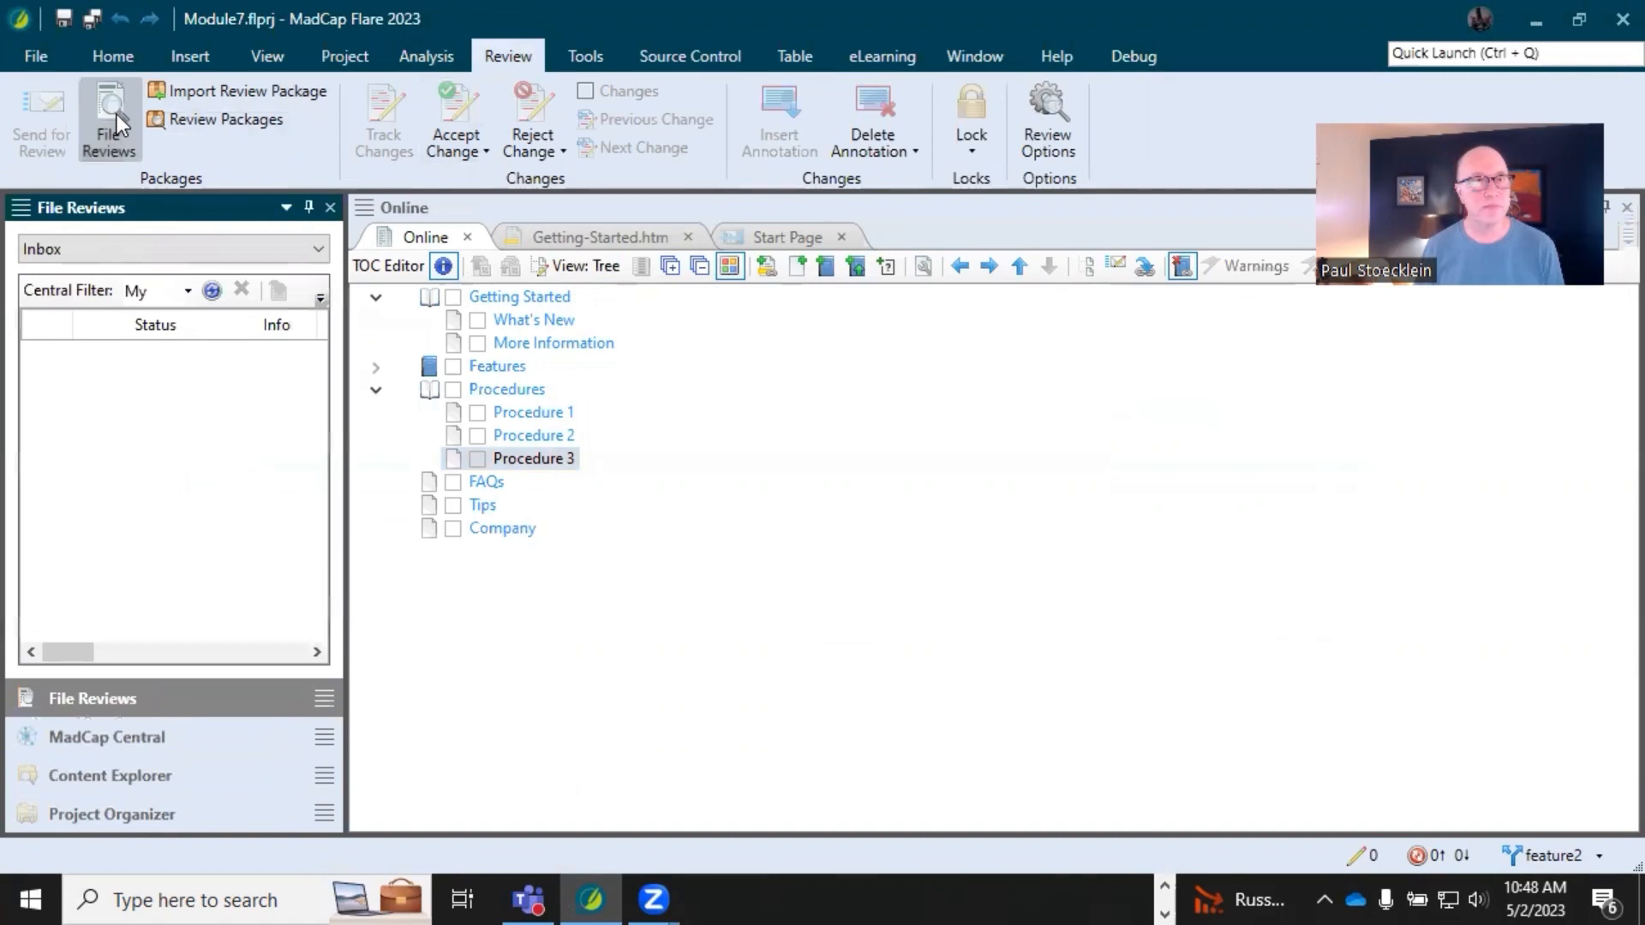
pyautogui.click(212, 288)
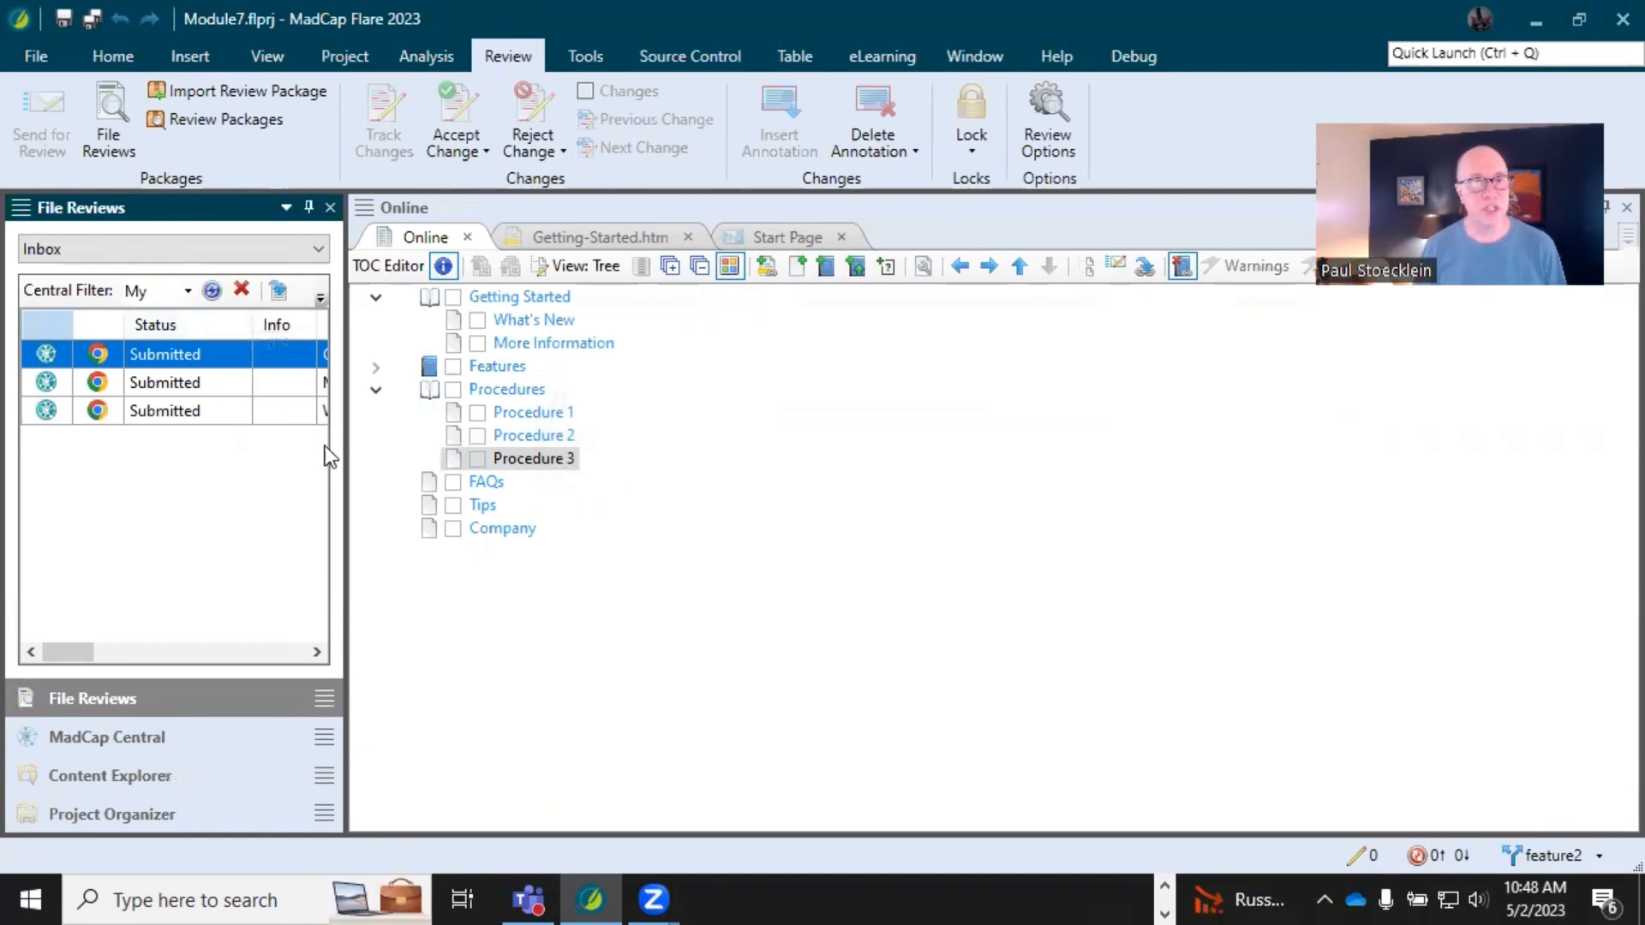
pyautogui.moveTo(342, 450); pyautogui.dragTo(1124, 455)
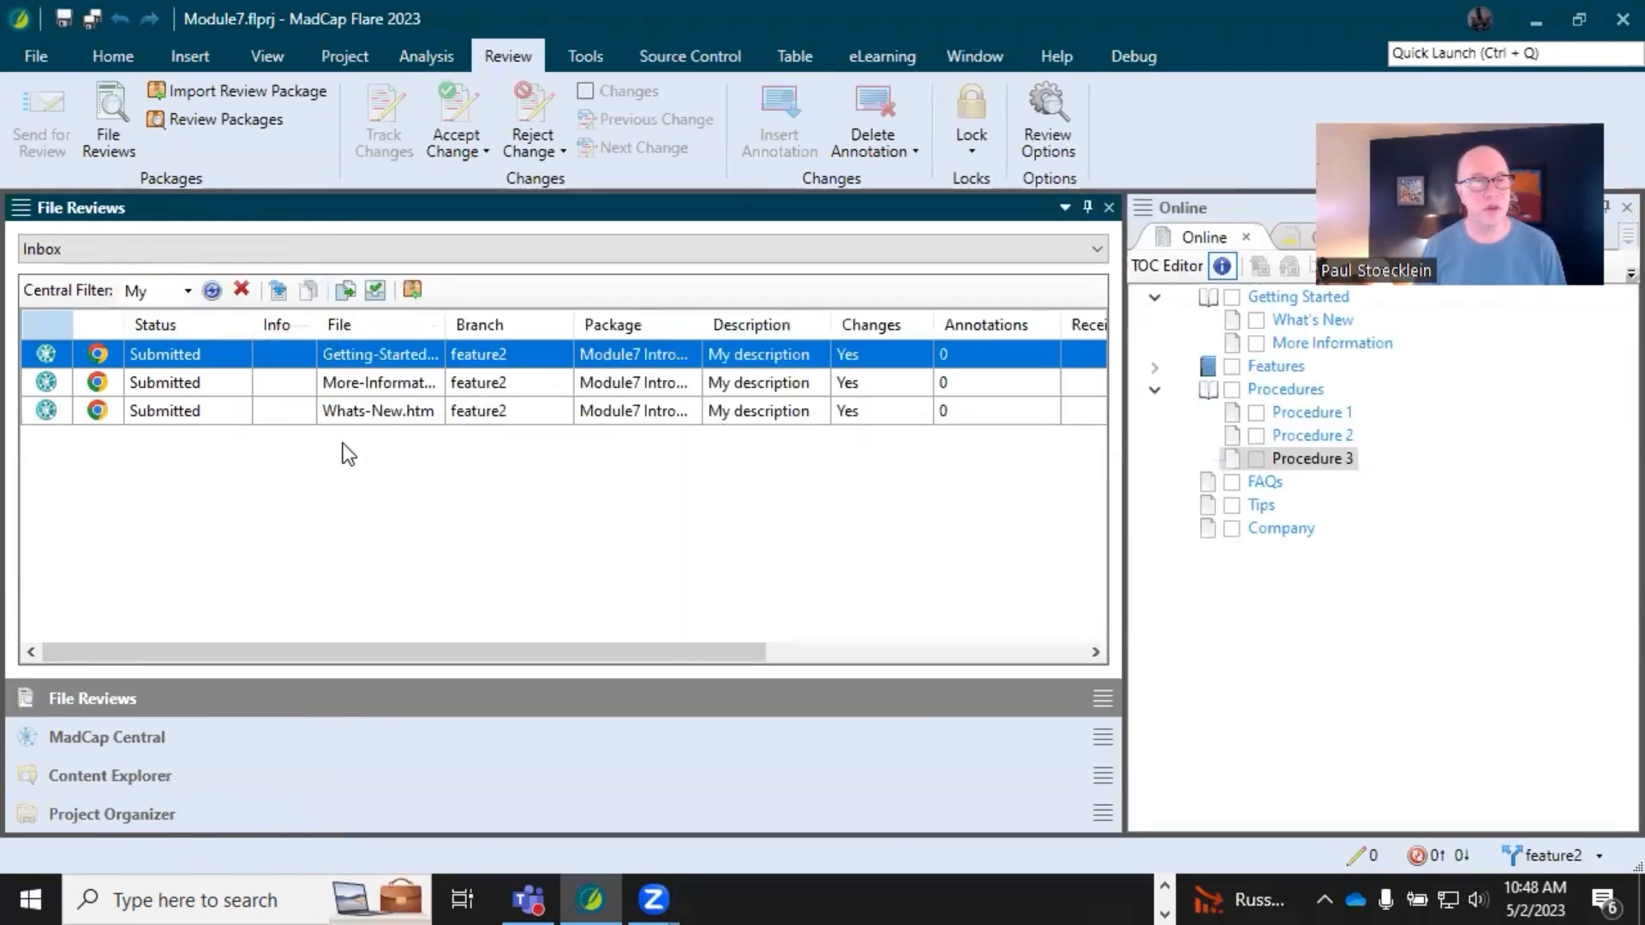
# Examine the Sent Files list of file reviews and return to the Inbox in a narrower pane.
pyautogui.click(91, 254)
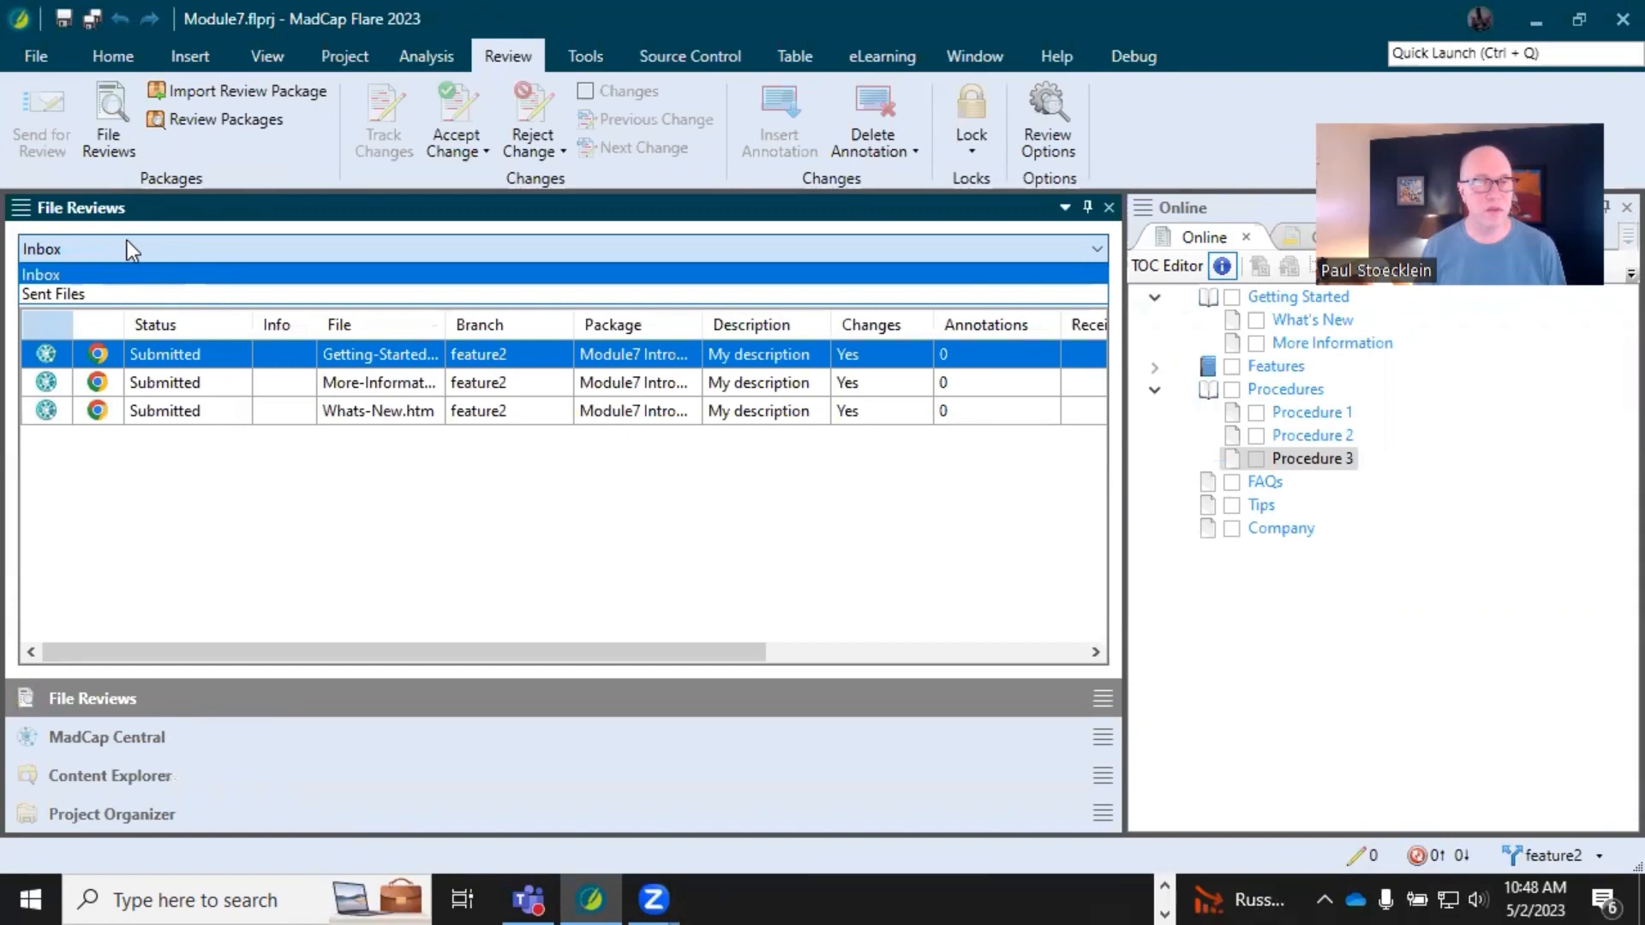
pyautogui.click(125, 293)
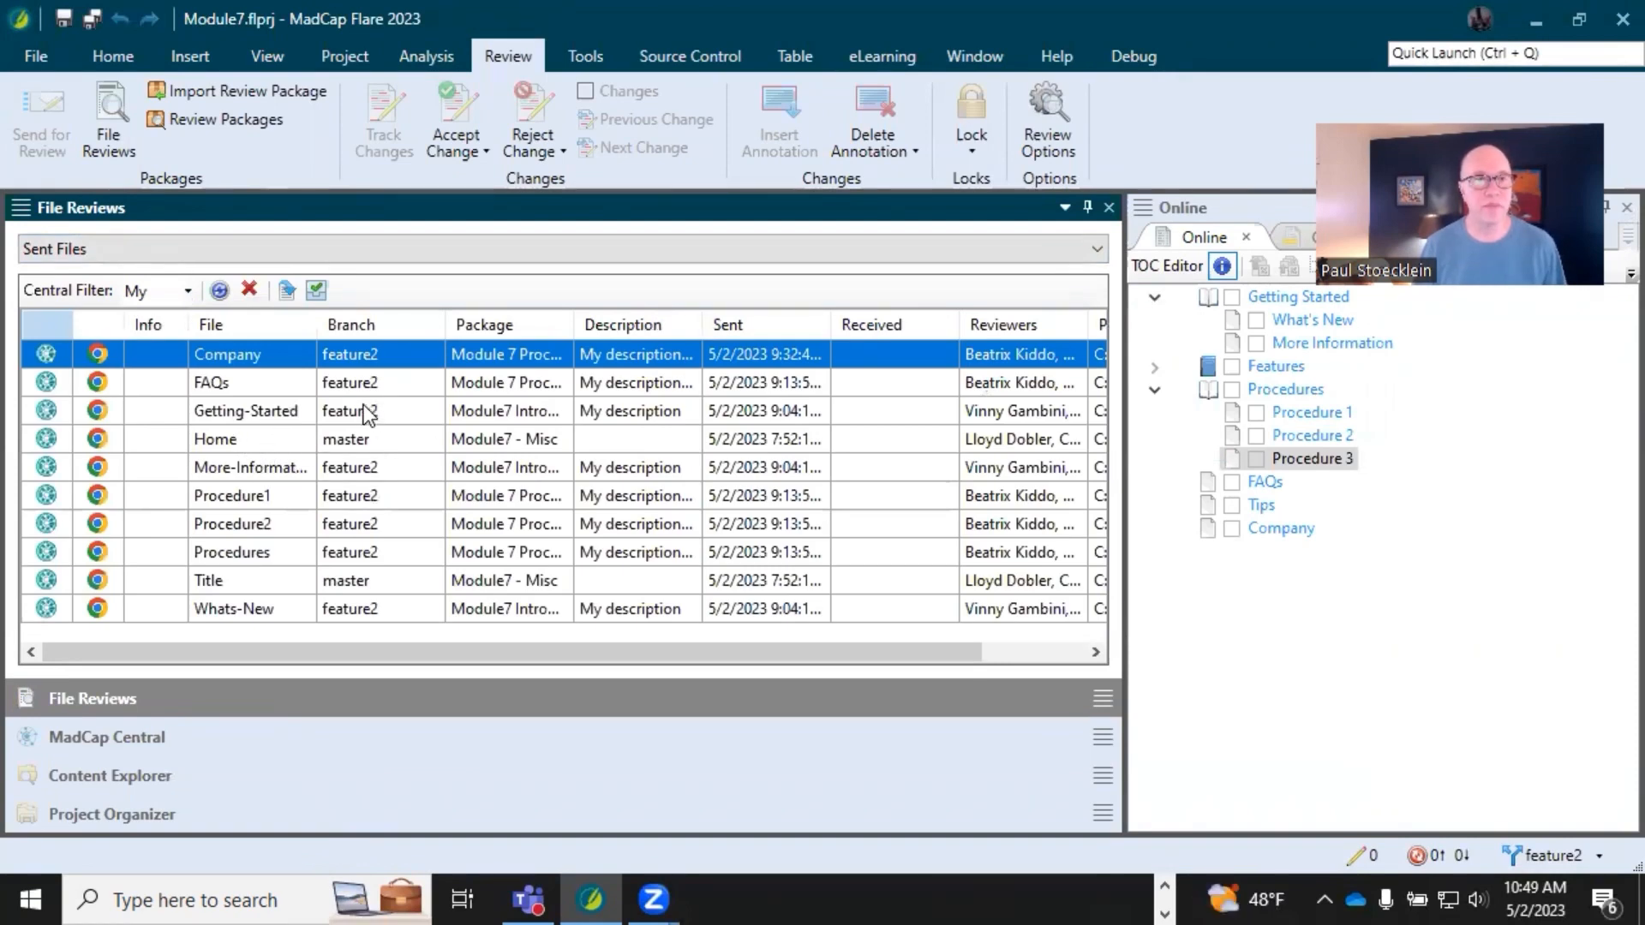
pyautogui.click(167, 250)
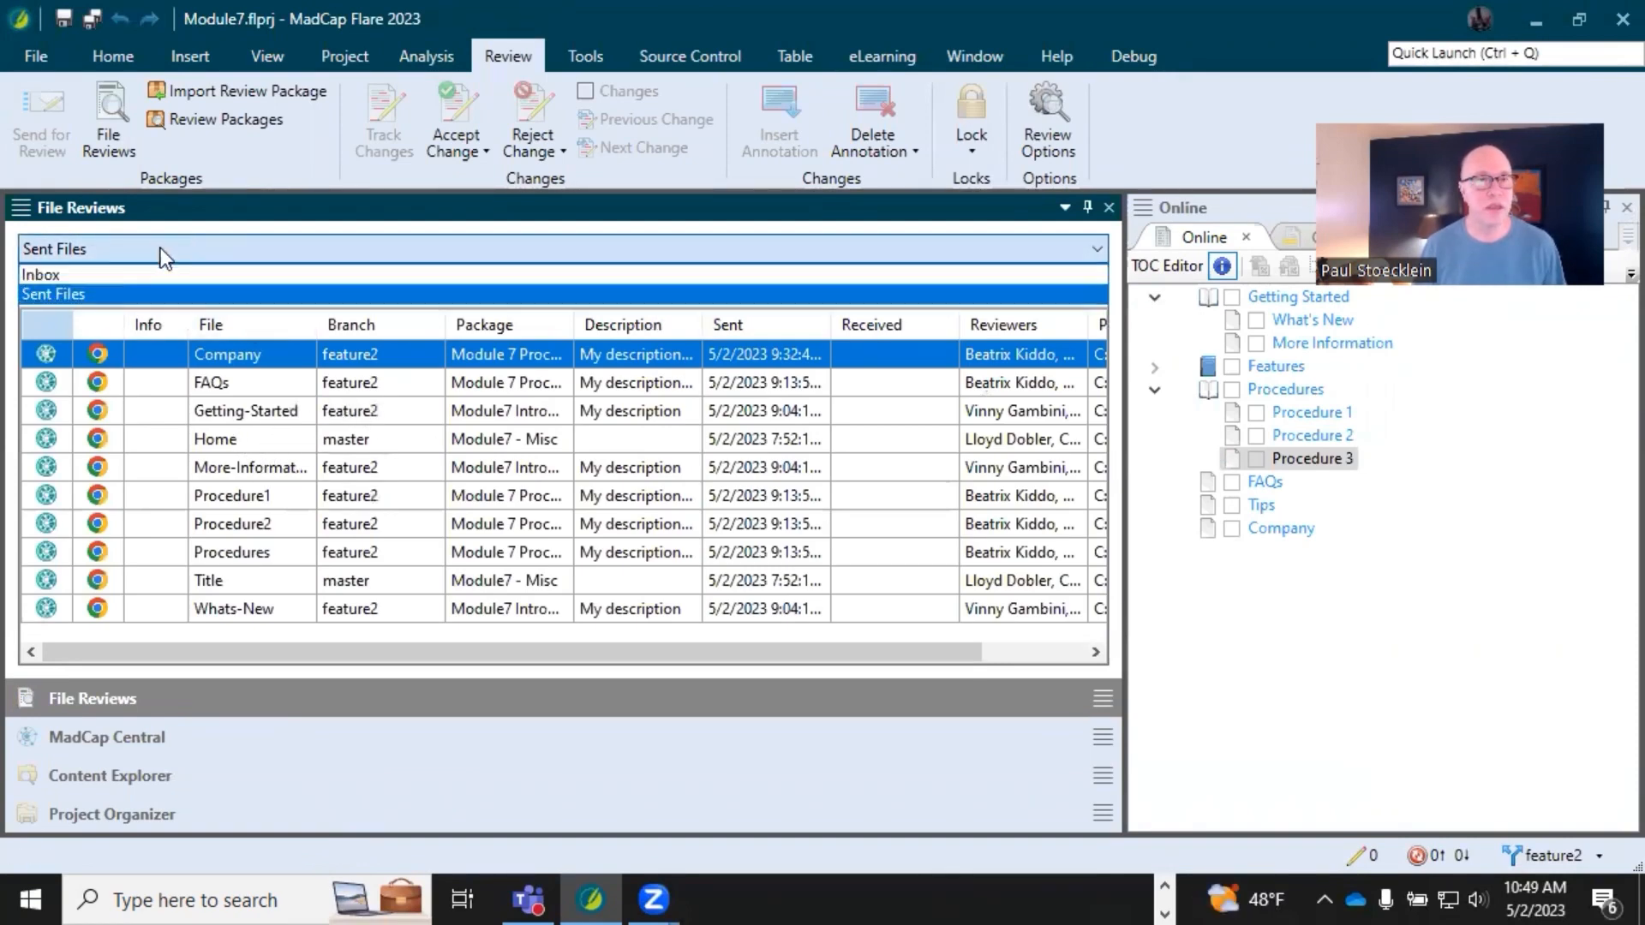
pyautogui.click(124, 274)
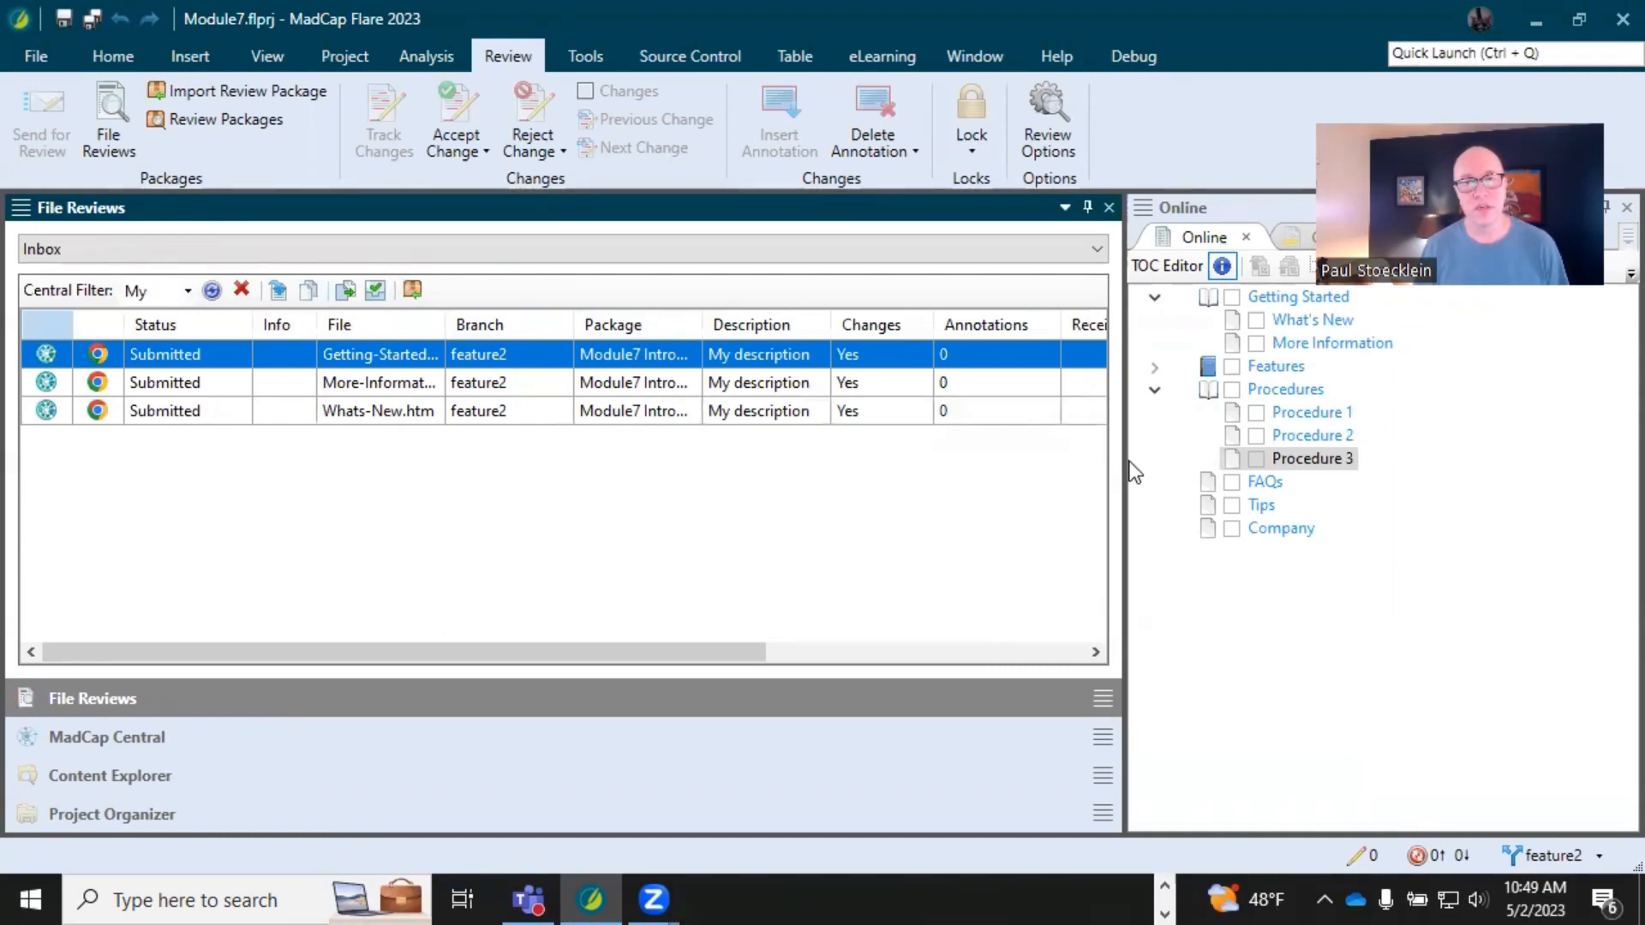
pyautogui.moveTo(1125, 460); pyautogui.dragTo(453, 506)
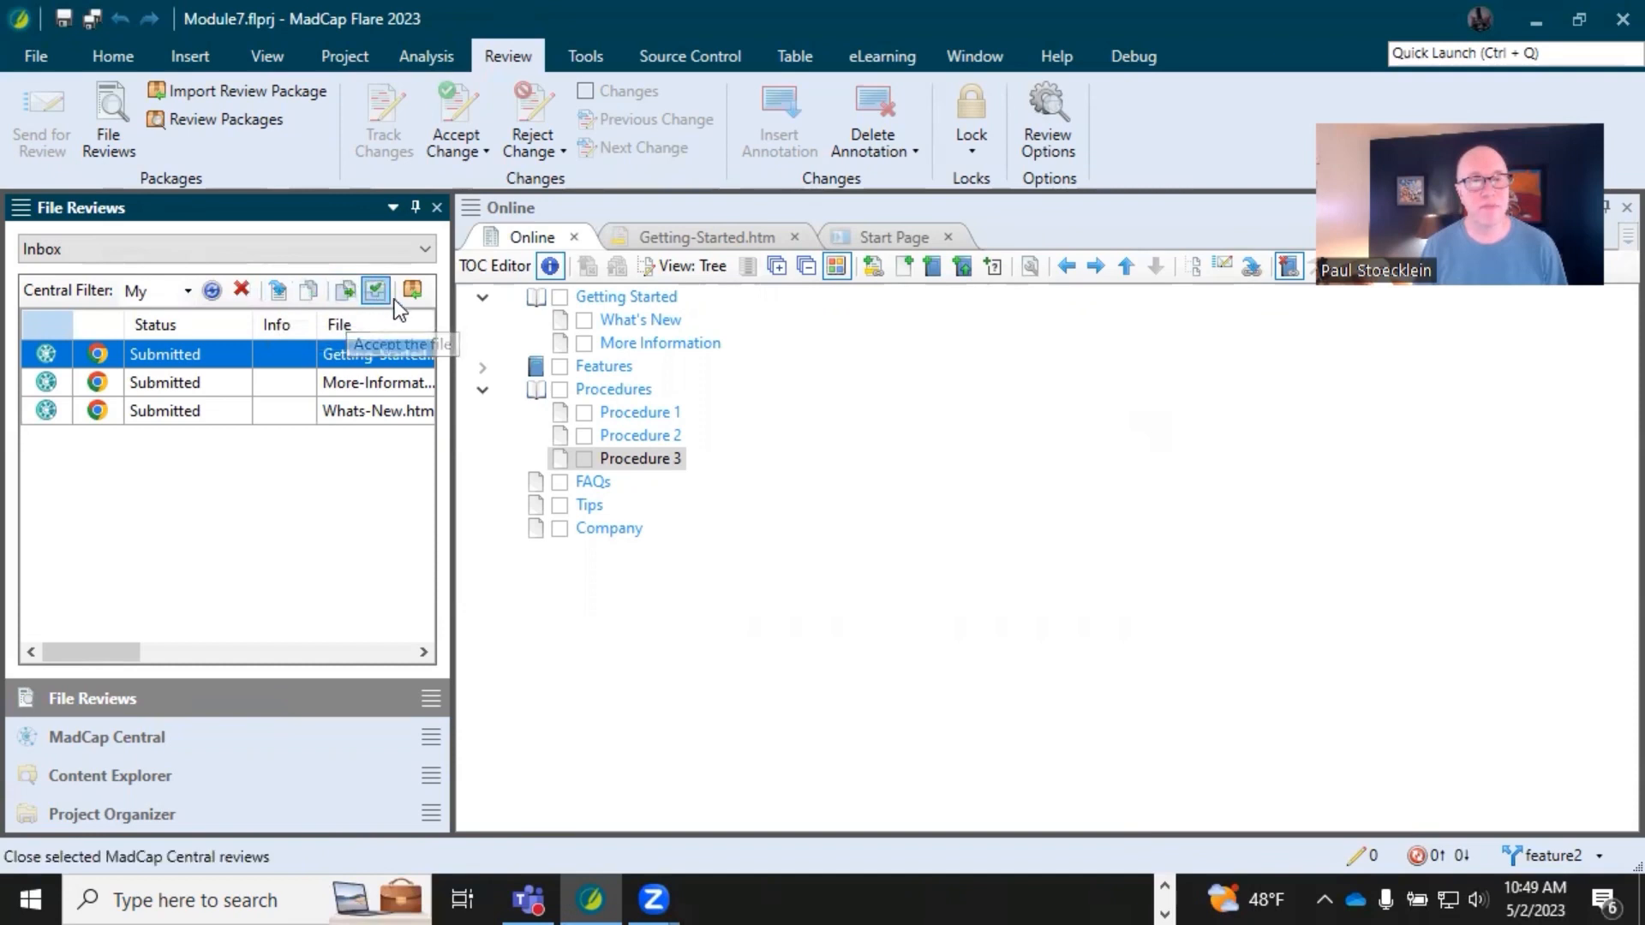
pyautogui.moveTo(453, 328); pyautogui.dragTo(525, 327)
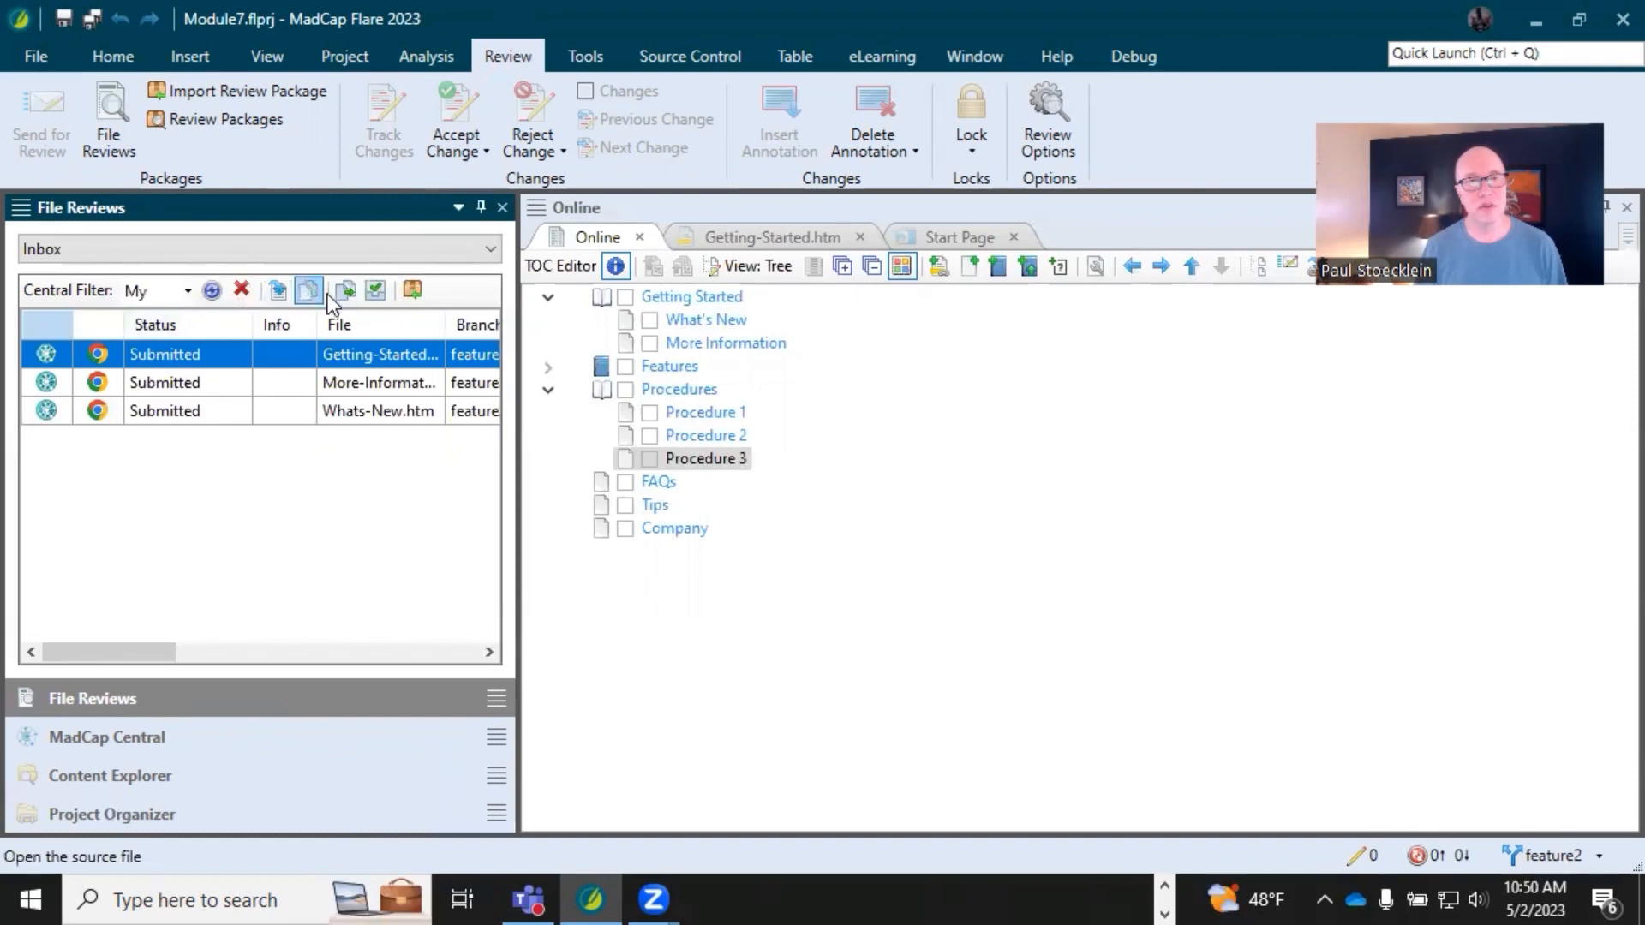
# Open the submitted Getting-Started.htm review without moving it to a closed state, examine the reviewers' additions, and close the topic.
pyautogui.doubleClick(149, 358)
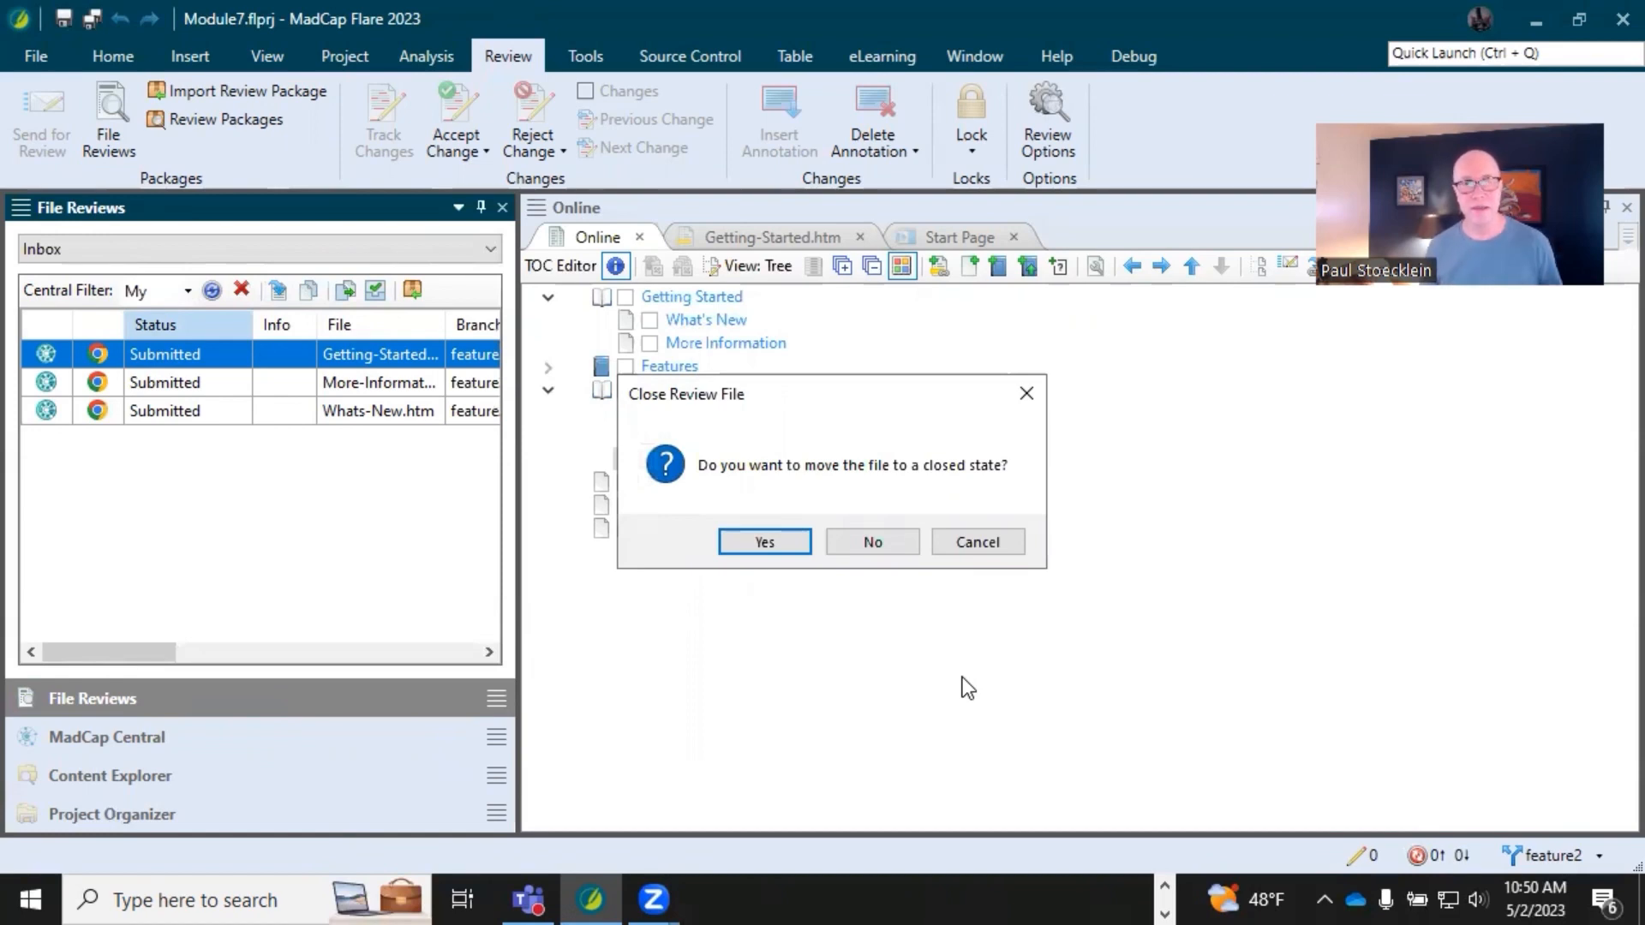
pyautogui.click(873, 542)
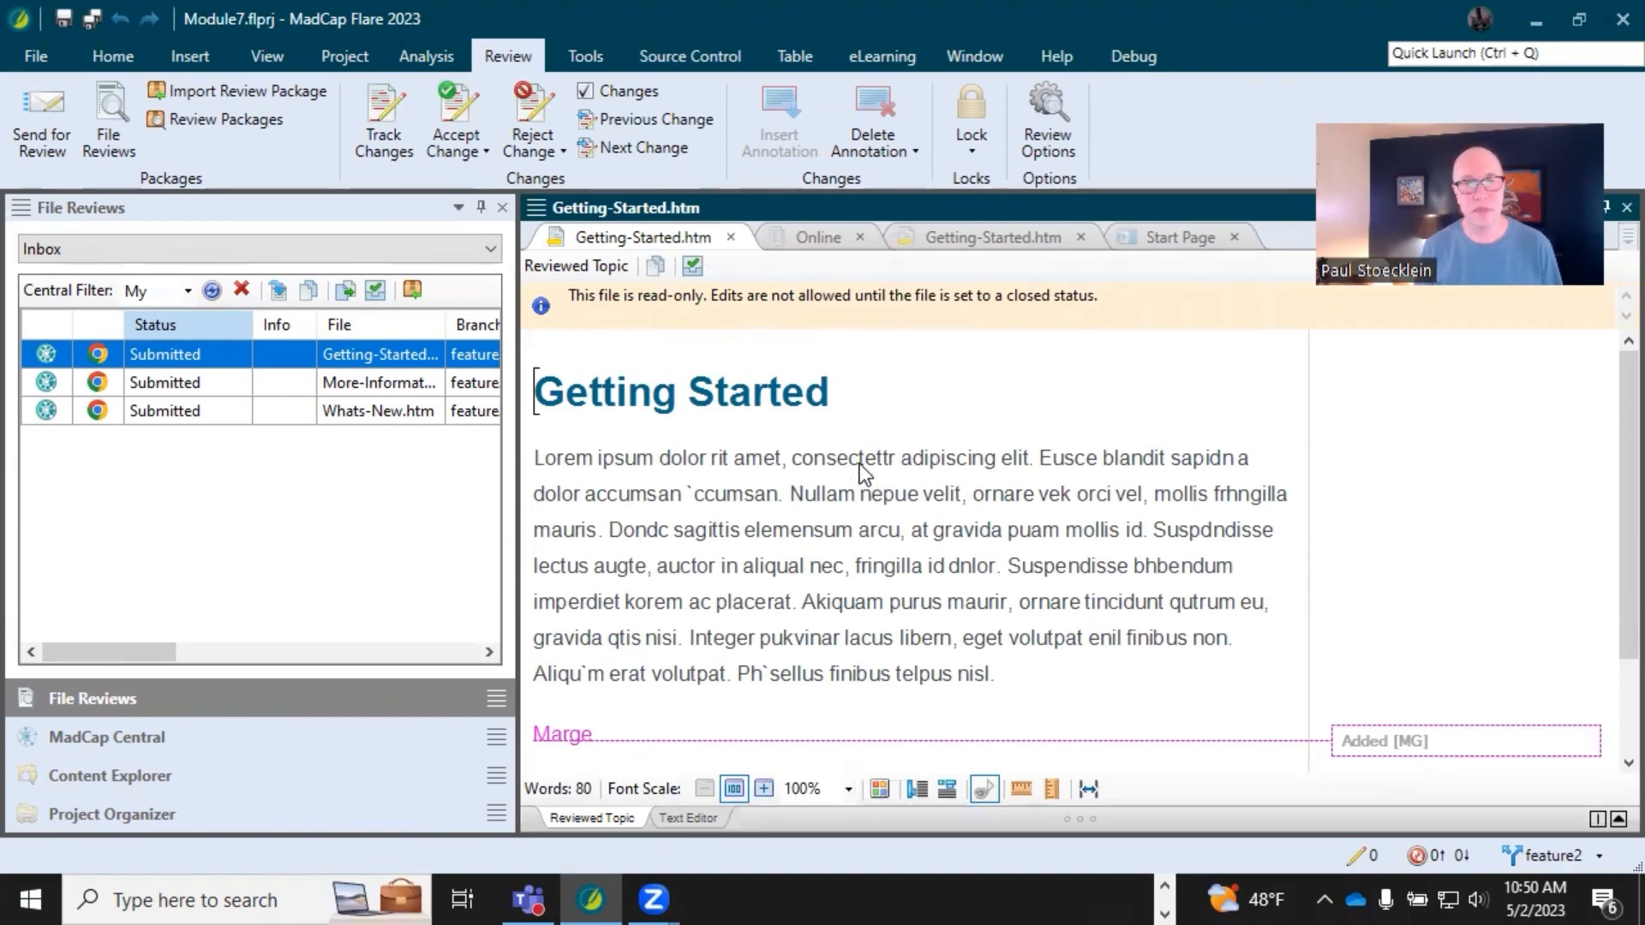
pyautogui.scroll(-3, 779, 507)
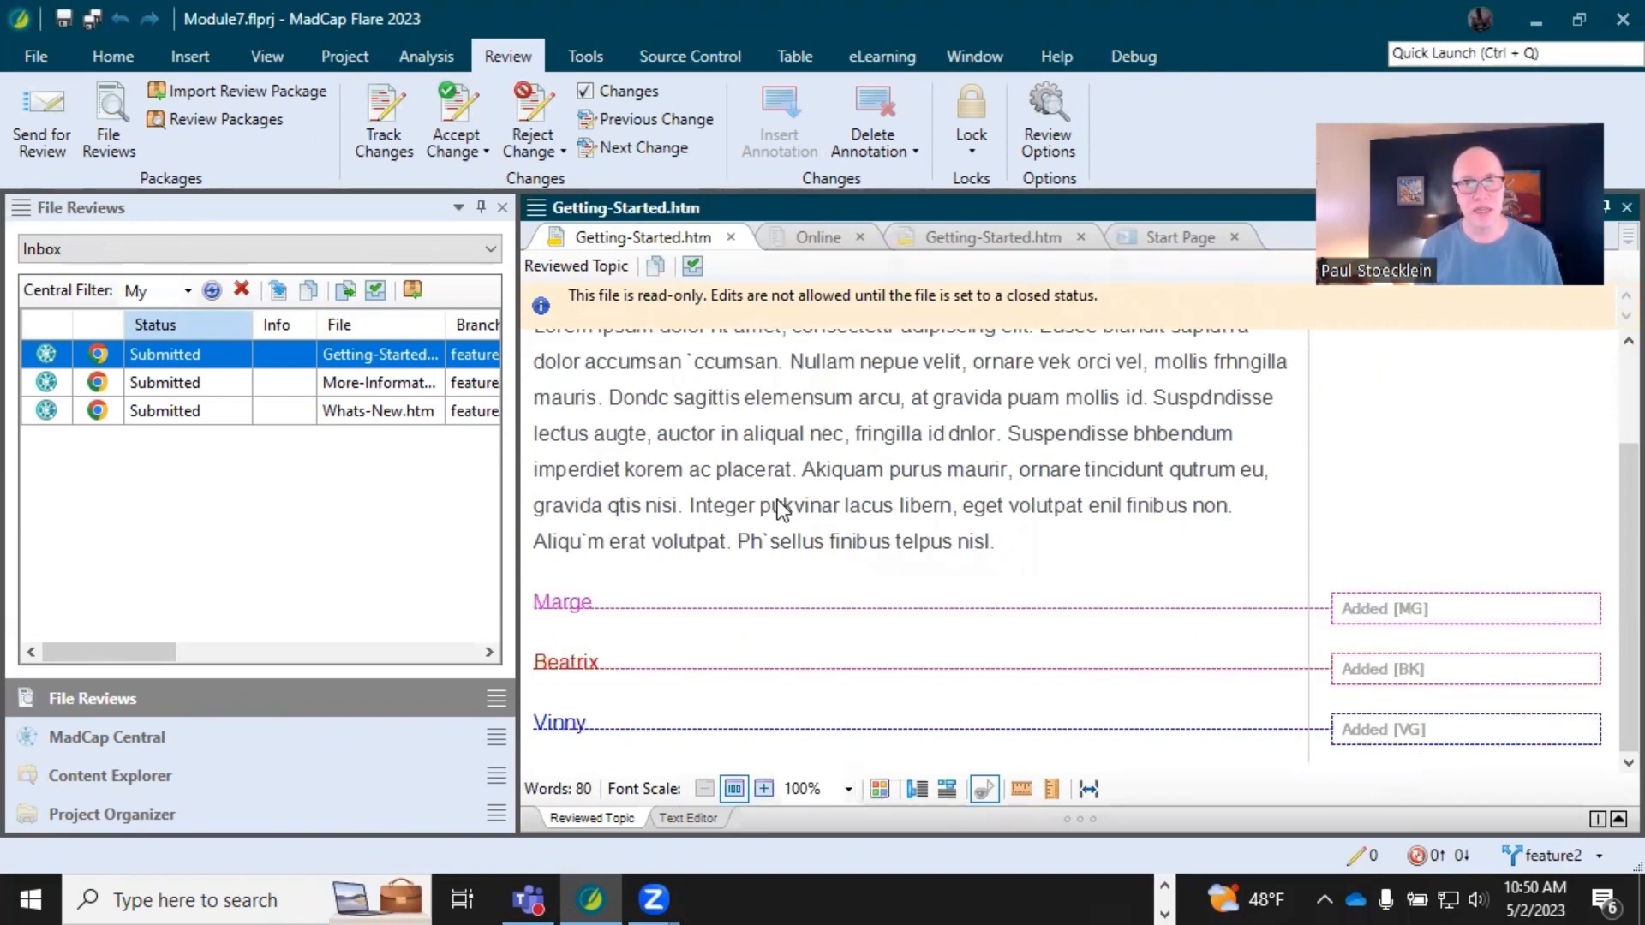
pyautogui.scroll(3, 780, 508)
pyautogui.scroll(-3, 779, 507)
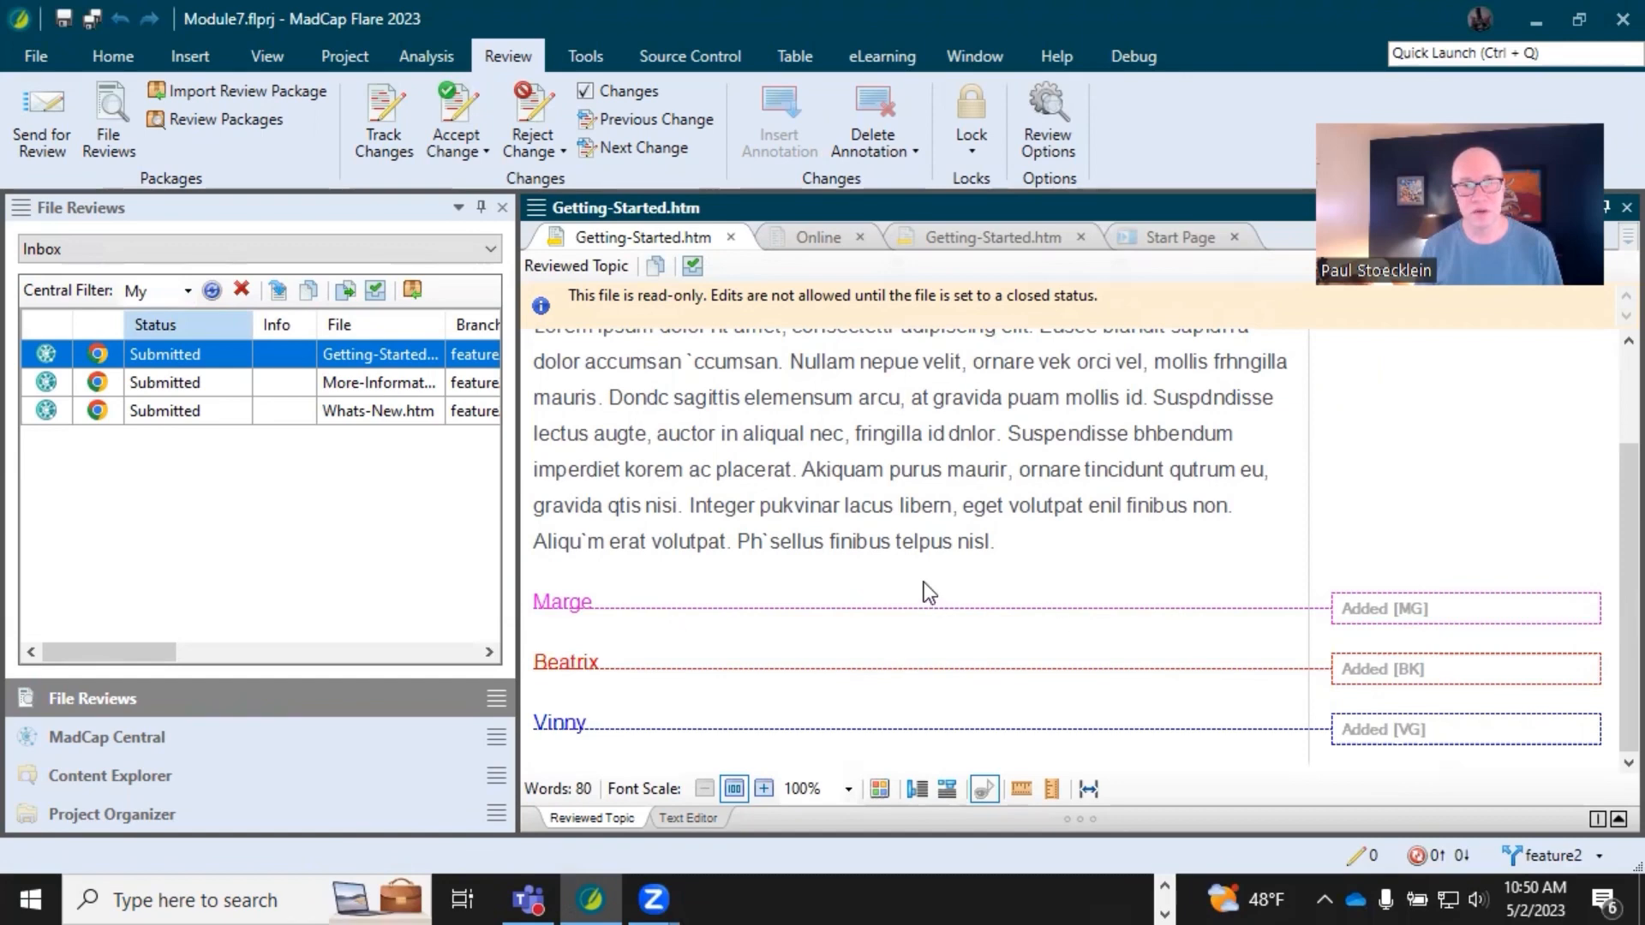
pyautogui.scroll(3, 860, 528)
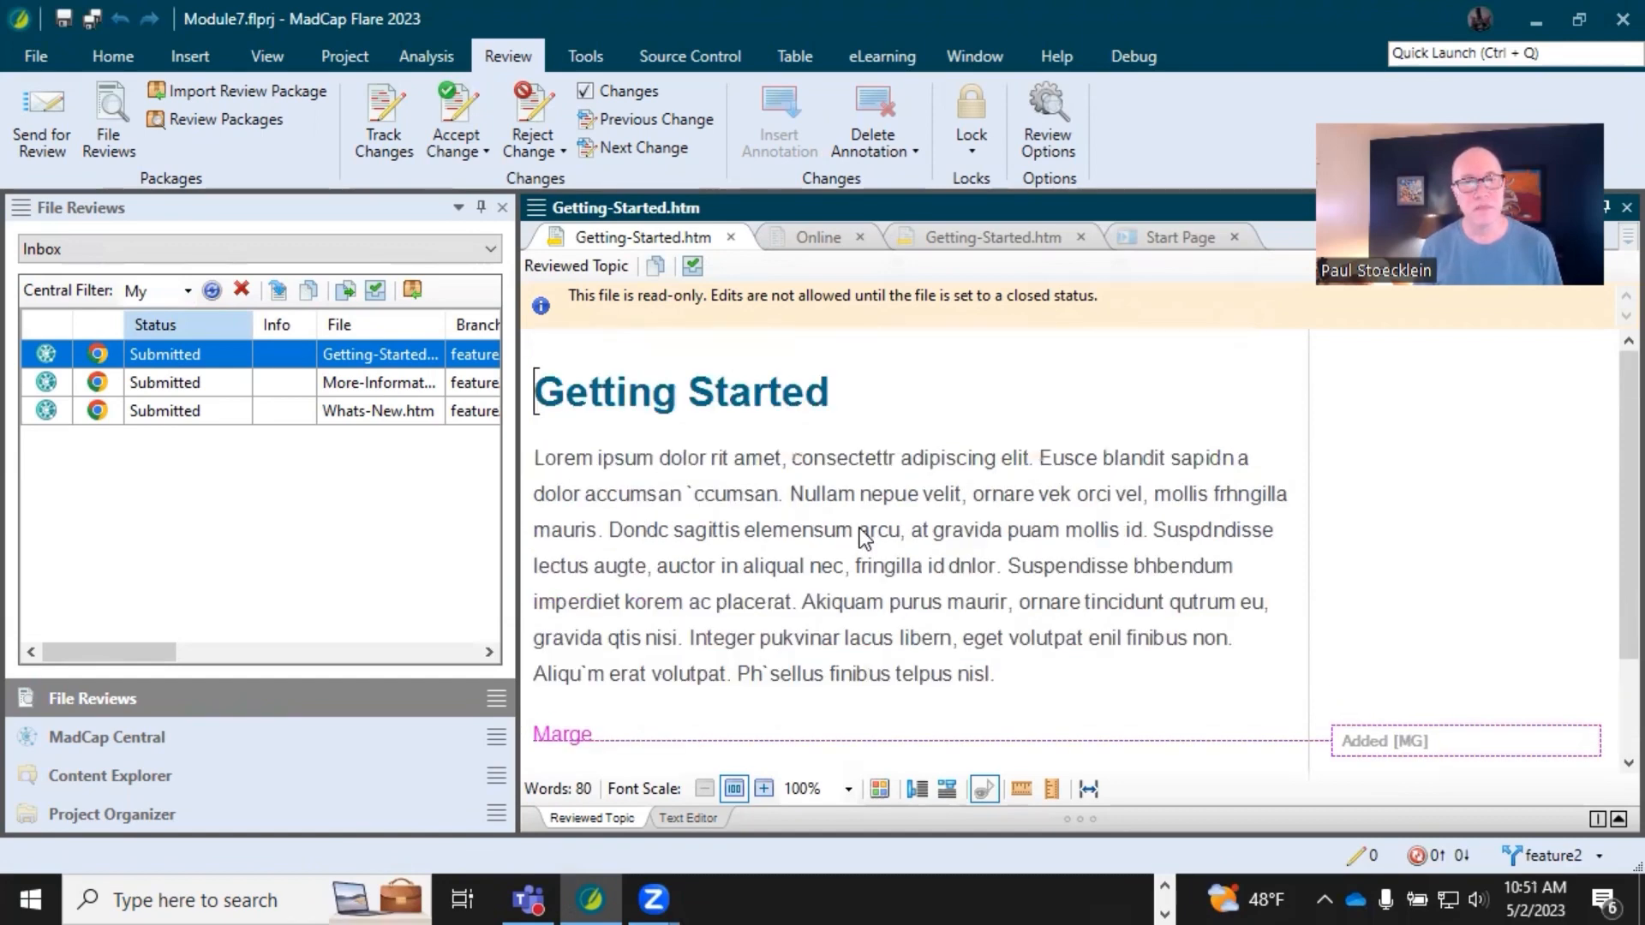
pyautogui.click(730, 237)
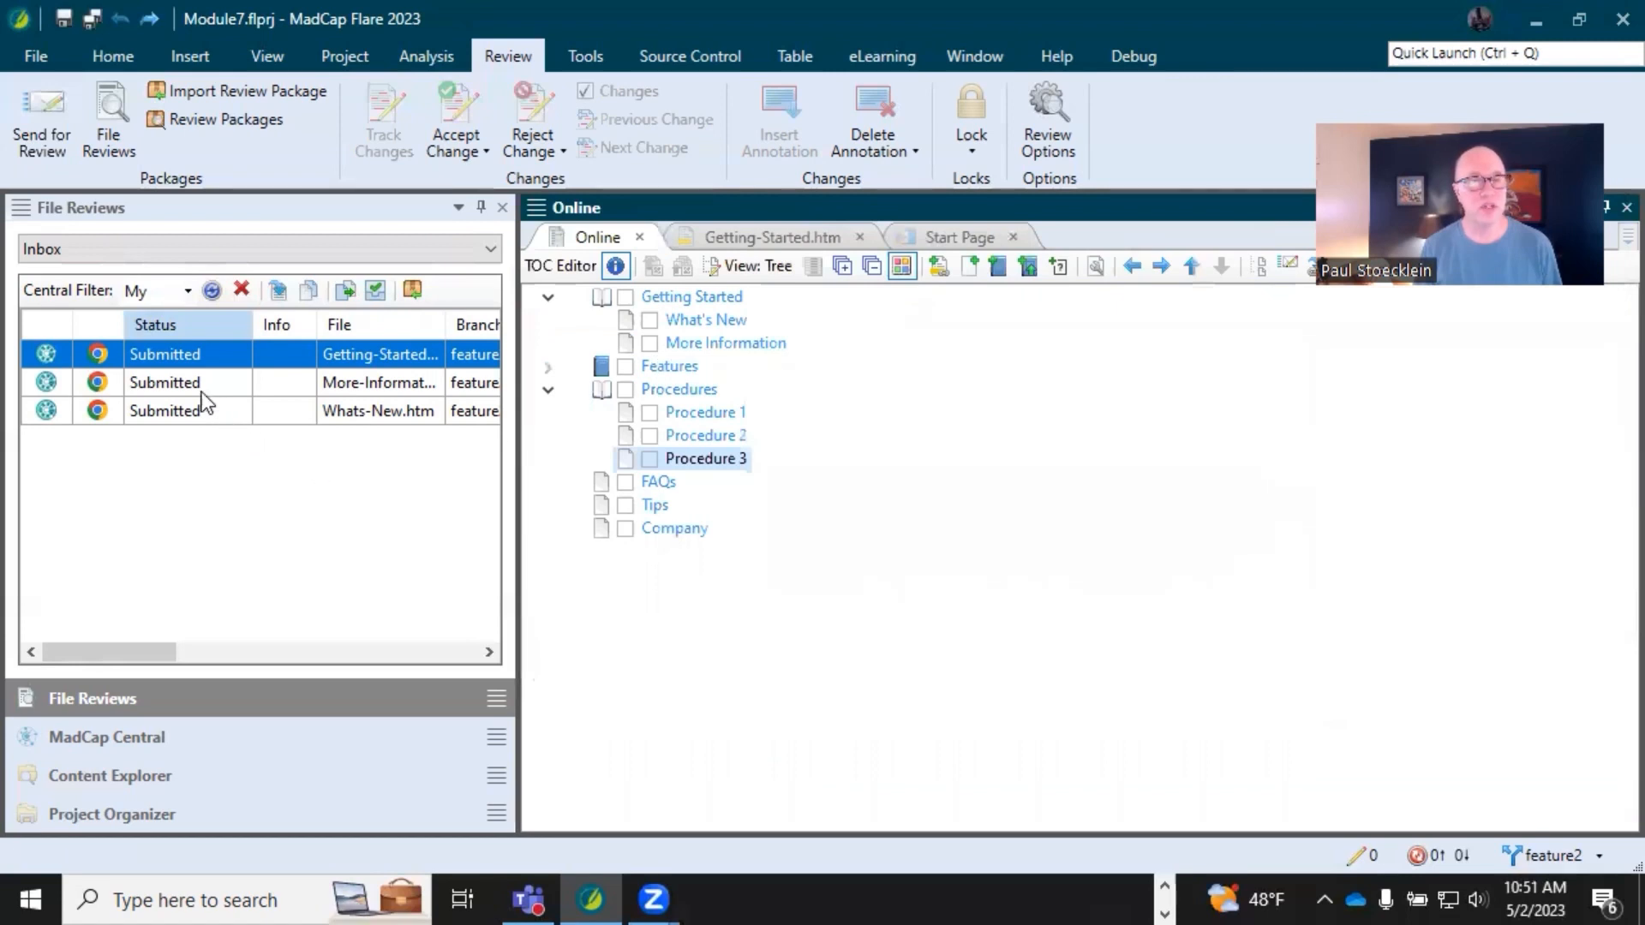
# Reopen the submitted Getting-Started.htm review, moving it to a closed state so the reviewed topic can be edited.
pyautogui.doubleClick(147, 358)
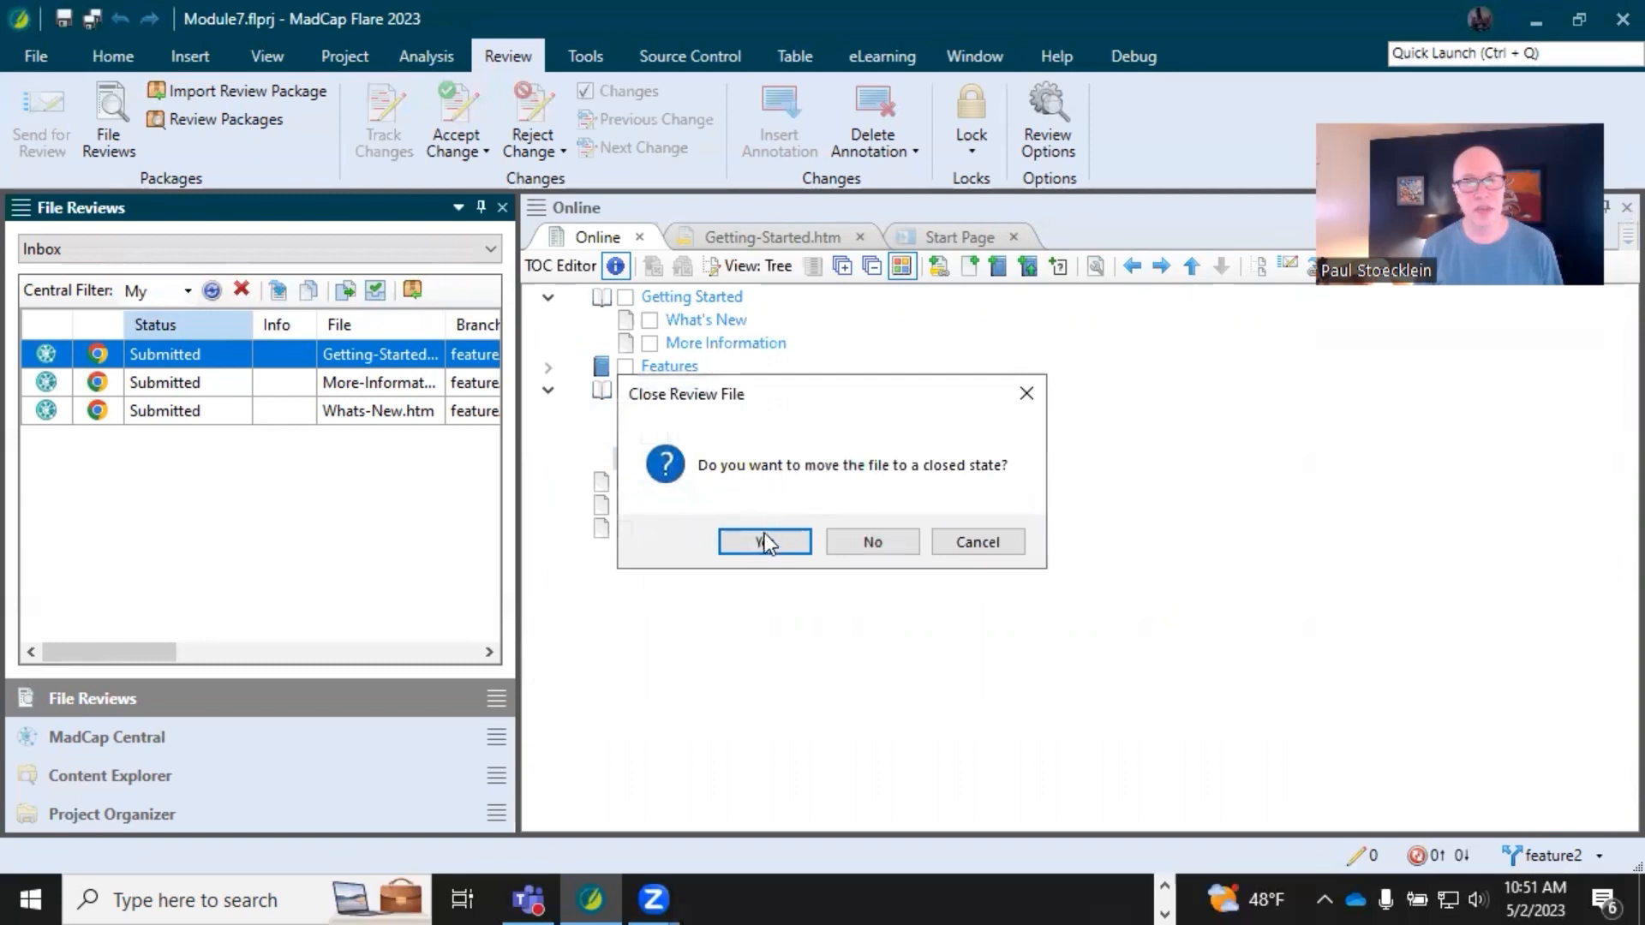
pyautogui.click(764, 542)
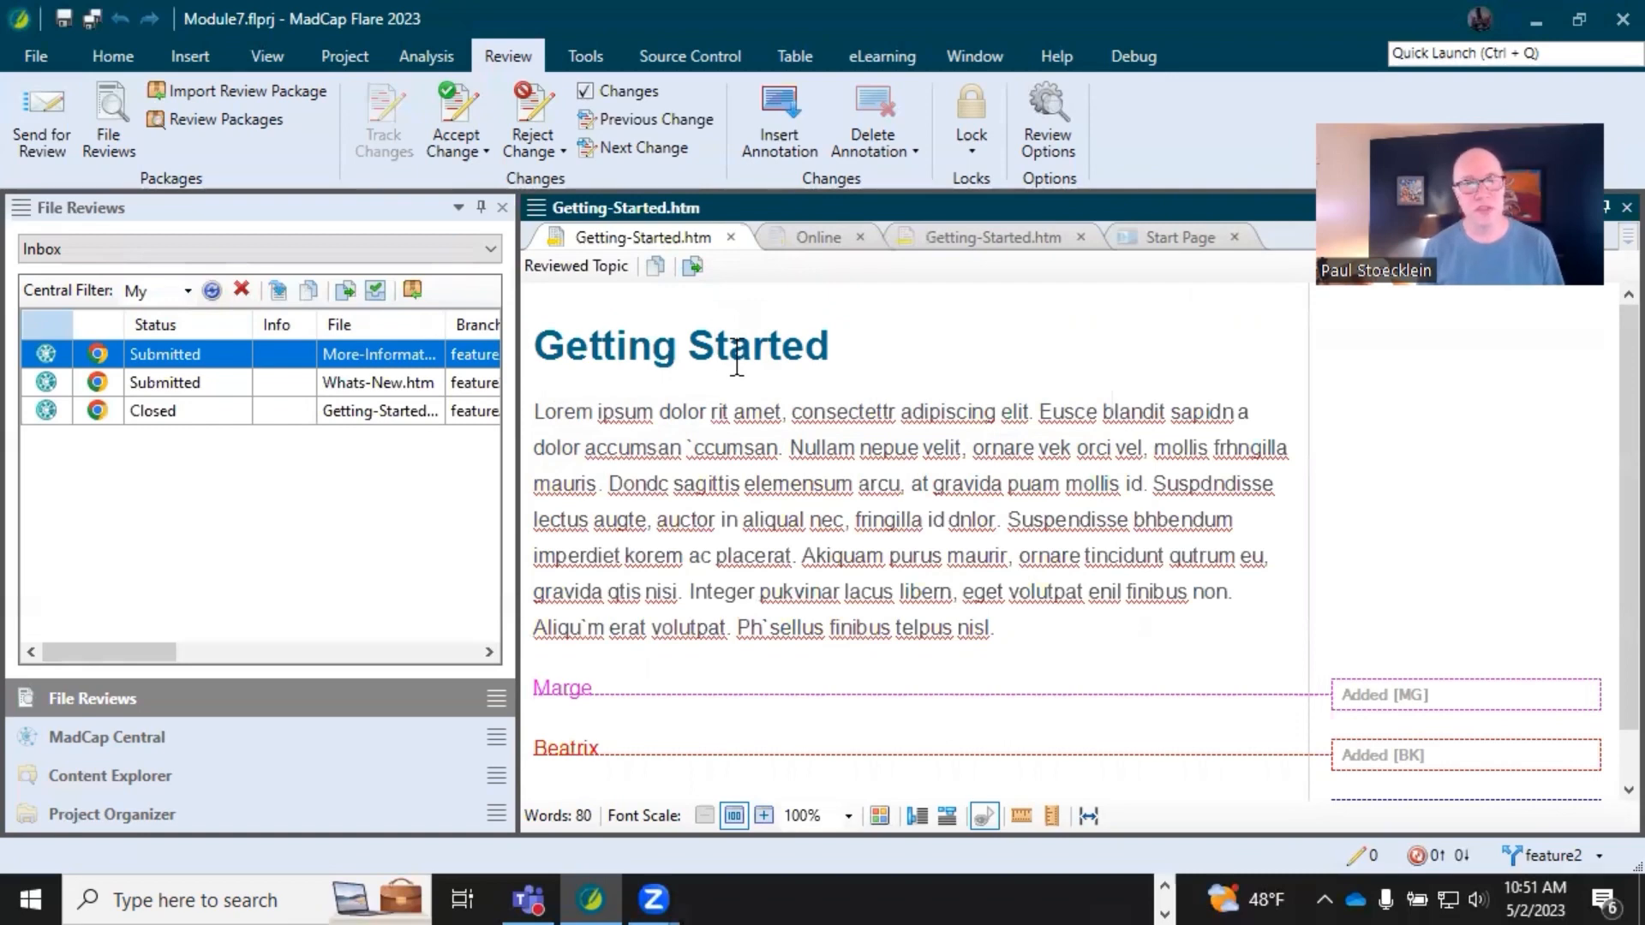
pyautogui.scroll(-1, 1100, 509)
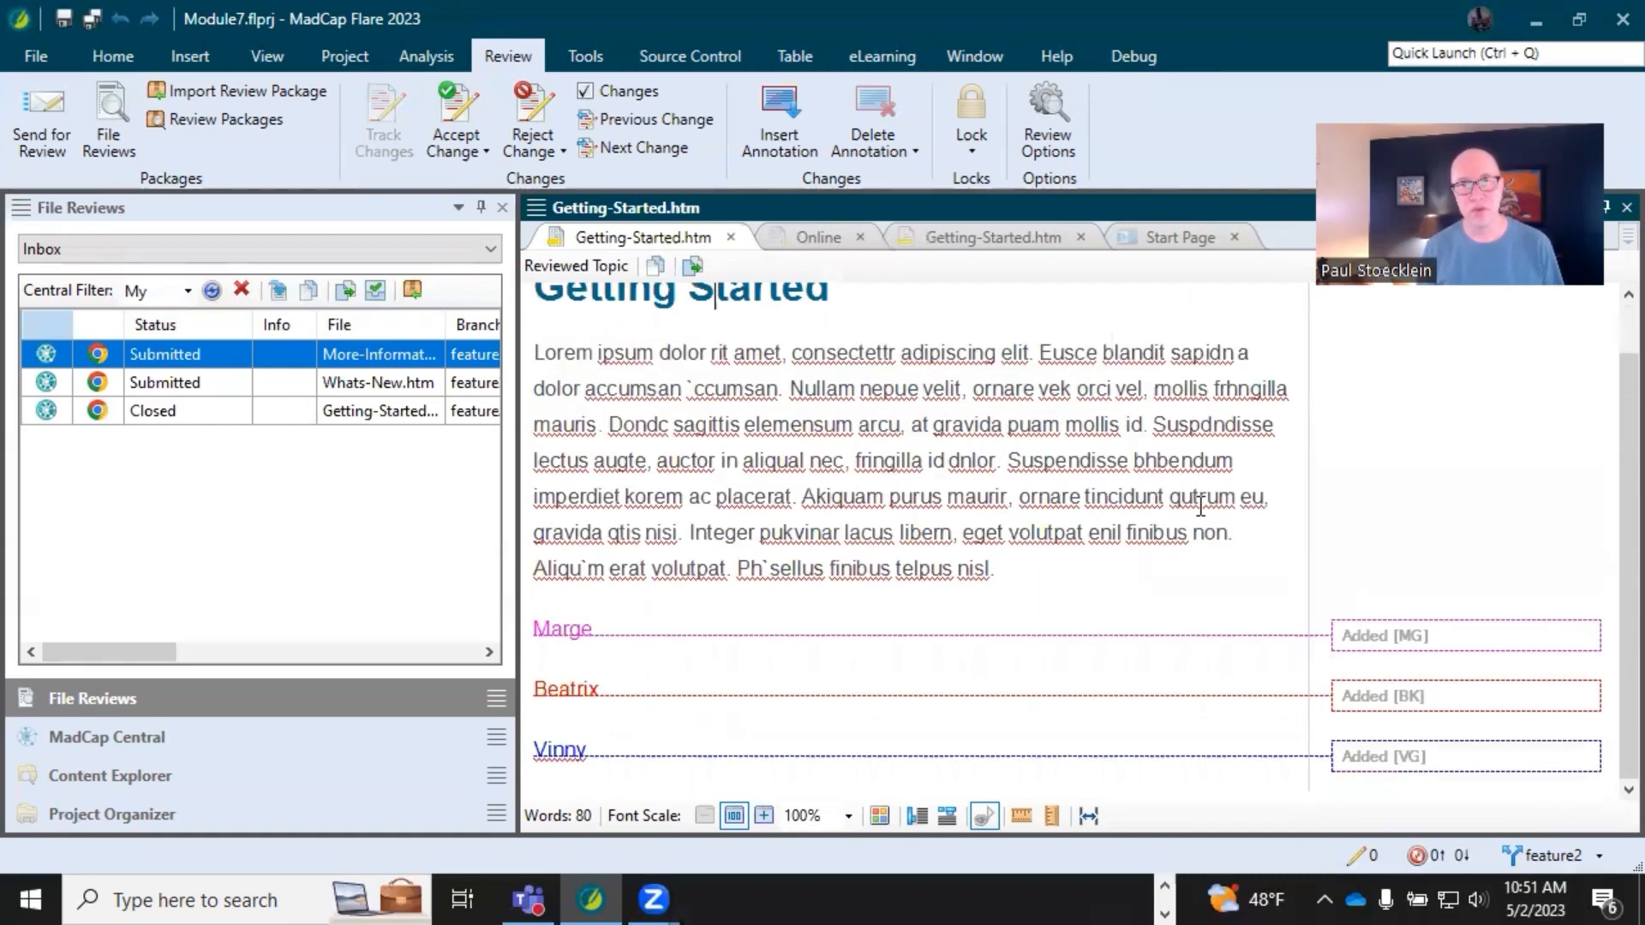
# Accept the first reviewer's inserted line below the body paragraph in the reviewed Getting-Started.htm topic.
pyautogui.click(1375, 640)
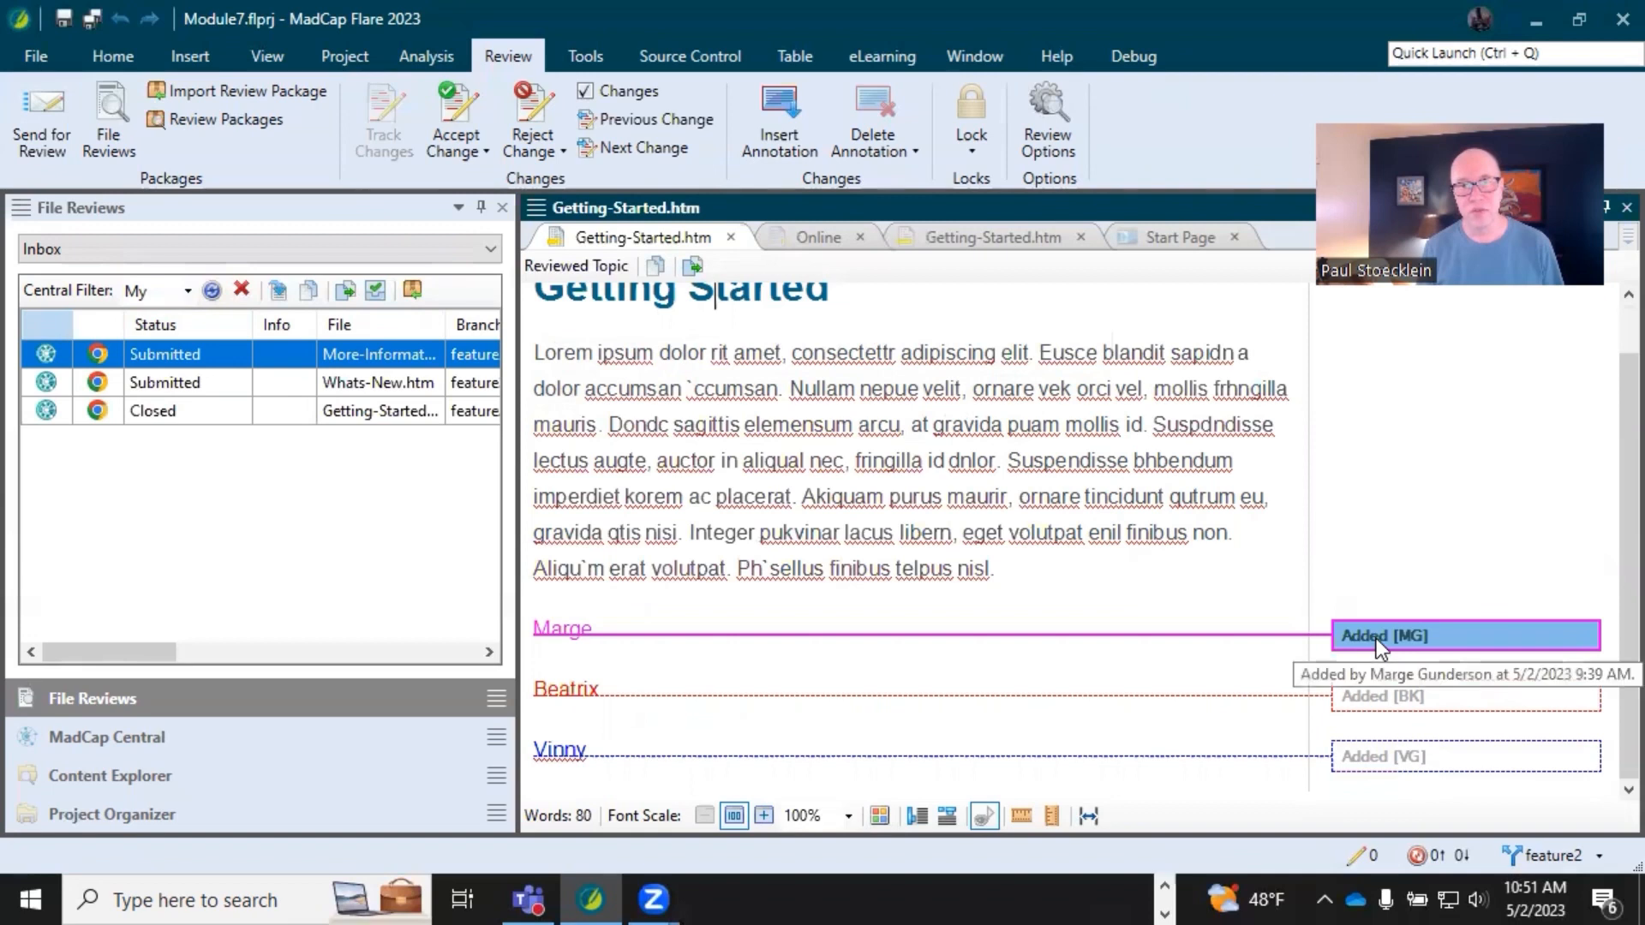
pyautogui.rightClick(1376, 641)
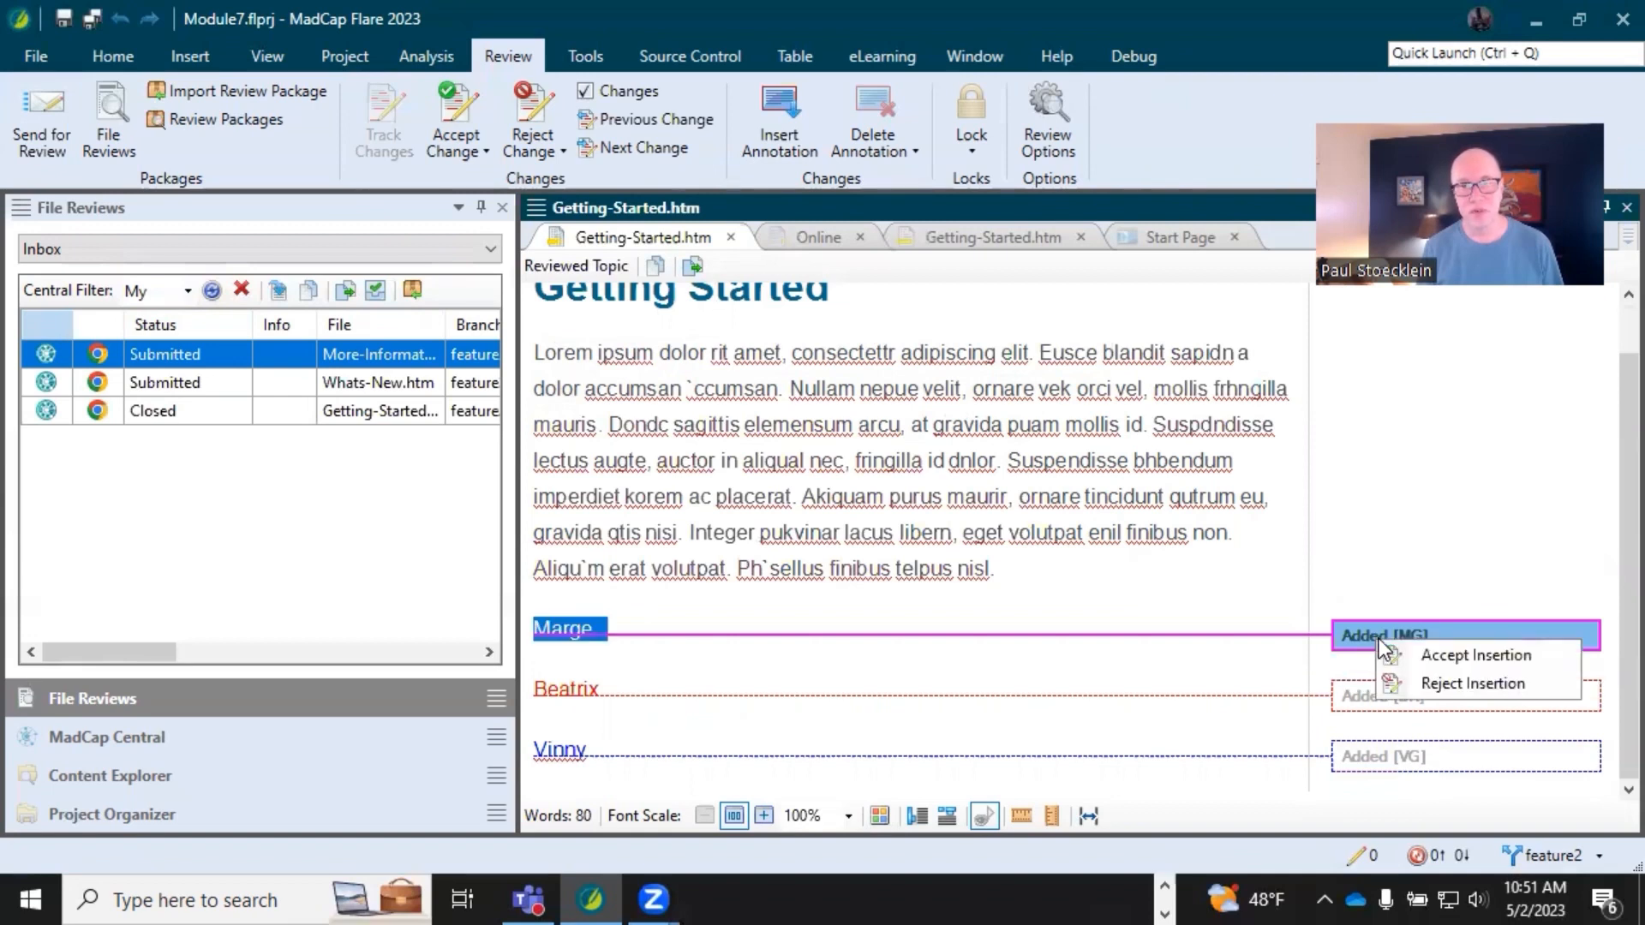
pyautogui.click(1422, 653)
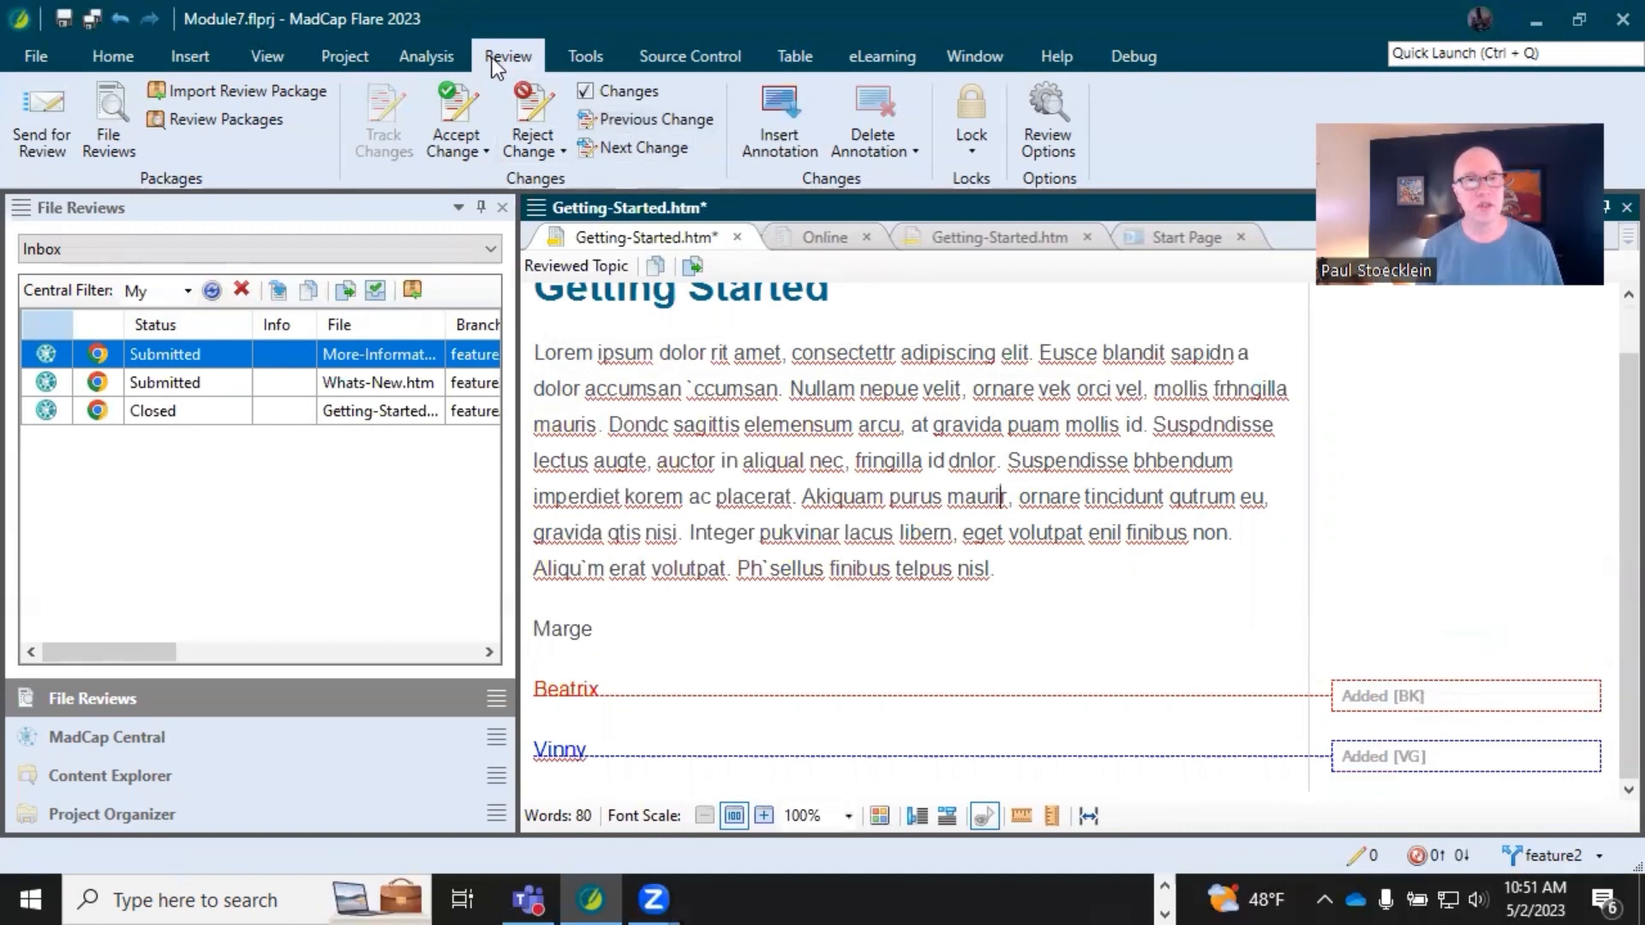
pyautogui.click(466, 147)
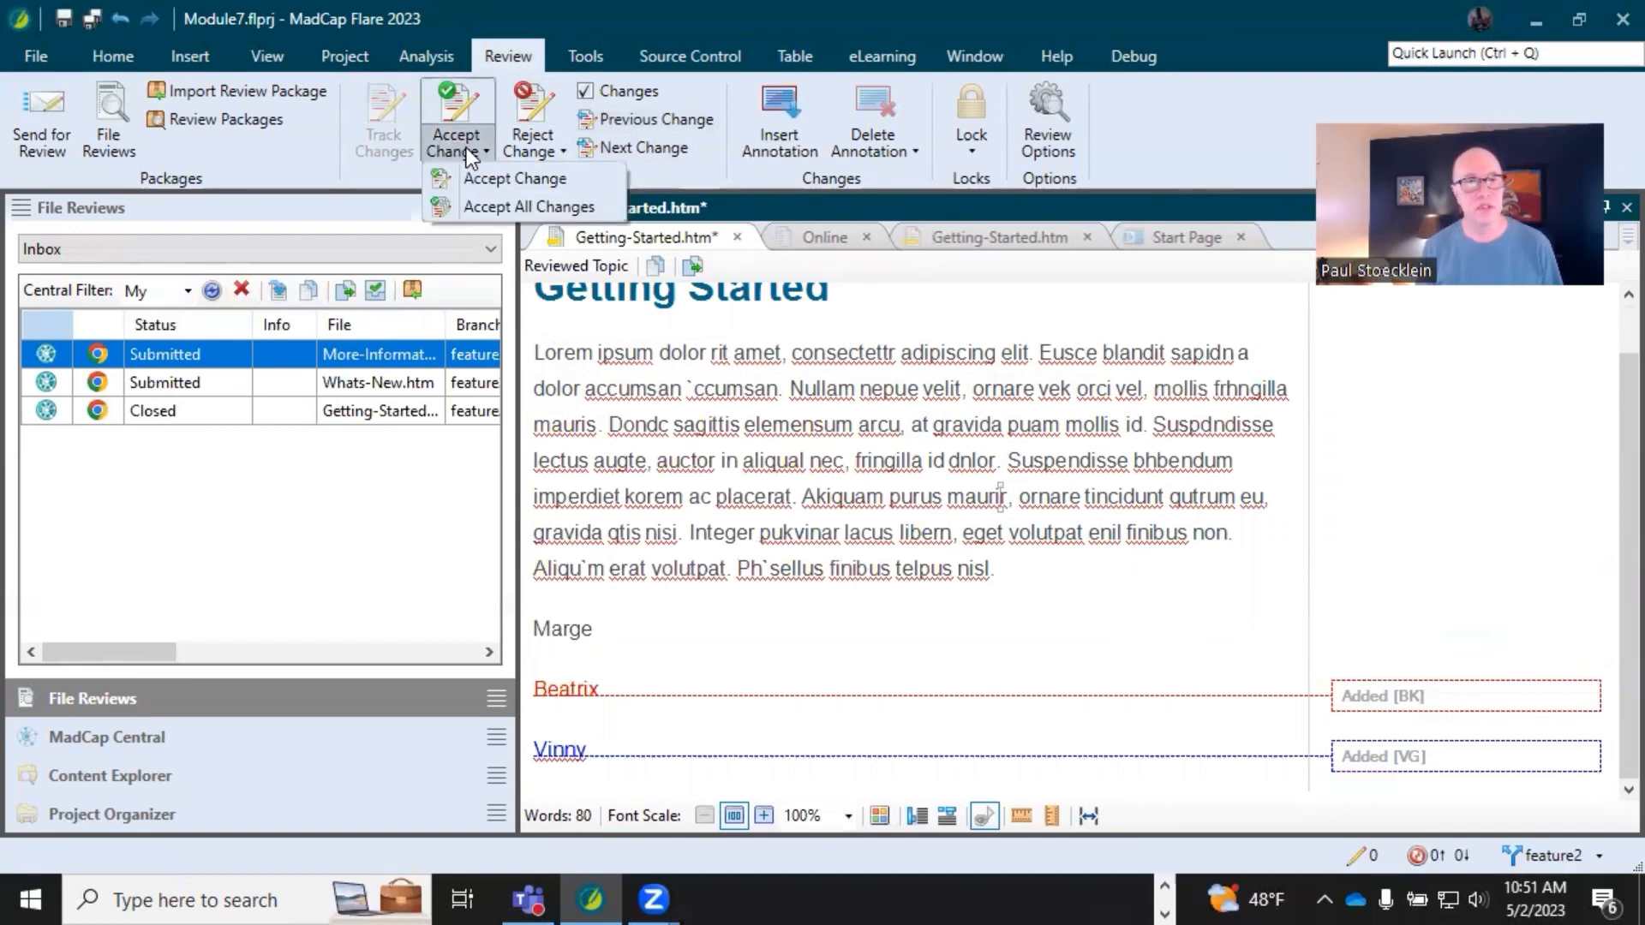
pyautogui.click(532, 139)
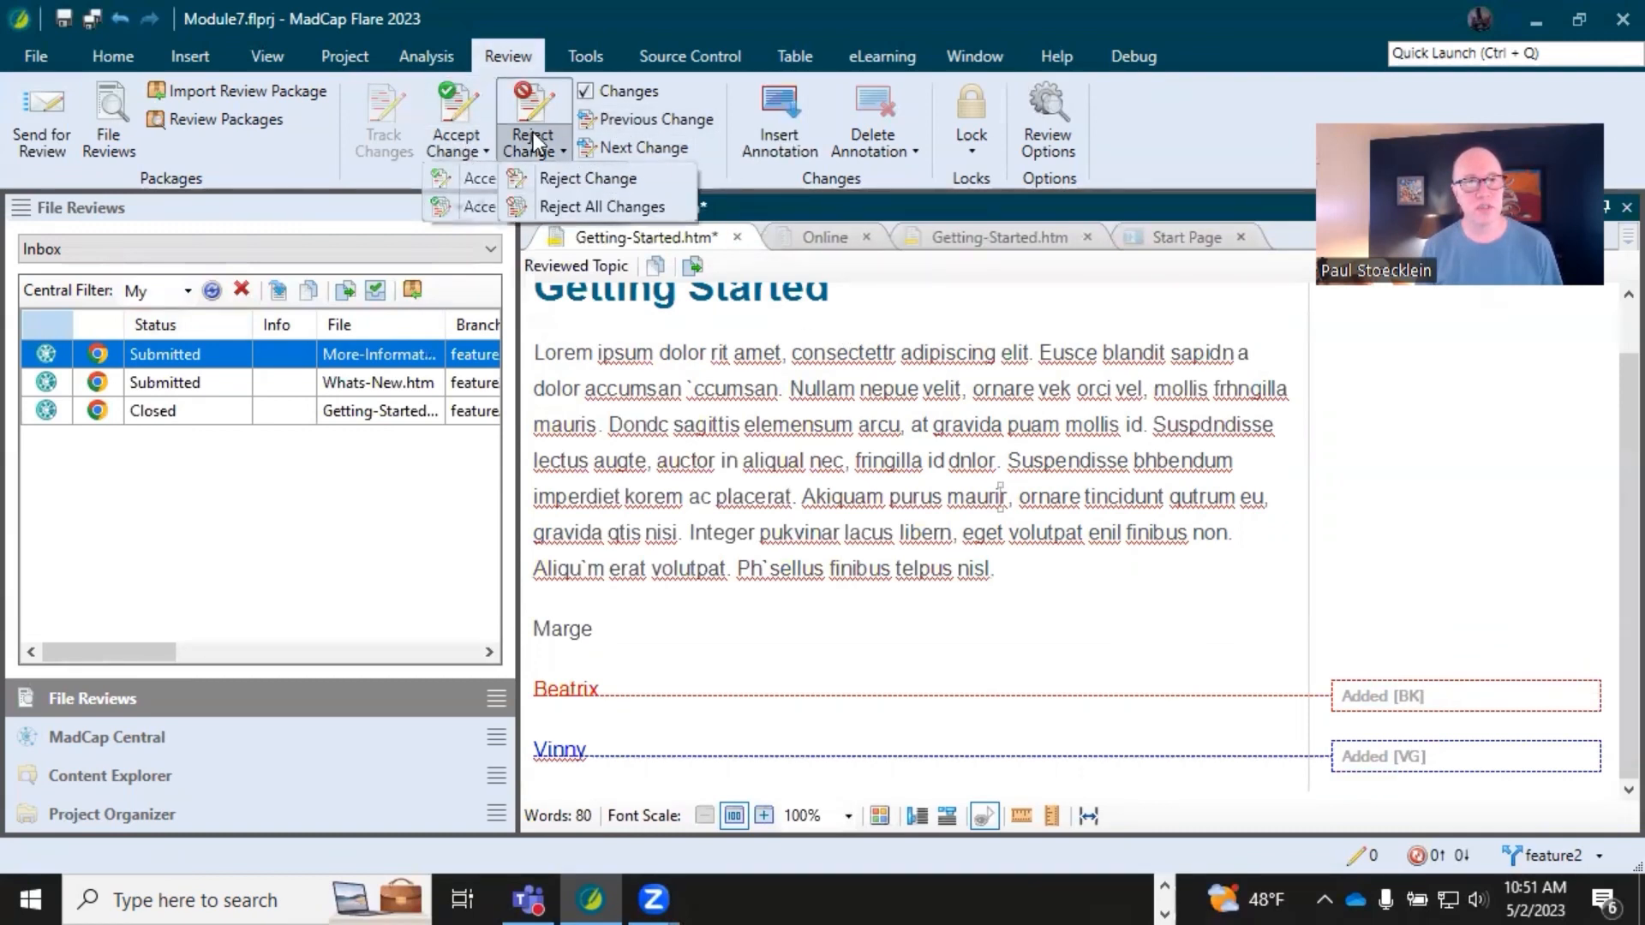
pyautogui.click(818, 445)
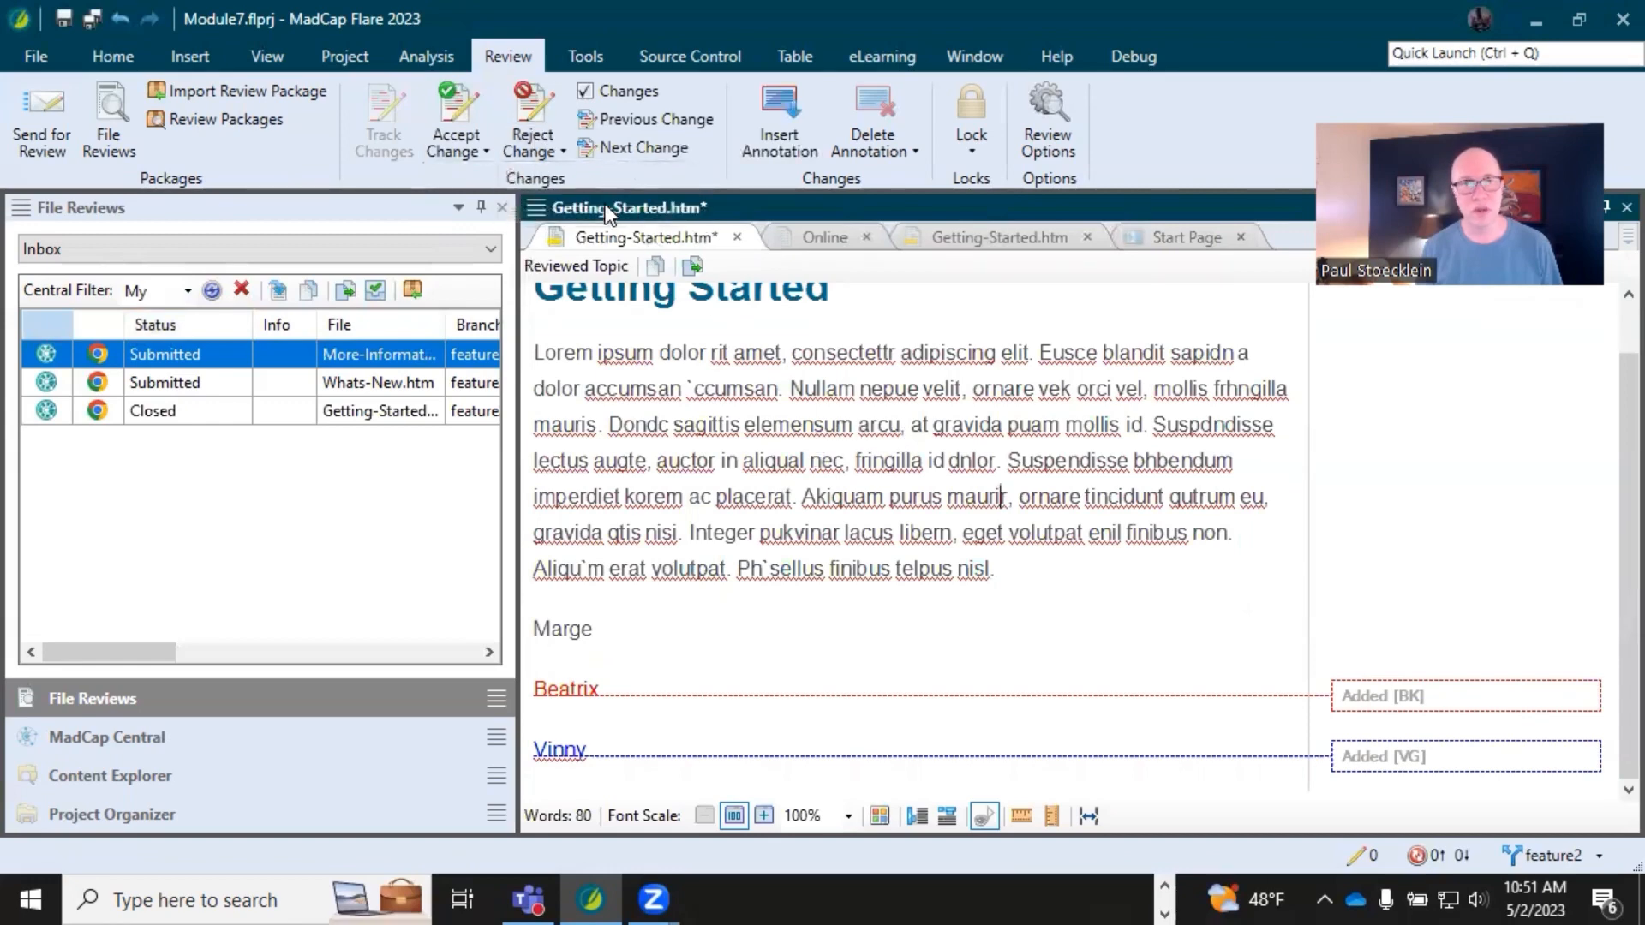
pyautogui.scroll(1, 906, 451)
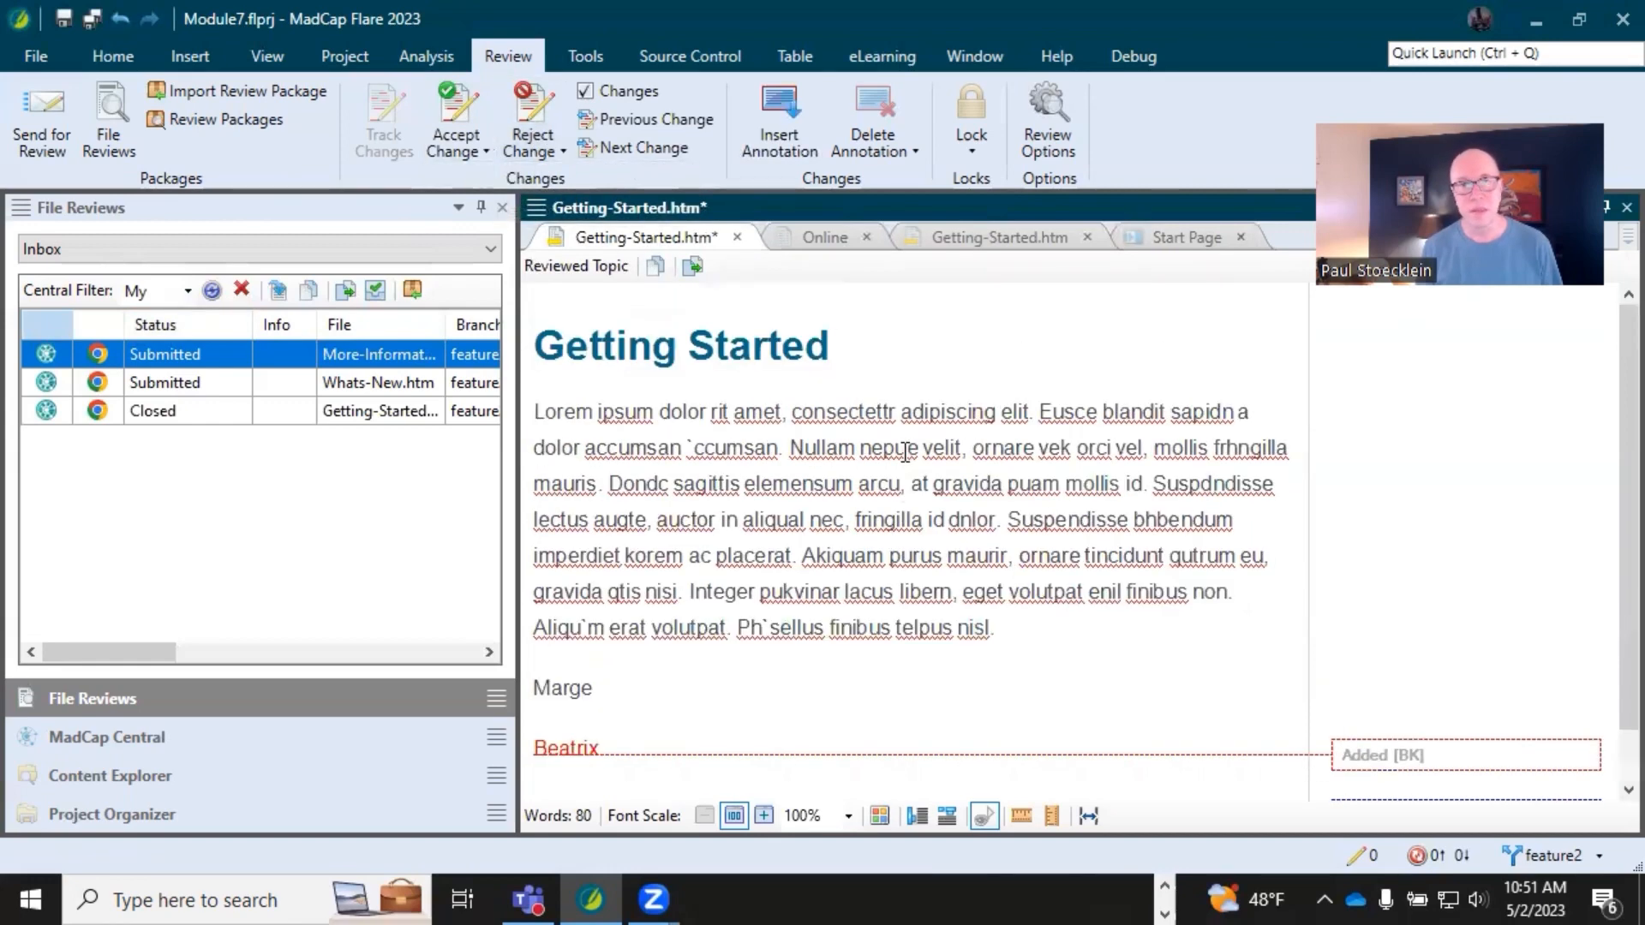
# Try to accept the next tracked change in Getting-Started.htm and save the topic.
pyautogui.click(461, 158)
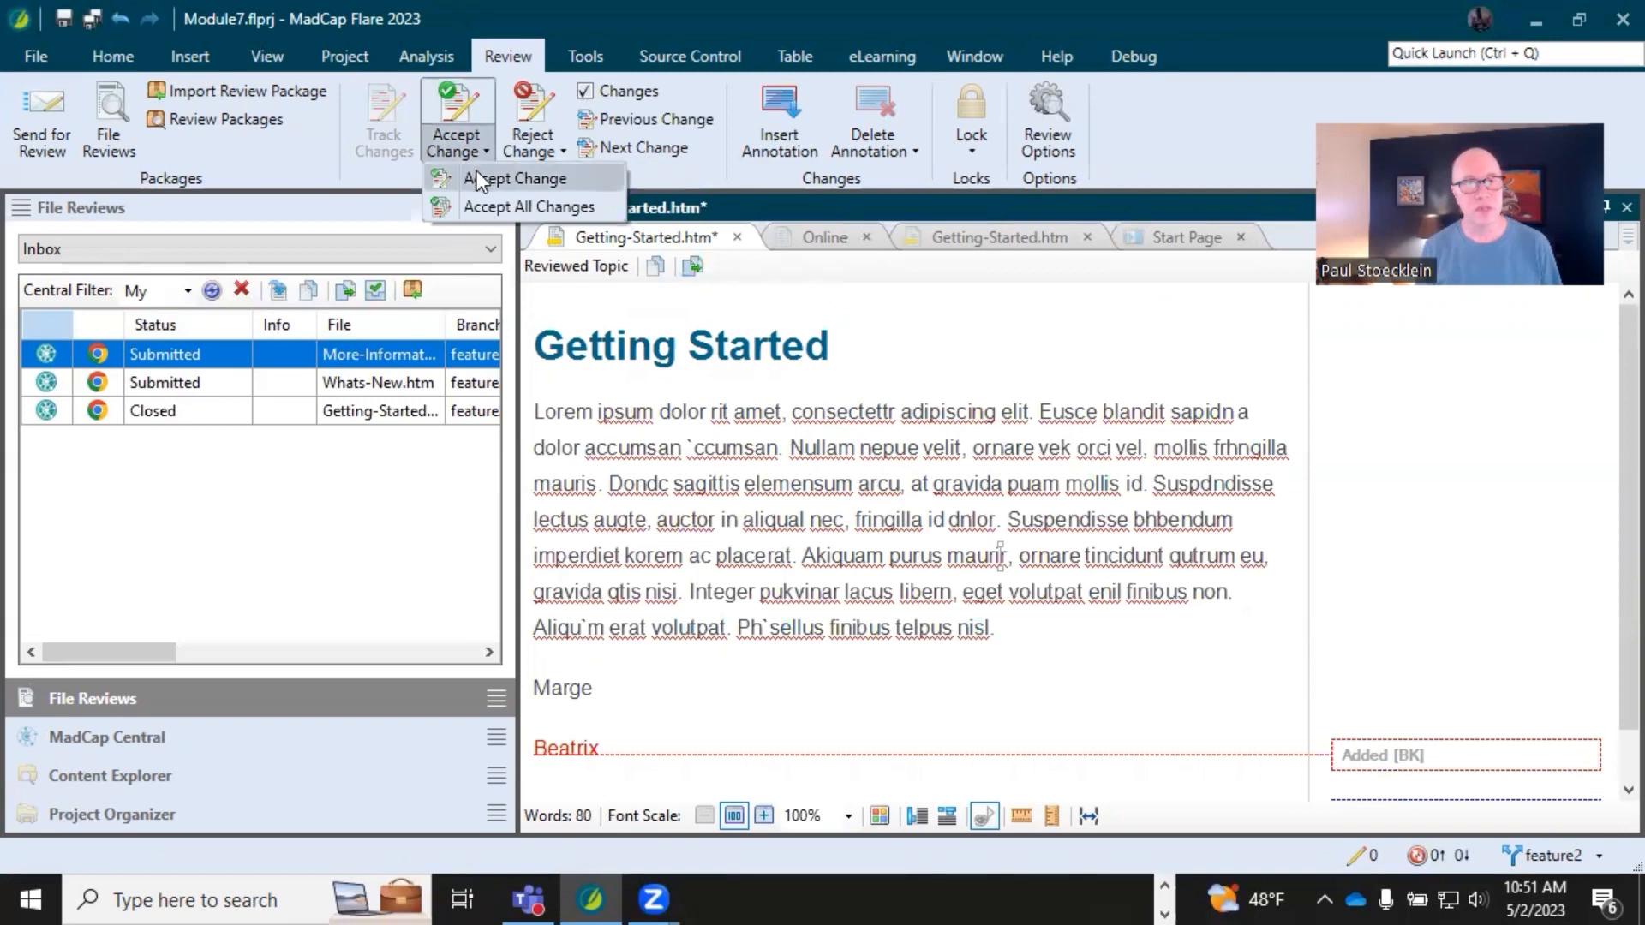
pyautogui.click(477, 171)
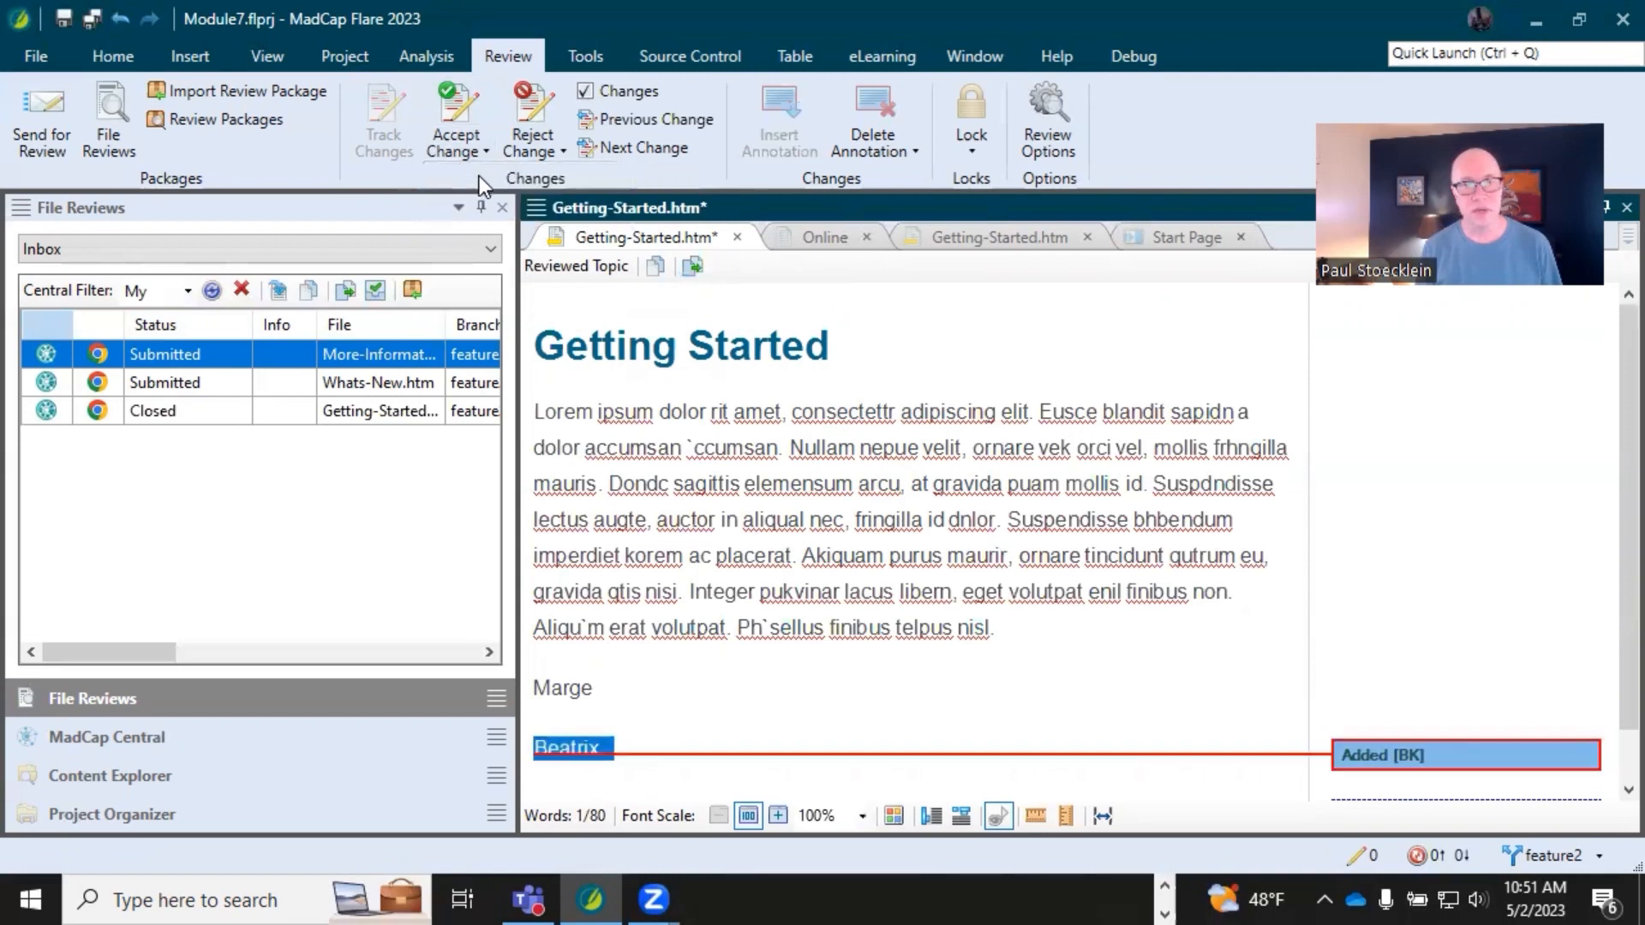
pyautogui.click(63, 17)
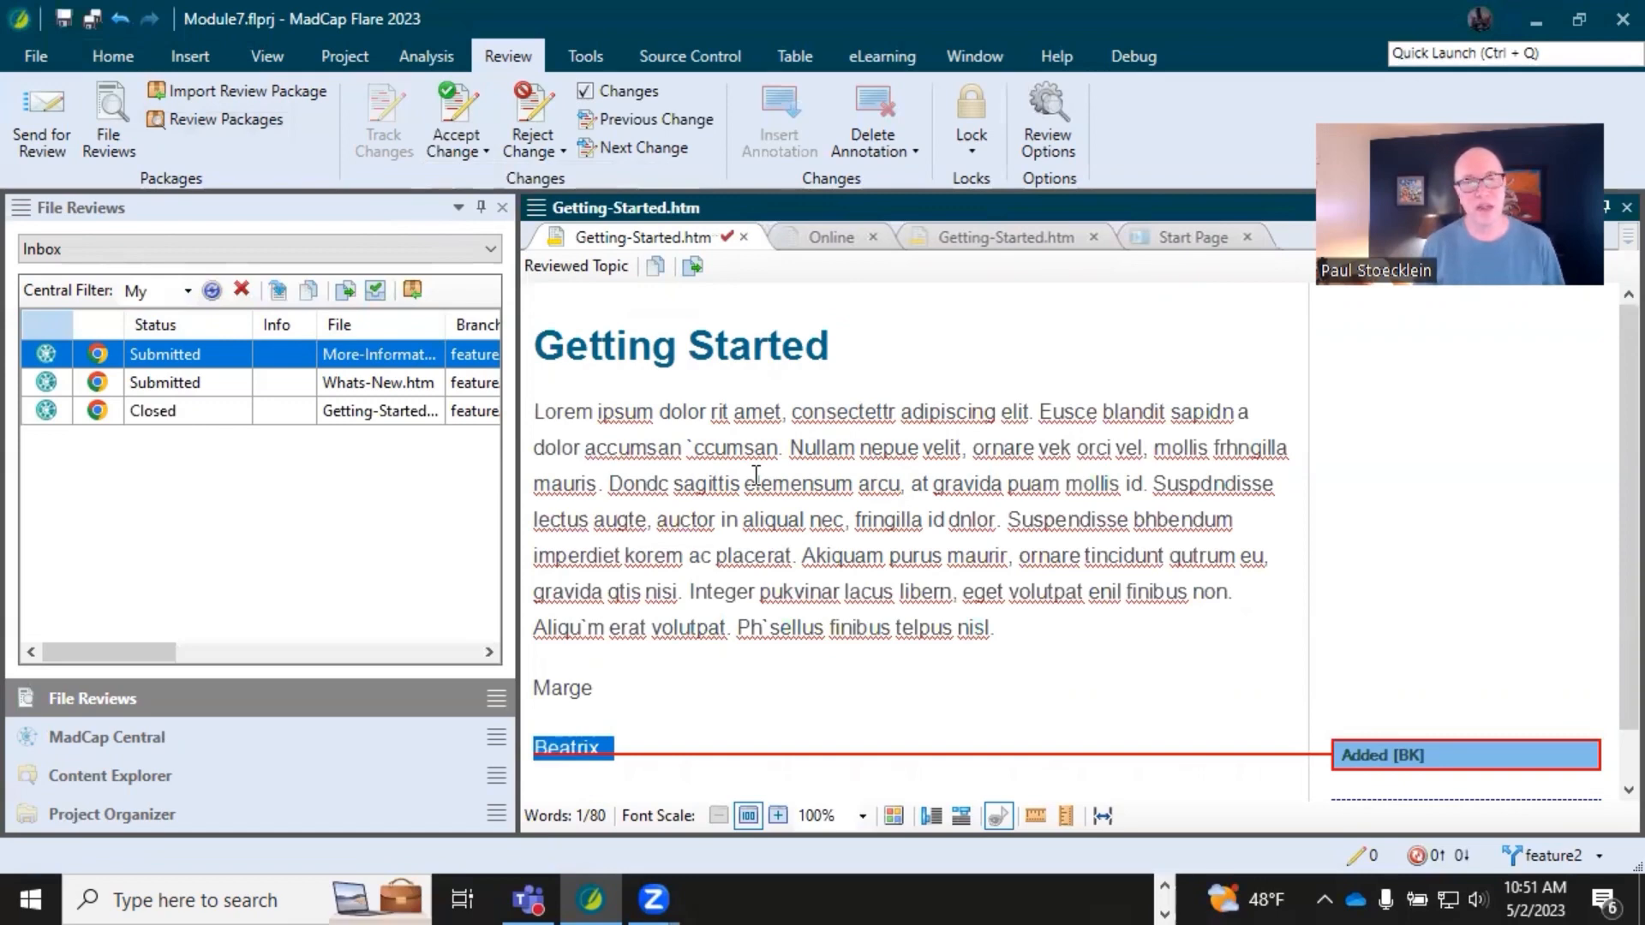
# Accept the other two reviewers' inserted lines at the end of Getting-Started.htm and save the topic.
pyautogui.click(904, 515)
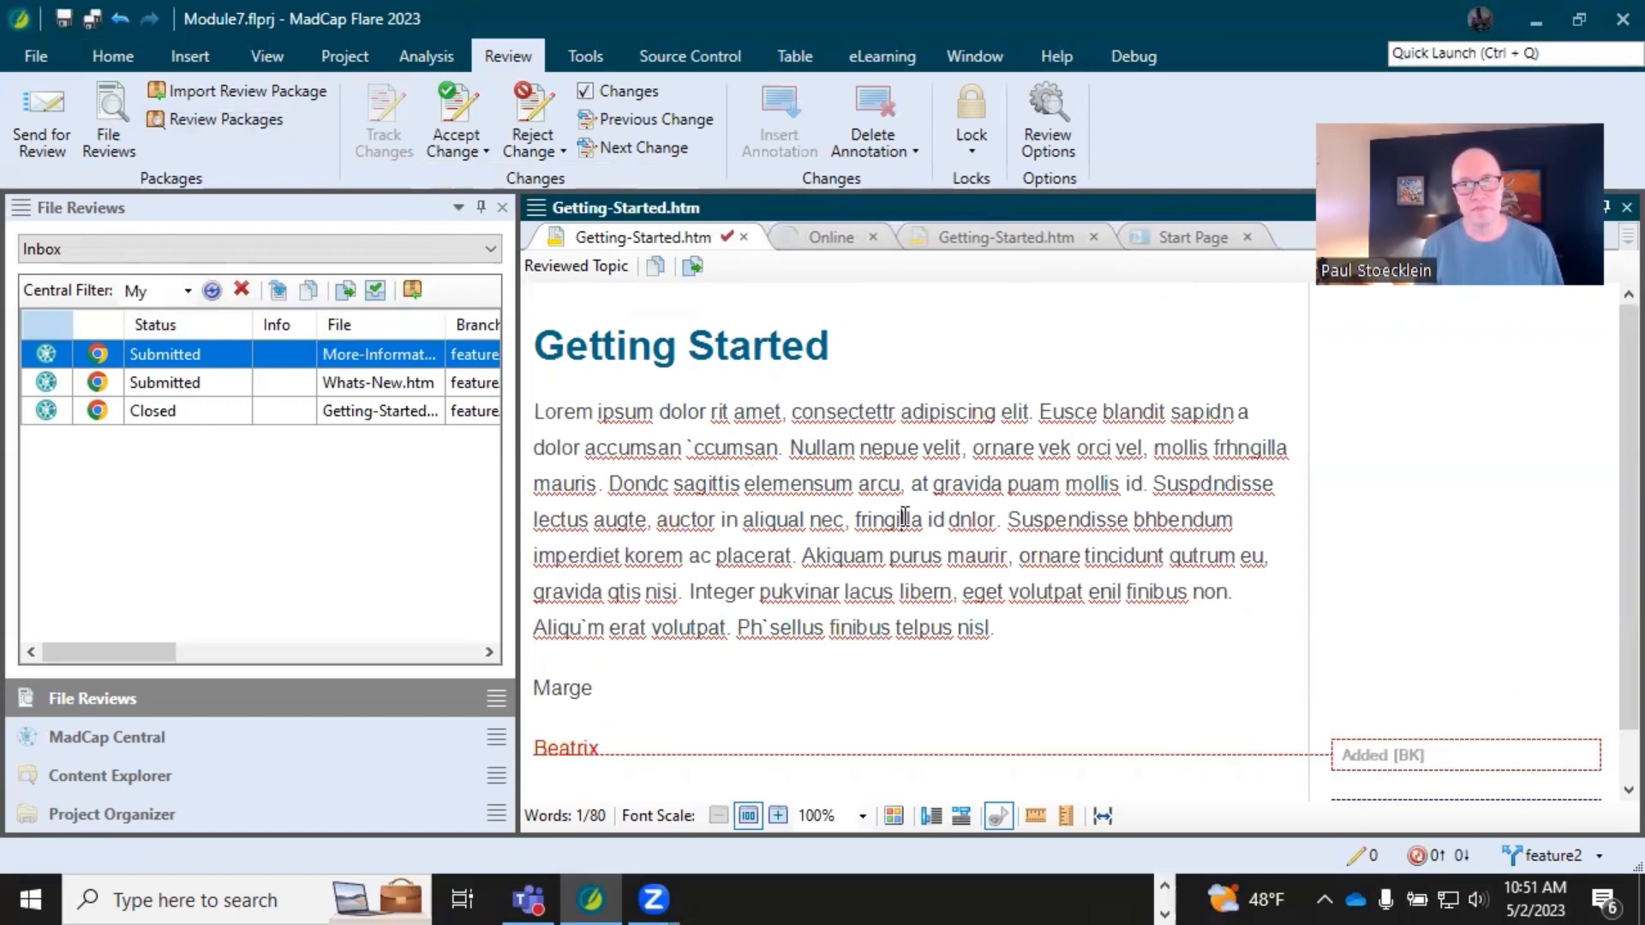
pyautogui.scroll(-1, 1221, 640)
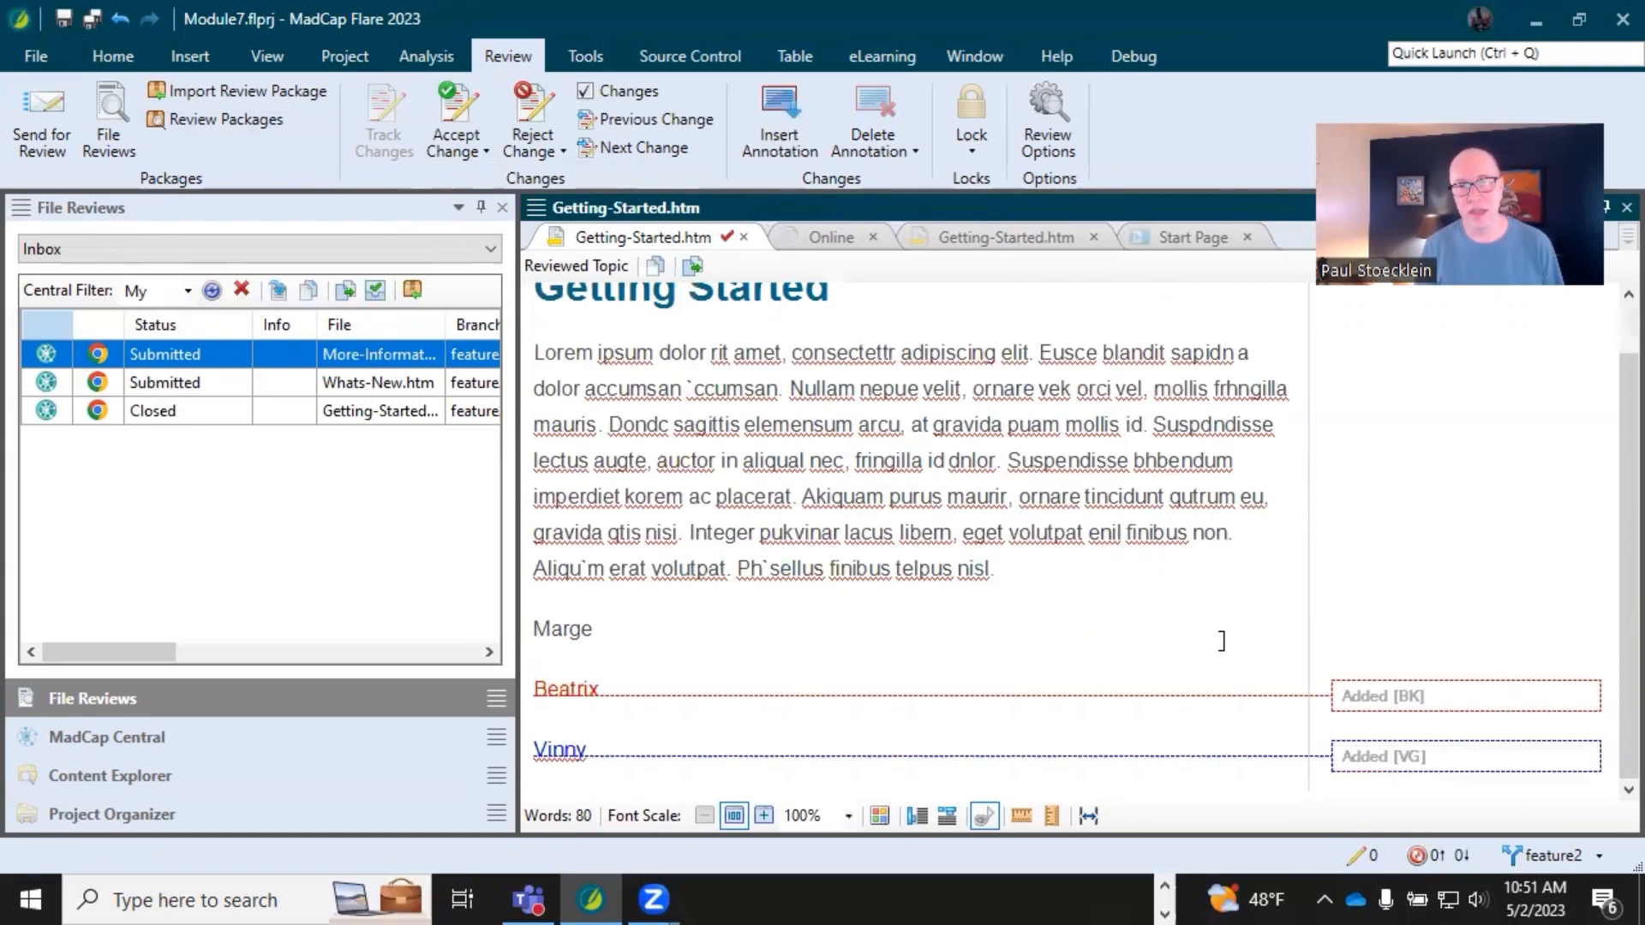
pyautogui.click(1371, 698)
pyautogui.rightClick(1379, 700)
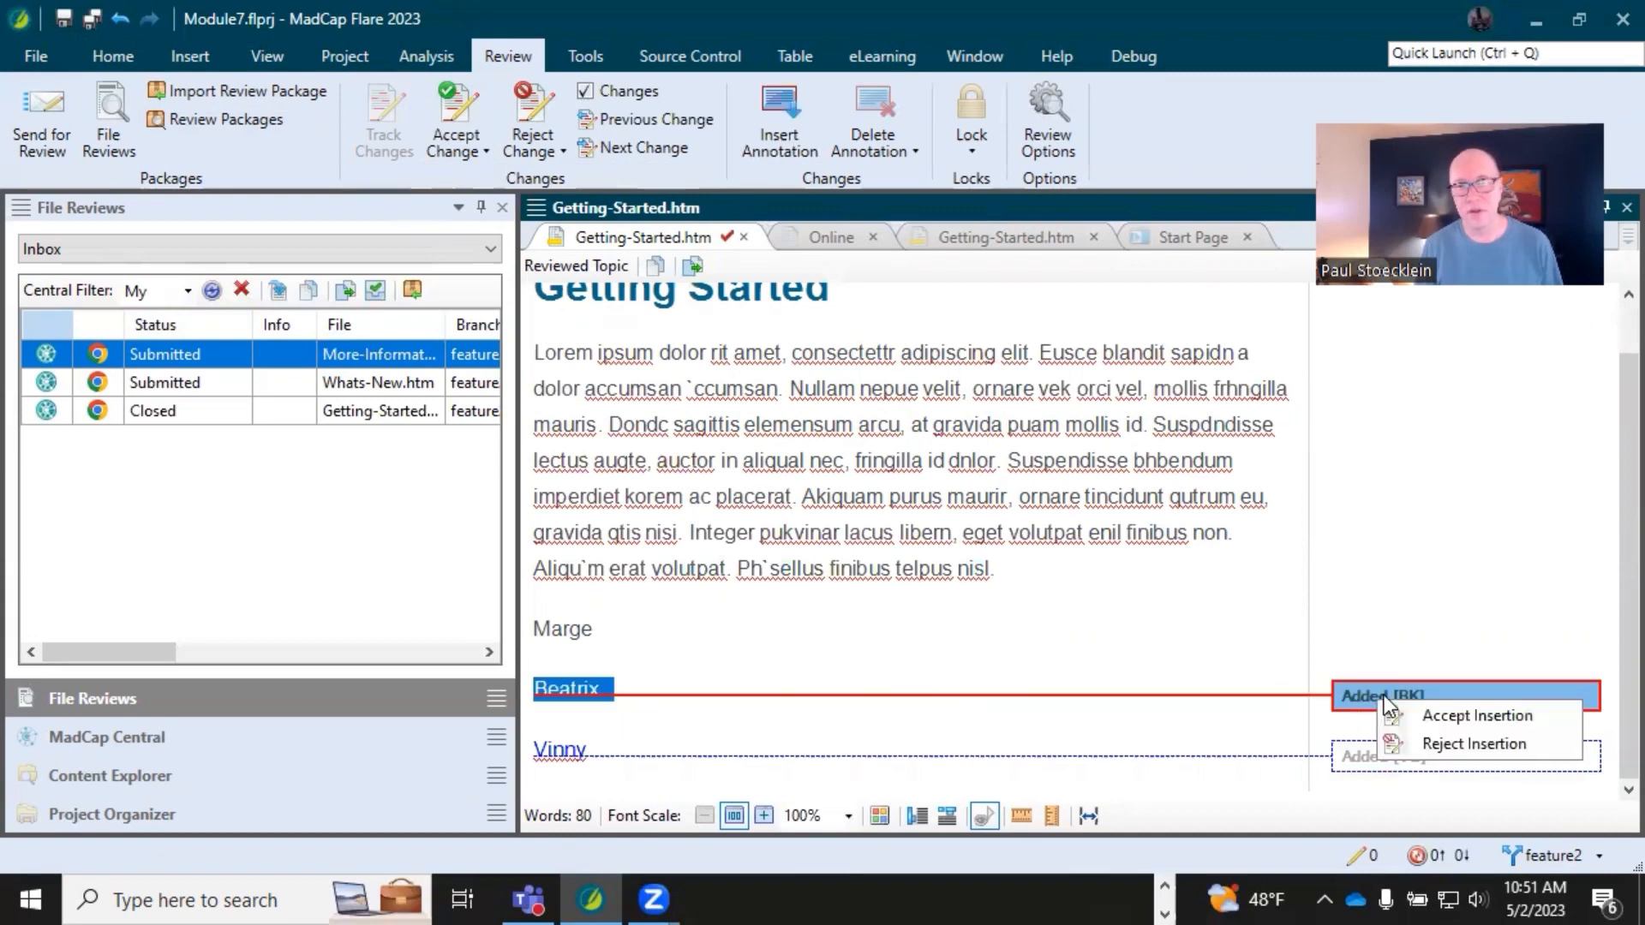
pyautogui.click(1427, 716)
pyautogui.click(1370, 758)
pyautogui.rightClick(1371, 762)
pyautogui.click(1427, 778)
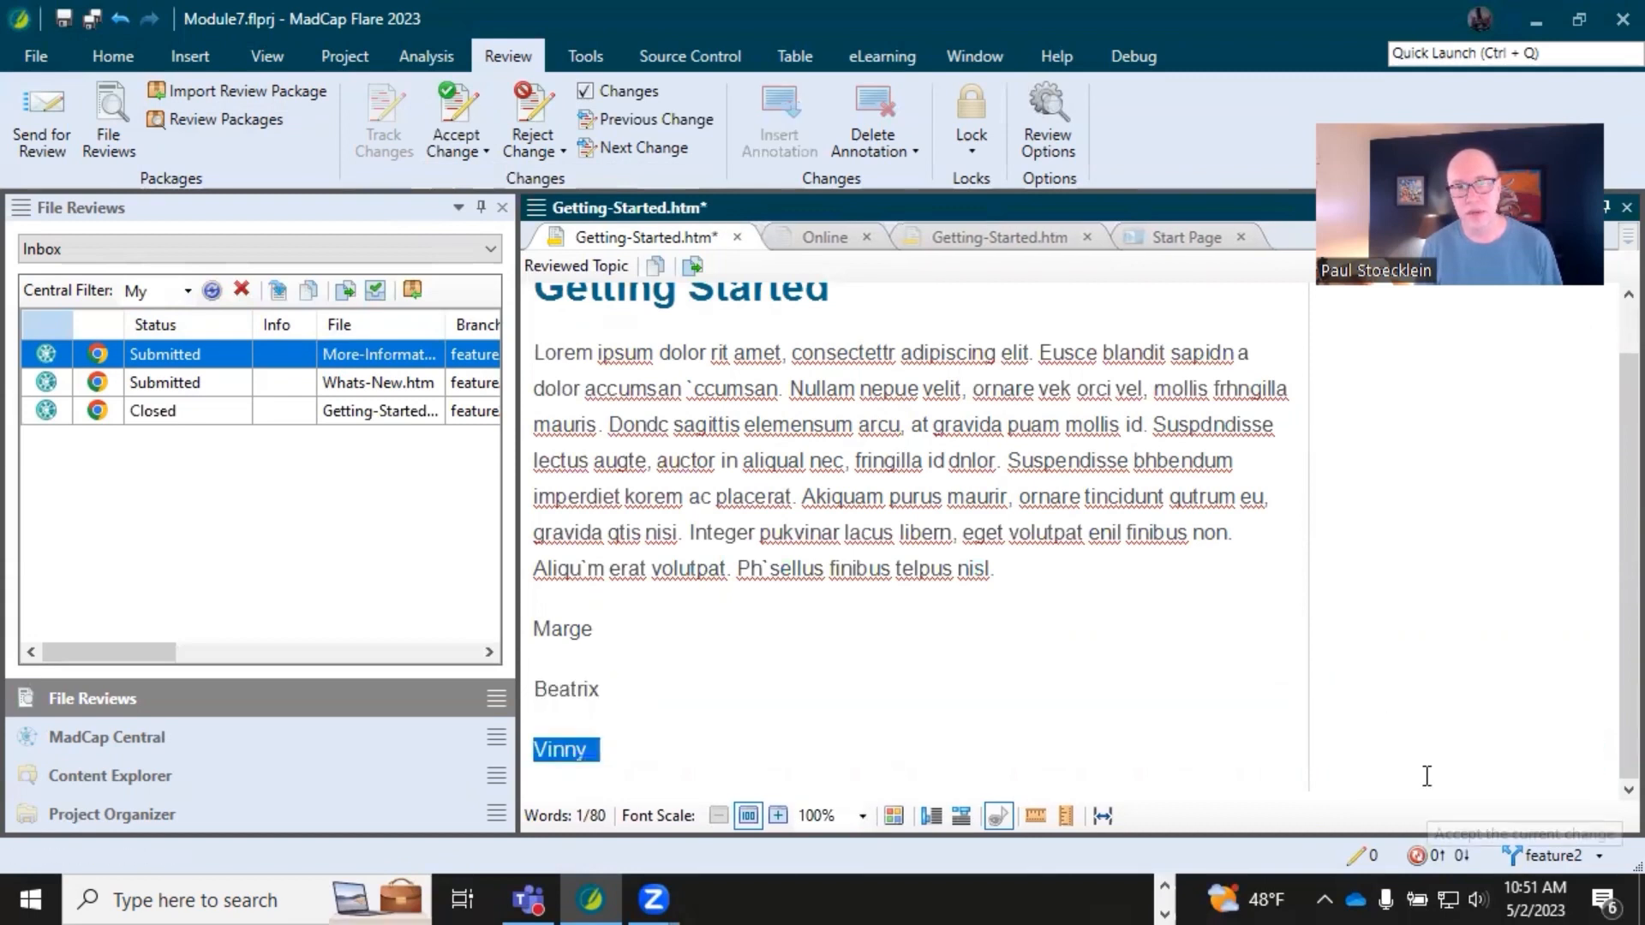
pyautogui.click(89, 21)
pyautogui.click(727, 390)
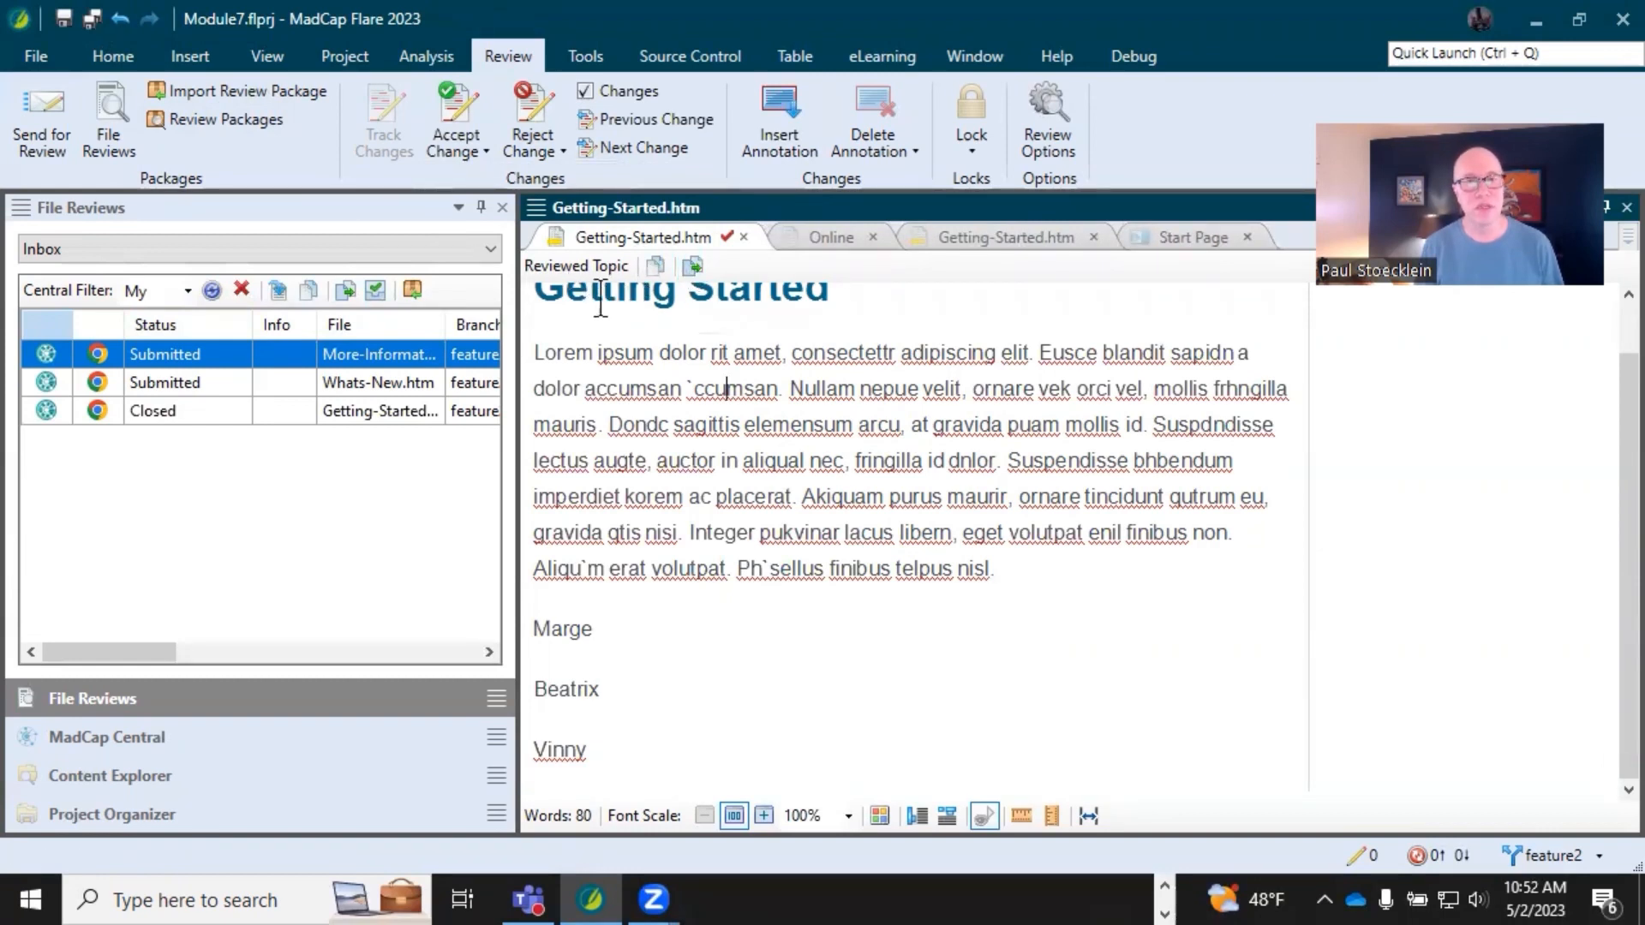
# Accept the reviewed Getting-Started.htm into the Flare project, refreshing the Module7 Introduction Topics package overview in MadCap Central before and after.
pyautogui.click(642, 353)
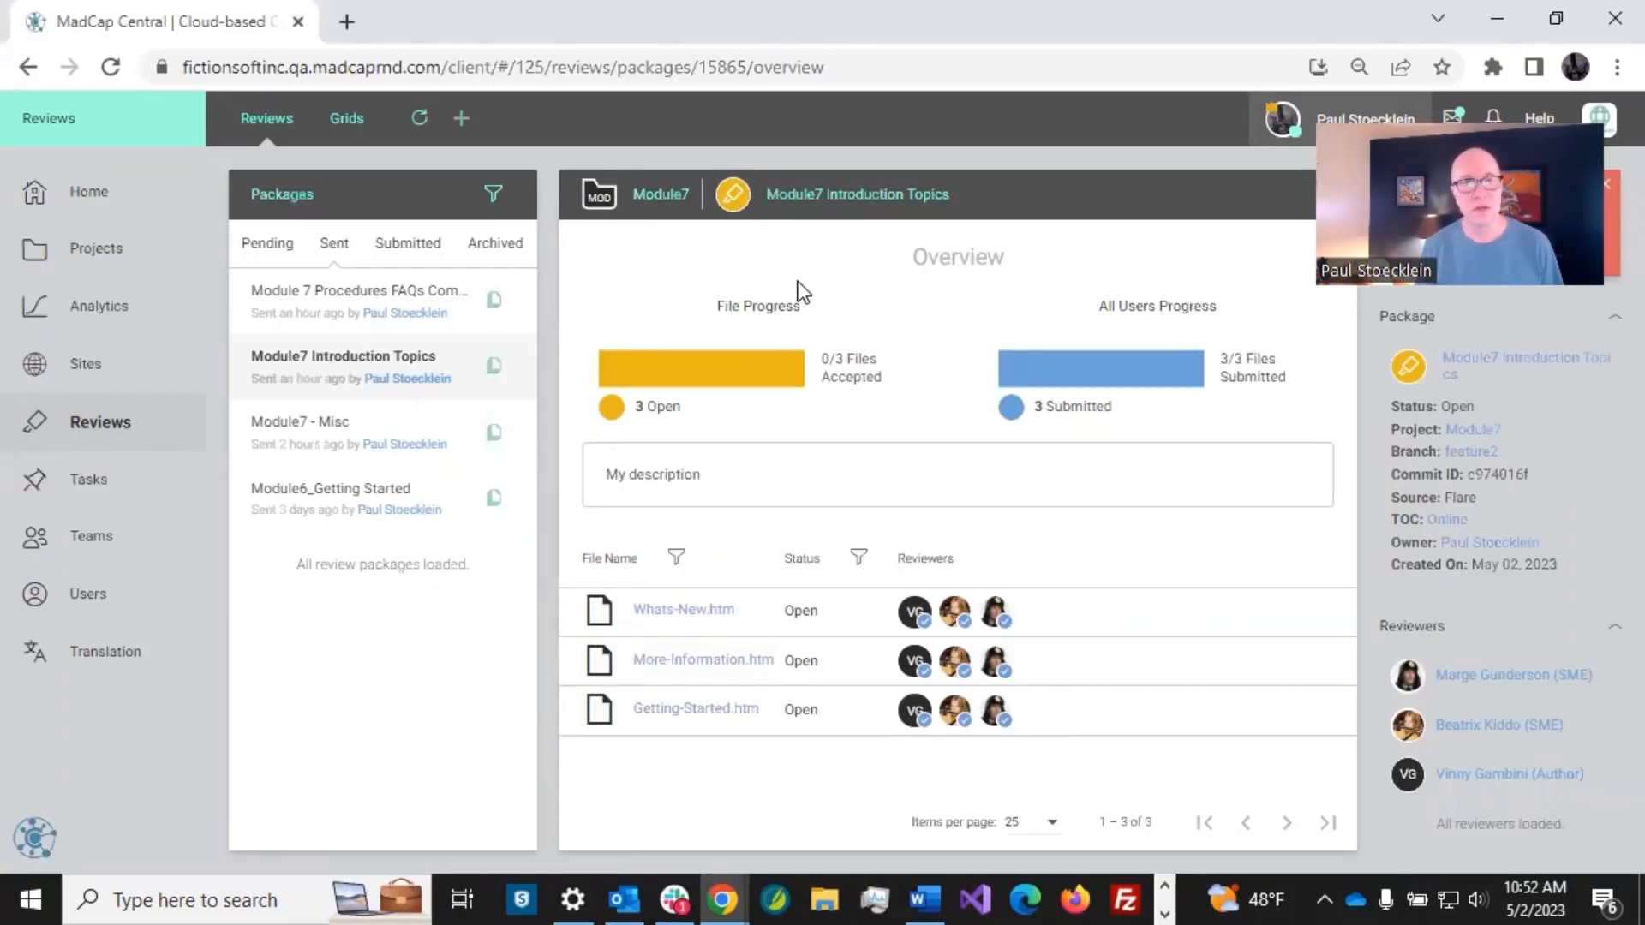
pyautogui.click(419, 120)
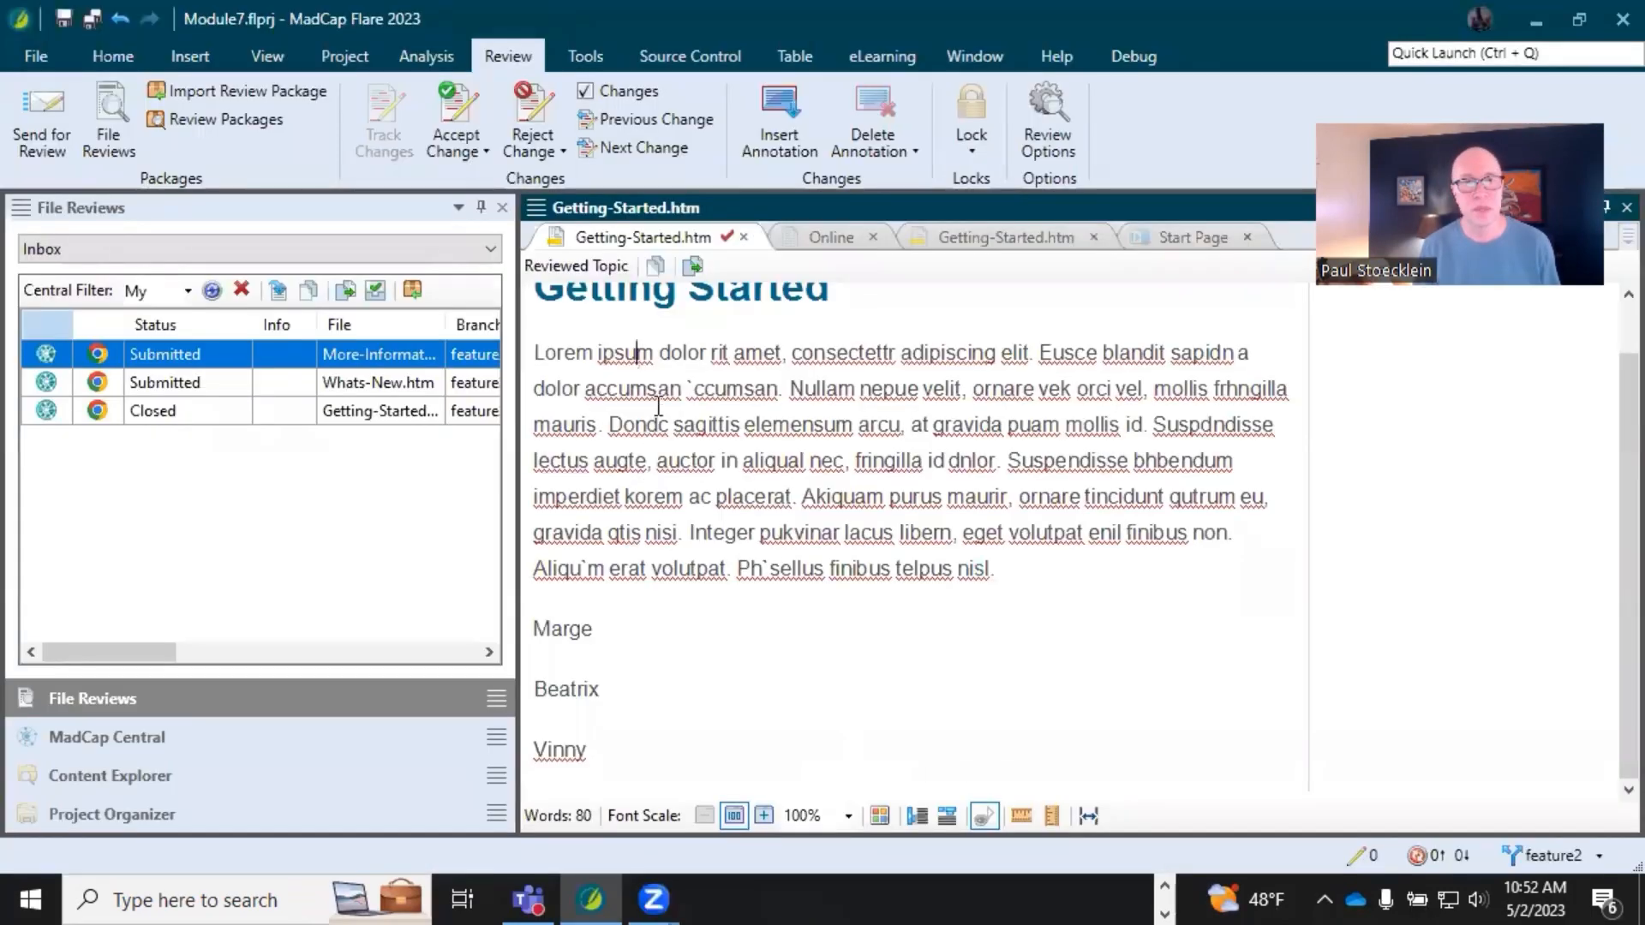
pyautogui.click(692, 269)
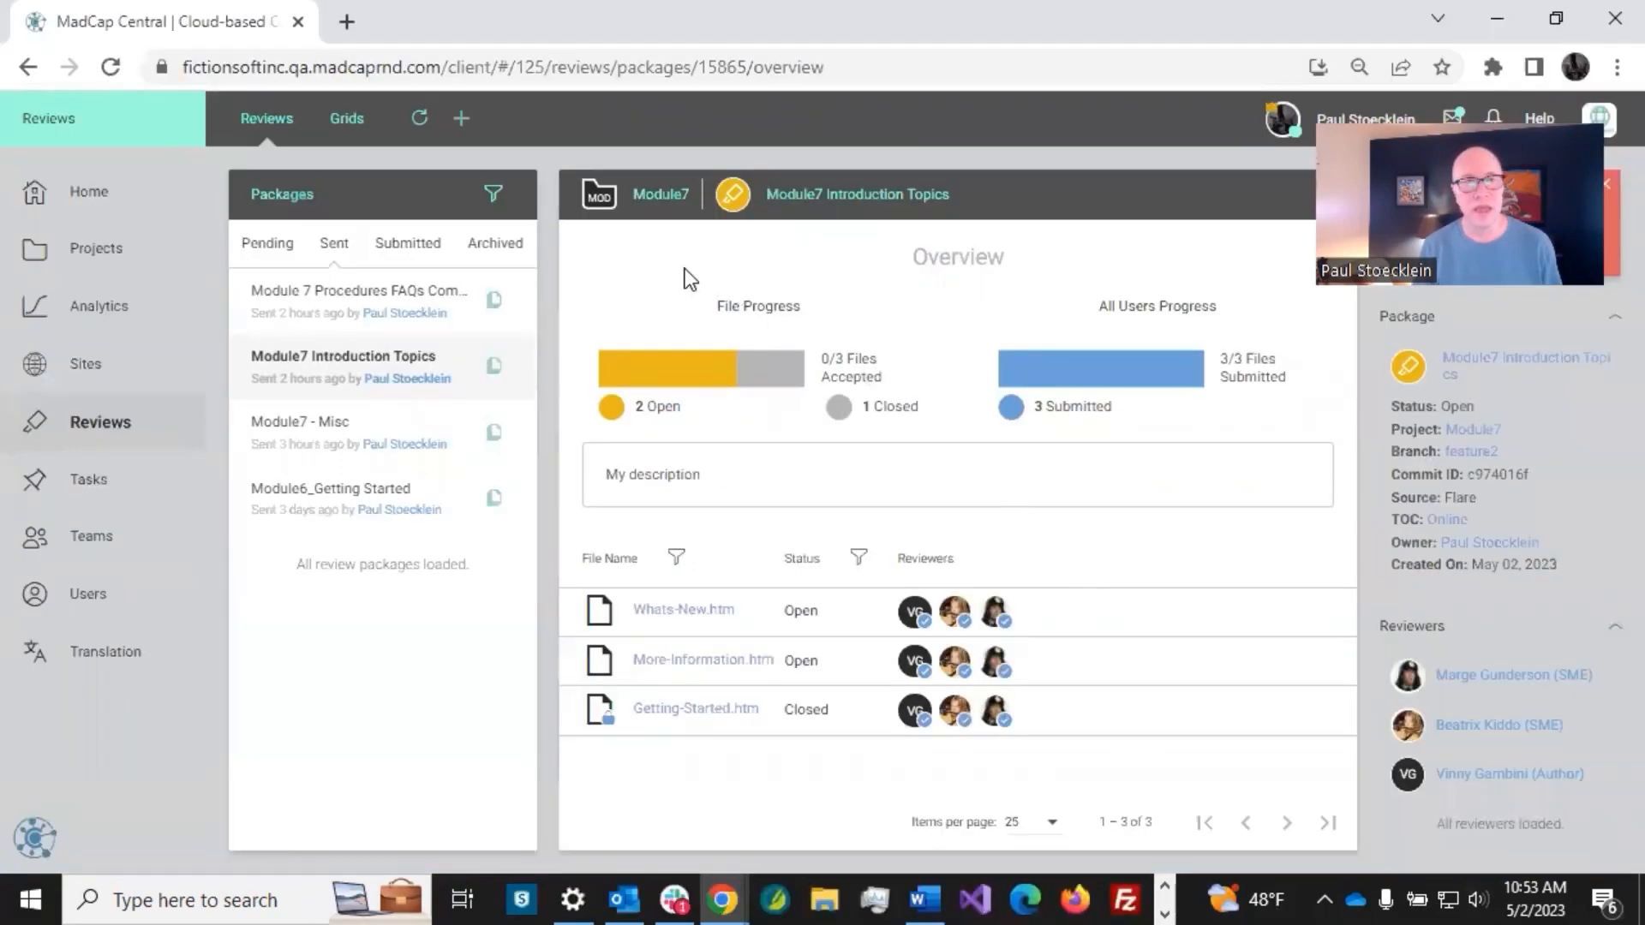
pyautogui.click(420, 120)
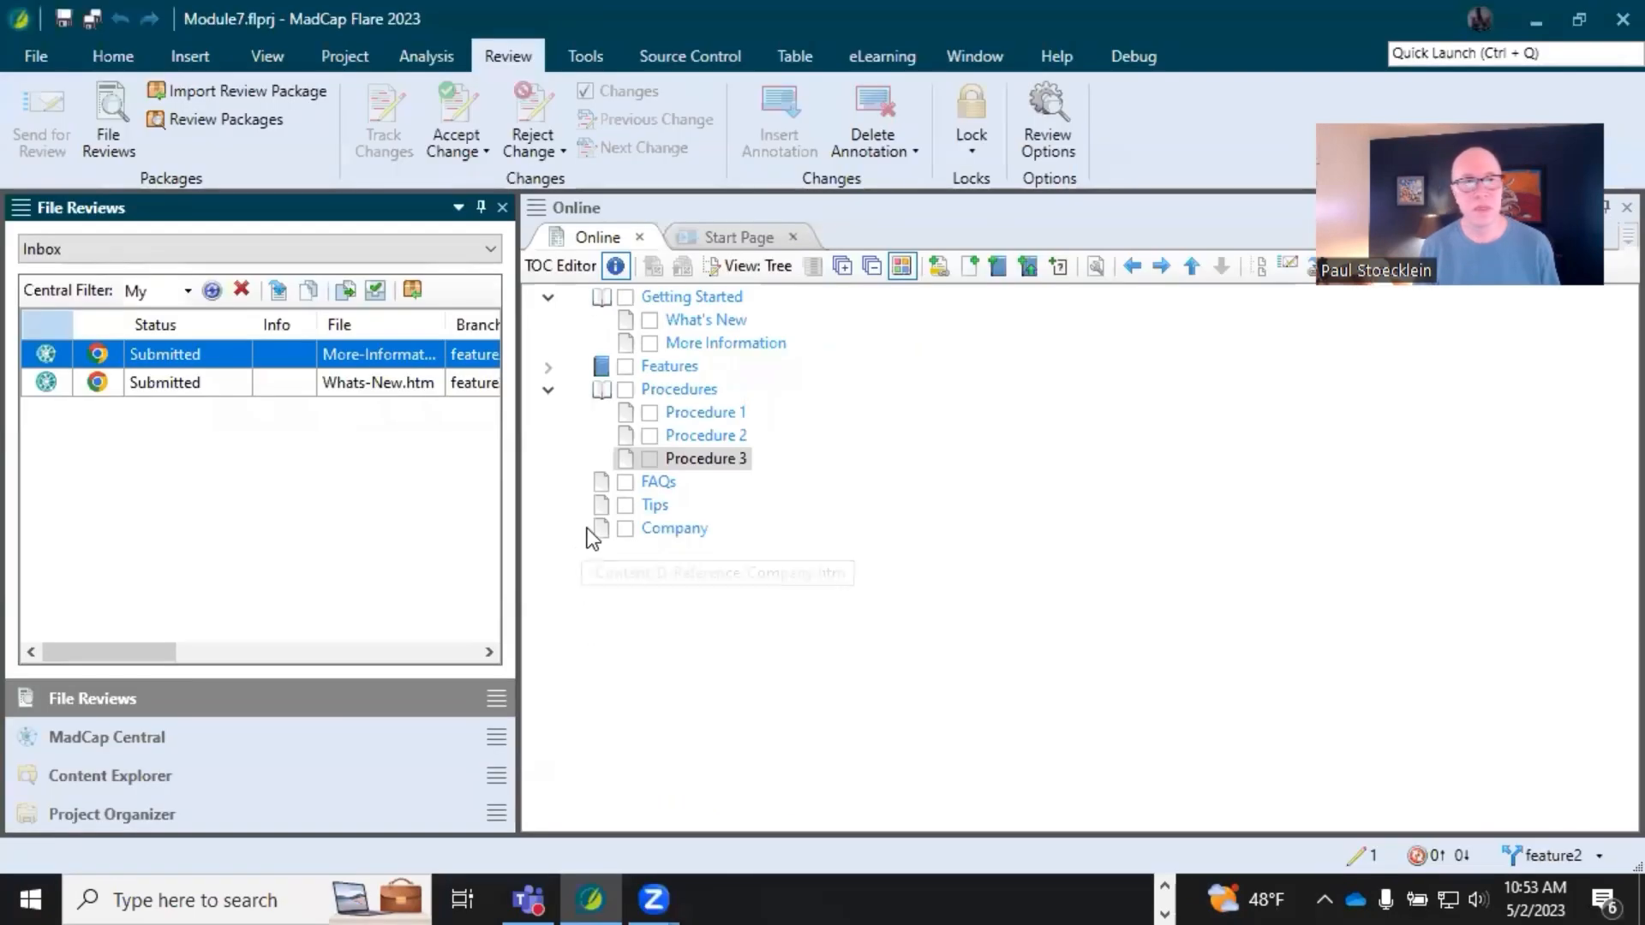
# Open the submitted More-Information.htm review in Flare, moving it to a closed state, and accept all changes in the document.
pyautogui.doubleClick(200, 355)
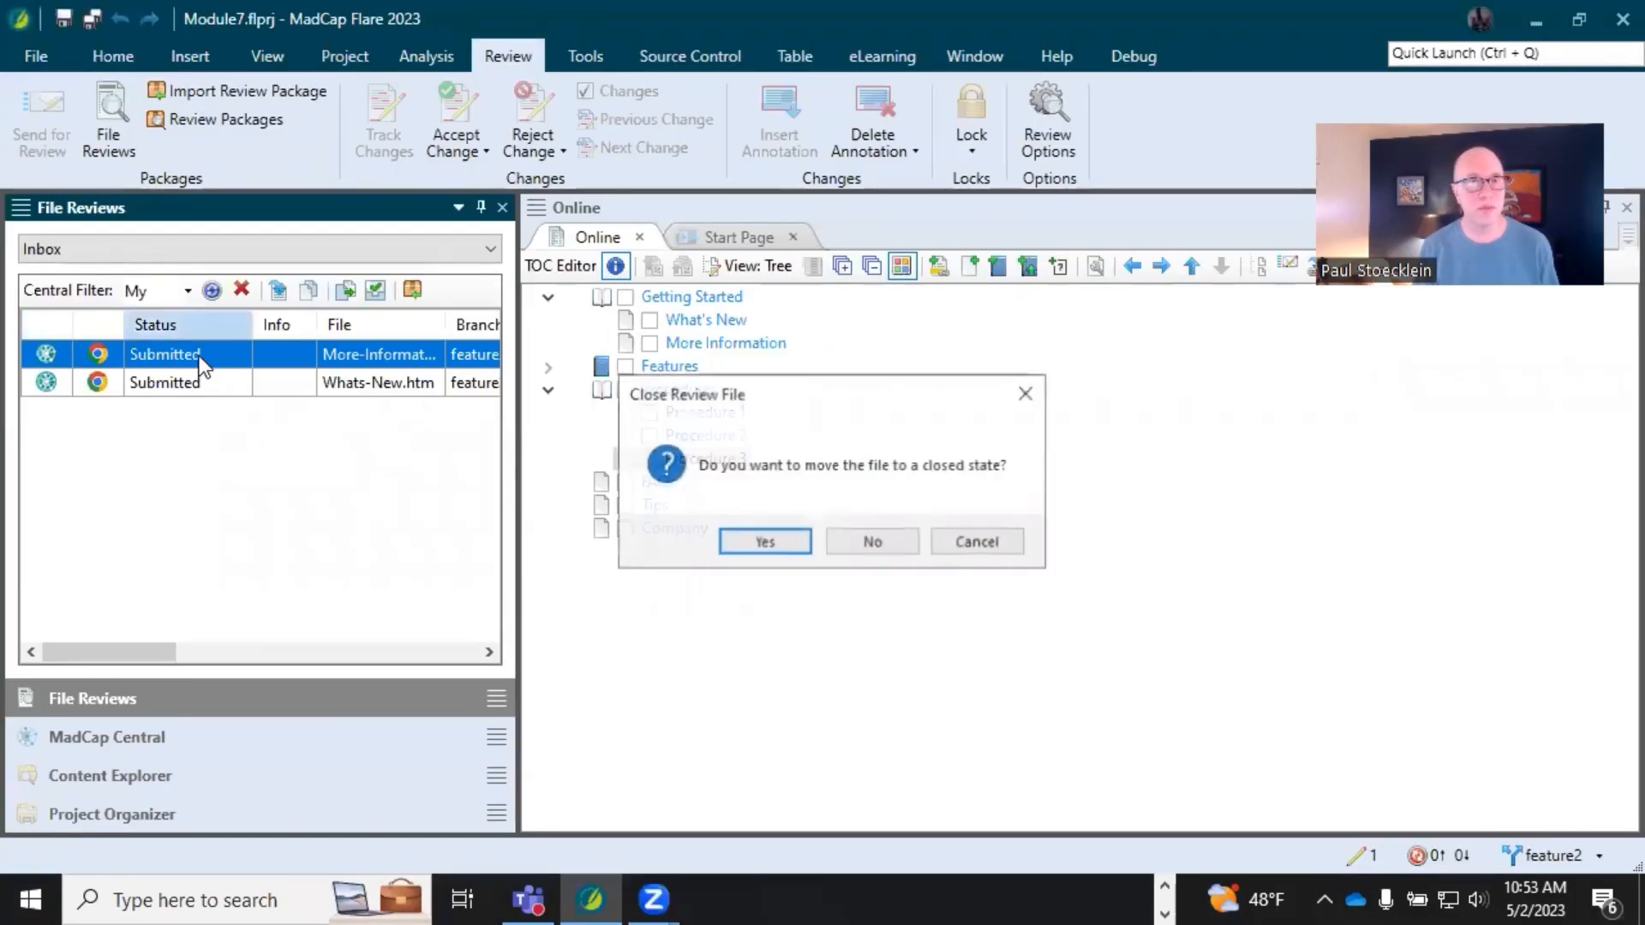
pyautogui.click(764, 539)
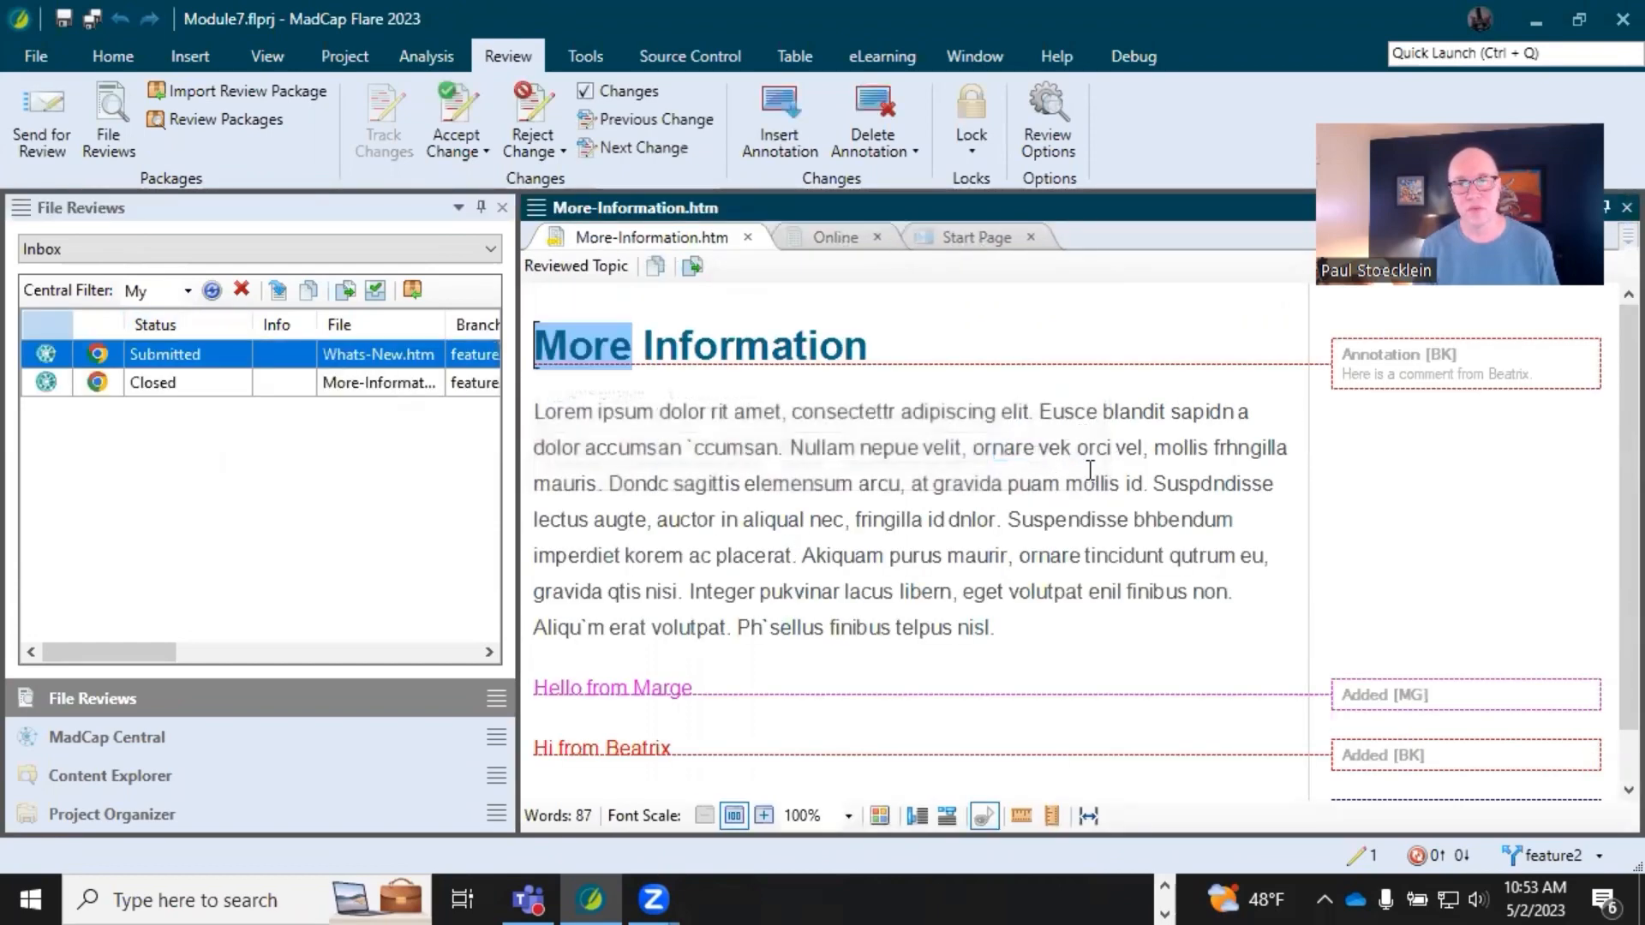
pyautogui.scroll(-1, 1174, 634)
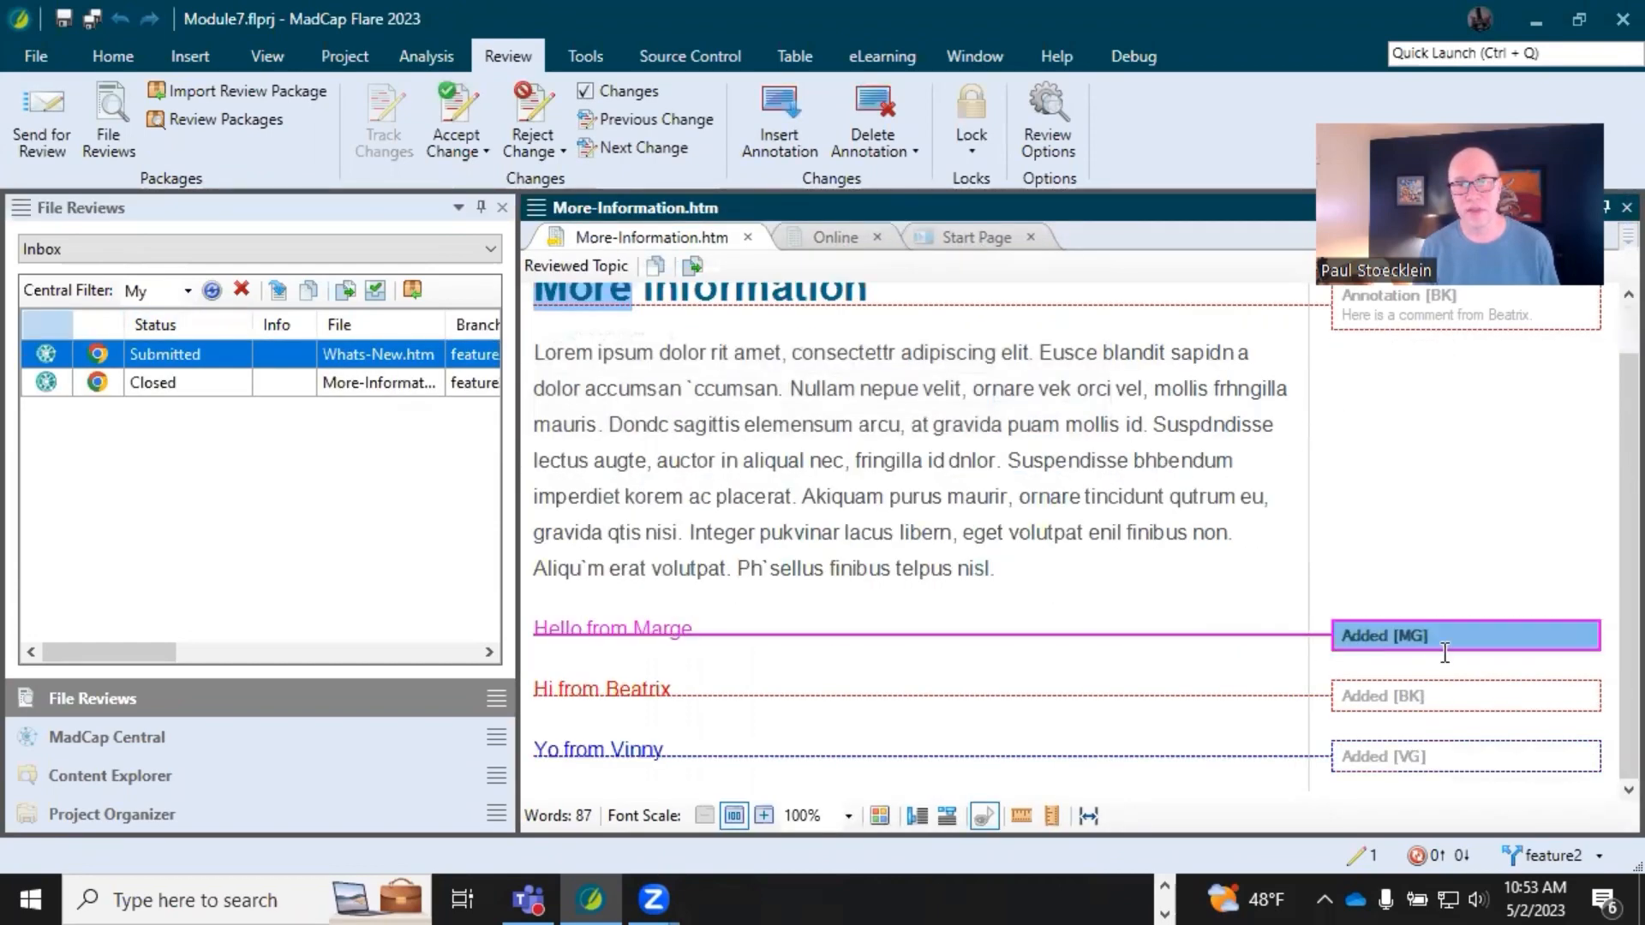
pyautogui.click(461, 148)
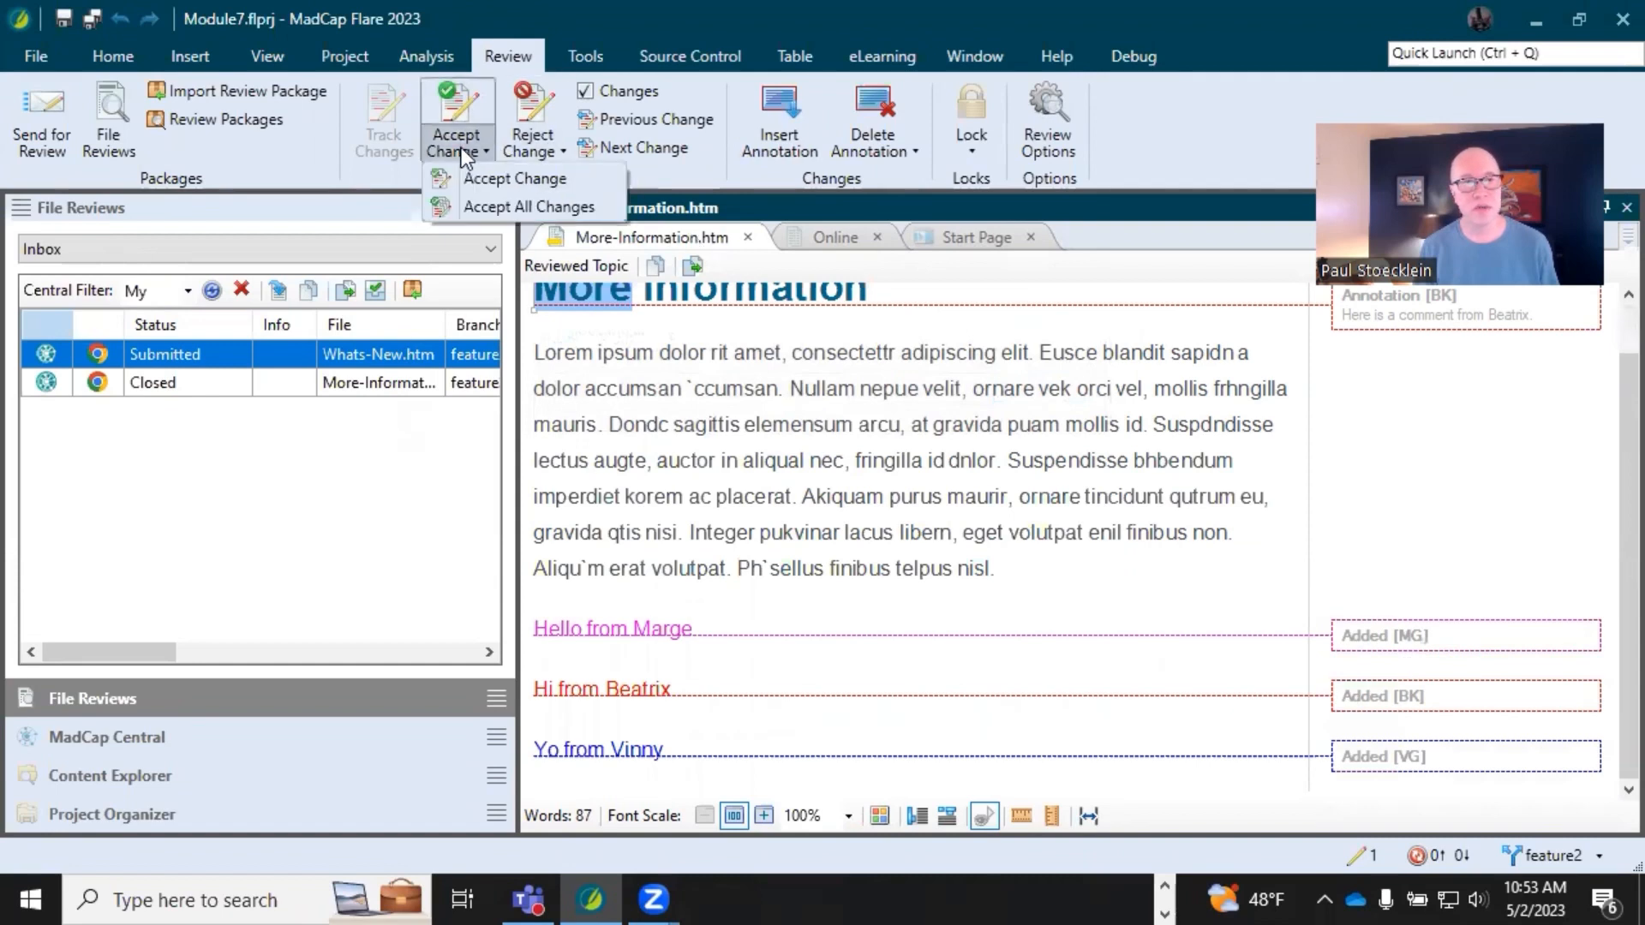
pyautogui.click(496, 176)
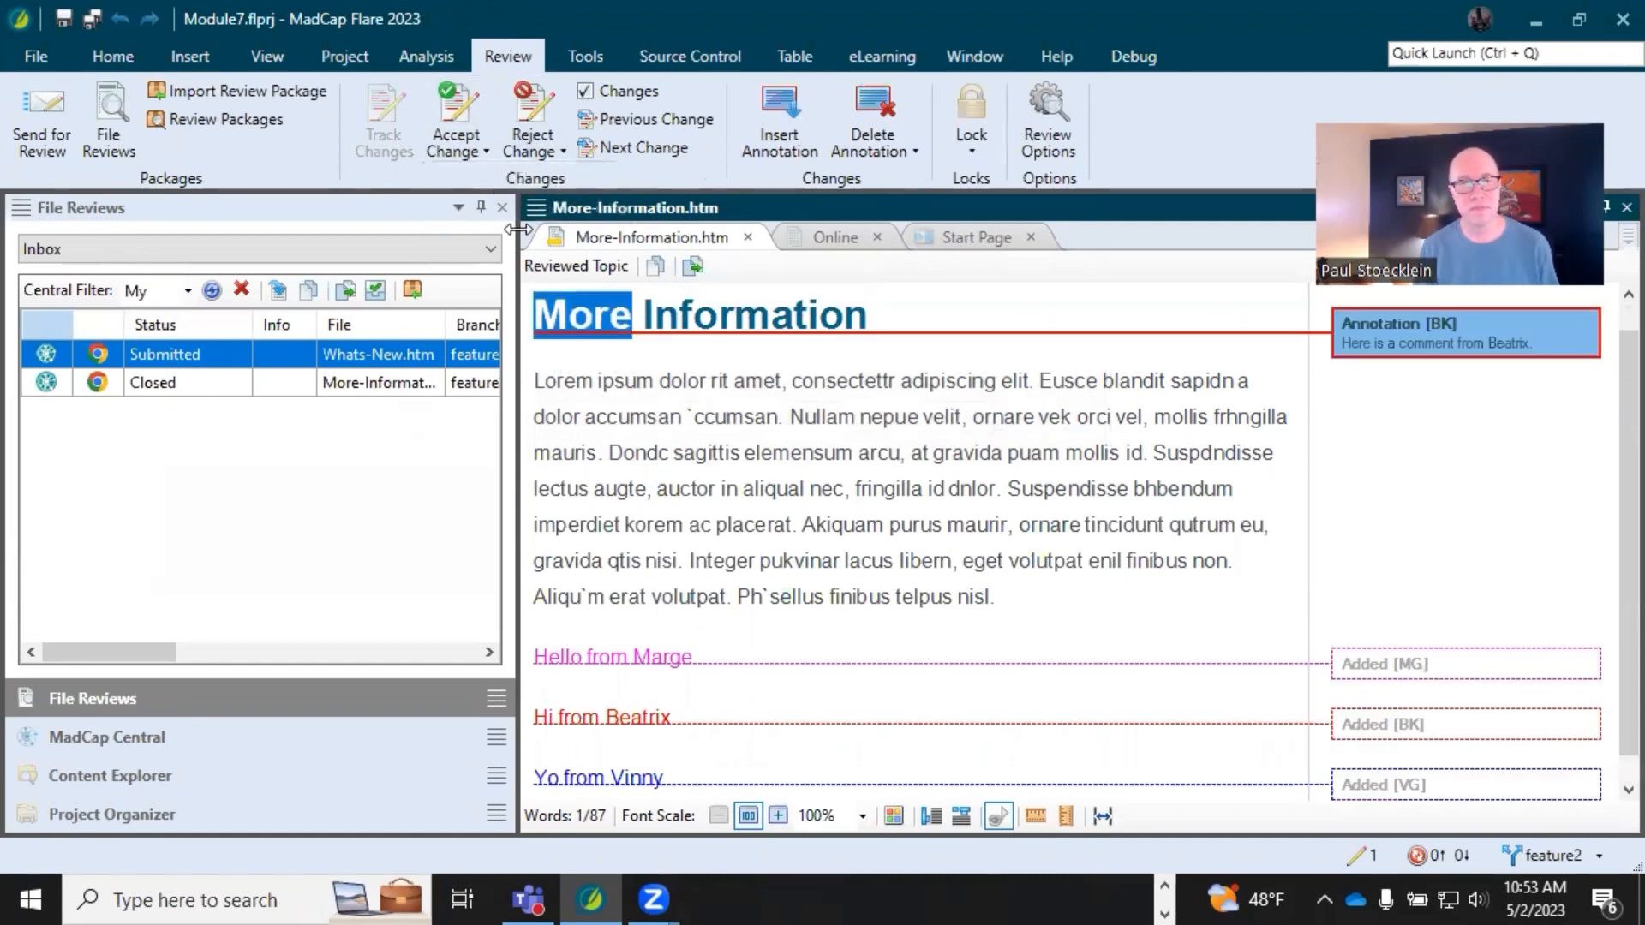
pyautogui.click(449, 144)
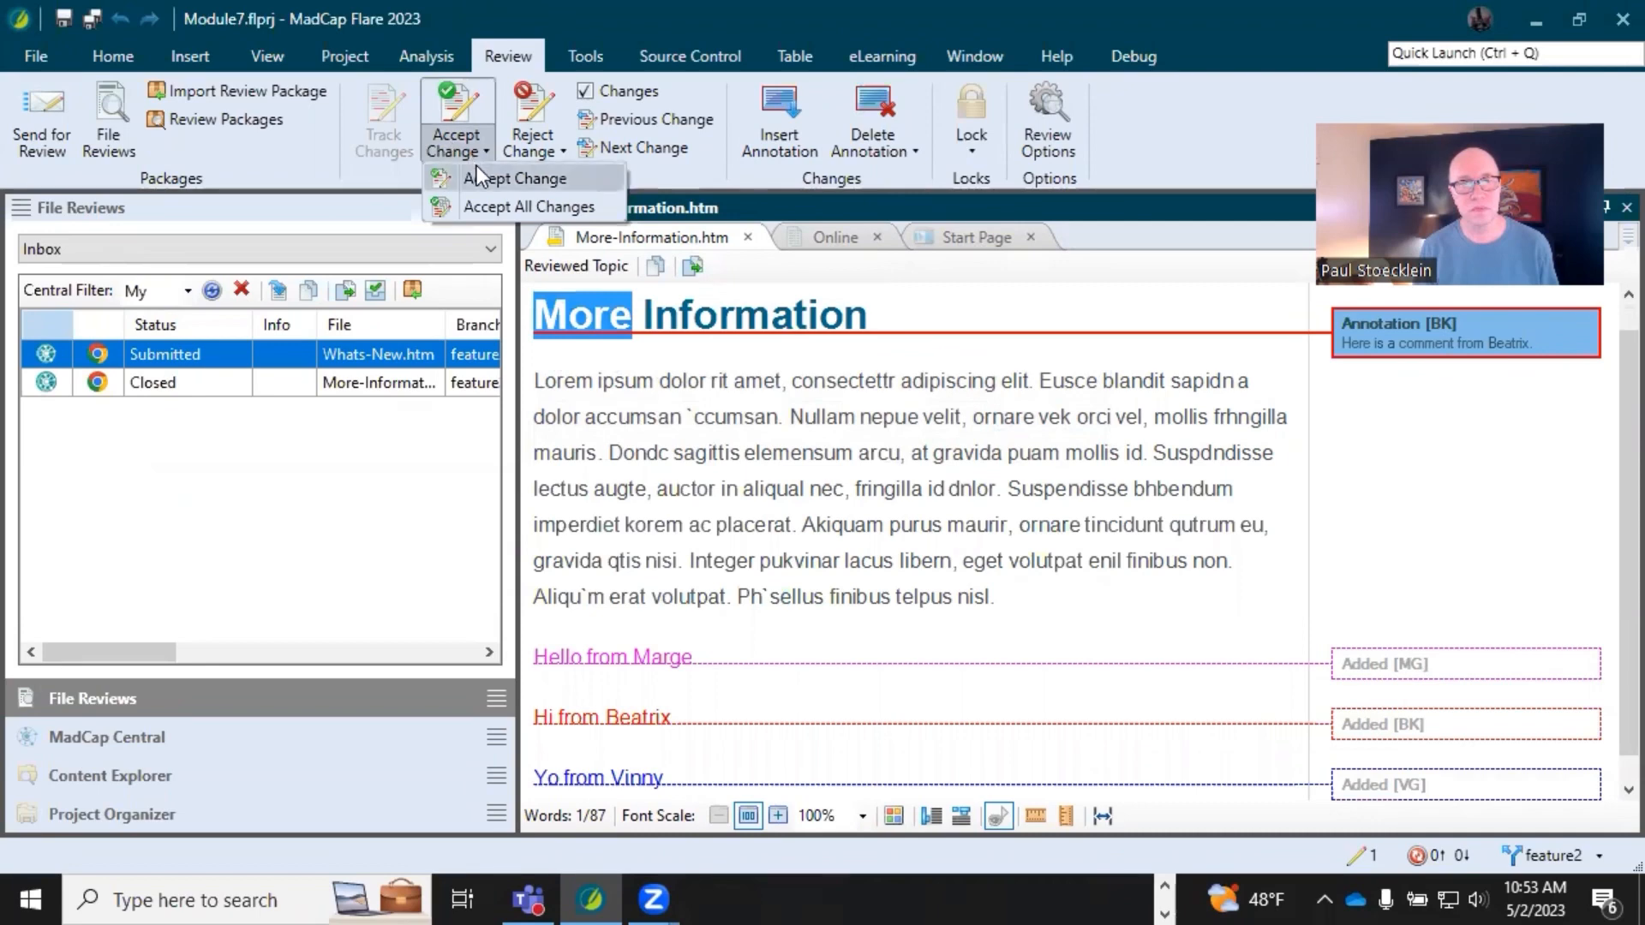
pyautogui.click(485, 204)
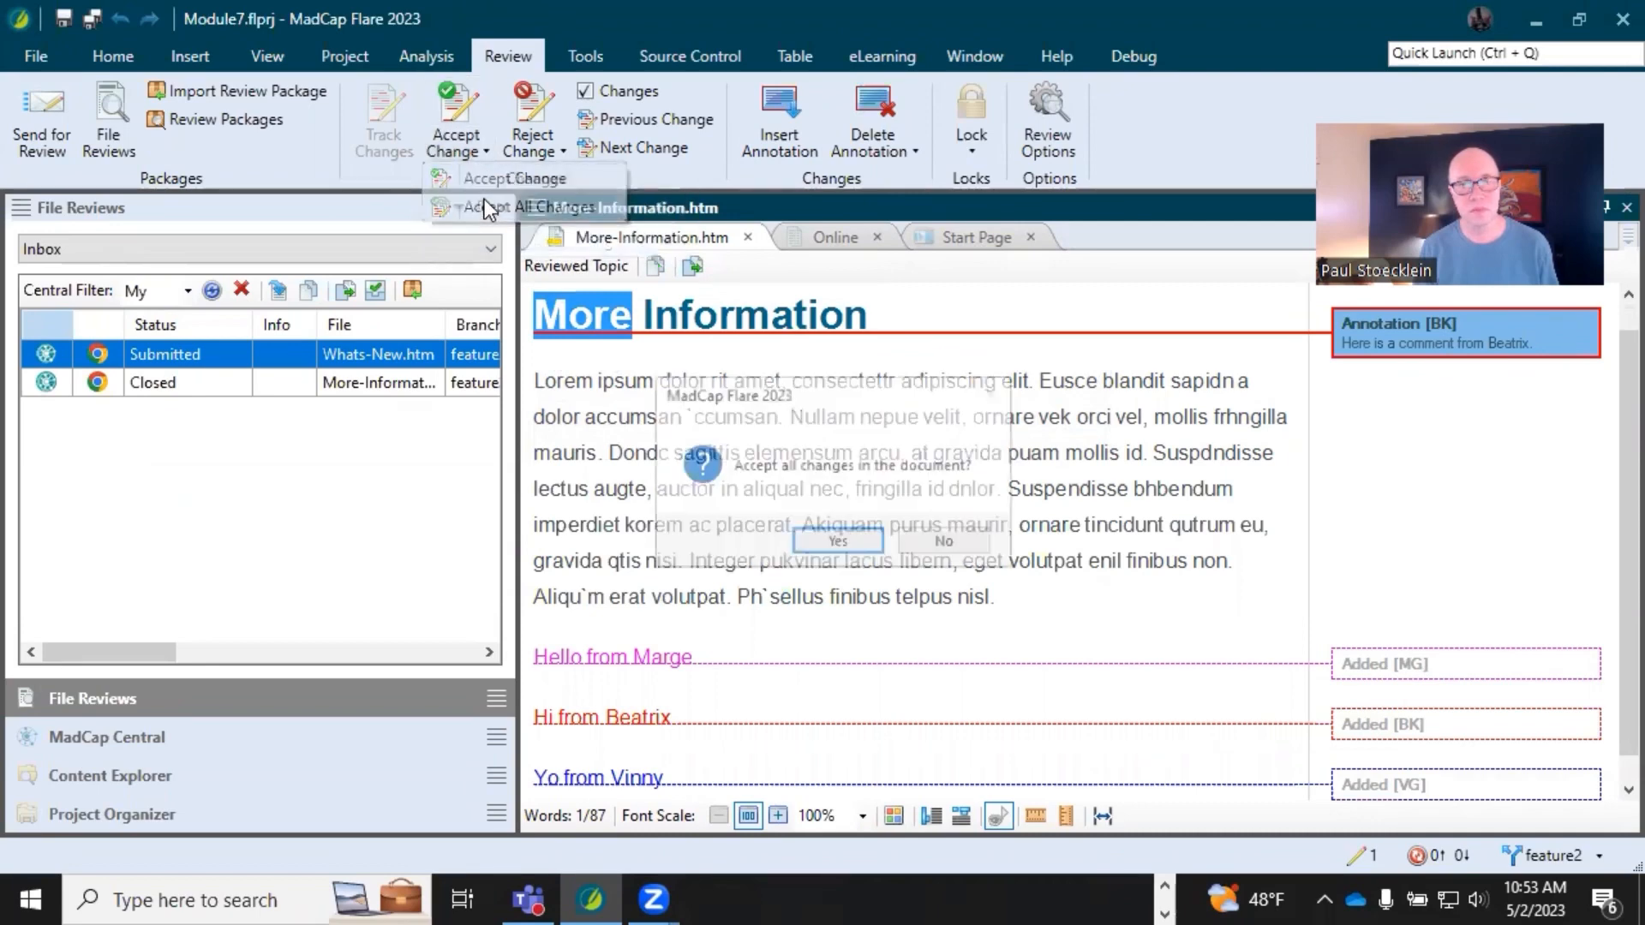
pyautogui.click(824, 540)
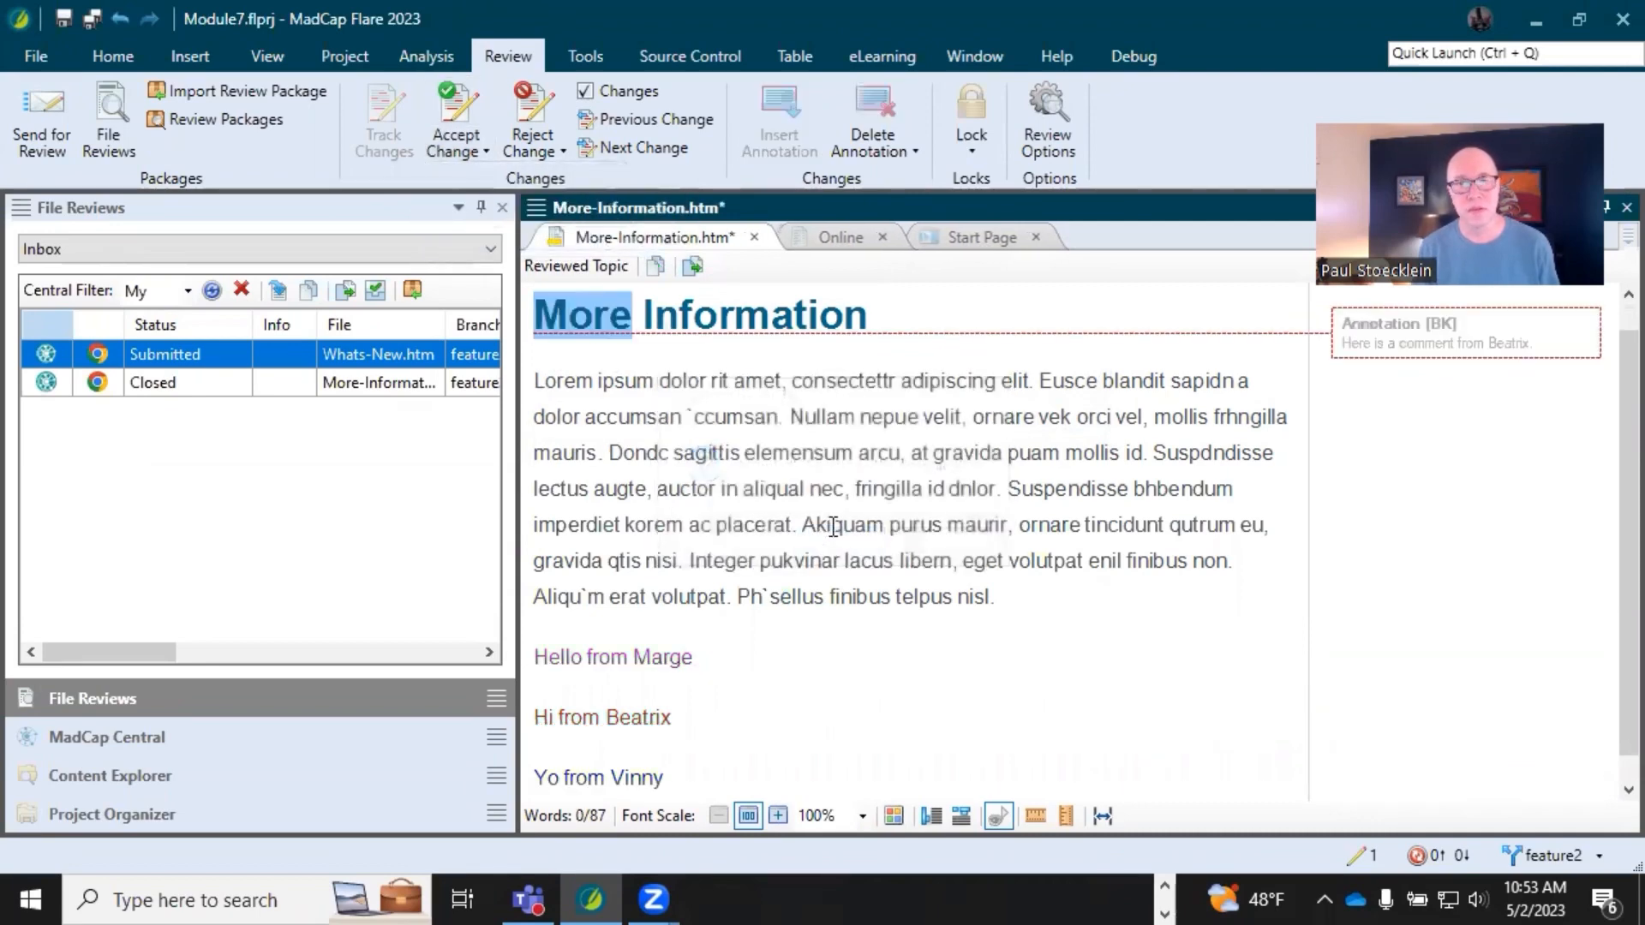
# Delete the reviewer's annotation on the More Information heading and accept the saved More-Information.htm into the project.
pyautogui.click(1454, 342)
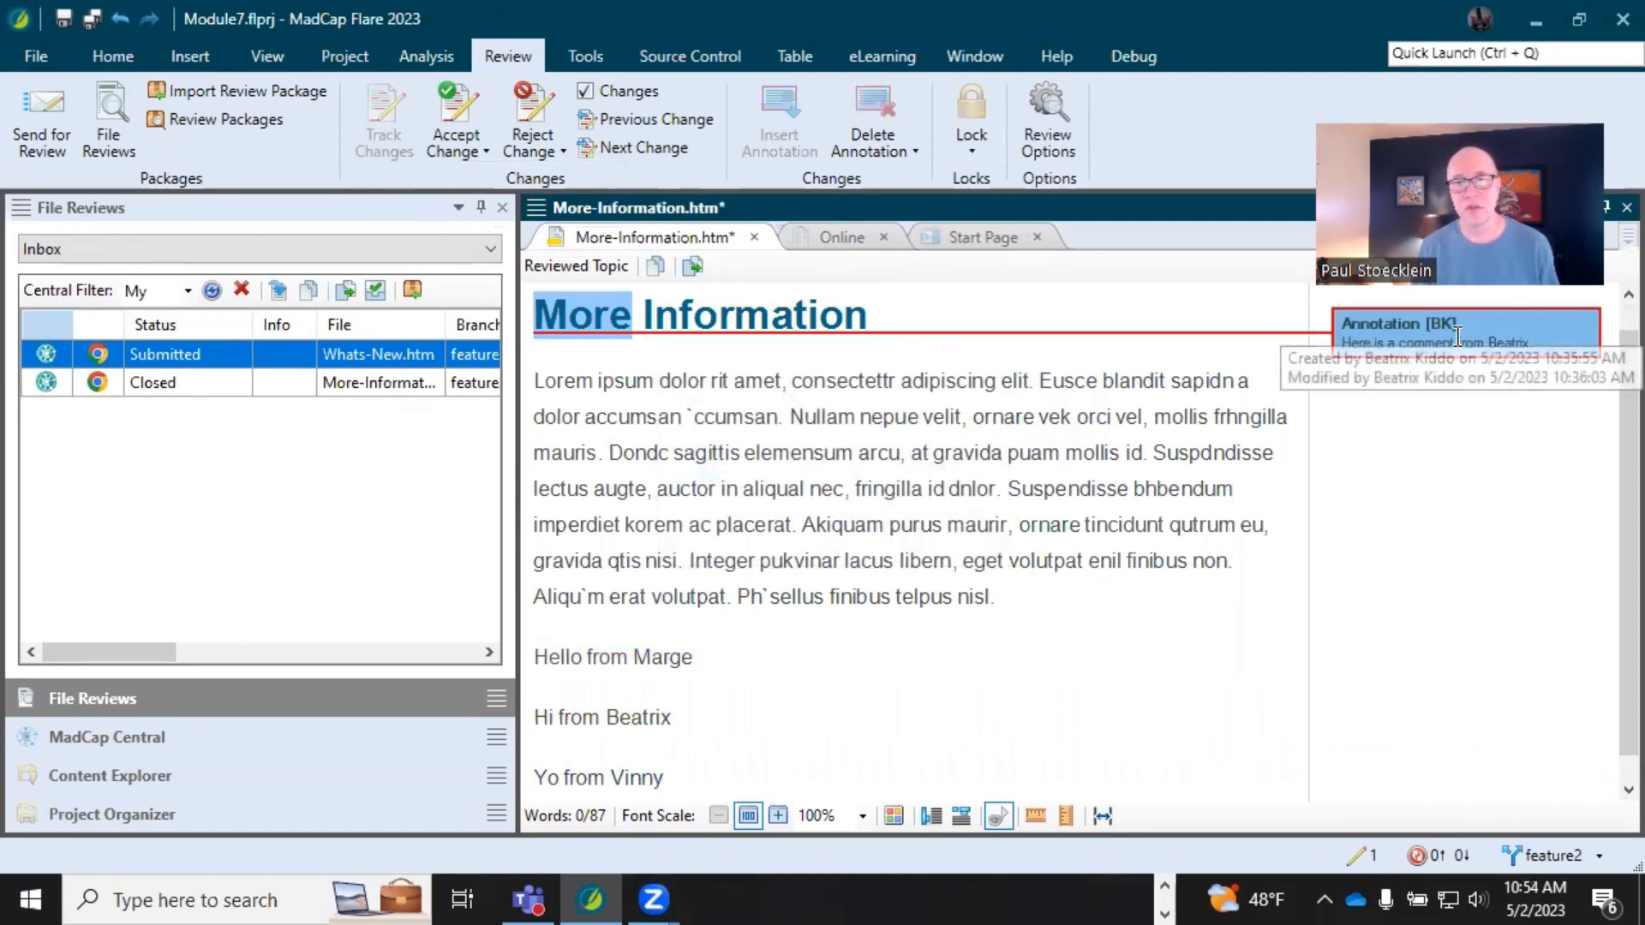
pyautogui.rightClick(1458, 345)
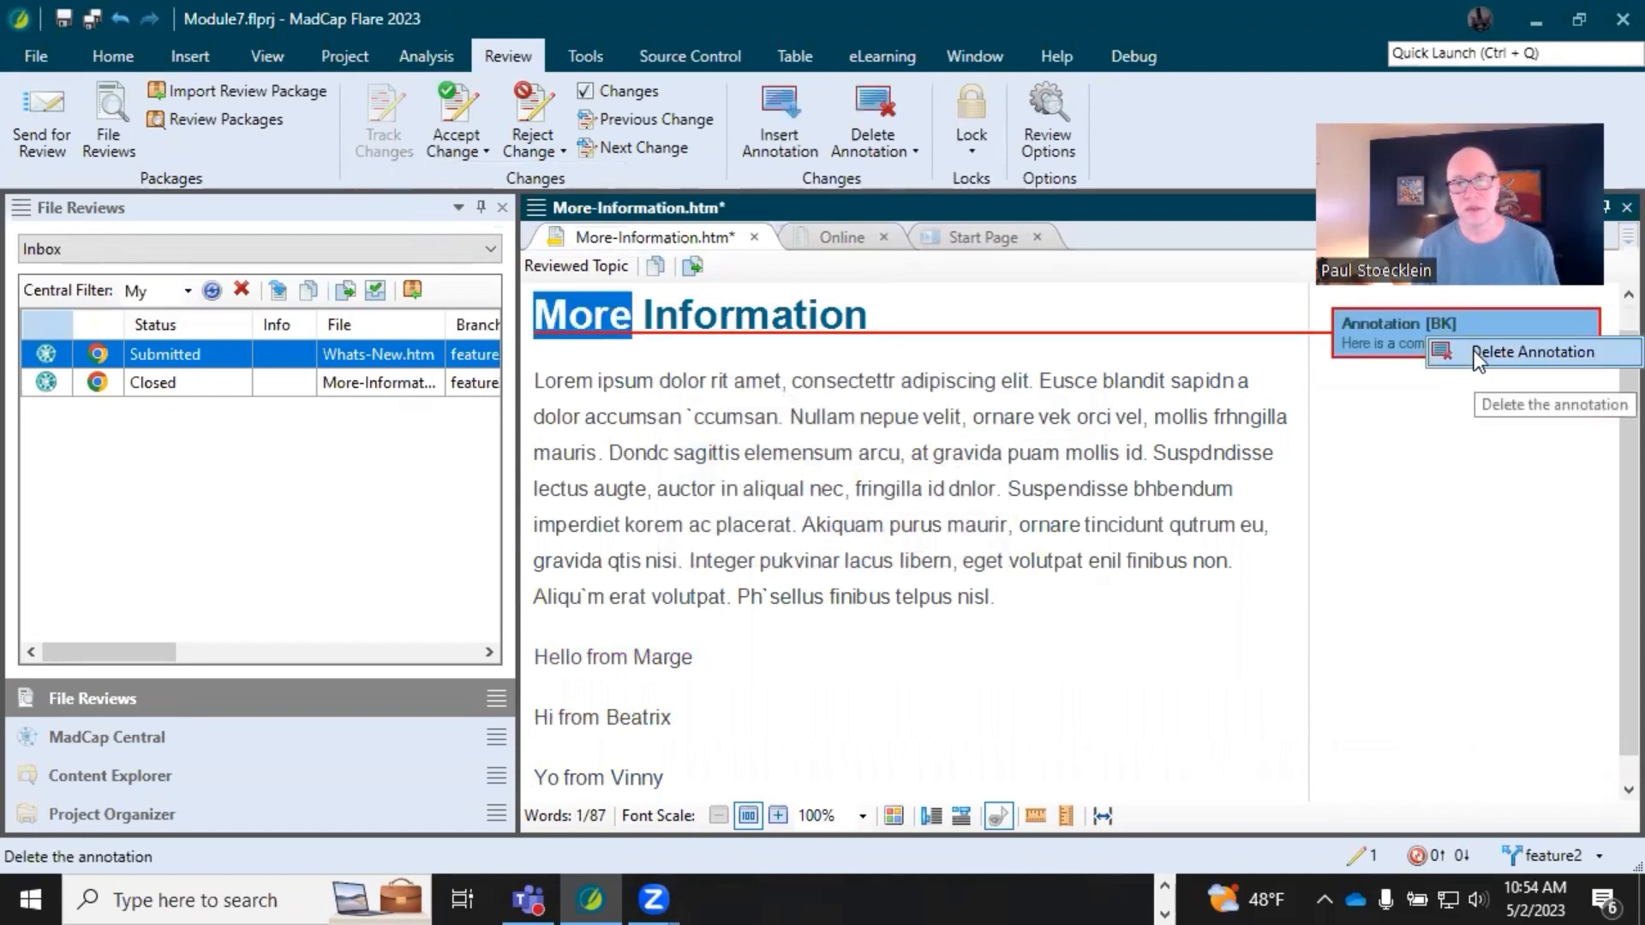
pyautogui.click(1473, 351)
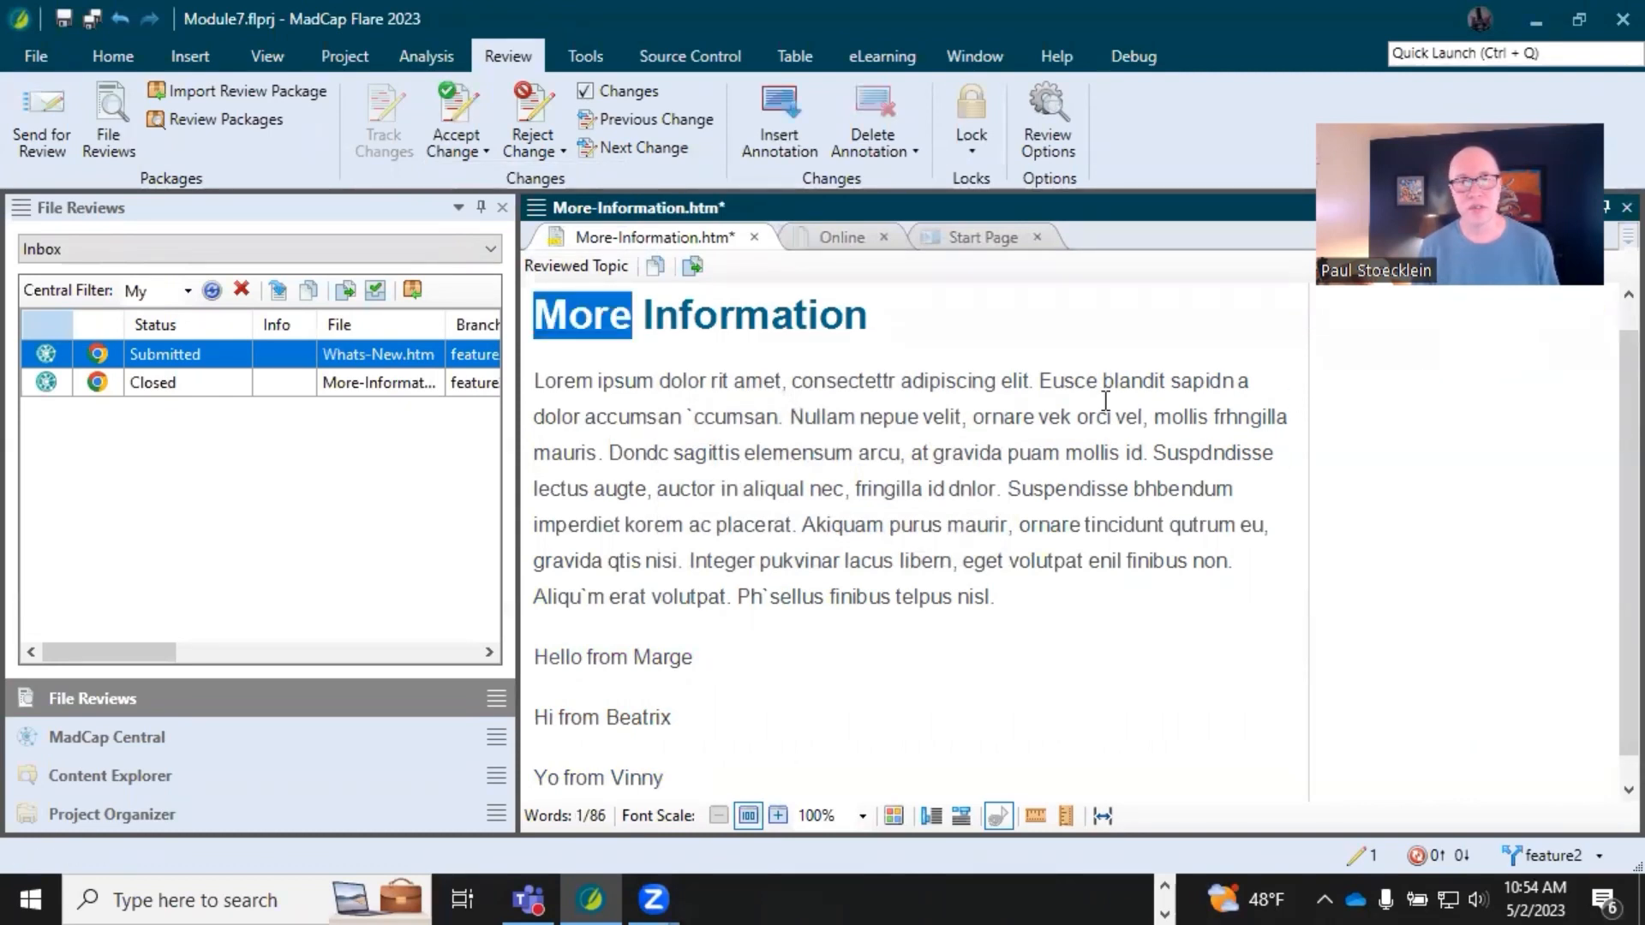
pyautogui.click(63, 18)
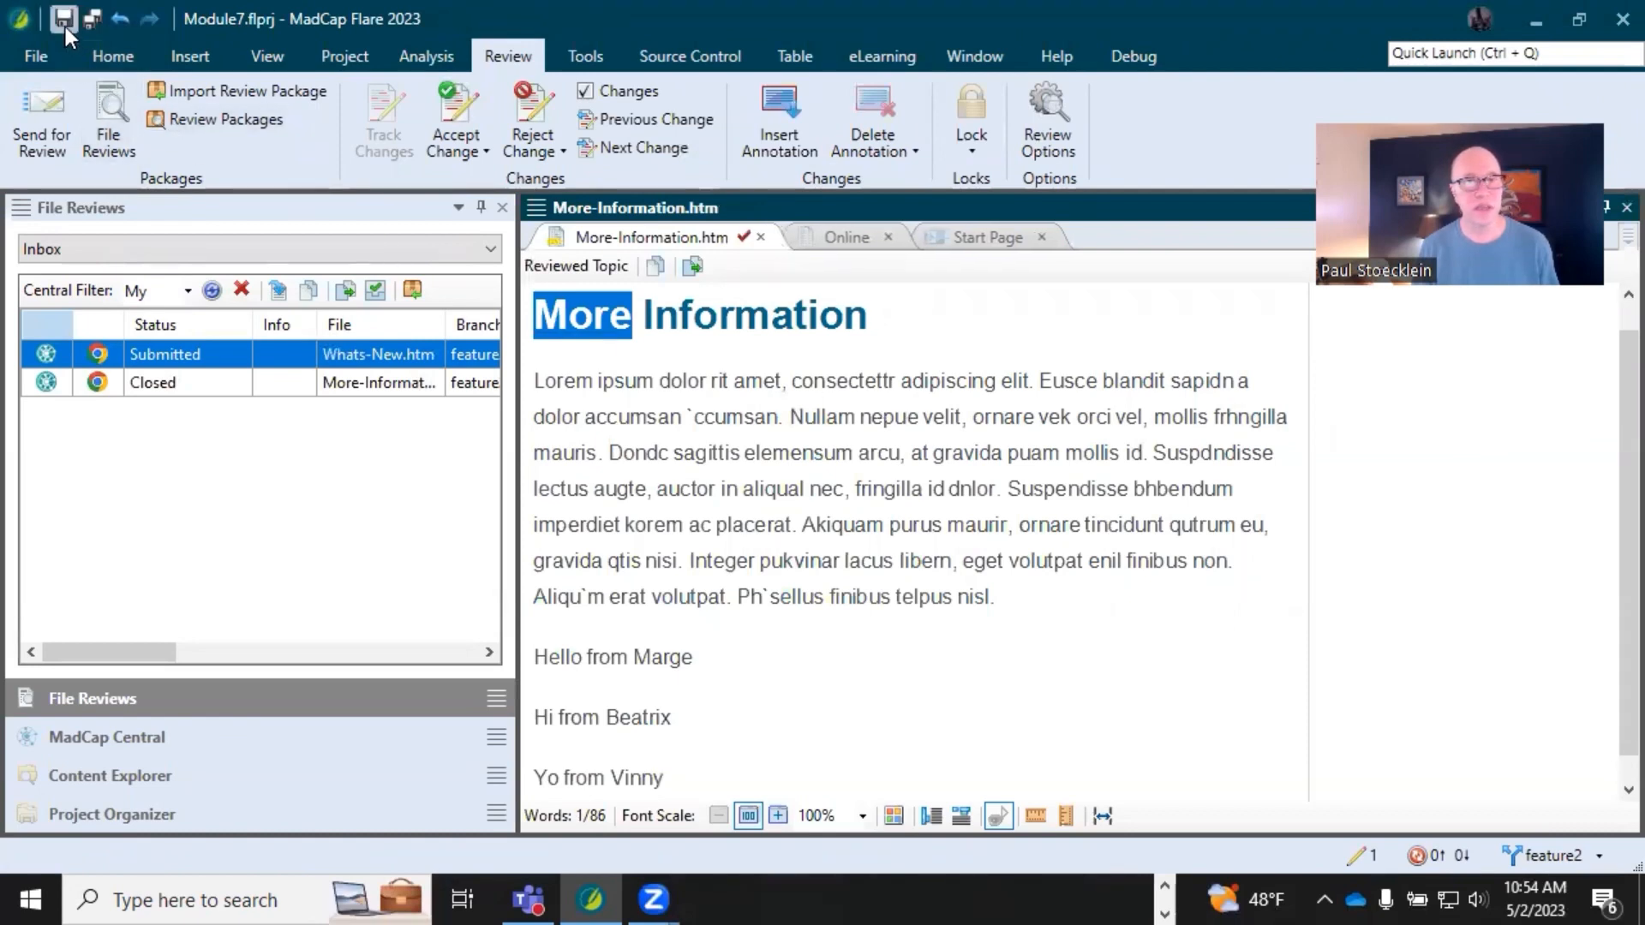
pyautogui.click(693, 266)
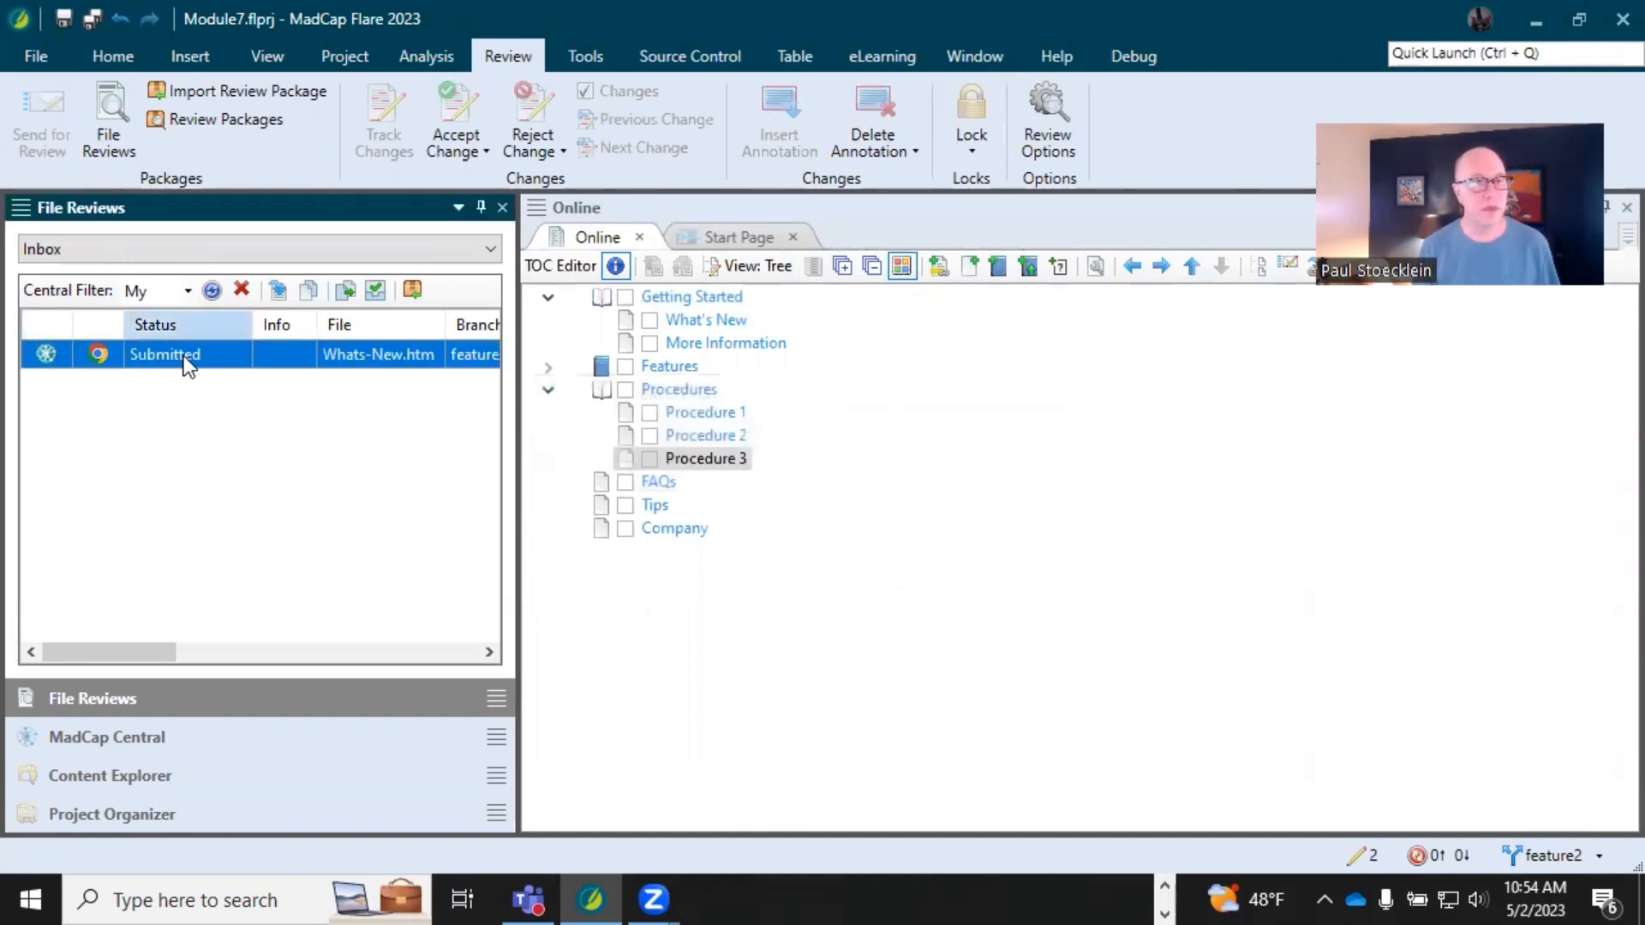
# Open the submitted Whats-New.htm review, moving it to a closed state, and accept all changes in the document.
pyautogui.click(800, 544)
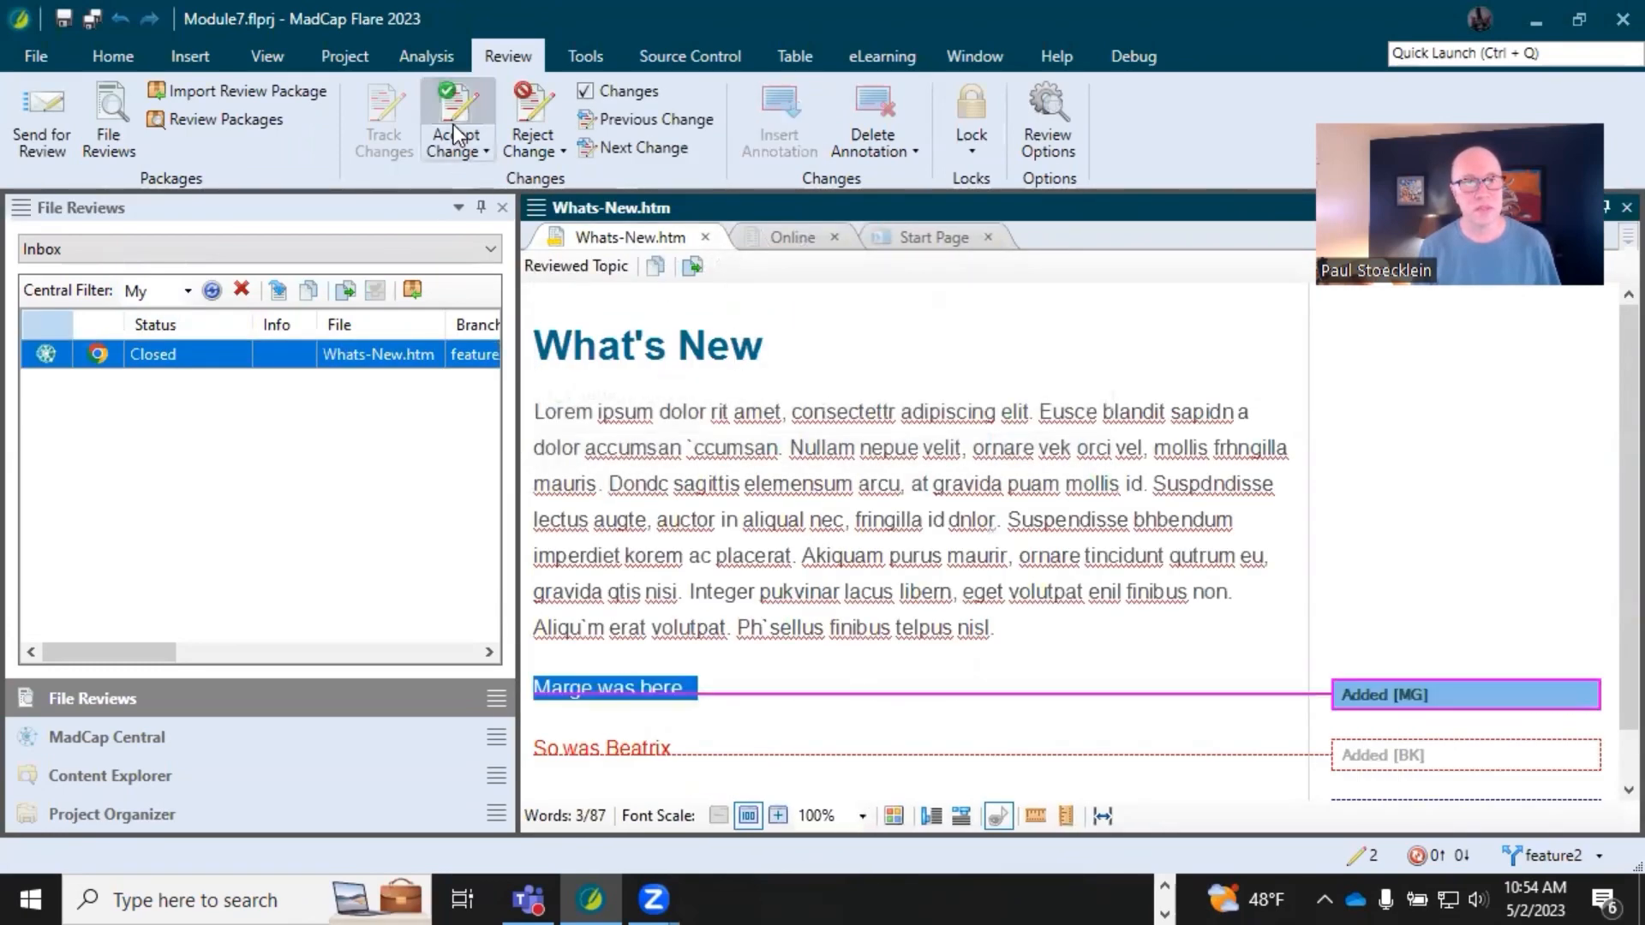
pyautogui.click(456, 147)
pyautogui.click(493, 205)
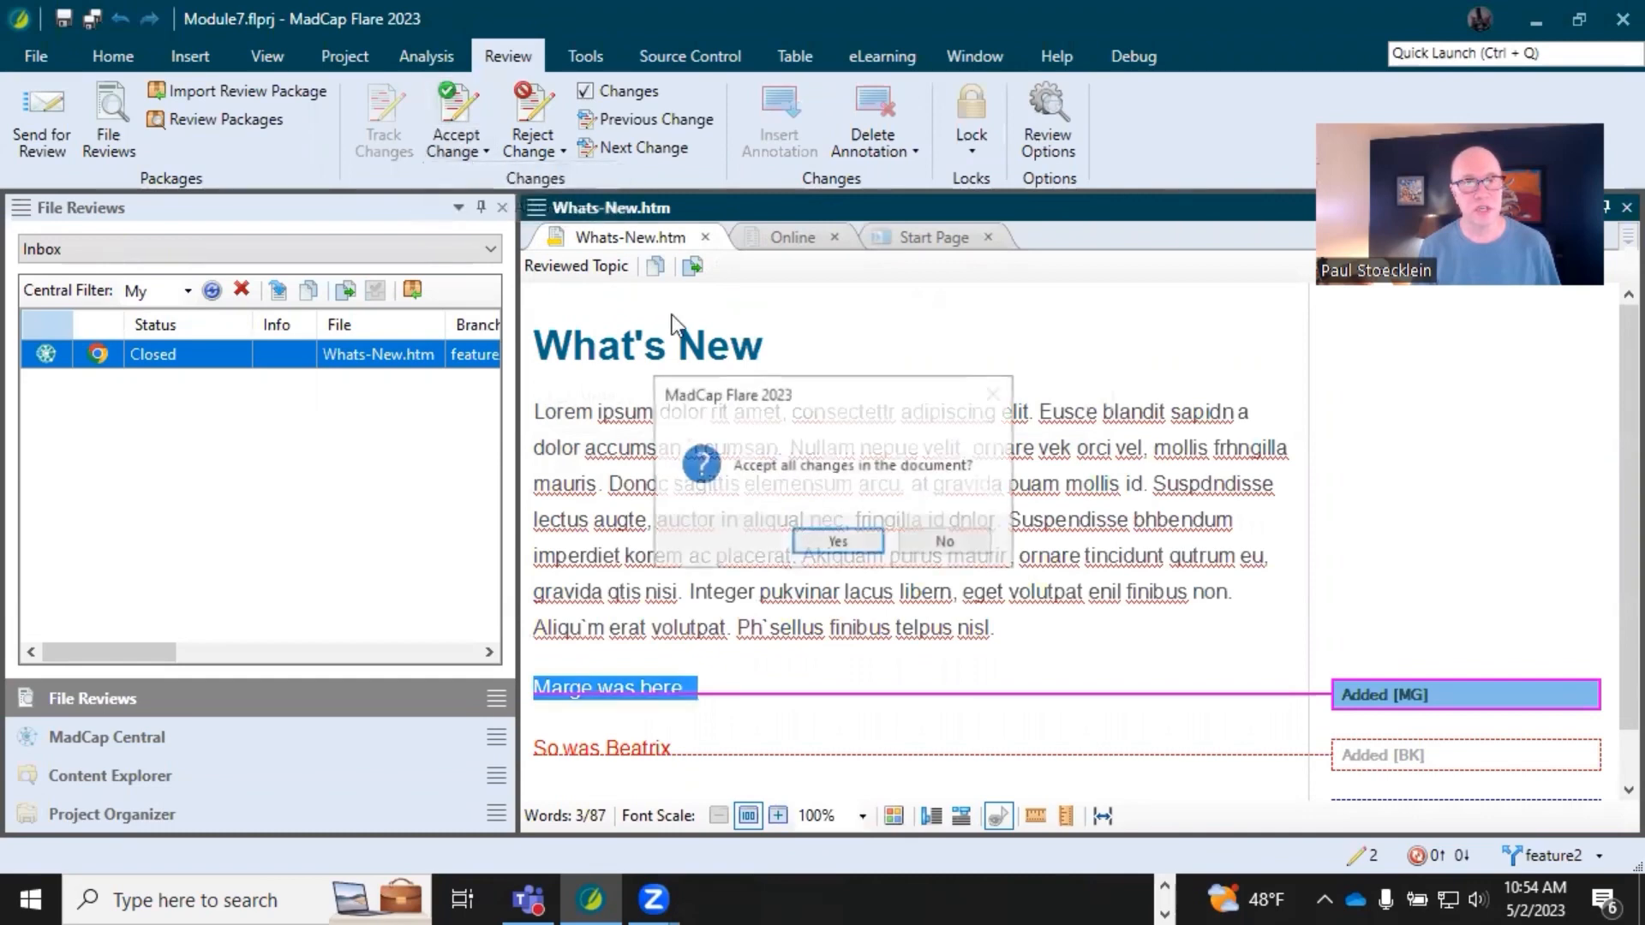
pyautogui.click(855, 540)
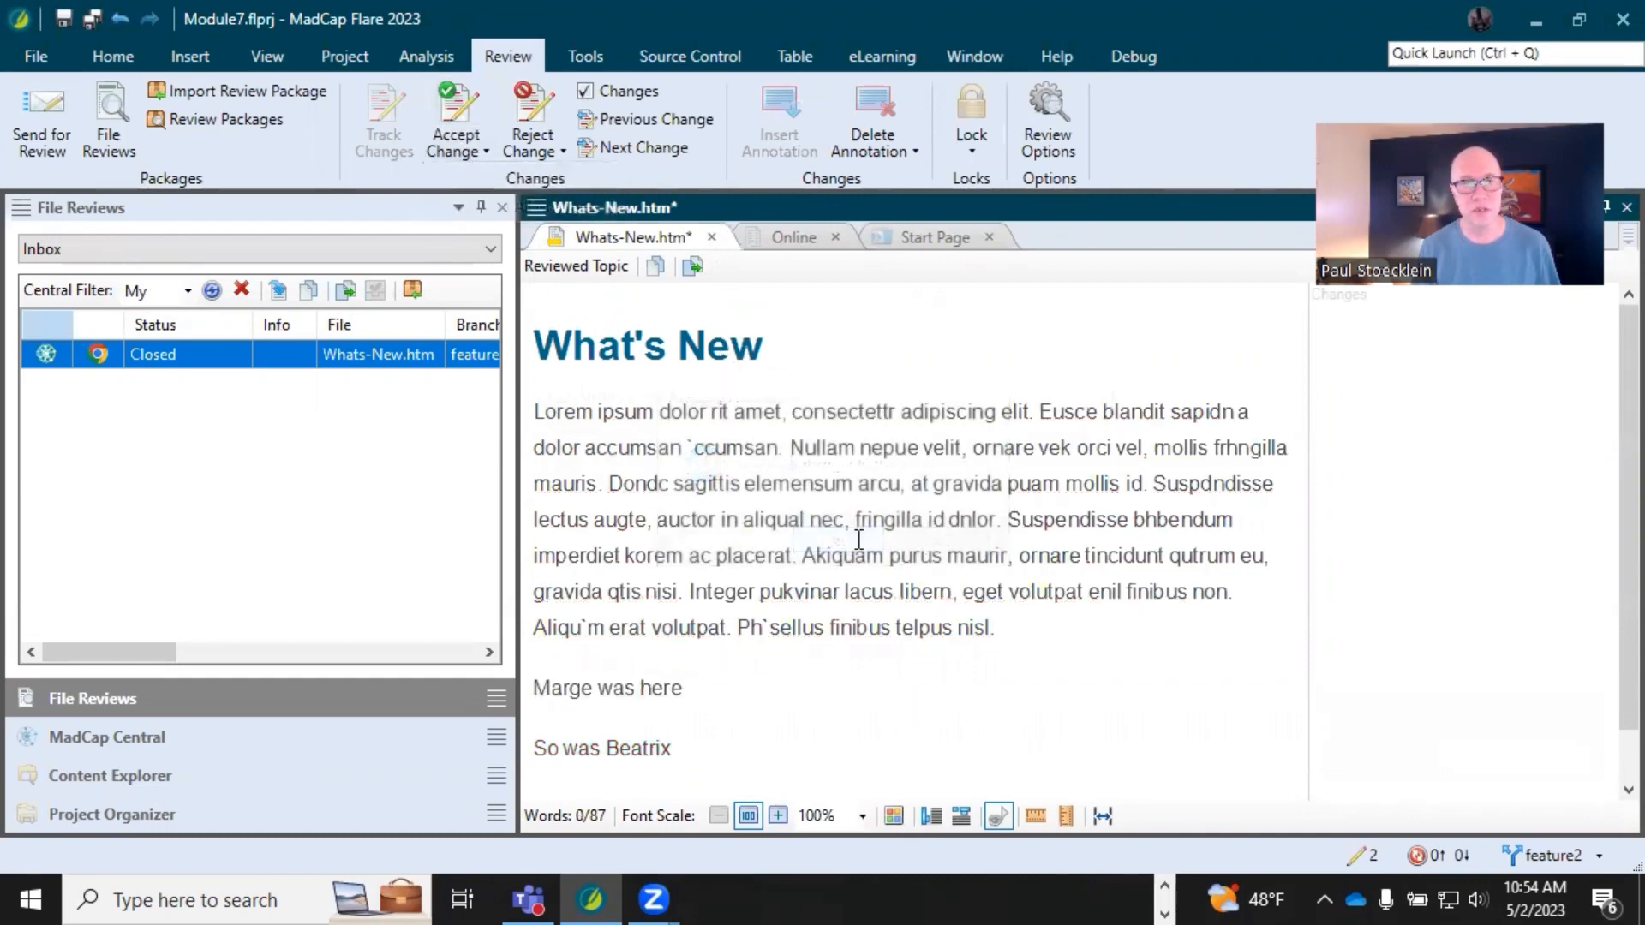
# Save the reviewed Whats-New.htm and accept the file into the Flare project.
pyautogui.click(68, 18)
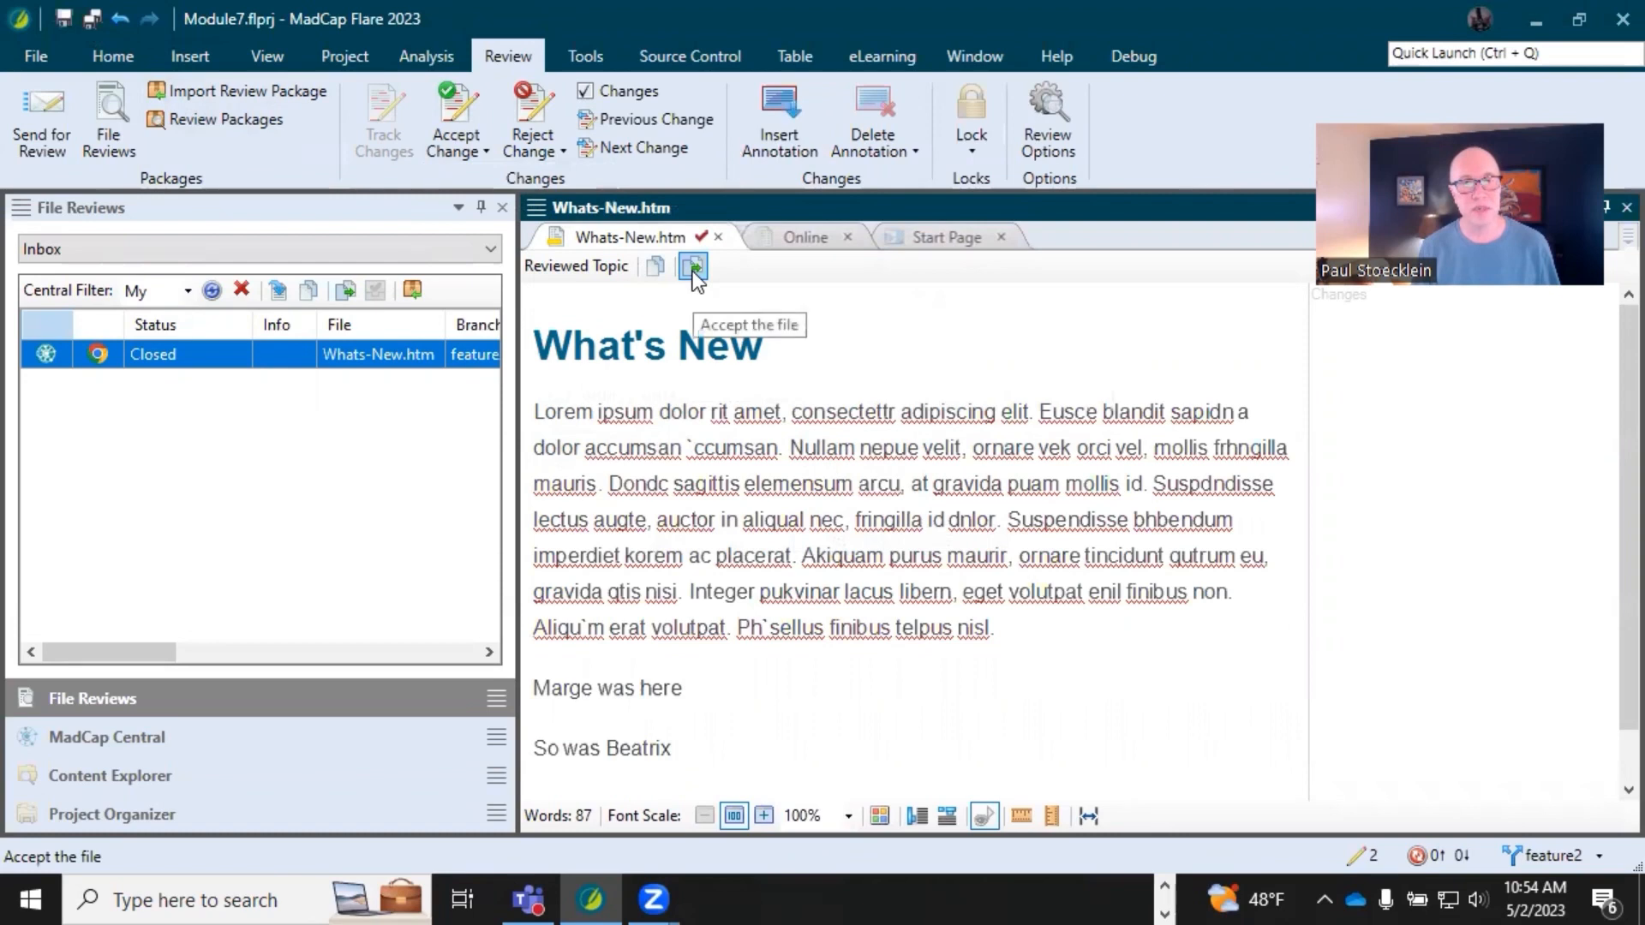
pyautogui.click(692, 270)
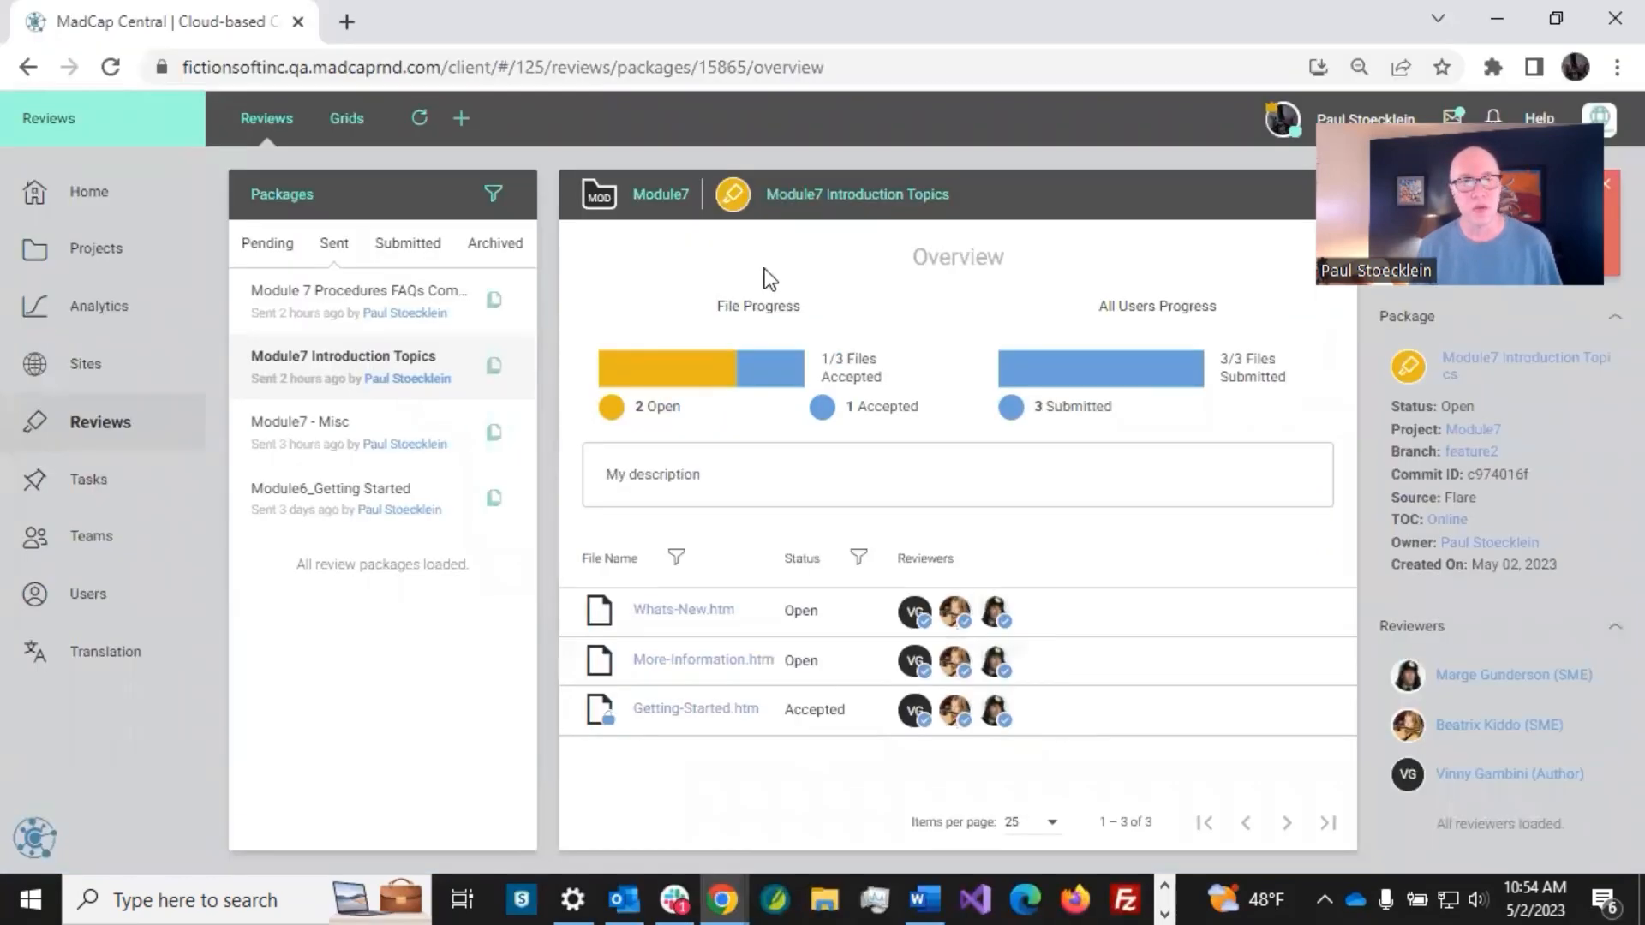
# Switch to MadCap Central, refresh the Module7 Introduction Topics overview, and check the packages grid and the sent packages list.
pyautogui.click(421, 120)
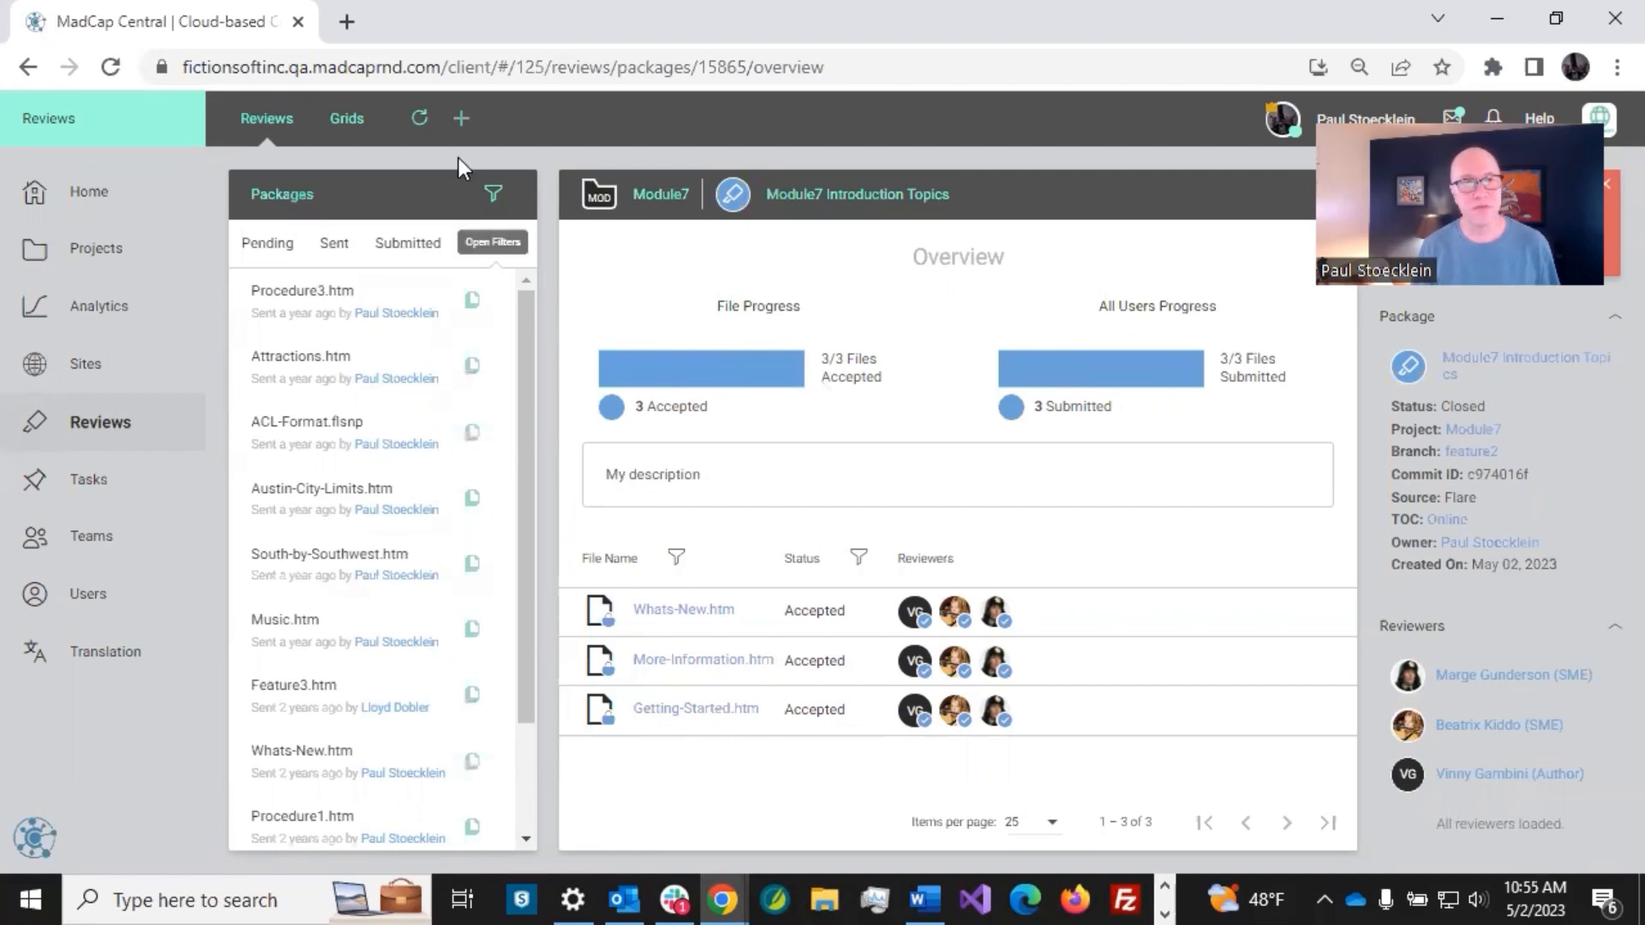
pyautogui.click(348, 114)
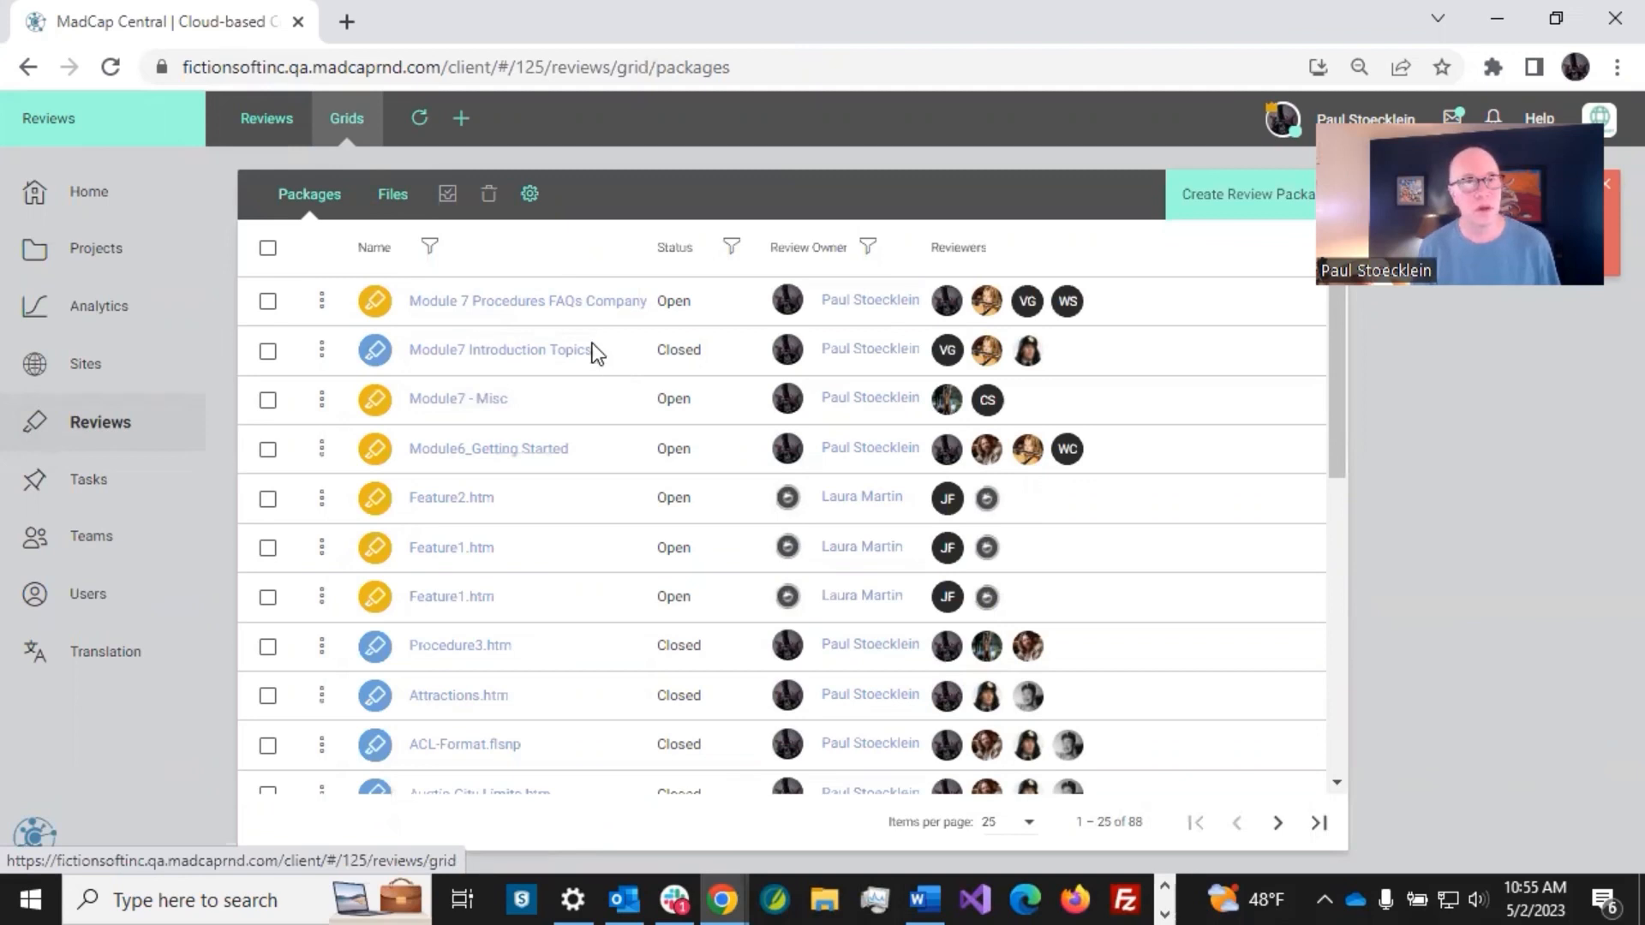
pyautogui.click(266, 119)
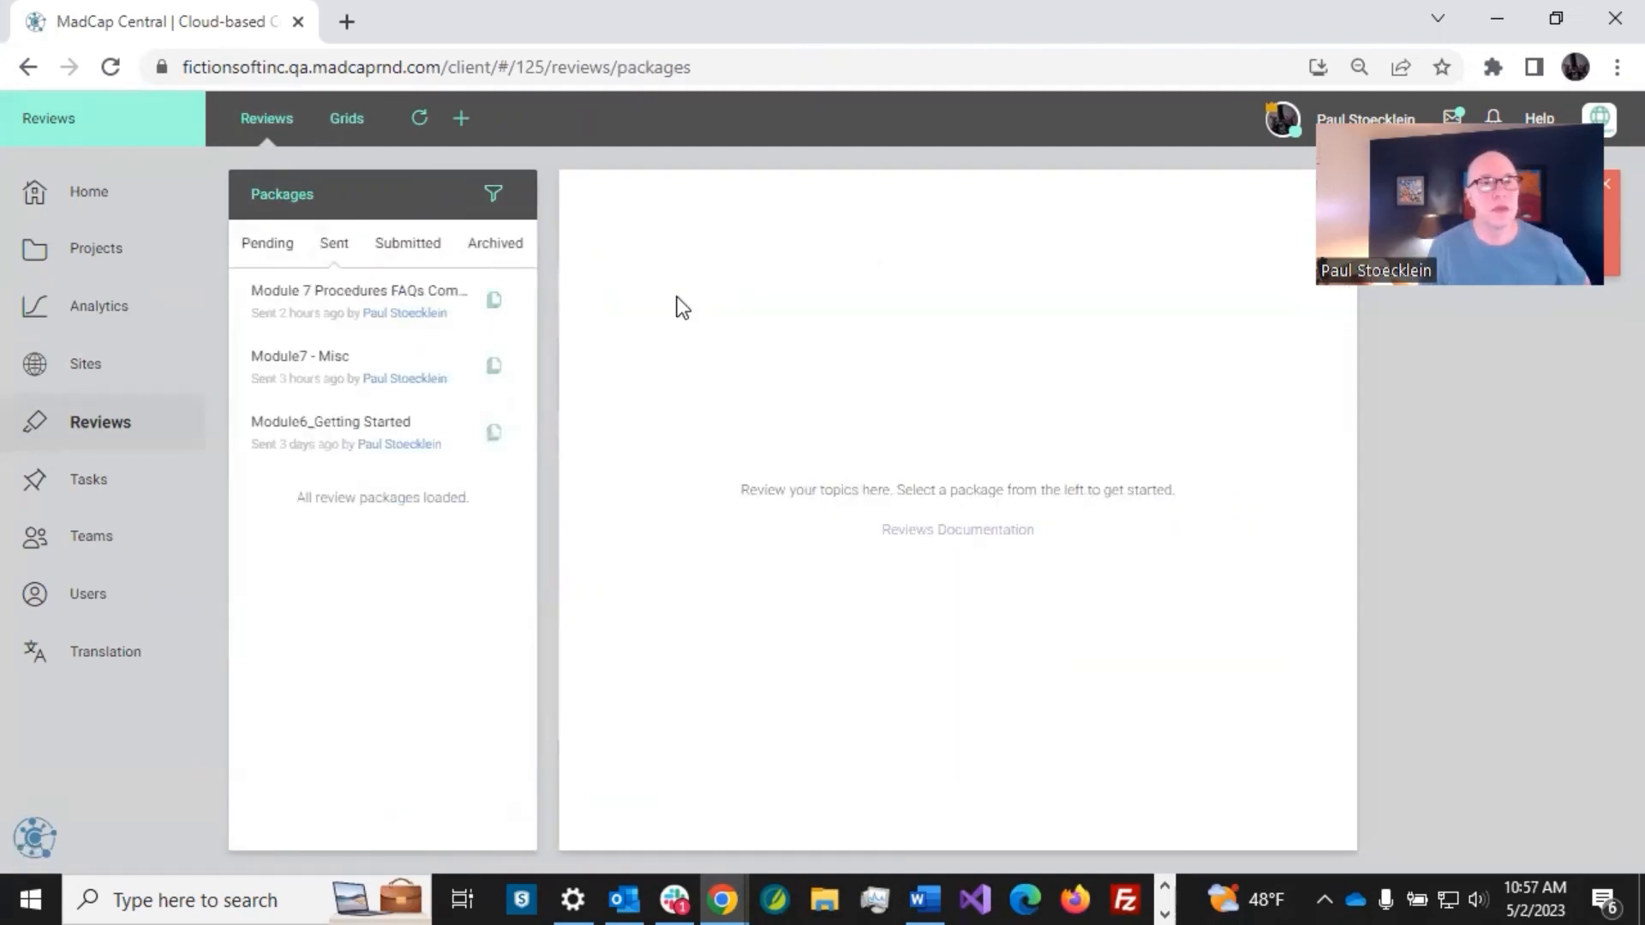
pyautogui.moveTo(385, 294); pyautogui.dragTo(376, 385)
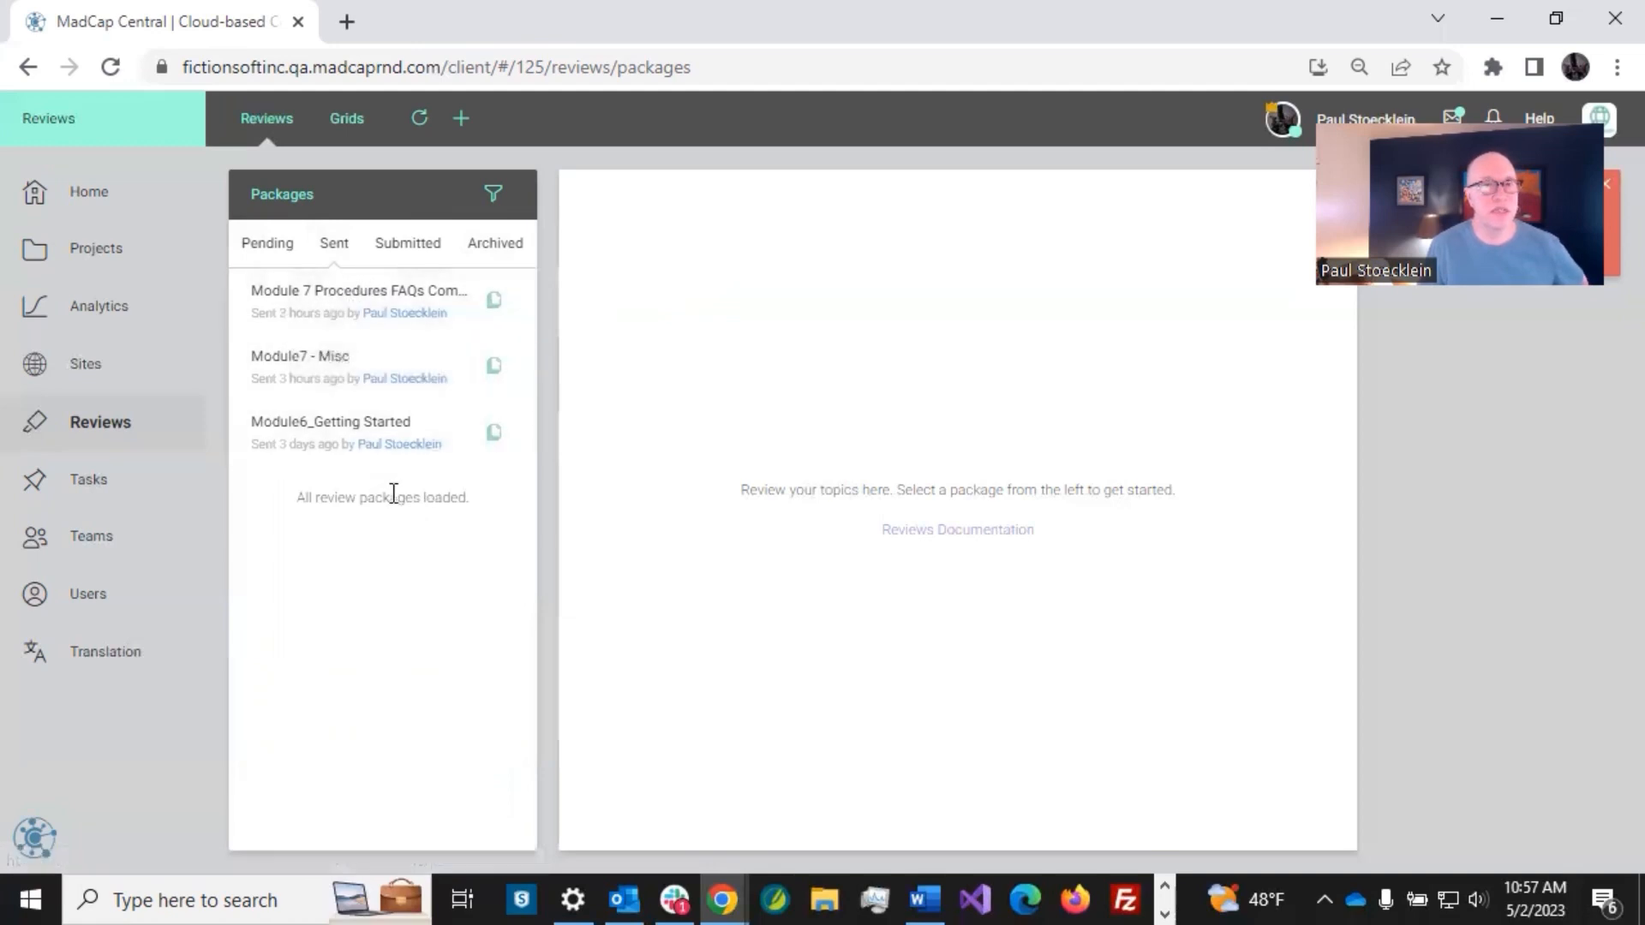